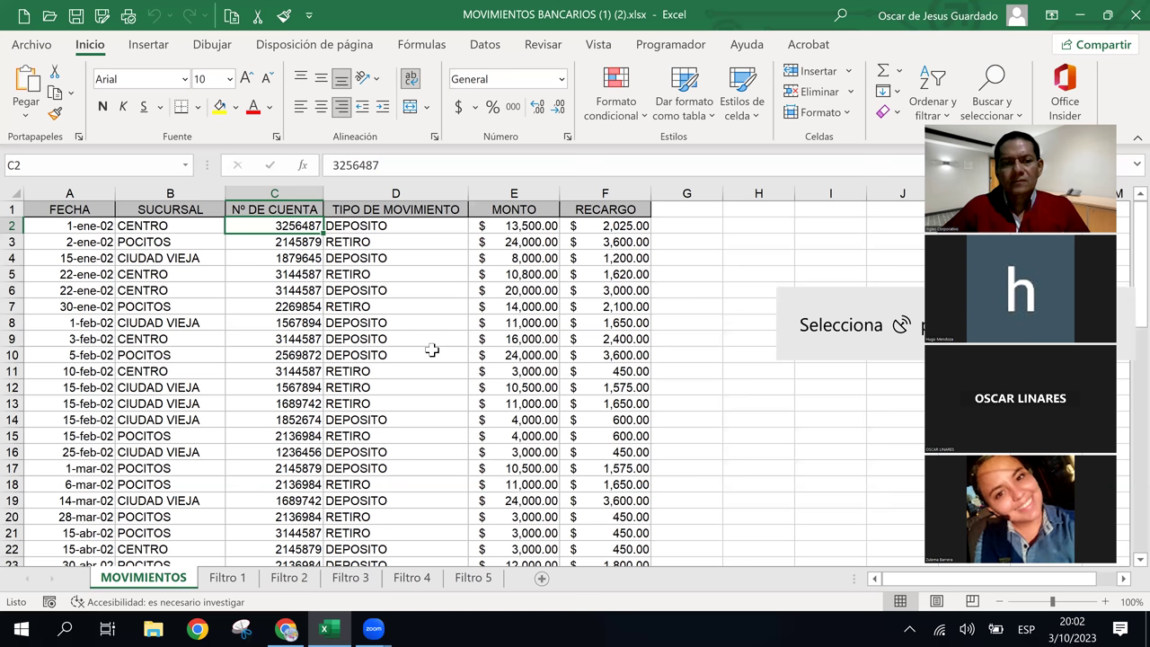
Step: Inspect the MOVIMIENTOS table by selecting D6, B2 and C6, then stepping through column A dates
click(395, 290)
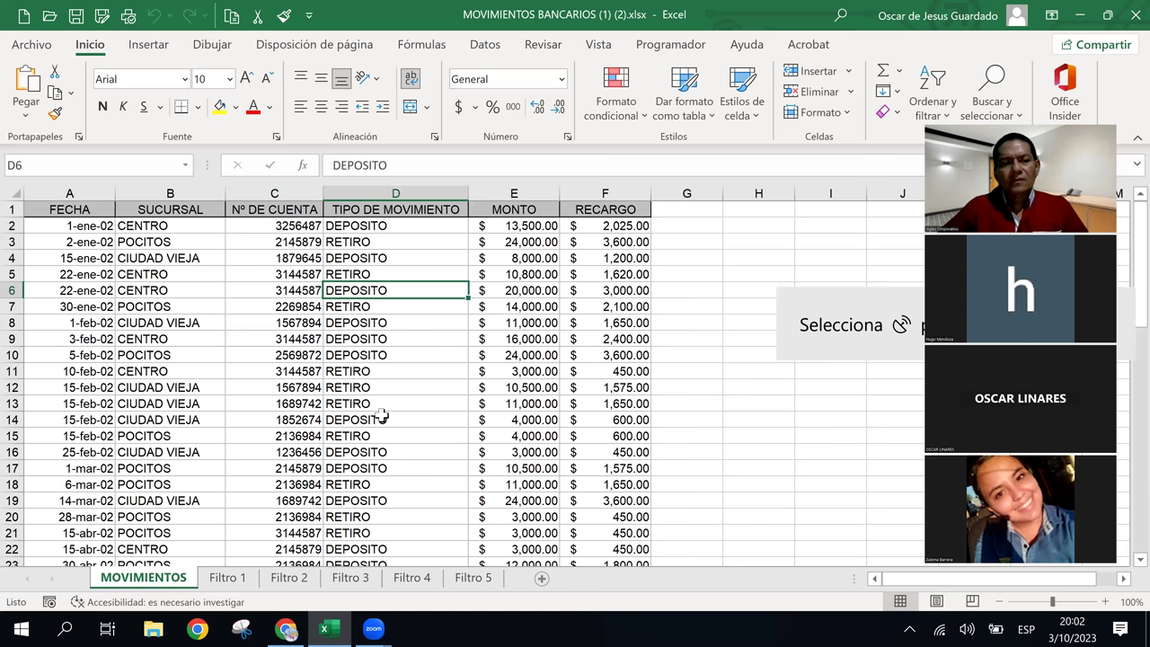
click(191, 226)
click(288, 290)
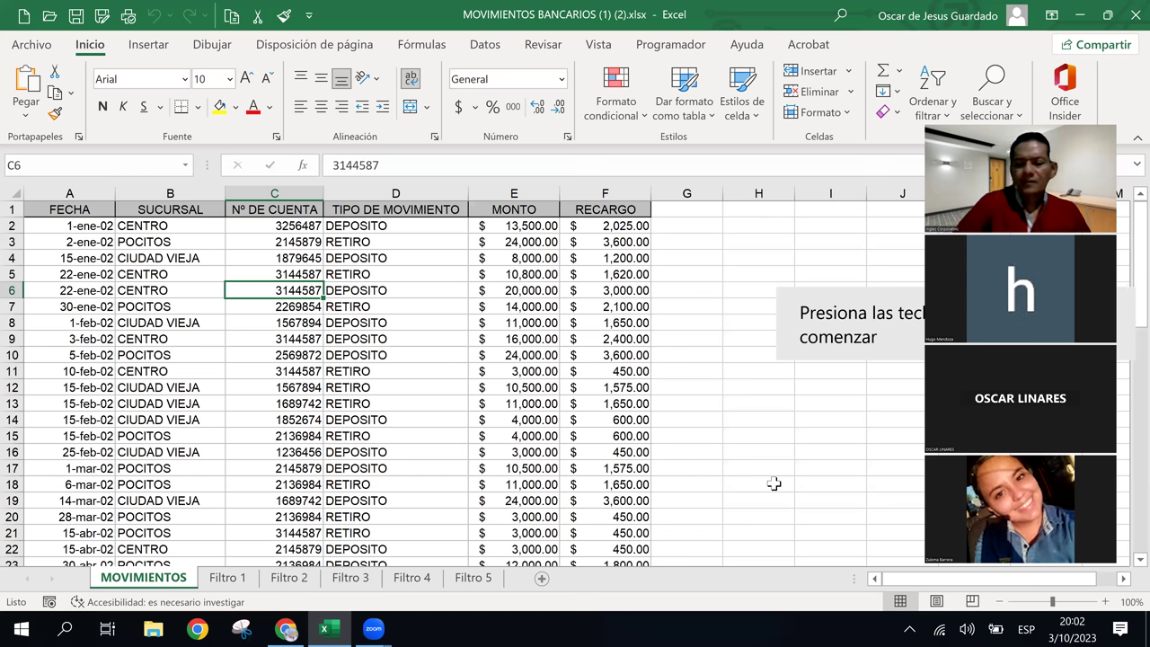
key(Left)
key(Left)
key(Up)
key(Up)
key(Up)
key(Up)
key(Up)
key(Down)
key(Down)
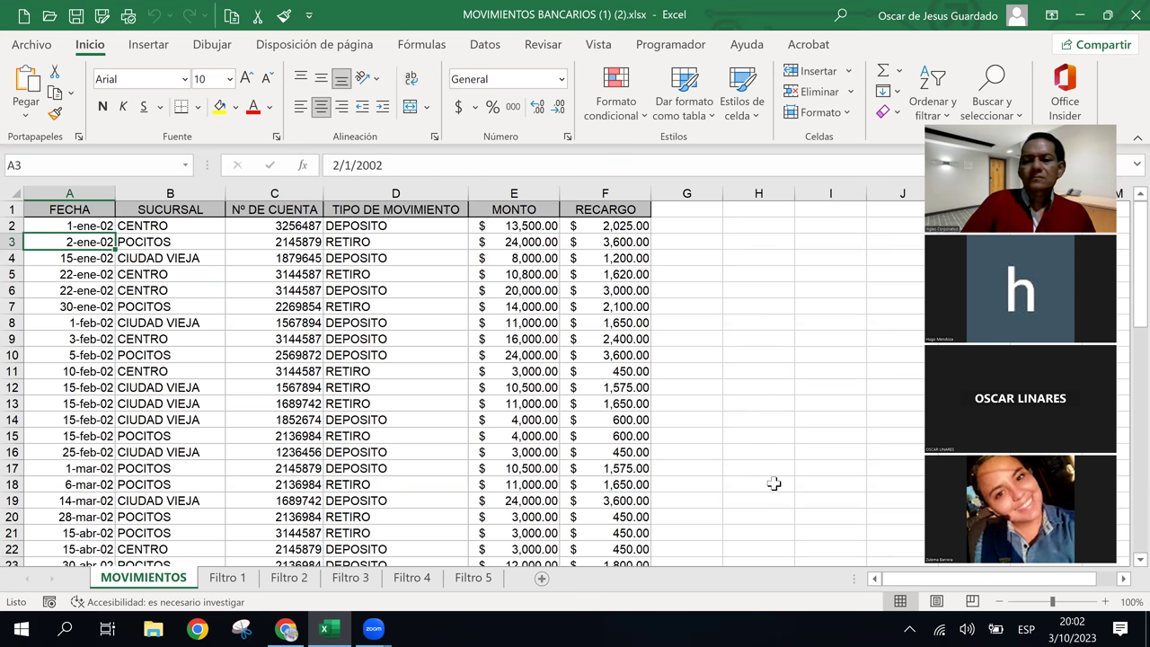
key(Down)
key(Down)
key(Down)
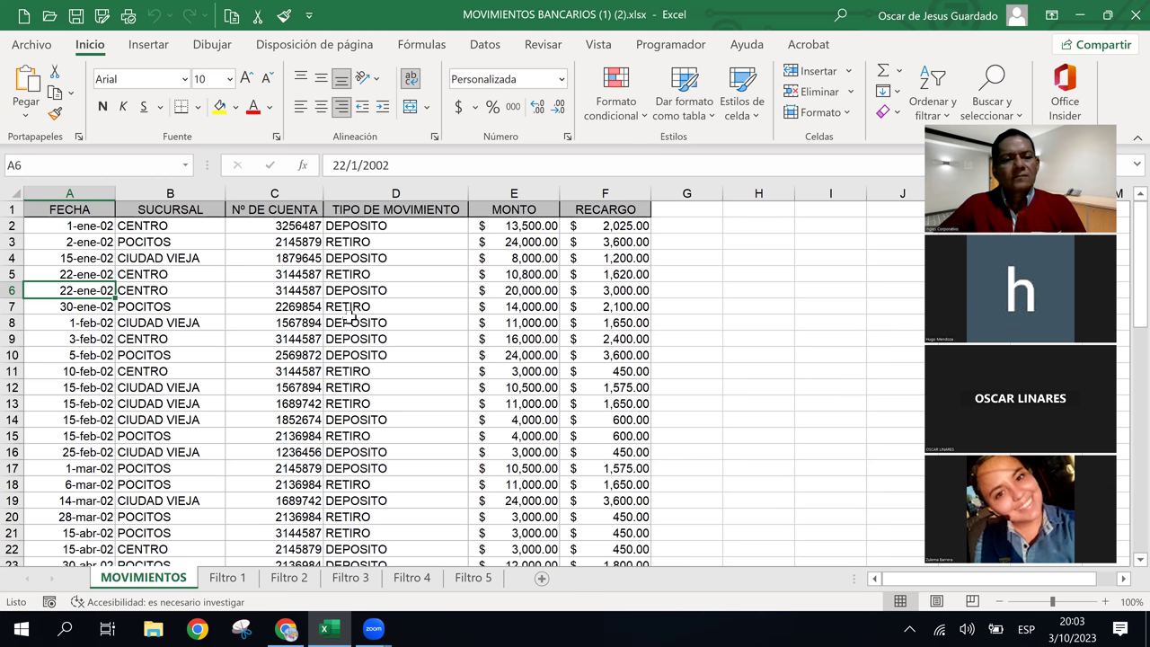
Step: Select the movement types in D2–D5, then cells G7, F2's surcharge formula and G2
click(372, 226)
click(372, 257)
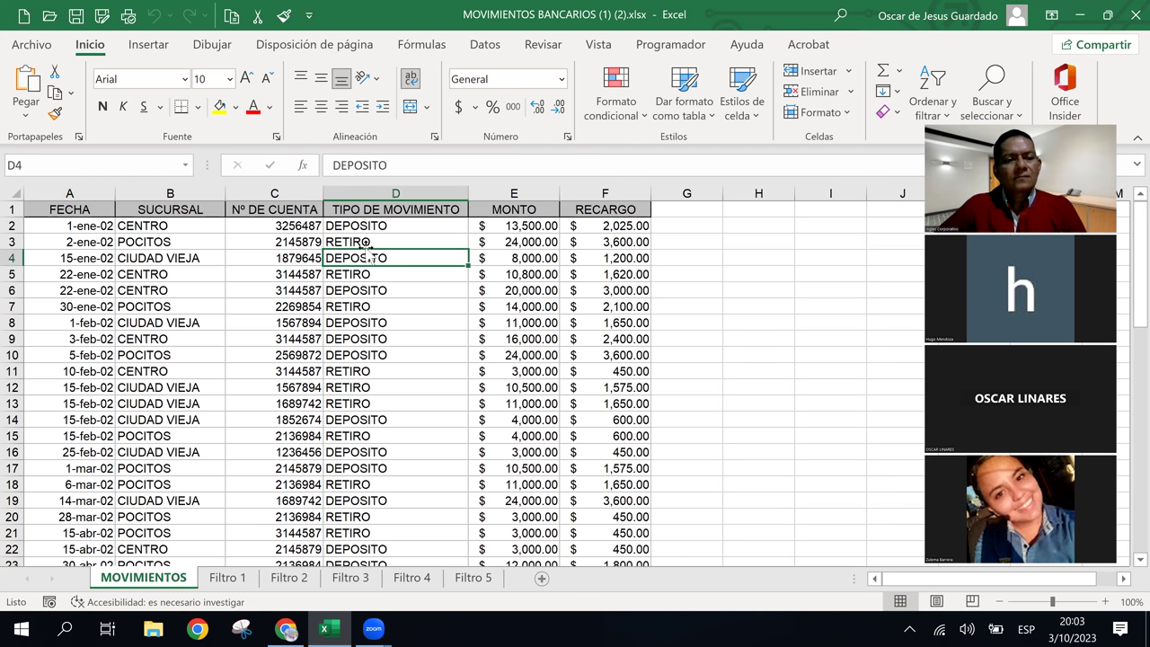
click(369, 241)
click(375, 274)
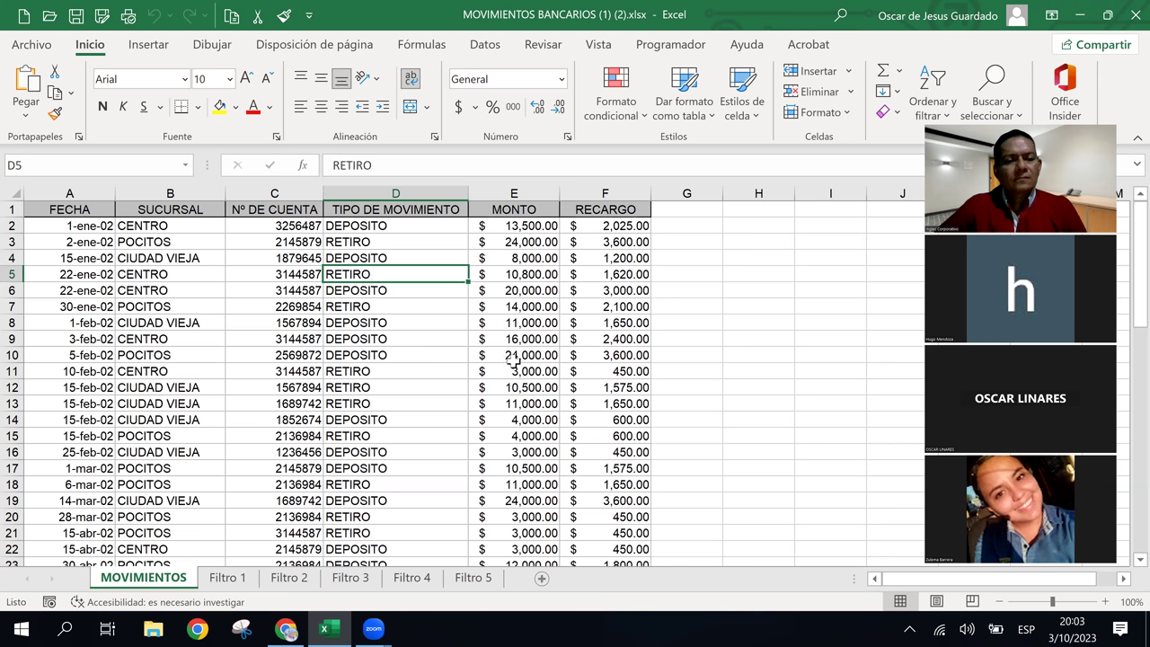
click(692, 306)
click(636, 227)
click(682, 222)
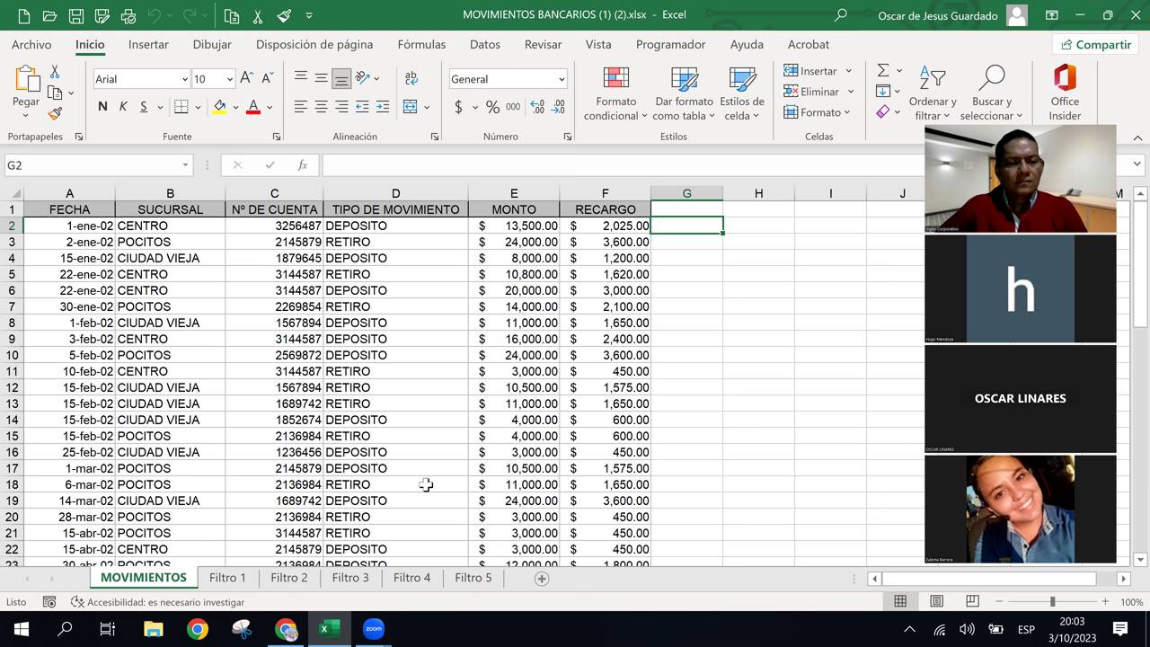
Step: Browse entries across the table: C7, D3, D6, B4, B9, D13, D16, E16, F14, G14 and D5
click(315, 311)
click(396, 241)
click(358, 287)
click(152, 258)
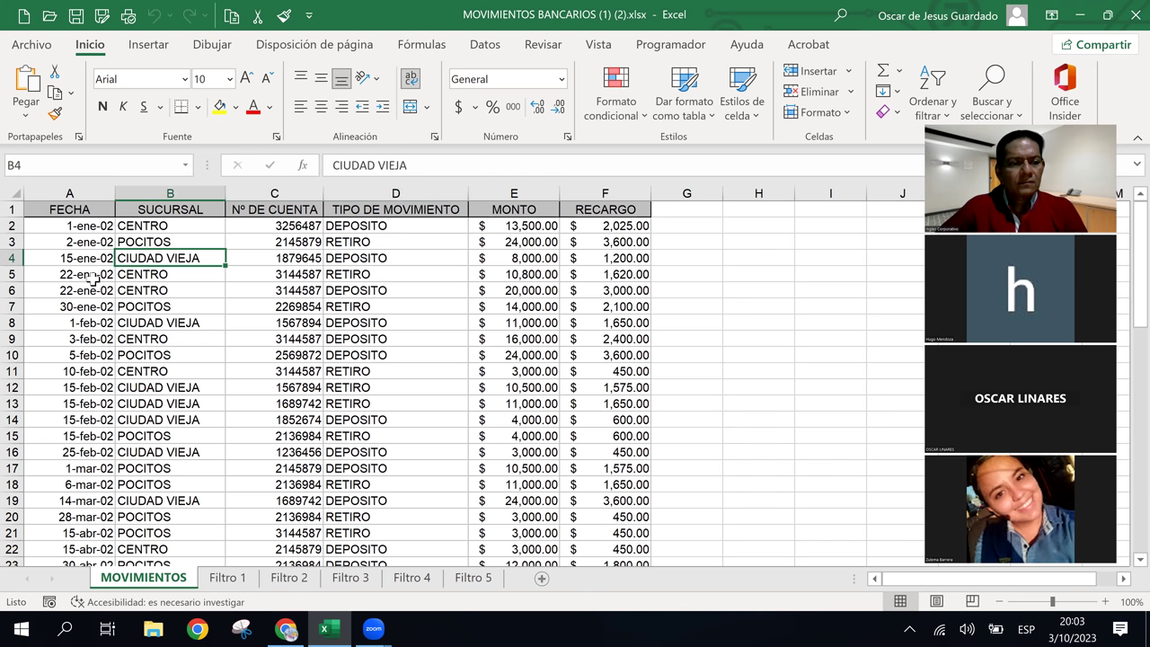
click(214, 343)
click(347, 400)
click(423, 449)
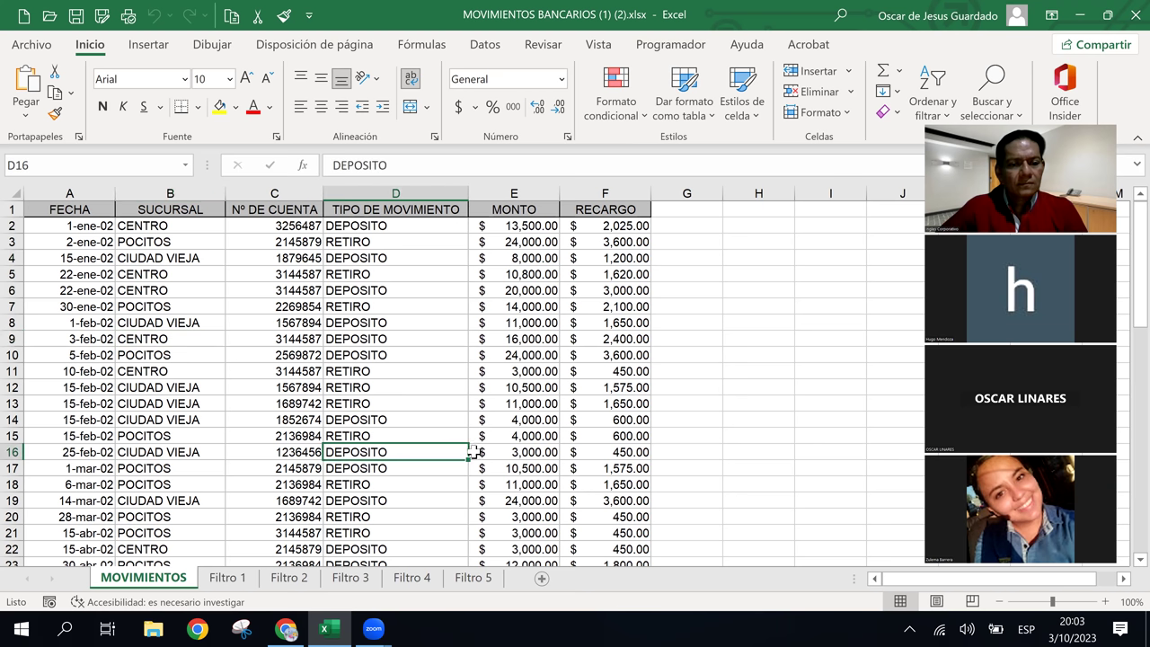
click(529, 451)
click(595, 419)
click(715, 417)
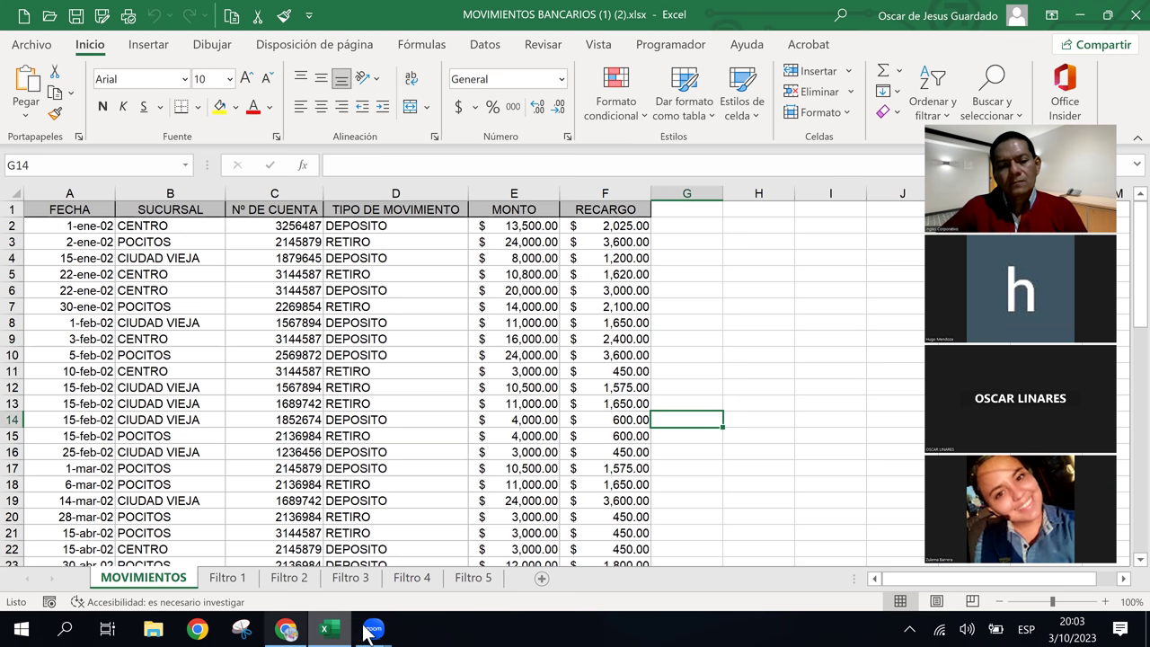
mouse_move(371, 631)
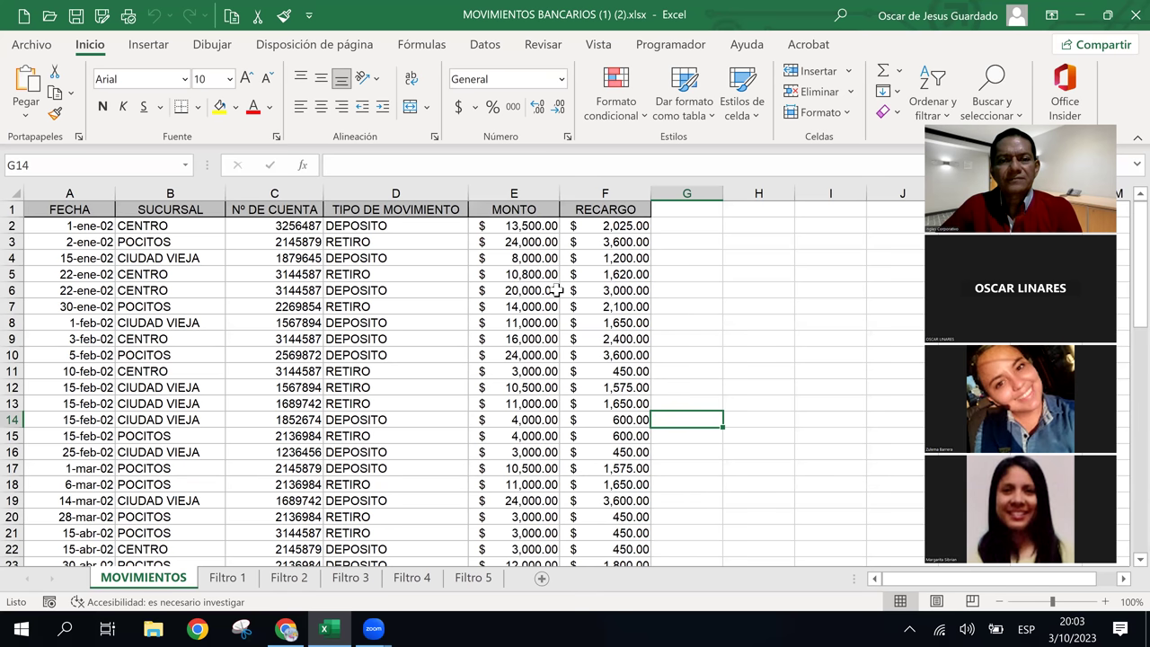
click(384, 274)
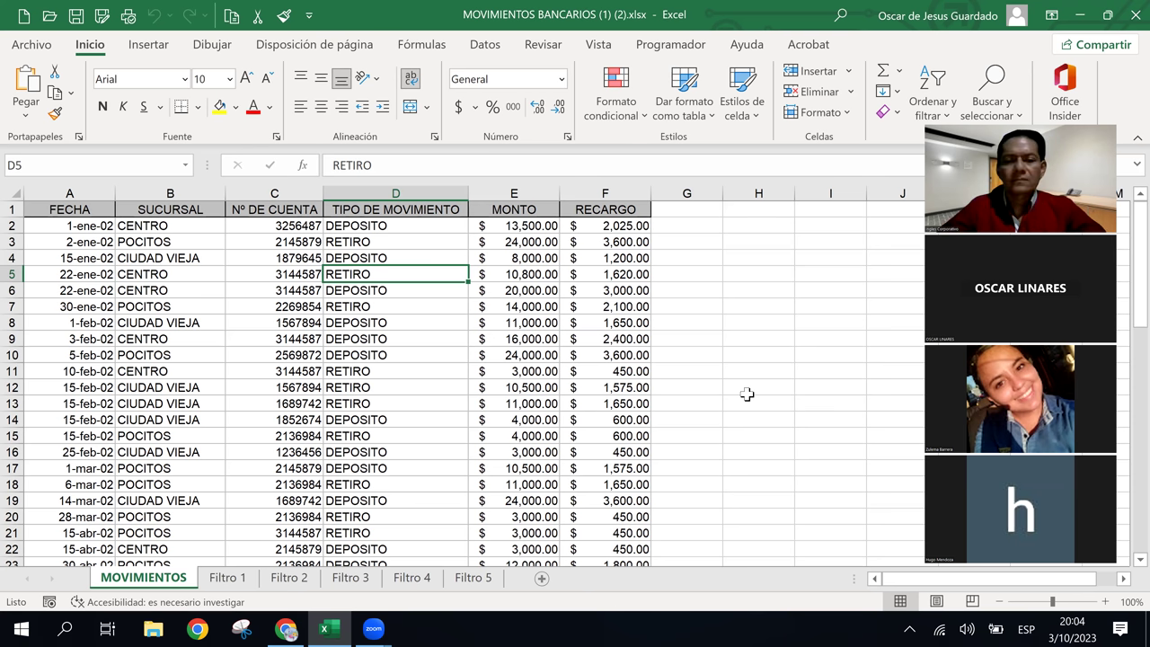
Step: Bring the course lesson 4.2 page on BUSCAR Y REEMPLAZAR to the front in Chrome
click(287, 630)
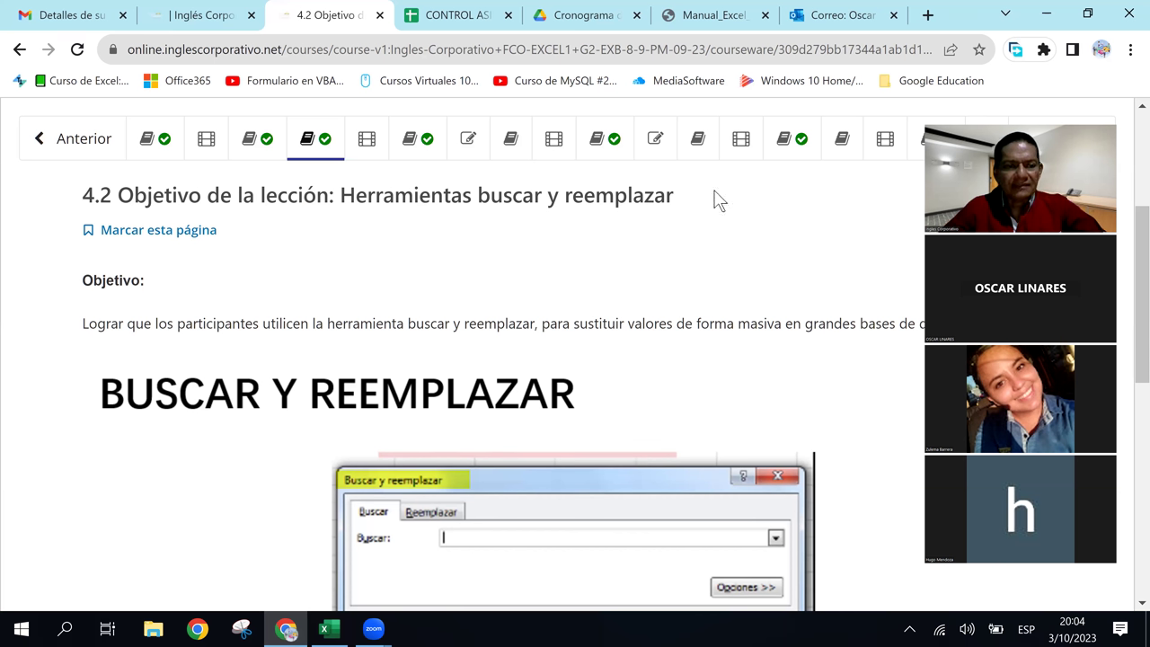
click(558, 355)
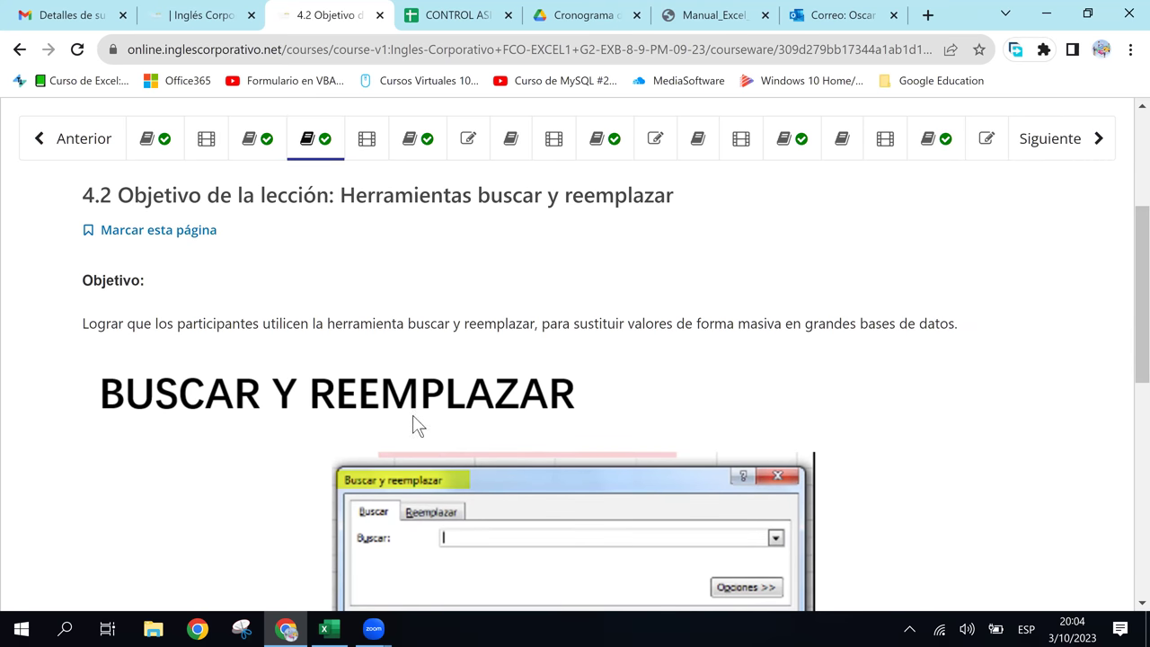
scroll(415, 424, down, 2)
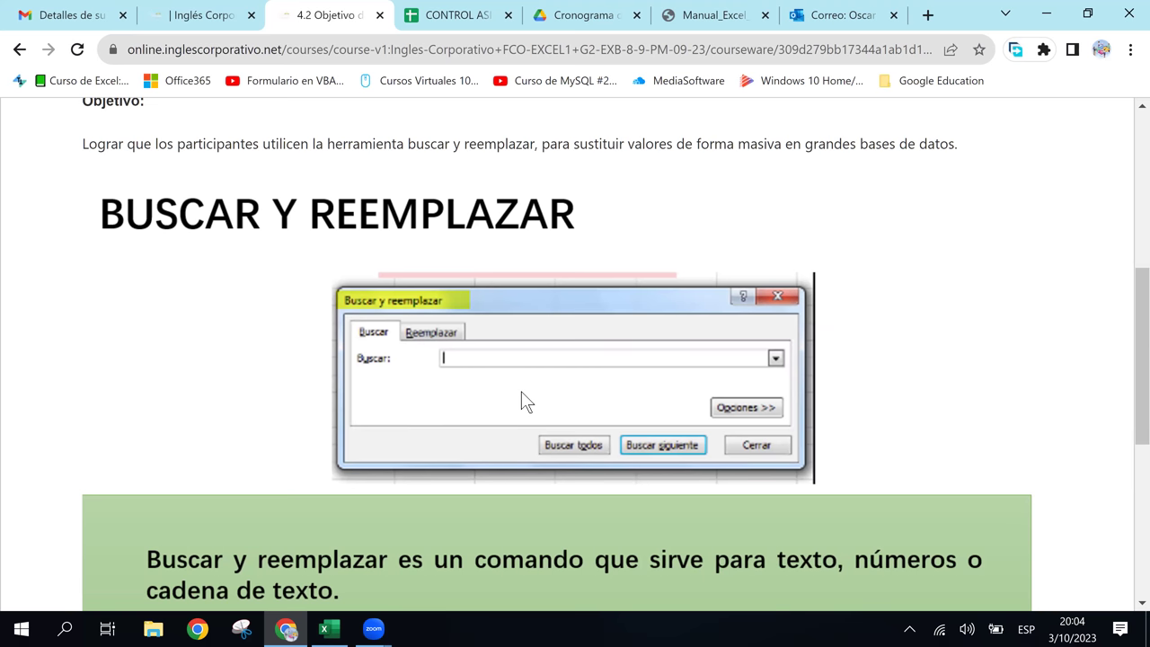
scroll(521, 391, down, 2)
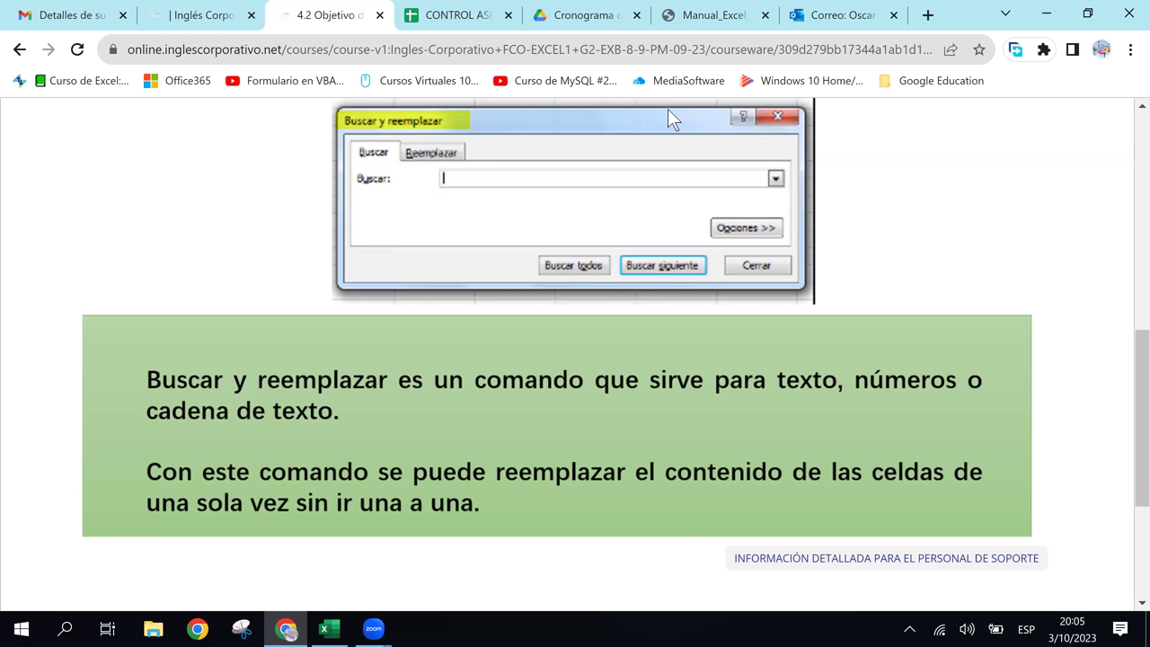
Step: Resize the Chrome window so it spans the full screen width over the workbook
click(1089, 15)
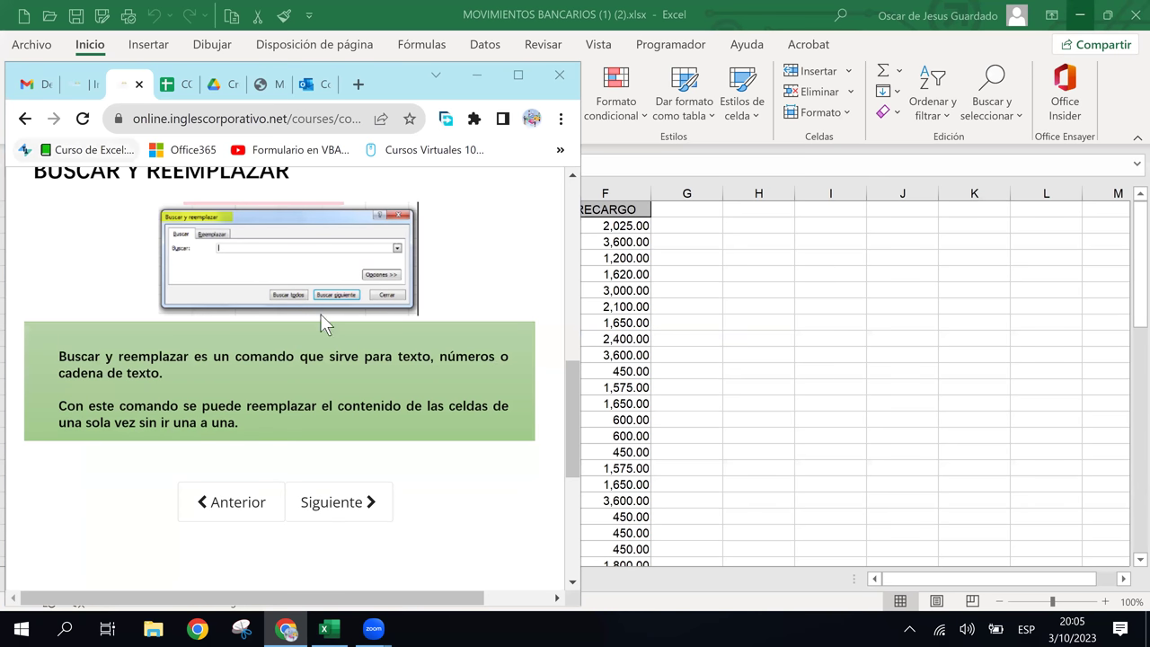
scroll(340, 330, up, 1)
scroll(339, 330, down, 2)
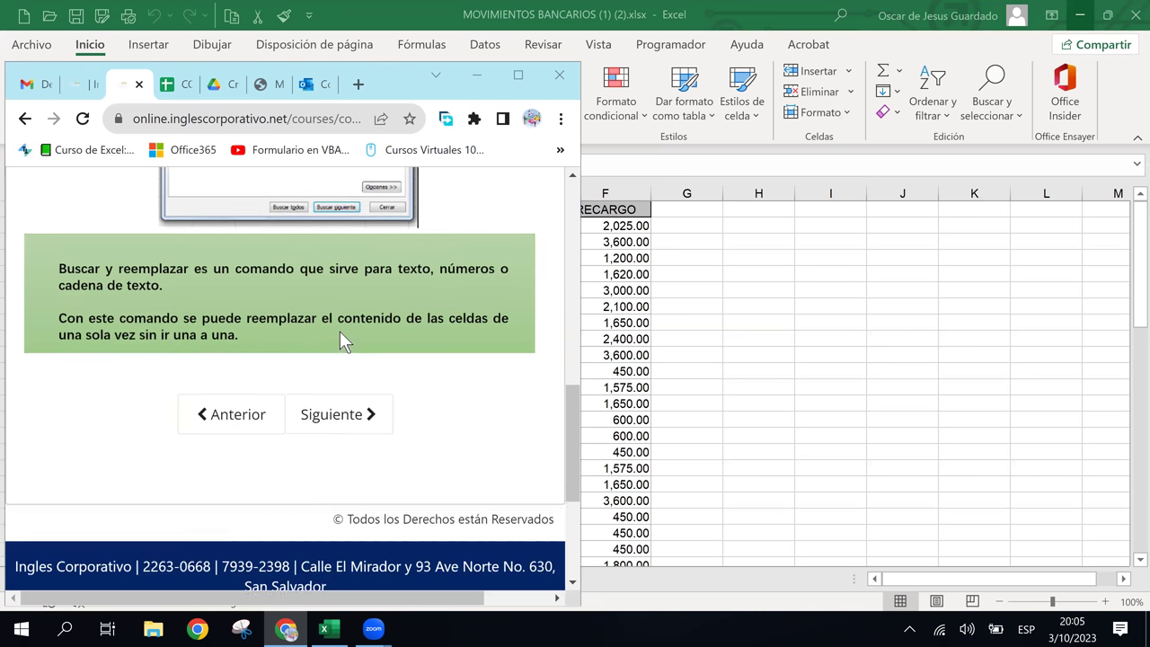
scroll(340, 330, up, 3)
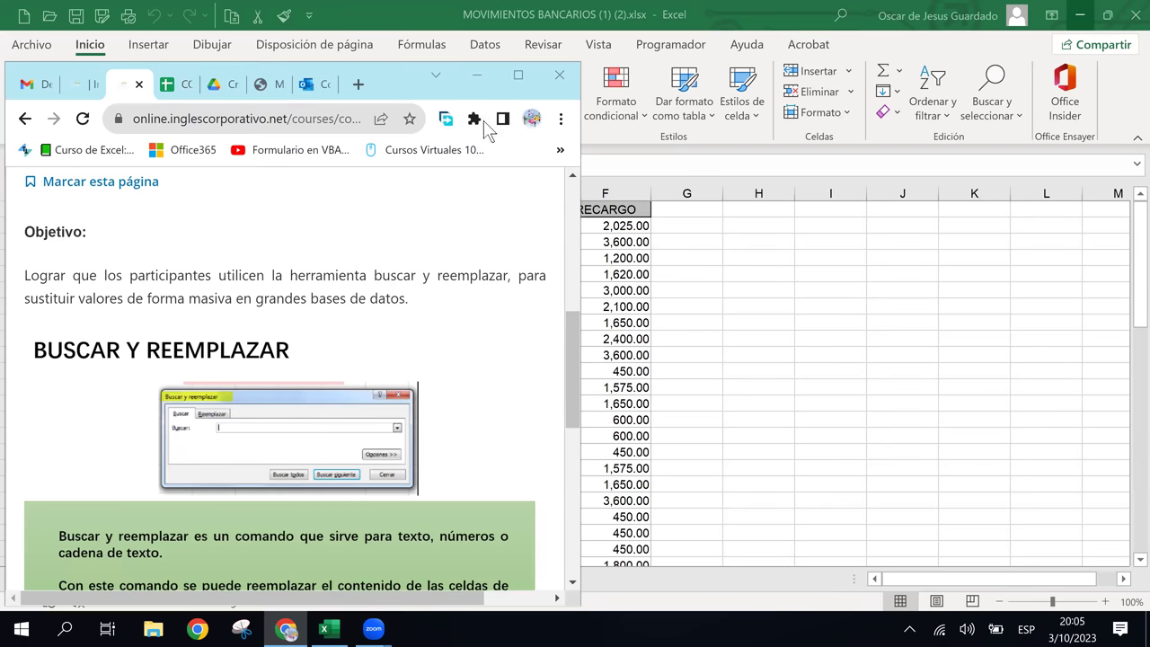
click(518, 76)
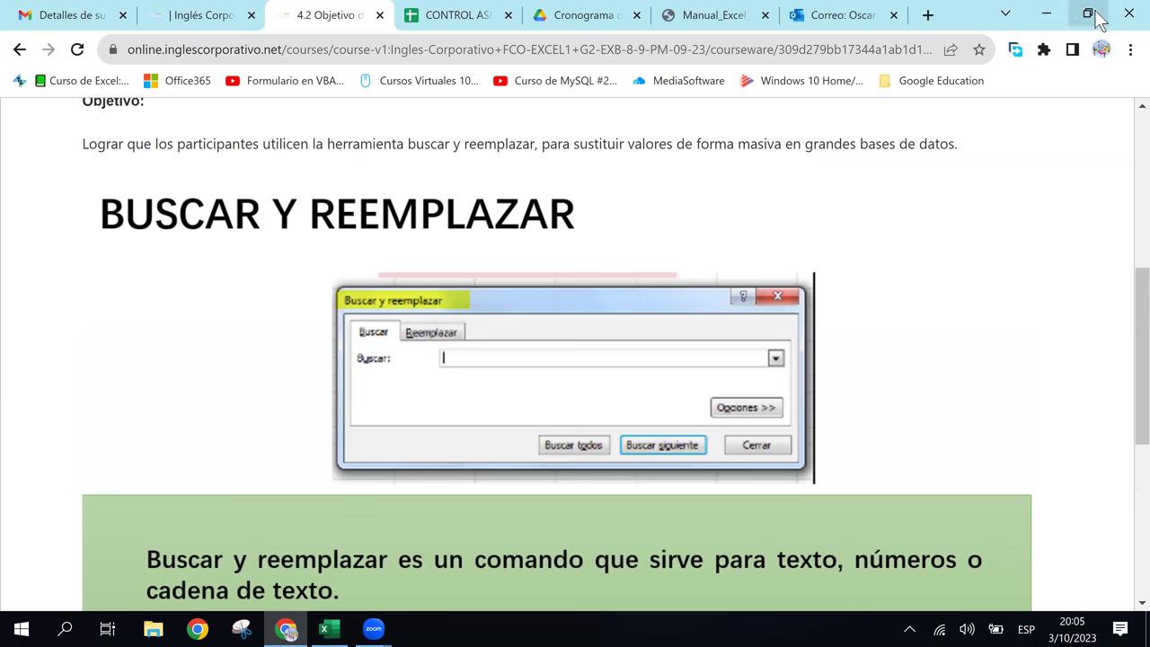
click(1086, 13)
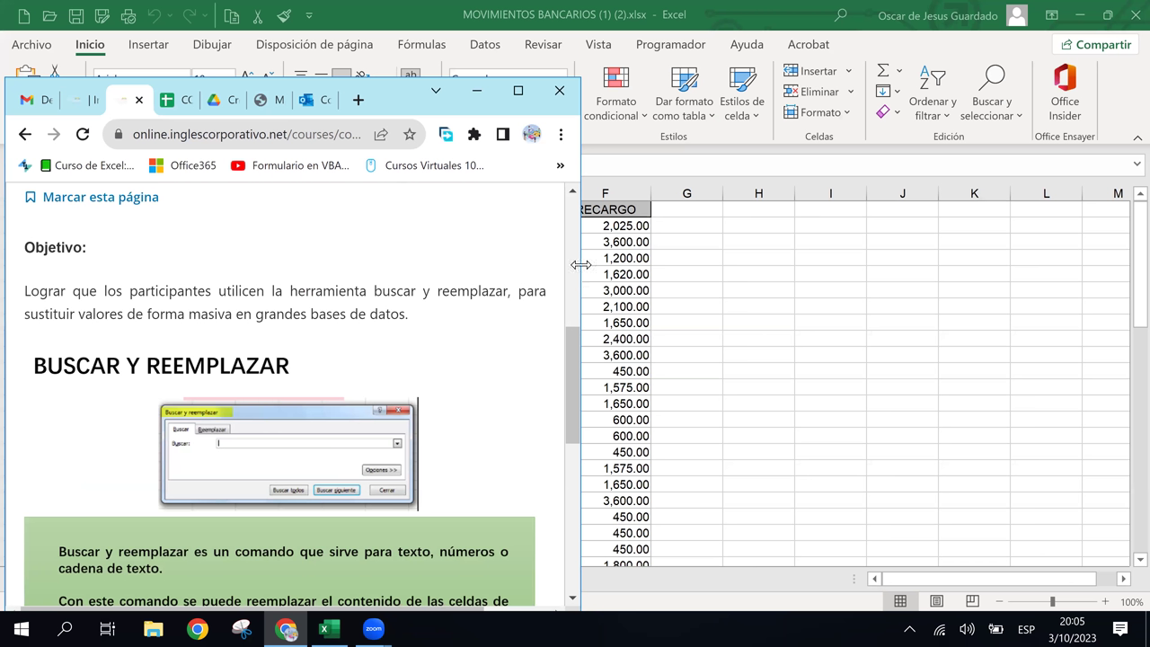
drag(581, 264, 1148, 264)
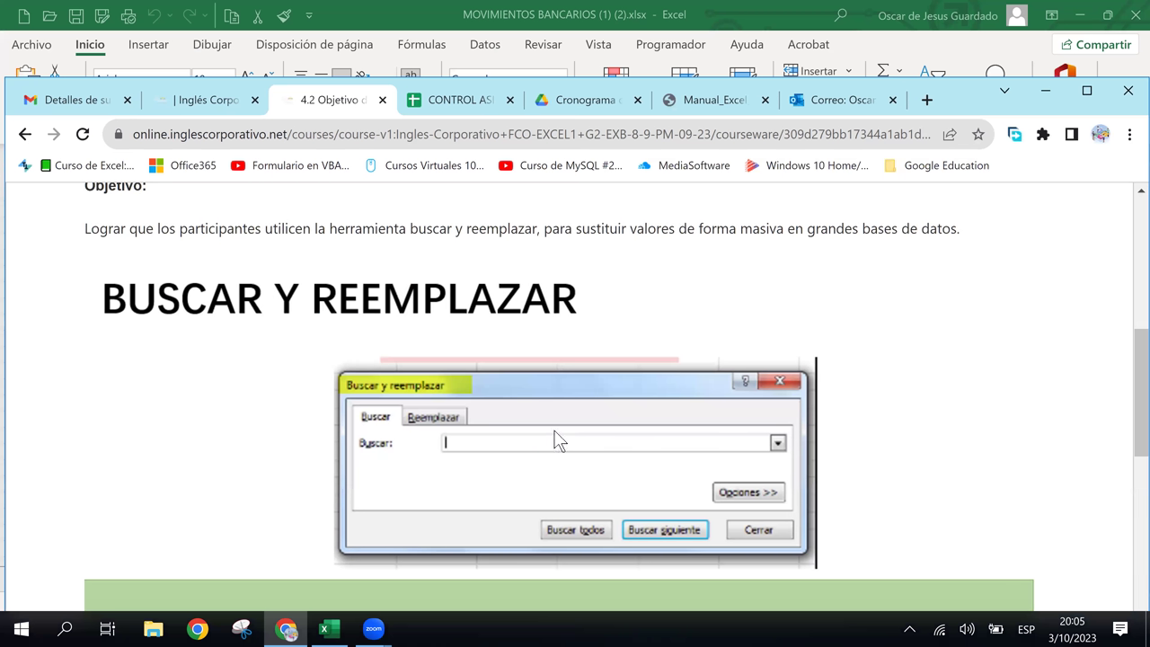
scroll(554, 430, up, 3)
scroll(555, 429, down, 7)
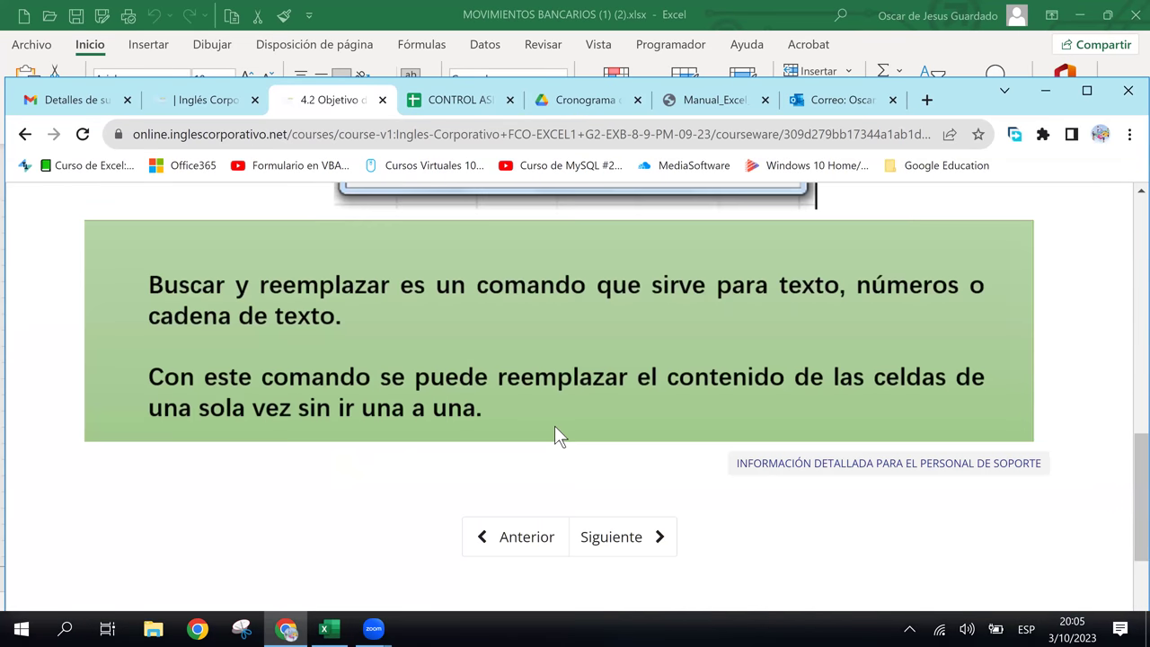
scroll(591, 433, up, 3)
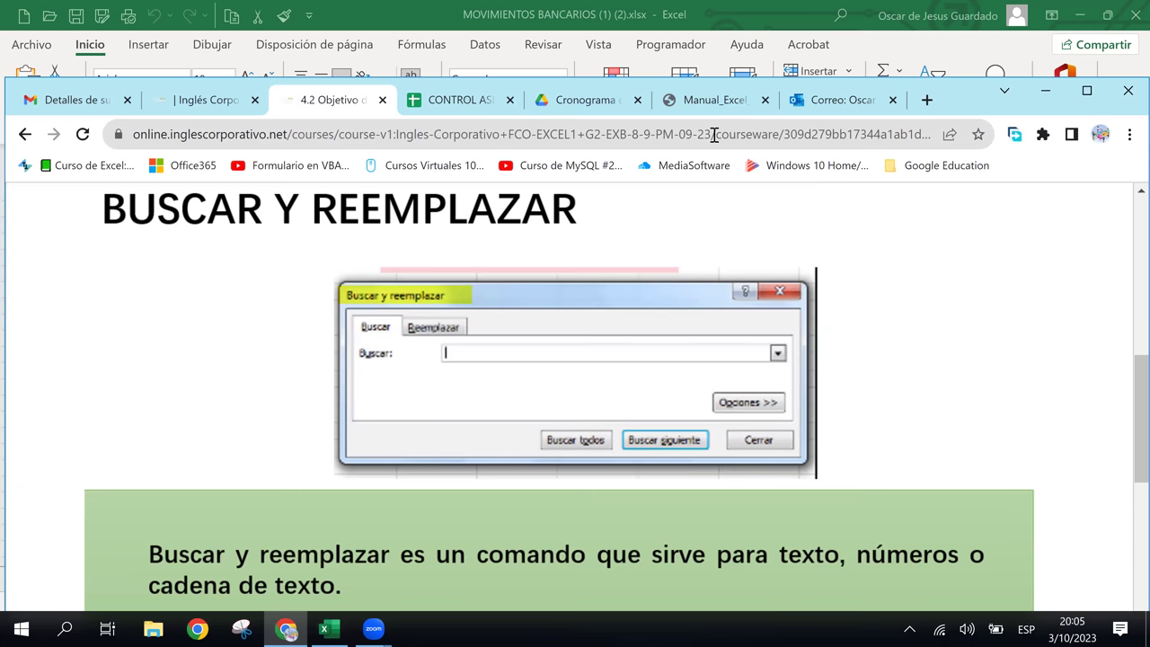
Step: Switch to Manual_Excel_Basico.pdf and scroll to page 82's BUSCAR INFORMACIÓN section with Figura 55
click(722, 100)
scroll(569, 357, up, 5)
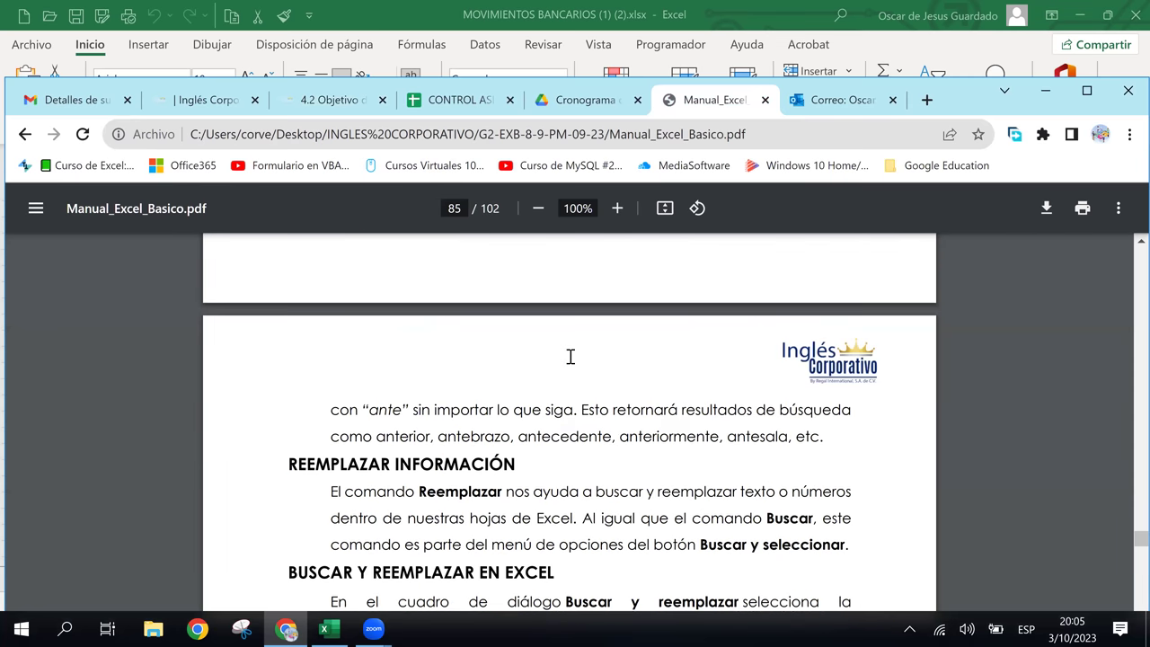
scroll(569, 357, up, 2)
scroll(570, 357, up, 4)
scroll(570, 357, up, 5)
scroll(570, 357, up, 2)
scroll(570, 357, up, 4)
scroll(570, 357, up, 2)
scroll(570, 356, up, 8)
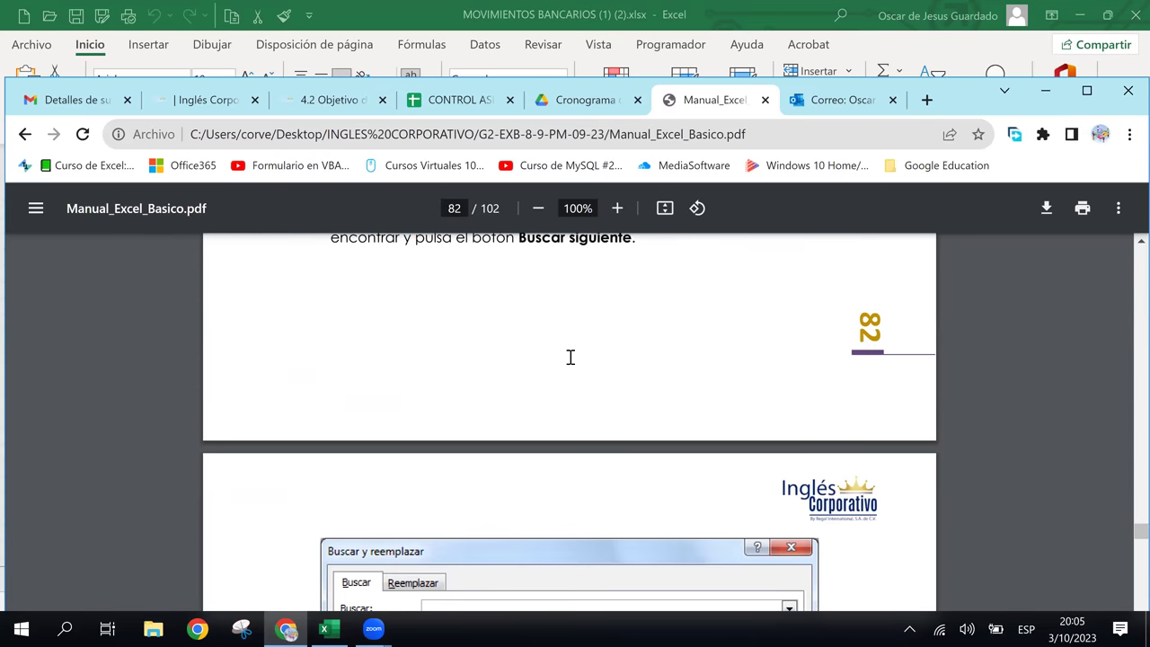
scroll(569, 356, up, 5)
scroll(570, 356, up, 3)
scroll(569, 357, up, 3)
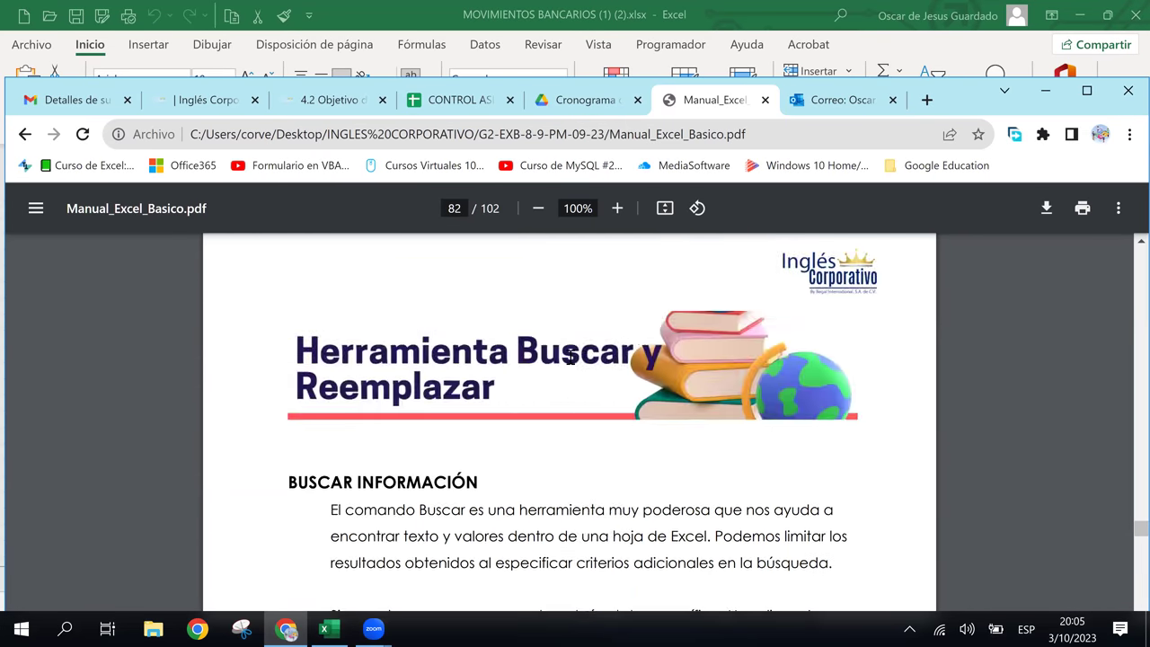
scroll(570, 357, up, 4)
scroll(569, 357, down, 3)
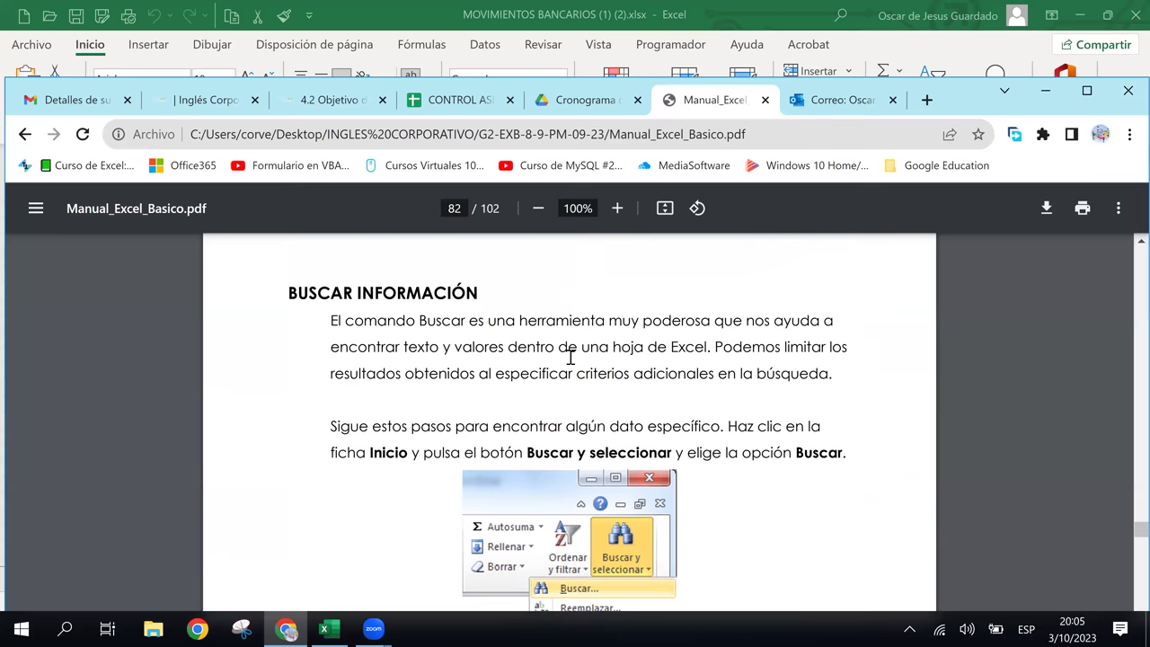
scroll(569, 356, up, 3)
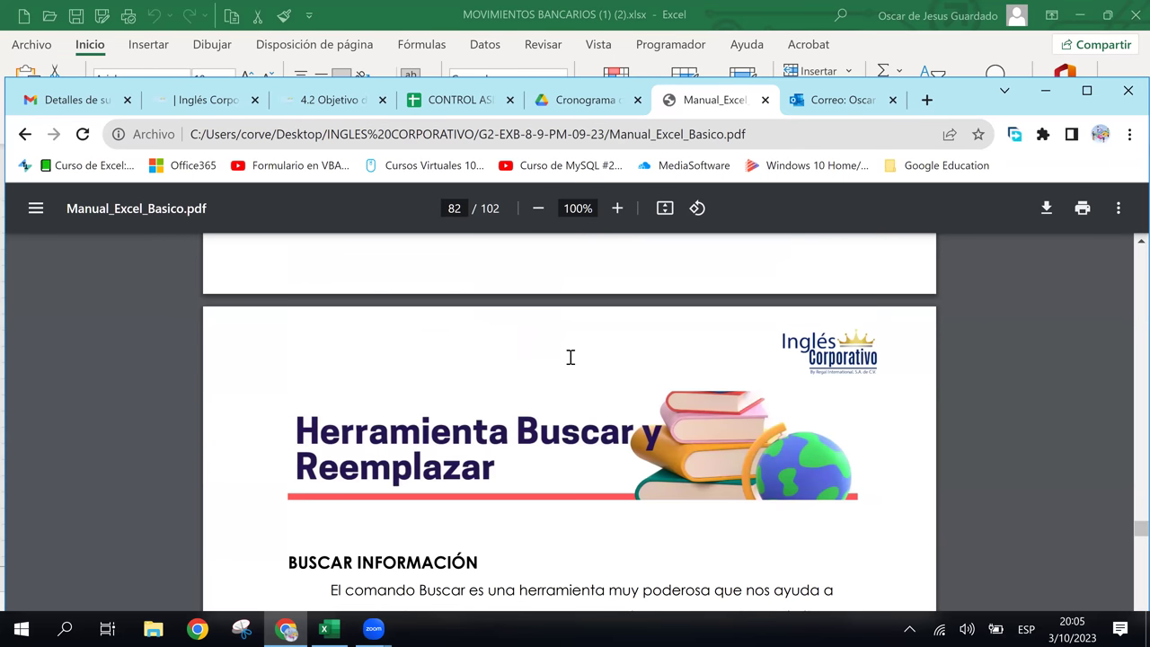
scroll(570, 356, down, 3)
scroll(570, 357, down, 1)
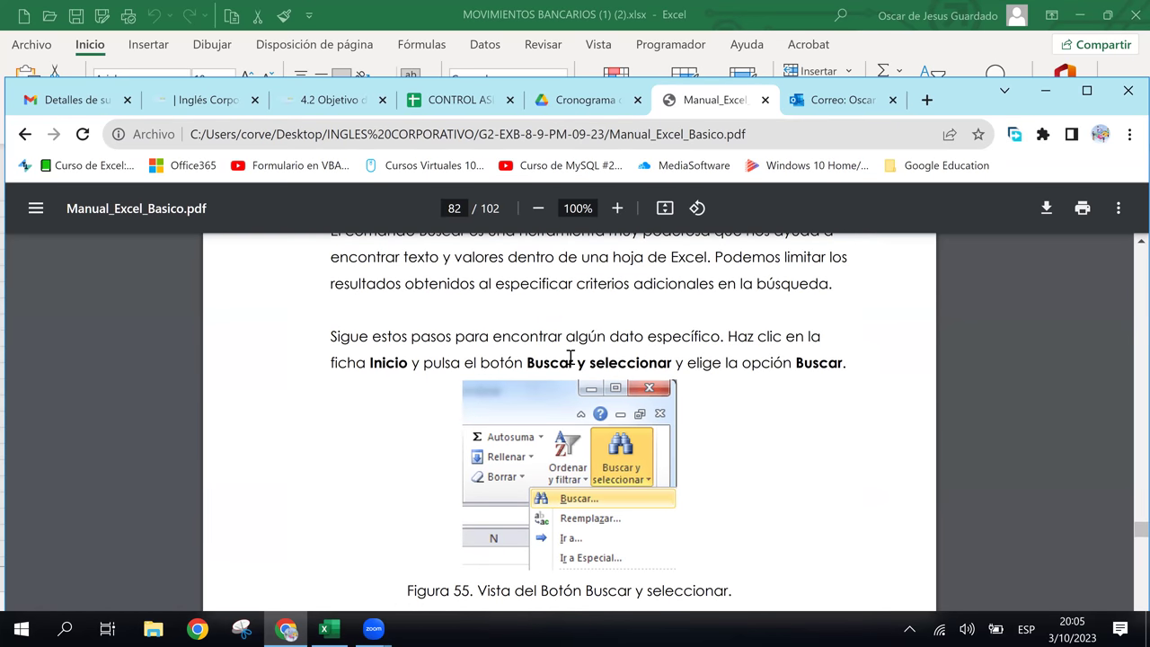
scroll(569, 357, up, 1)
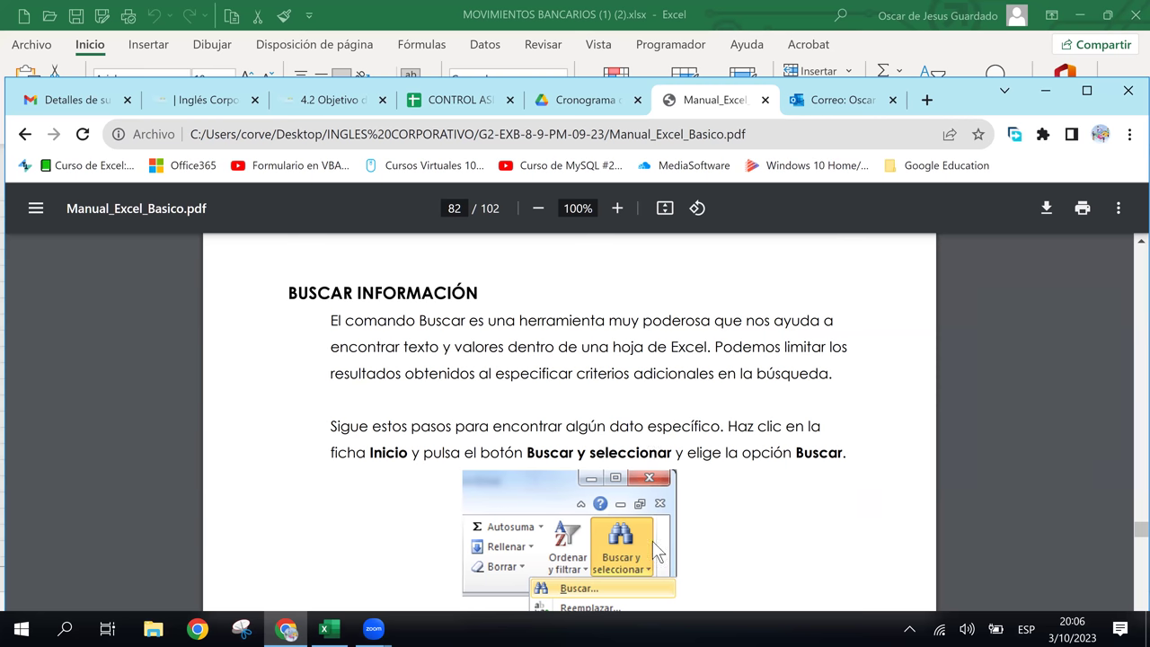
scroll(602, 517, down, 1)
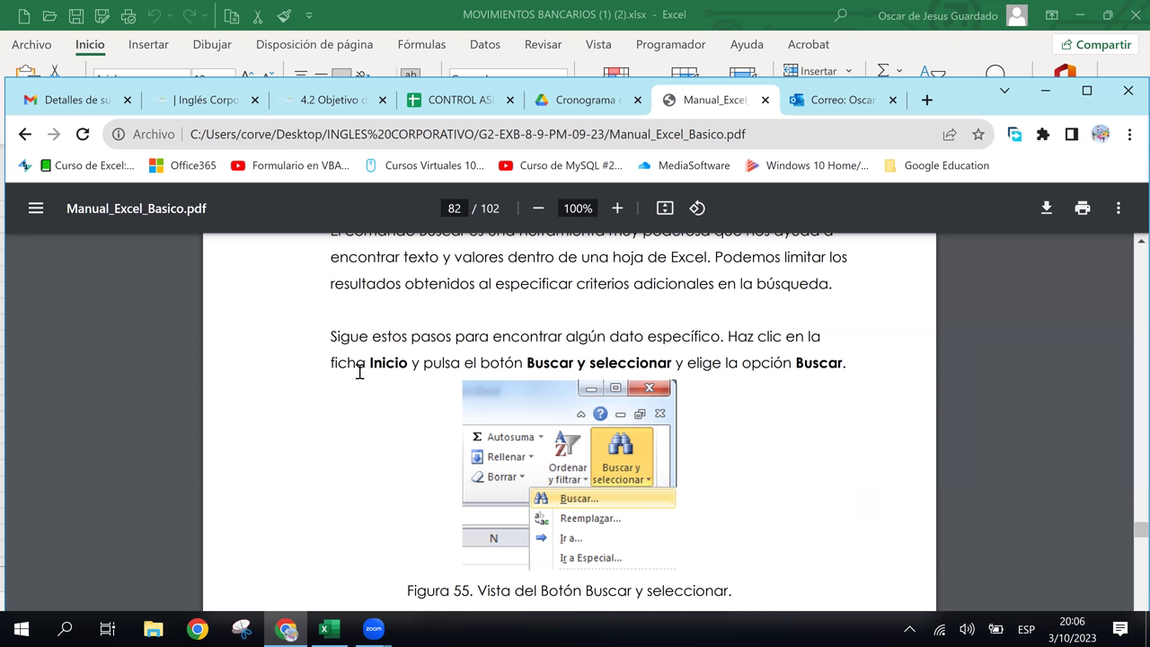
Step: Return to the workbook, select C7, restore the window and open Buscar y seleccionar
click(325, 632)
click(299, 306)
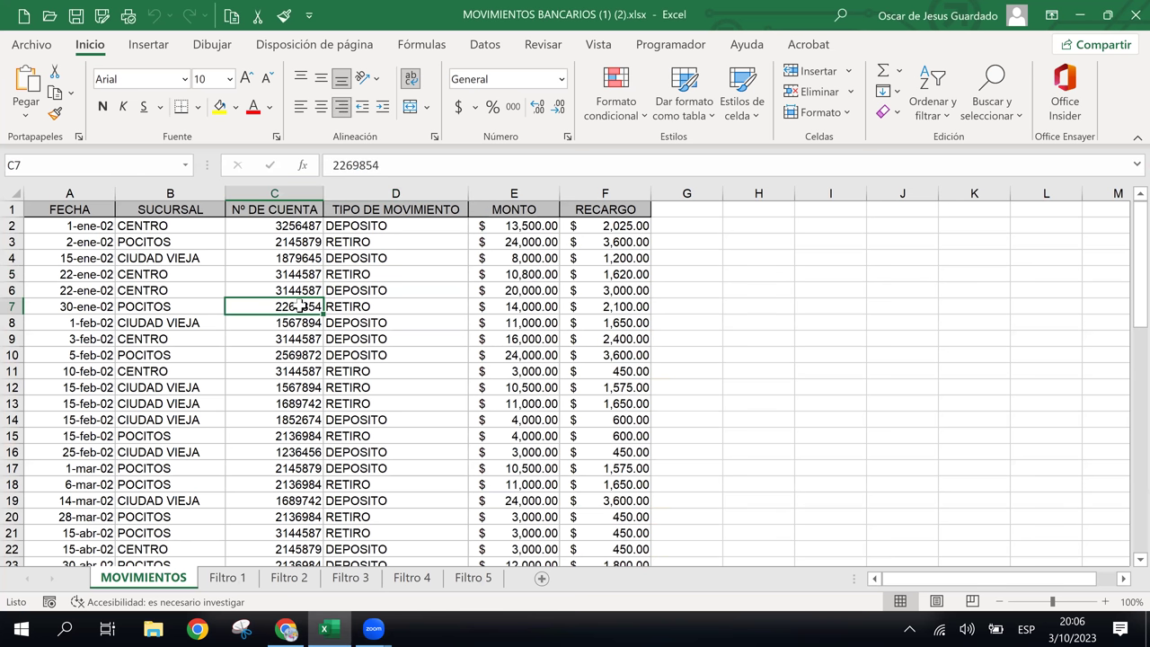
click(1106, 15)
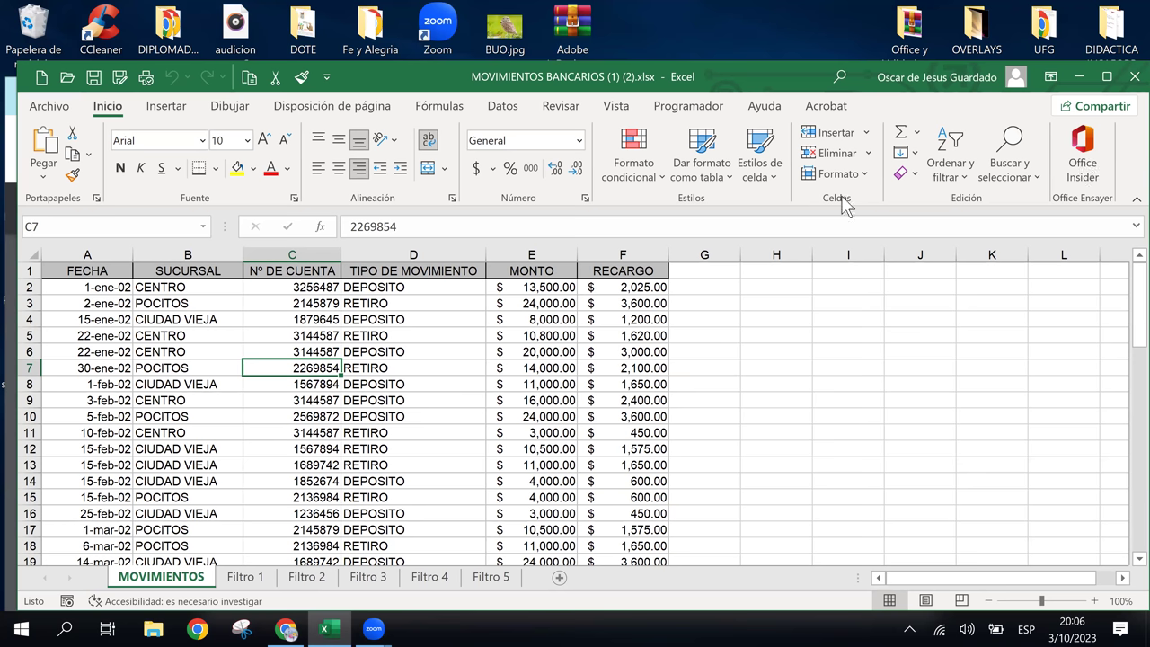
click(1032, 176)
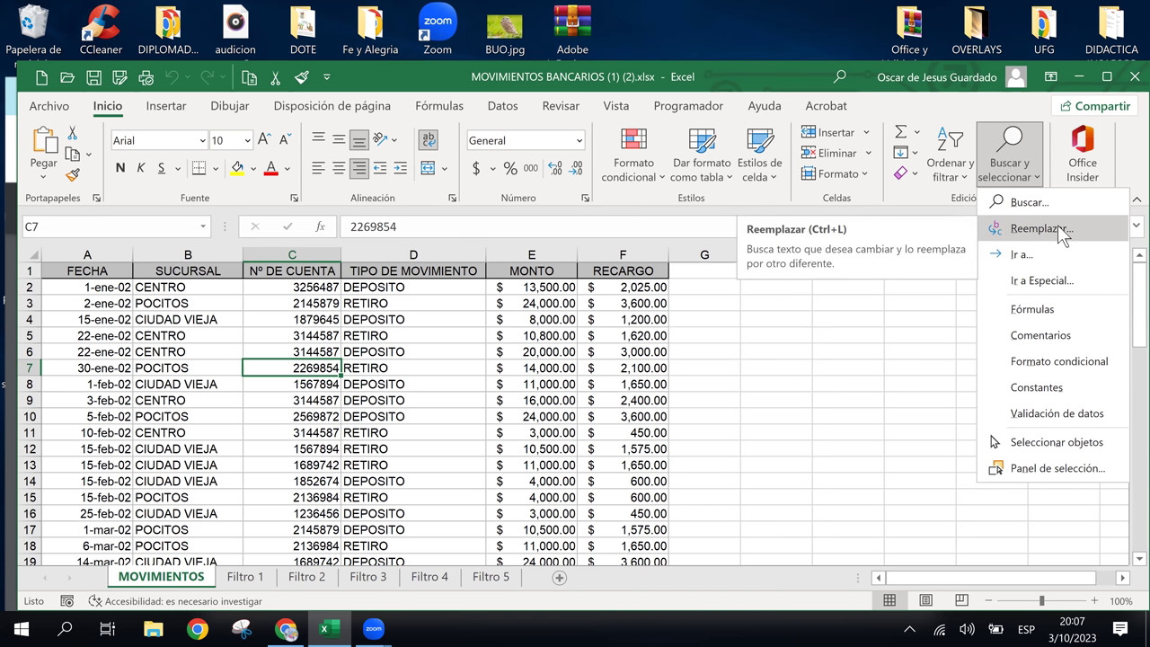
Step: Scroll the PDF manual to BÚSQUEDA RÁPIDA EN EXCEL, then switch back to the Excel workbook
click(287, 629)
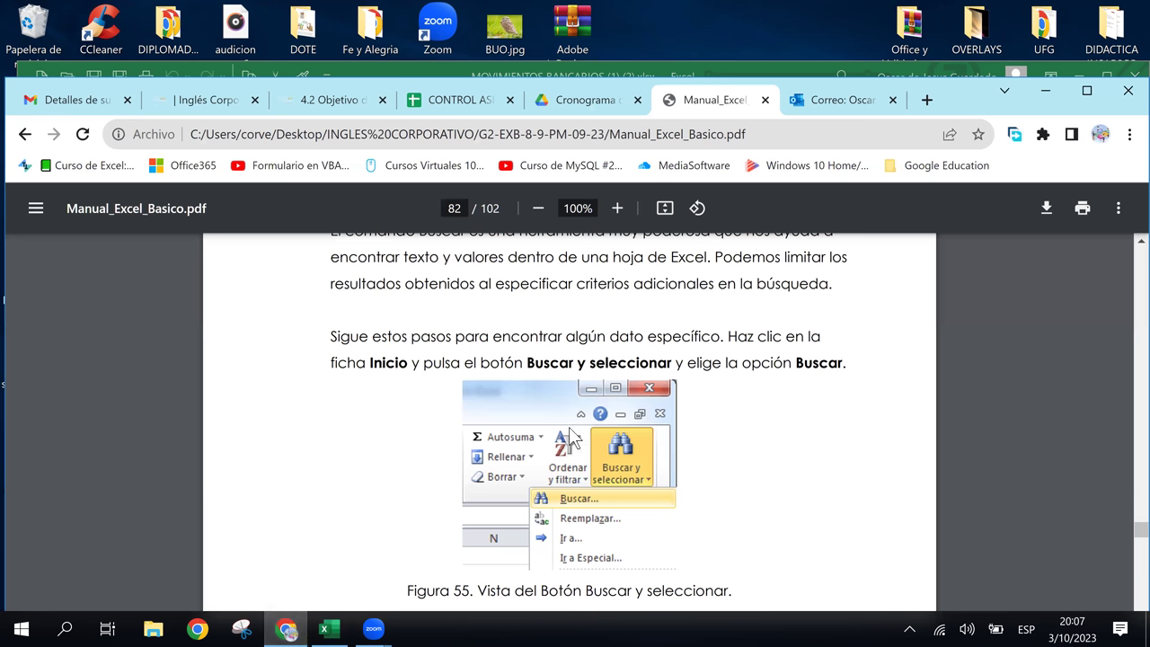
scroll(593, 442, down, 3)
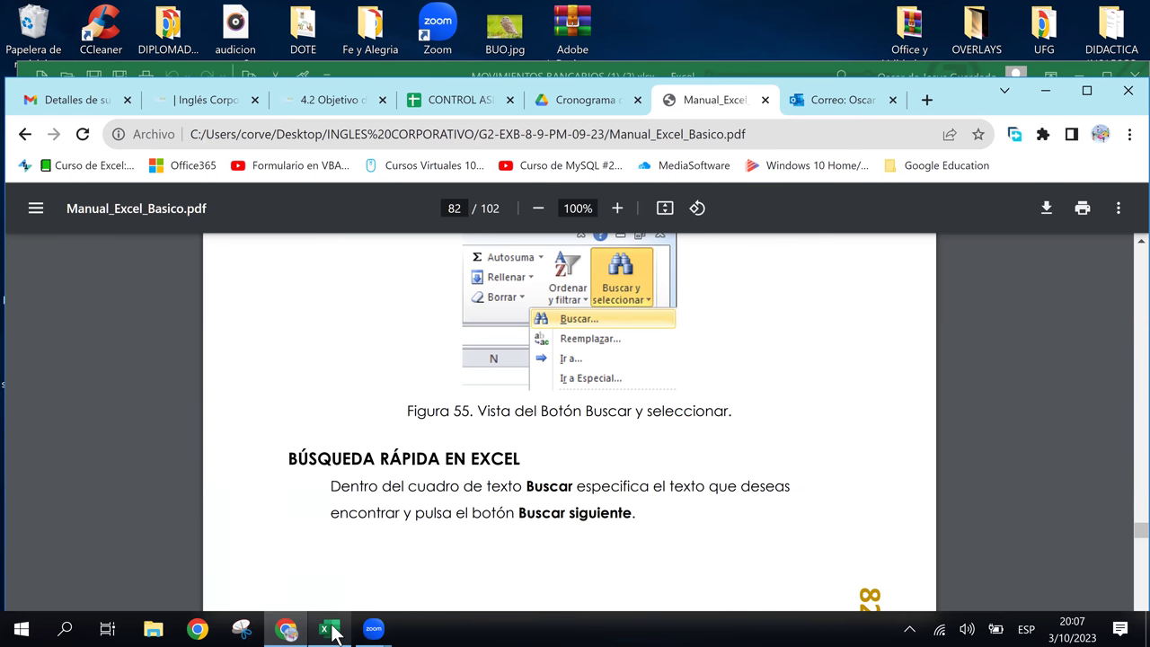
mouse_move(333, 630)
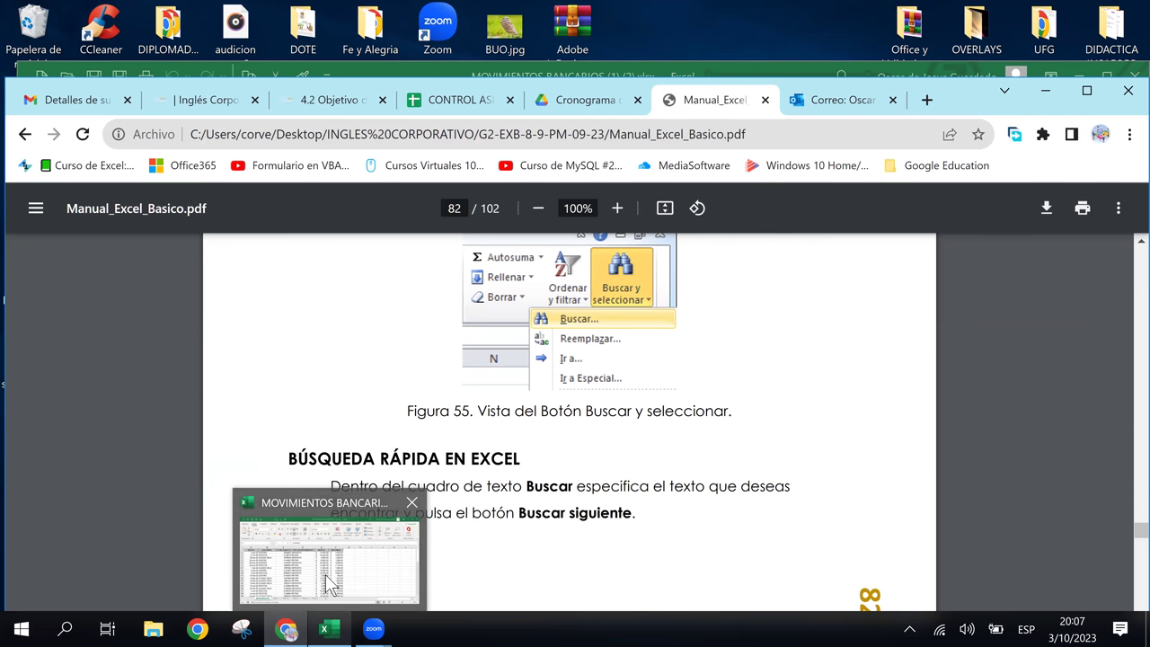
click(330, 584)
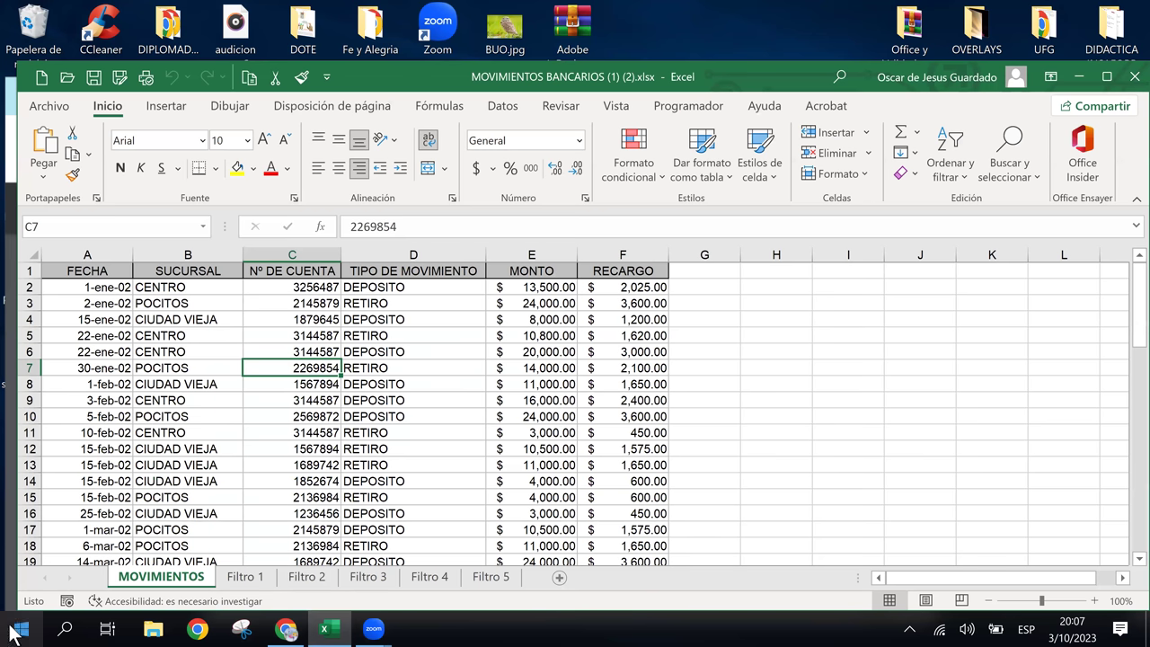
Step: Open the Buscar y reemplazar dialog with Ctrl+B and position it over the sheet
key(ctrl+b)
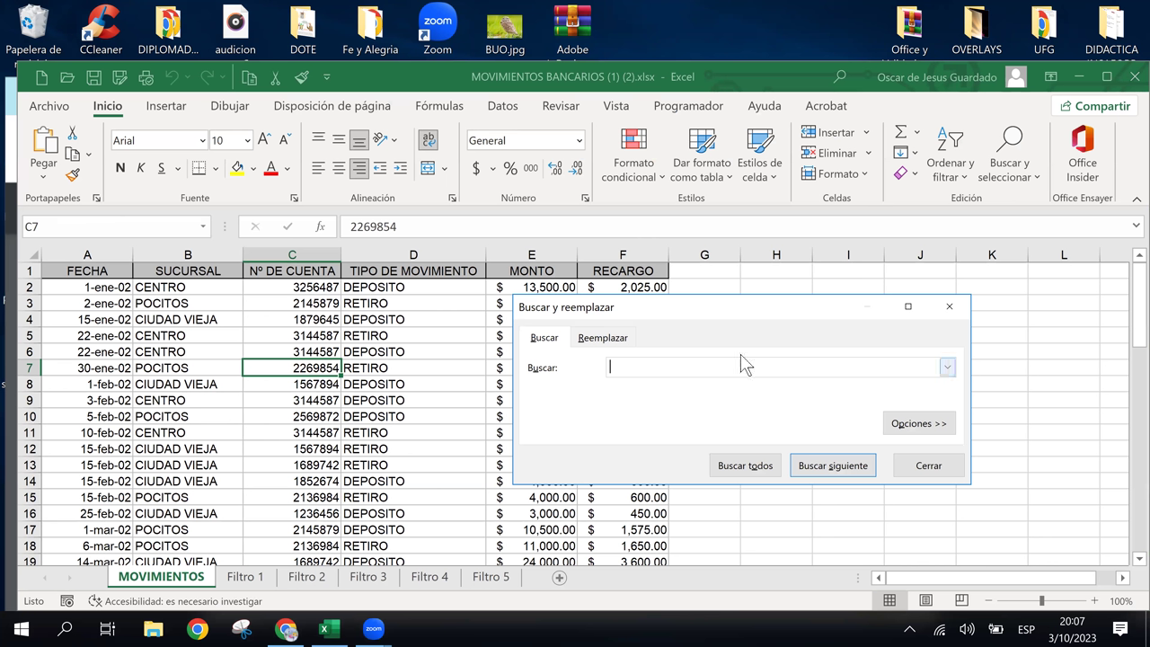
drag(833, 309, 795, 322)
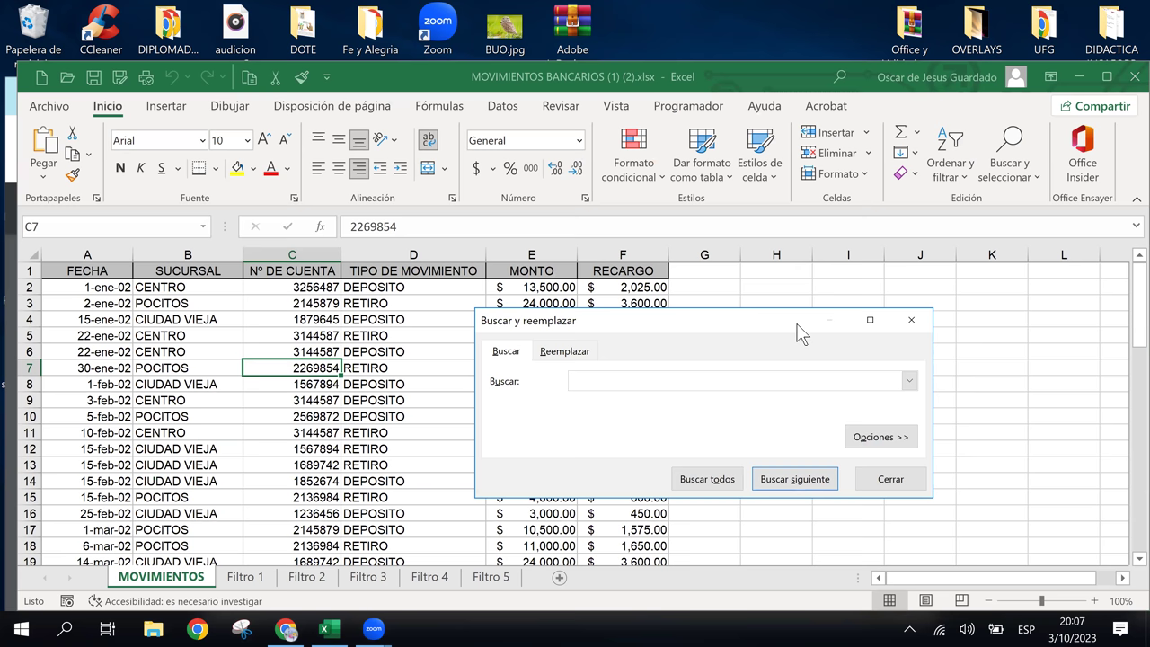
click(909, 322)
click(1033, 175)
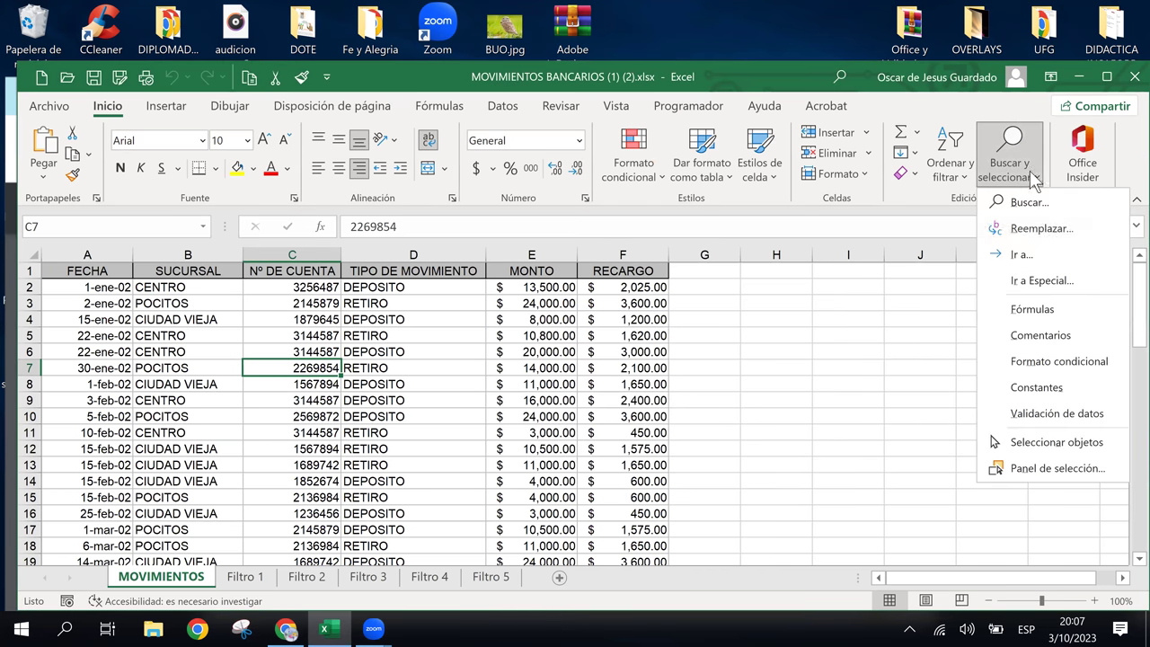
click(1023, 203)
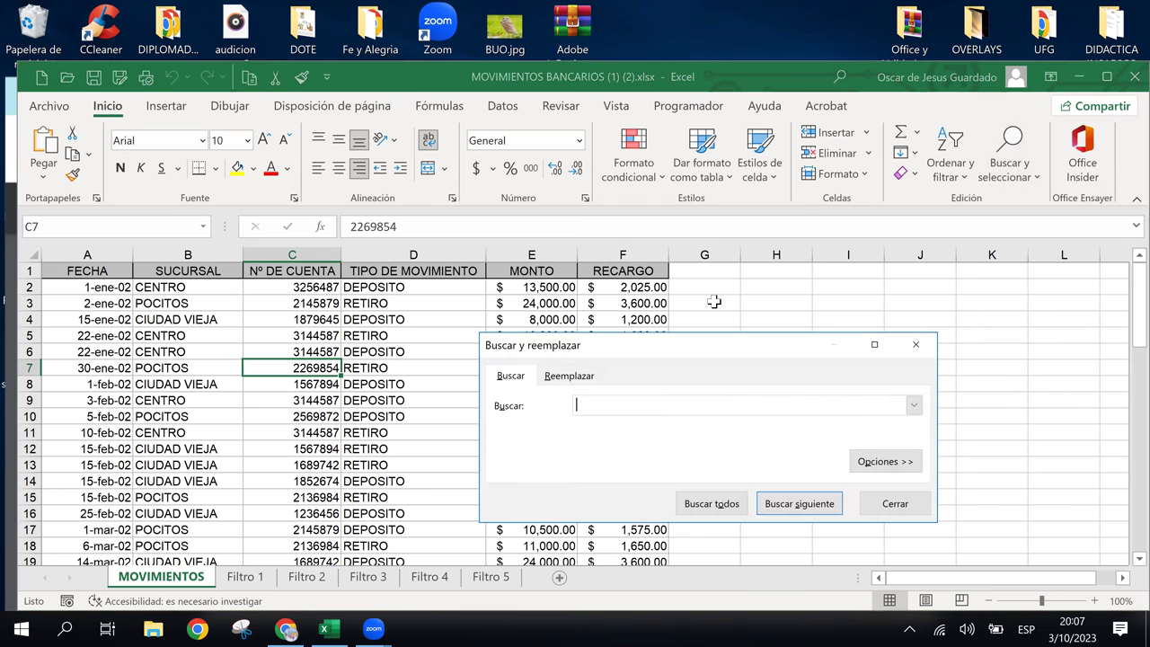
drag(762, 338, 816, 314)
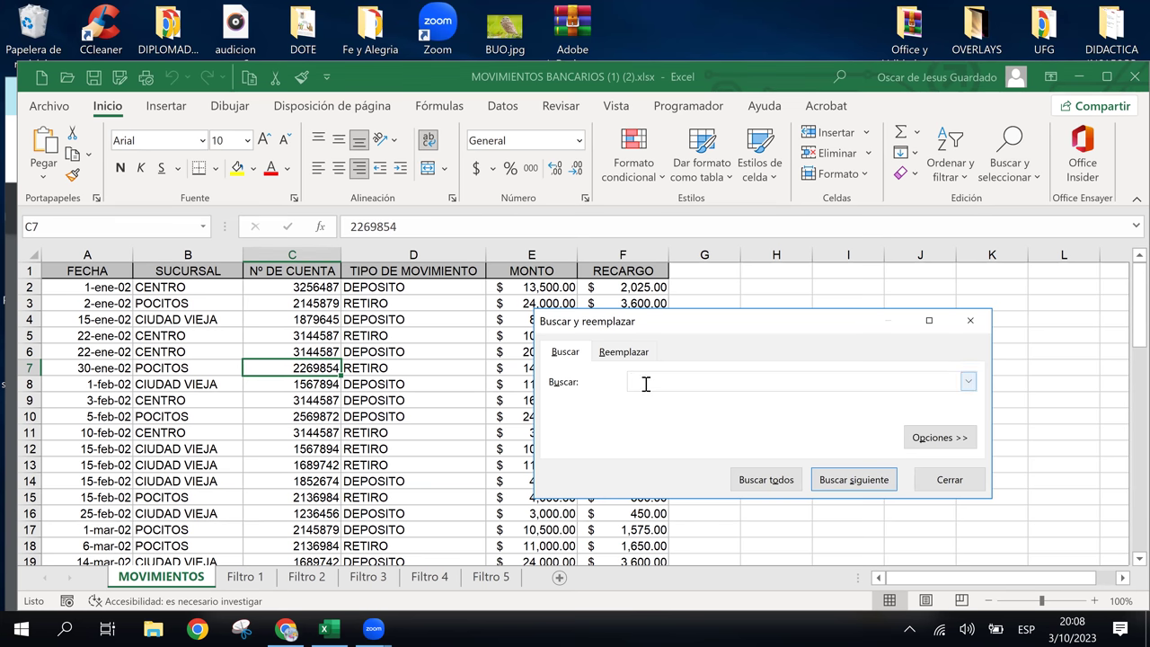
Step: Search for 14-mar-02 with Buscar siguiente and Buscar todos, dismissing both not-found messages
text(14-)
text(mar)
text(-02)
click(836, 482)
click(586, 366)
click(768, 481)
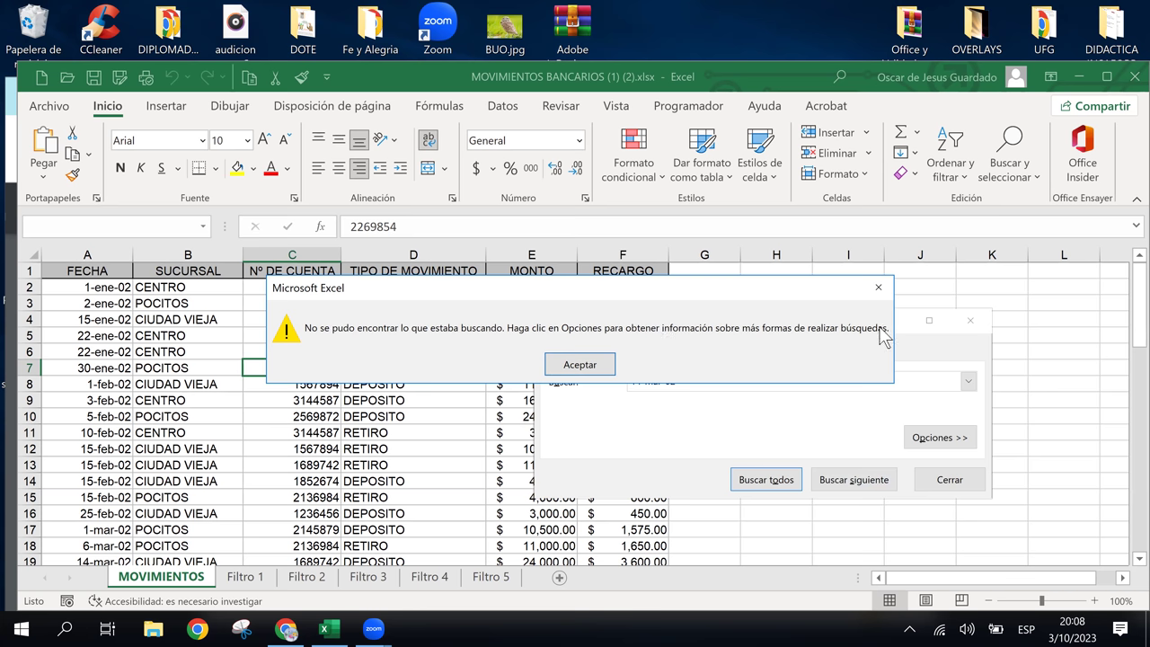
click(596, 368)
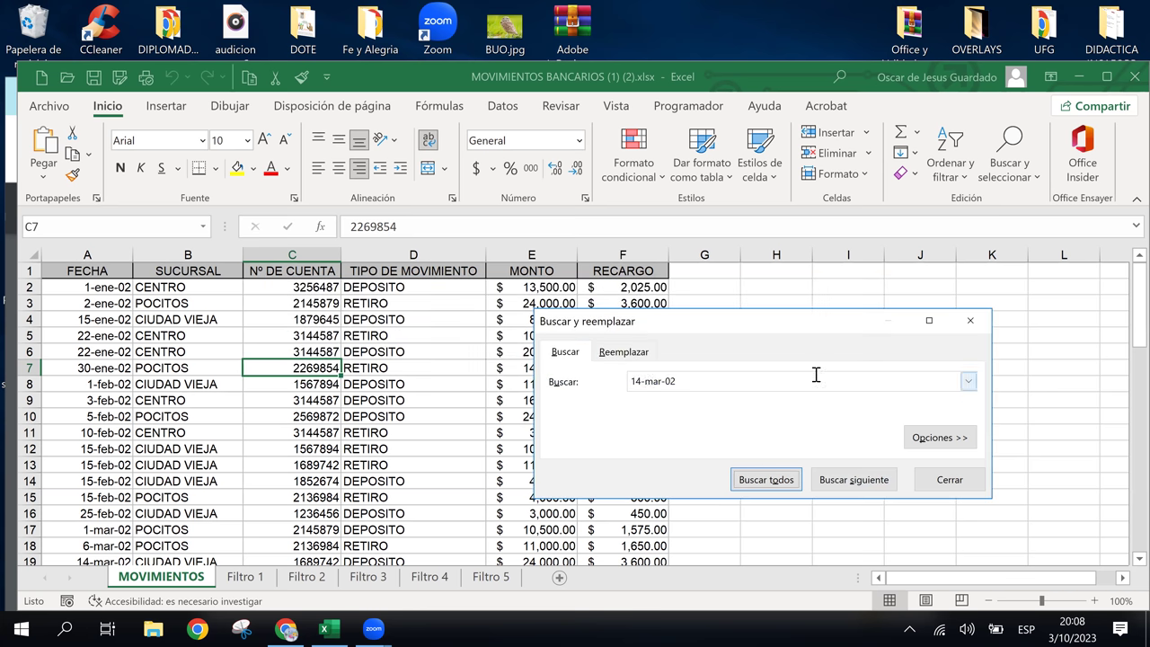
Step: Enable Coincidir mayúsculas y minúsculas and whole-cell matching, then rerun Buscar todos for 14-mar-02
click(942, 446)
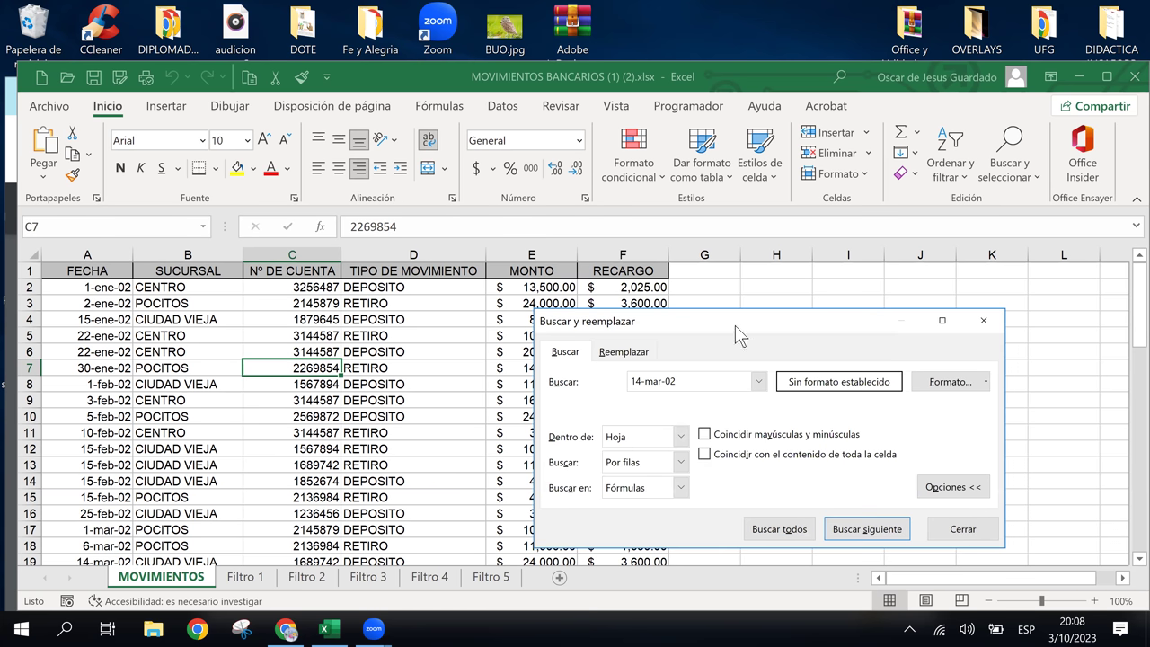
drag(734, 326, 718, 272)
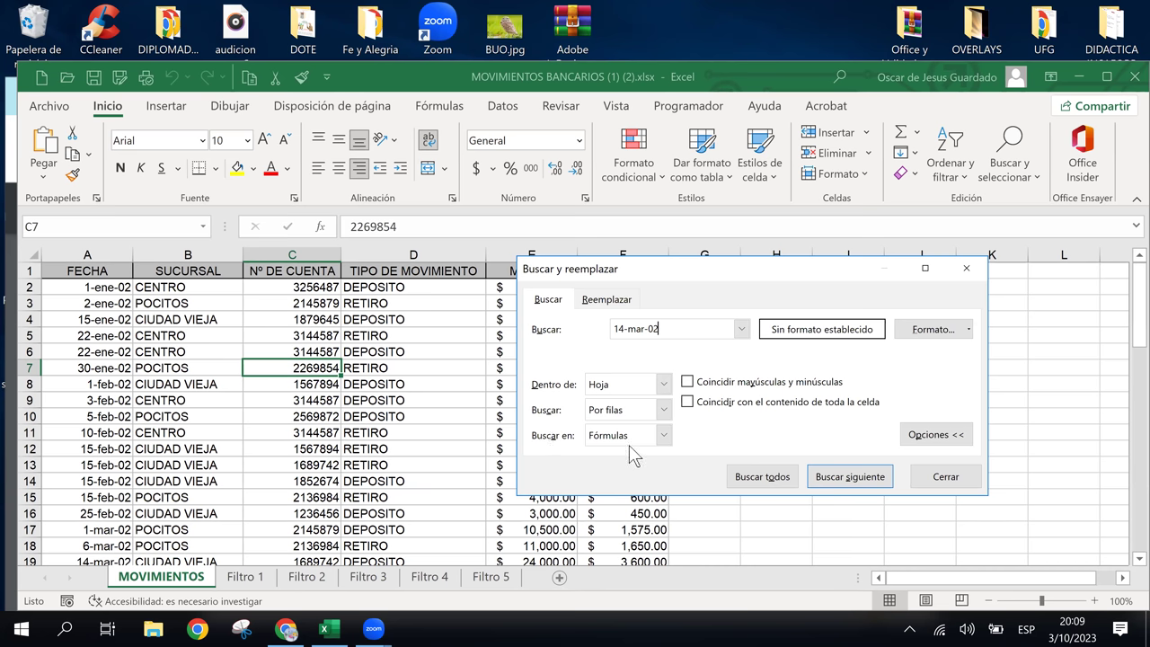
click(687, 382)
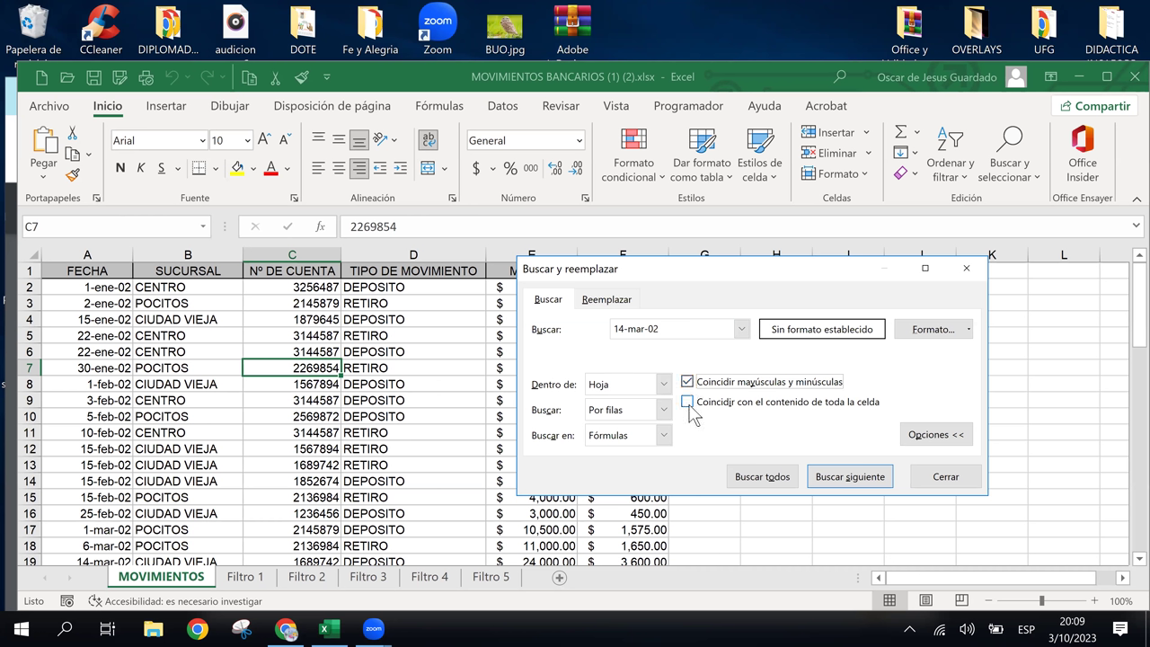
click(687, 401)
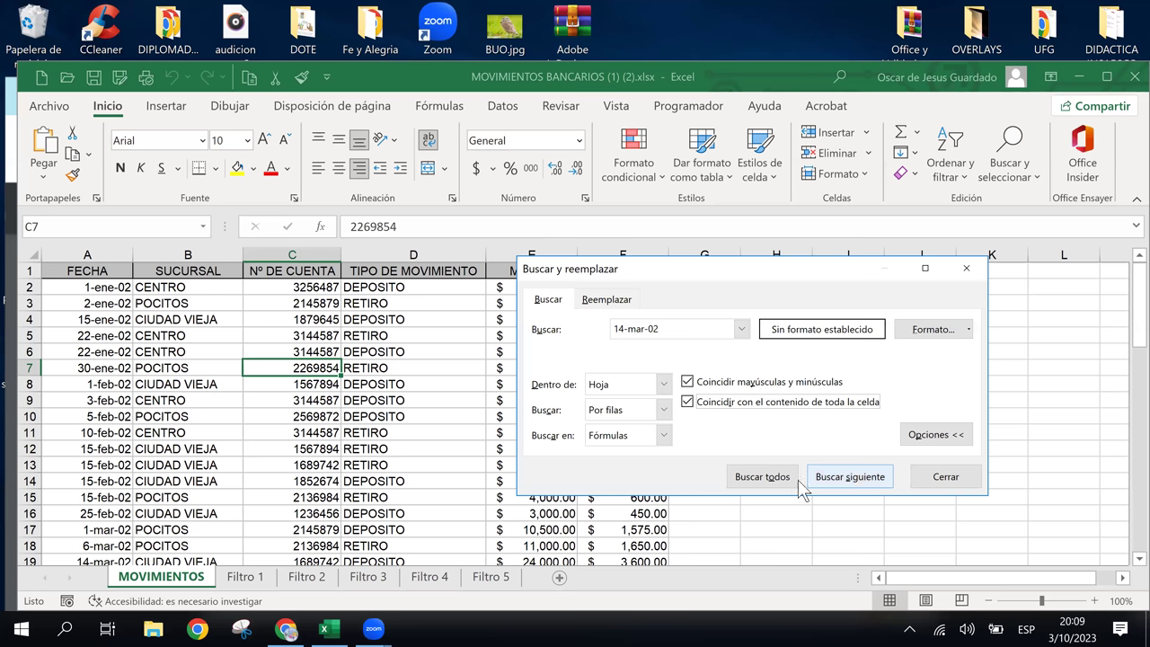
click(762, 477)
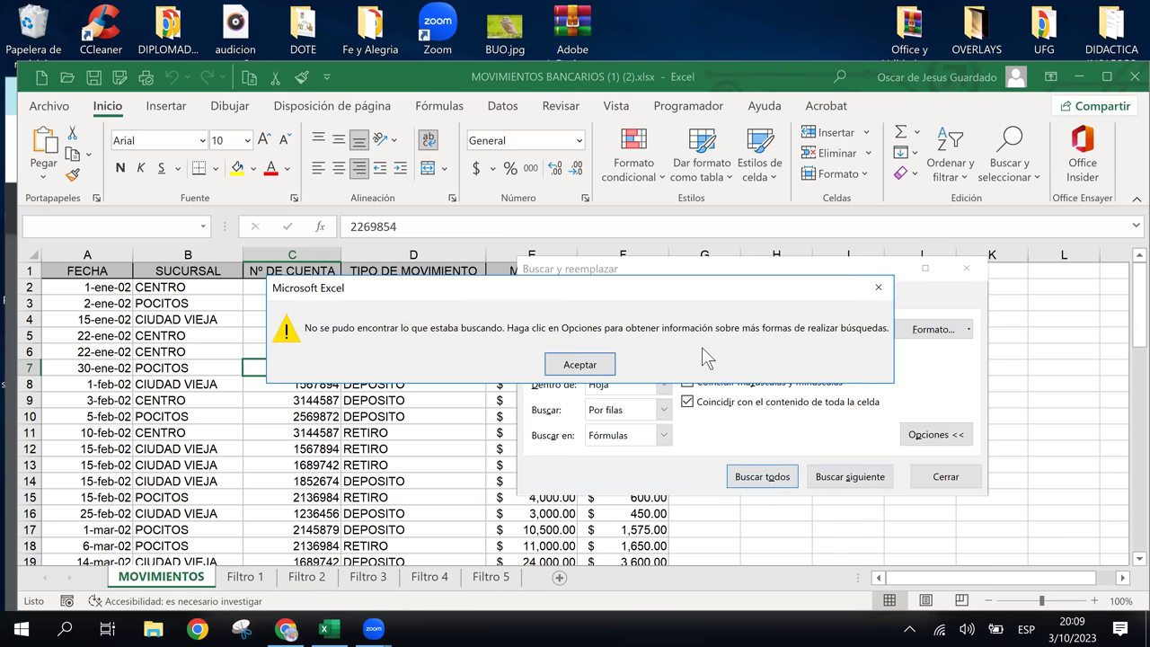
click(560, 364)
Step: Select cell A7 and repeat the 14-mar-02 search, which again finds nothing
click(86, 367)
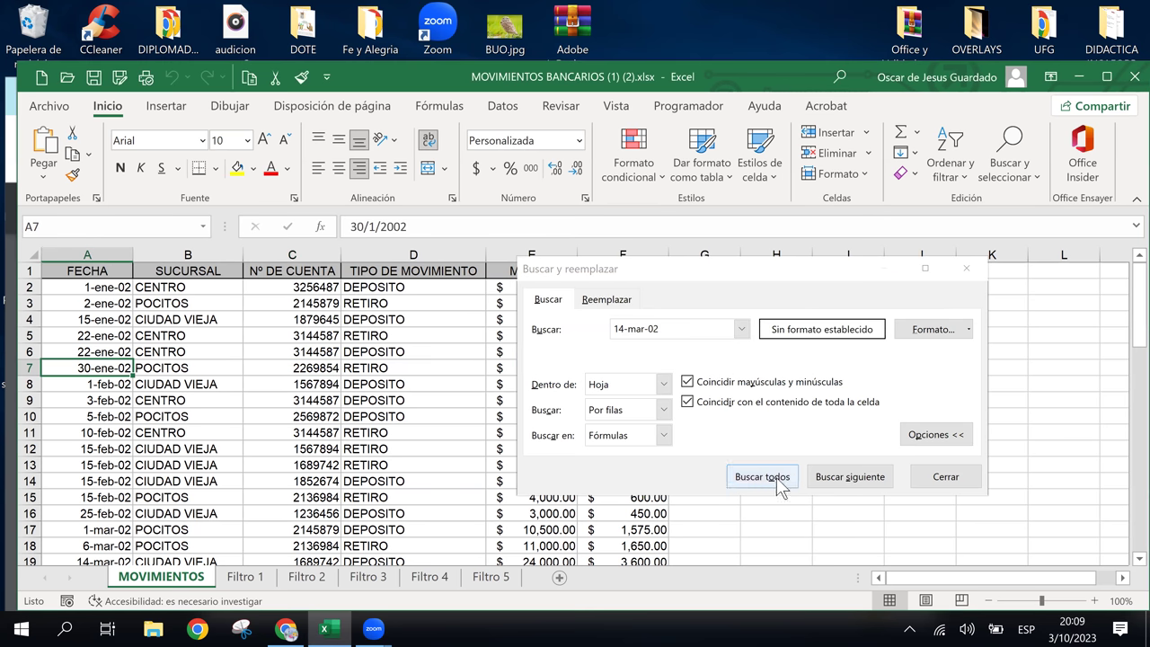
click(777, 485)
click(575, 363)
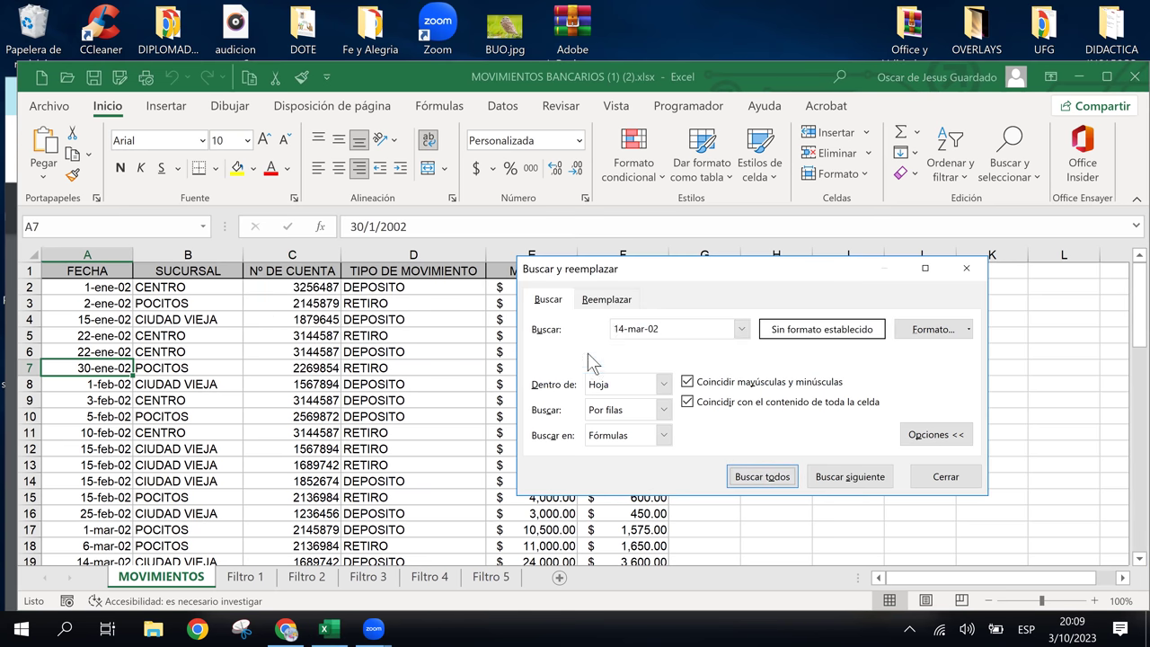
text(1)
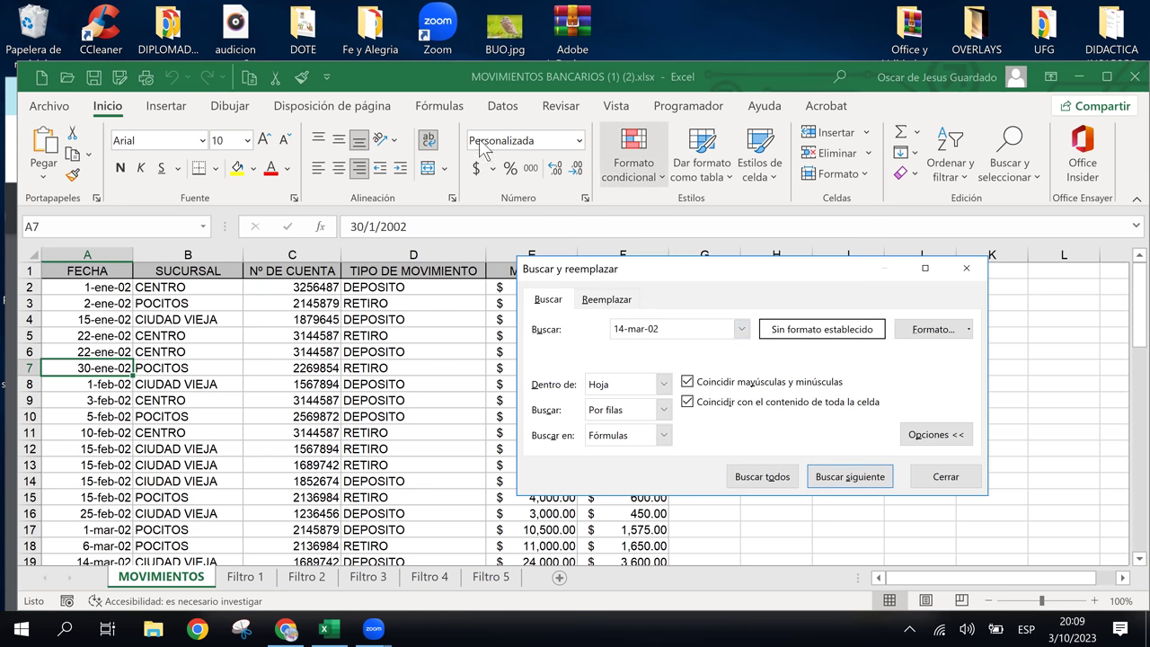
Step: In Buscar formato's Fecha category, try the *14/3/2012 and long weekday date types
click(945, 330)
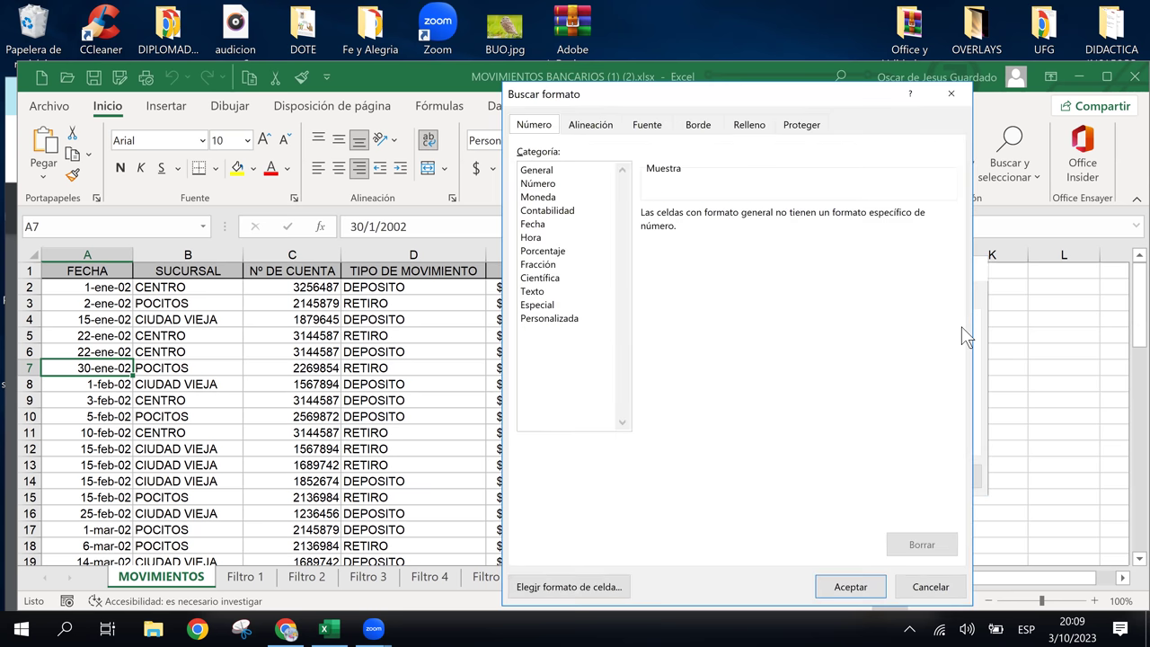
click(929, 586)
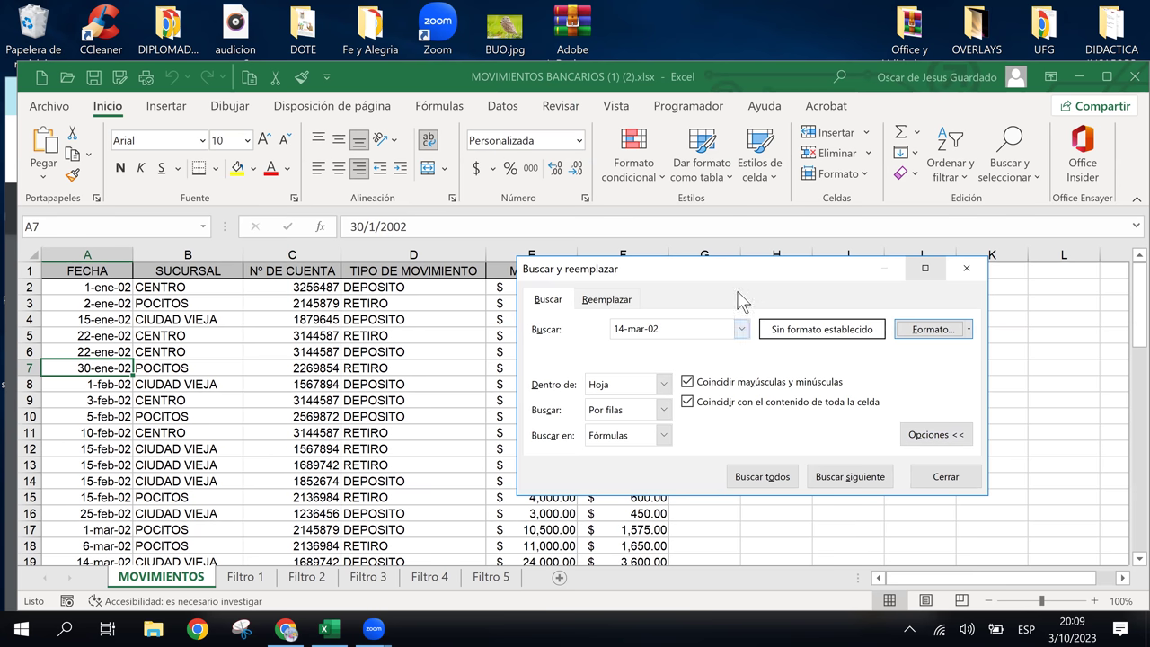
click(931, 329)
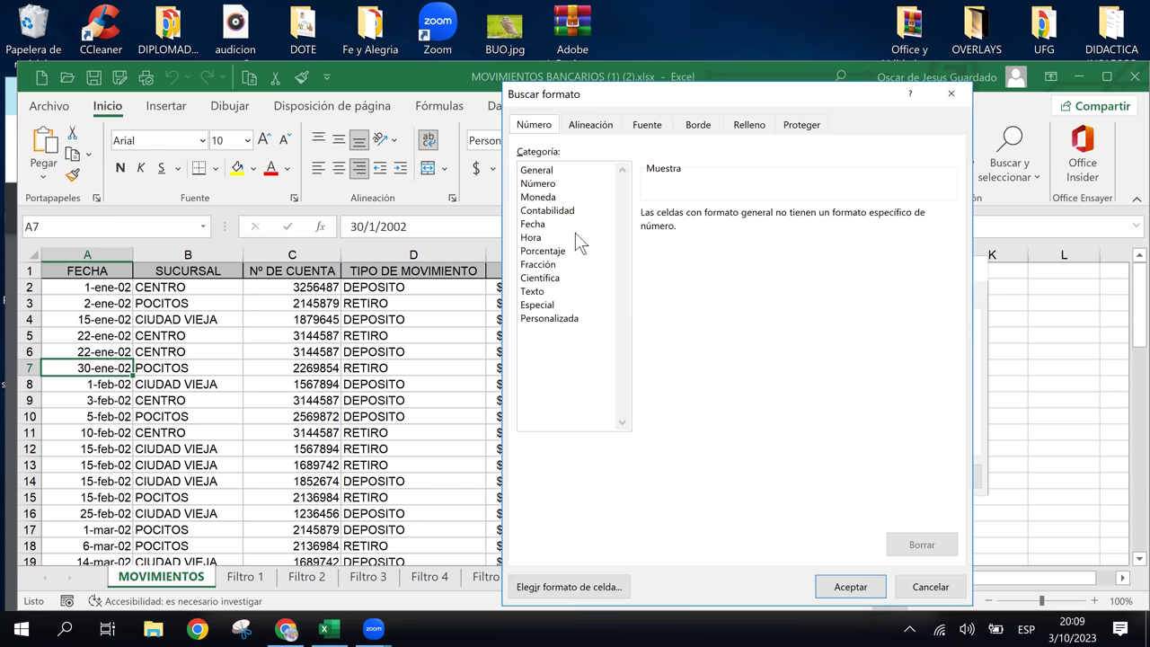
click(547, 226)
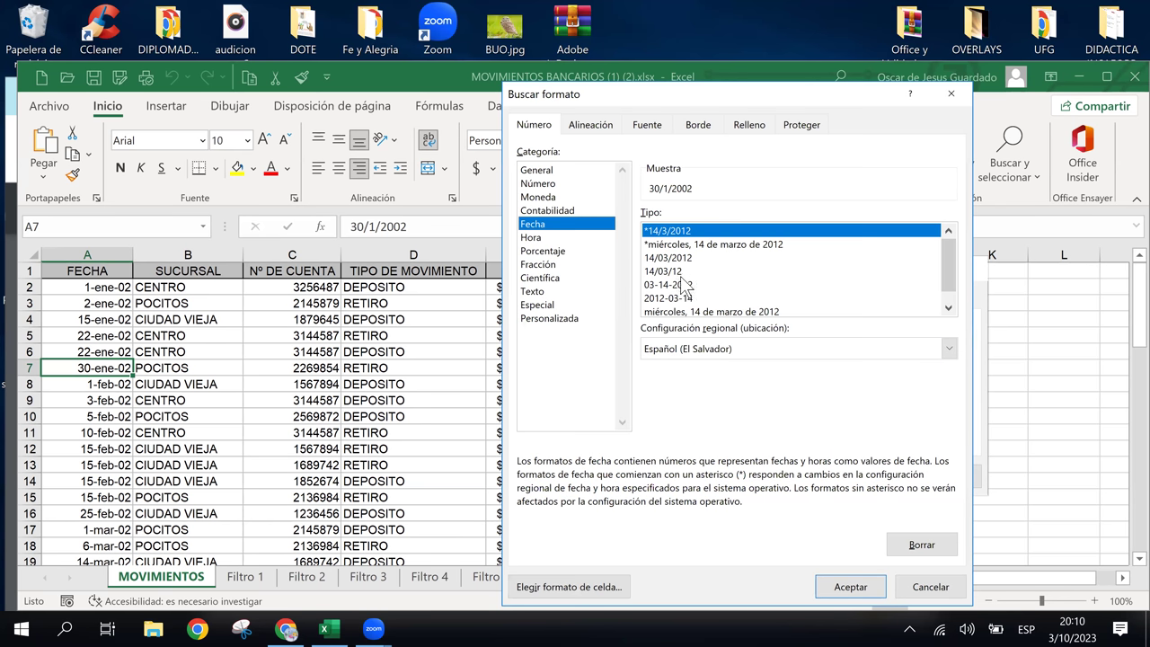
click(697, 244)
scroll(726, 310, down, 1)
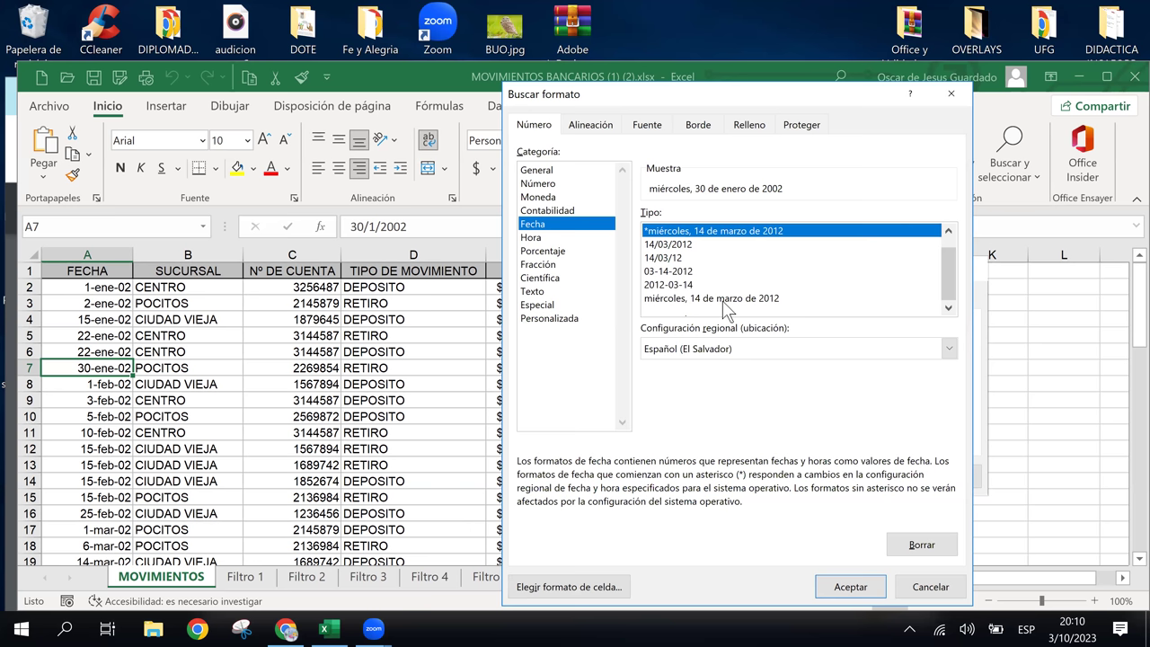
scroll(725, 308, up, 1)
scroll(726, 310, down, 1)
scroll(726, 310, up, 1)
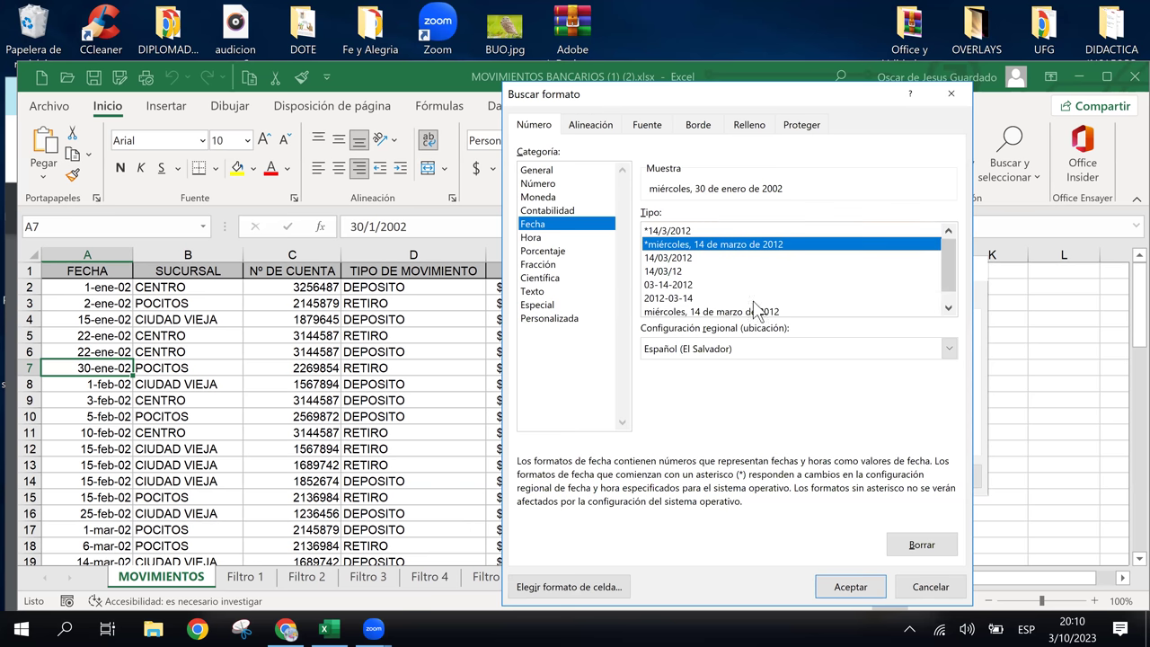
click(946, 308)
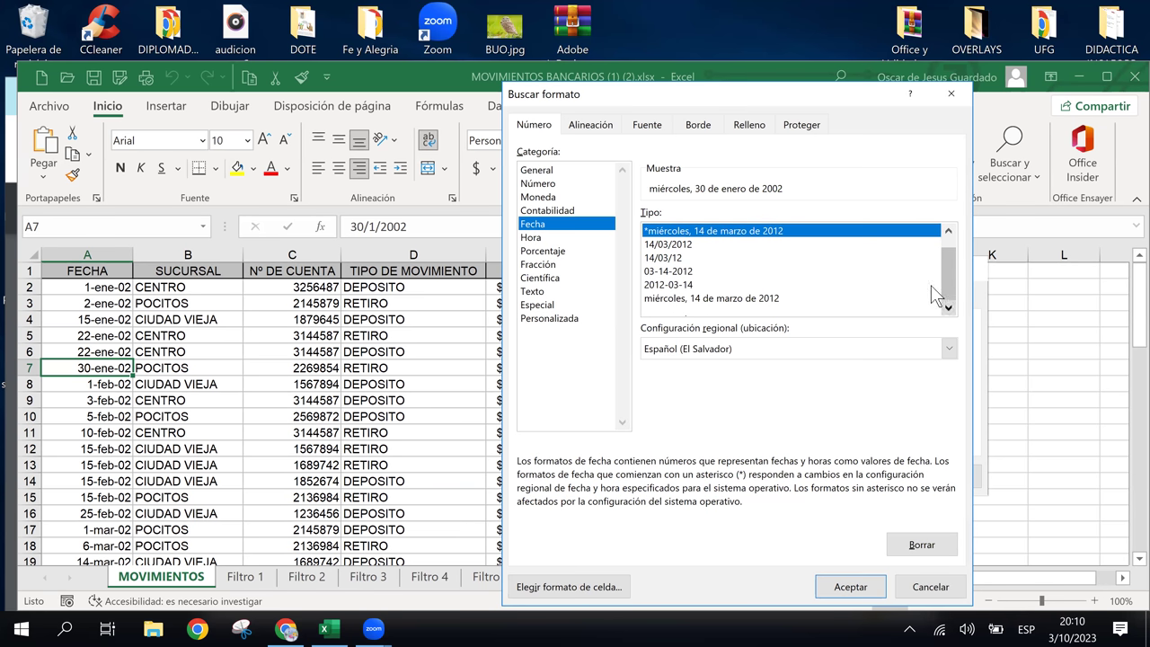
drag(947, 285, 943, 266)
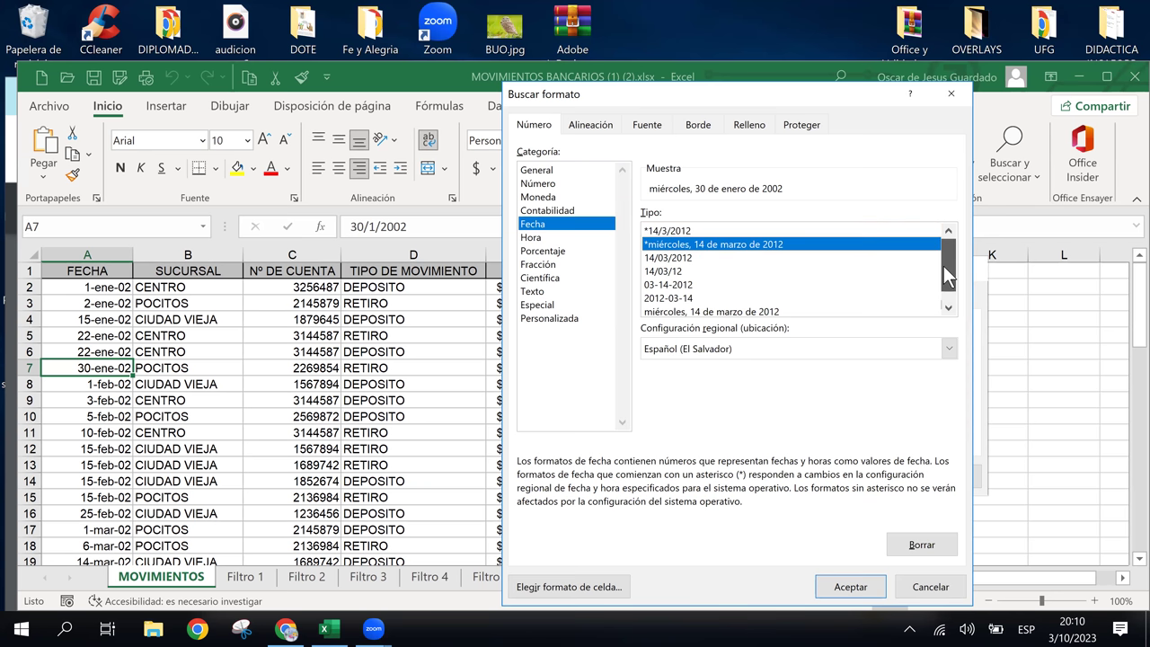
drag(943, 266, 940, 269)
click(671, 232)
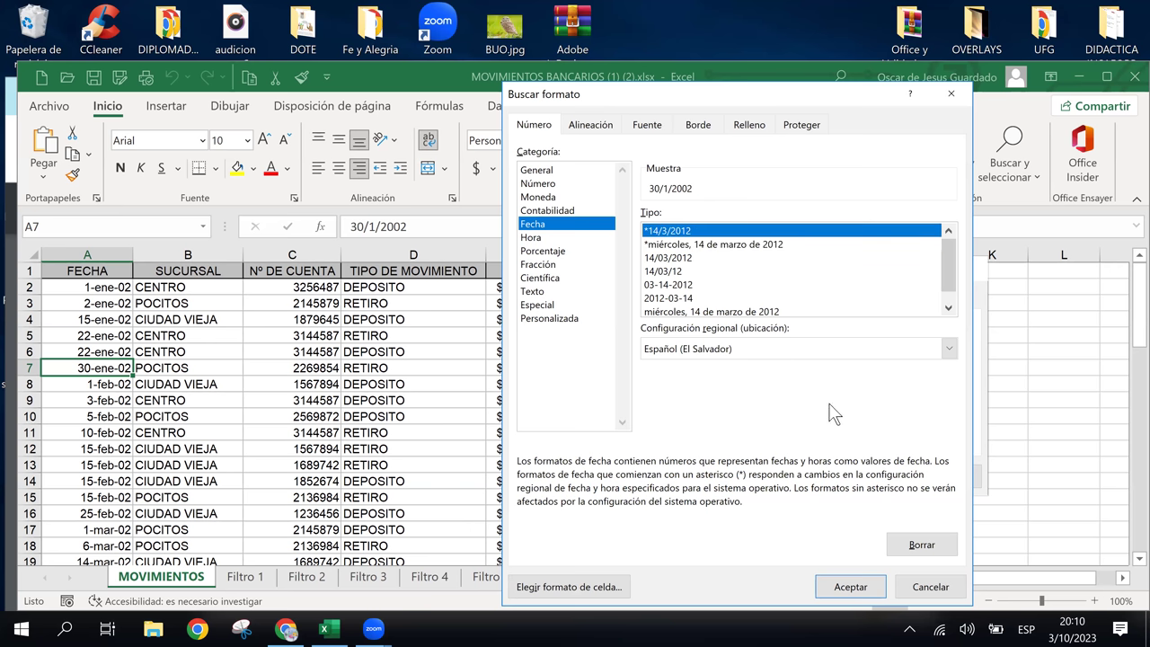
click(948, 307)
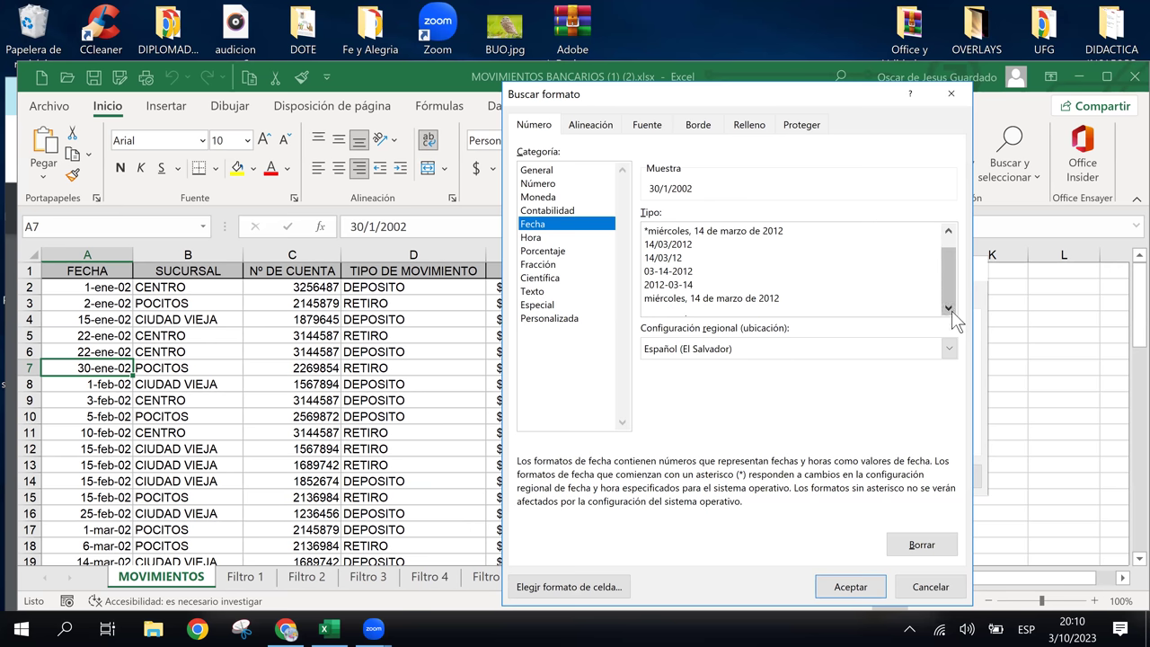
click(763, 300)
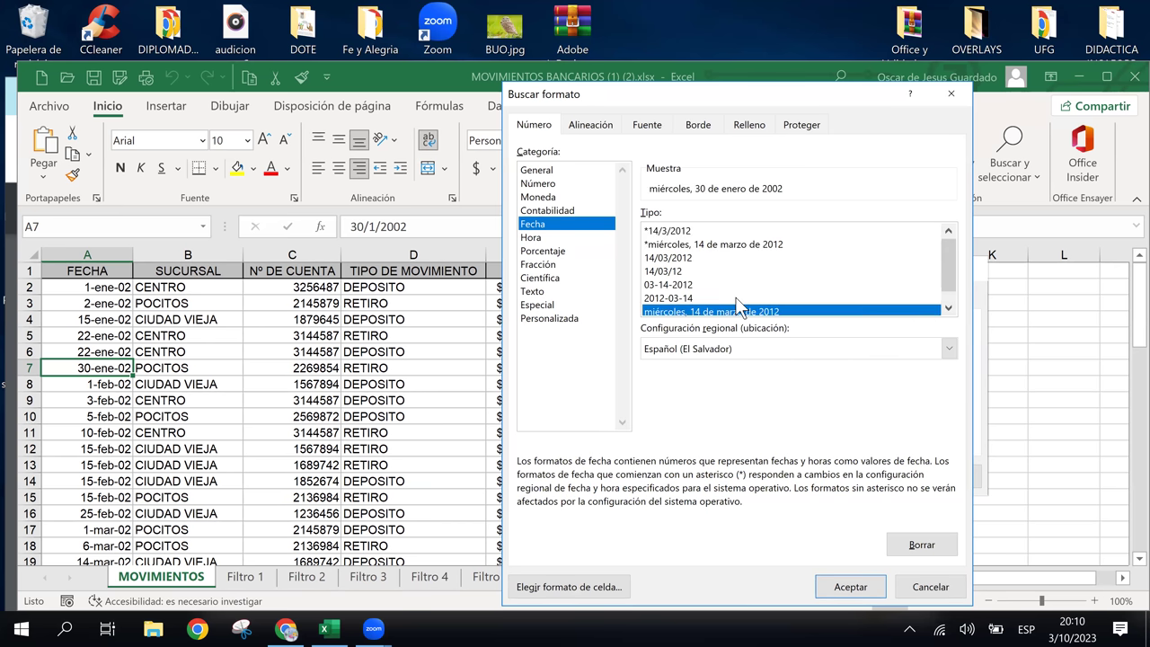
Step: Choose the Personalizada code d-mmm-yy and confirm it as the search format
click(545, 317)
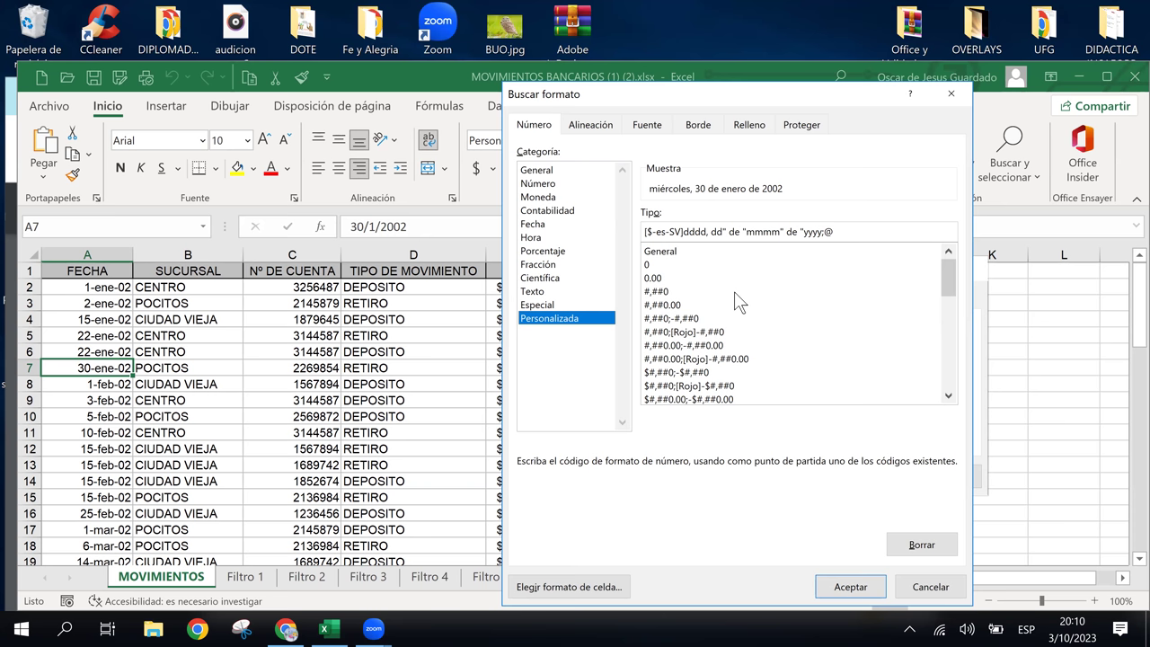
click(709, 344)
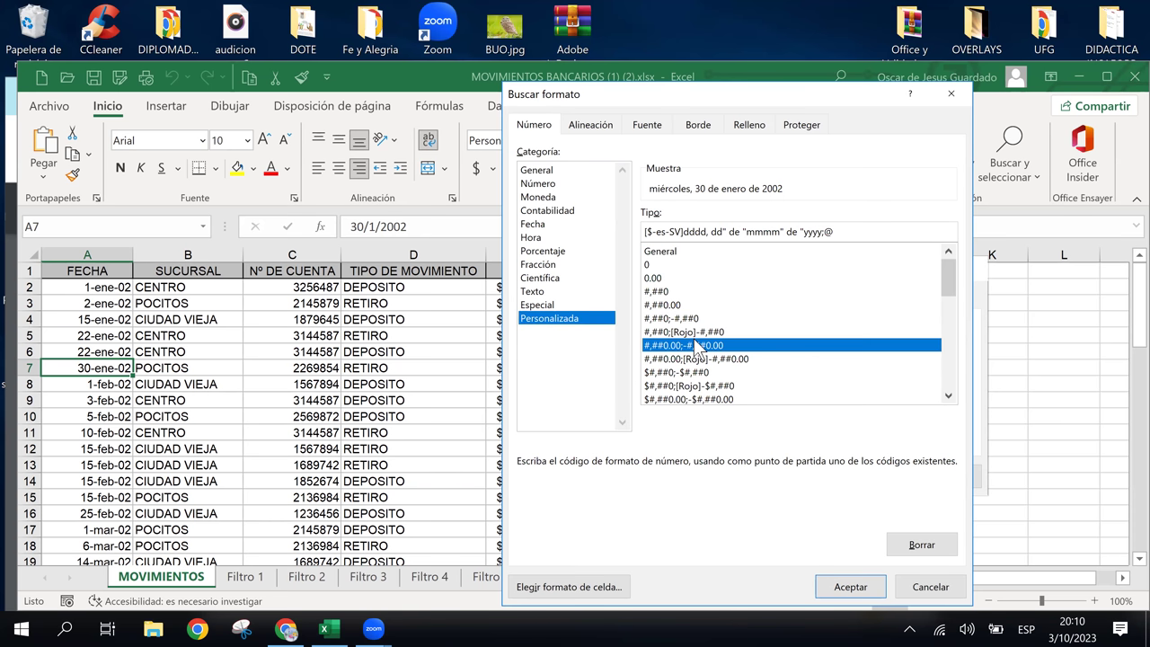
scroll(730, 367, down, 1)
scroll(730, 376, down, 2)
scroll(733, 376, down, 1)
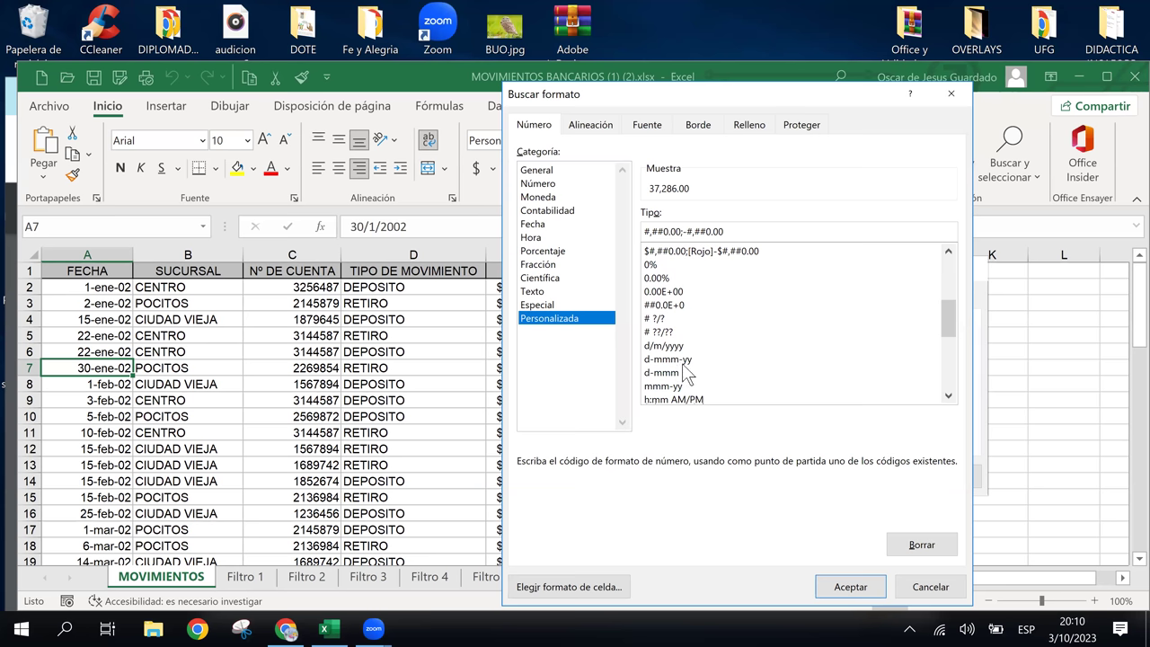
click(682, 361)
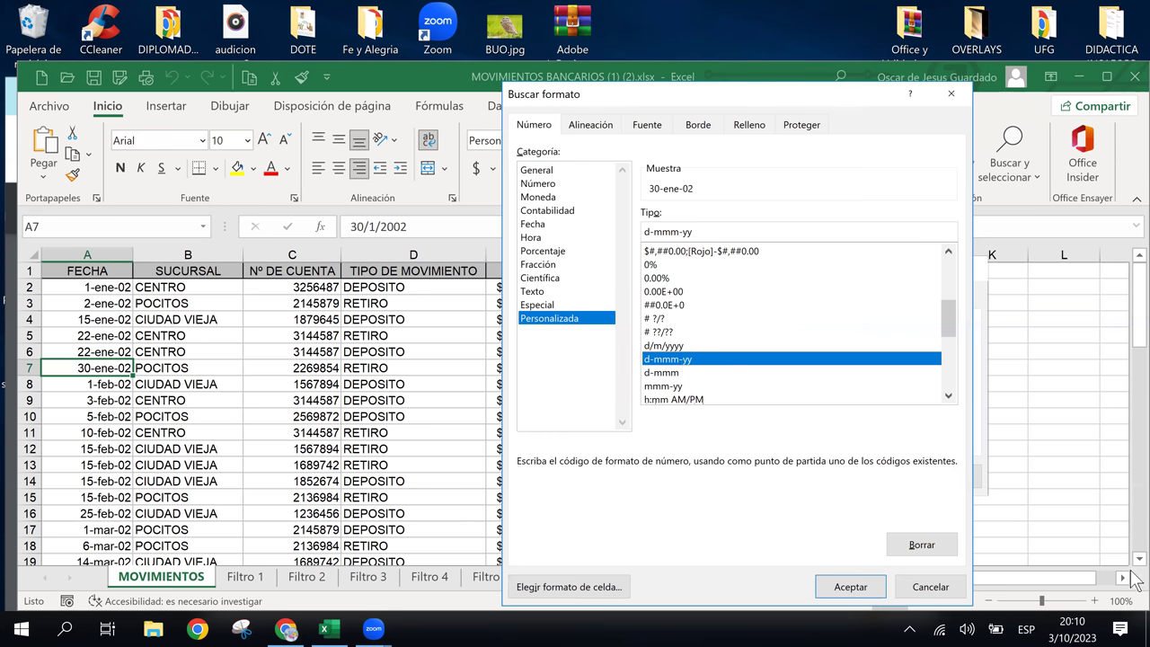
click(860, 589)
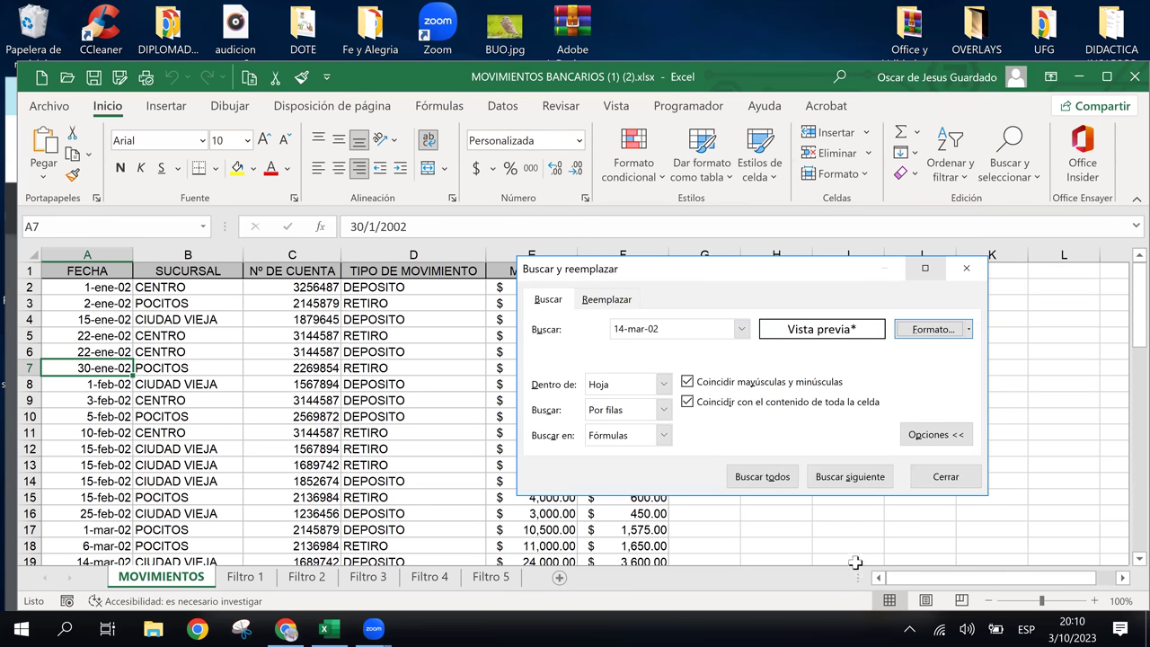
click(765, 477)
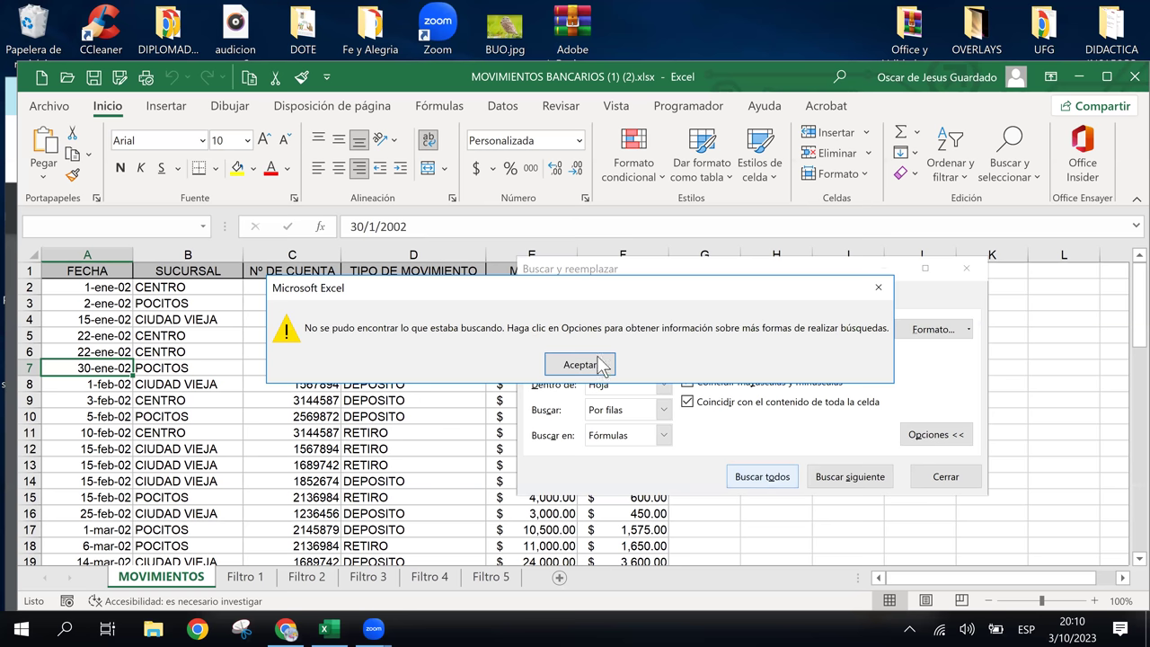
click(579, 364)
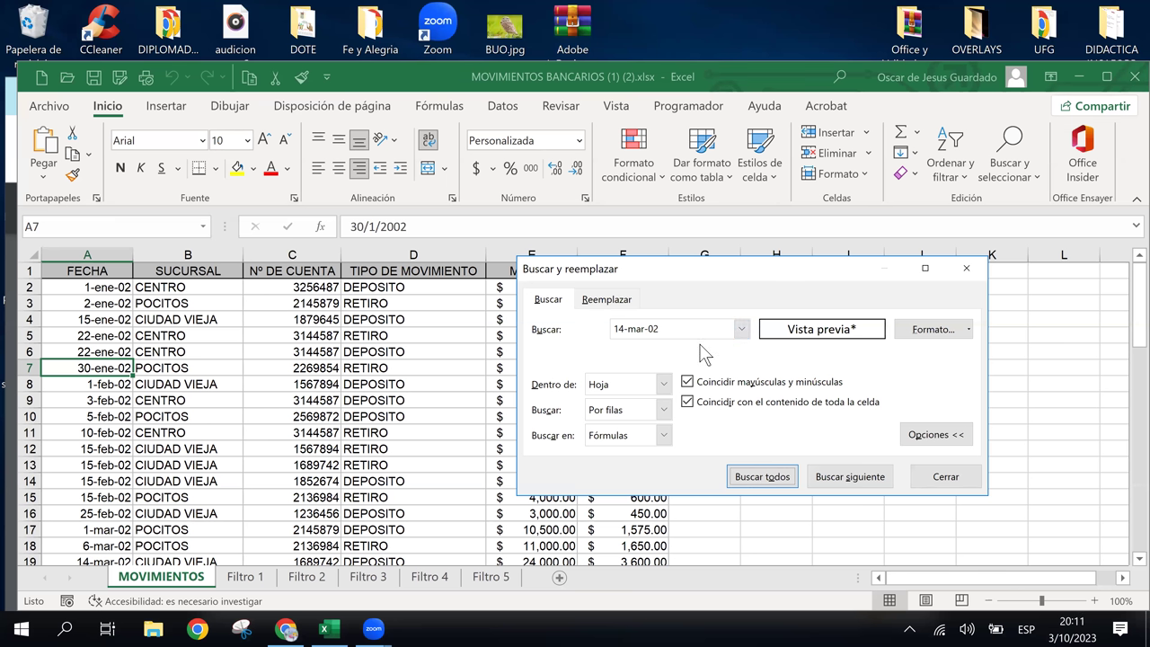
click(666, 328)
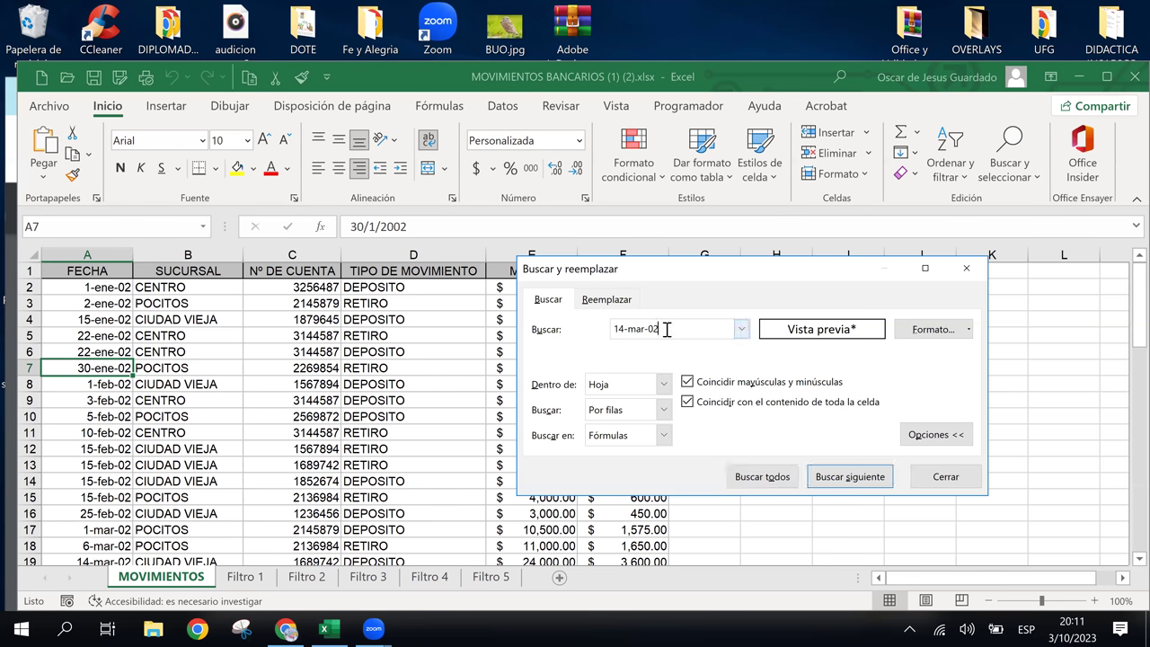
click(768, 476)
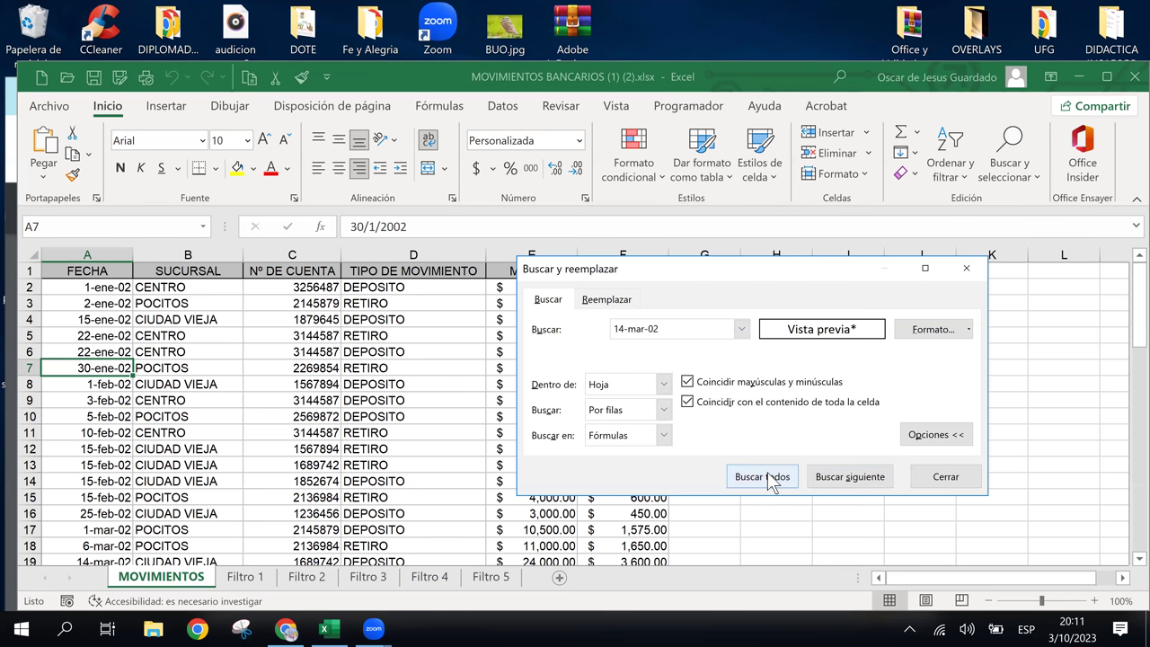
click(579, 365)
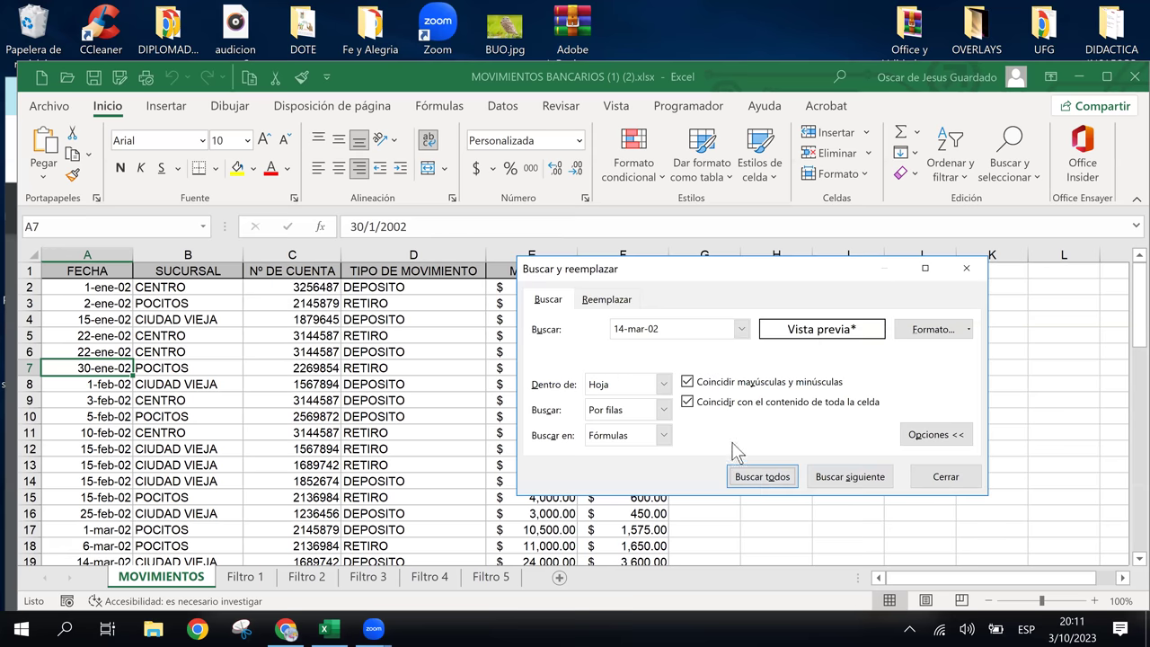
click(762, 477)
click(579, 365)
click(616, 326)
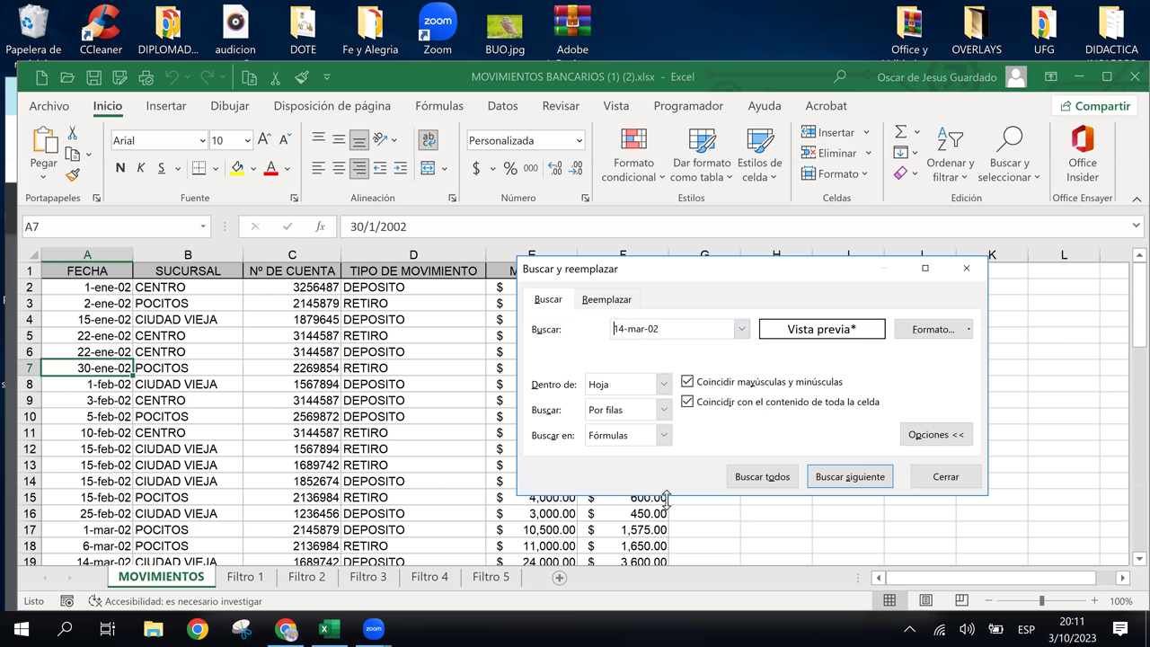
text(')
text(")
click(765, 480)
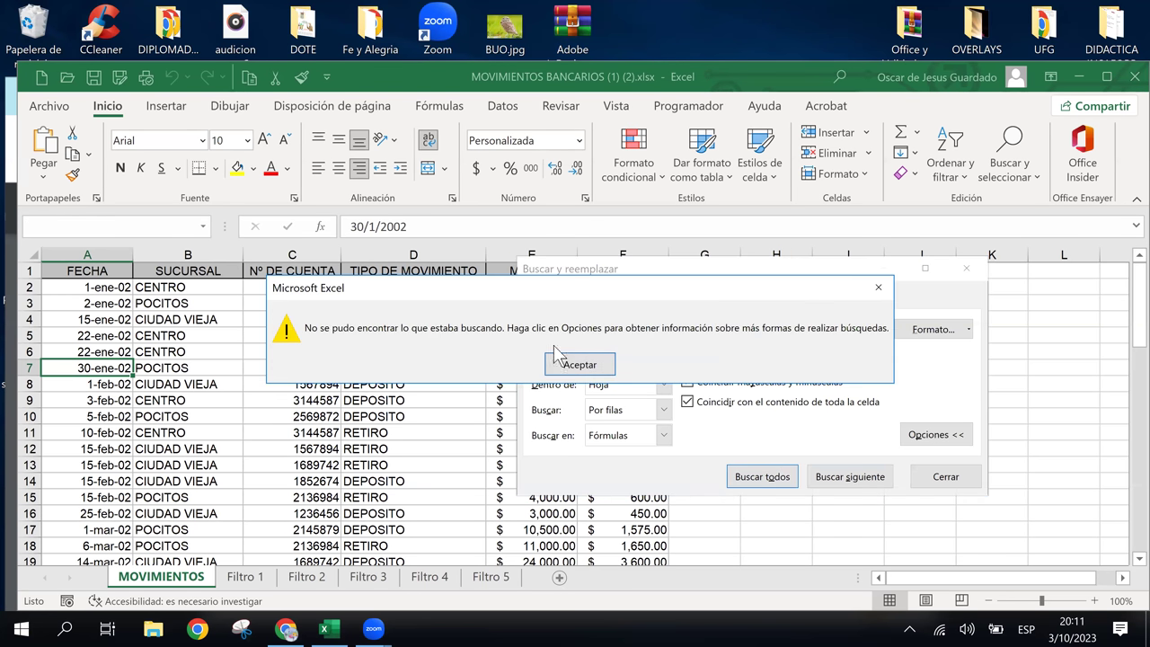
click(595, 367)
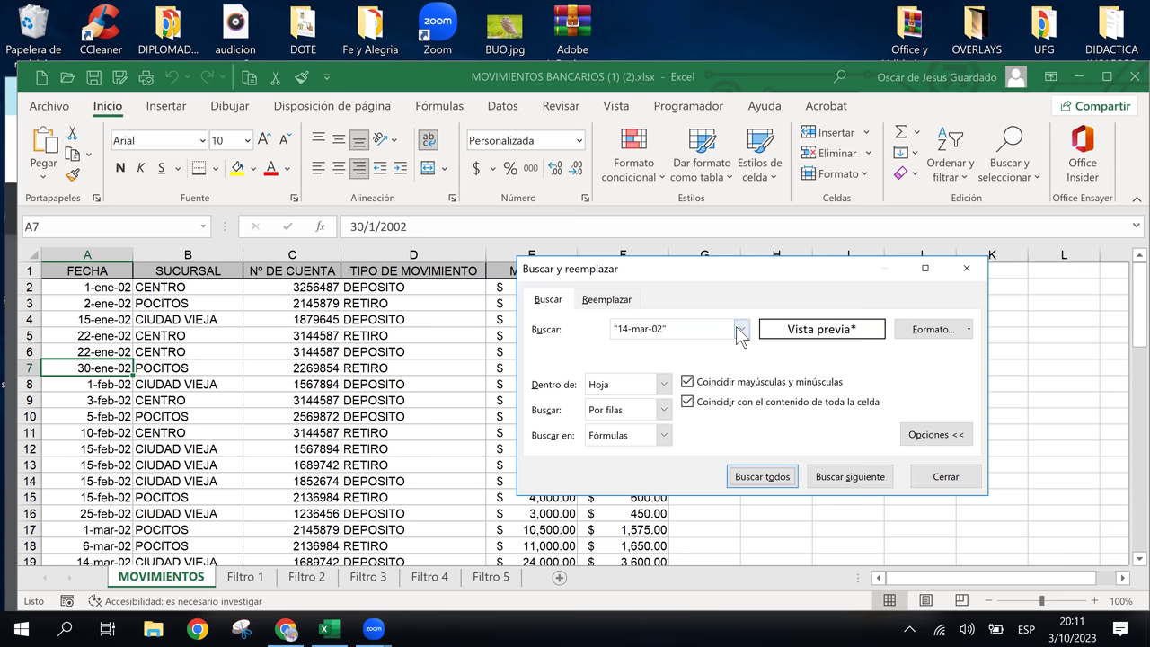
click(741, 330)
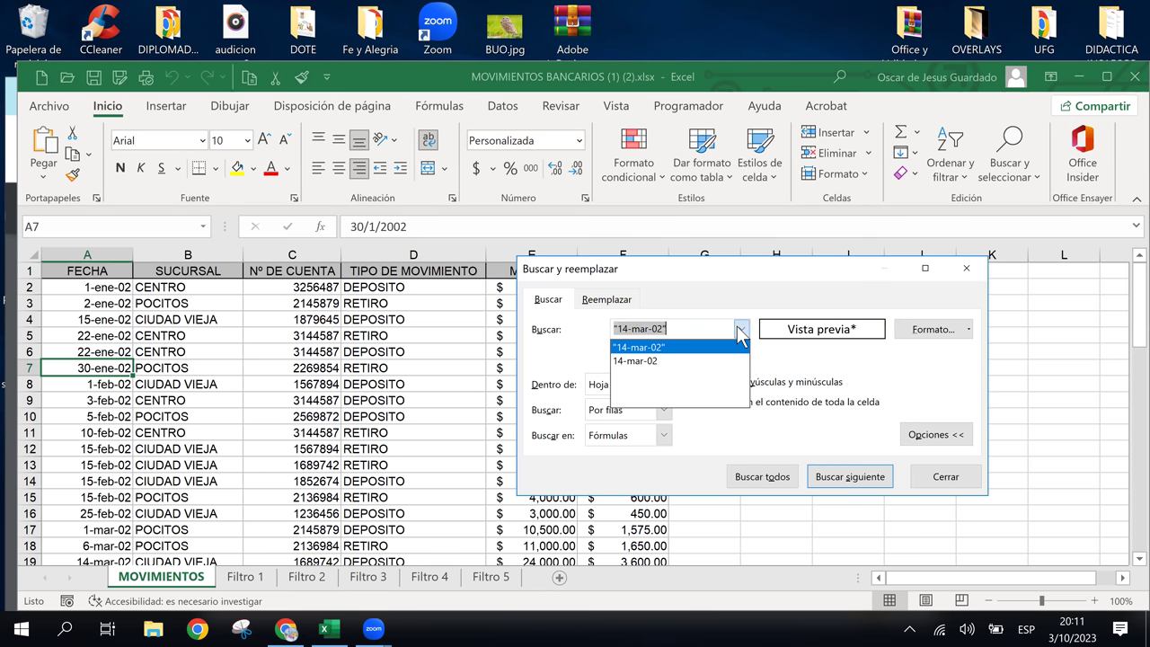
click(630, 367)
click(765, 476)
click(579, 364)
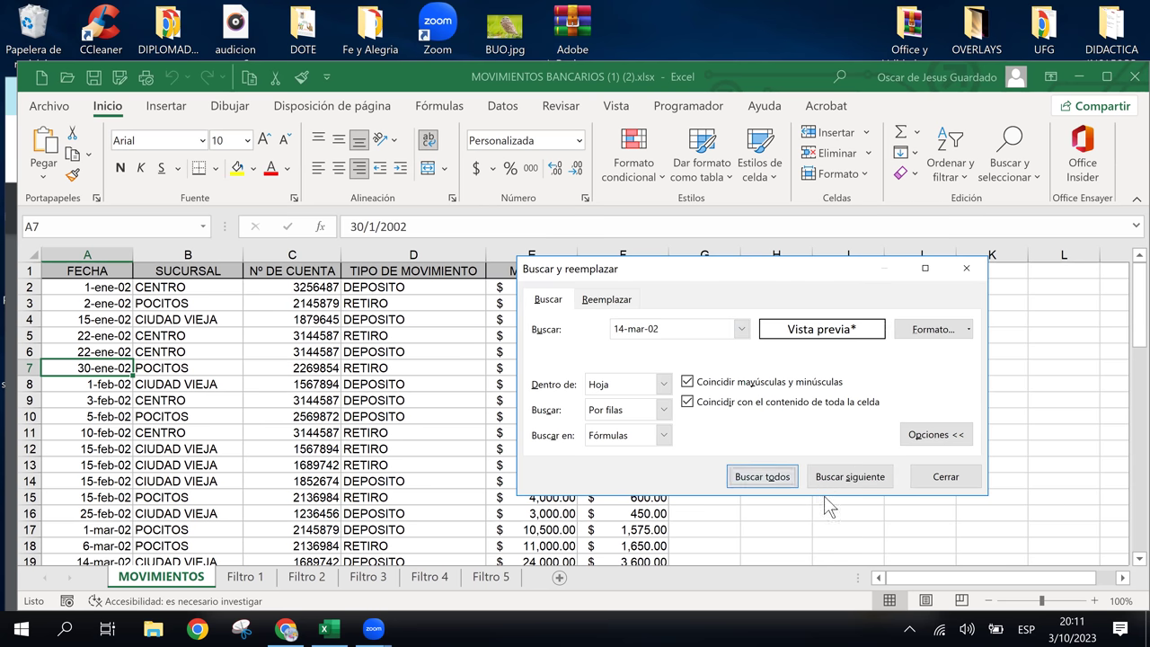
click(847, 476)
click(584, 365)
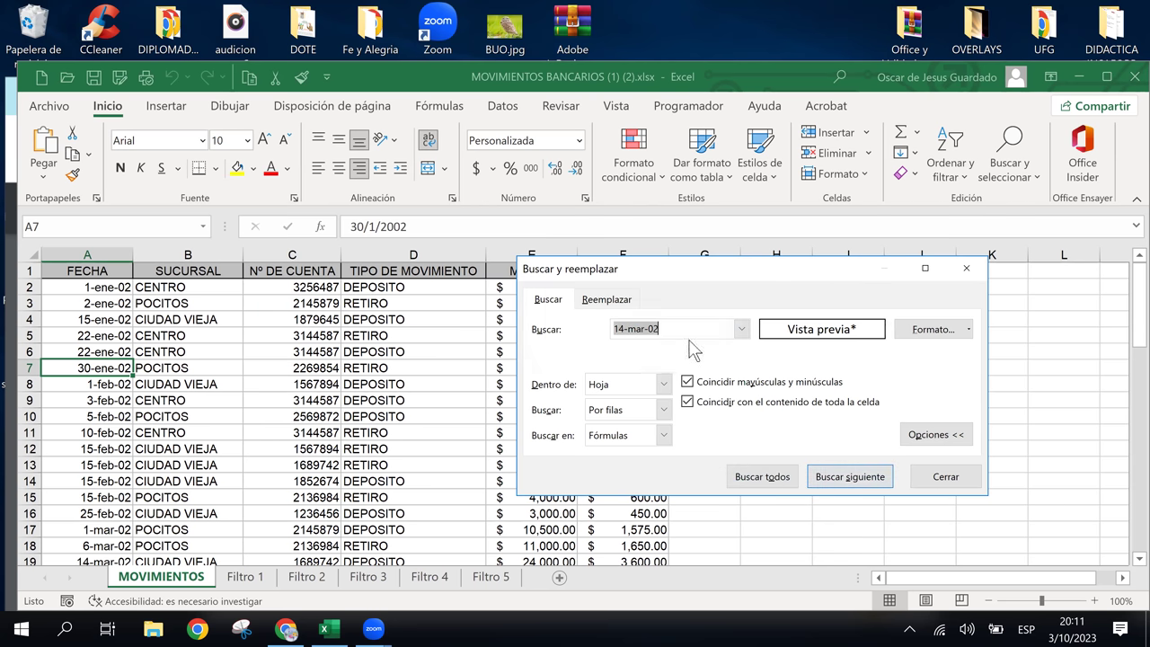
click(742, 329)
click(742, 330)
Step: Search for POCITOS with both find buttons, dismissing not-found messages, then select B3 and A2
text(po)
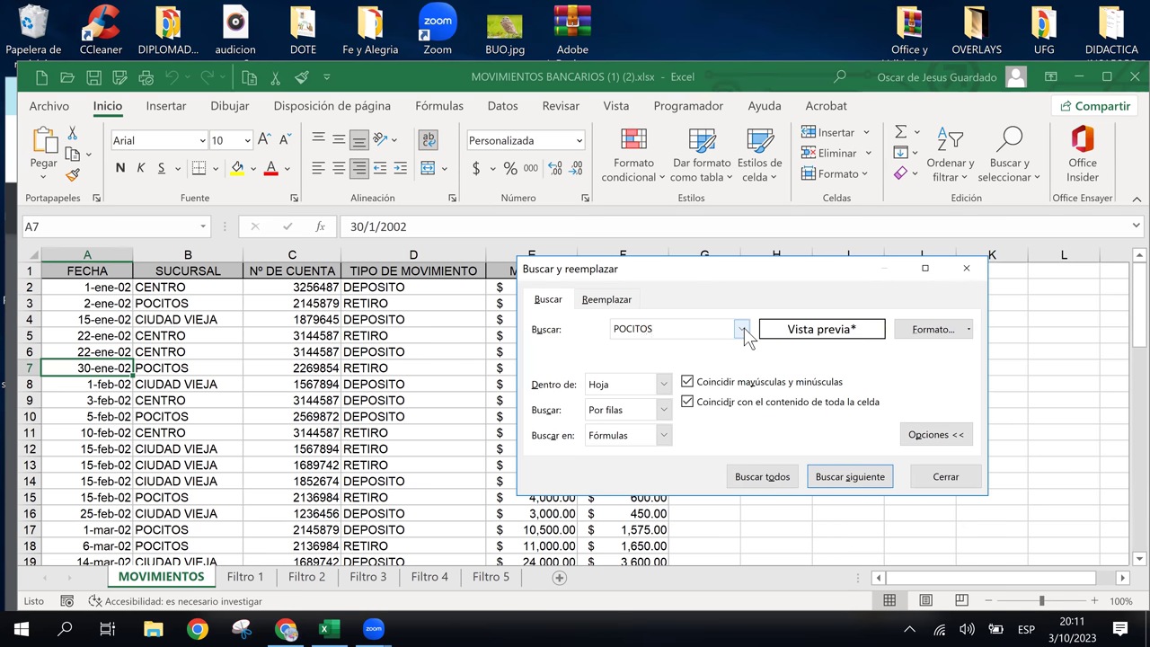
click(828, 478)
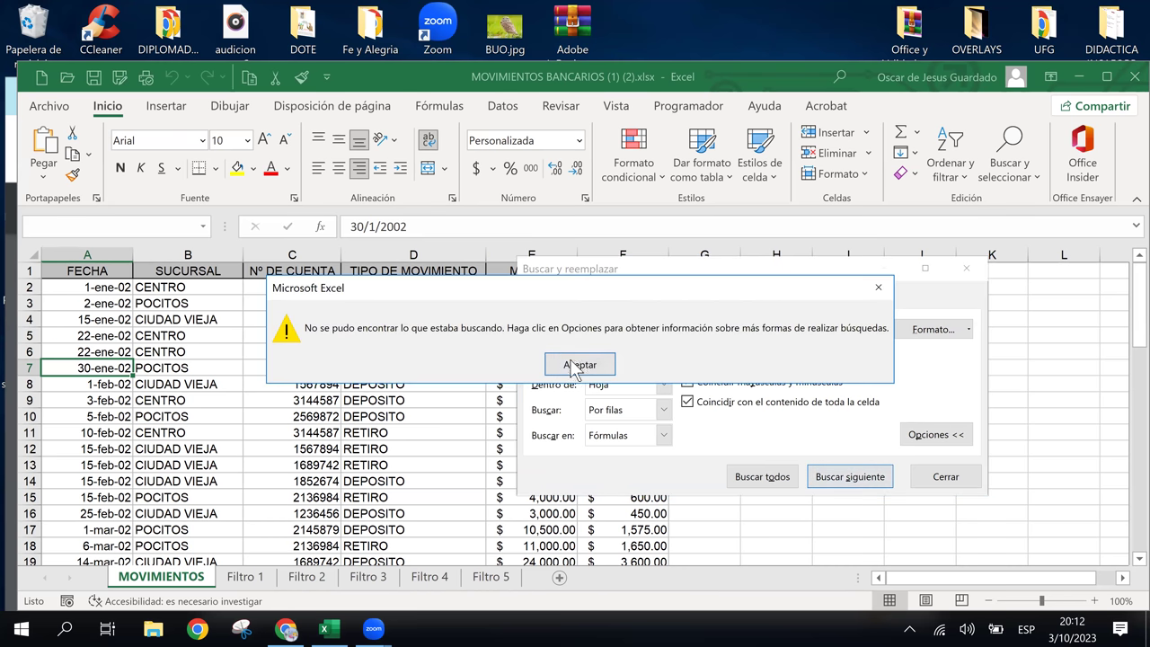
key(Return)
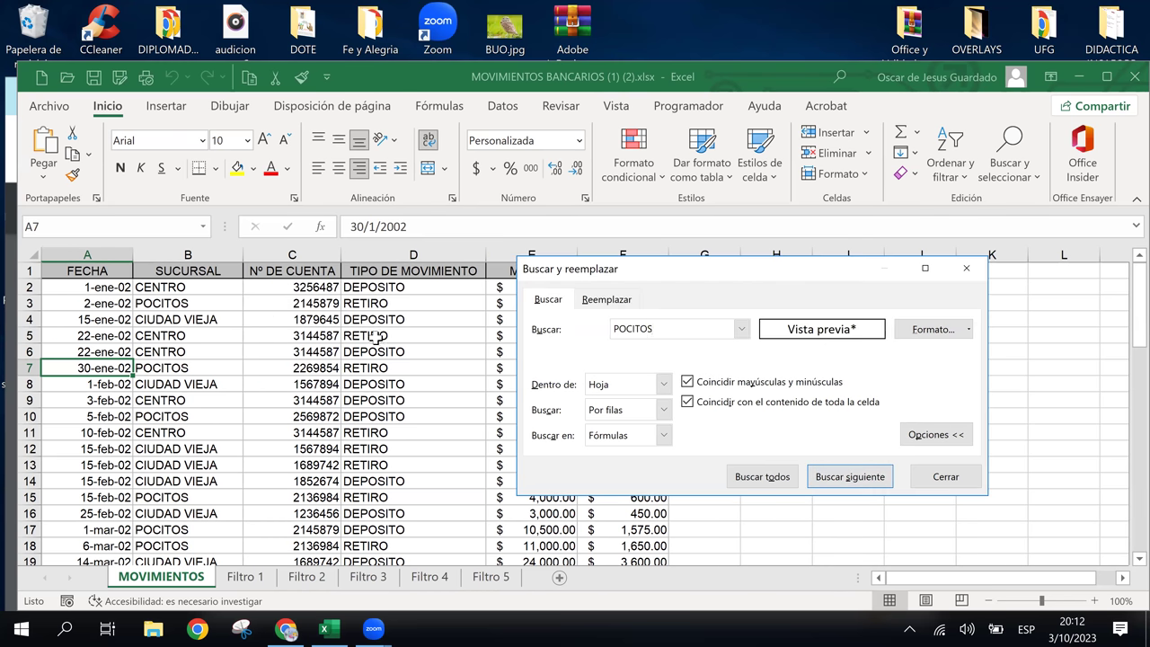
click(161, 321)
click(170, 303)
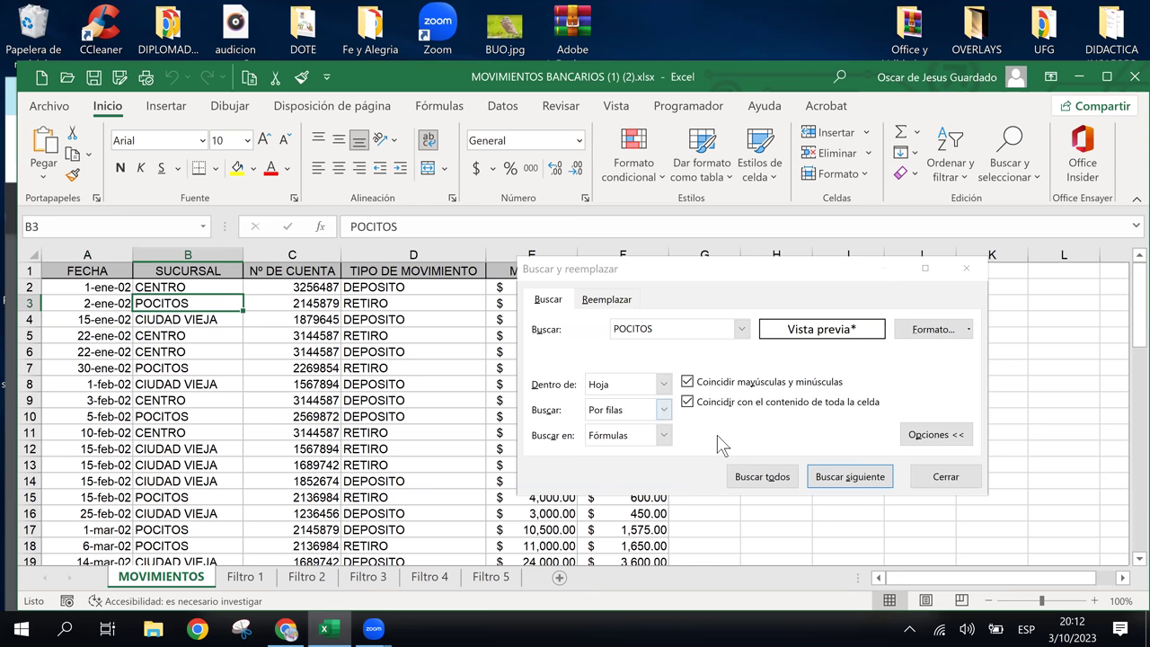
click(759, 479)
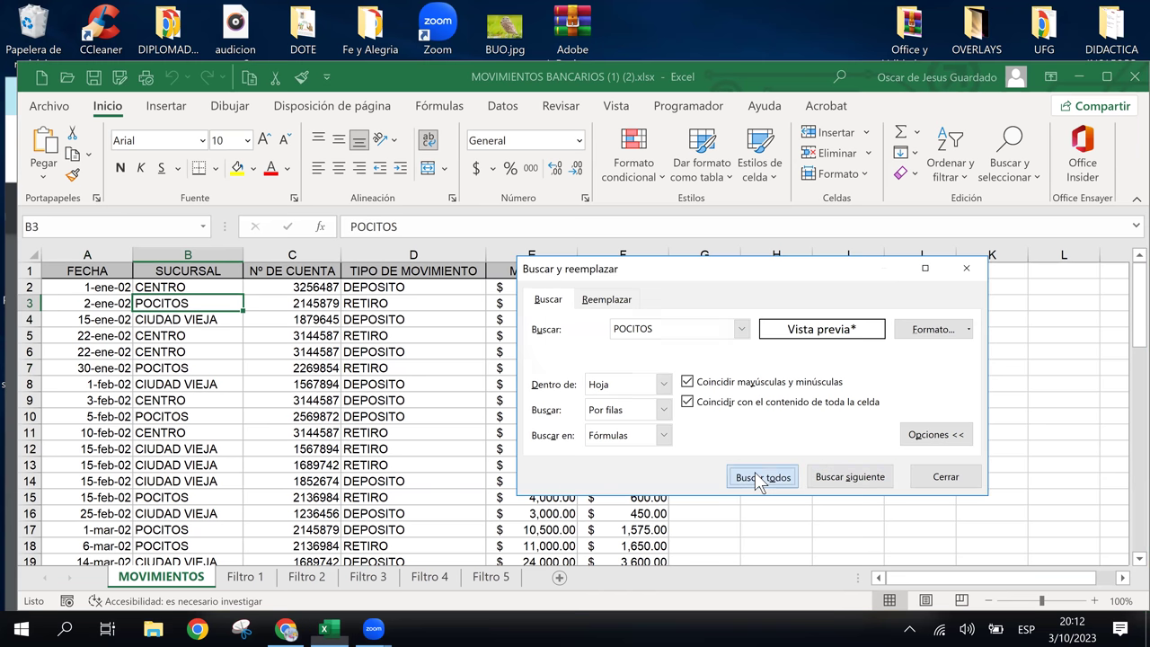
click(583, 366)
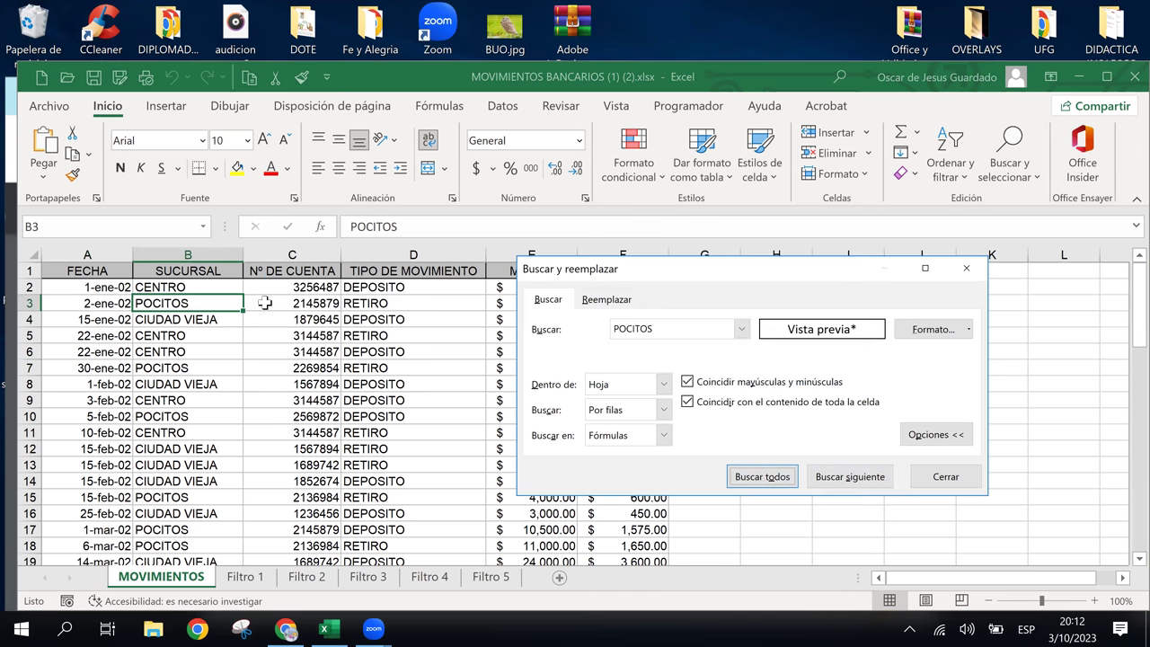
click(79, 290)
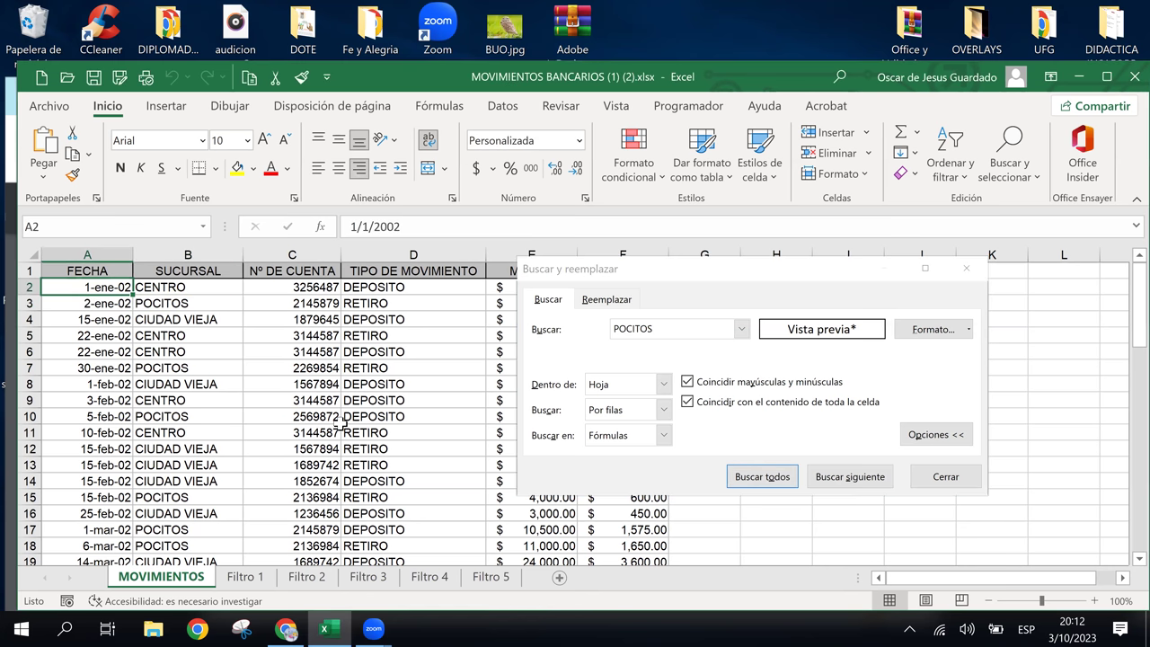
Step: Format the FECHA dates in A2:A61 as Fecha corta, shown like 1/1/2002
key(ctrl+shift+Down)
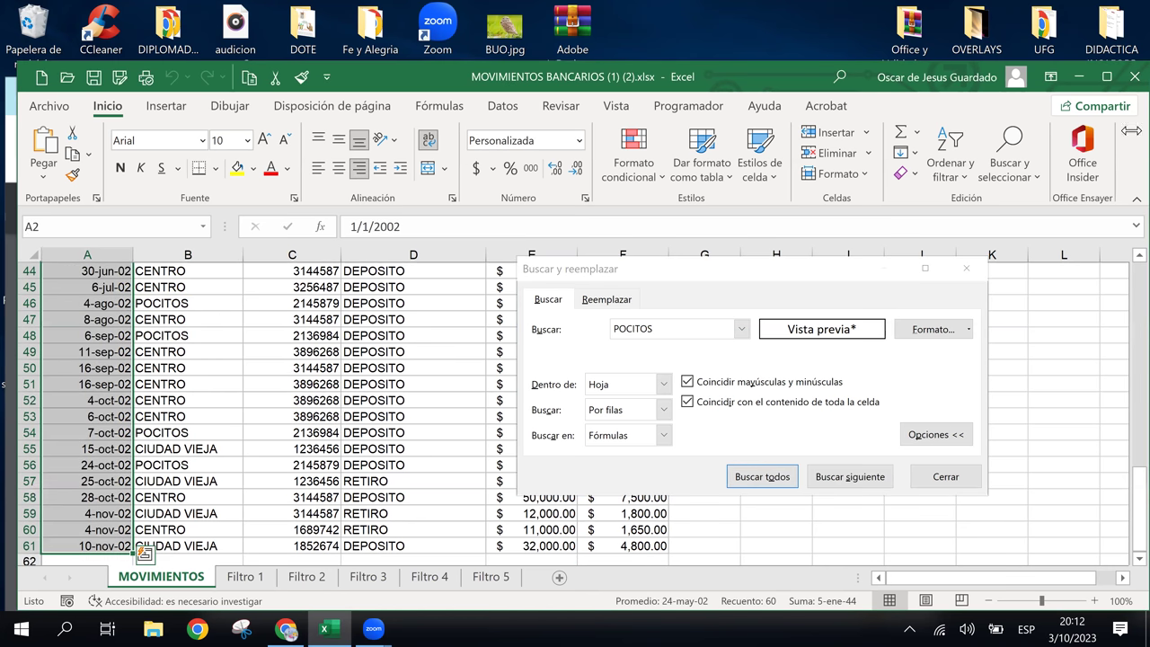
click(578, 141)
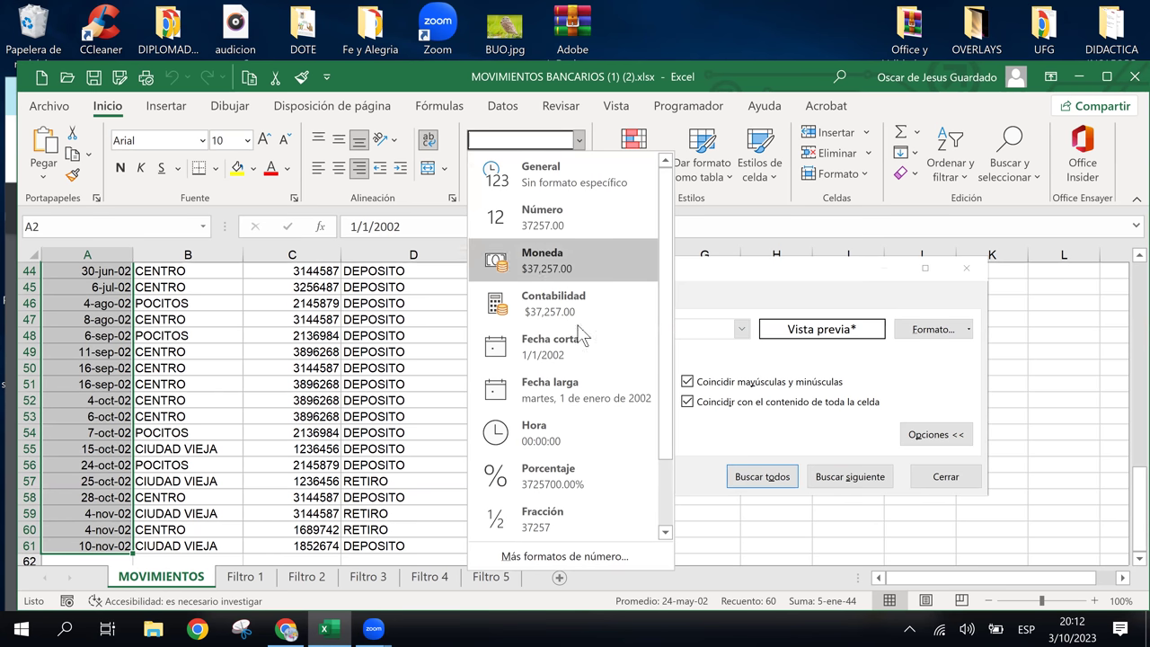
click(581, 359)
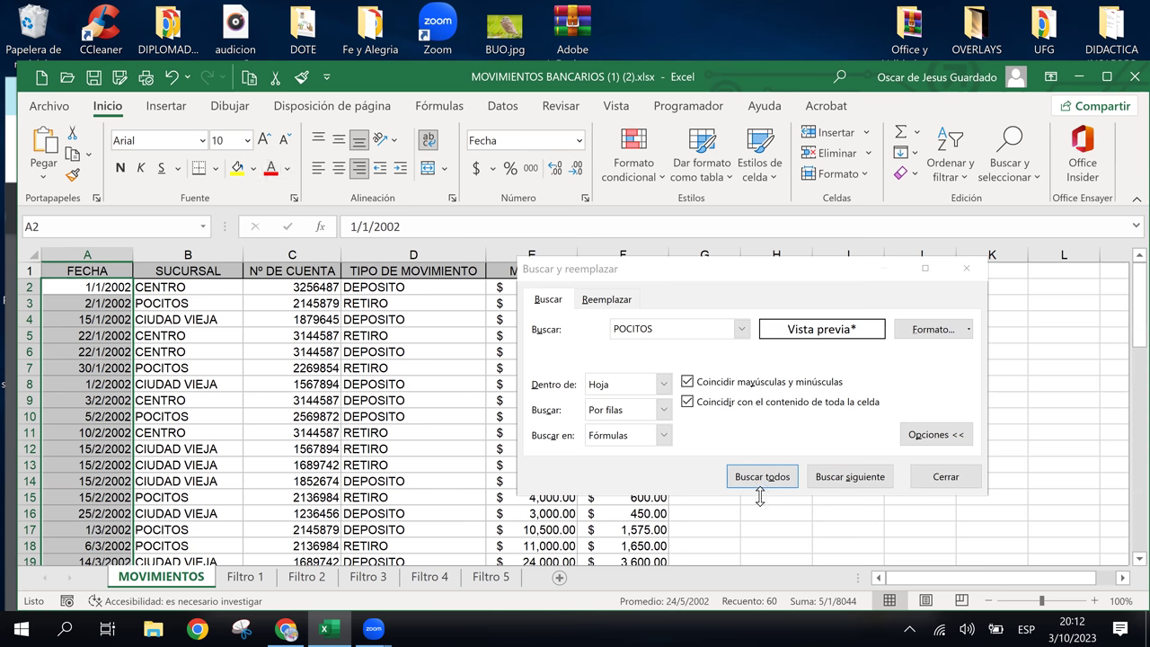
Step: Restore "14-mar-02" as the search term from the Buscar history list
click(743, 329)
click(658, 375)
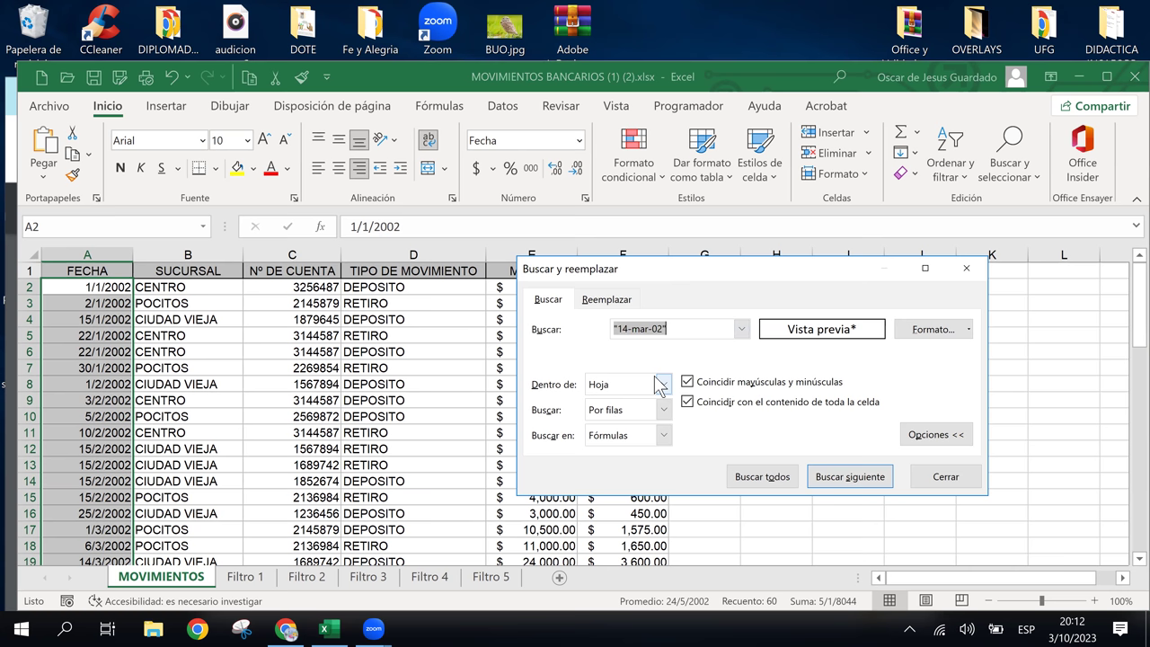
click(957, 331)
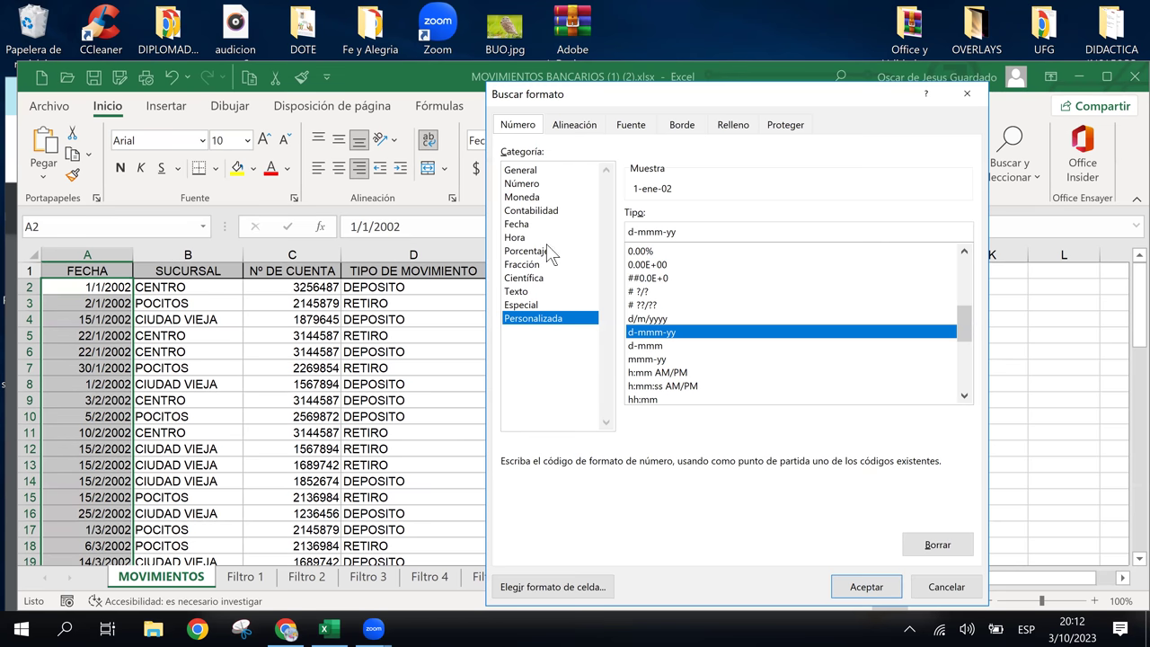
Step: Change the format criterion to the Fecha *14/3/2012 date format and reselect the "14-mar-02" term
click(518, 224)
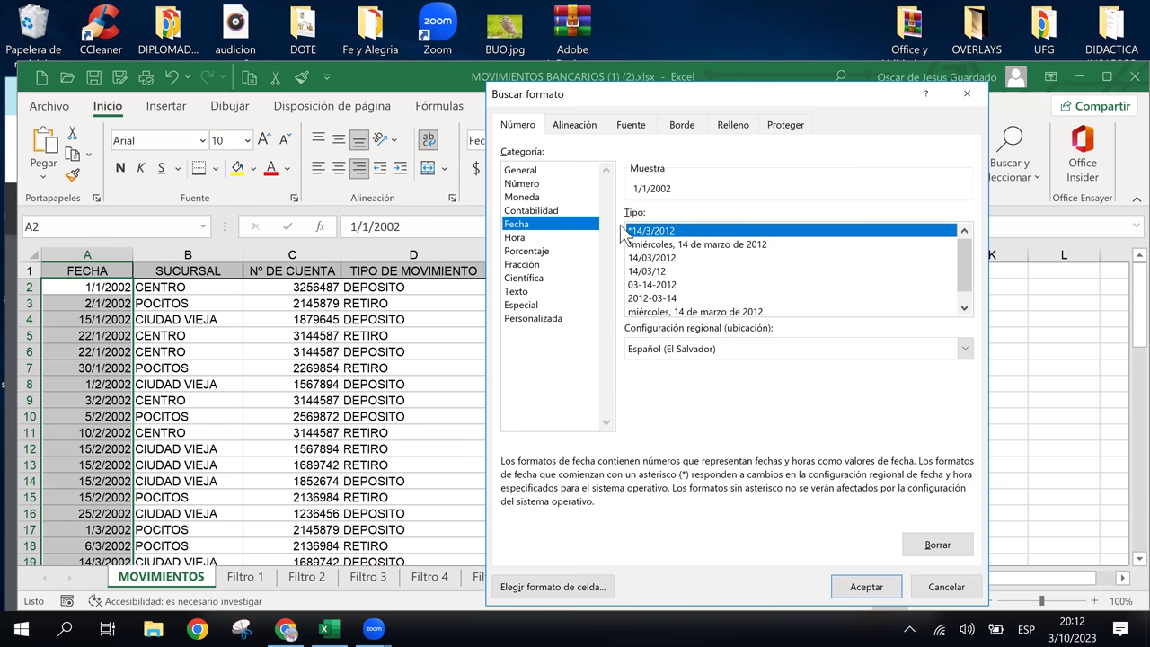
click(869, 589)
click(641, 328)
drag(667, 329, 582, 321)
click(613, 328)
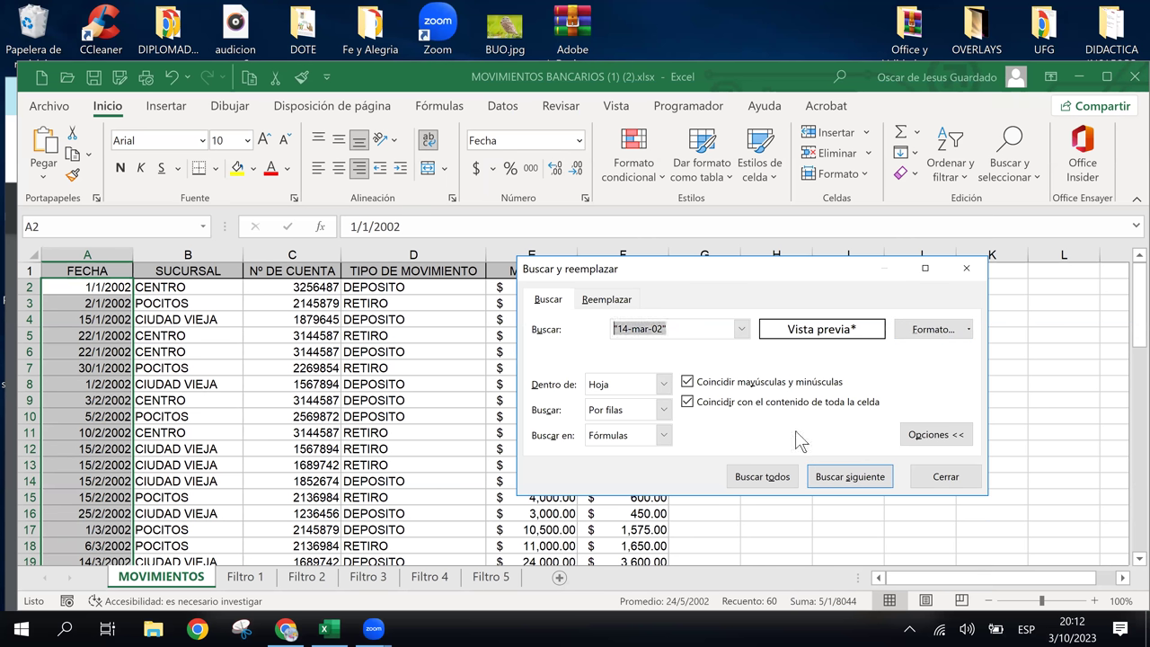
Step: Search all cells within the sheet for 14/03/02; nothing is found
text(14)
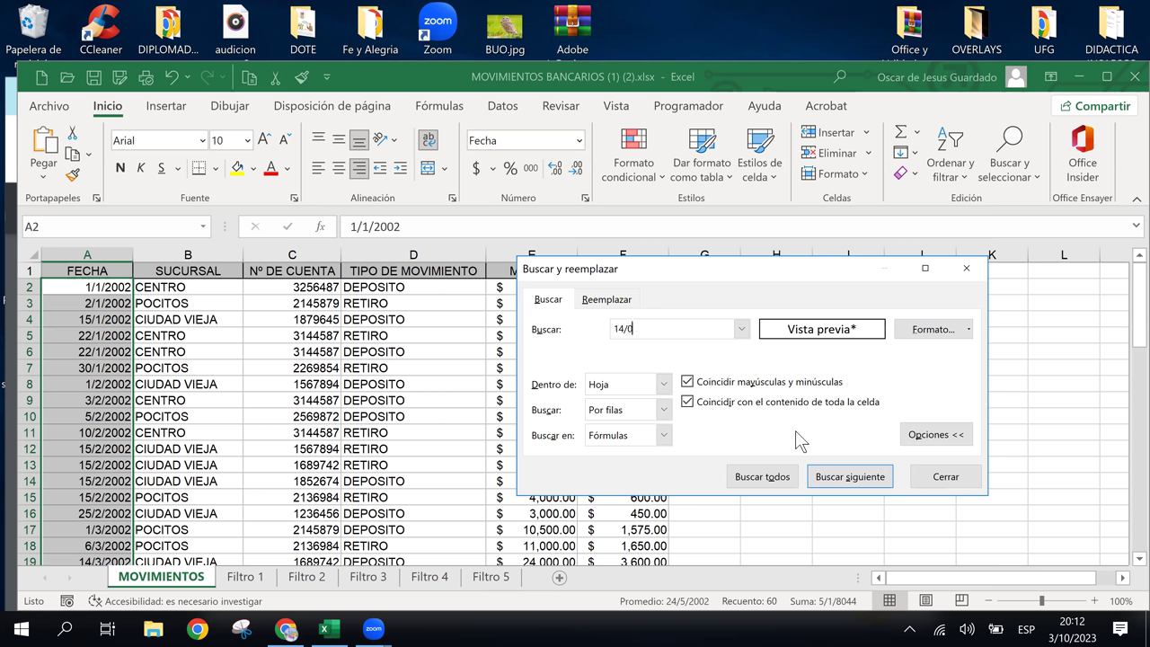
text(/)
text(03/02)
click(763, 478)
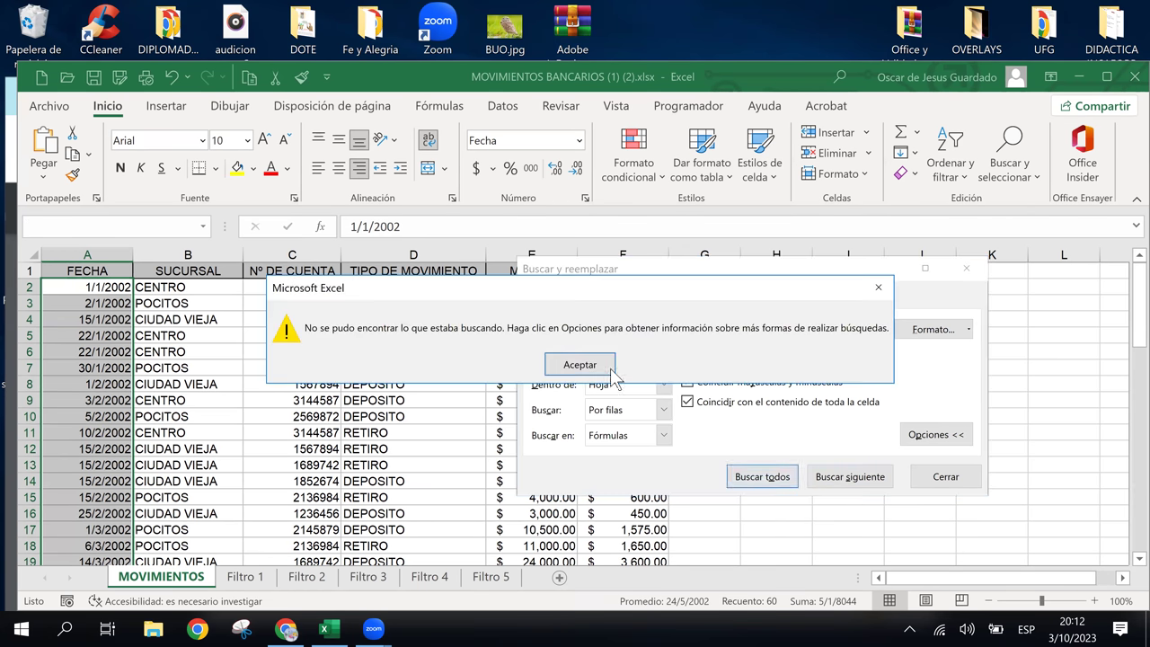
click(609, 368)
click(101, 354)
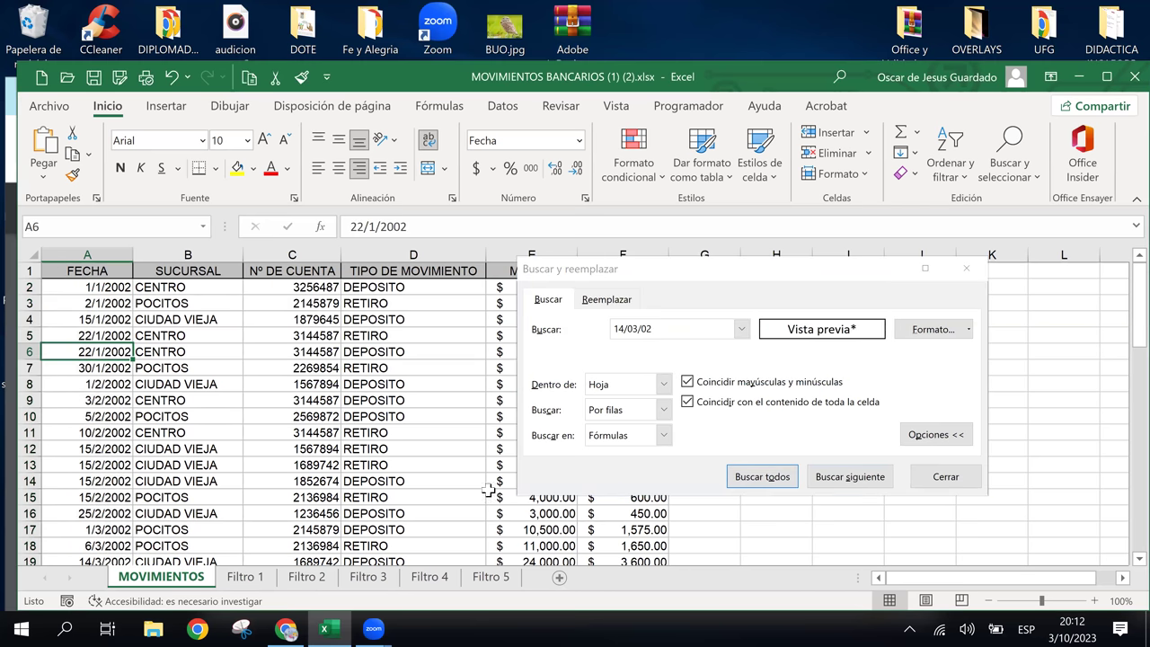
click(665, 386)
click(665, 386)
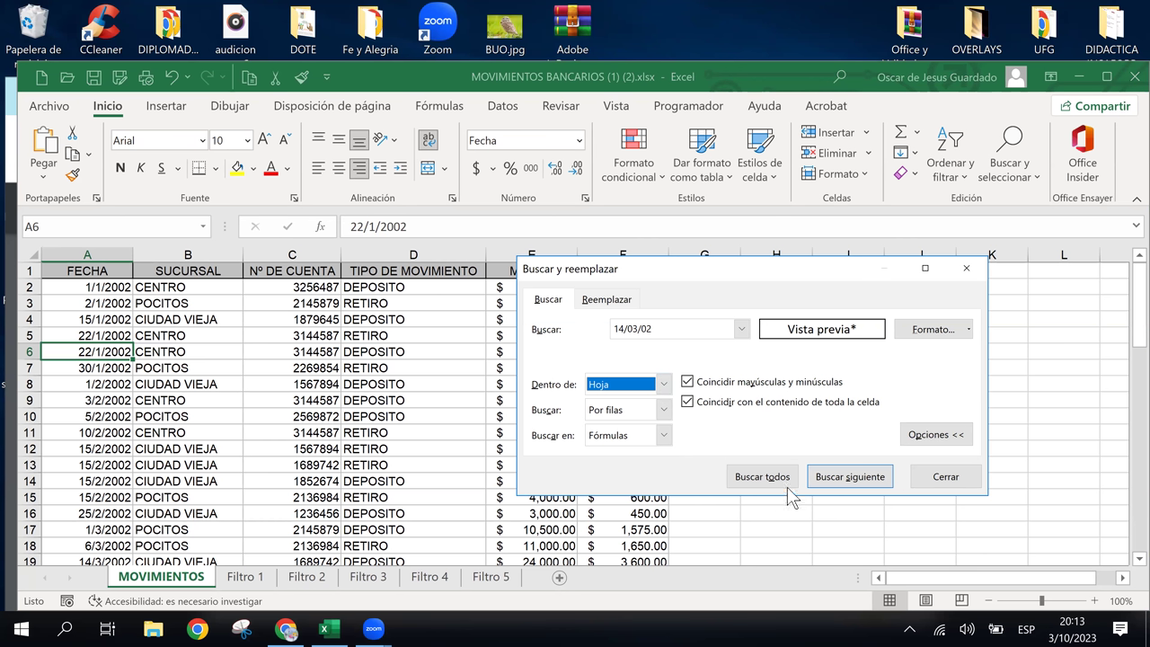
Step: Change the term to 14/3/02 and run Buscar todos and Buscar siguiente; still not found
click(633, 330)
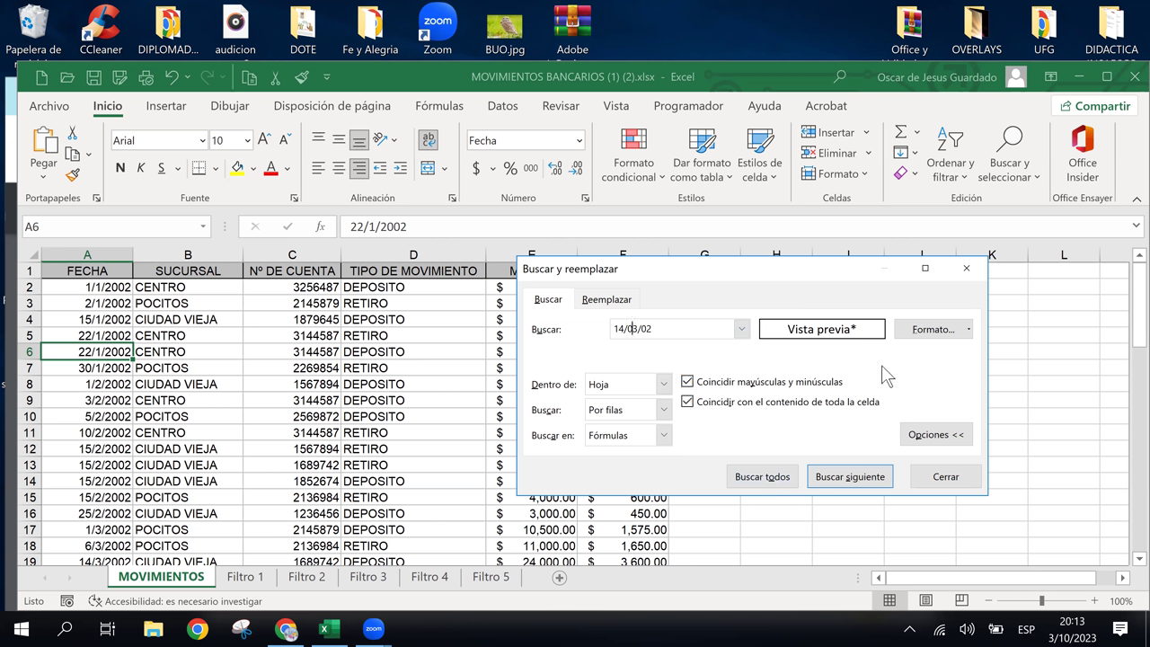
key(BackSpace)
click(766, 478)
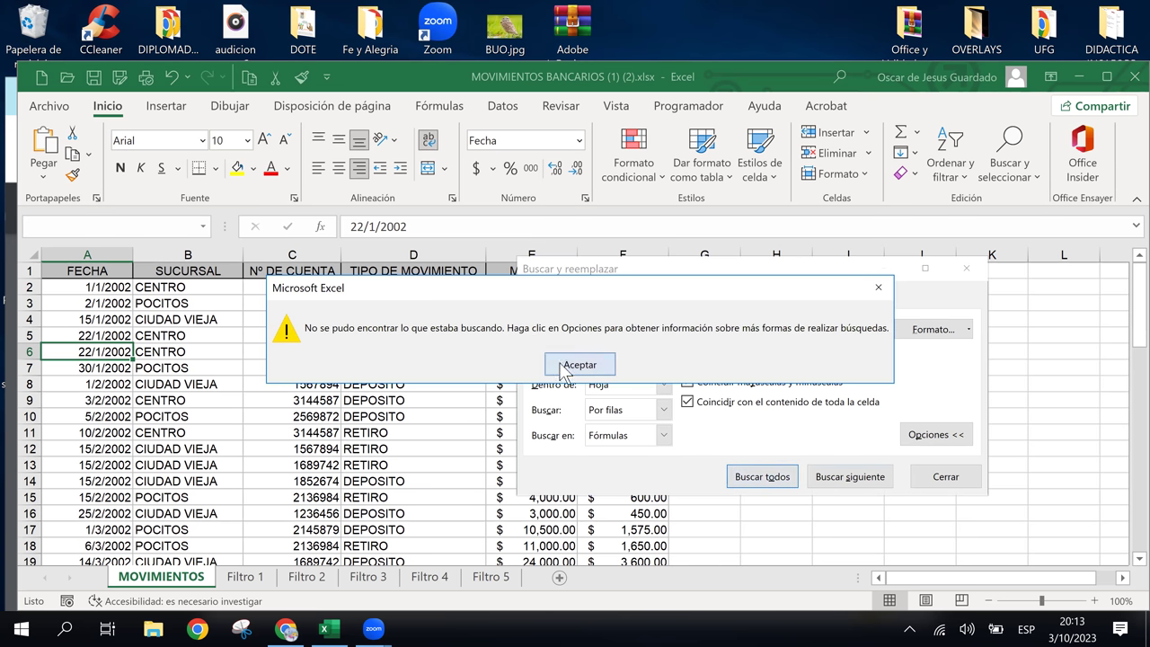
click(579, 369)
click(834, 479)
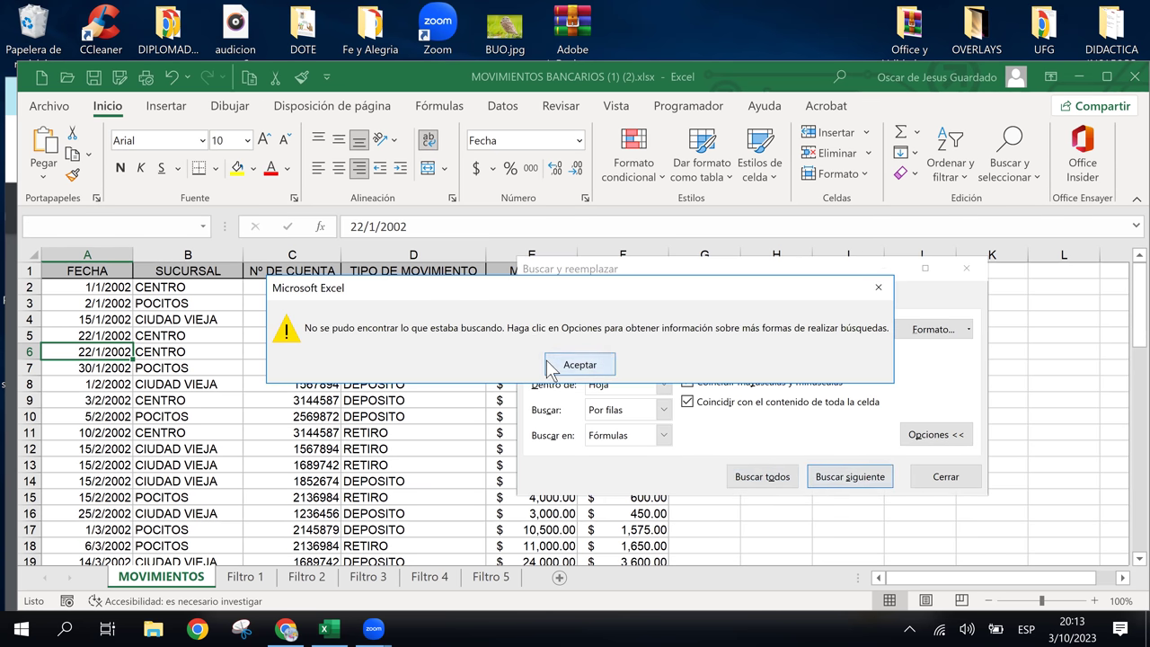
click(548, 363)
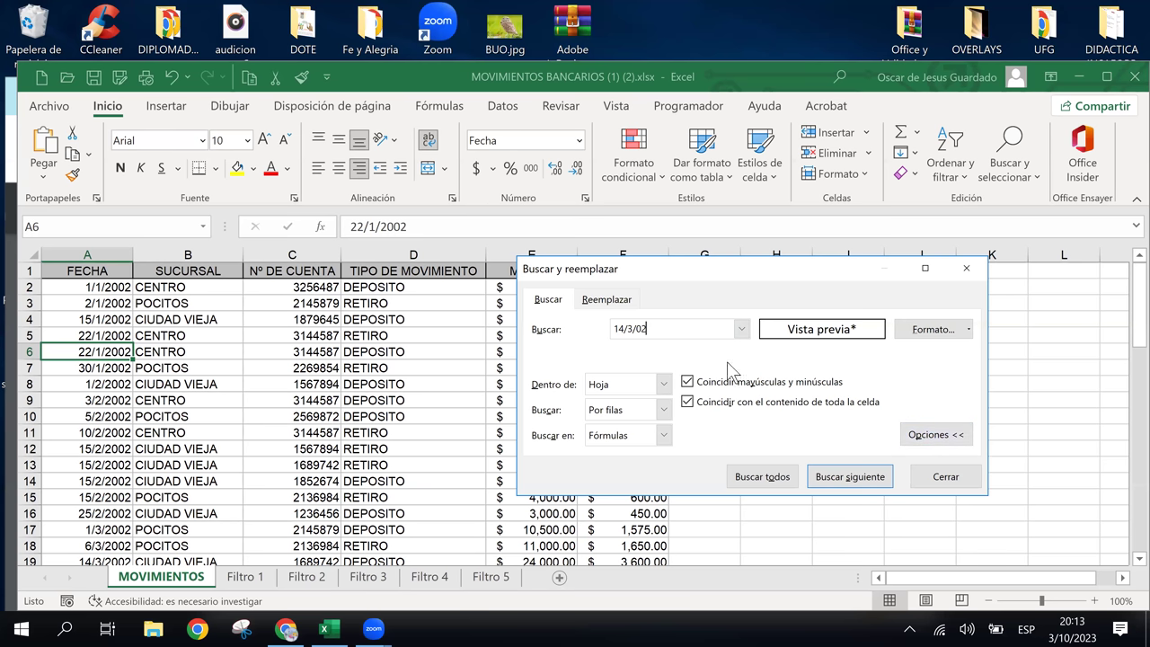
text(14/3/02)
Step: Look in cell Valores for 14/3/02 with Buscar todos and Buscar siguiente; nothing is found
click(666, 435)
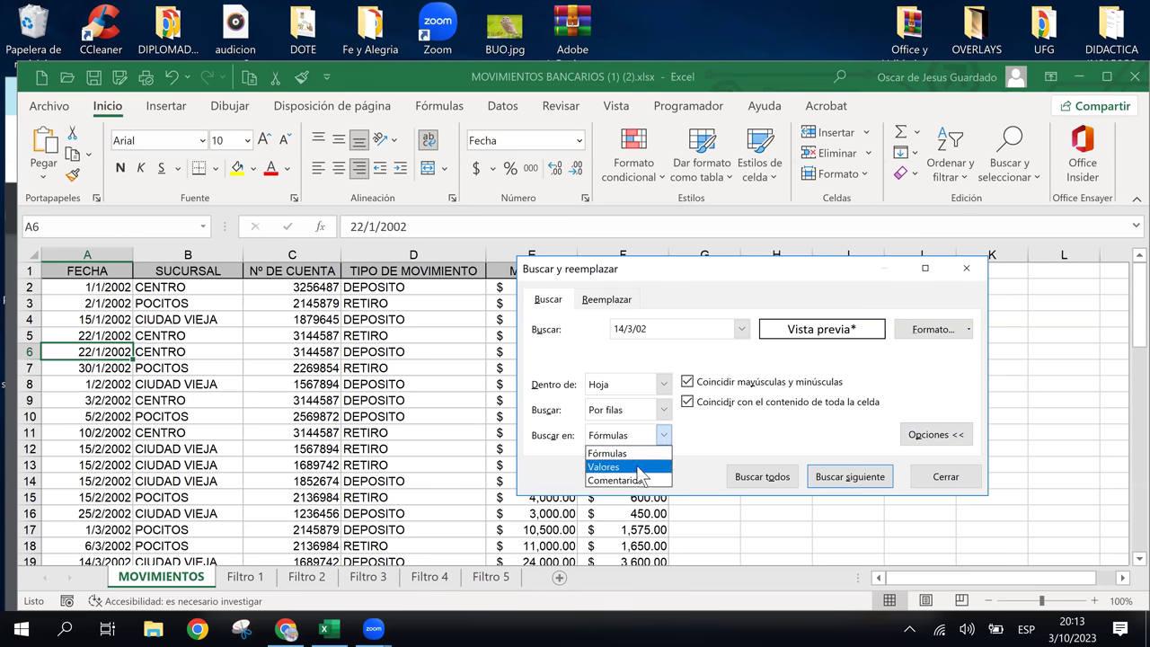
click(637, 465)
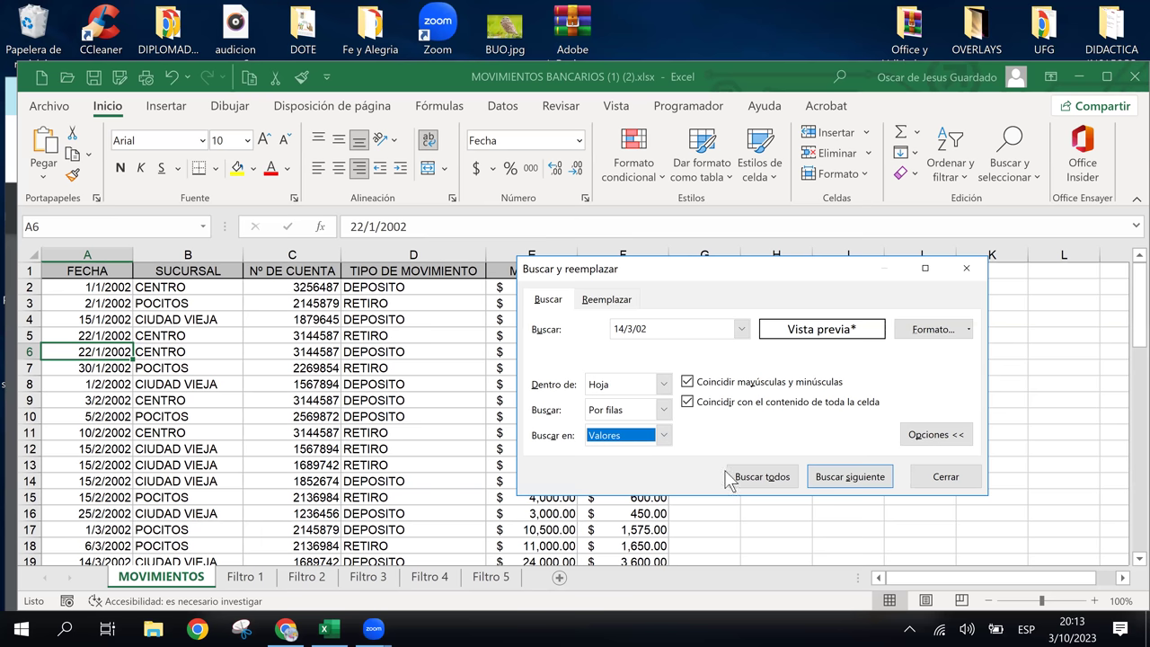
click(783, 480)
click(602, 364)
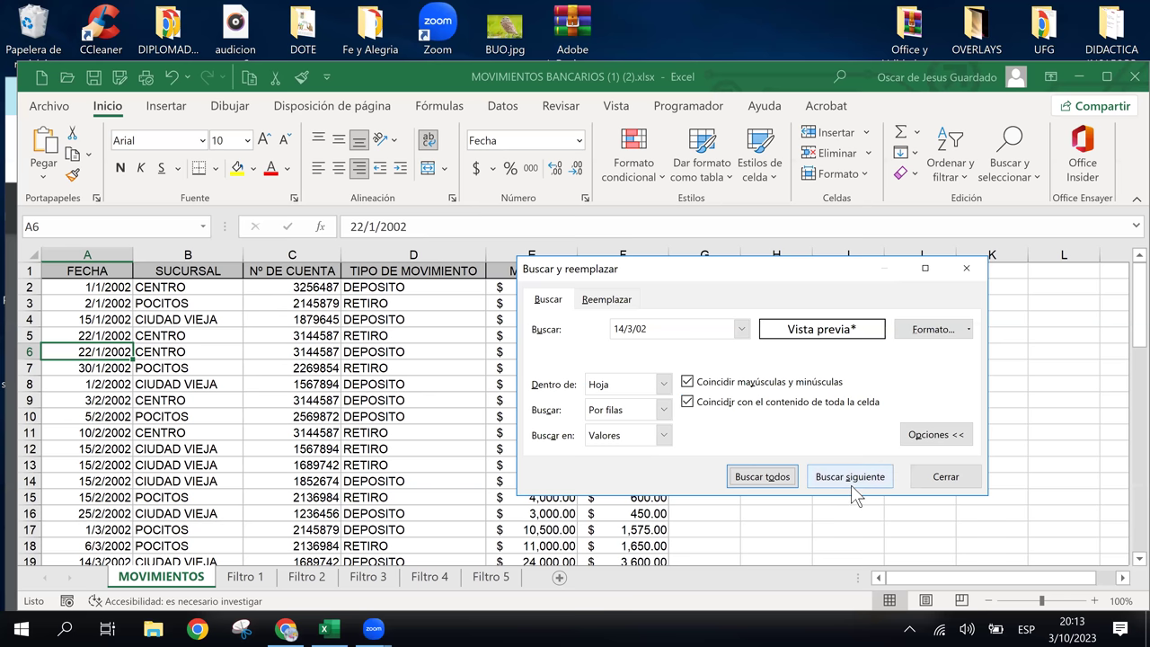
click(851, 478)
click(602, 364)
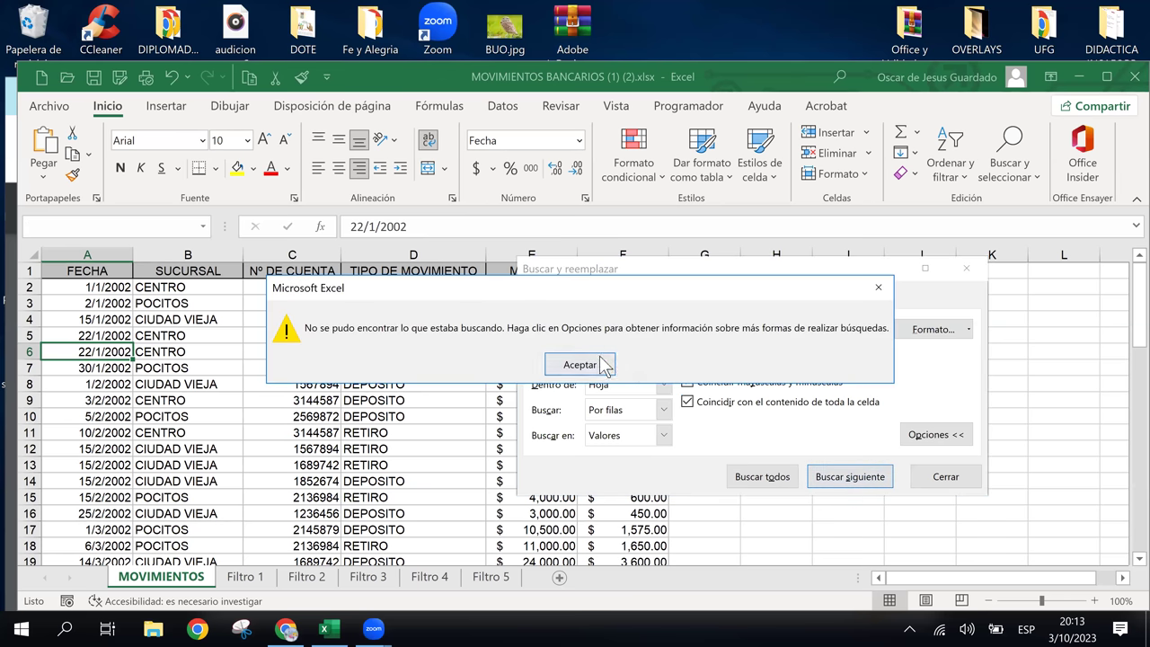
Step: Search Por columnas and uncheck whole-cell matching; 14/3/02 is still not found
click(663, 436)
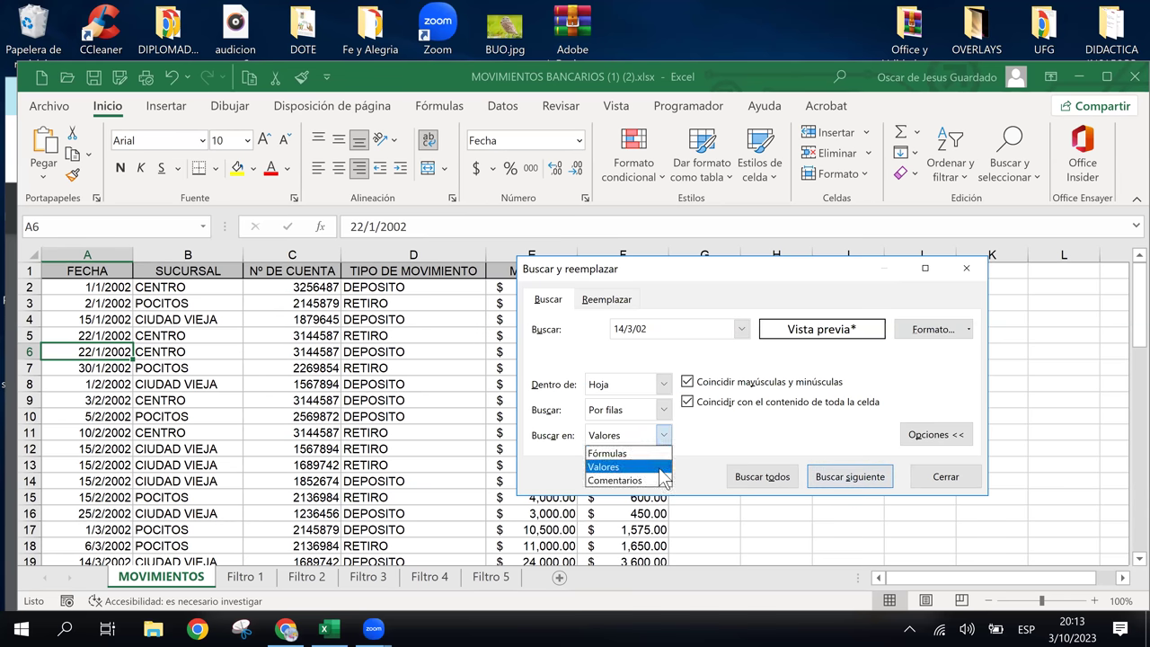
click(645, 467)
click(662, 412)
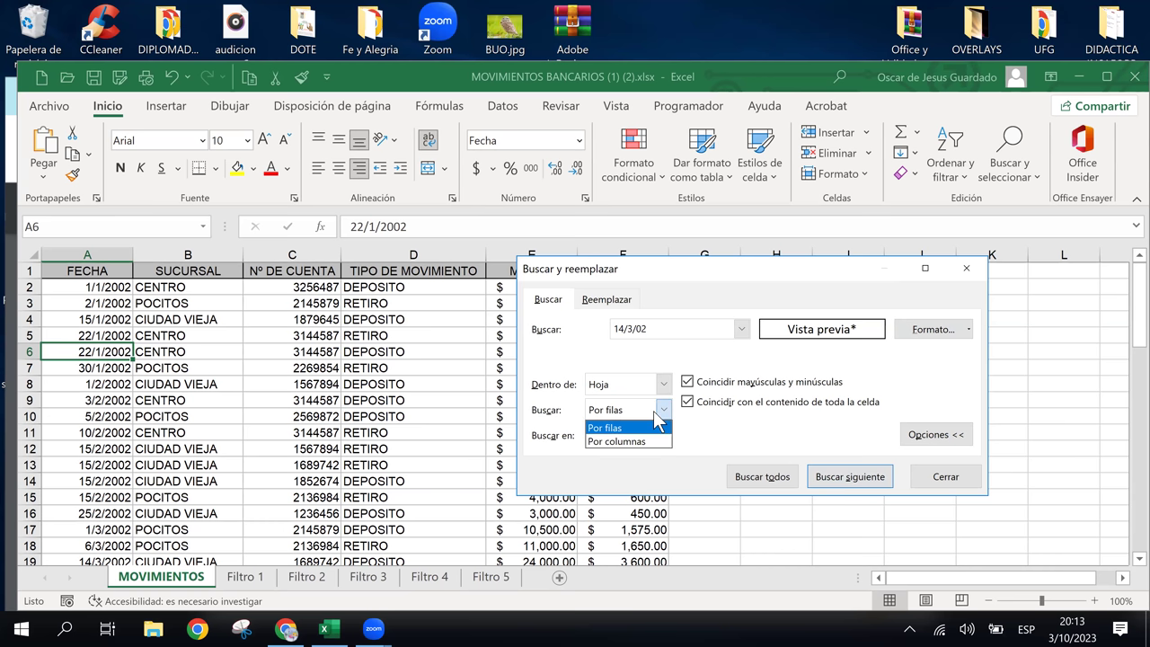
click(658, 441)
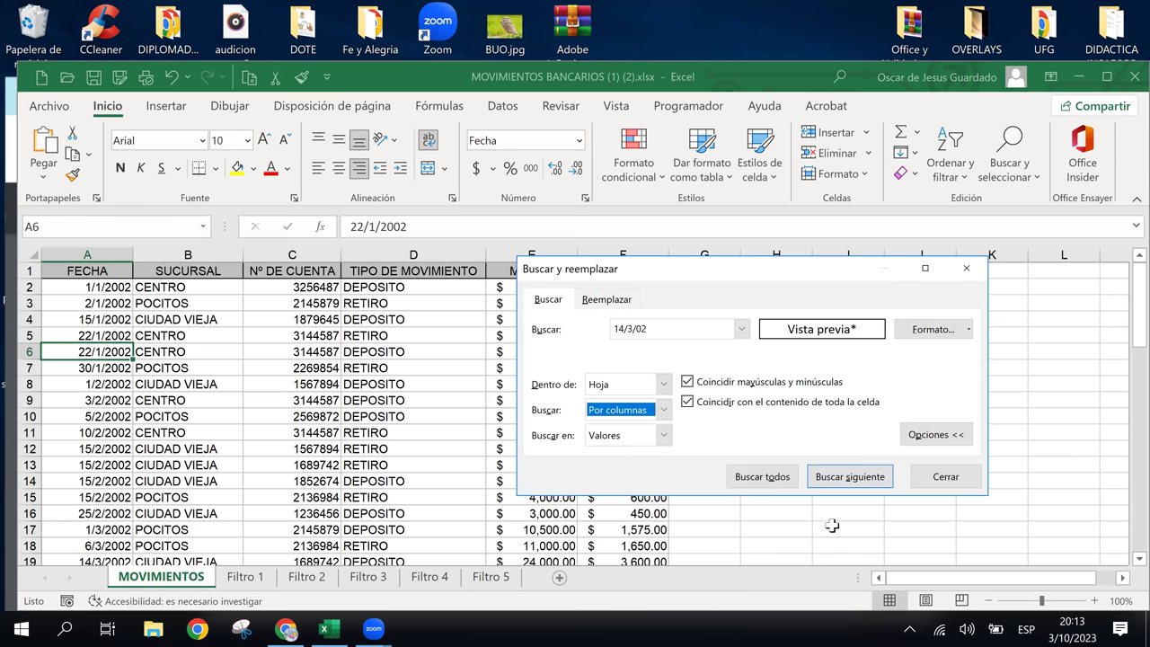
click(787, 476)
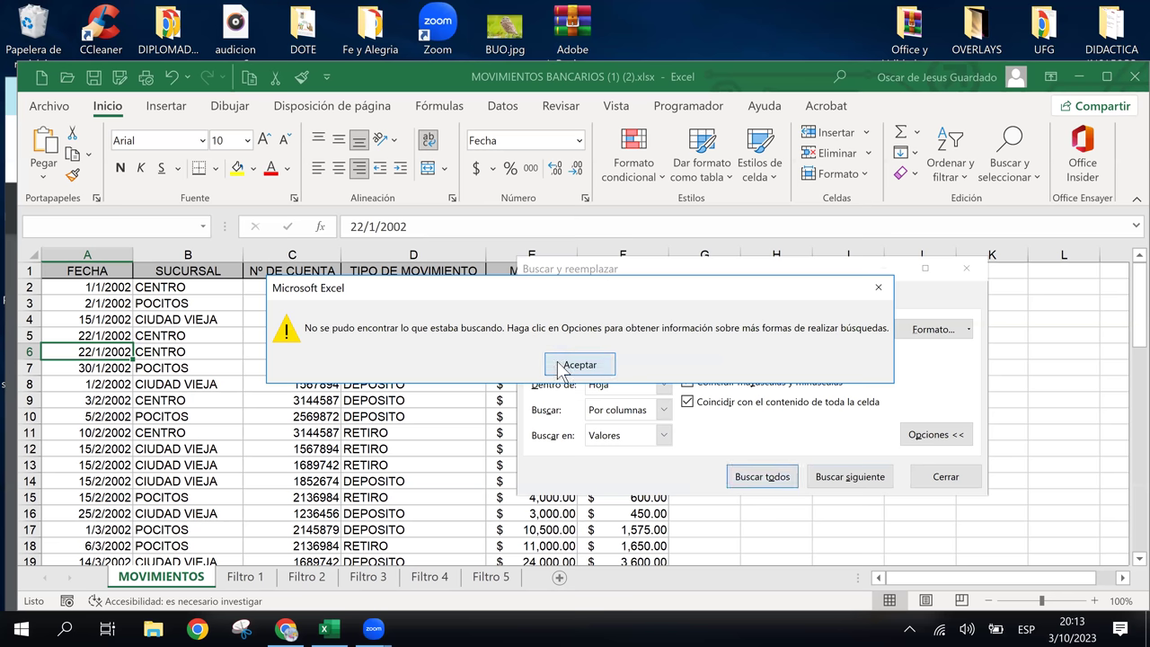
click(557, 366)
click(824, 478)
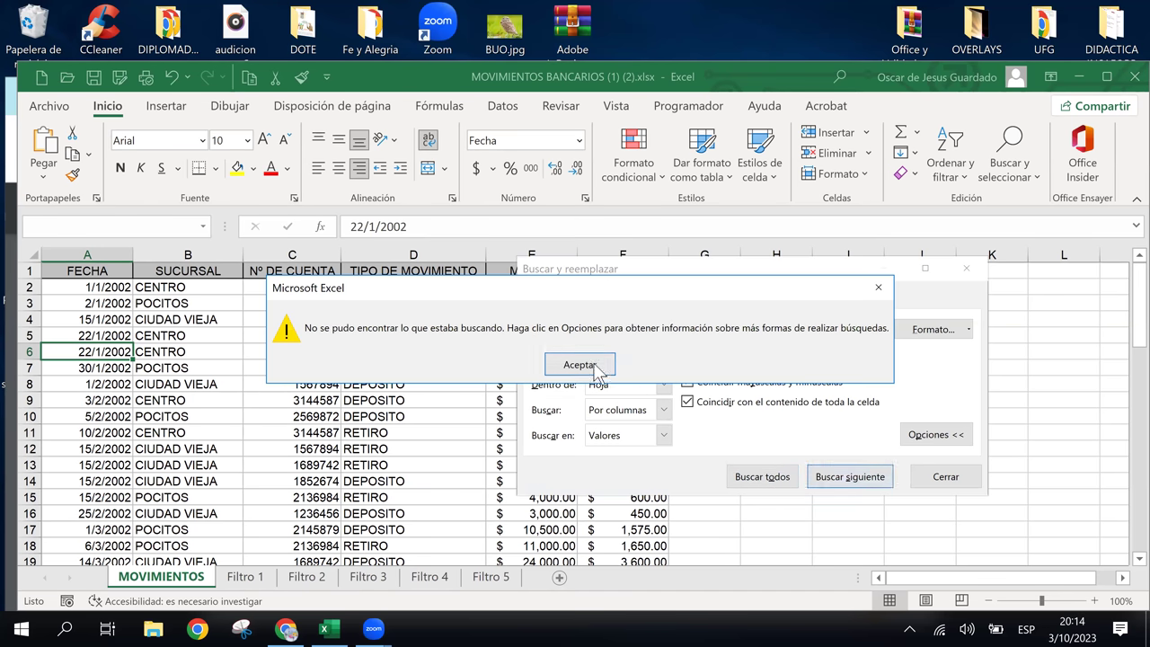
click(591, 366)
click(687, 403)
click(775, 483)
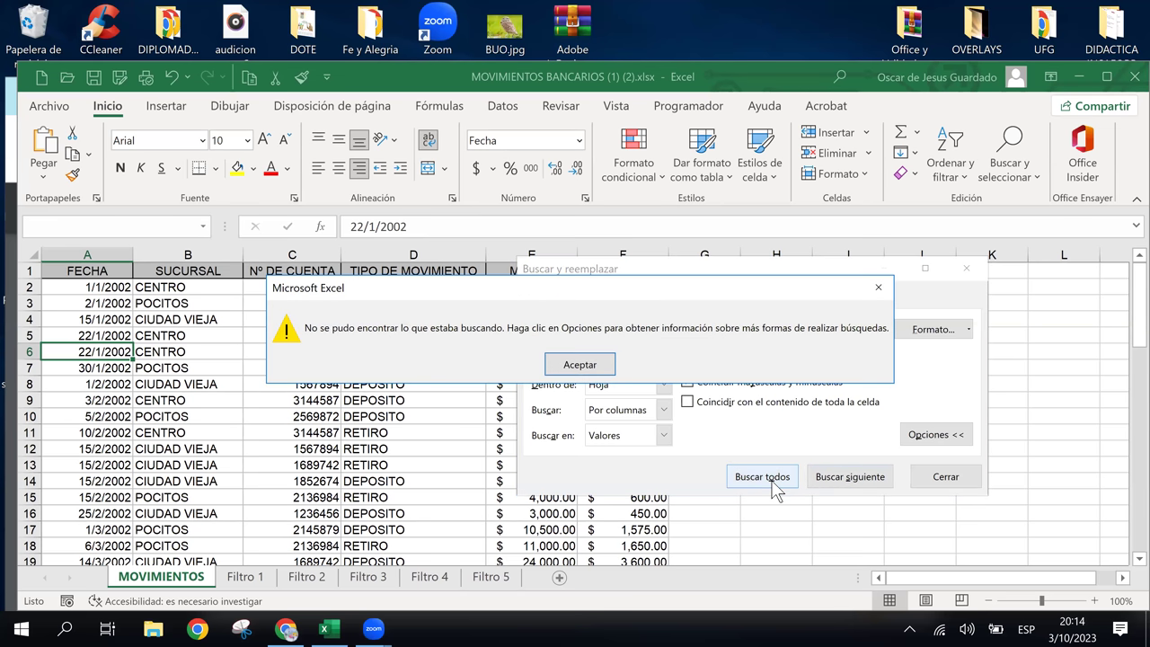
key(Return)
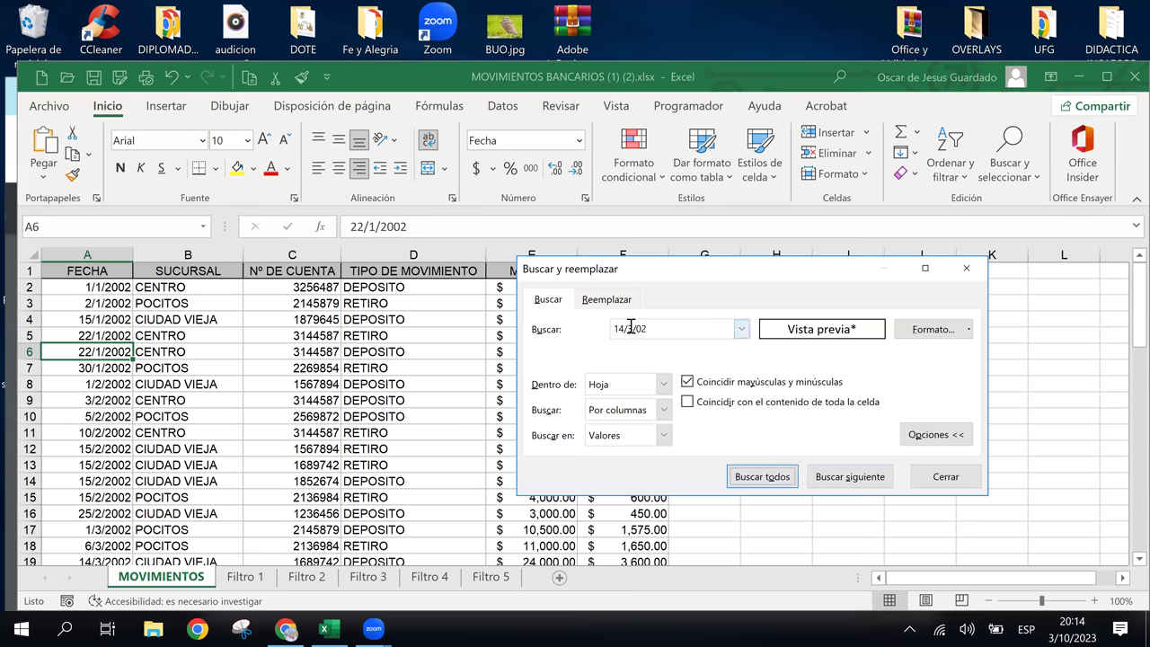
Step: Insert a 0 so the term reads 14/3/2002, which finds cell A19, then select the term
click(627, 328)
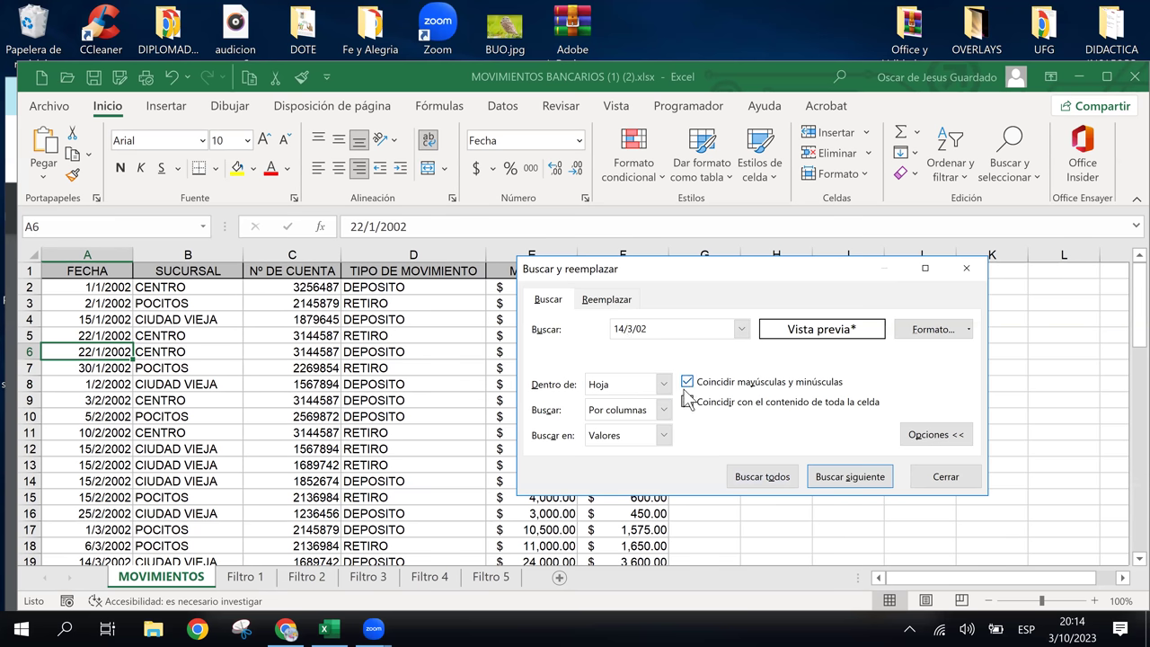
click(635, 328)
text(0)
click(773, 483)
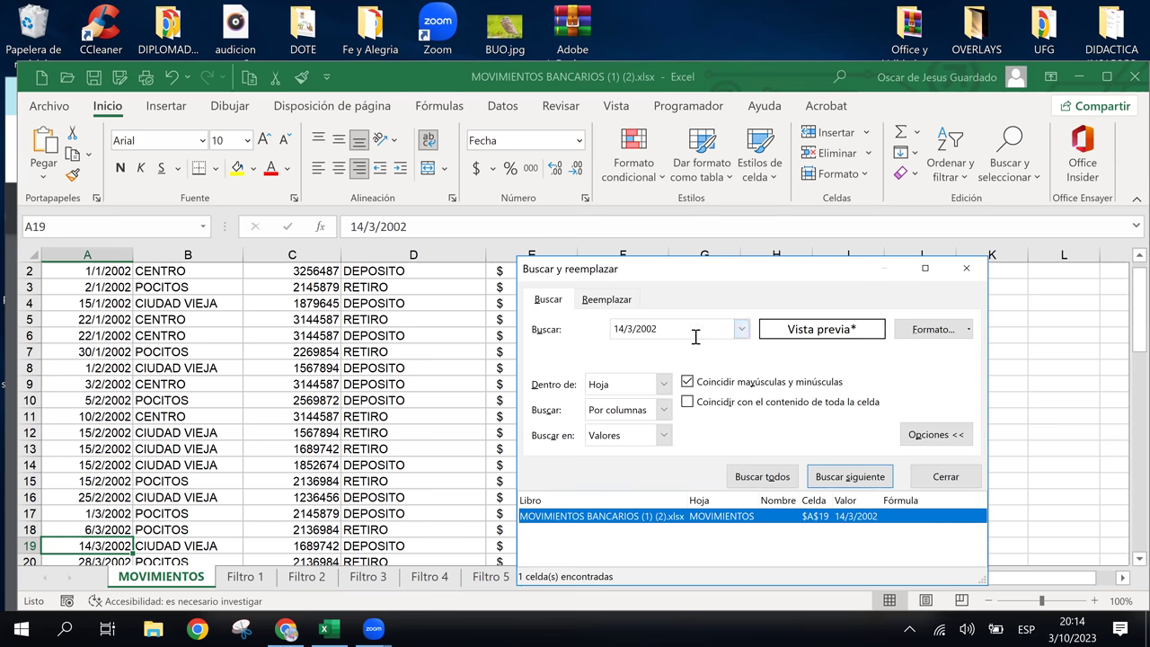
click(668, 332)
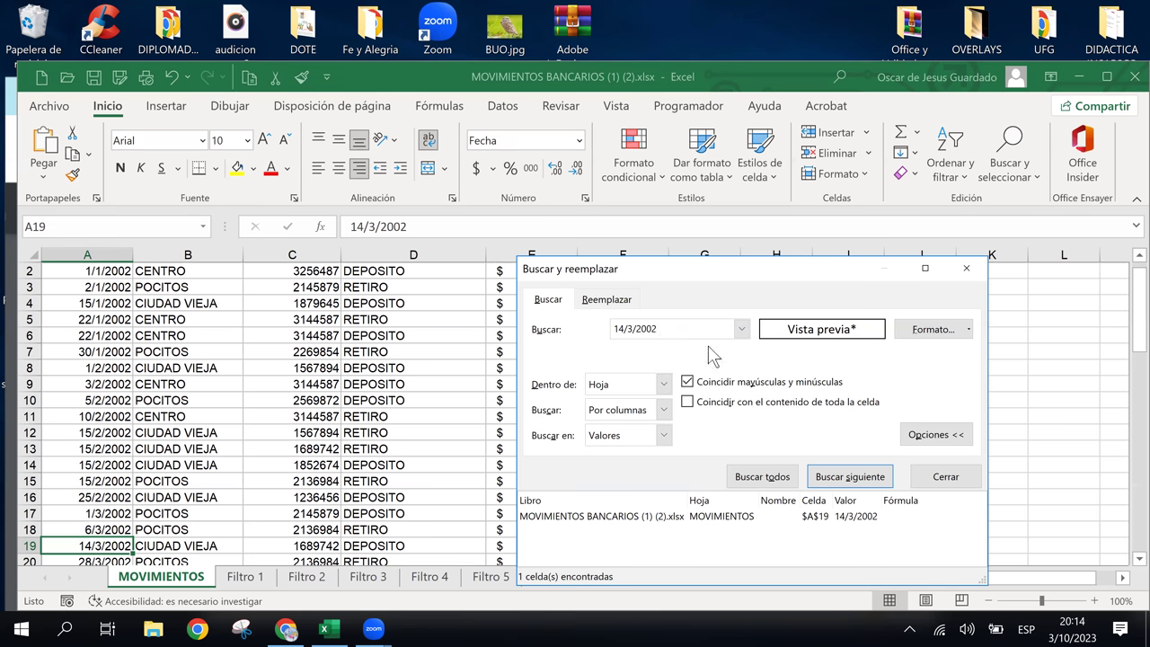
drag(673, 328, 607, 330)
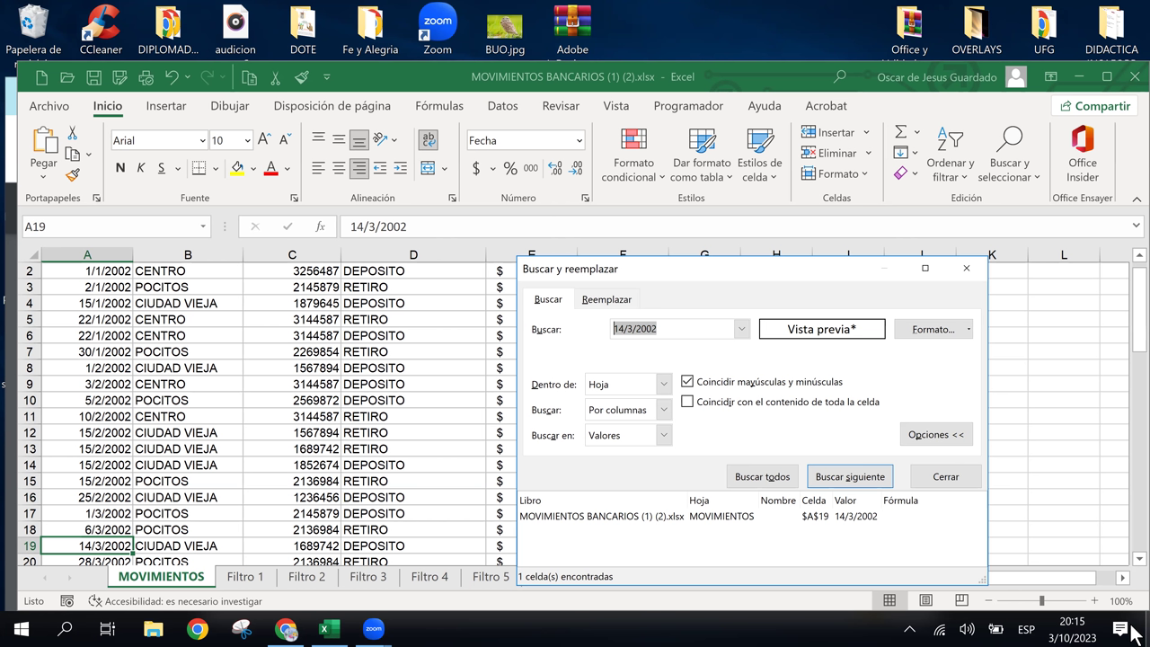
Step: Scroll Manual_Excel_Basico.pdf to page 83 with Figura 56 and OPCIONES DE BÚSQUEDA EN EXCEL
click(288, 629)
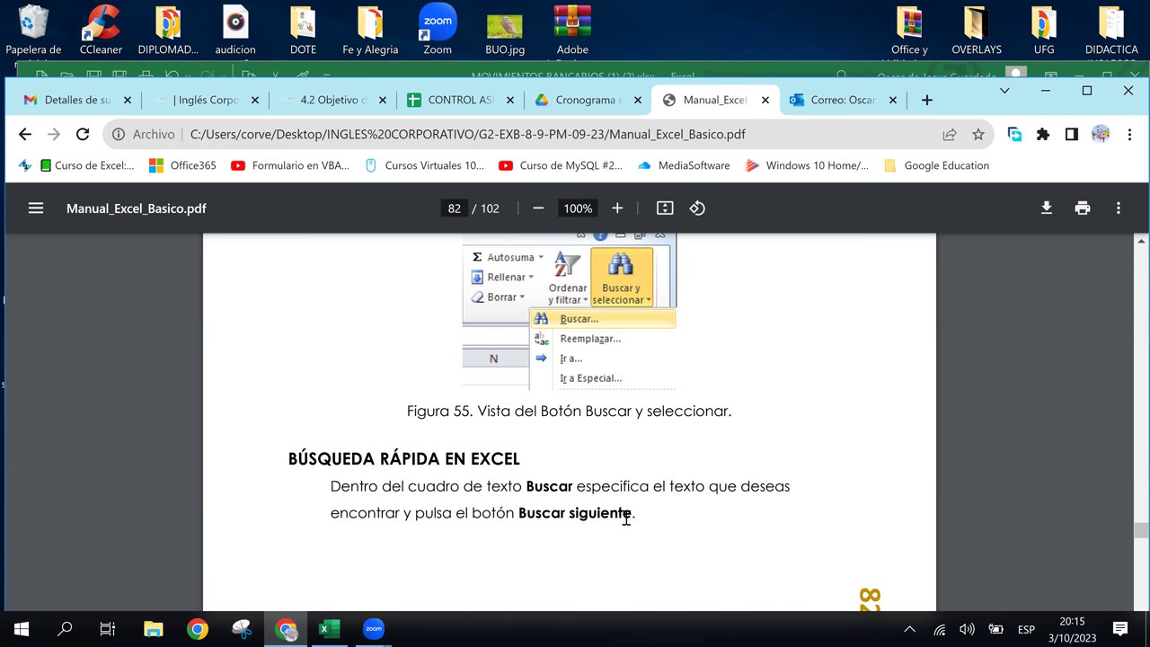
scroll(657, 499, down, 5)
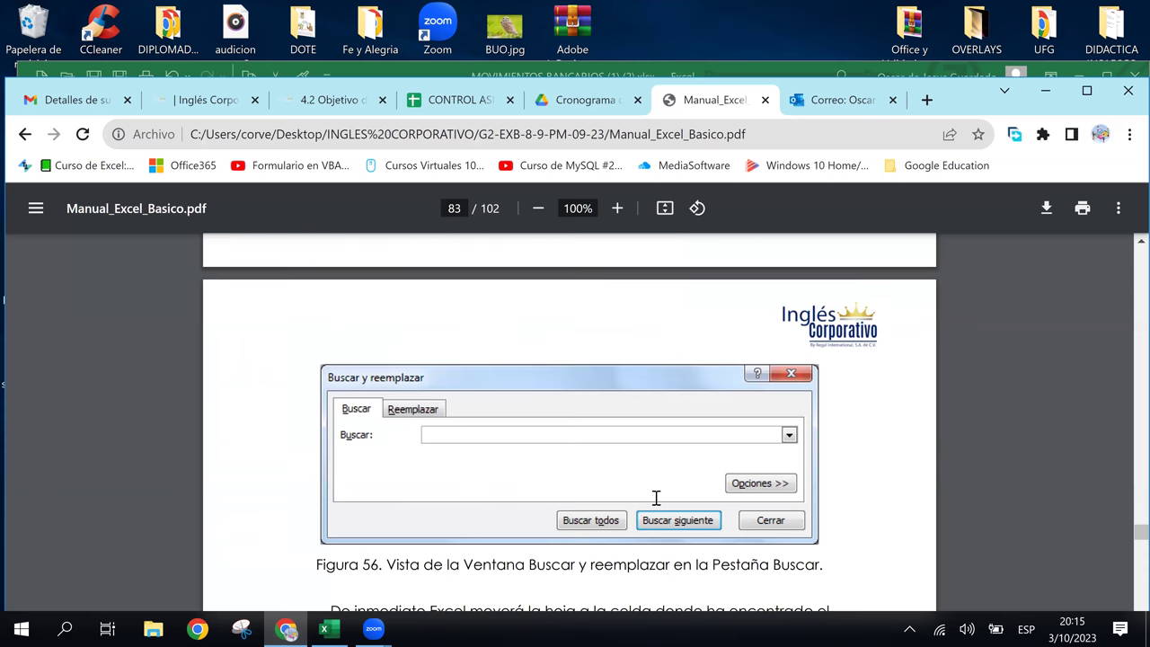
scroll(600, 473, down, 3)
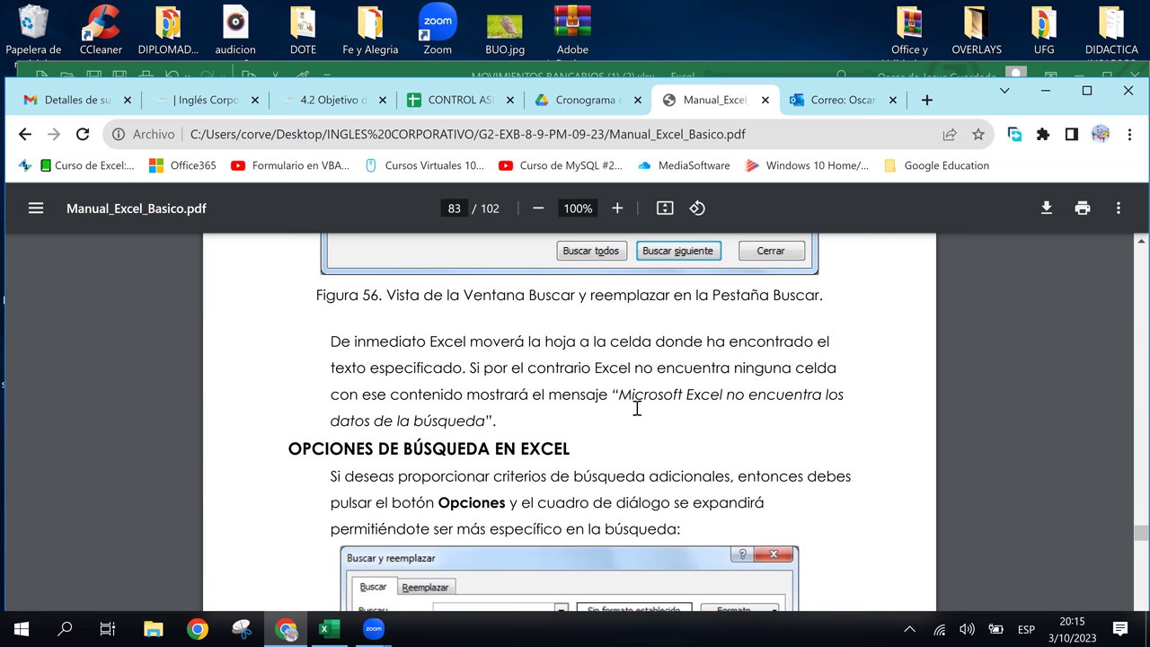
scroll(637, 409, up, 1)
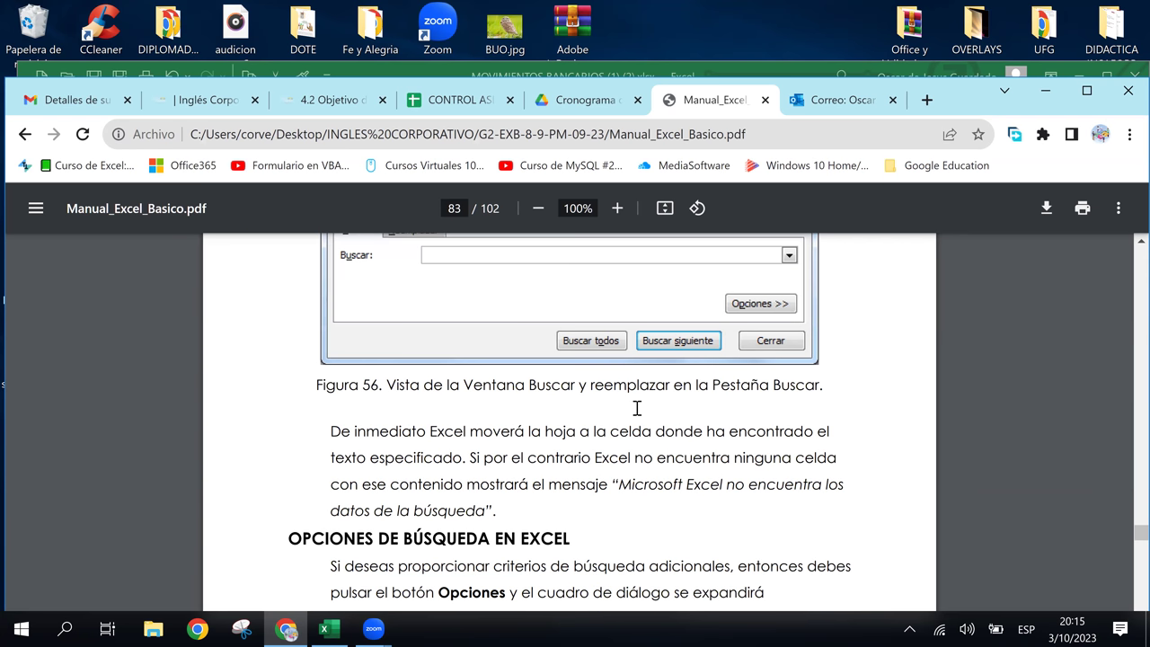
scroll(637, 409, up, 2)
scroll(637, 408, down, 2)
Step: Replace the date term with RETIRO and run Buscar todos and Buscar siguiente; nothing is found
click(327, 630)
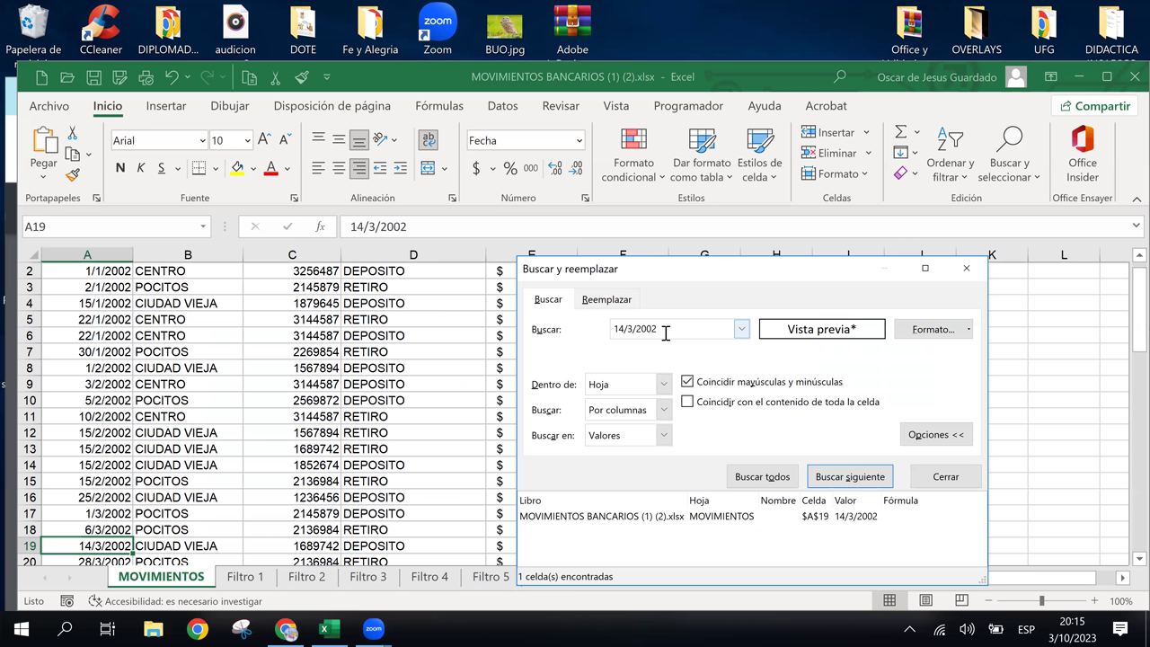
double_click(627, 328)
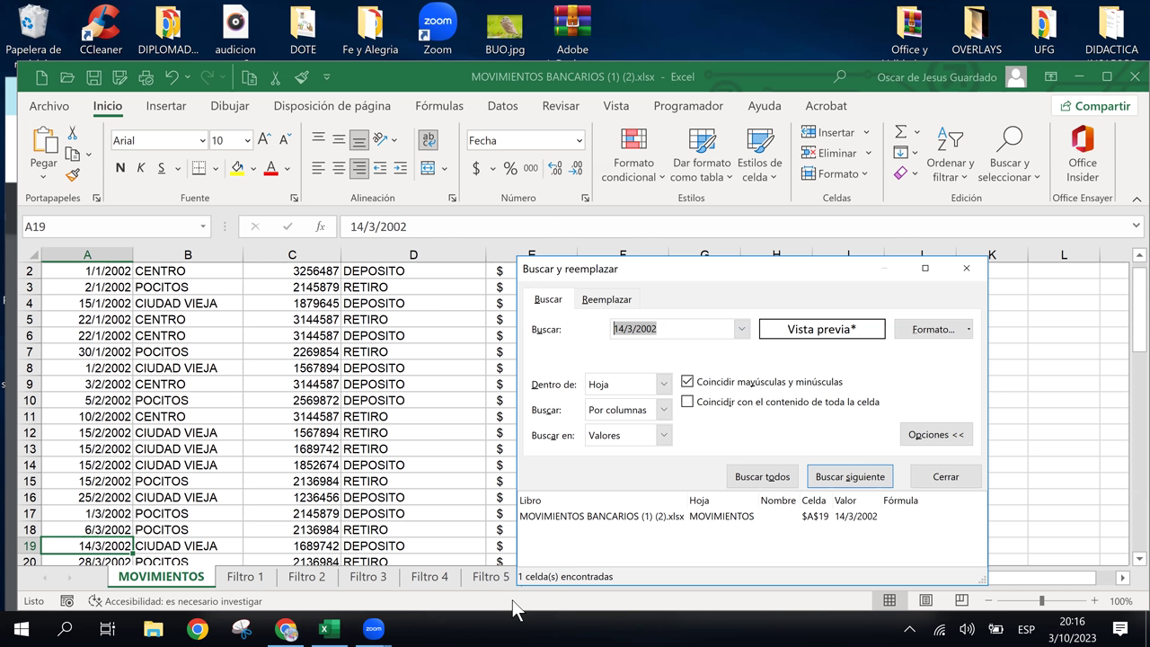
text(RETIRO)
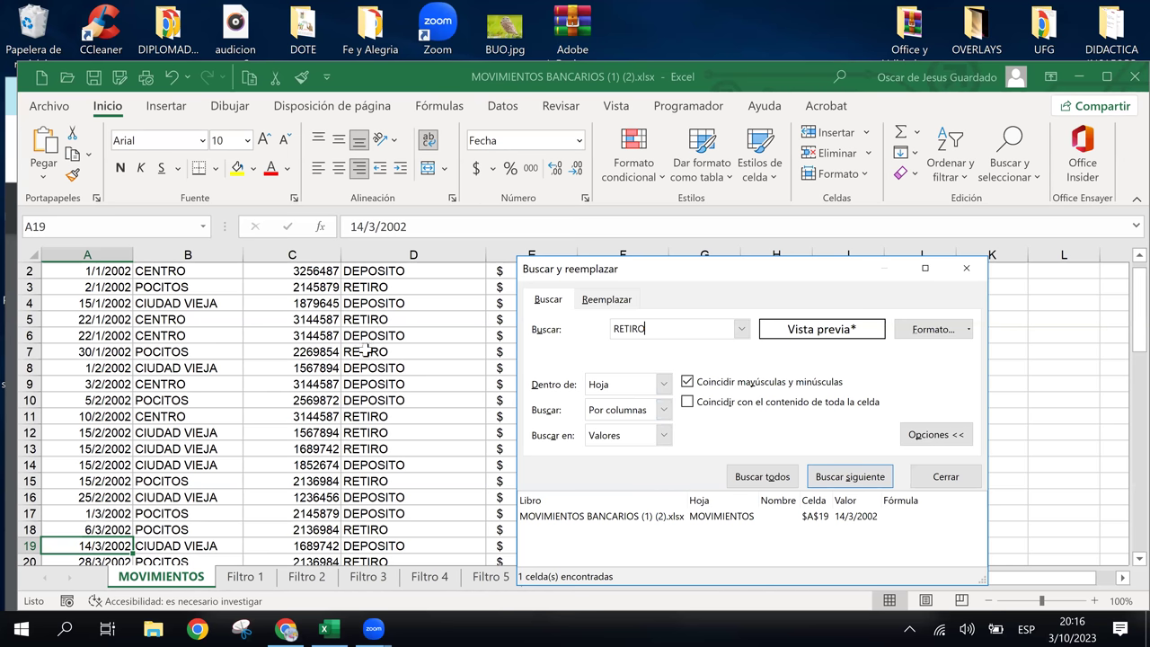
click(358, 288)
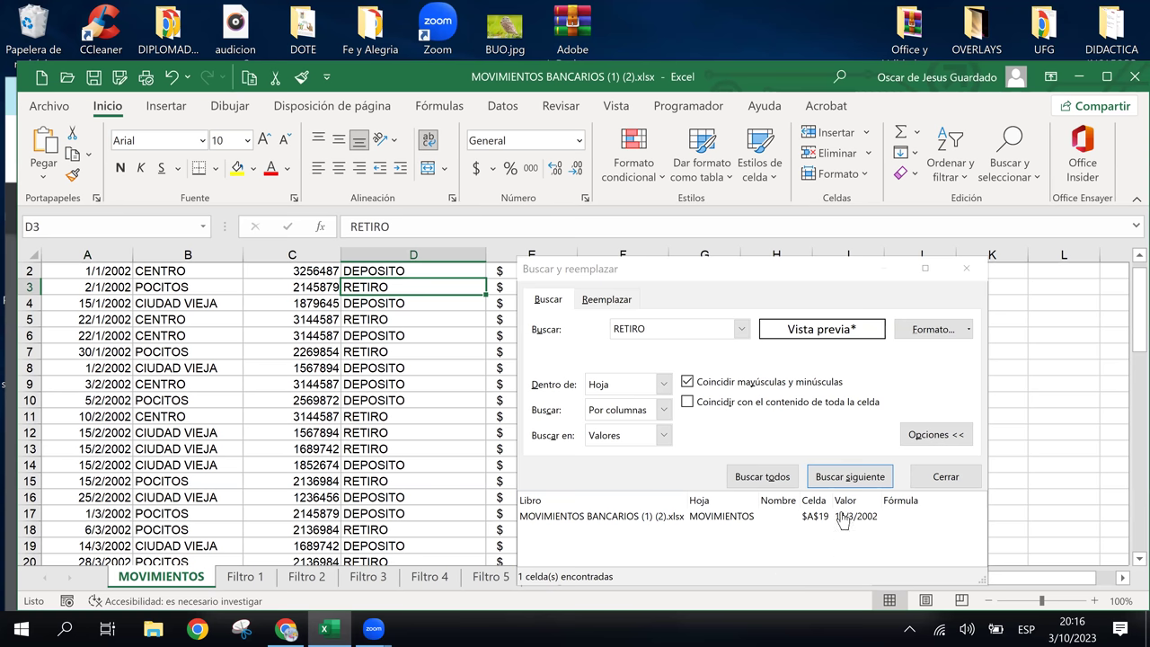
click(768, 478)
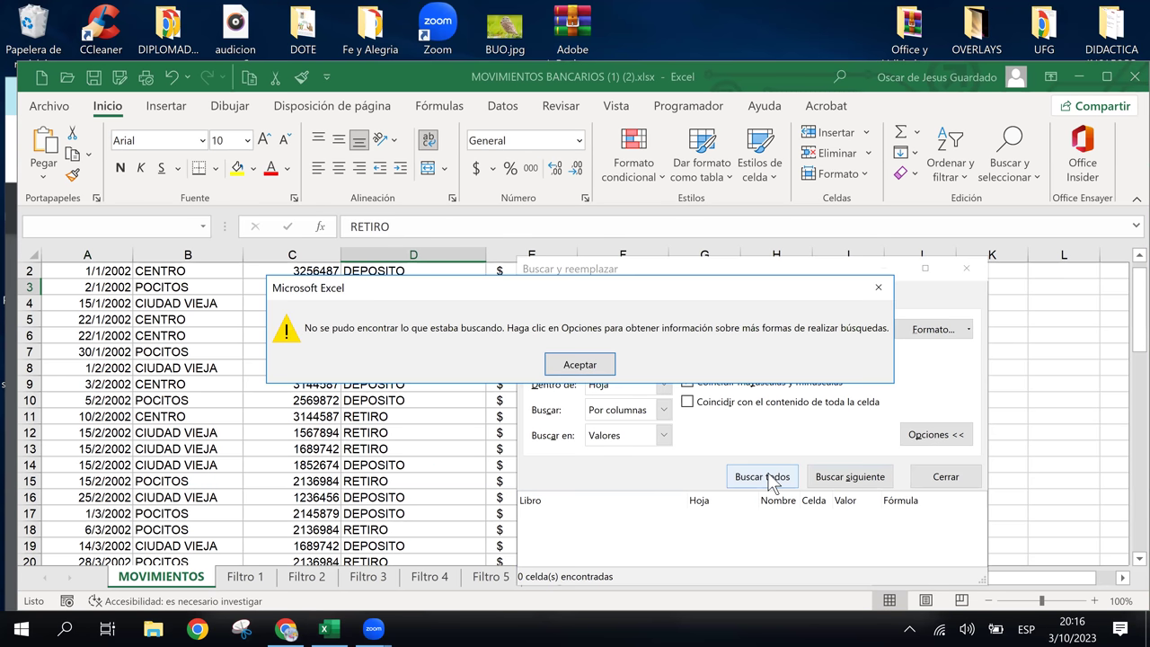
click(565, 365)
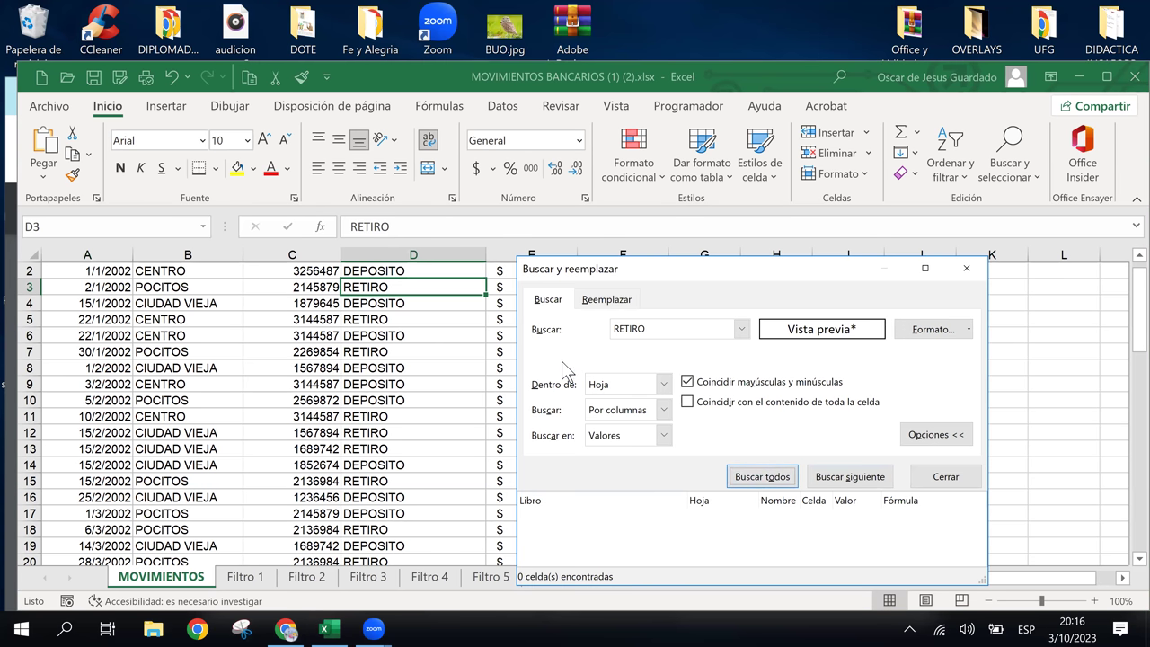
click(841, 479)
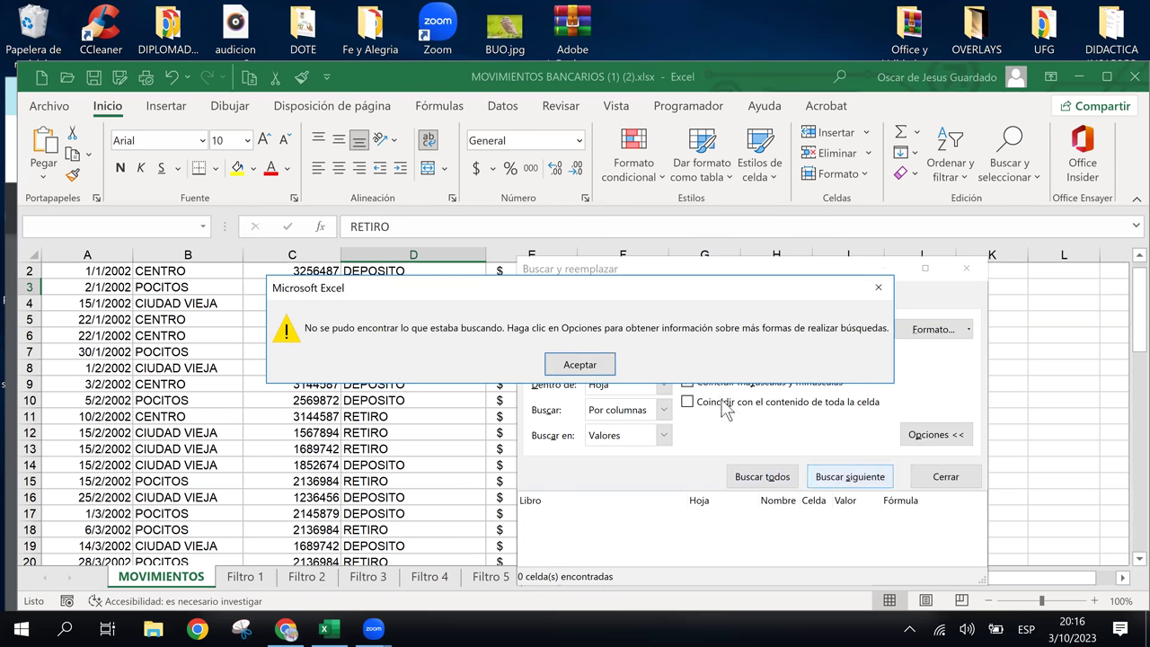
click(596, 366)
Step: Try Comentarios, then Valores, in Buscar en; the next RETIRO match is still not found
click(664, 435)
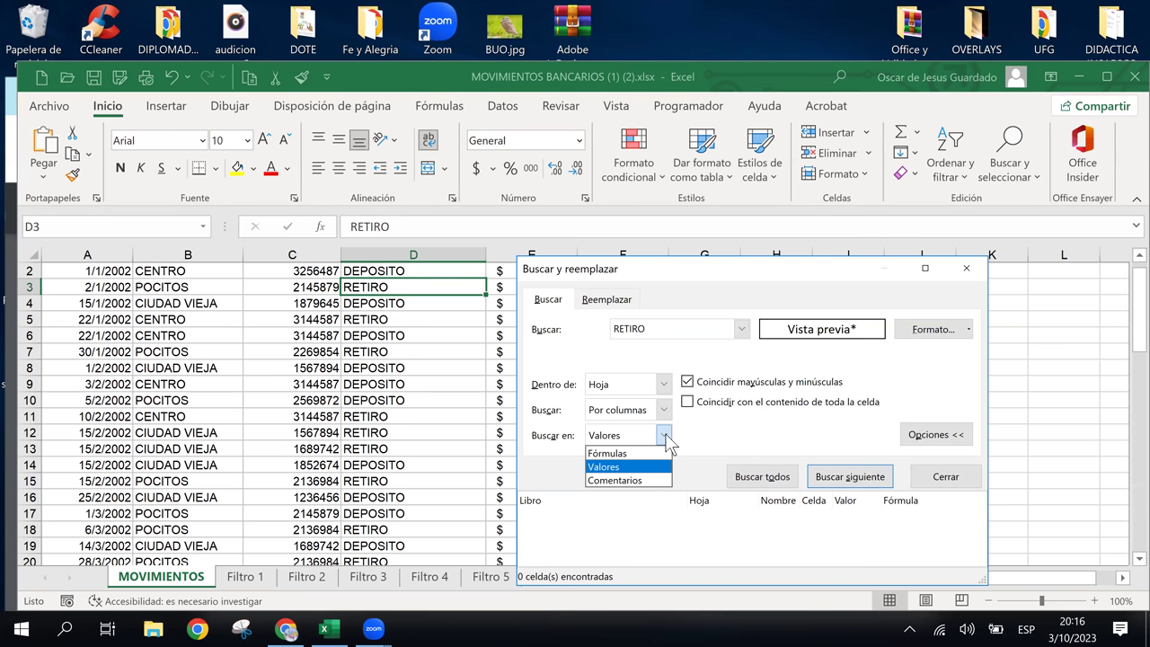
click(647, 480)
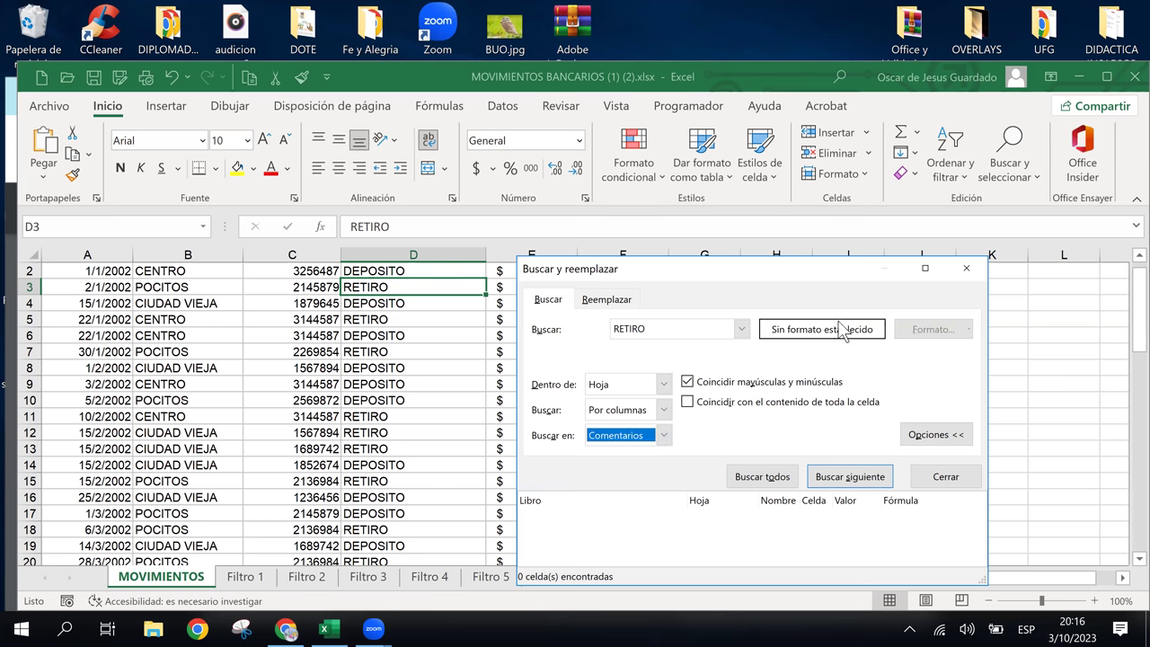
click(664, 434)
click(624, 465)
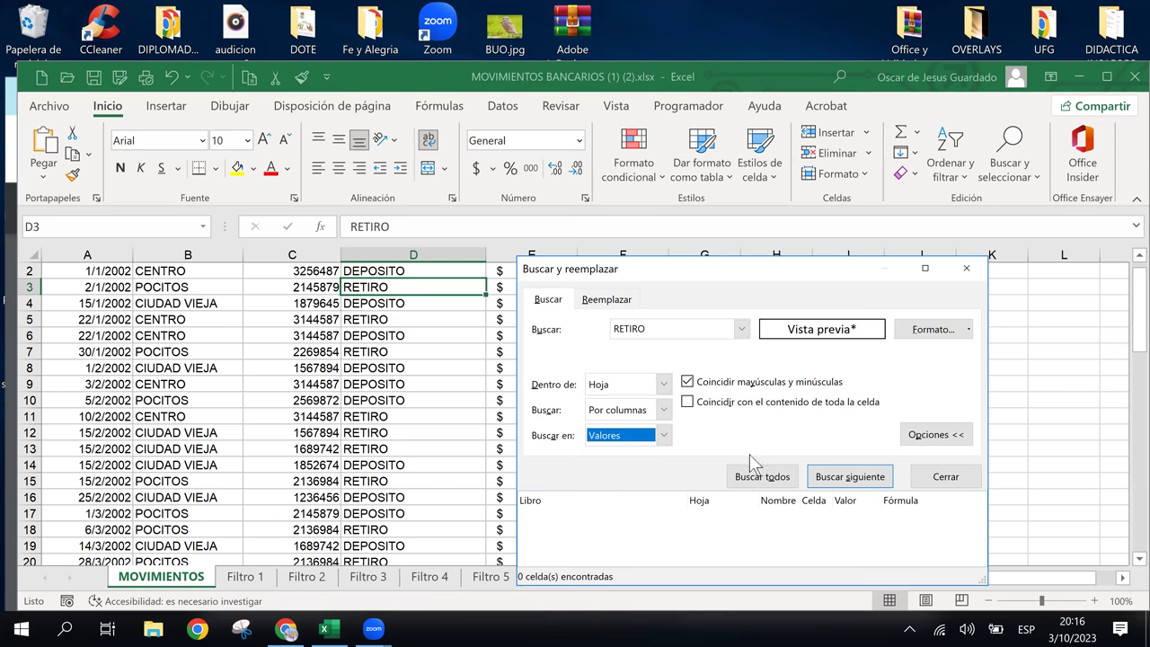
click(877, 484)
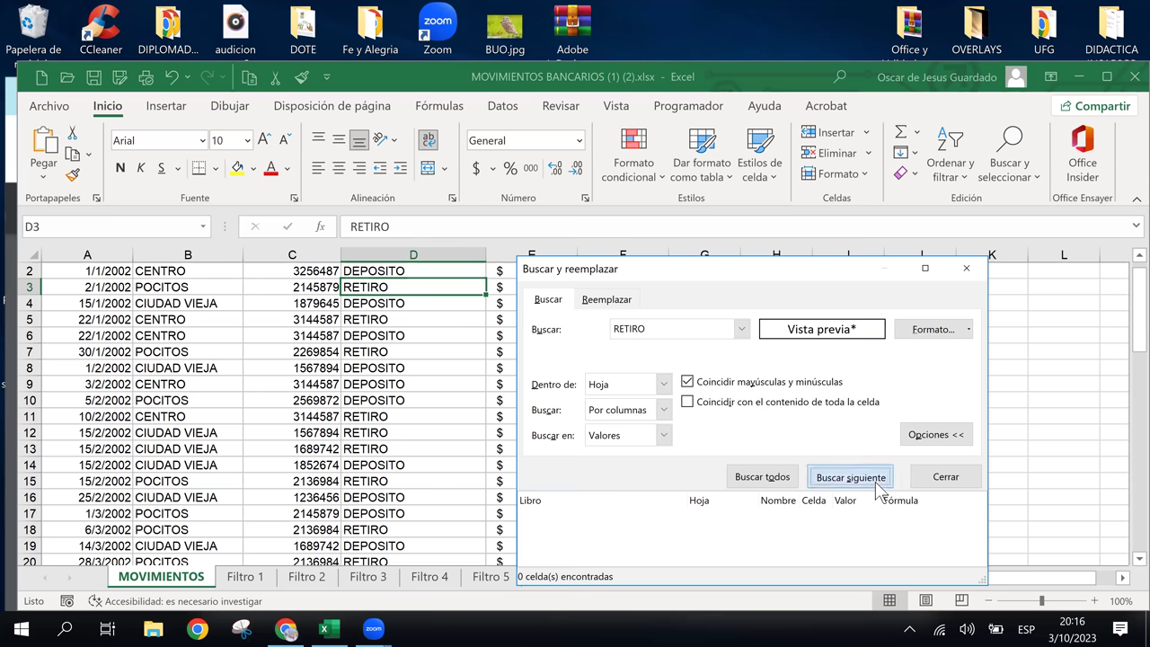
click(598, 372)
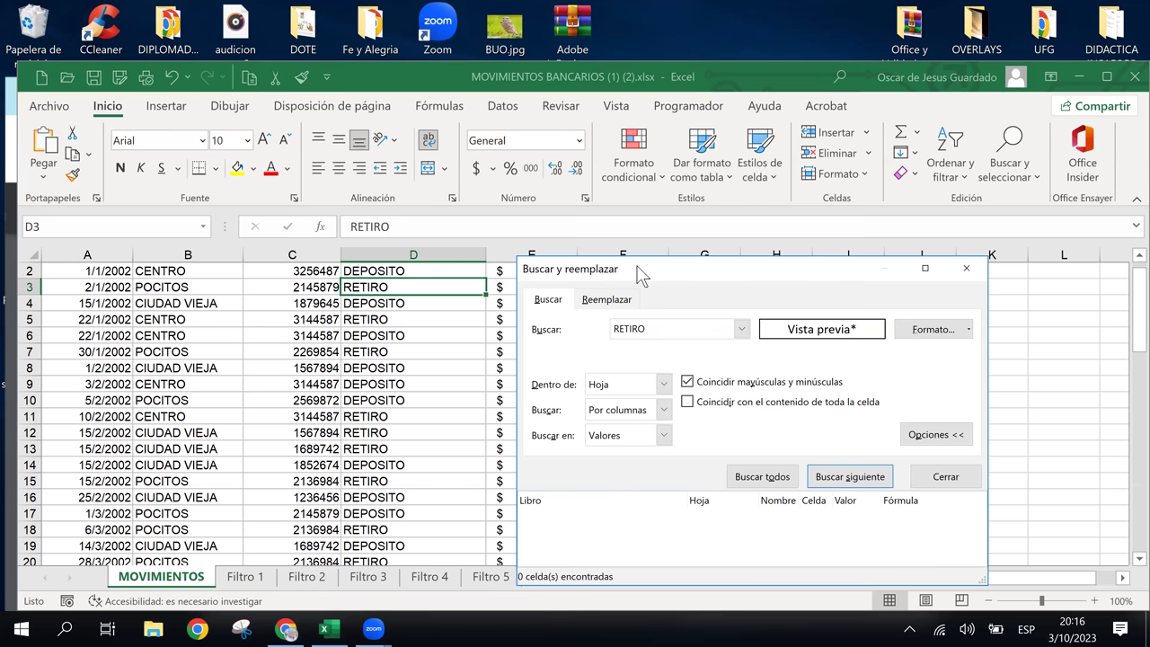
Step: Check the column D cells, then search RETIRO with whole-cell matching on; still nothing found
drag(639, 272, 655, 222)
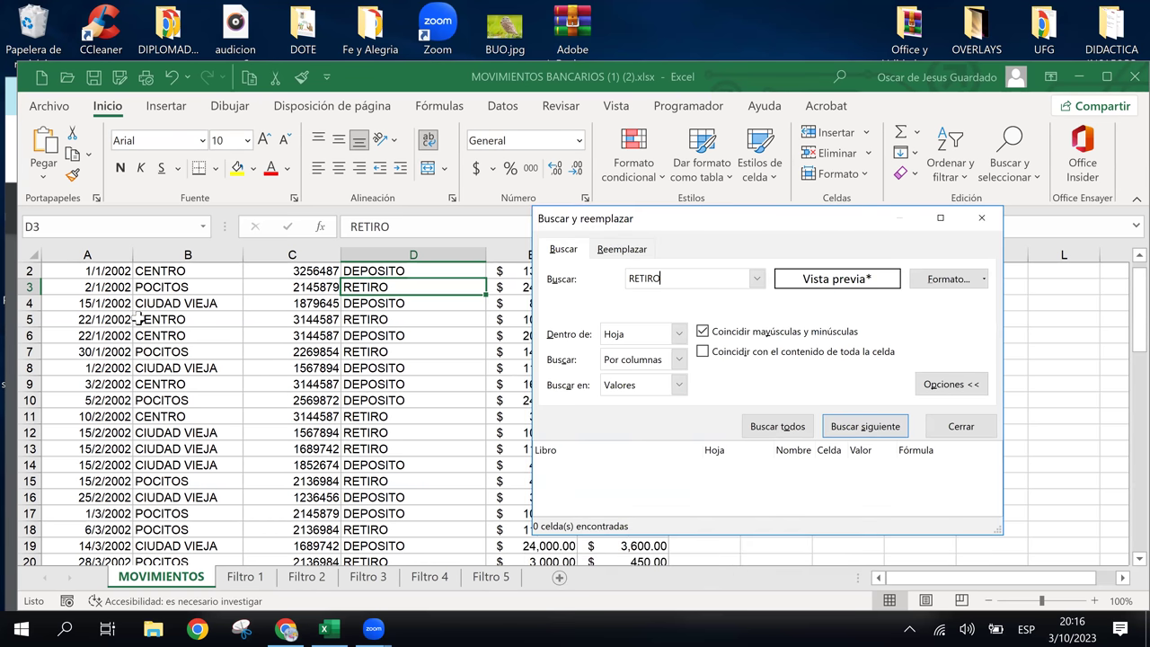
click(351, 268)
scroll(372, 329, up, 1)
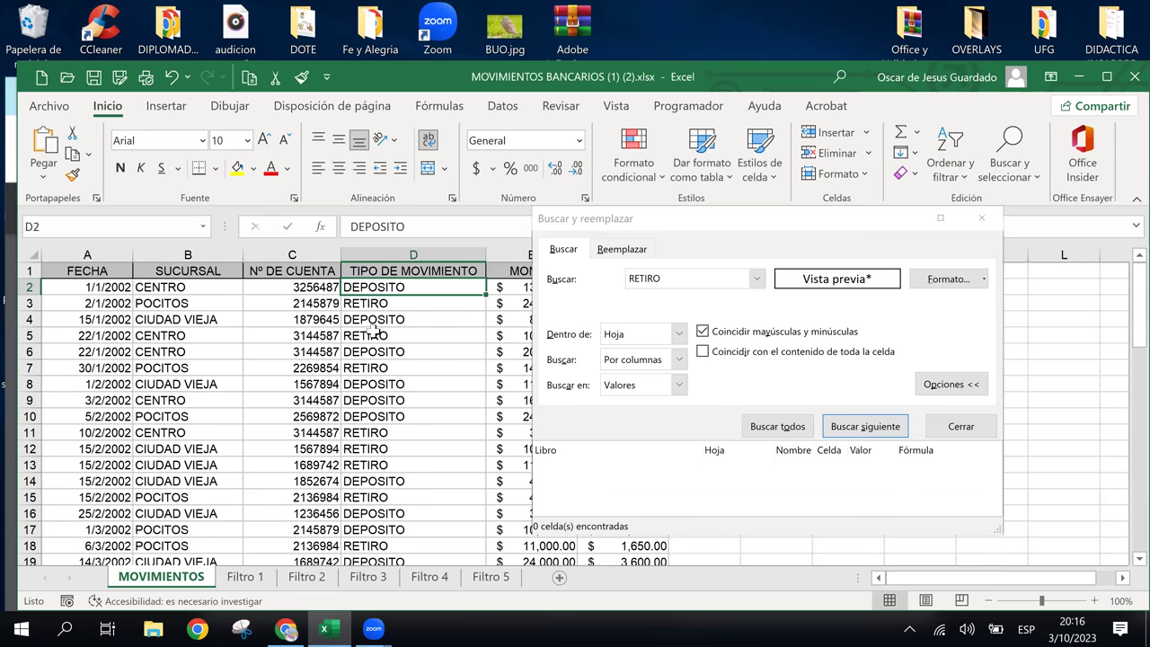
click(380, 270)
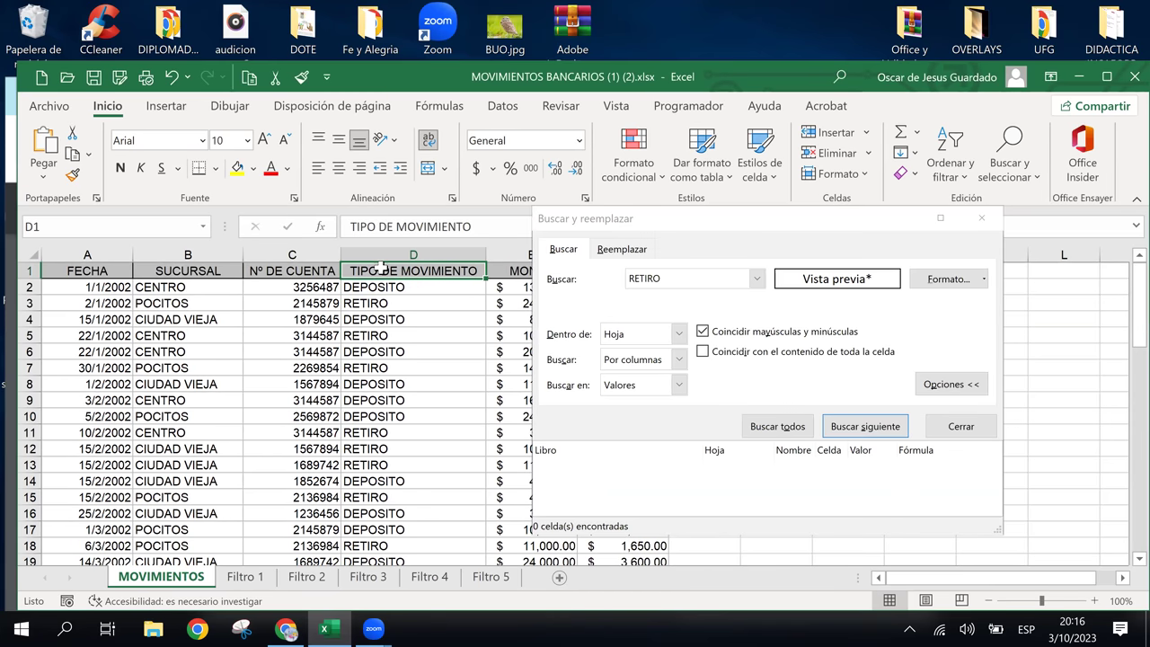
click(687, 278)
click(756, 278)
click(756, 278)
click(798, 433)
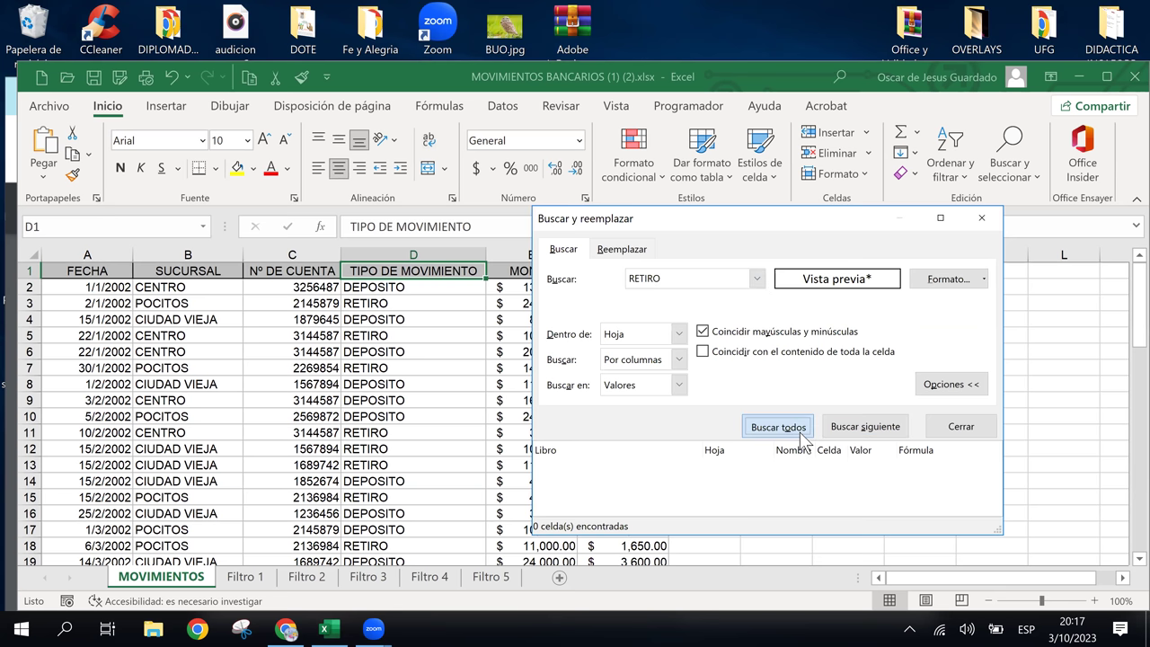
click(591, 368)
click(703, 351)
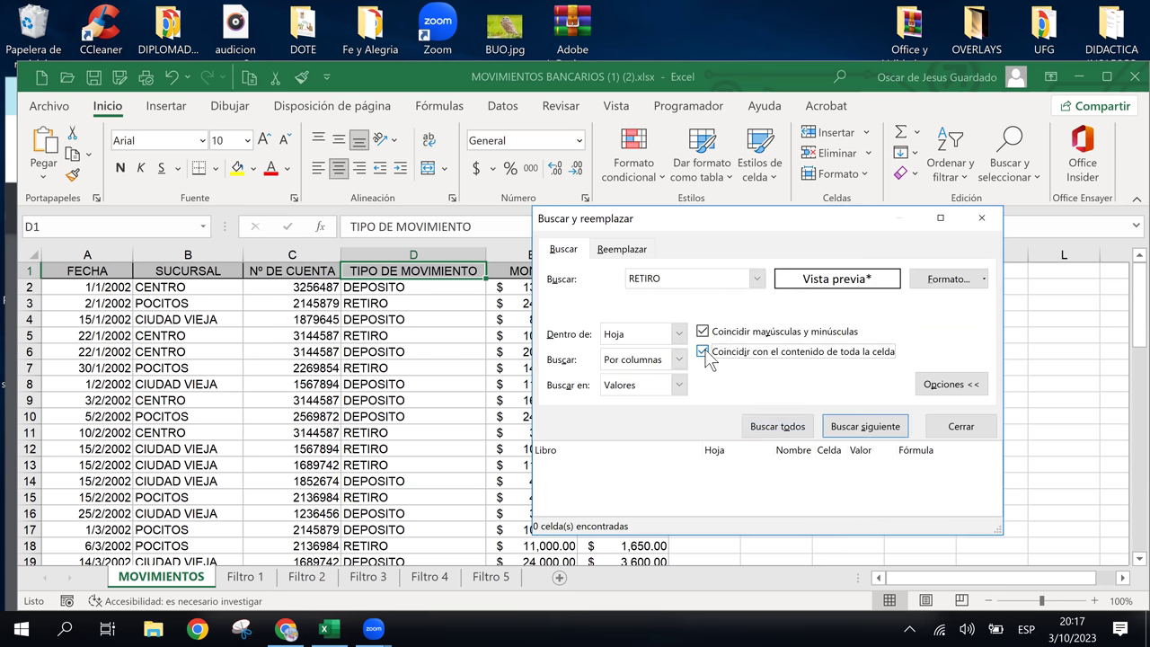
click(786, 431)
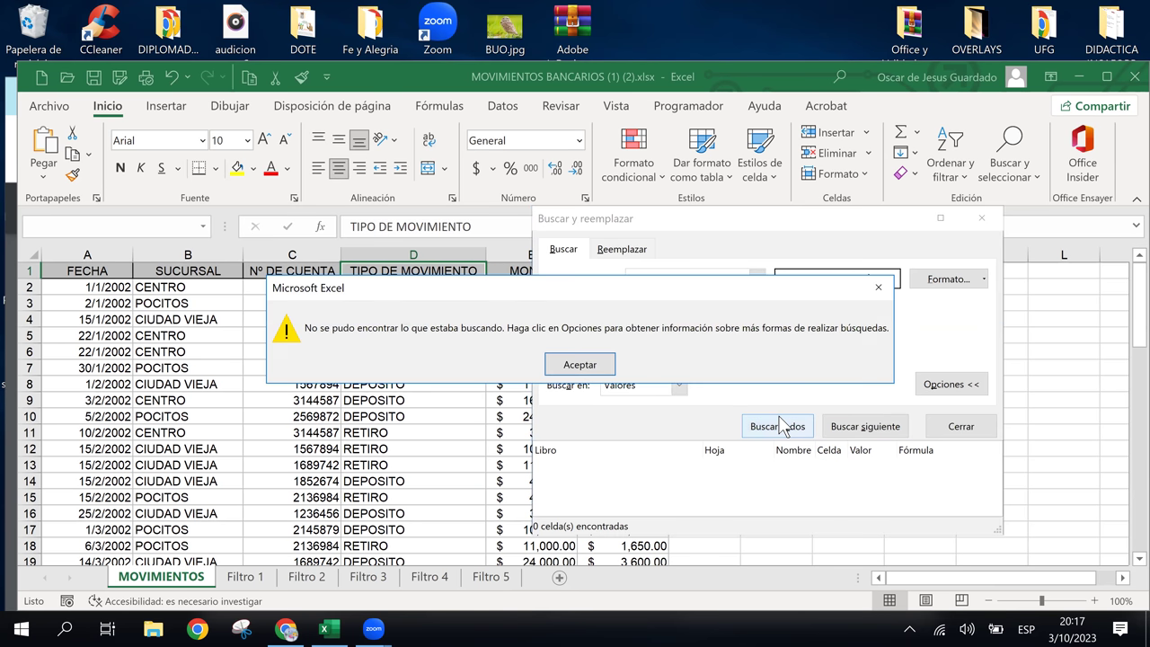
click(584, 367)
Step: Compare the RETIRO search term with the text inside cell D3
double_click(688, 274)
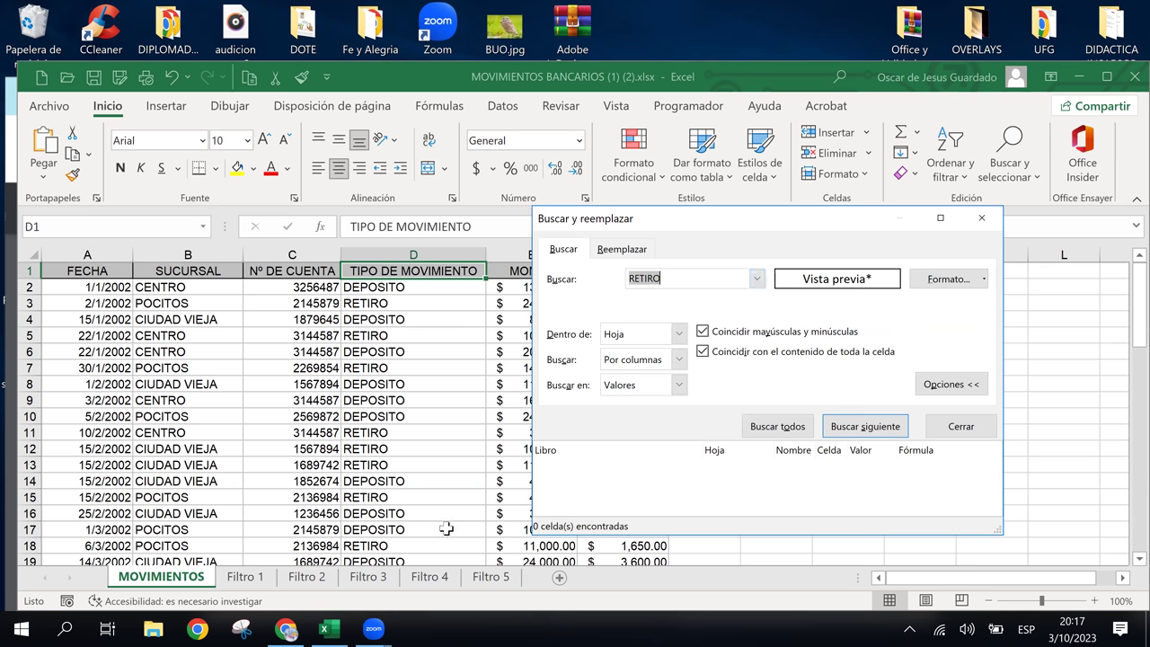
click(389, 303)
double_click(390, 302)
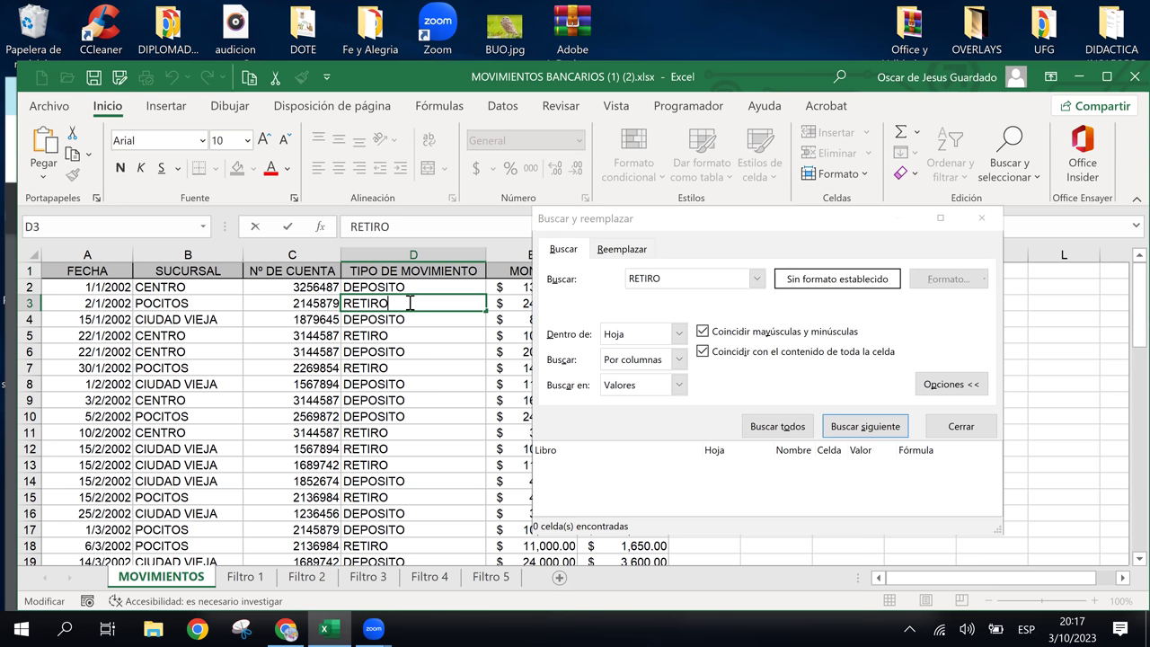
double_click(409, 303)
click(410, 303)
click(732, 279)
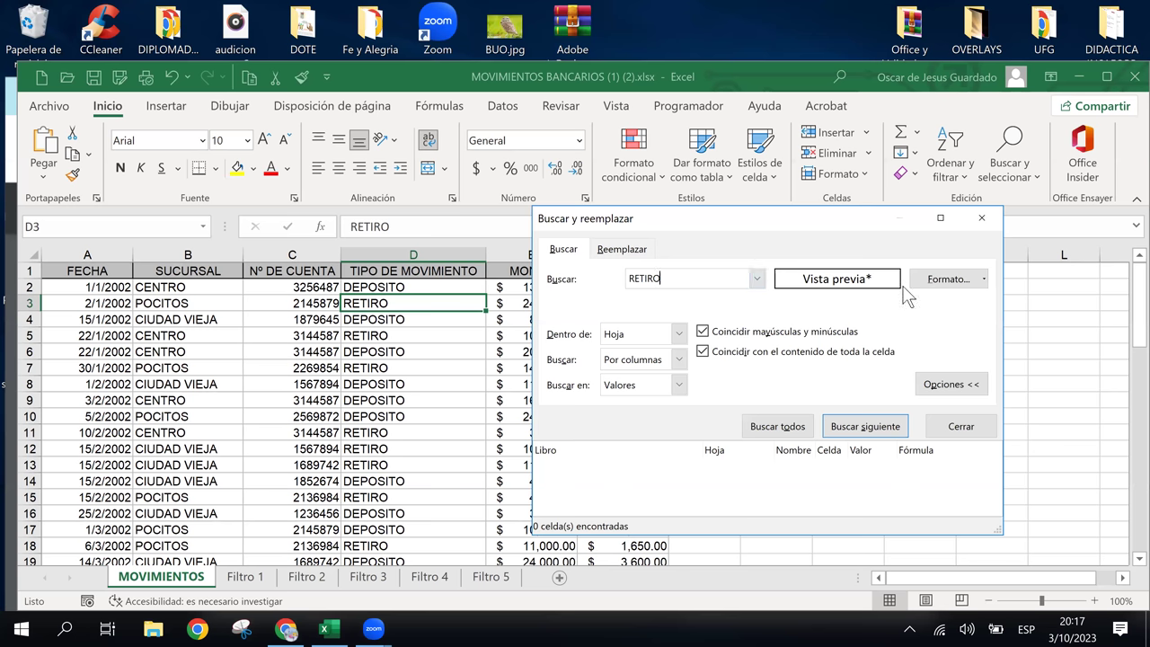
Step: Leave the format criteria unchanged and rerun Buscar todos and Buscar siguiente for RETIRO; nothing found
click(964, 275)
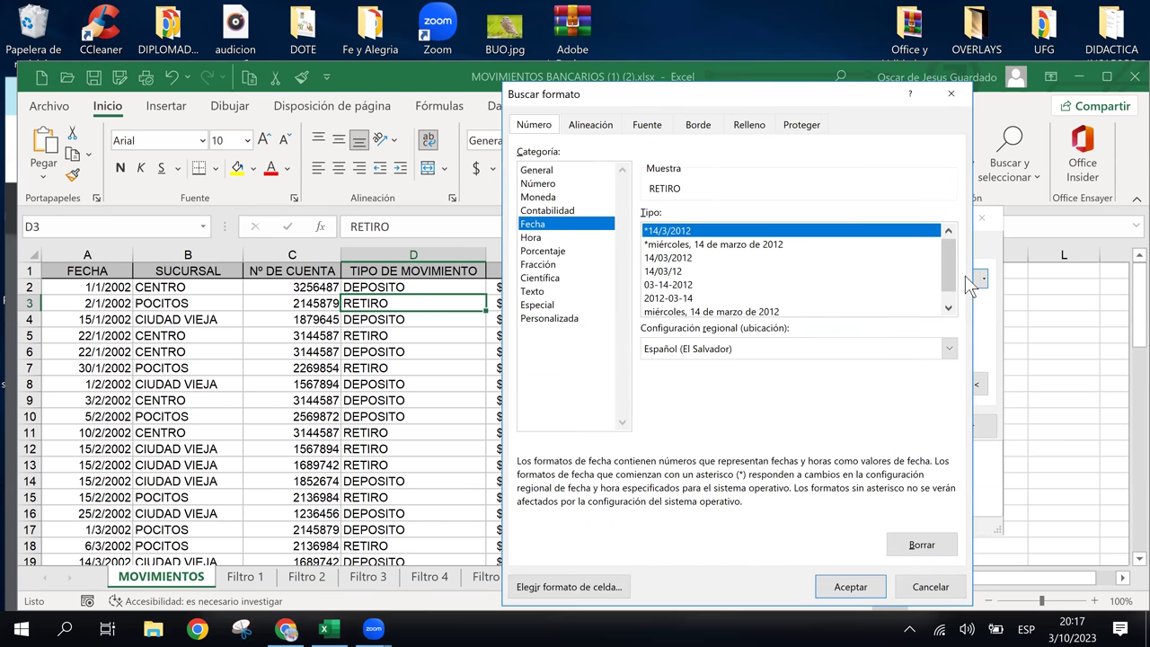
click(929, 591)
click(753, 429)
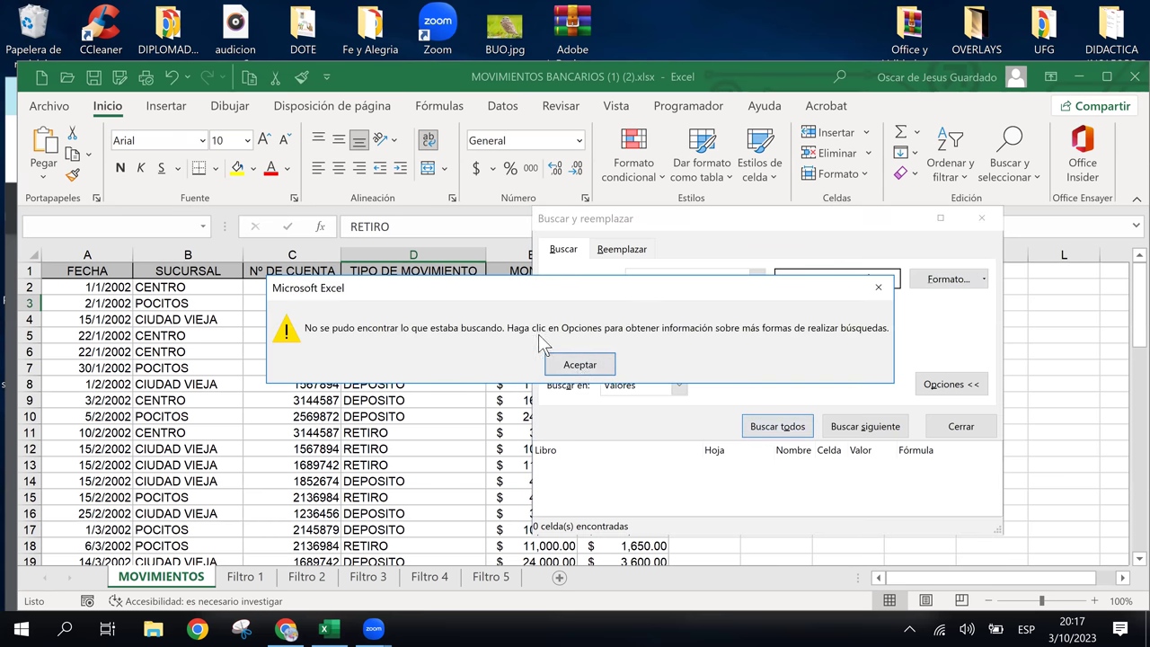
click(595, 367)
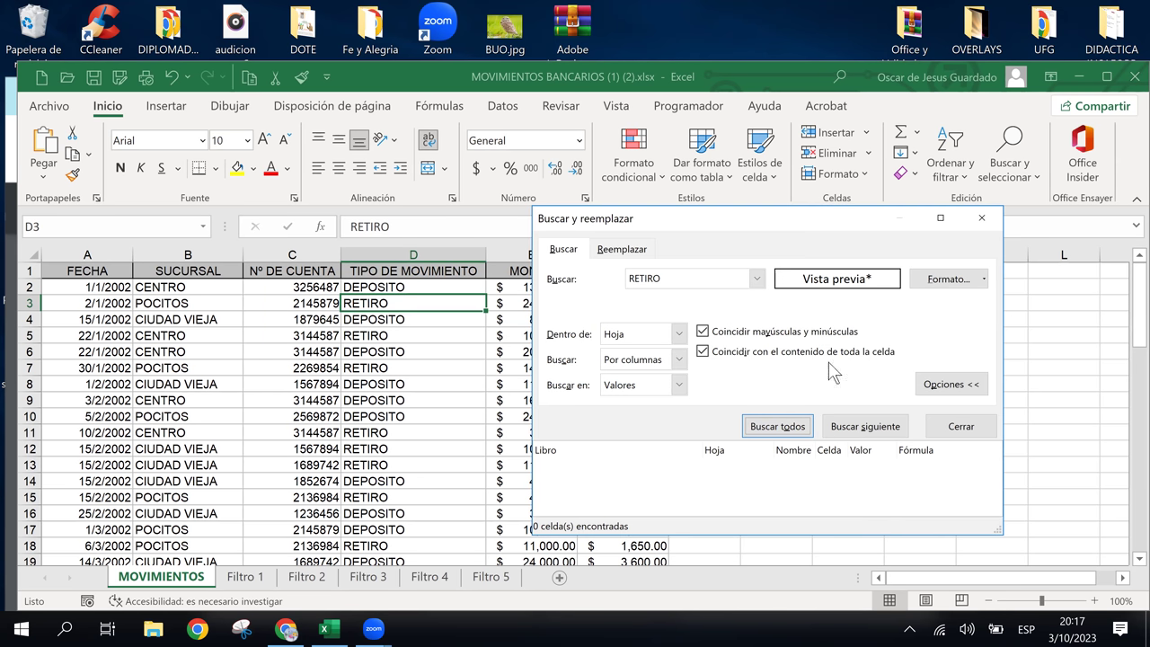
click(884, 428)
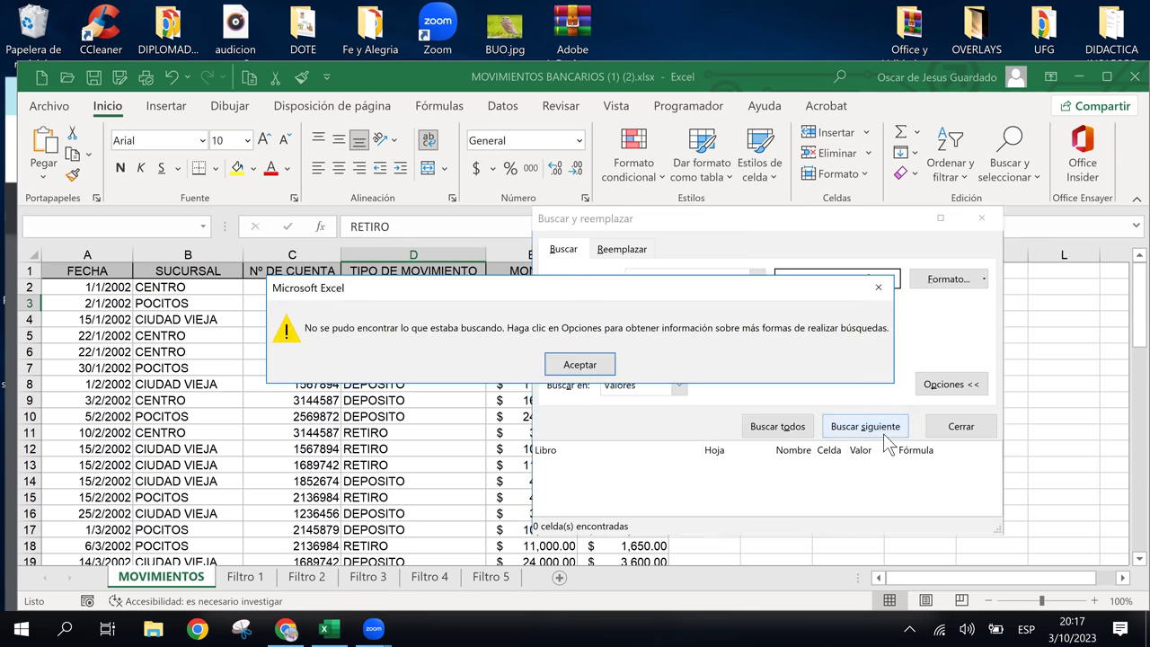
click(596, 367)
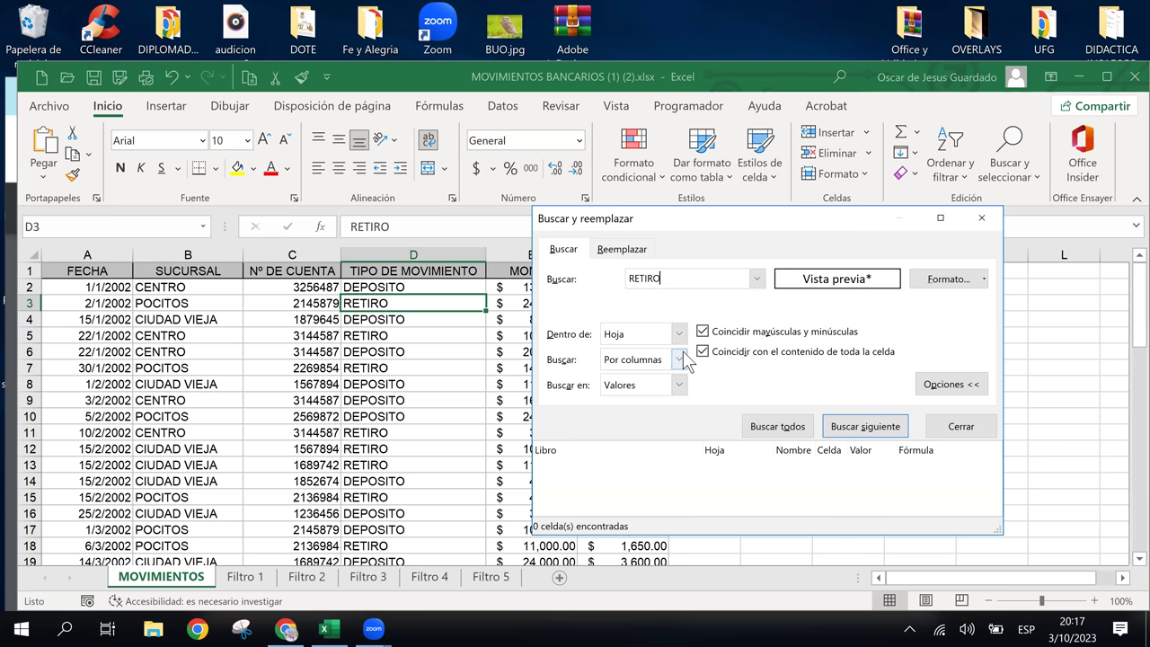
click(854, 429)
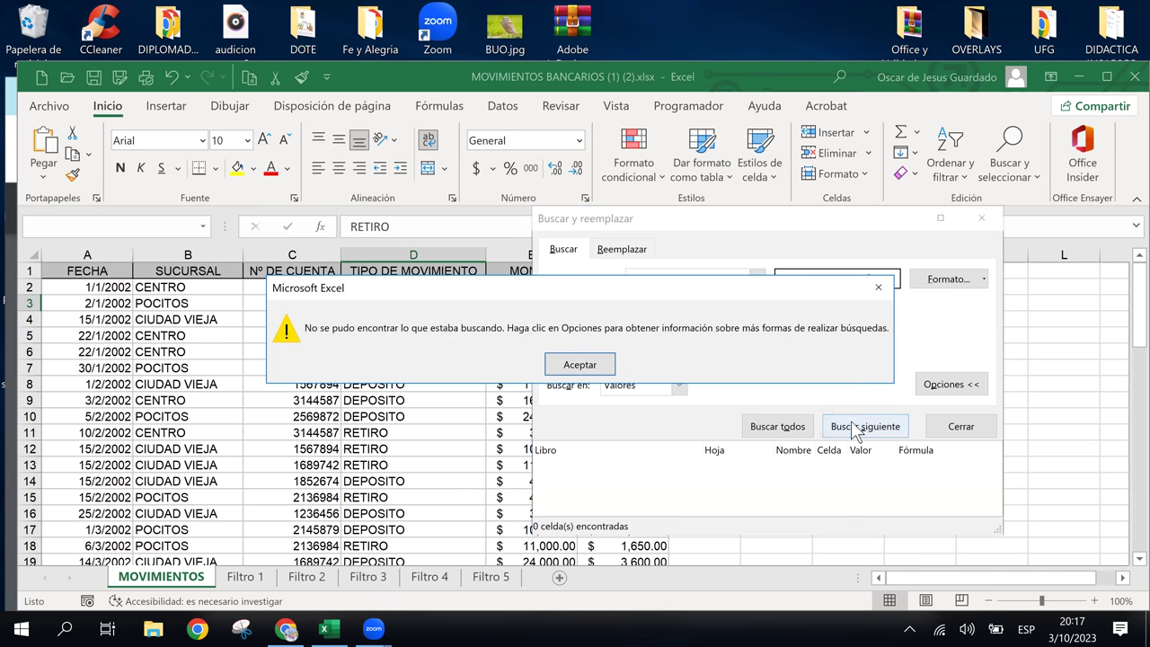
click(572, 363)
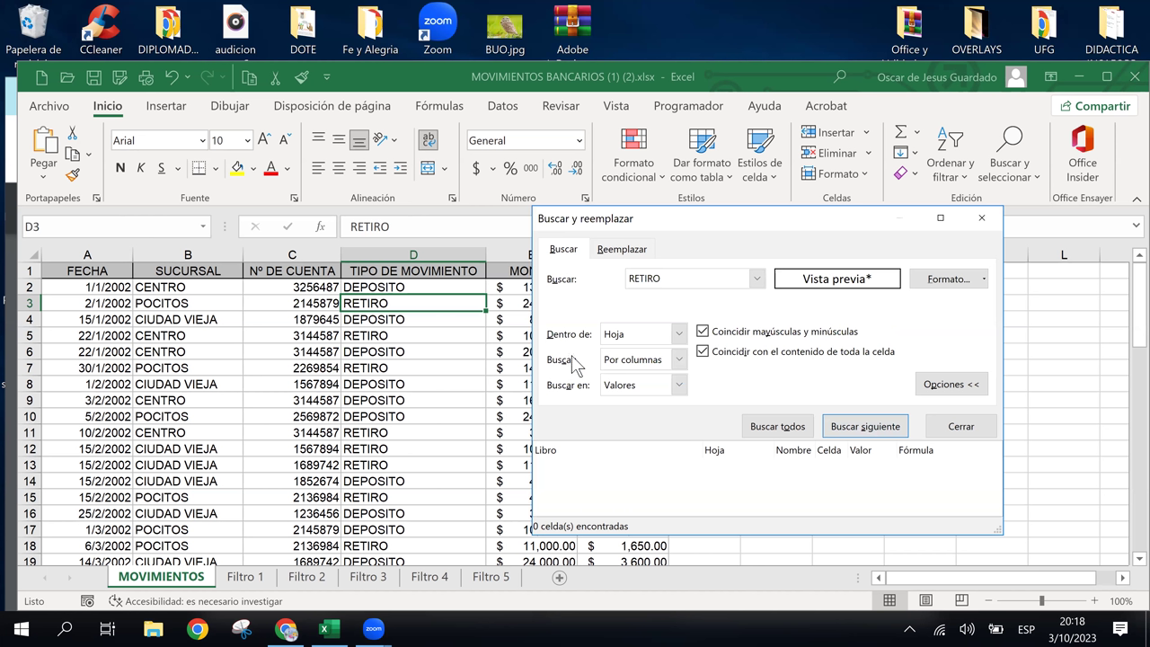
Step: Switch the search order to Por filas and search RETIRO again; still not found
click(632, 278)
click(869, 425)
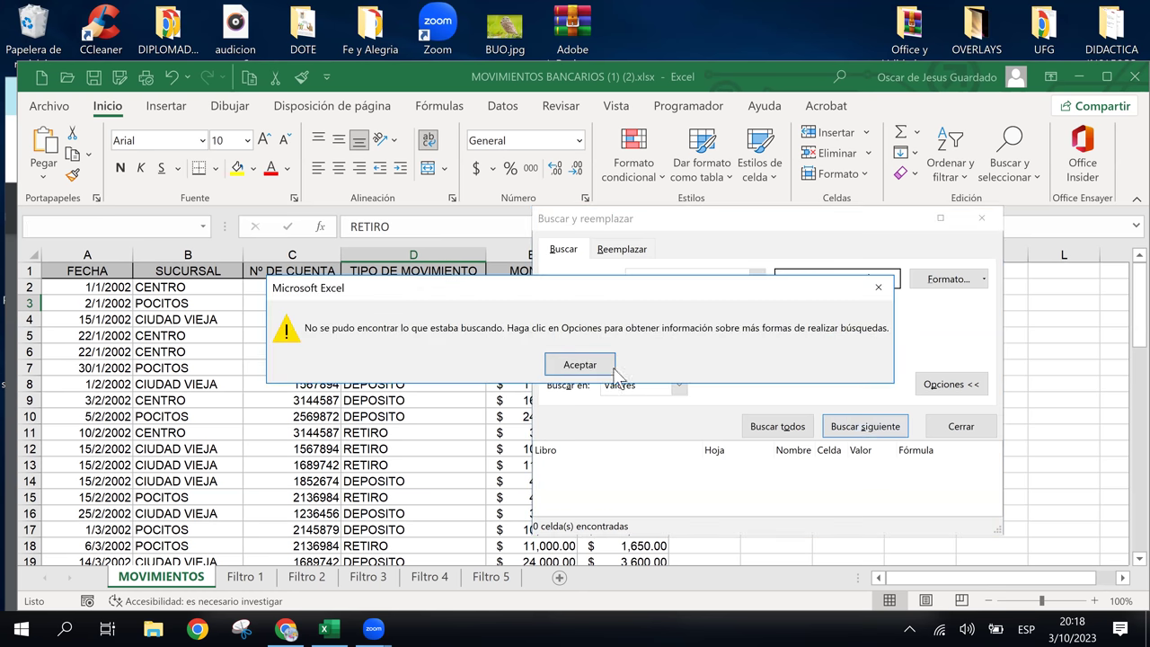
click(583, 362)
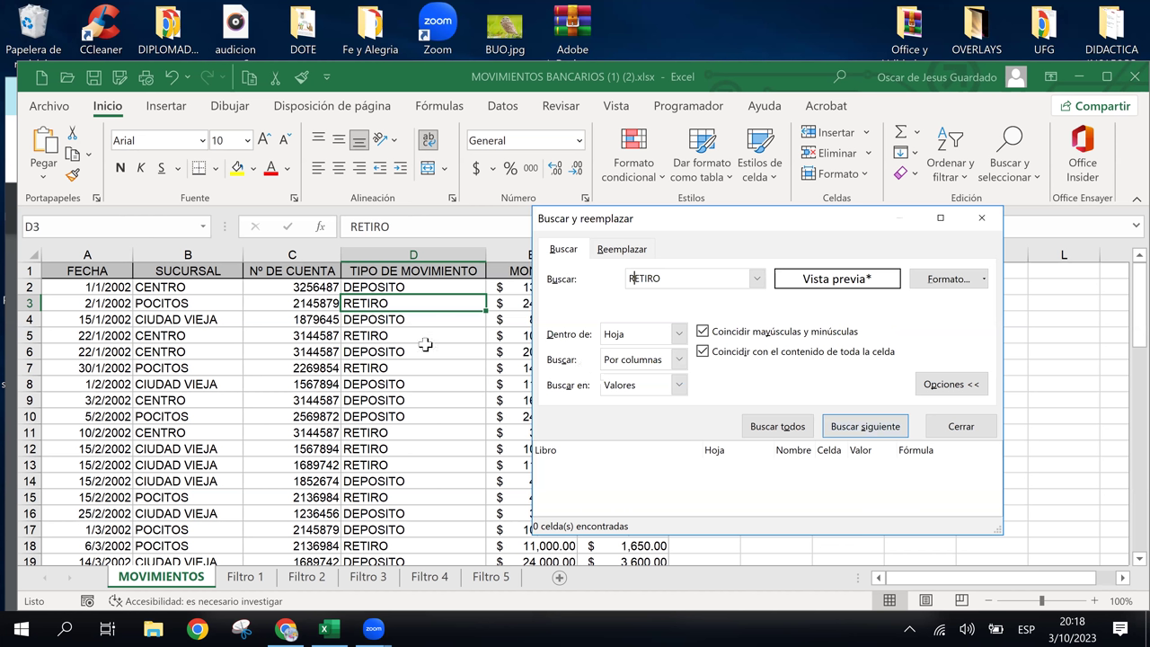
click(697, 279)
click(679, 336)
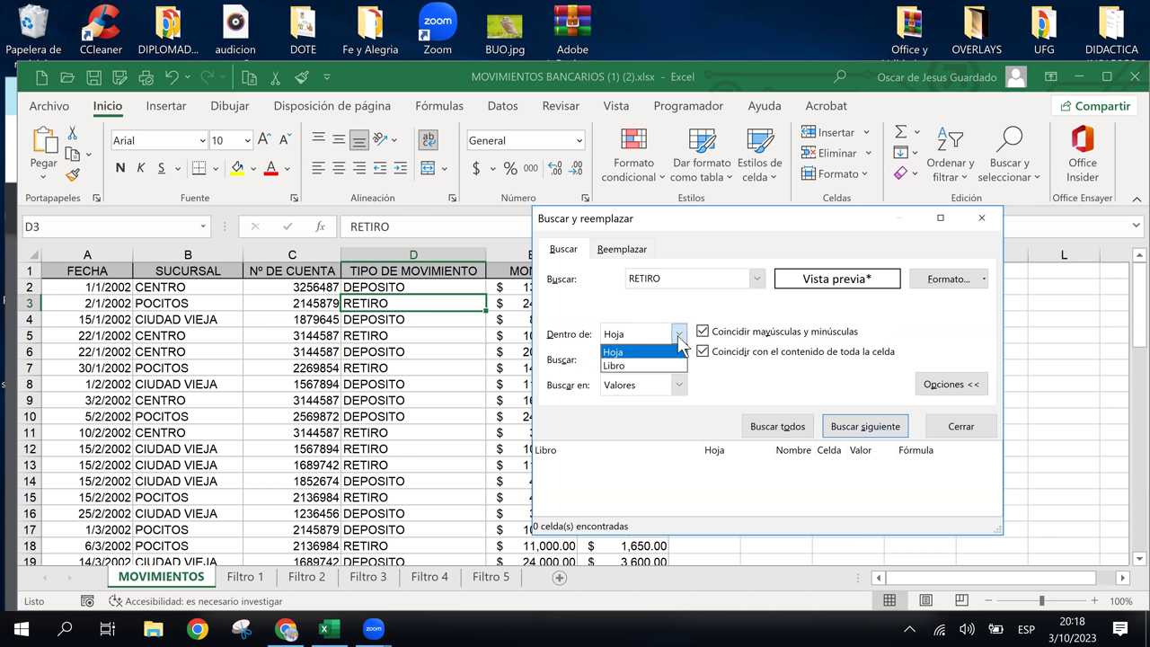
click(680, 335)
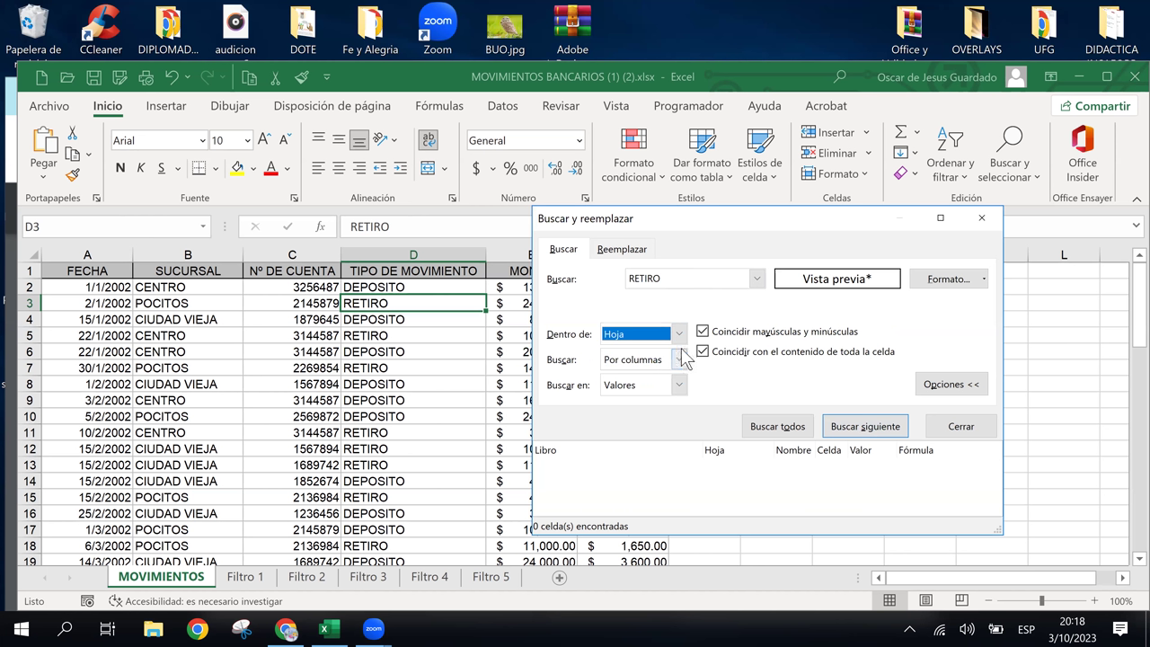
click(683, 360)
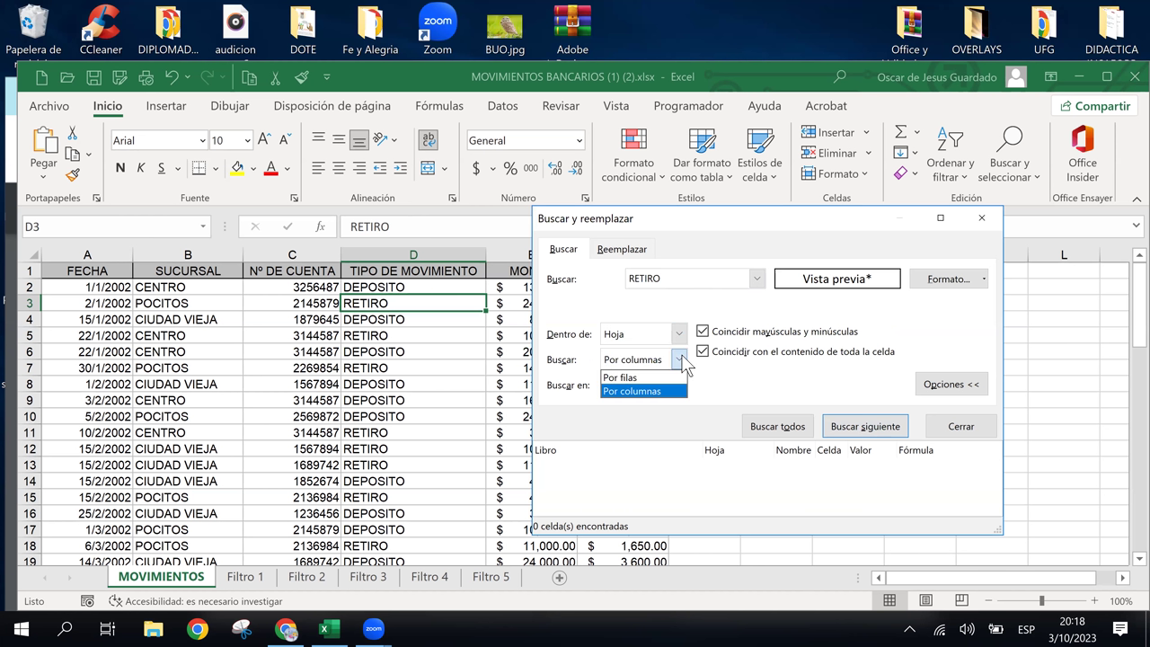
click(628, 377)
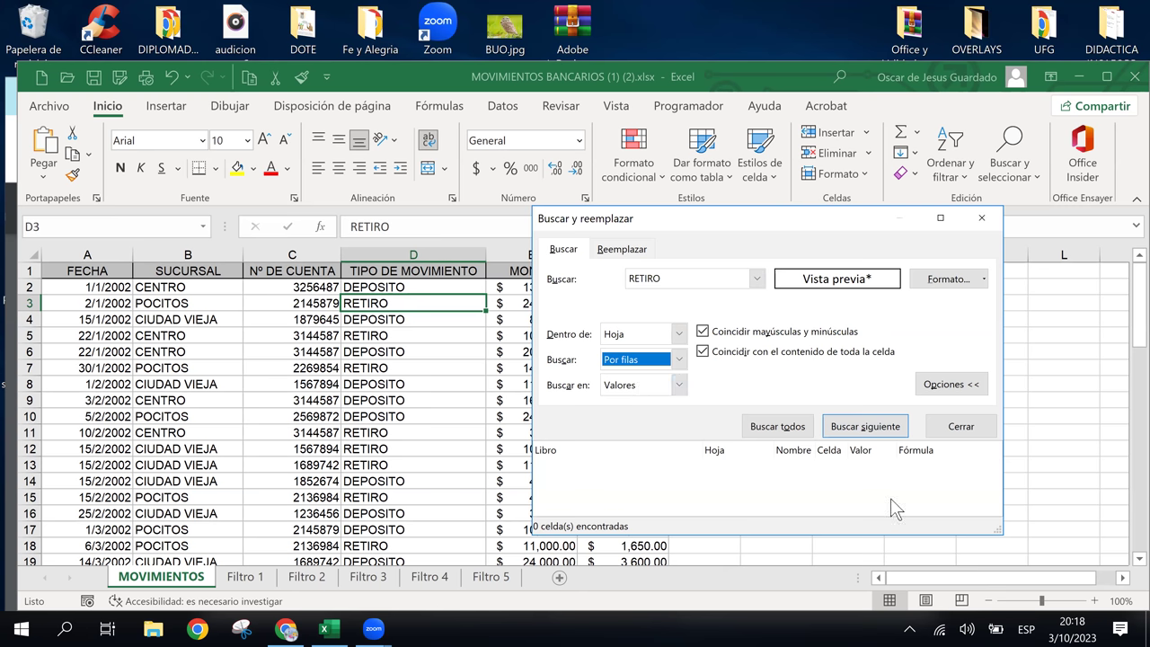
click(864, 427)
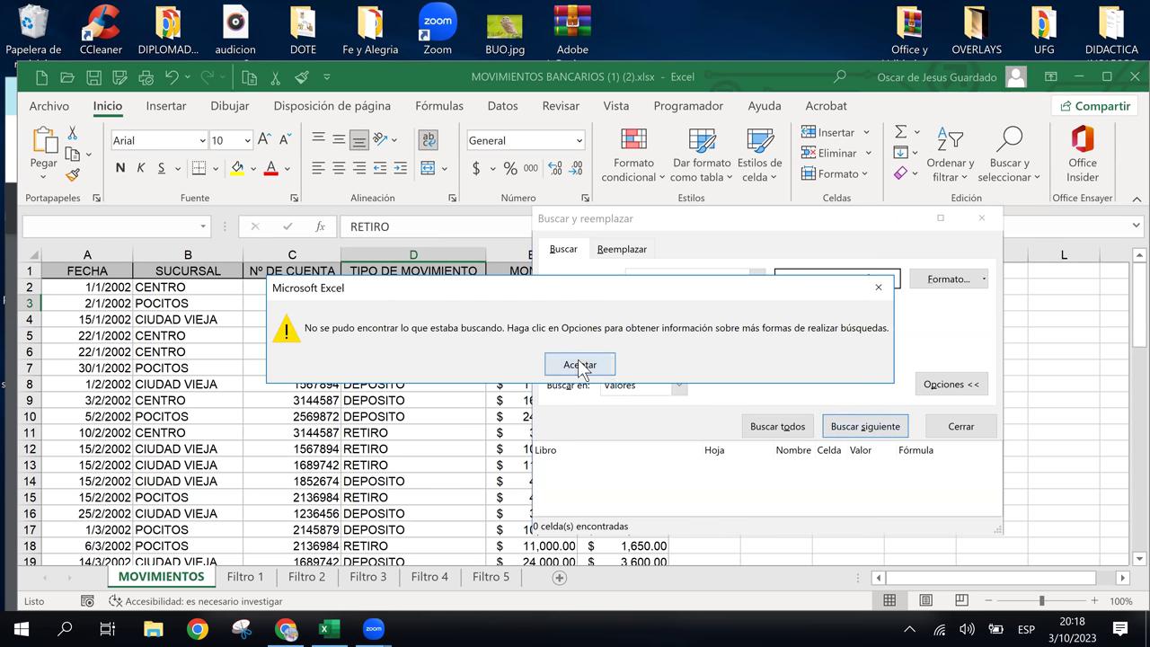
click(578, 363)
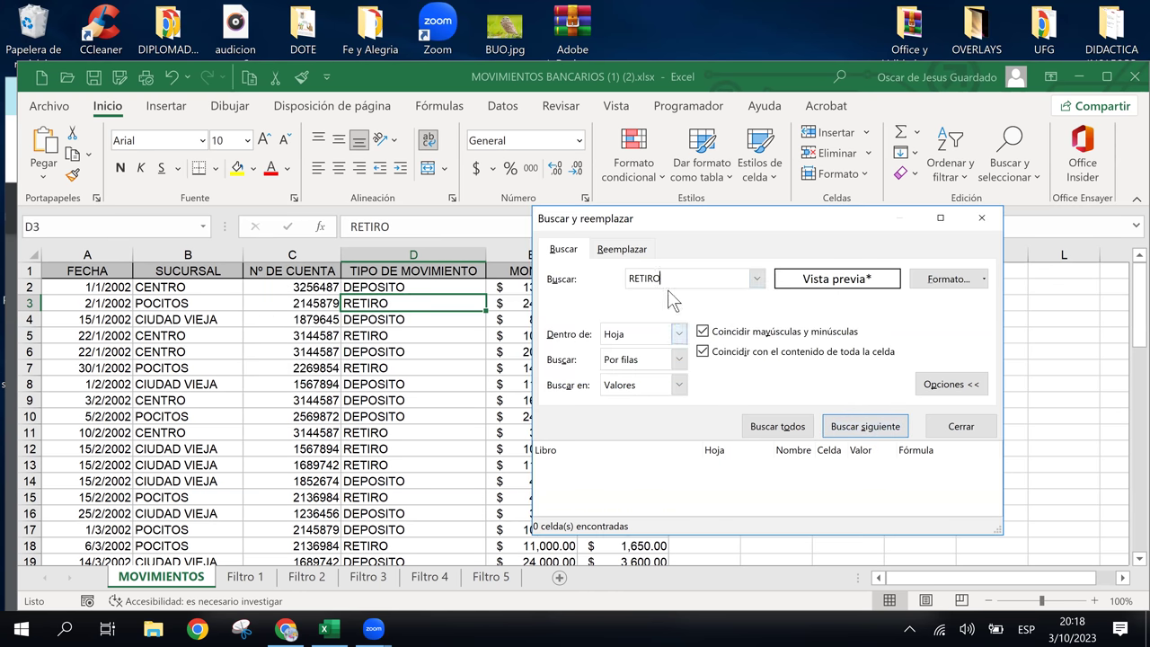
Step: Retype the term, uncheck whole-cell matching, toggle case matching off and back on, and search again
click(398, 270)
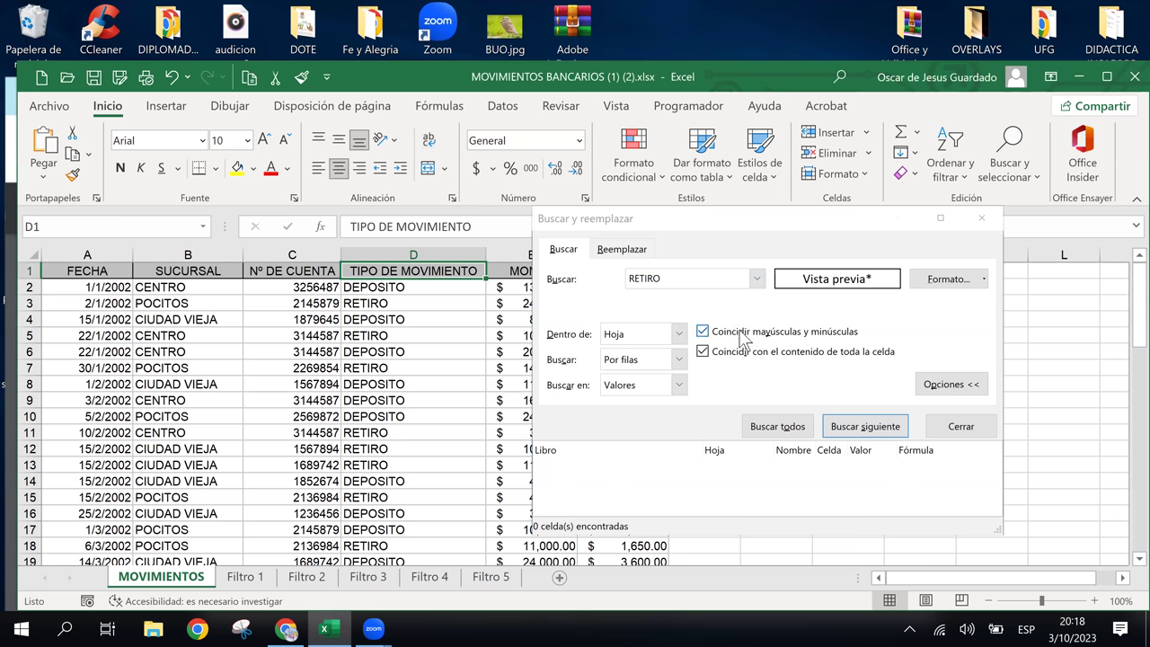
drag(680, 281, 541, 269)
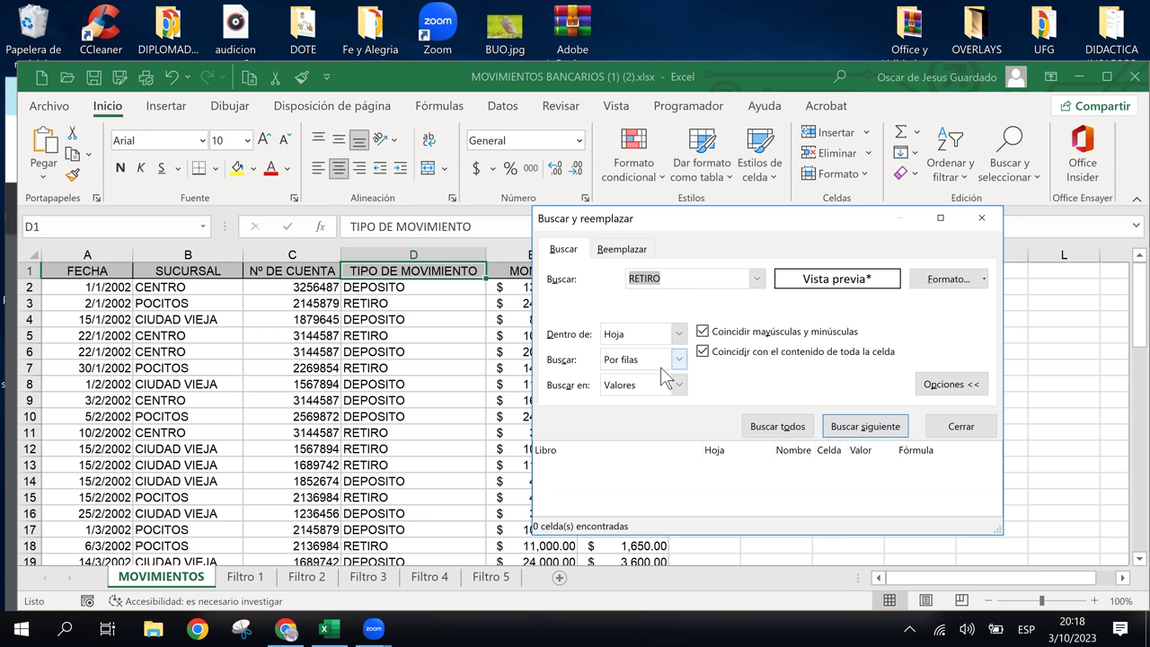
text(R)
click(703, 352)
click(718, 334)
click(777, 425)
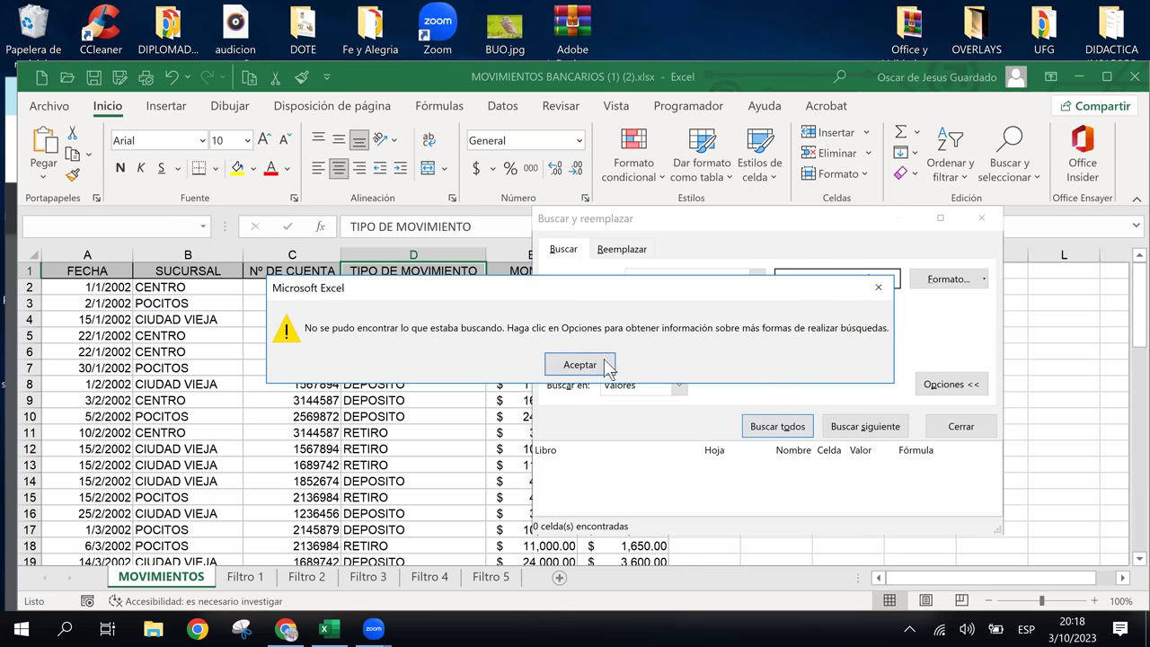
click(606, 364)
click(732, 331)
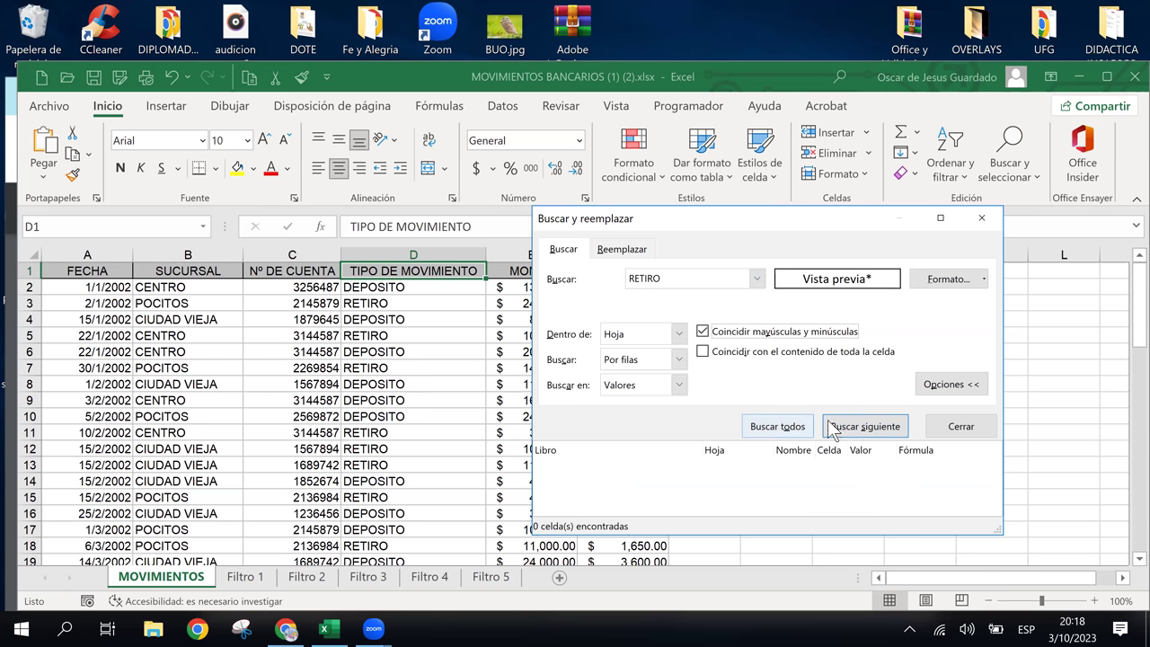
click(844, 433)
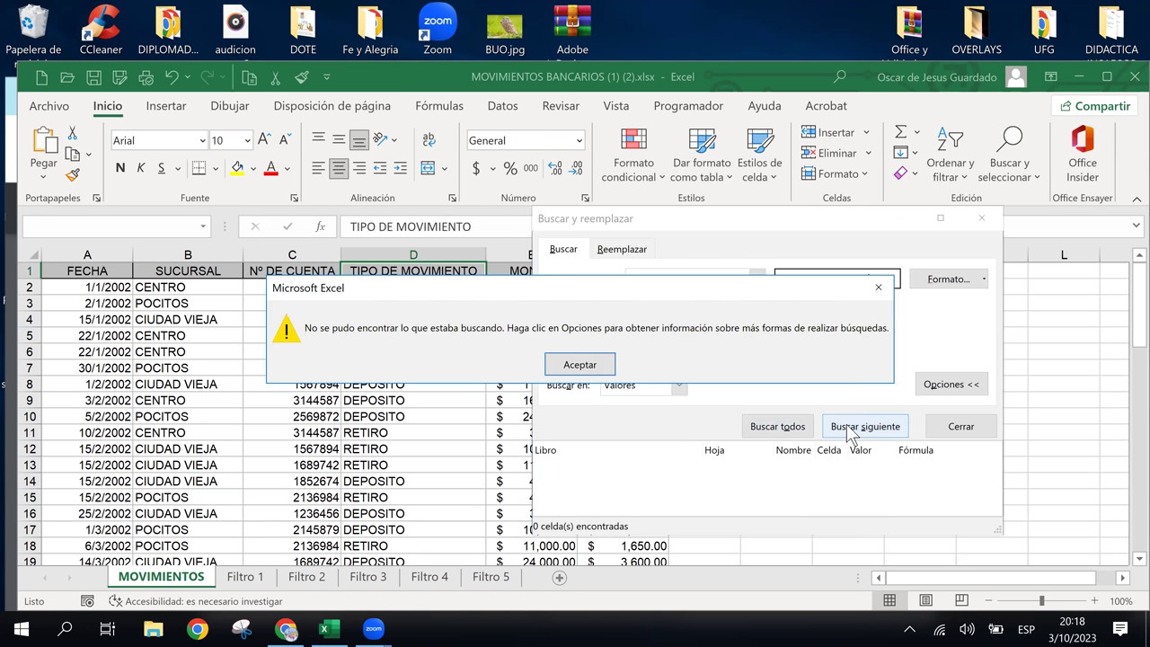
click(875, 288)
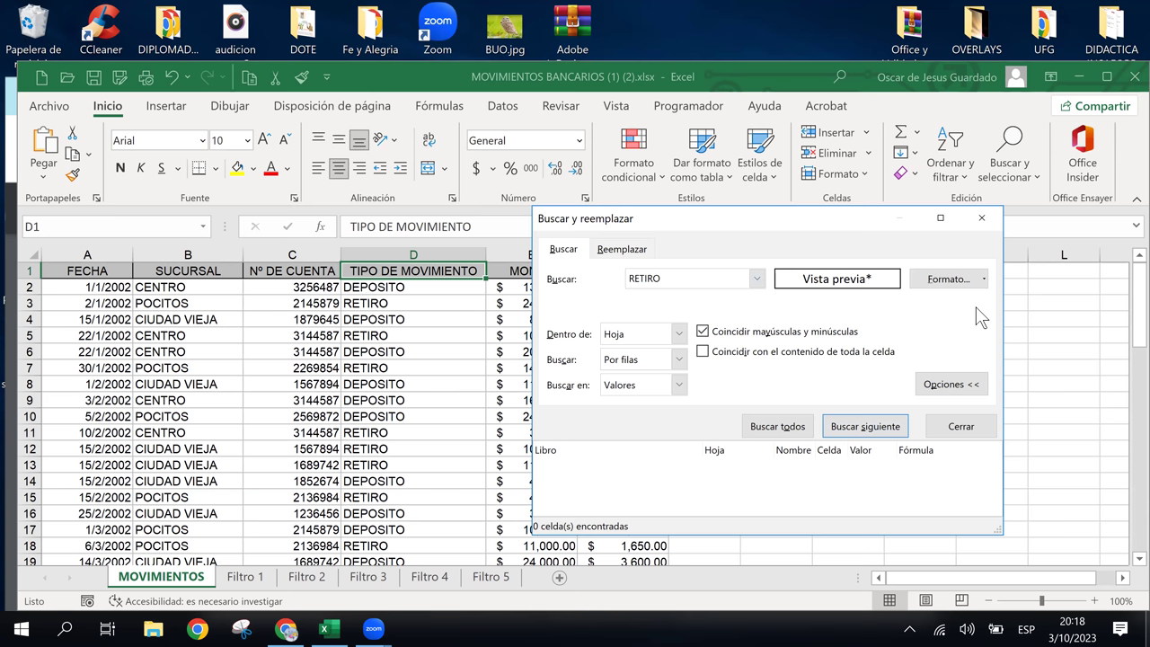
click(378, 292)
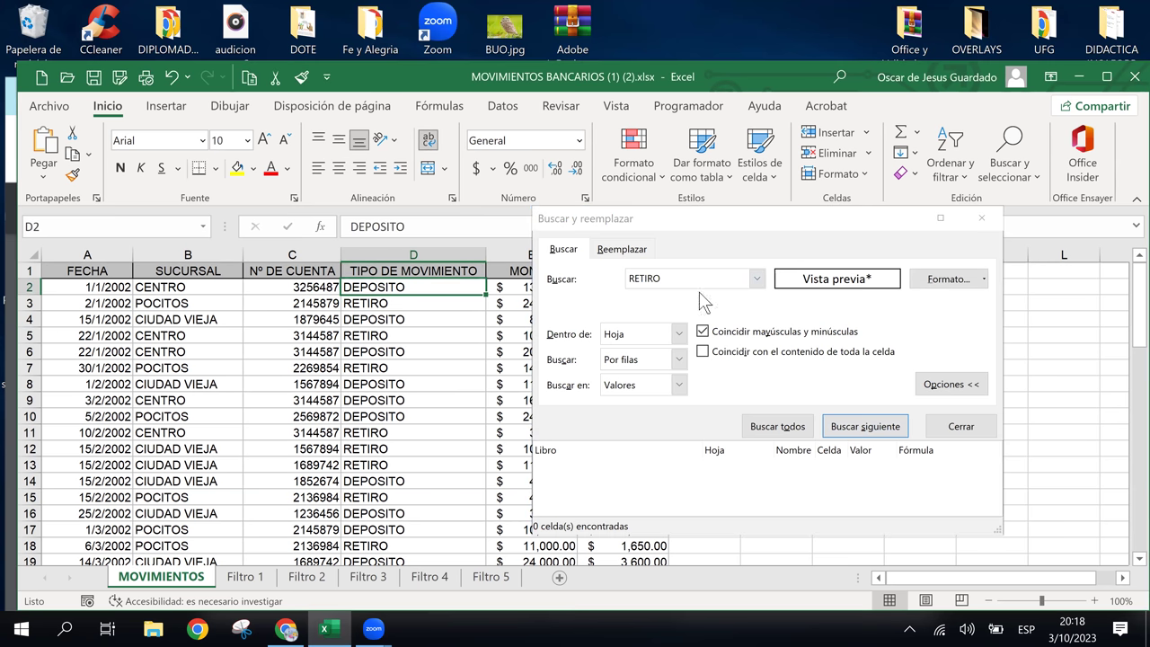
Step: Search for DEPOSITO going Por columnas; no cells are found
double_click(652, 278)
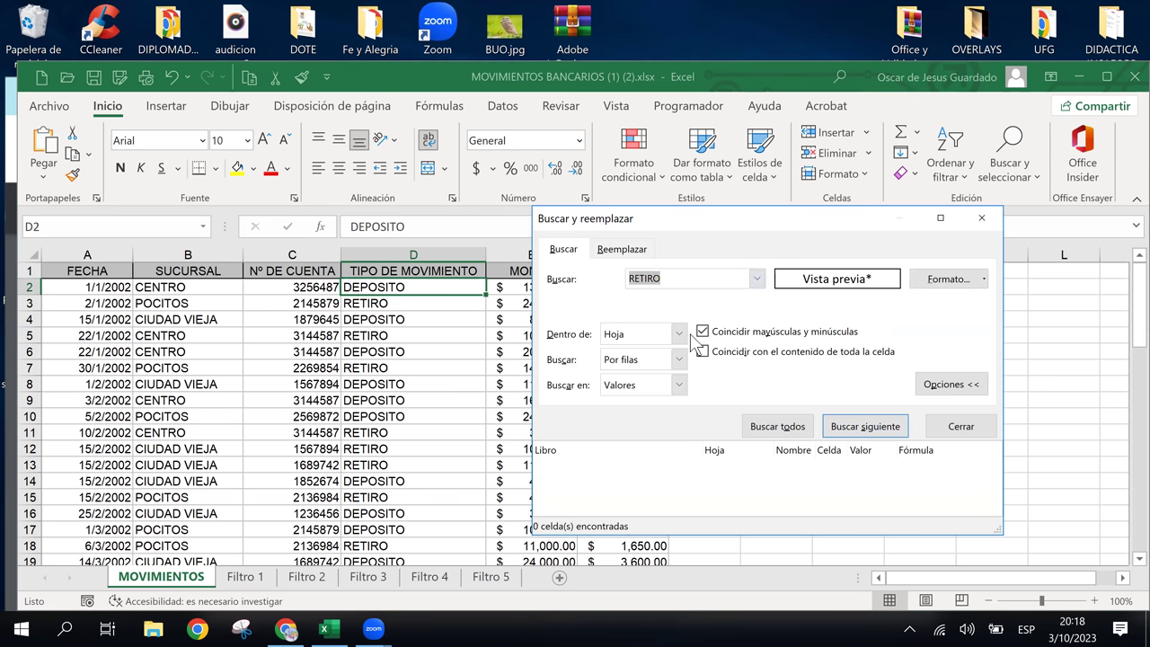
text(DEPOSI)
click(678, 360)
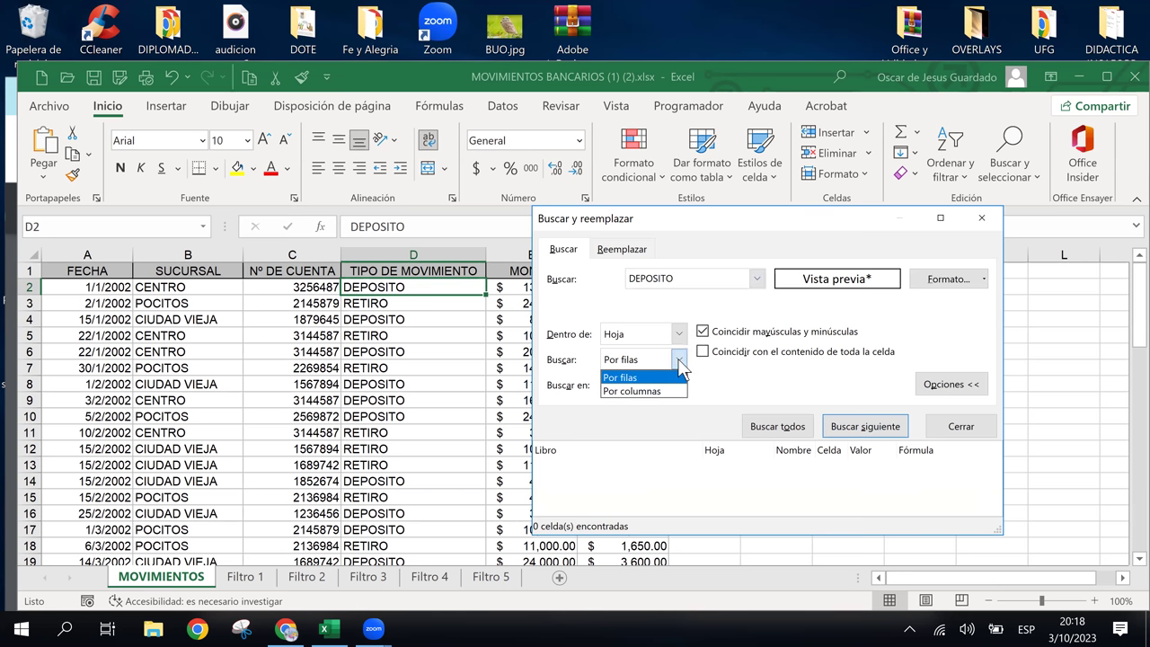
click(632, 390)
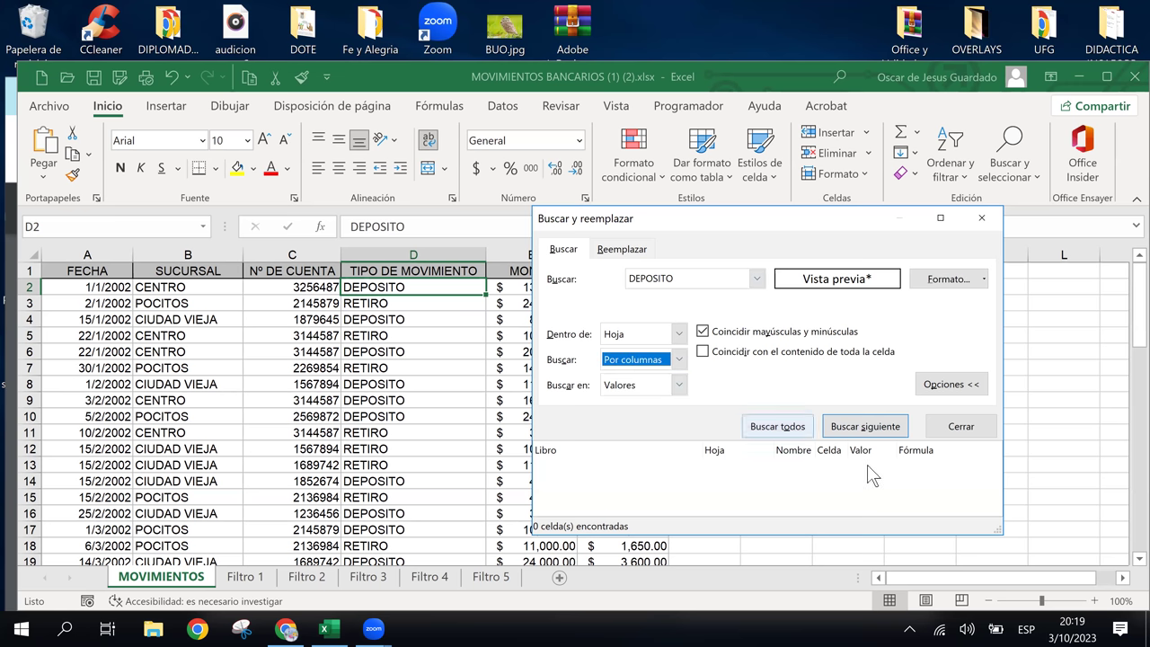
click(790, 428)
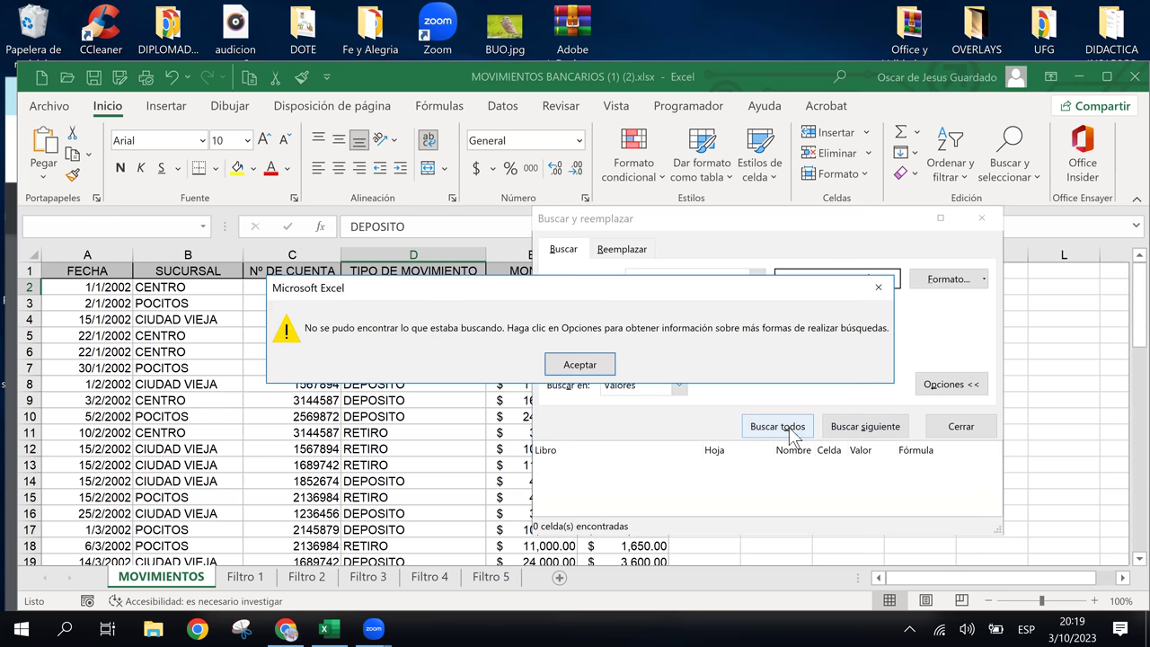
click(559, 370)
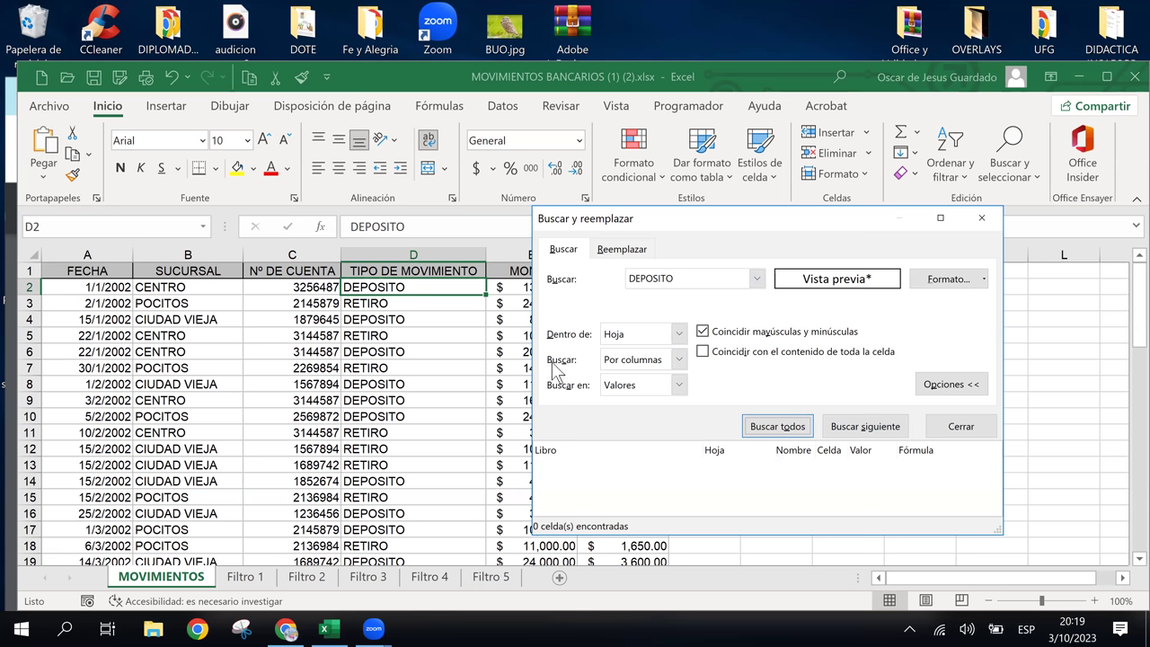
Step: Retry DEPOSITO, including a quoted version, with Buscar todos and Buscar siguiente; still nothing found
click(433, 270)
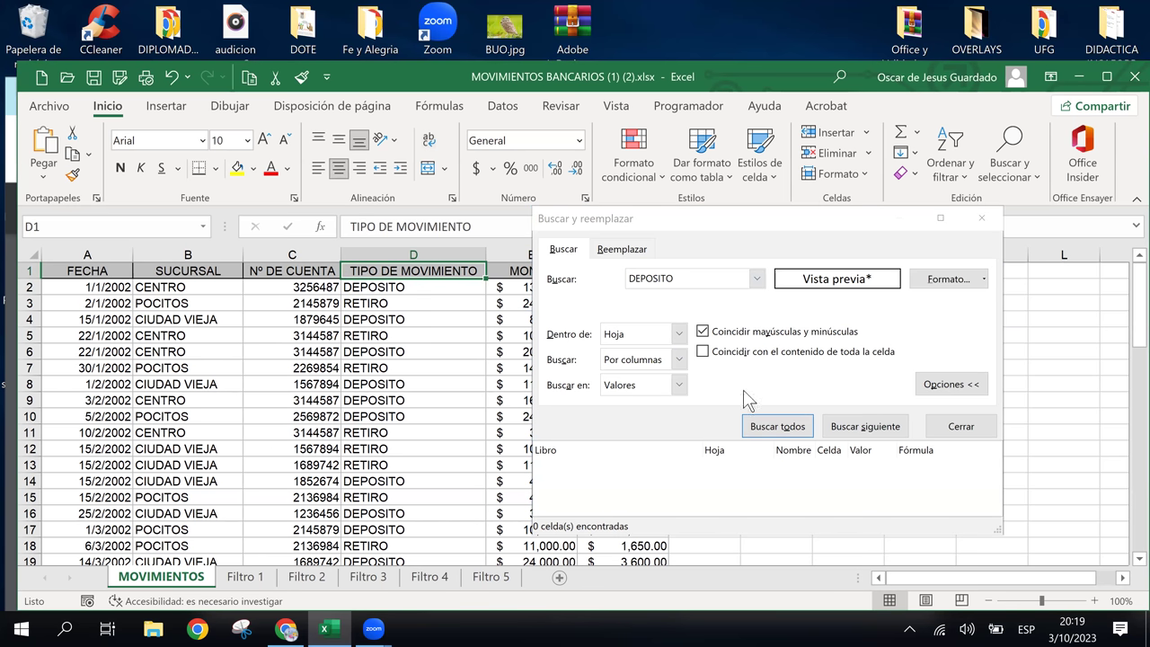
click(927, 476)
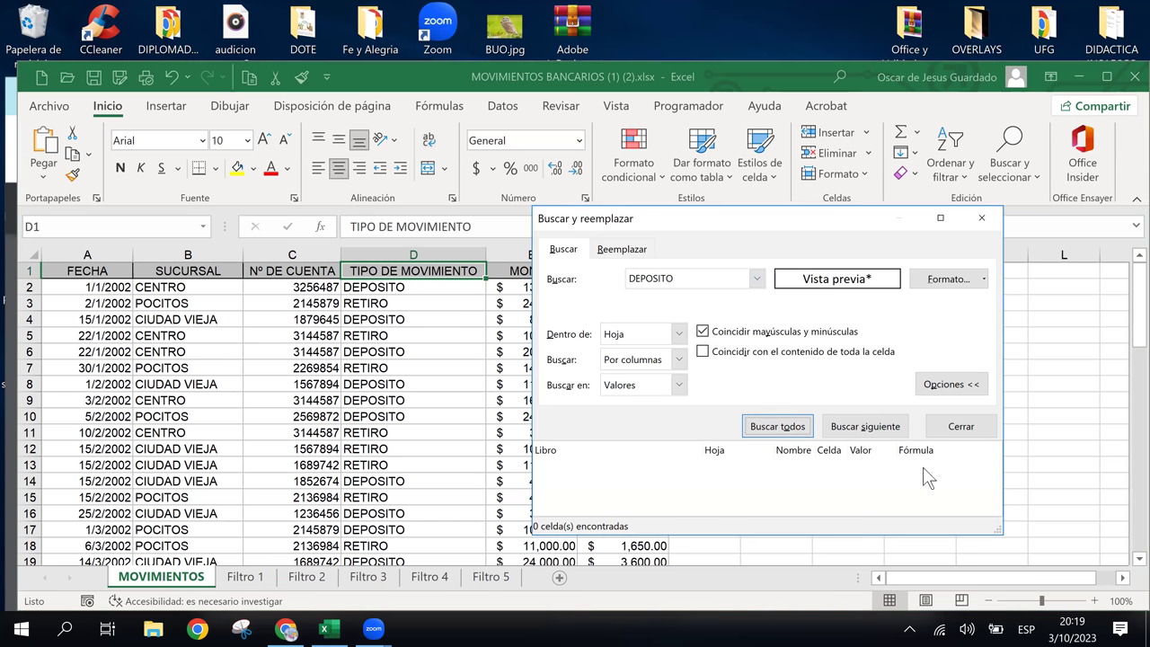
click(774, 429)
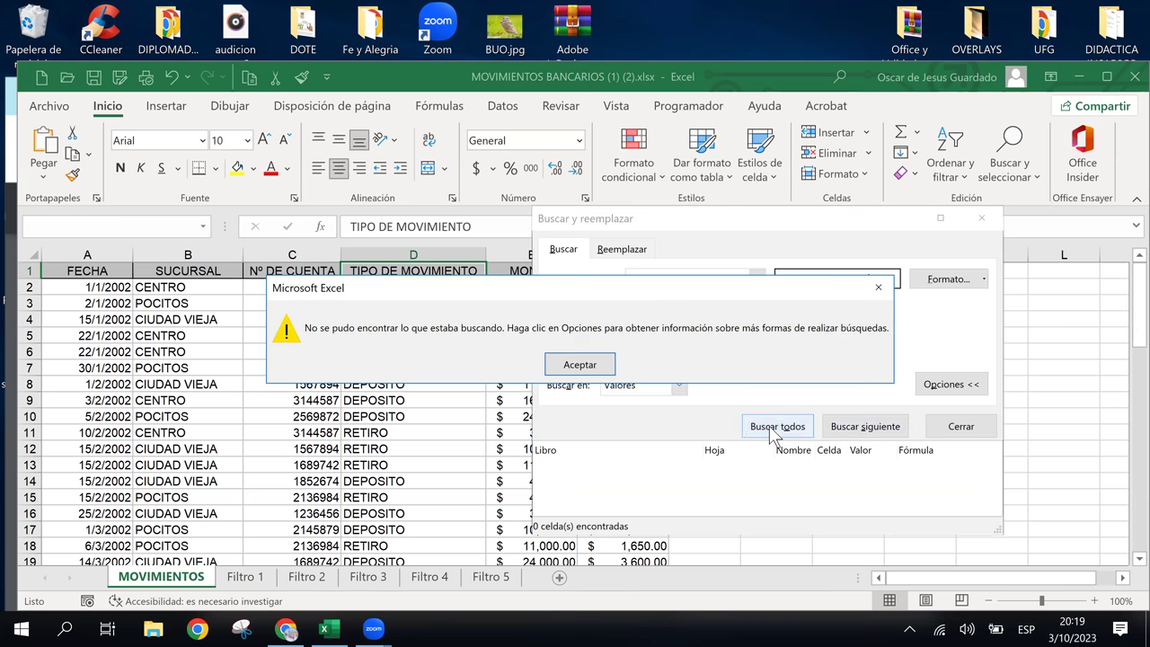
click(583, 366)
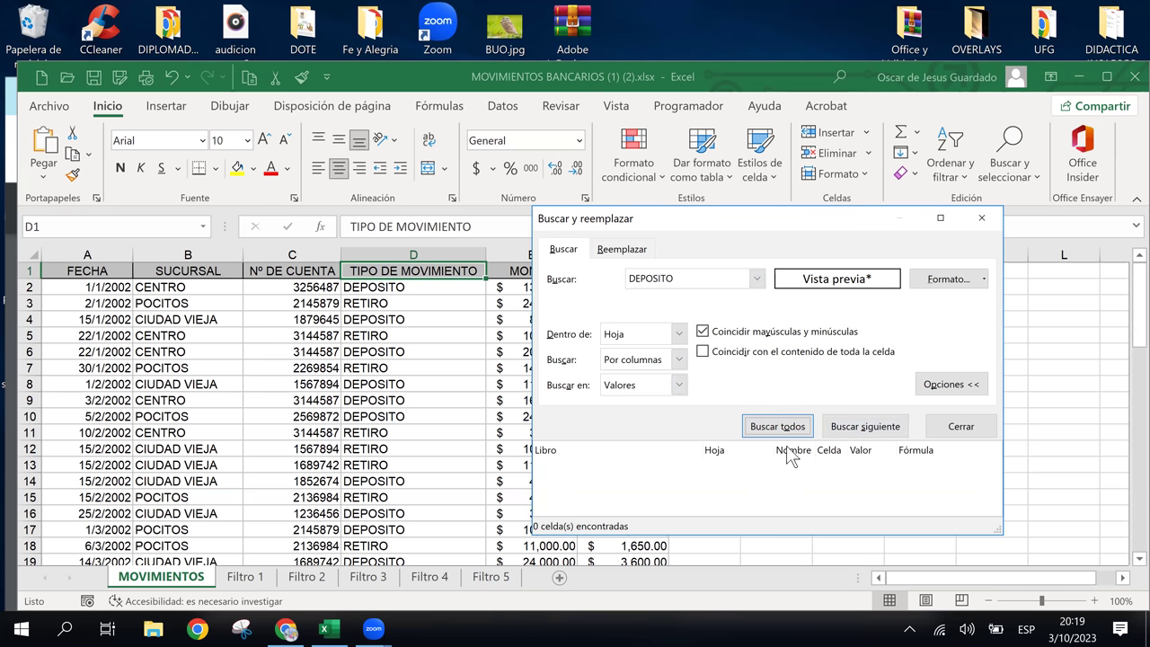
click(844, 429)
click(582, 365)
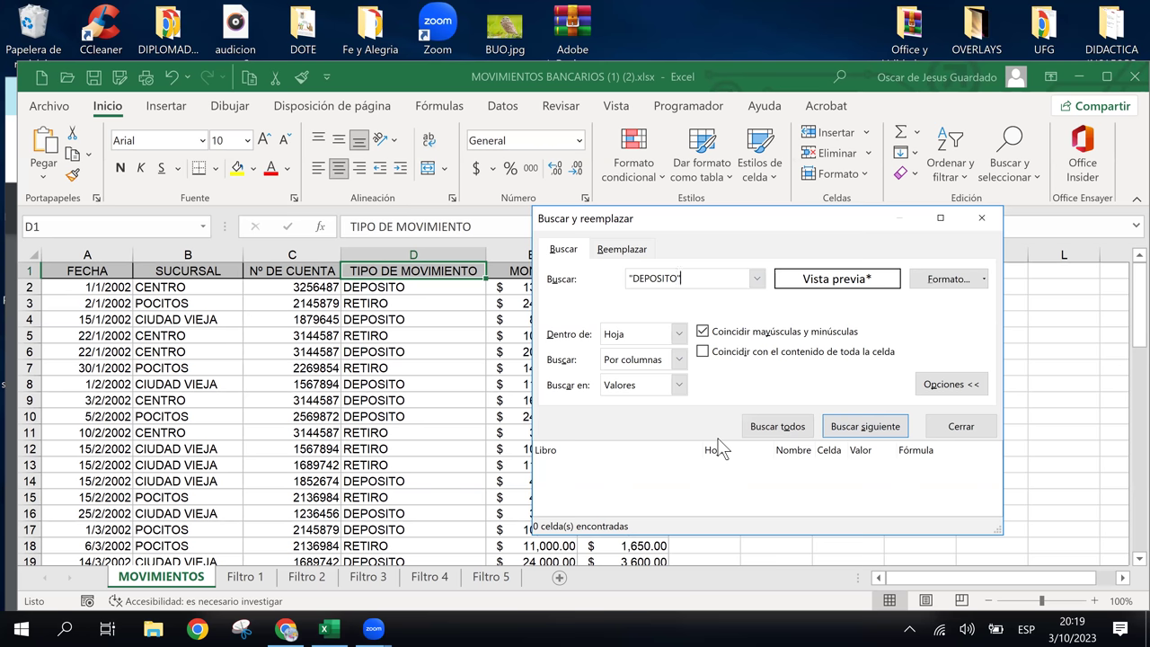
click(787, 431)
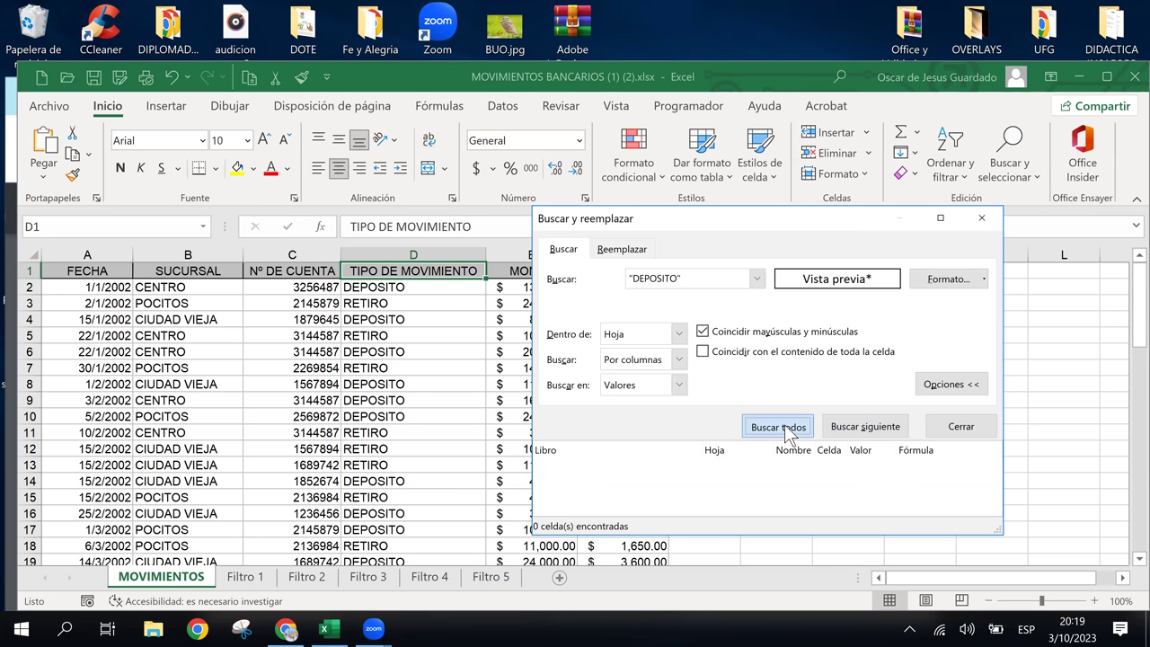
click(579, 366)
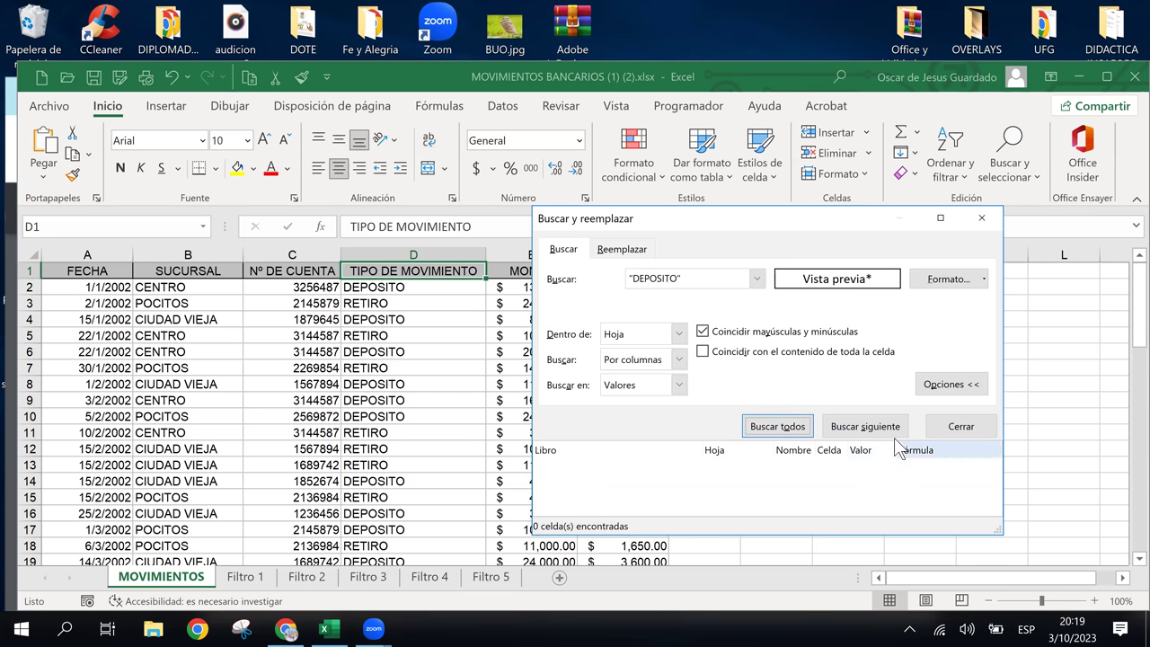
click(878, 427)
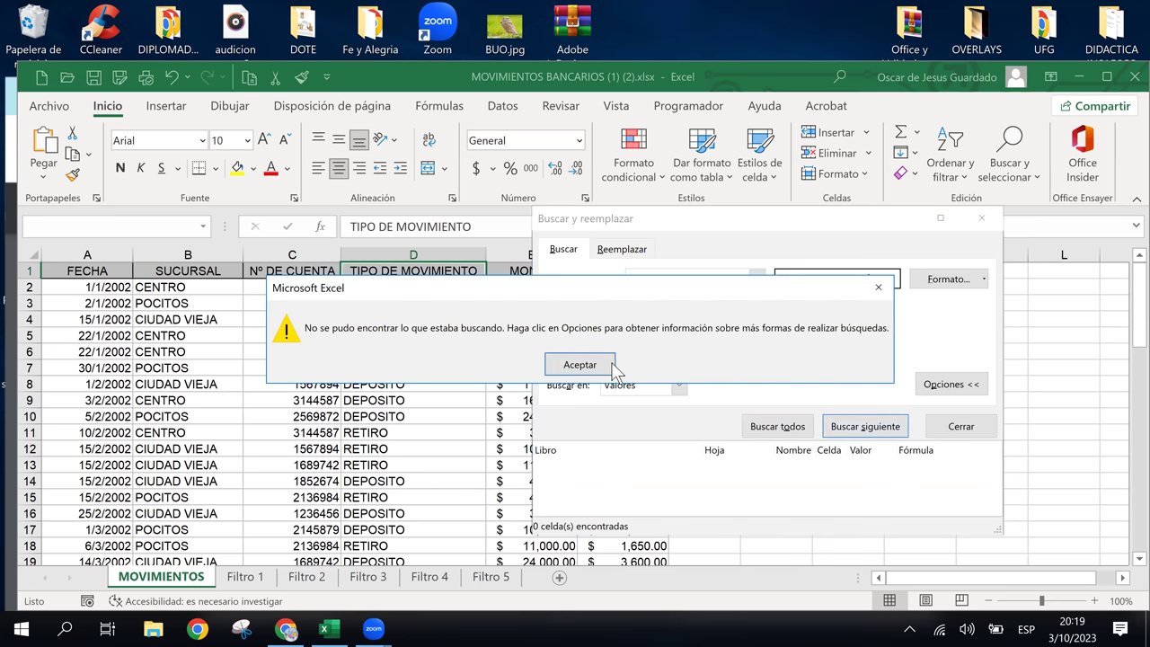
click(609, 365)
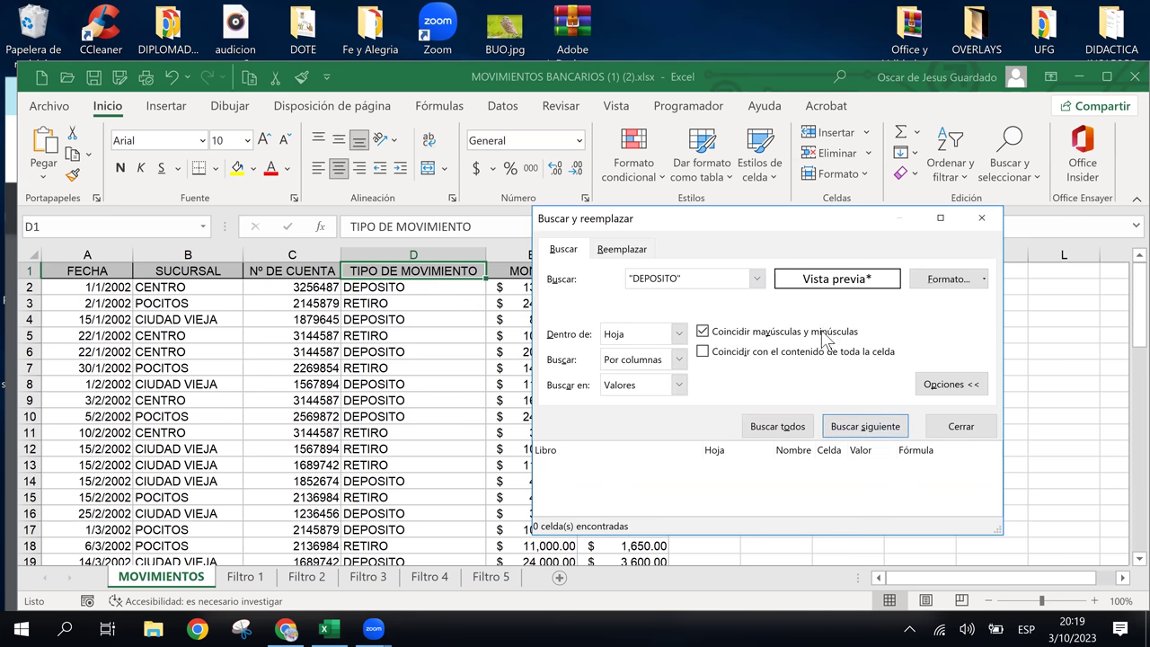
Step: Replace the term with POCITOS and run Buscar todos; nothing is found
click(411, 319)
click(708, 222)
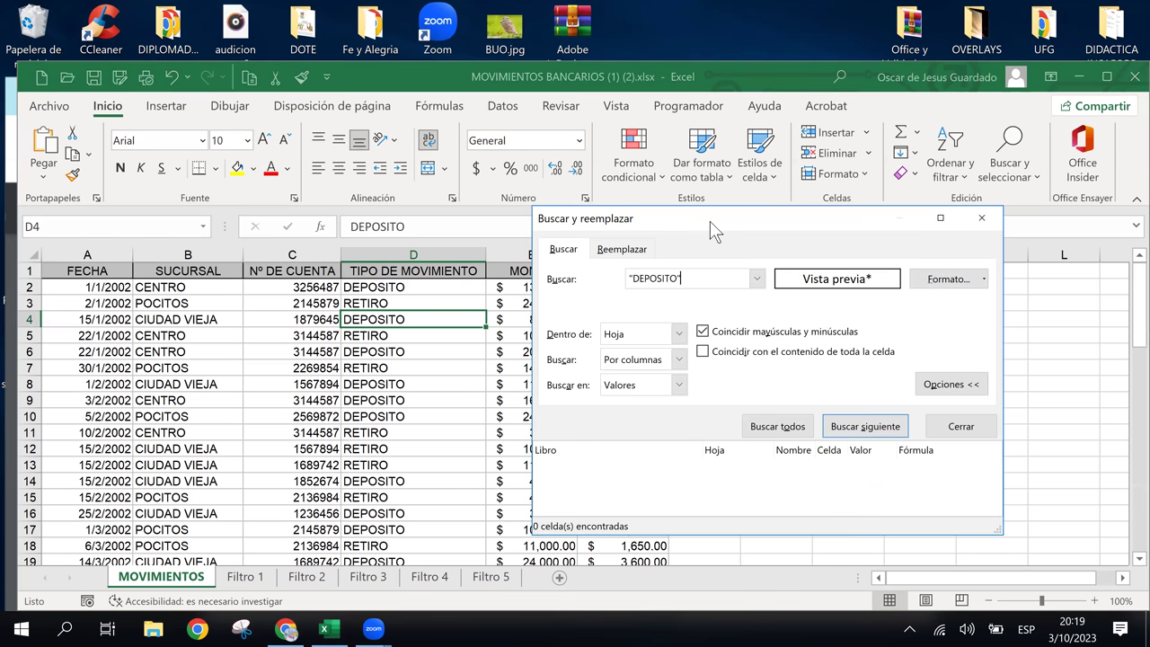
drag(709, 221, 692, 229)
drag(681, 287, 577, 280)
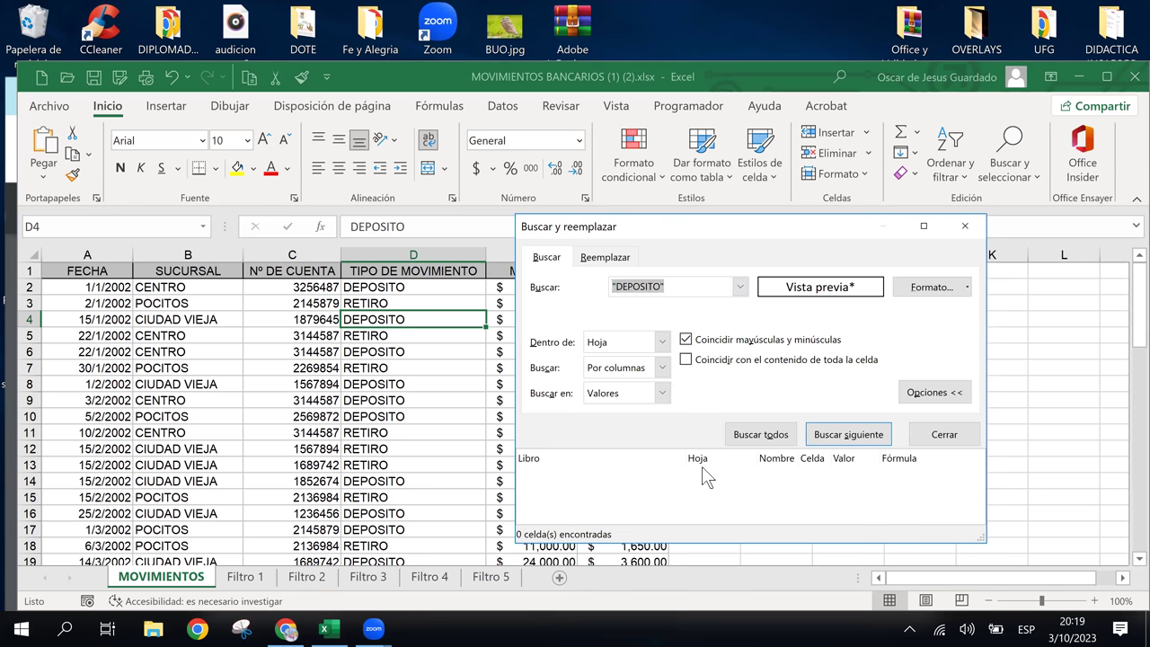
text(P)
click(188, 269)
click(203, 289)
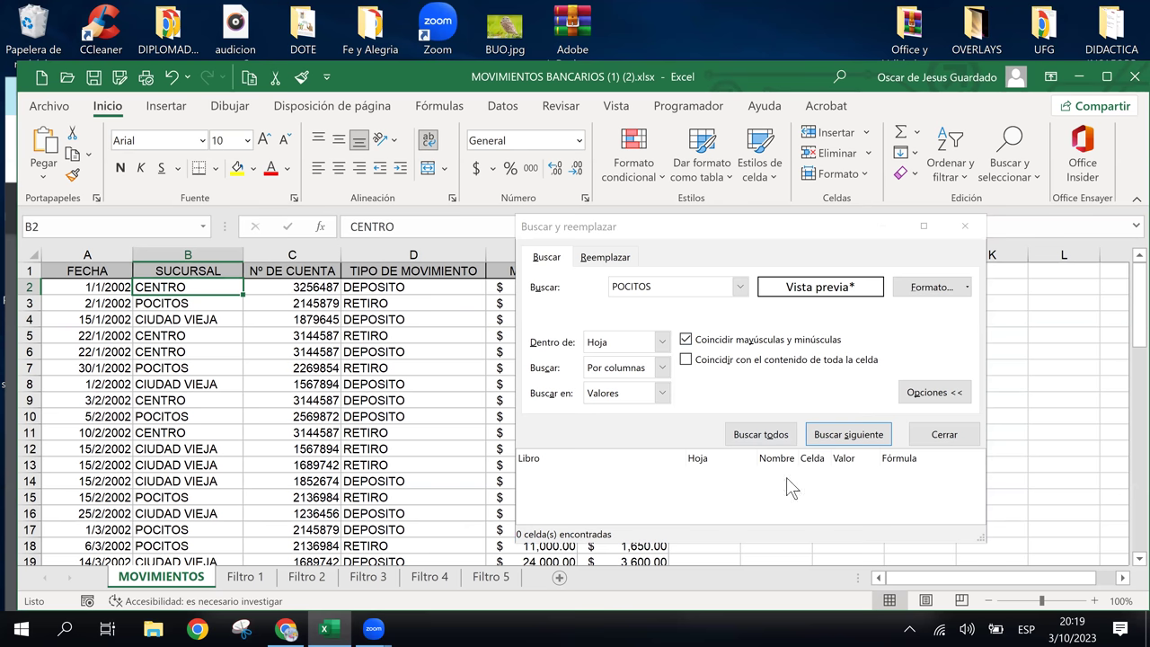
click(761, 435)
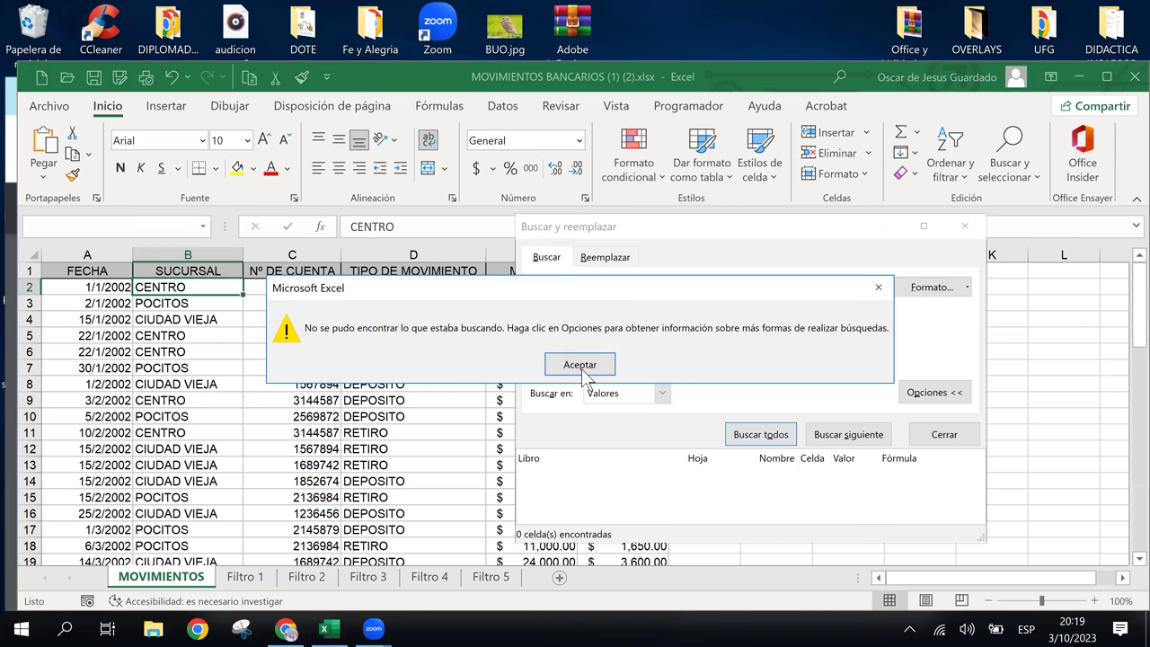
click(579, 363)
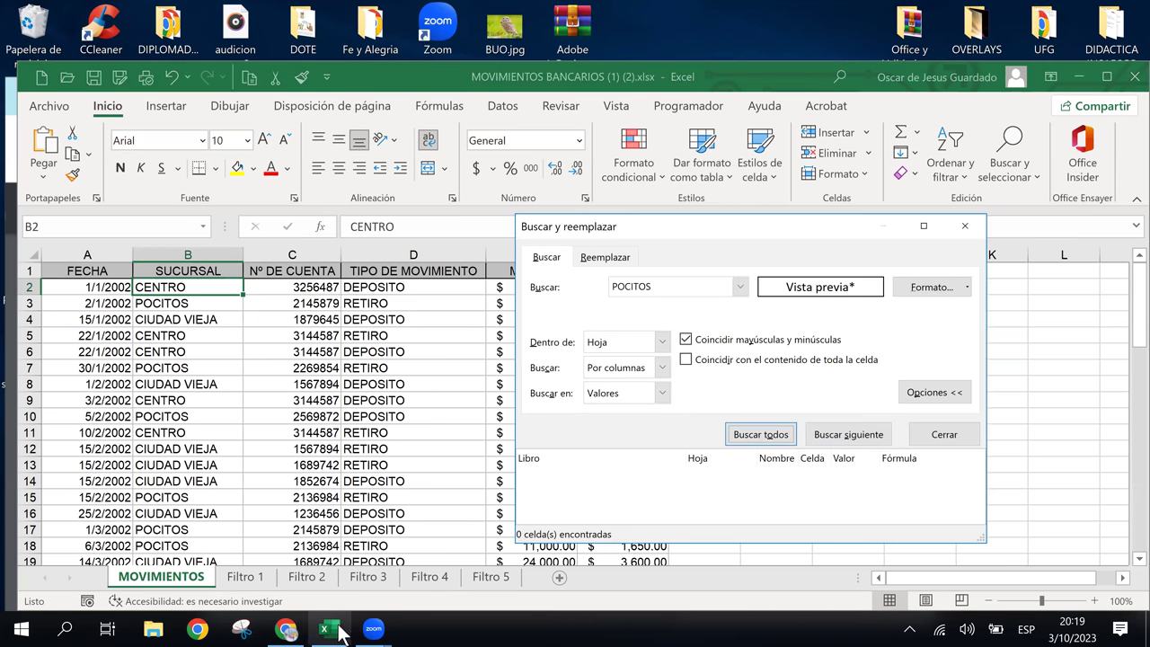
Step: Scroll the manual PDF to Figura 57 and the 'Dentro de' explanation of advanced search options
click(286, 632)
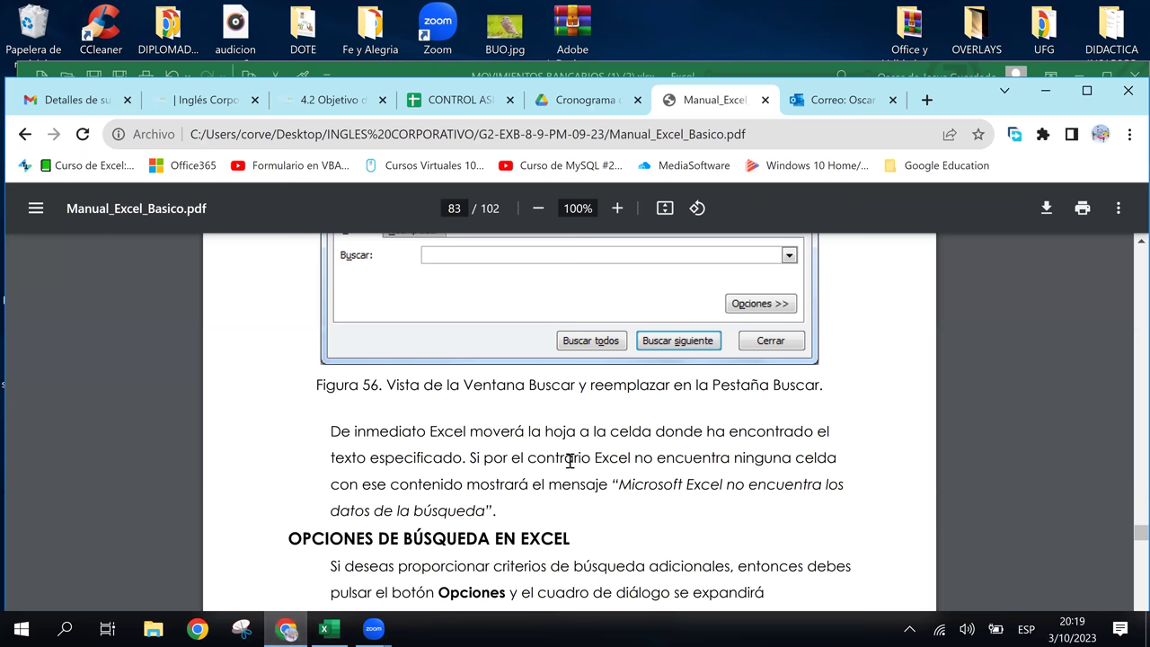
scroll(569, 461, down, 1)
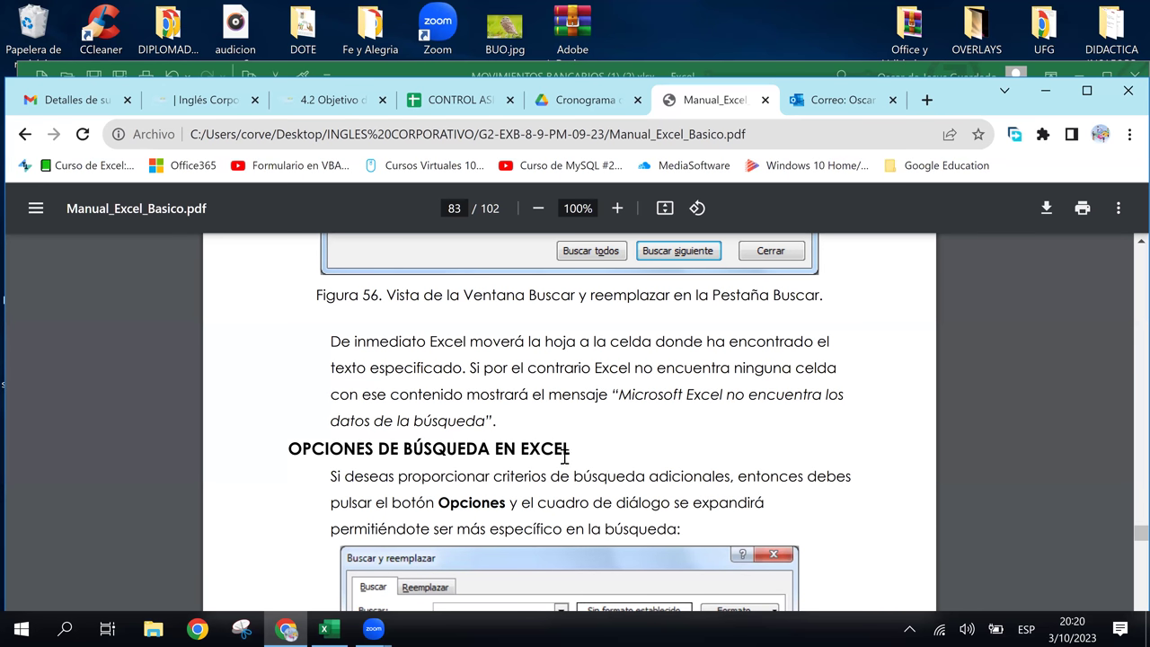
scroll(564, 454, down, 2)
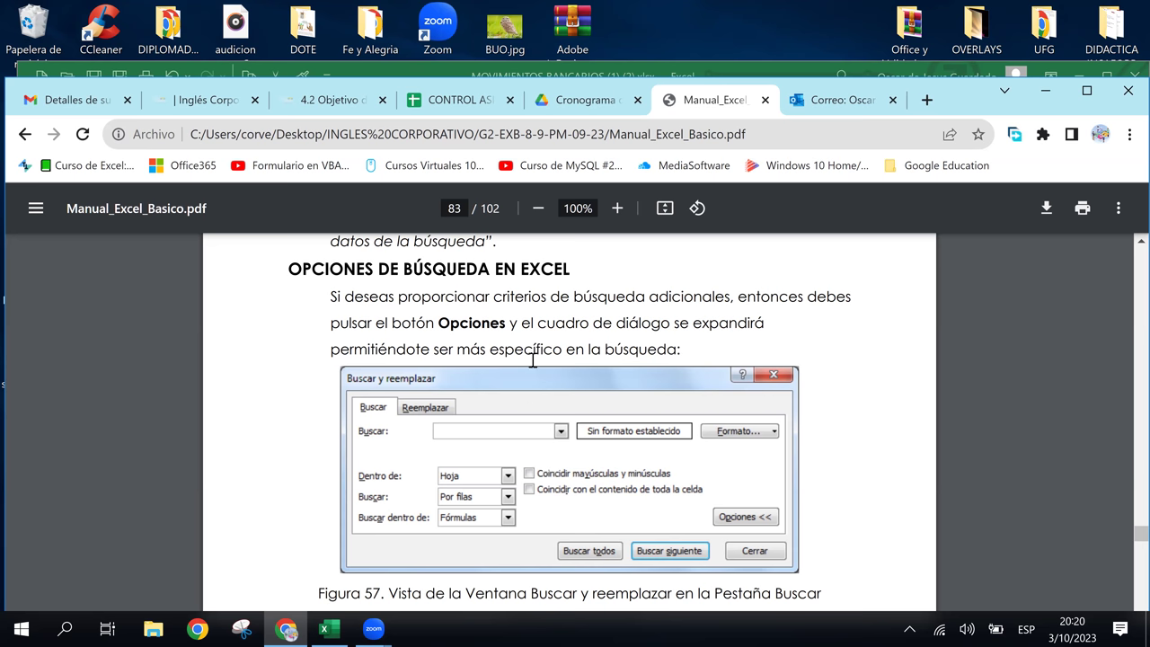
scroll(578, 463, down, 1)
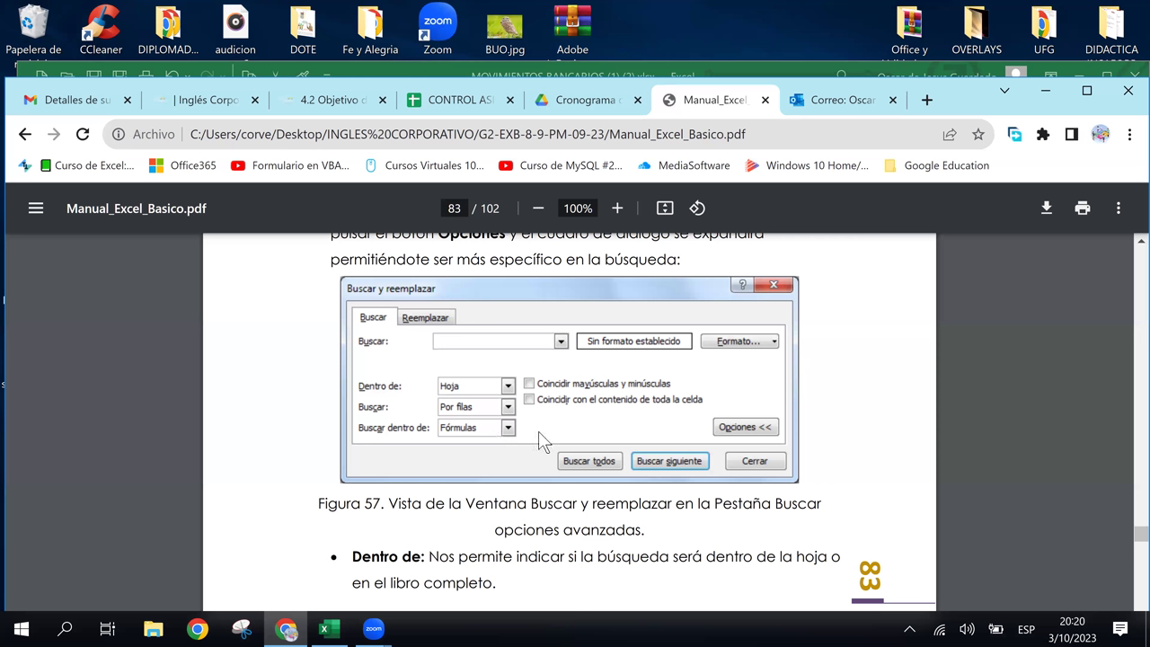
Step: Set Buscar en to Fórmulas and list all POCITOS matches; none are found
click(325, 628)
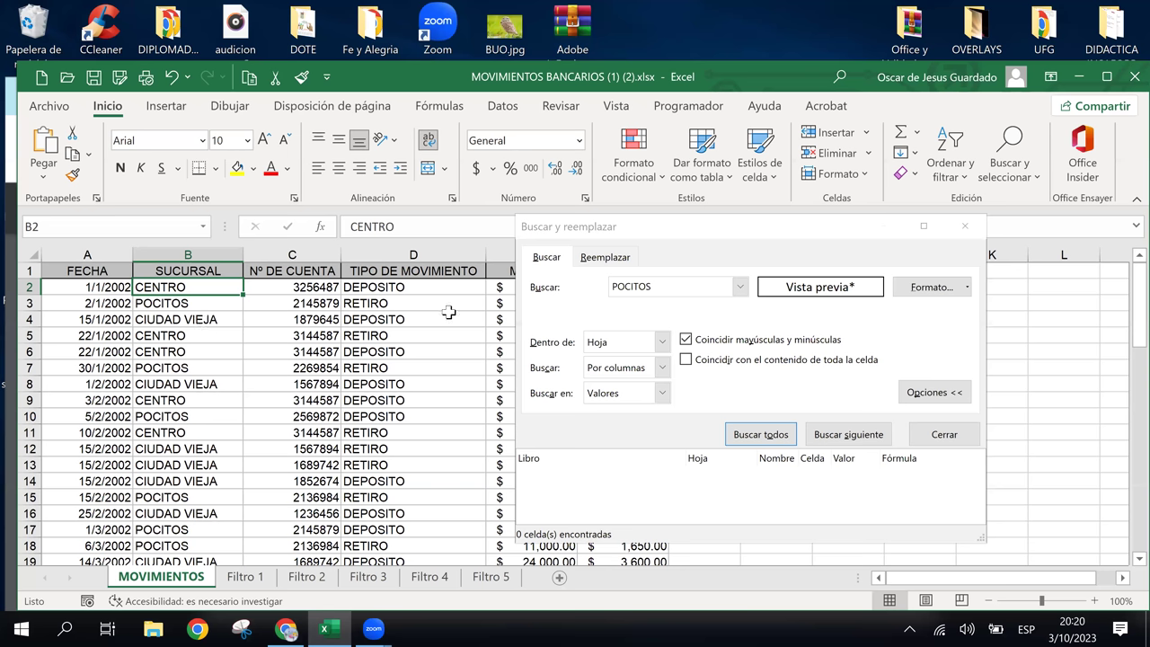
click(660, 393)
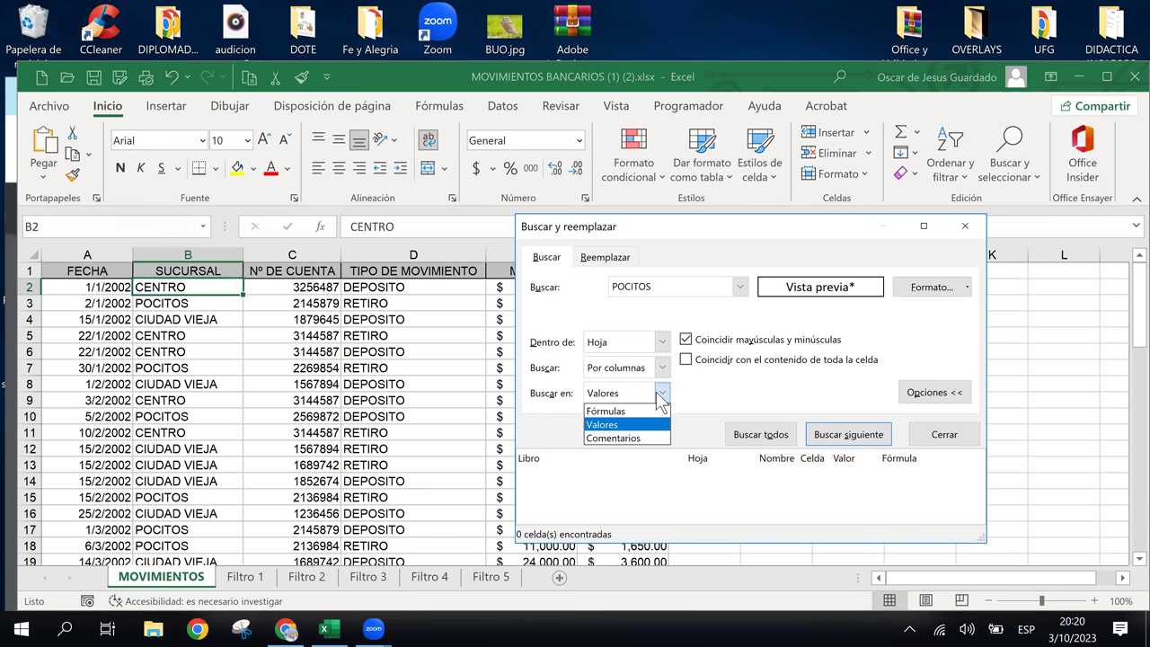
click(609, 410)
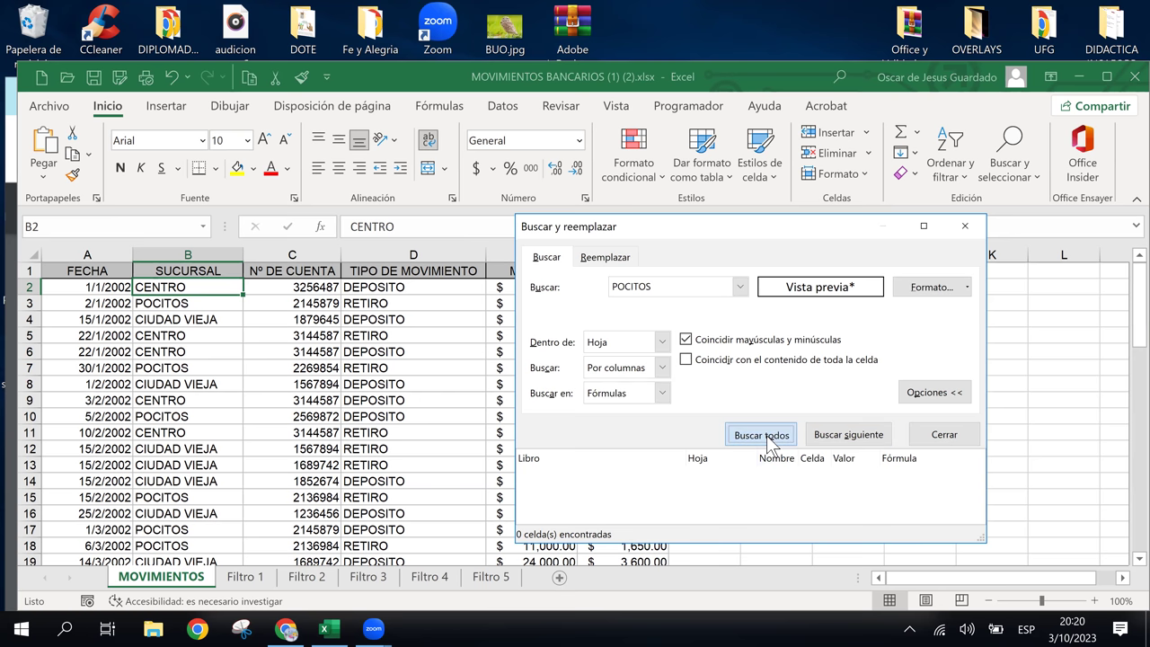
click(764, 435)
click(595, 369)
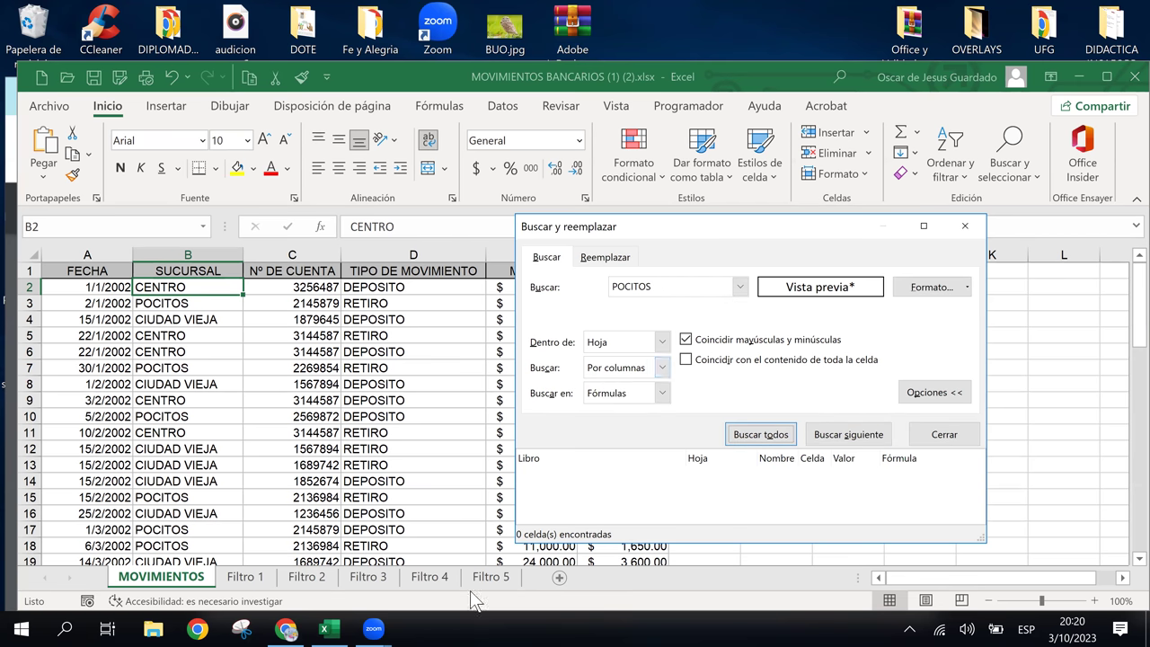
Step: Reread the manual's 'Dentro de' explanation on page 83, then return to the workbook
click(285, 628)
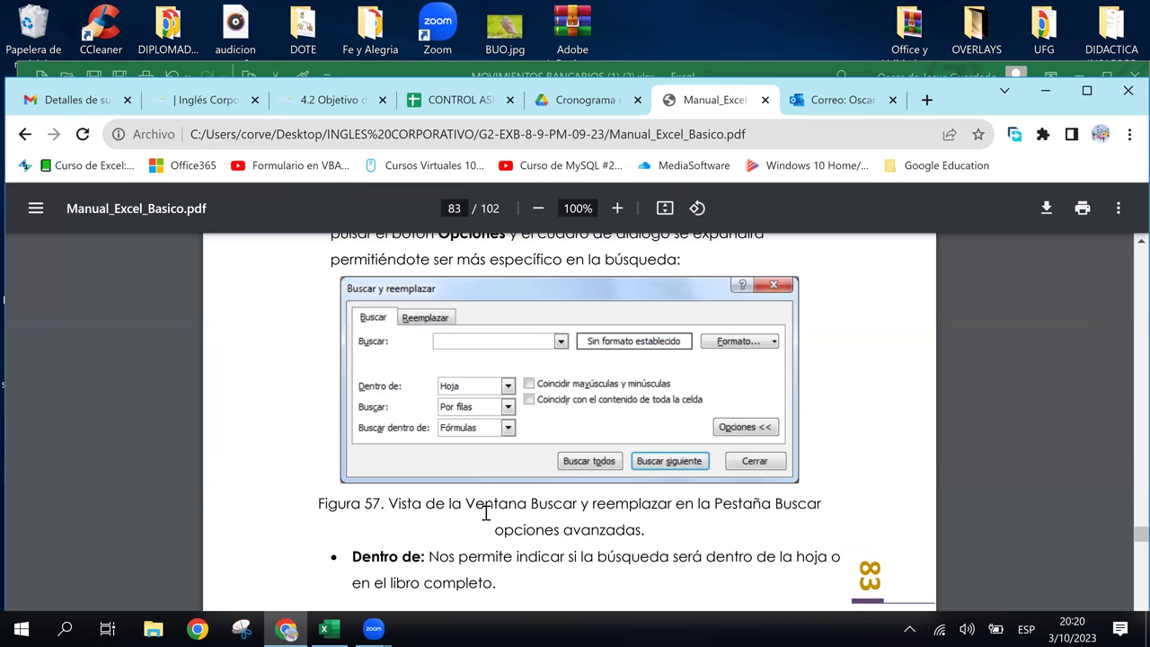
scroll(485, 512, down, 2)
scroll(485, 511, up, 1)
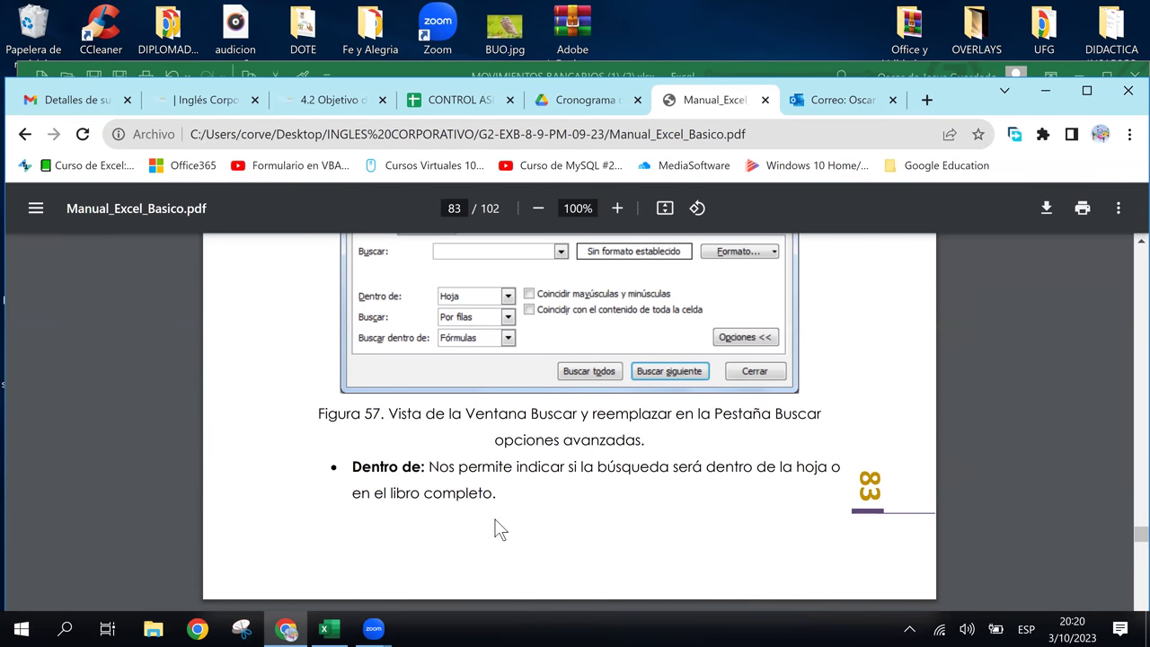
click(329, 629)
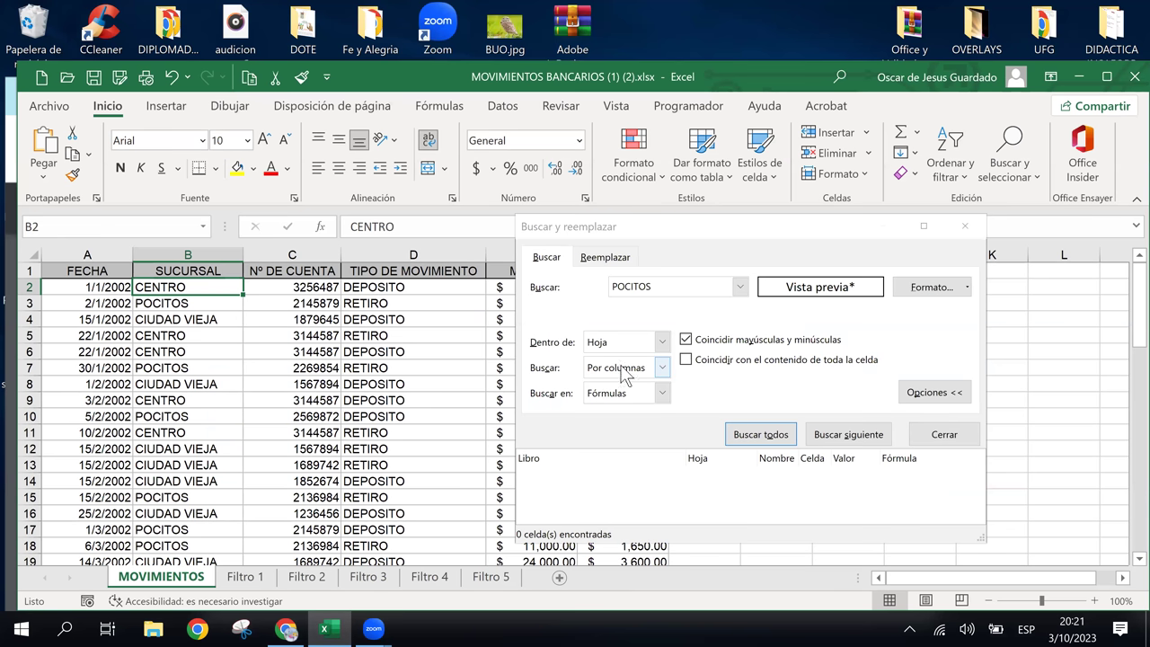
Step: Set the Texto number format as the search format criterion
click(966, 288)
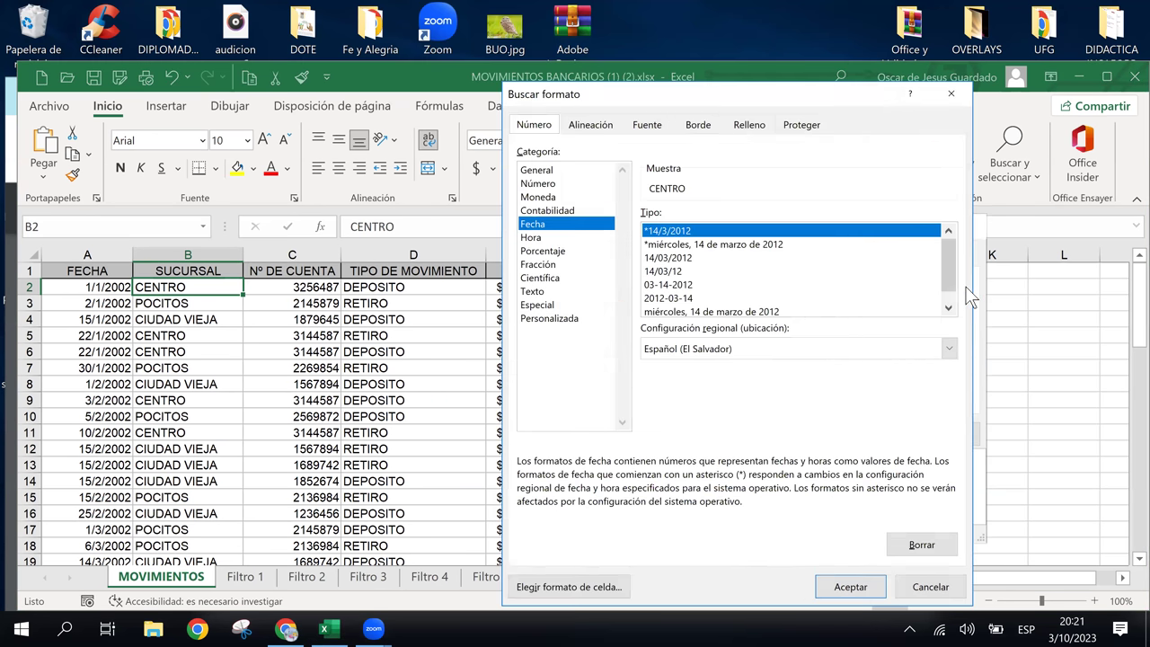
click(530, 293)
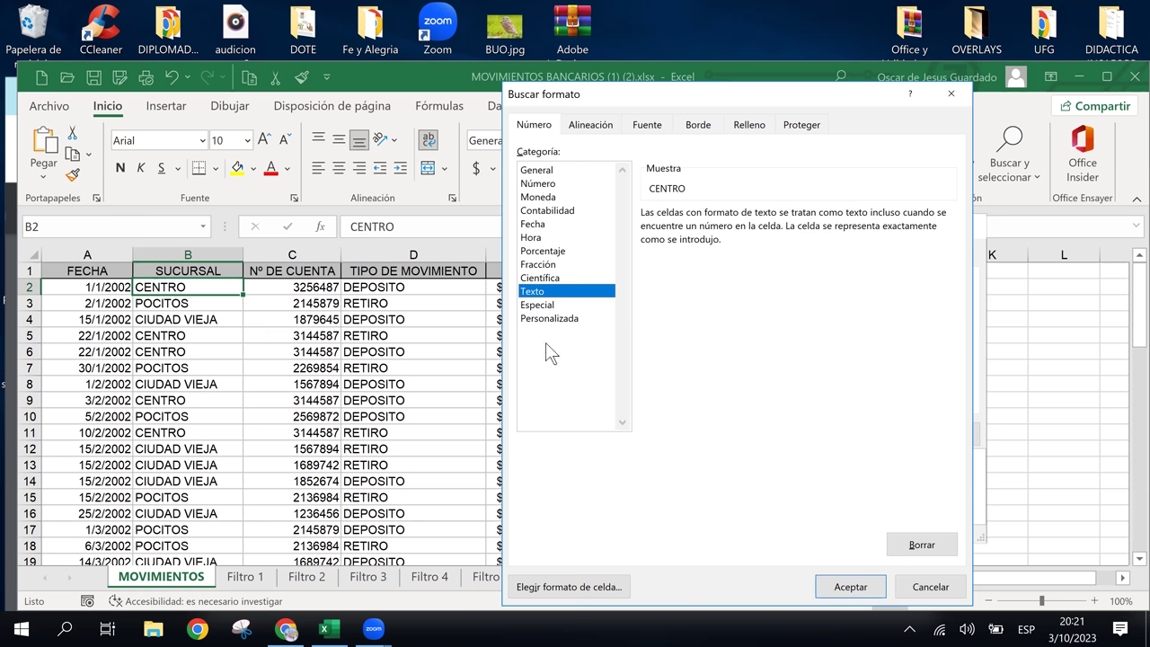
click(925, 588)
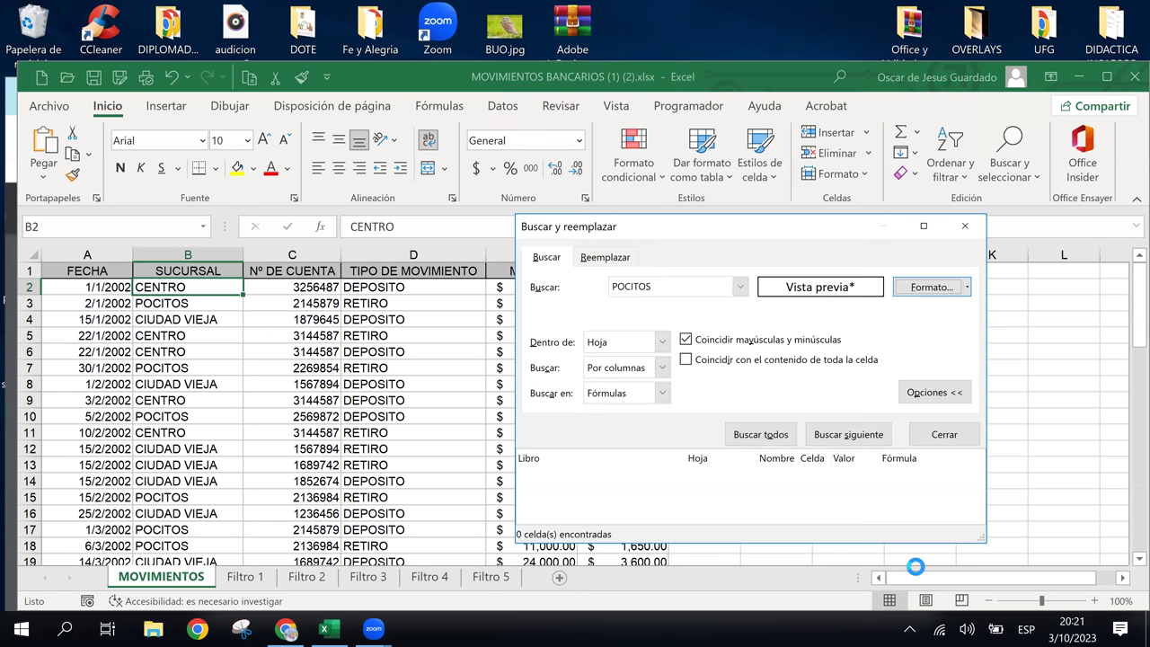
Step: Cancel the format settings and start taking the search format from a worksheet cell
click(929, 287)
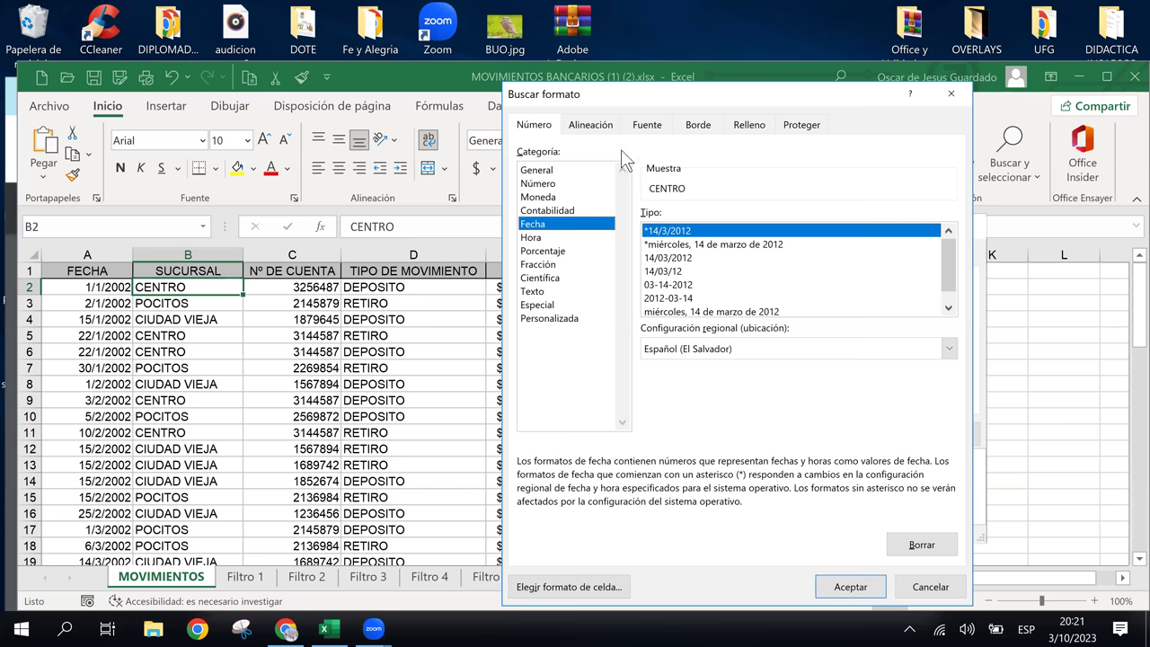
click(939, 597)
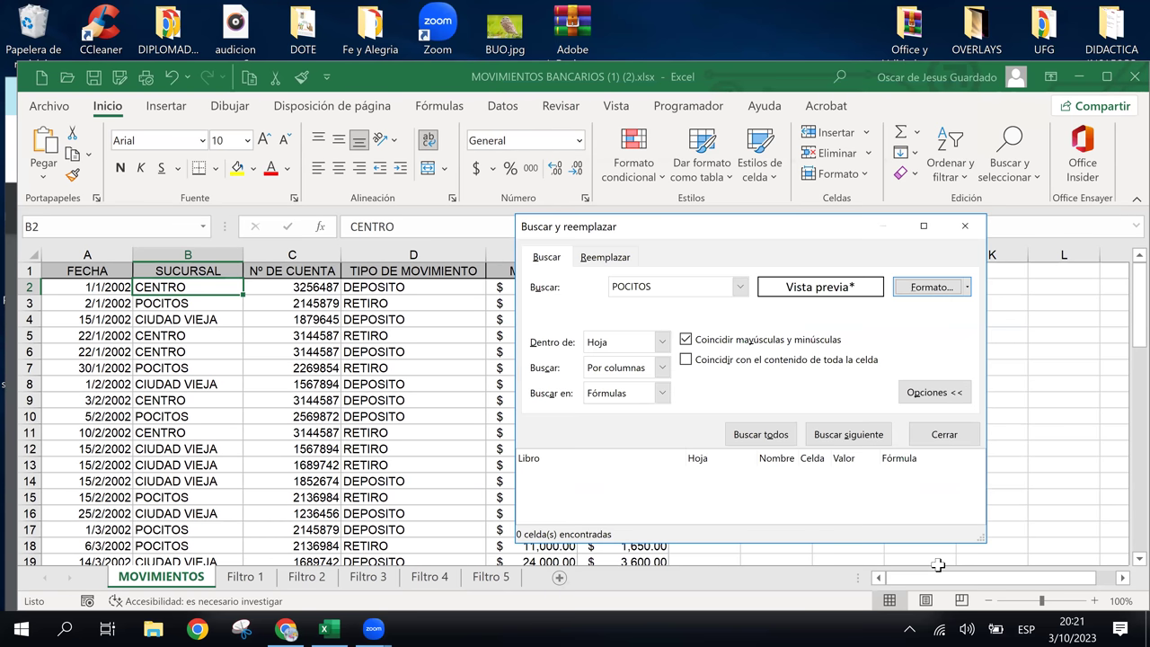
click(966, 288)
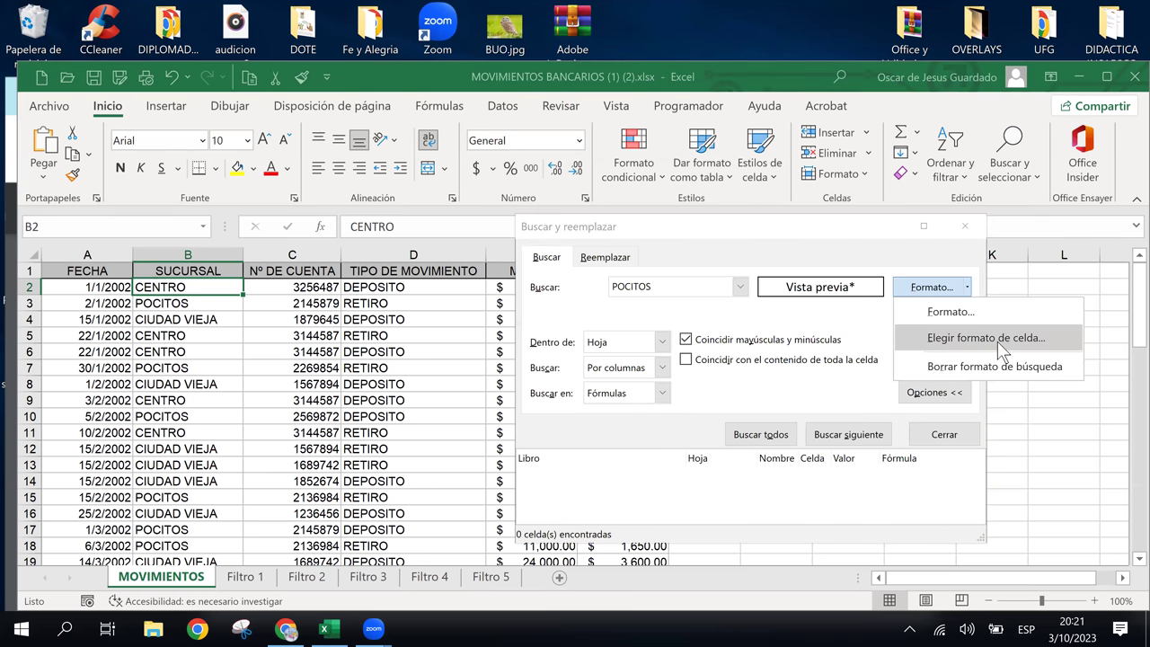
click(1002, 350)
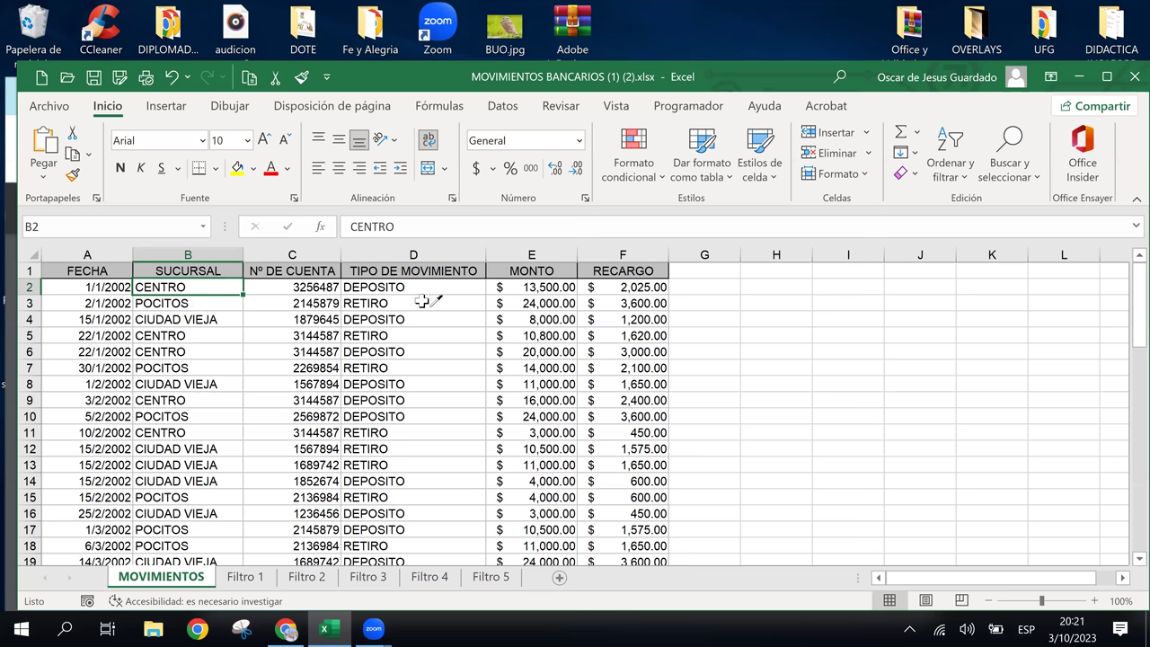
Step: Find all RETIRO cells matching cell D3's format, listing 18 matches
click(374, 304)
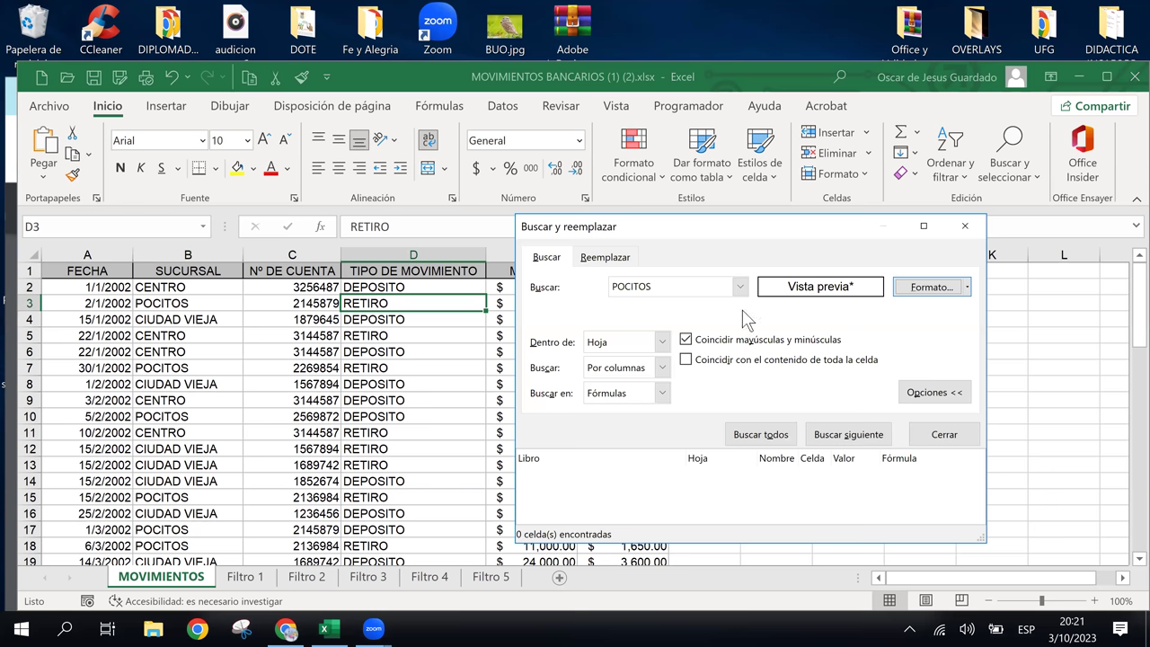
click(662, 285)
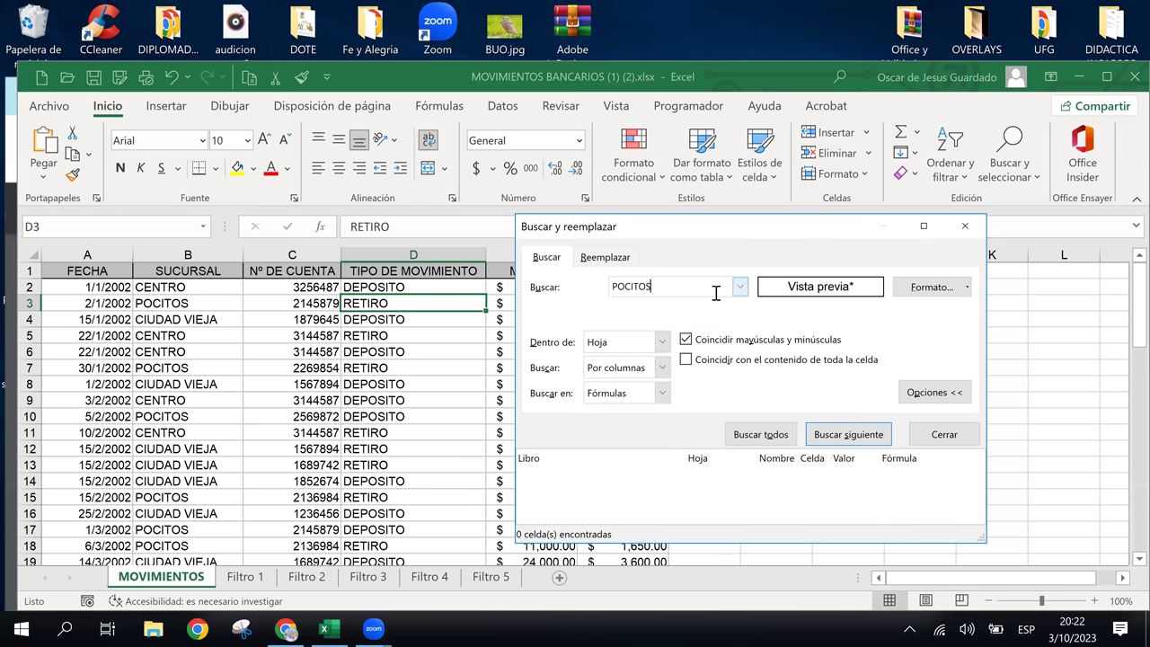
drag(659, 288, 597, 286)
text(RETIRO)
click(756, 433)
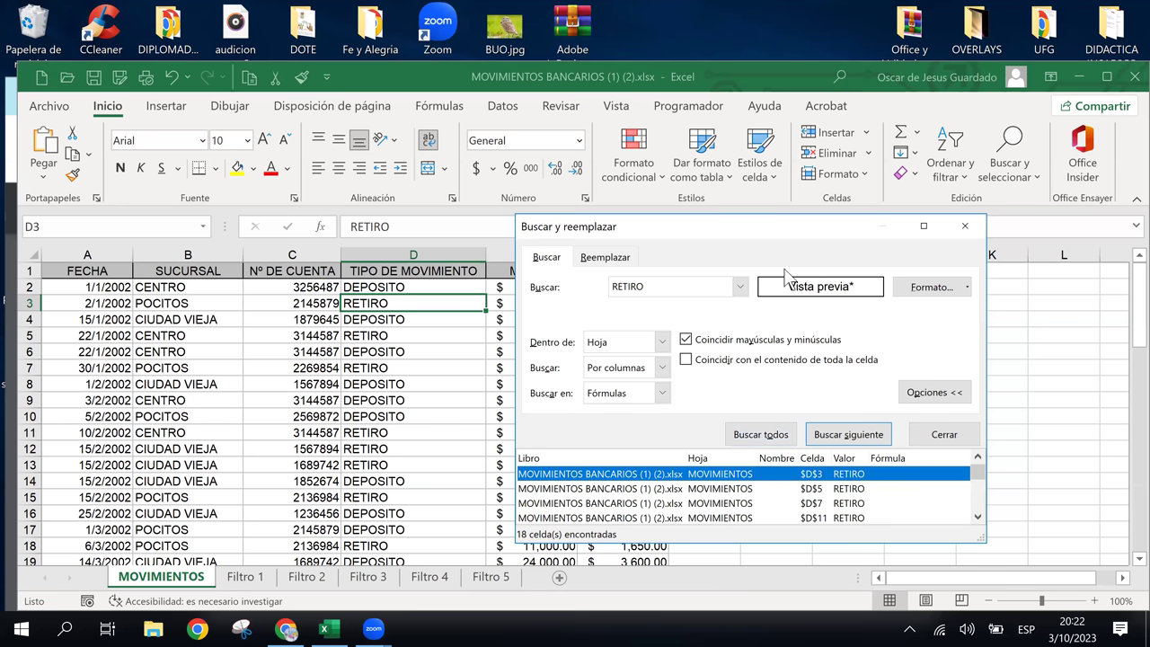
Step: Move the Buscar y reemplazar dialog right to uncover the MONTO column
click(969, 287)
click(969, 287)
click(969, 287)
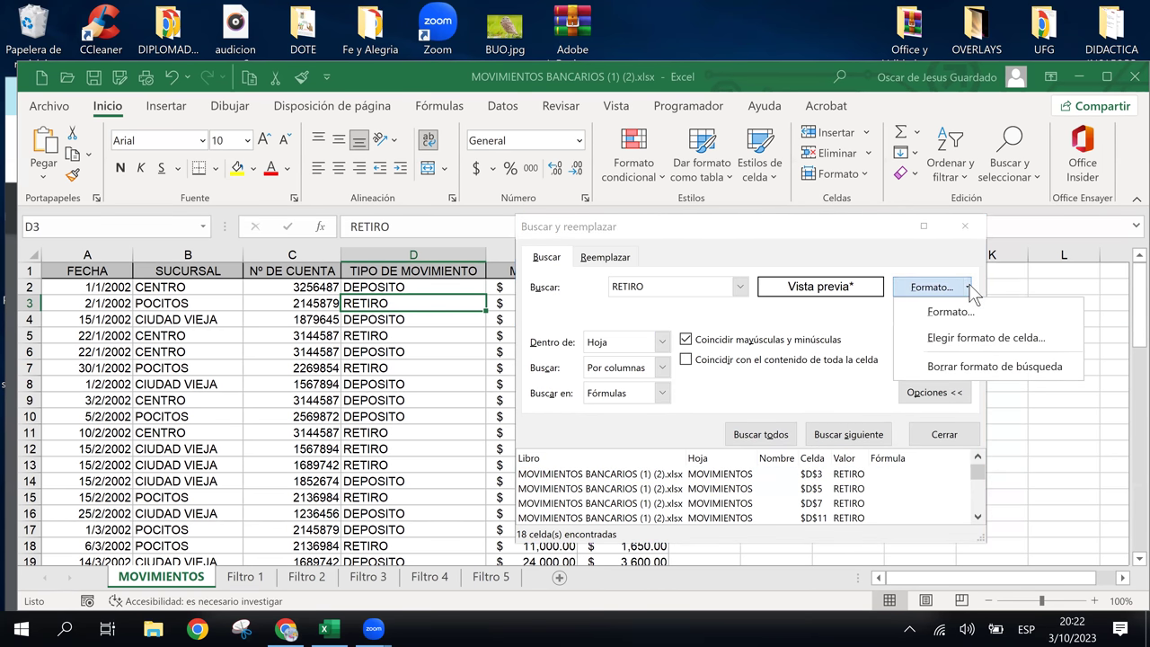
click(661, 286)
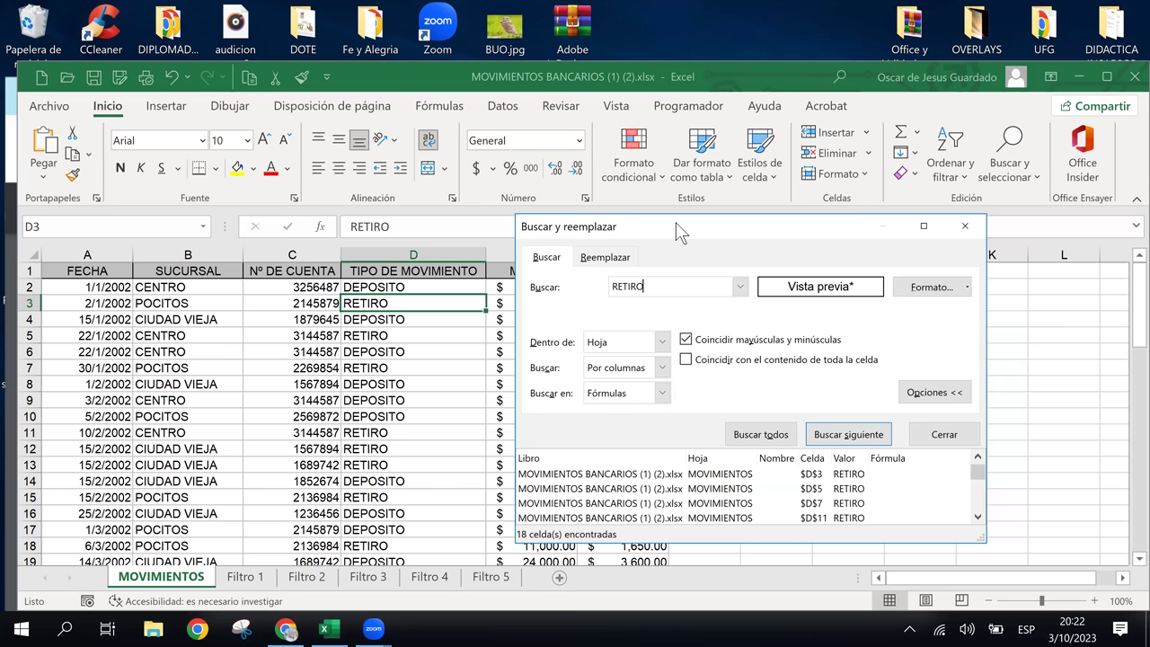
drag(675, 222, 751, 216)
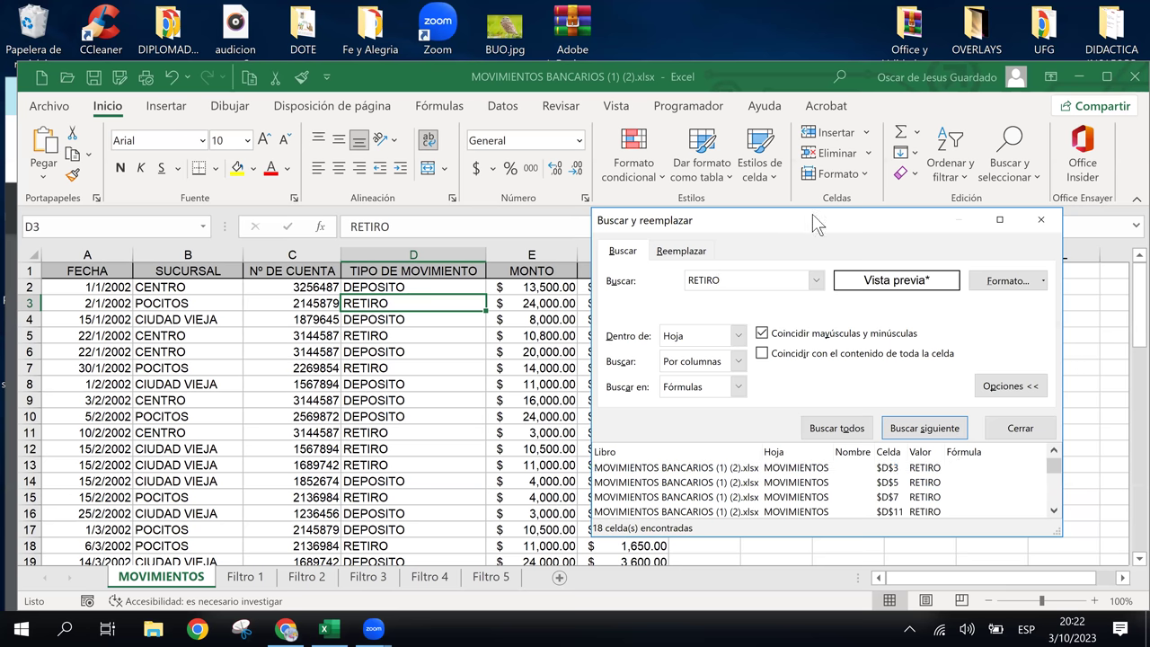
Step: Reposition the find dialog and change the search term from RETIRO to POCITOS
drag(813, 220, 717, 244)
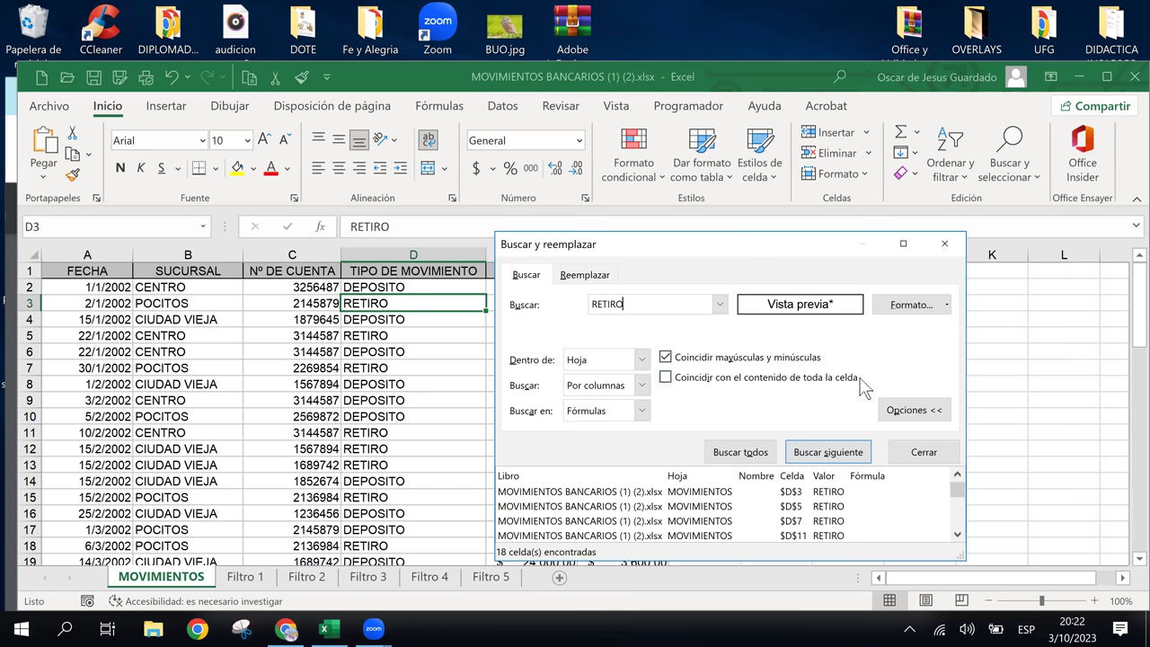
click(948, 308)
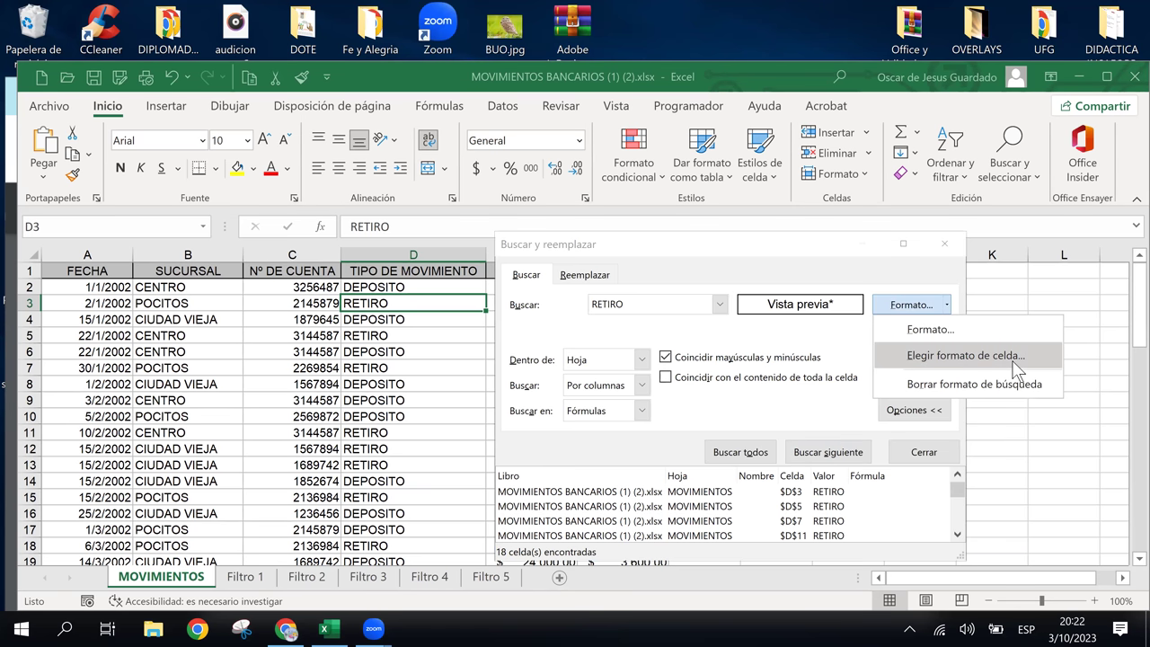
click(633, 250)
drag(633, 240, 673, 176)
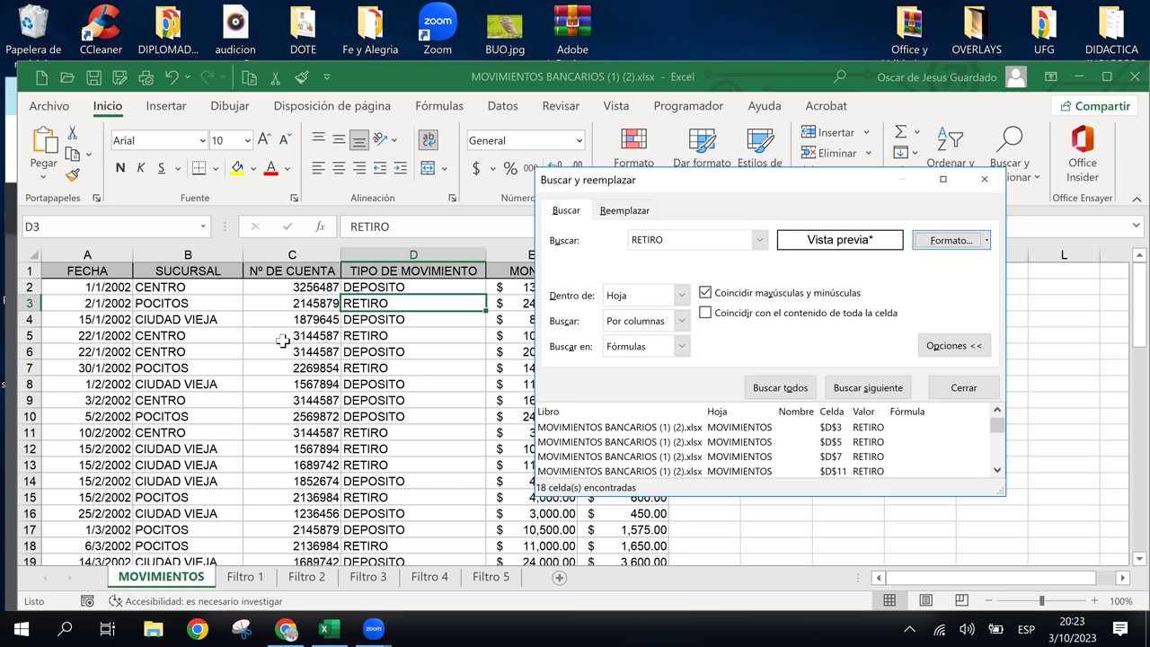
click(688, 241)
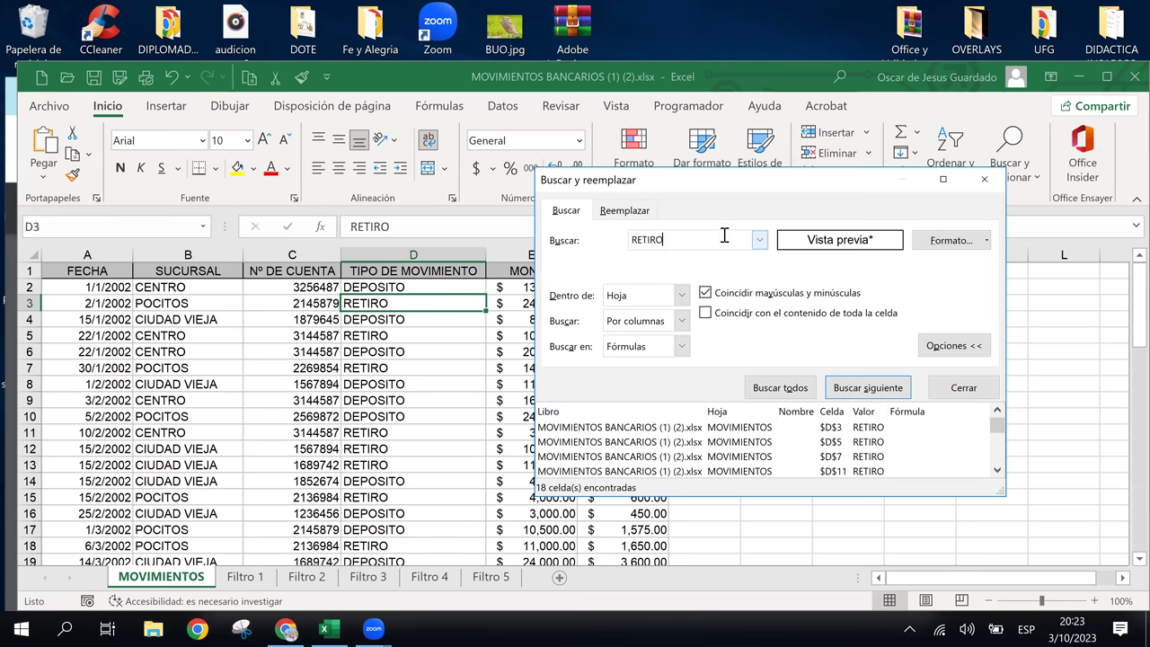
key(BackSpace)
key(BackSpace)
key(BackSpace)
text(CITO)
text(S)
Step: Cancel the format settings and choose to pick the search format from a sheet cell
click(990, 242)
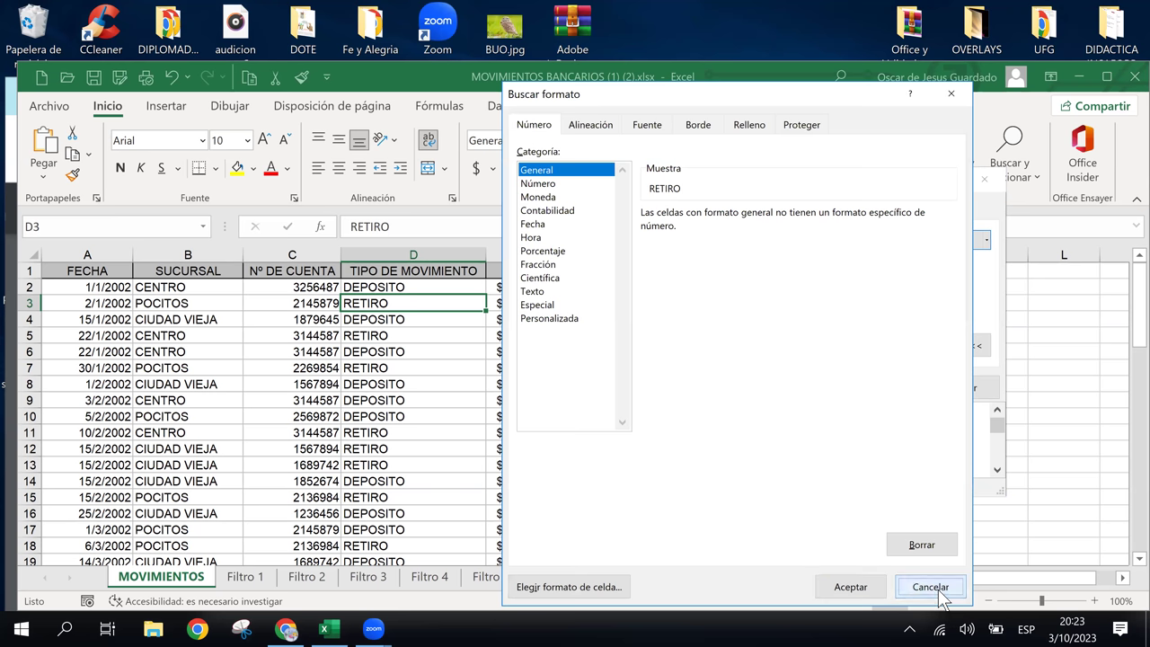
click(931, 586)
click(986, 240)
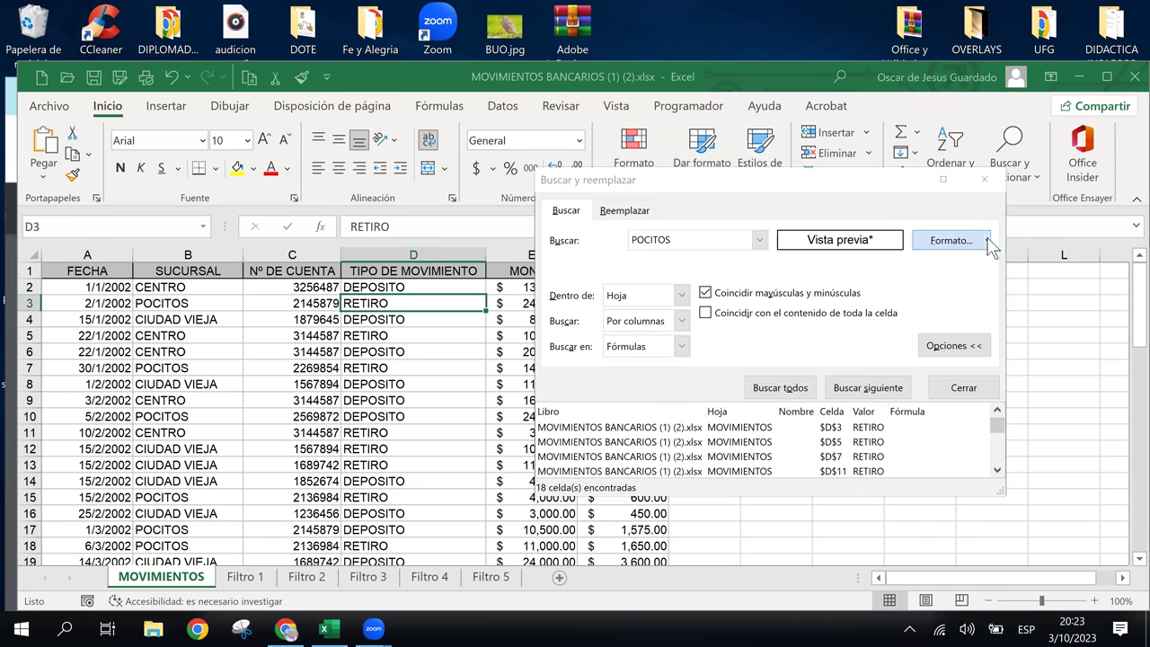
click(1008, 295)
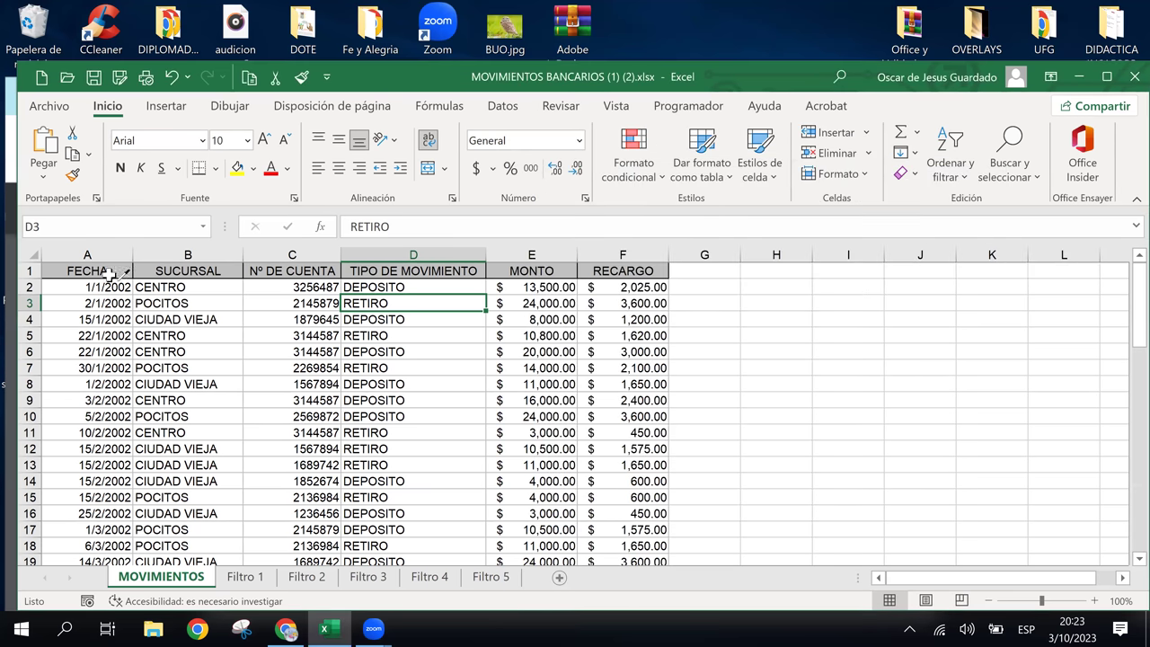
Step: Find all 19 POCITOS cells formatted like B3, then bring up the Excel manual PDF
click(159, 304)
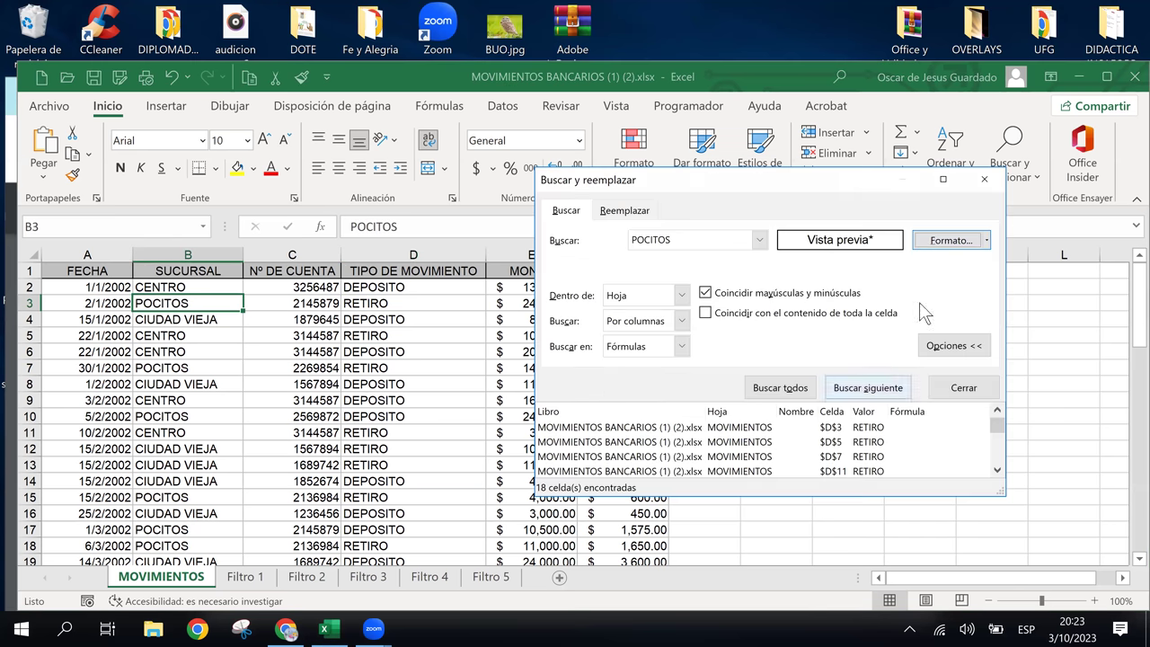
click(779, 387)
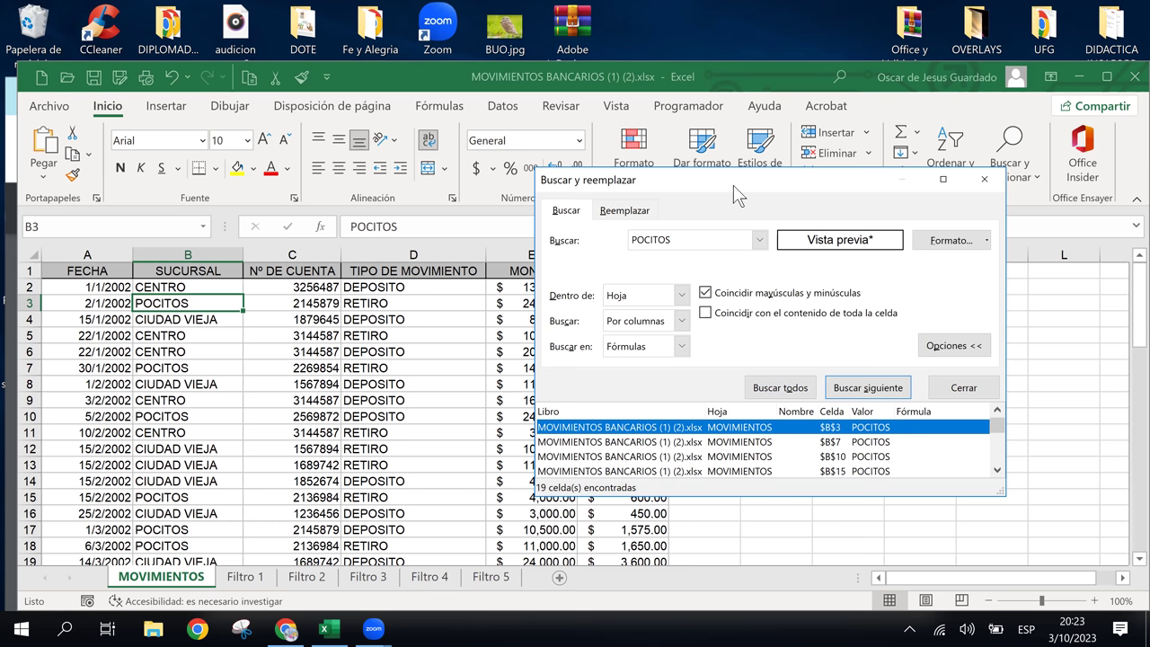
drag(733, 185, 778, 268)
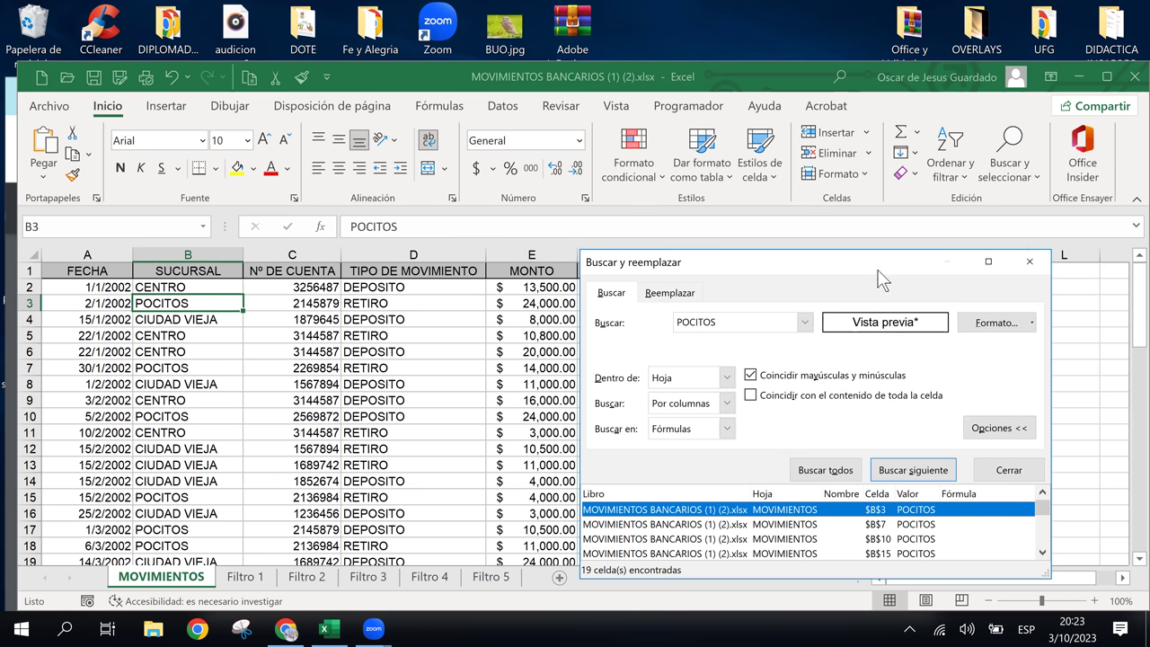
drag(871, 262, 877, 235)
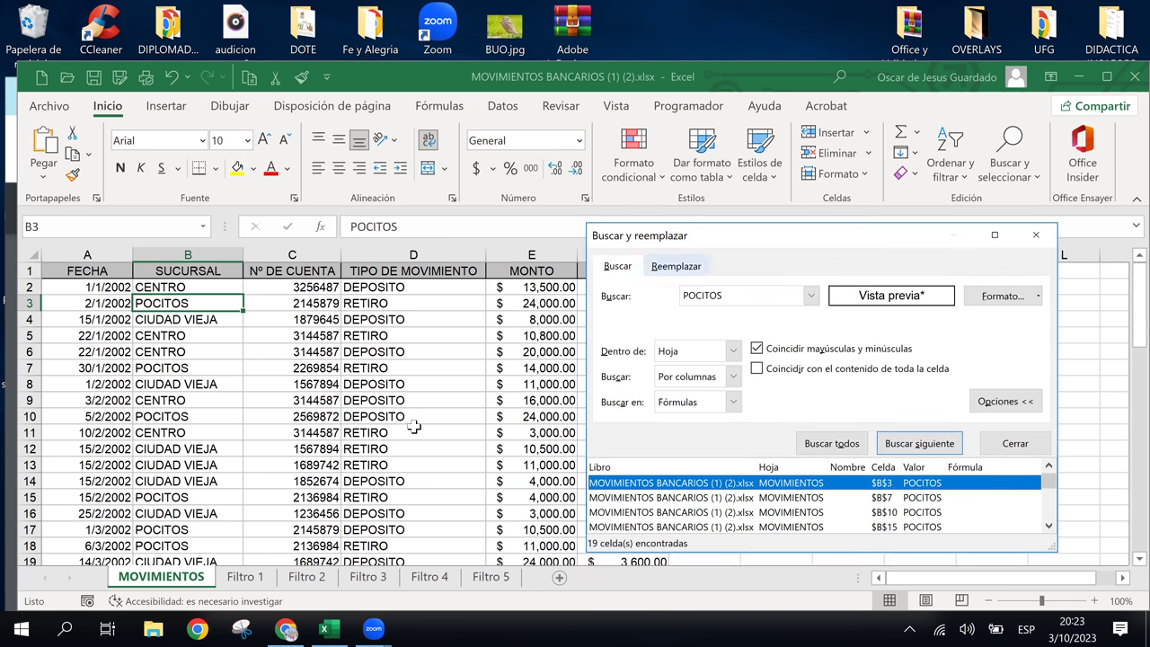
click(292, 628)
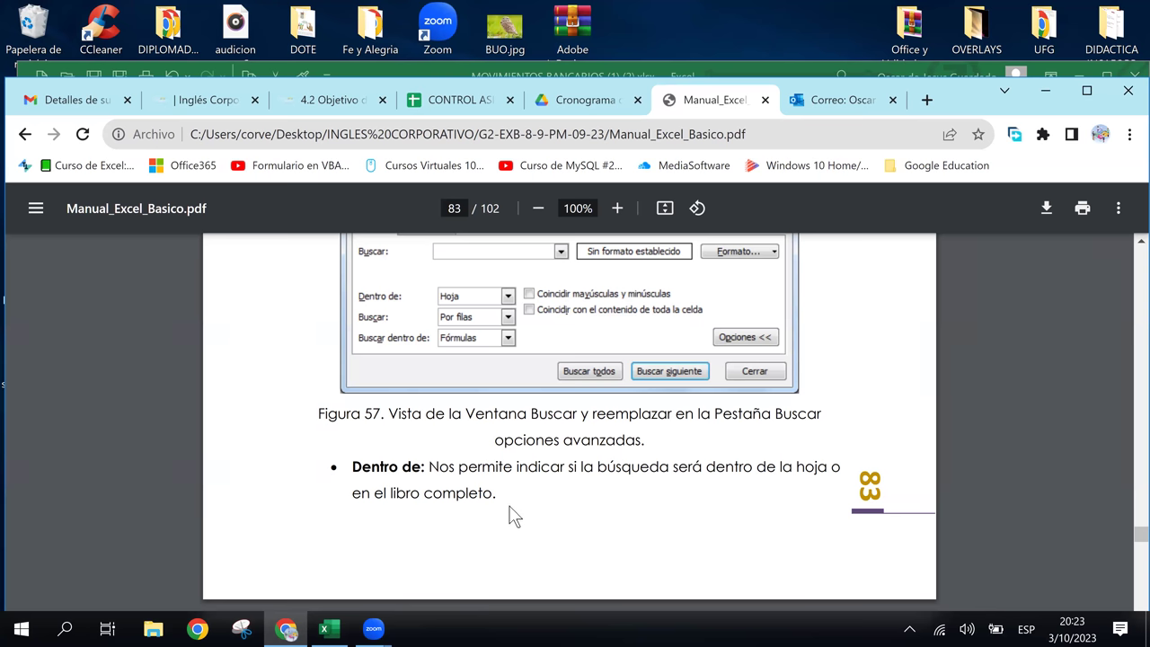
Step: Scroll the manual to page 84 on search options, then return to Excel
scroll(509, 513, down, 4)
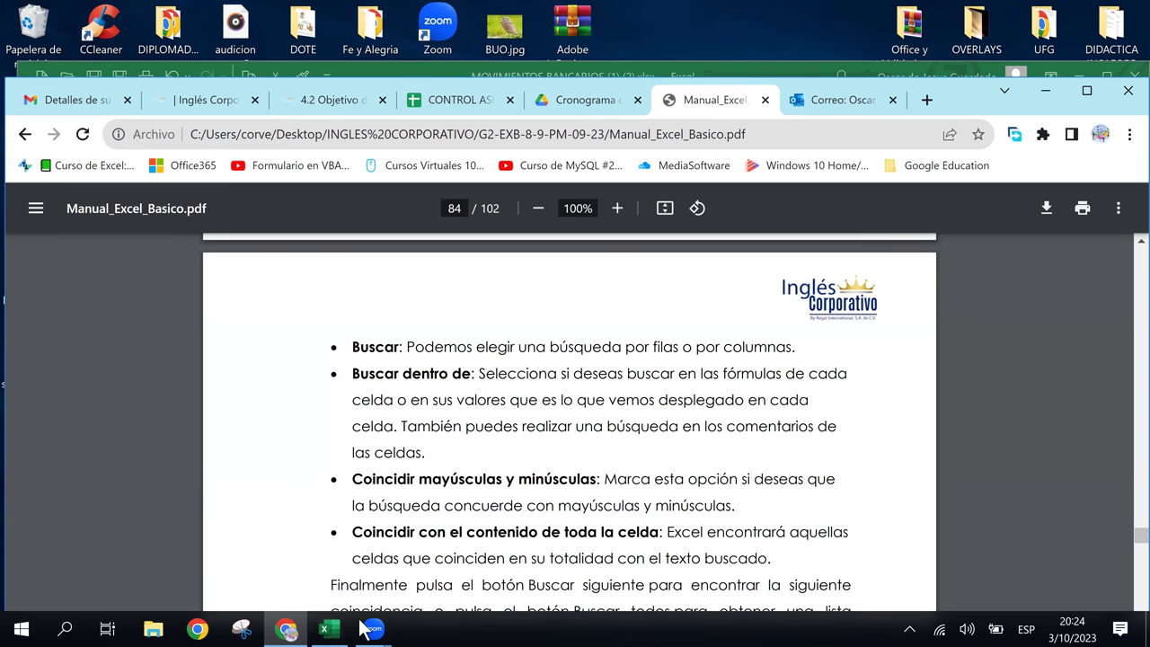
click(329, 628)
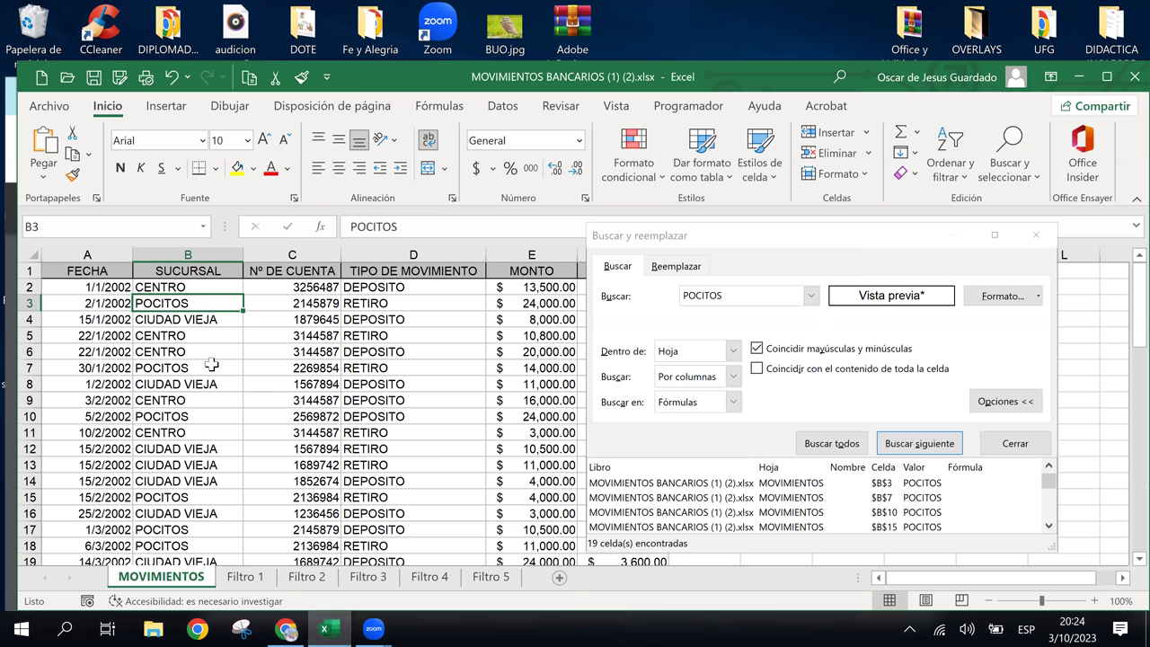
Step: Add the comment 'CELDA CLAVE' to cell B4
click(188, 316)
right_click(188, 315)
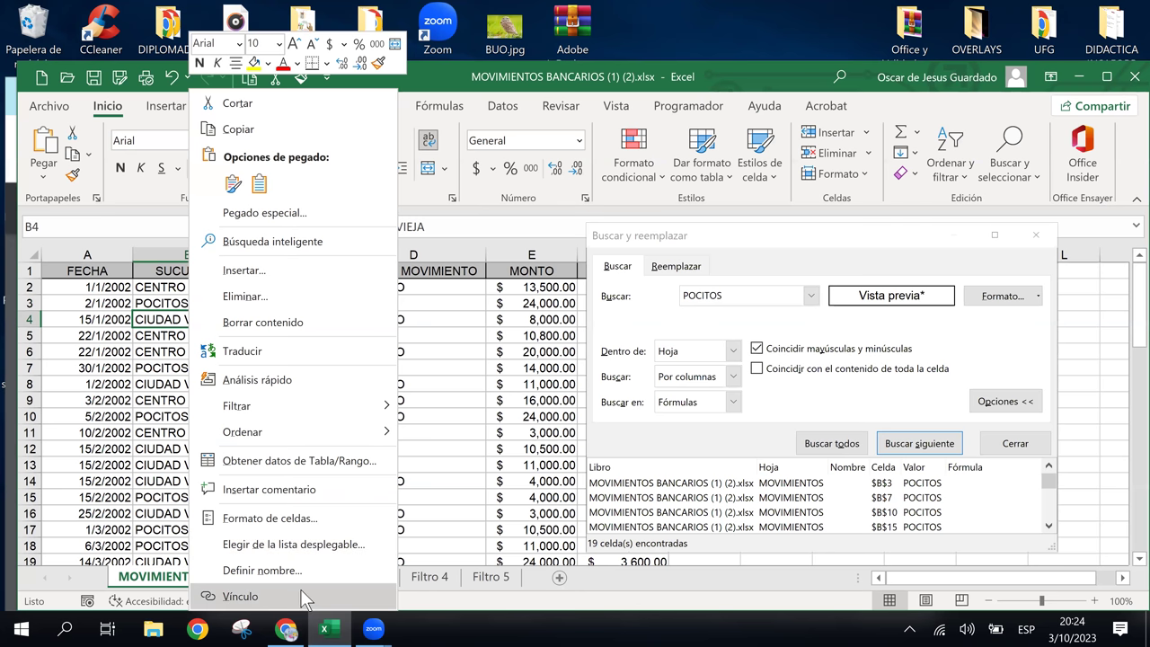
click(279, 489)
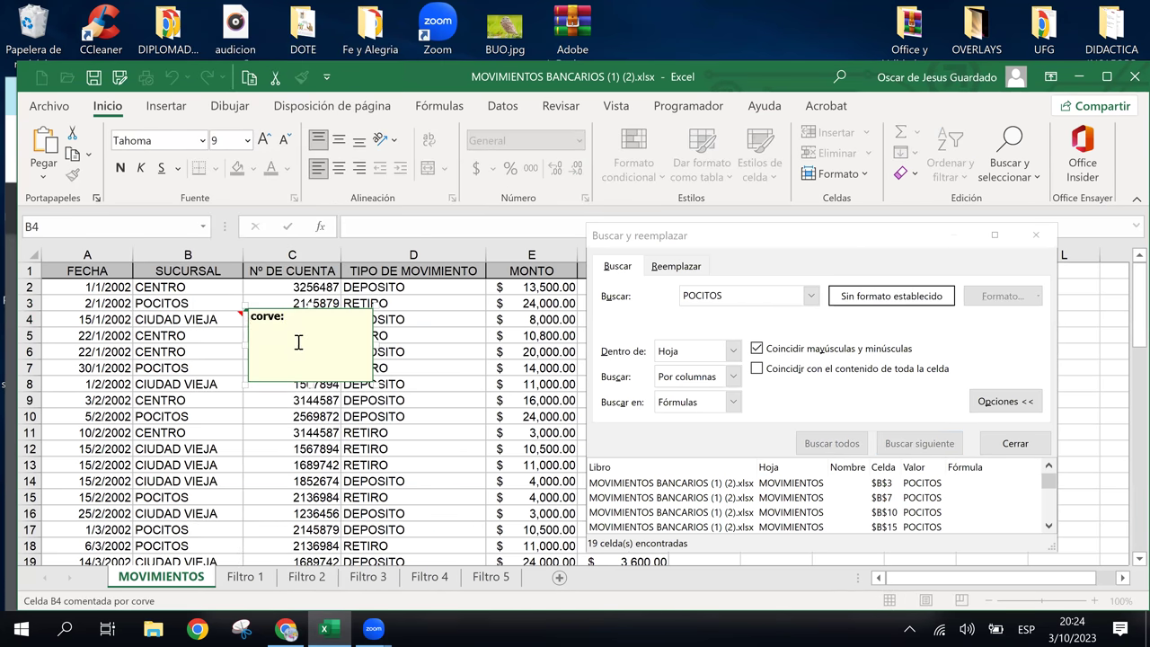
text(CELDA C)
text(LAVE)
click(323, 432)
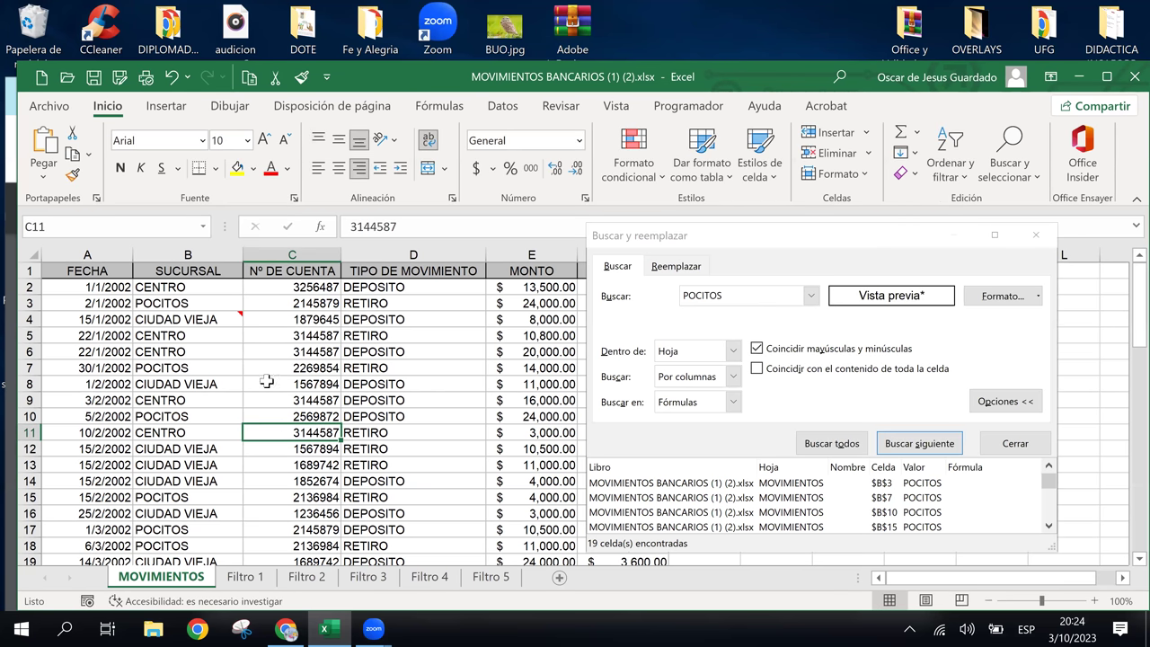
Step: Set Buscar en to Comentarios so the search looks in comments
click(214, 323)
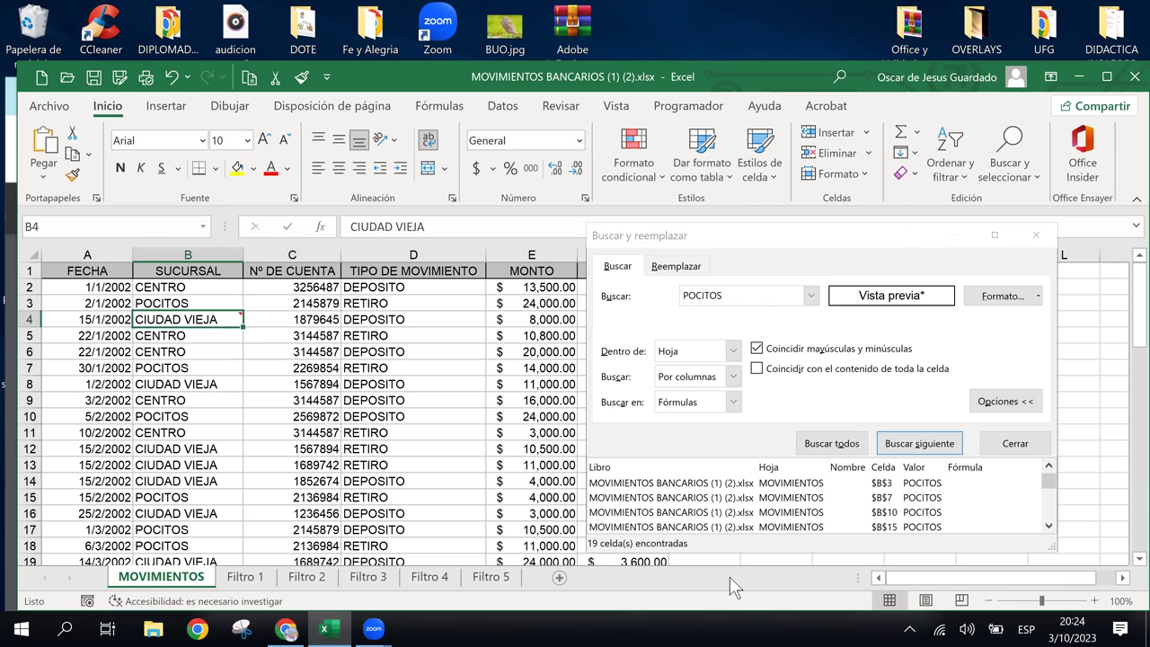
click(731, 401)
click(716, 446)
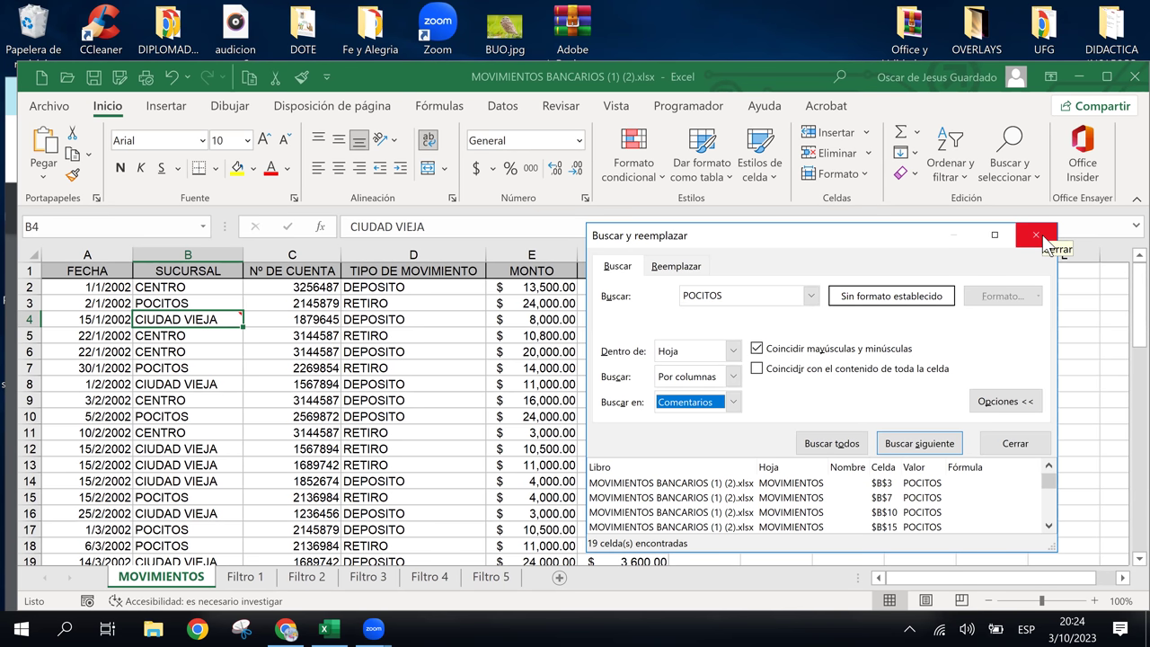
Step: Delete B4's comment and return to the Excel manual PDF
right_click(199, 327)
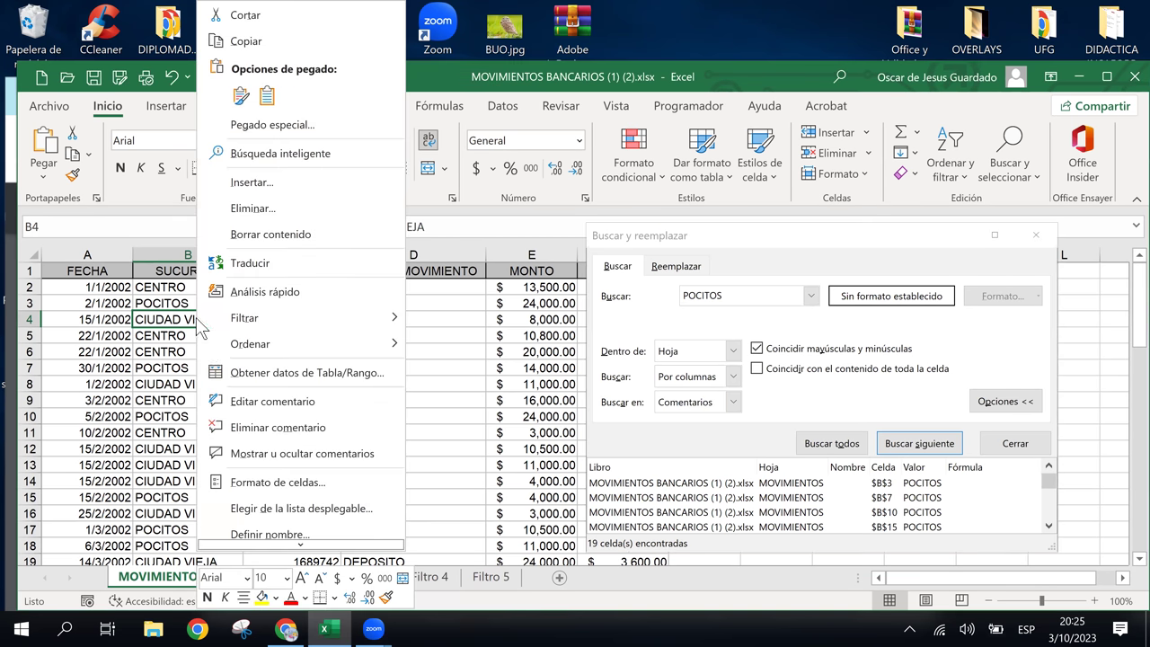
click(291, 428)
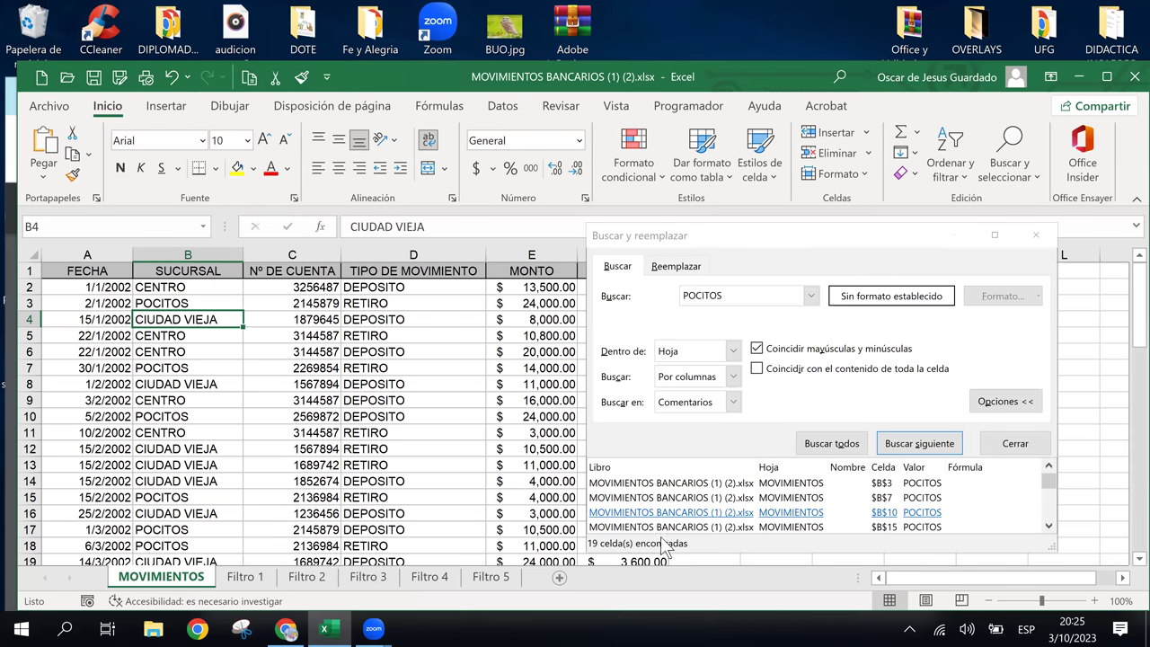
click(288, 631)
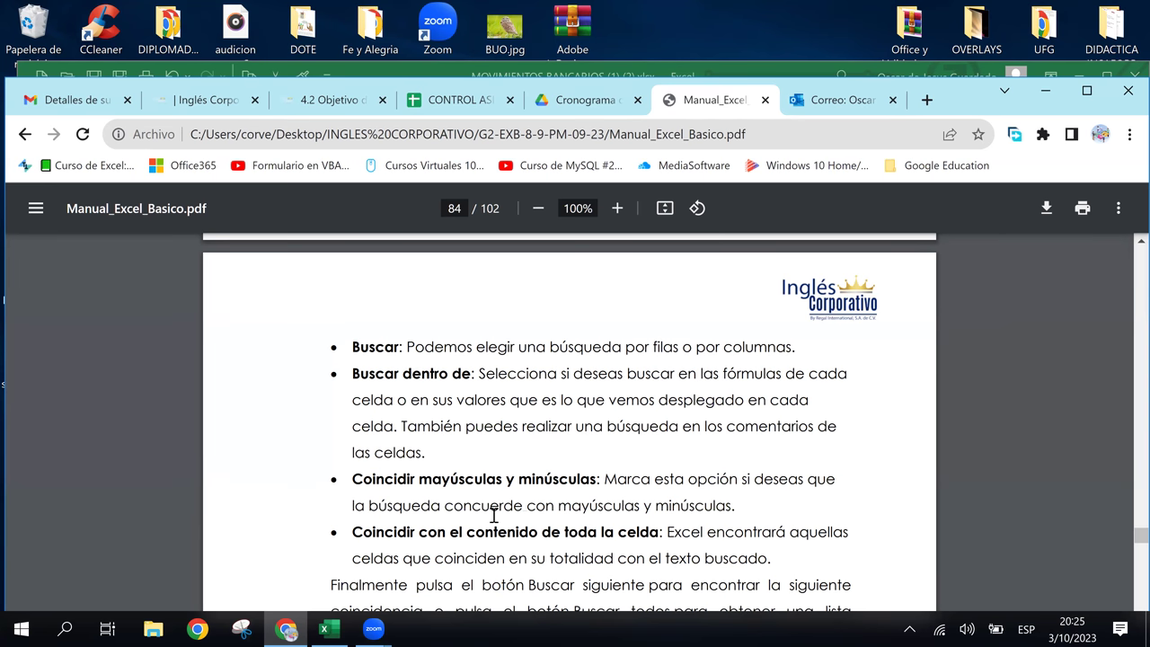
Step: Leave the manual's wildcard section and return to the workbook's POCITOS search results
scroll(498, 515, down, 2)
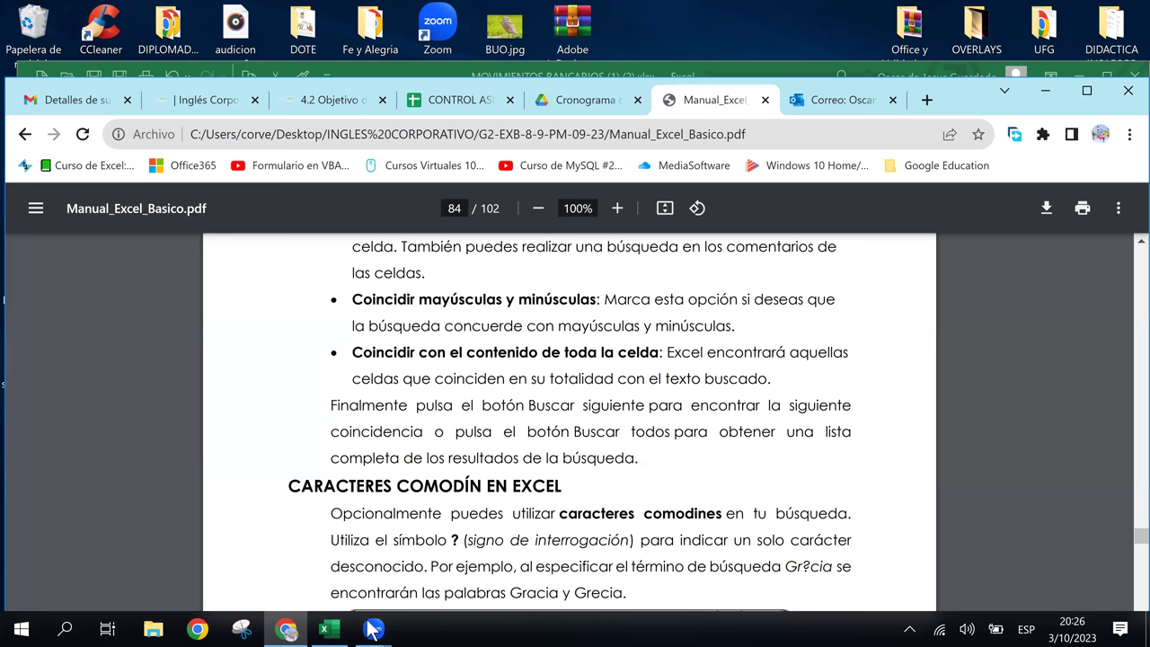
click(326, 629)
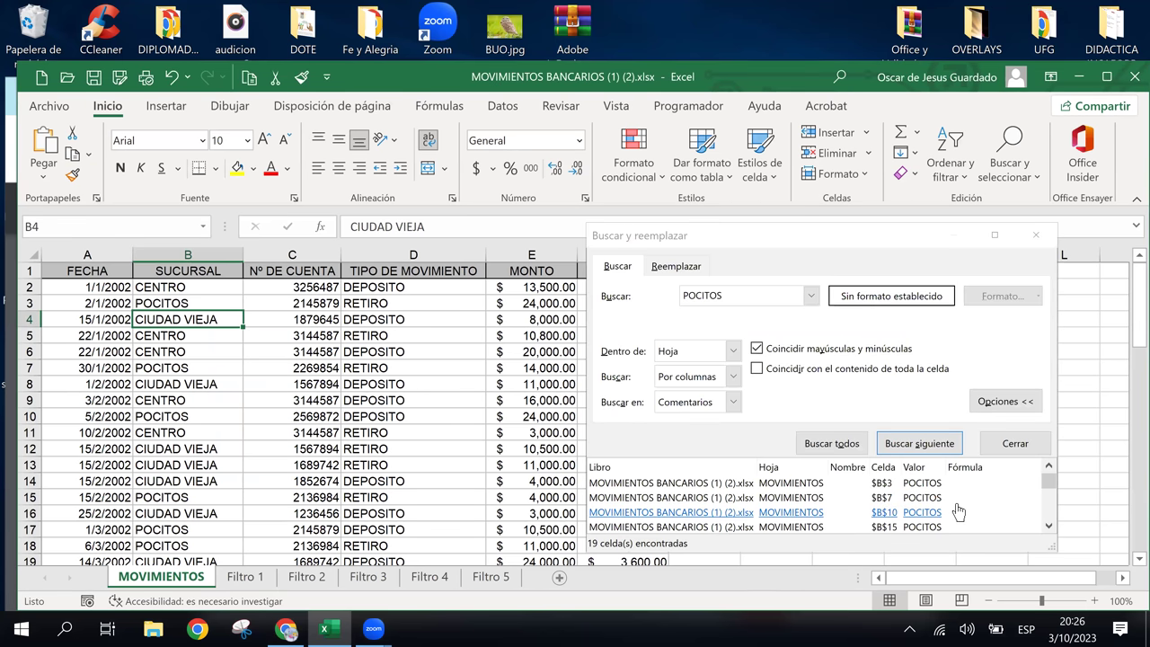
Step: Pick RETIRO from the search history, find all, and dismiss the not-found message
scroll(958, 511, down, 2)
scroll(957, 511, down, 2)
scroll(957, 511, down, 1)
scroll(957, 511, down, 2)
scroll(957, 511, down, 1)
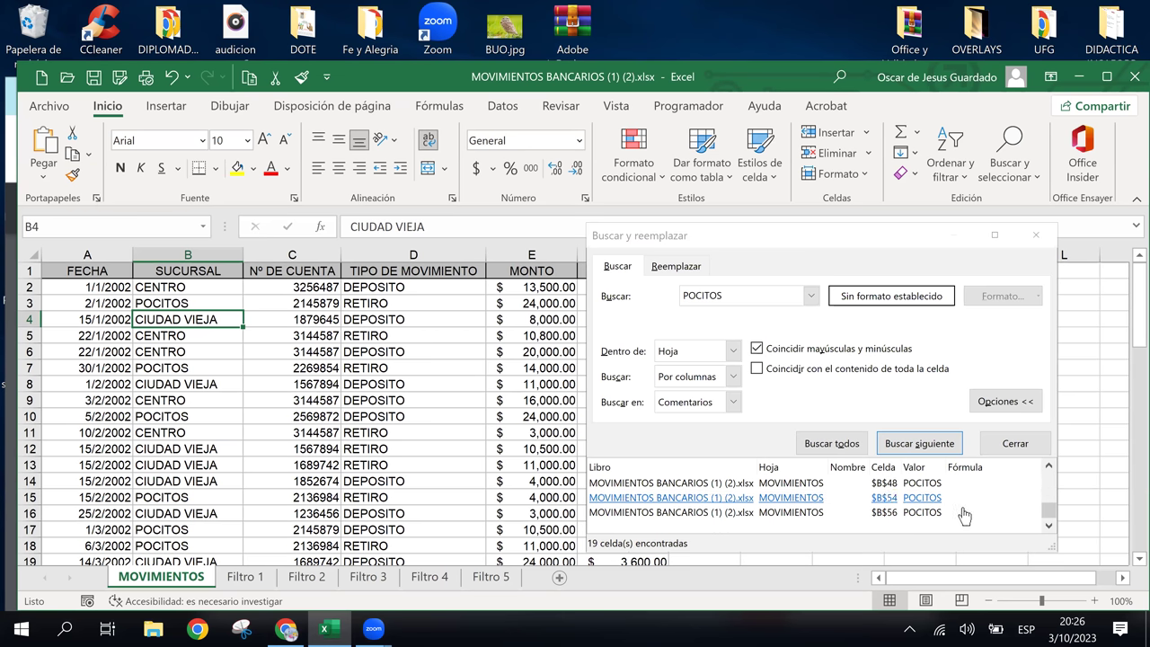
scroll(962, 514, up, 3)
scroll(963, 514, up, 1)
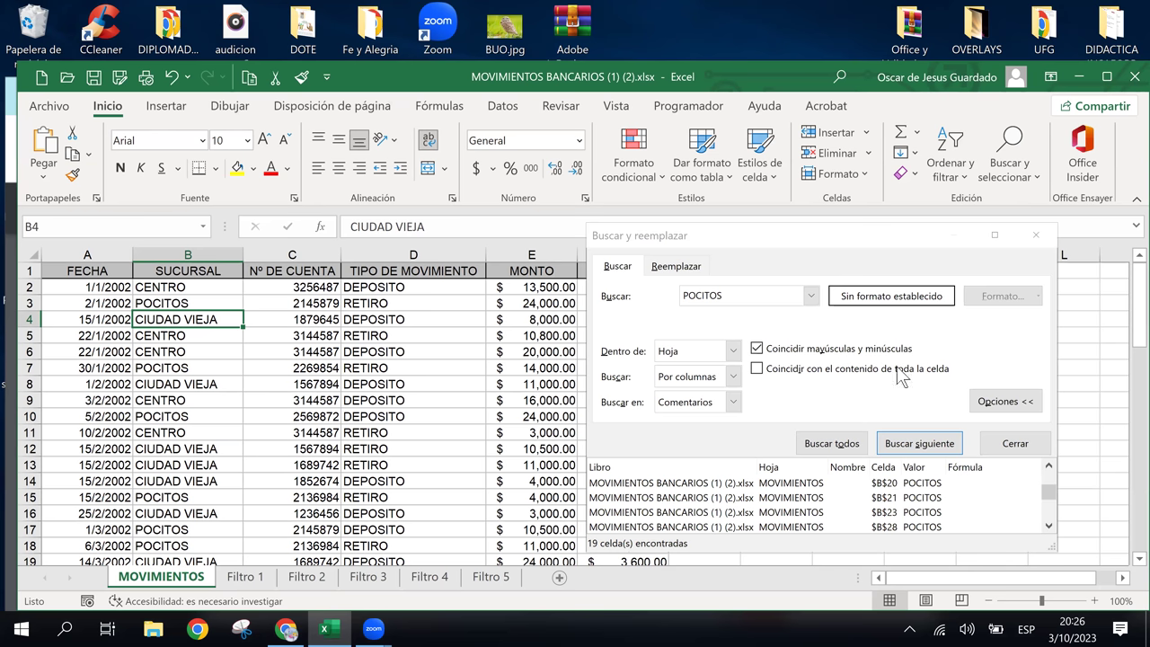
click(820, 303)
click(811, 296)
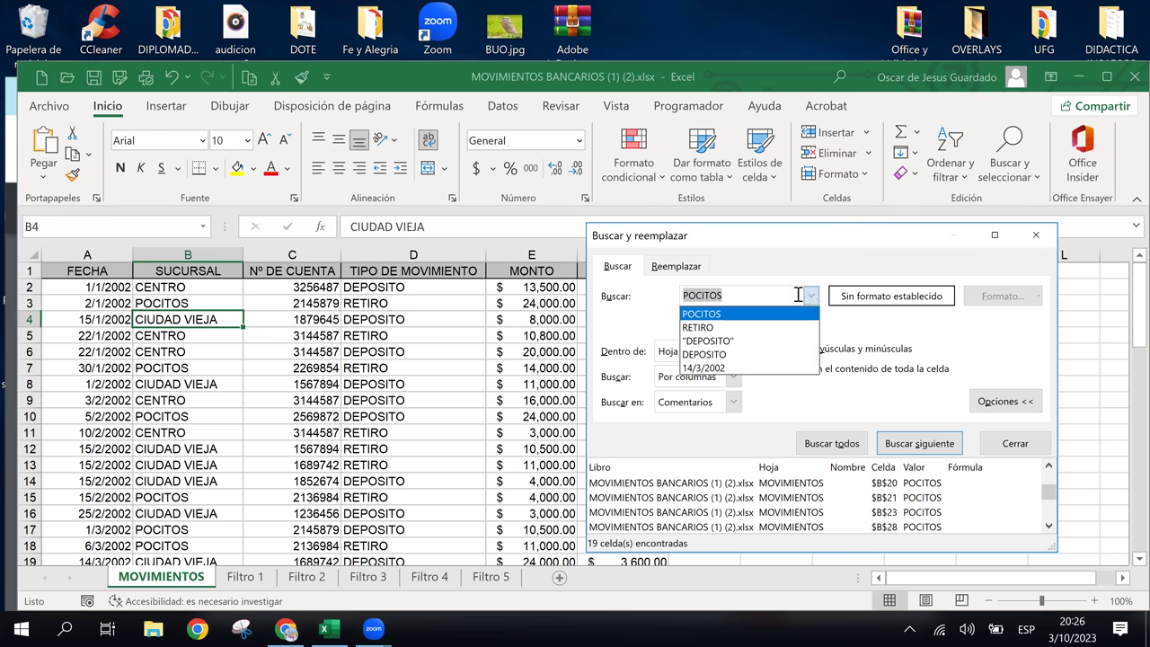
click(720, 328)
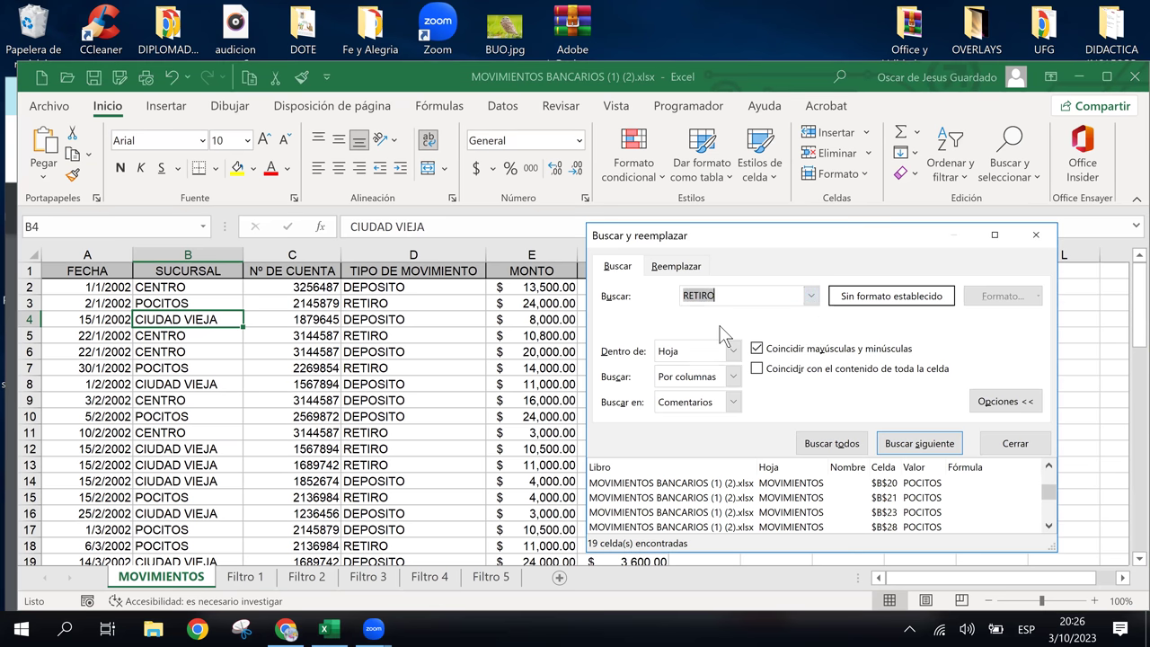
click(850, 444)
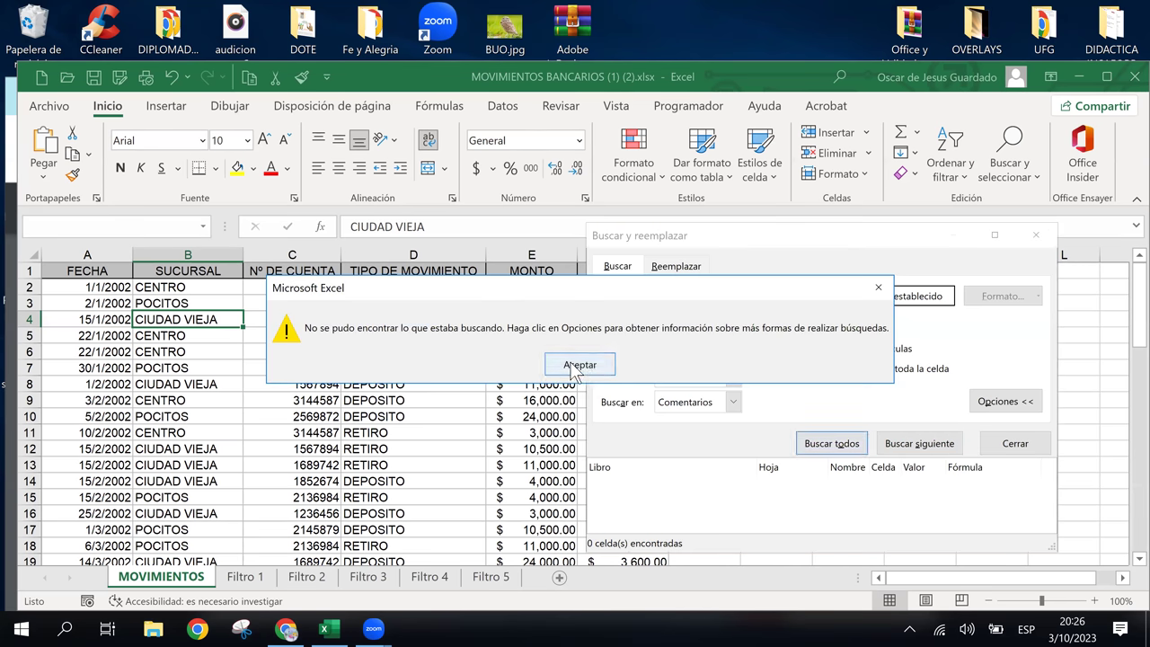
click(572, 365)
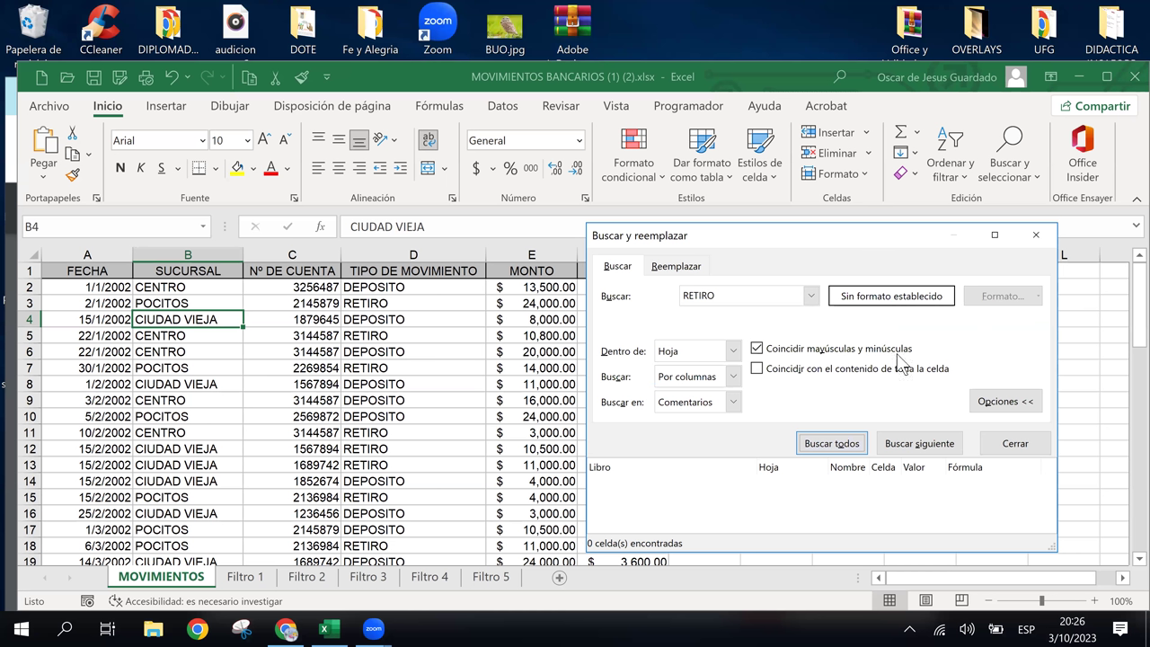
Step: Re-enter RETIRO as the search term and turn on whole-cell matching
click(725, 302)
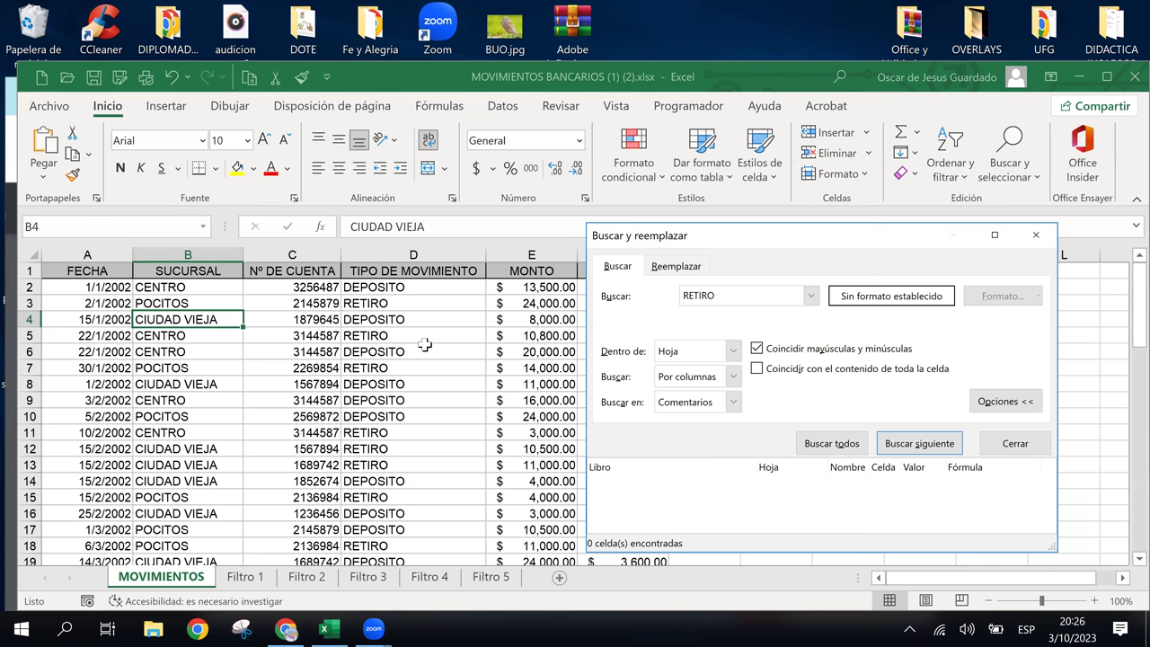
click(377, 321)
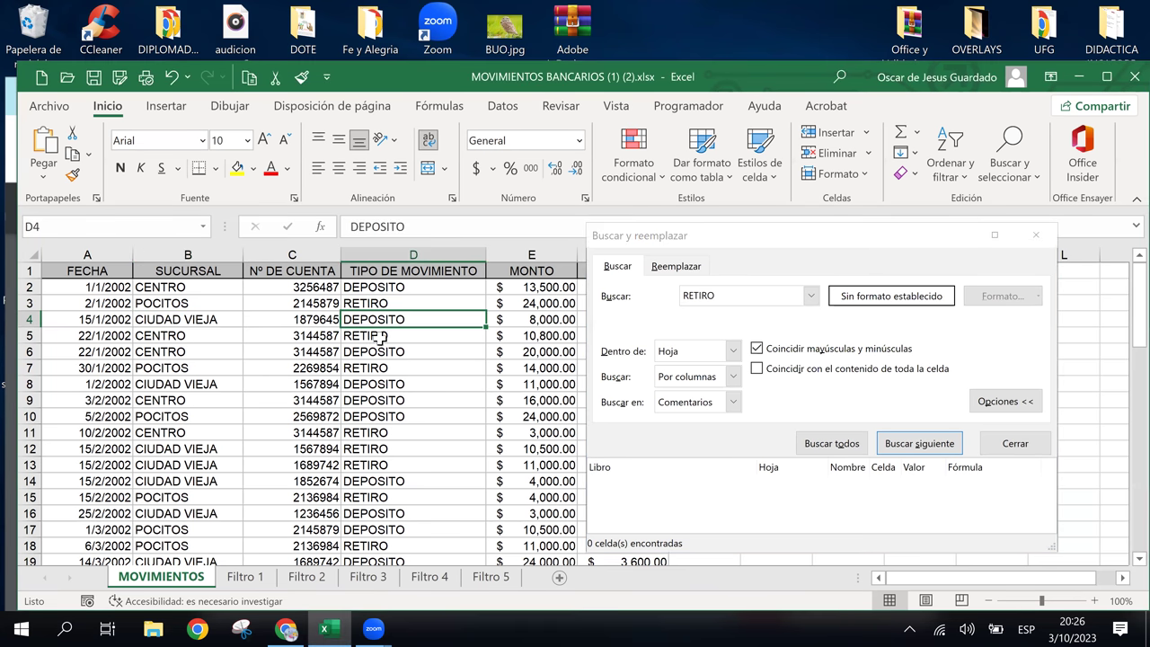
click(809, 295)
click(747, 314)
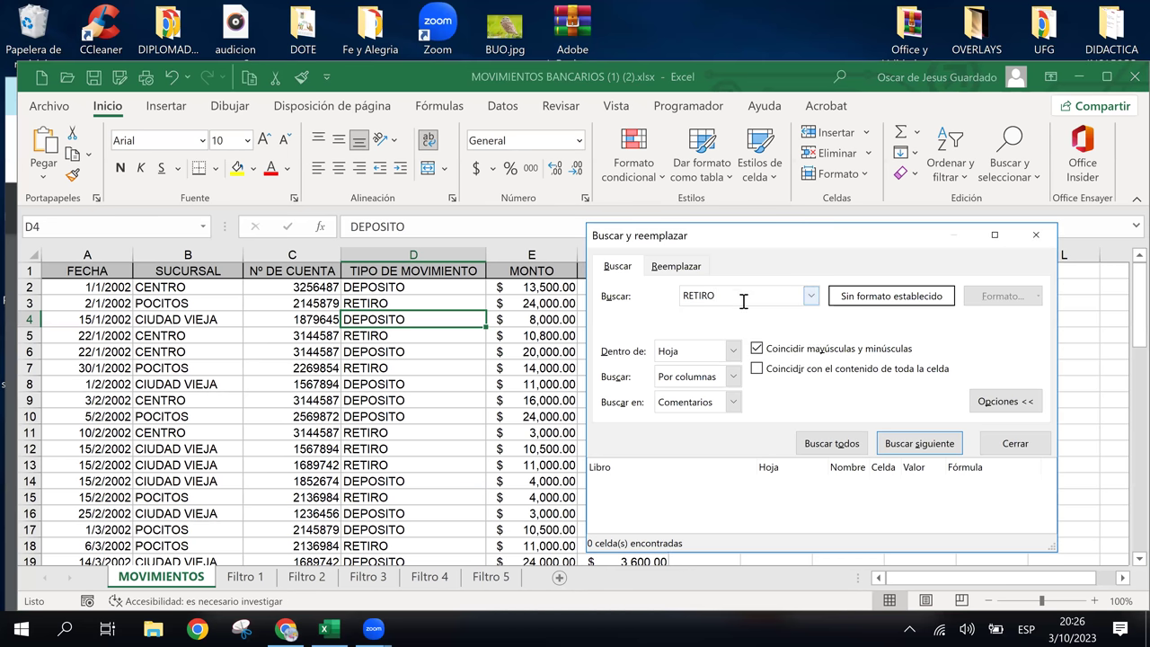
text(RETIR)
text(O)
click(757, 369)
Step: Find all DEPOSITO cells, dismiss the 'No se pudo encontrar' message, and refocus the search window
click(400, 306)
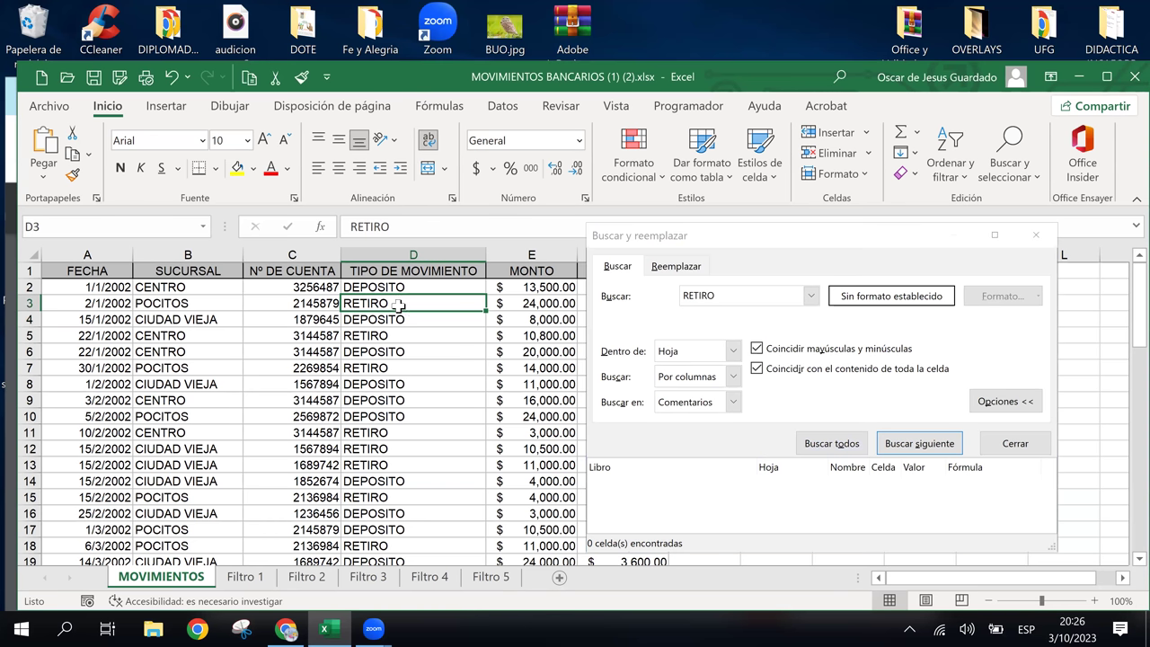
click(768, 298)
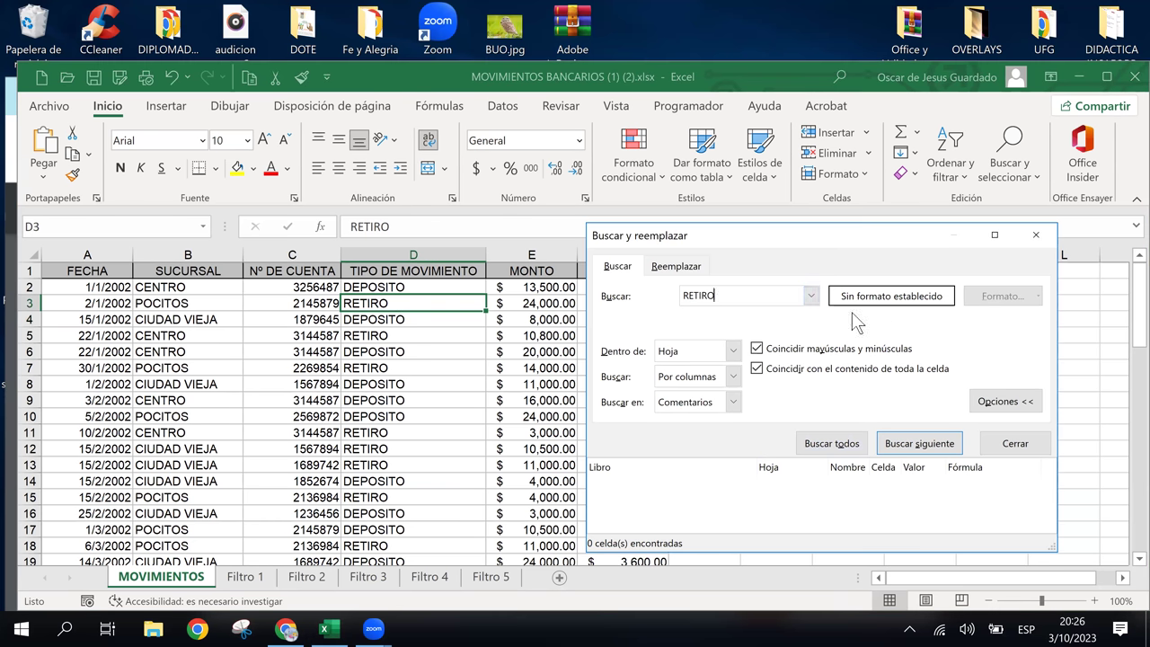
click(810, 295)
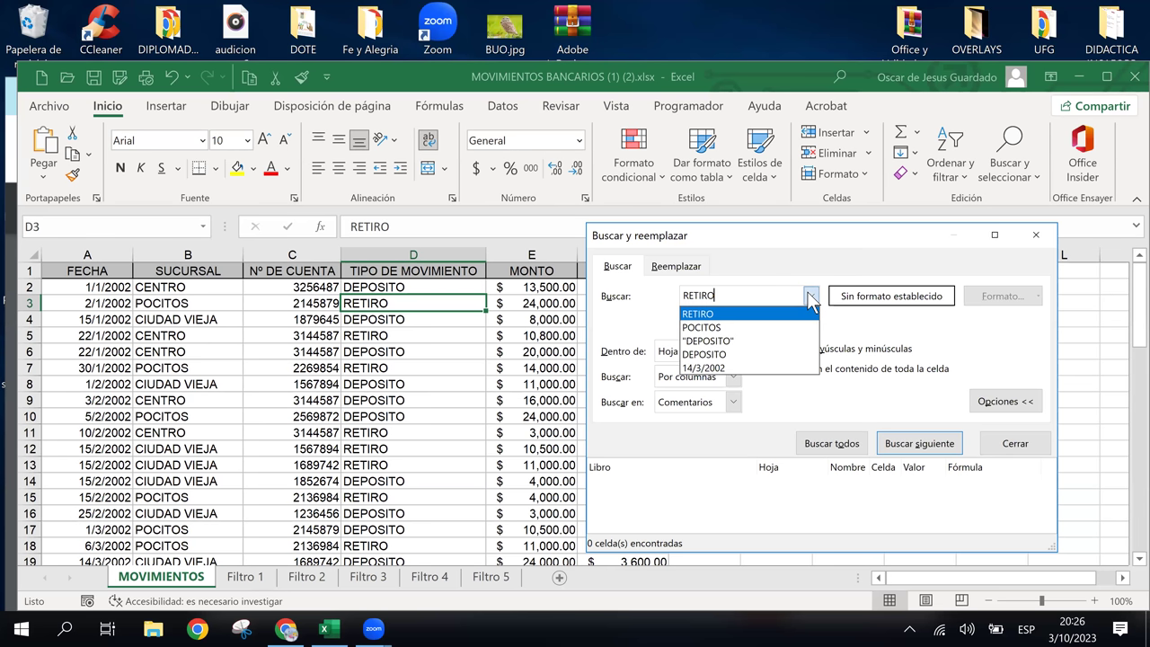
click(735, 353)
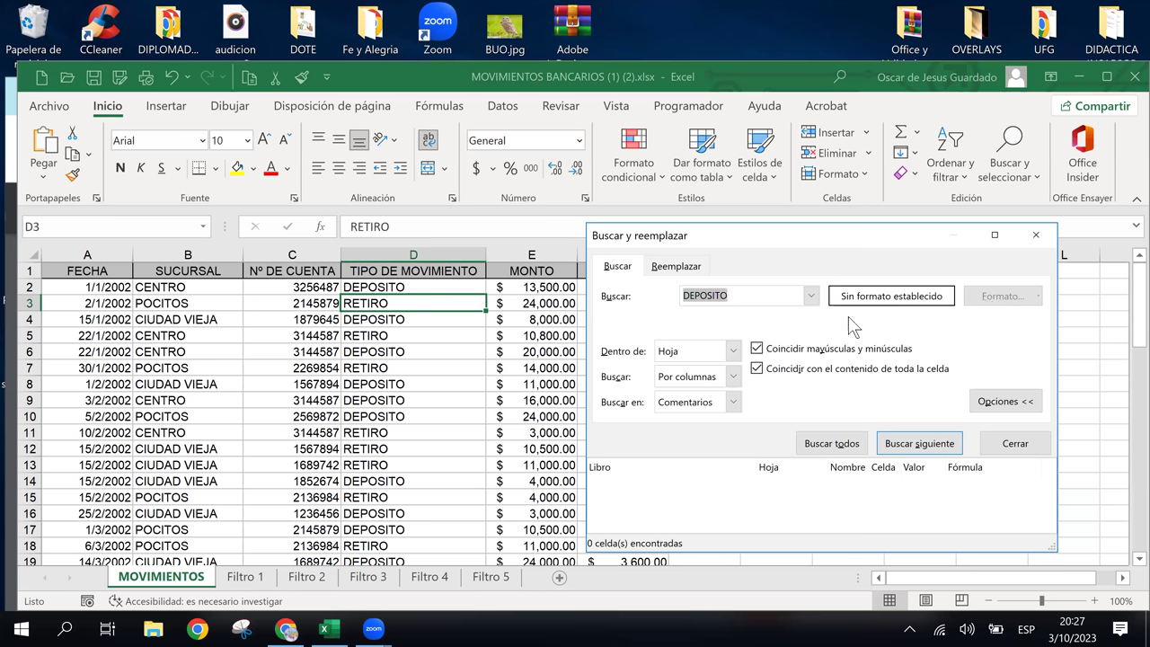
click(822, 444)
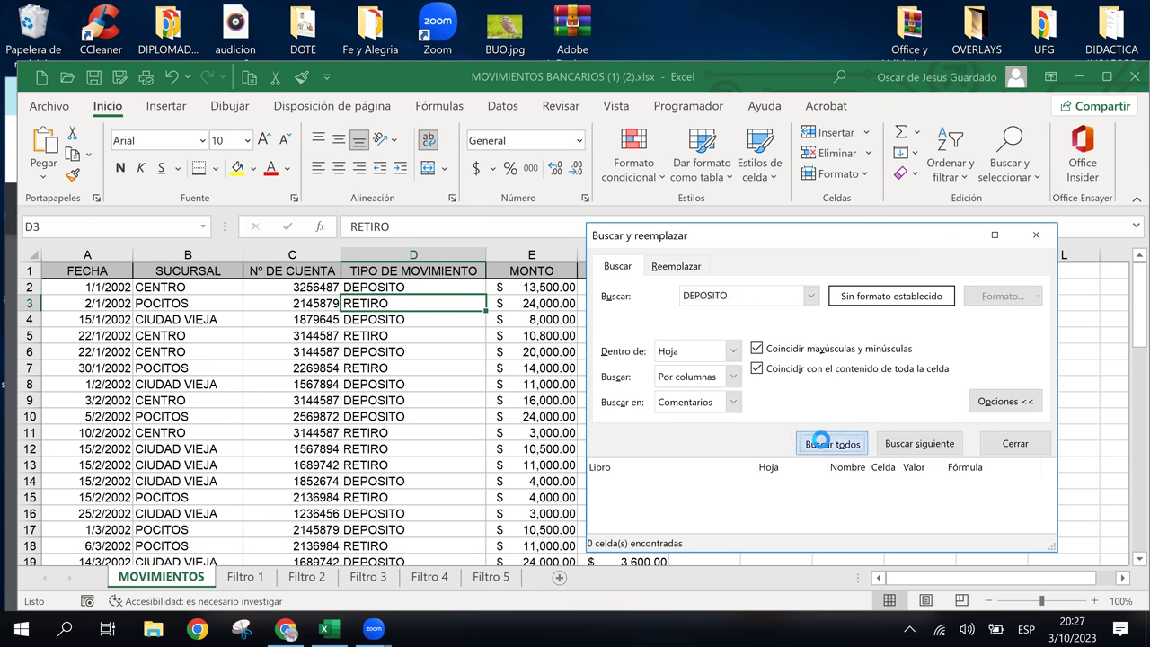
click(592, 363)
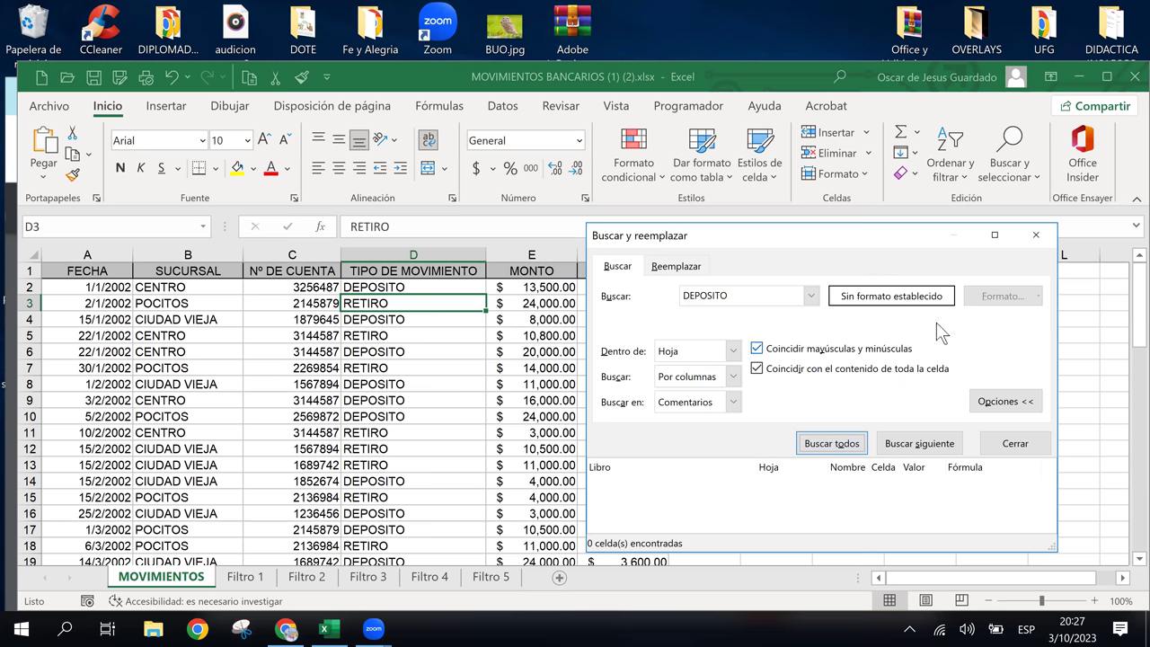
click(387, 287)
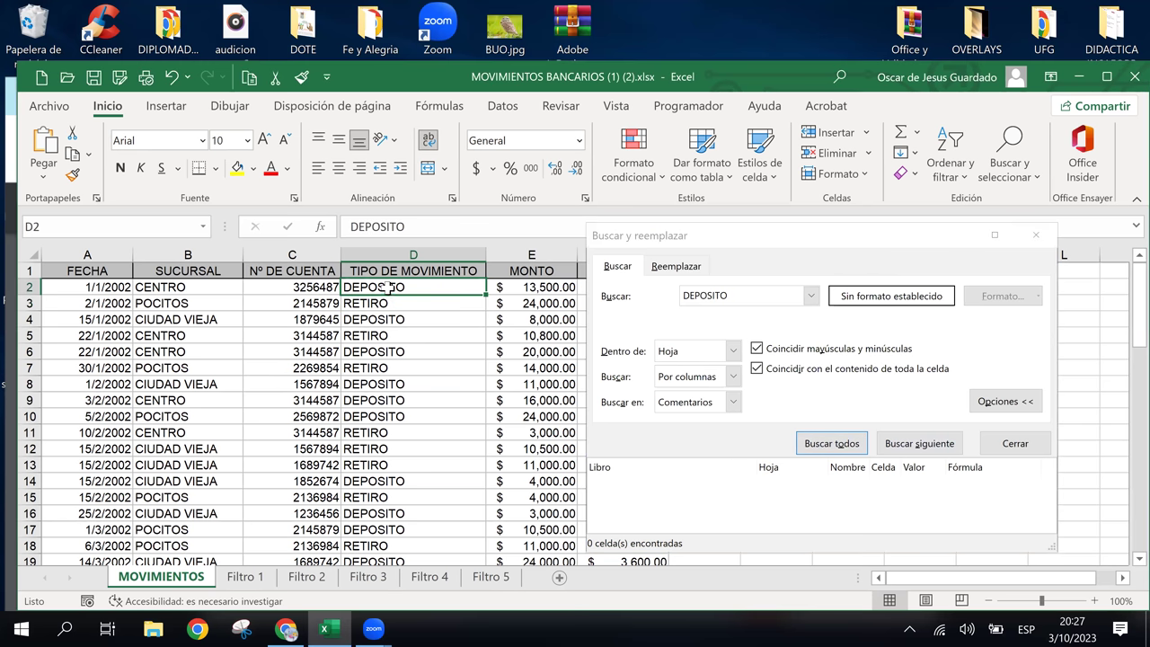
click(959, 314)
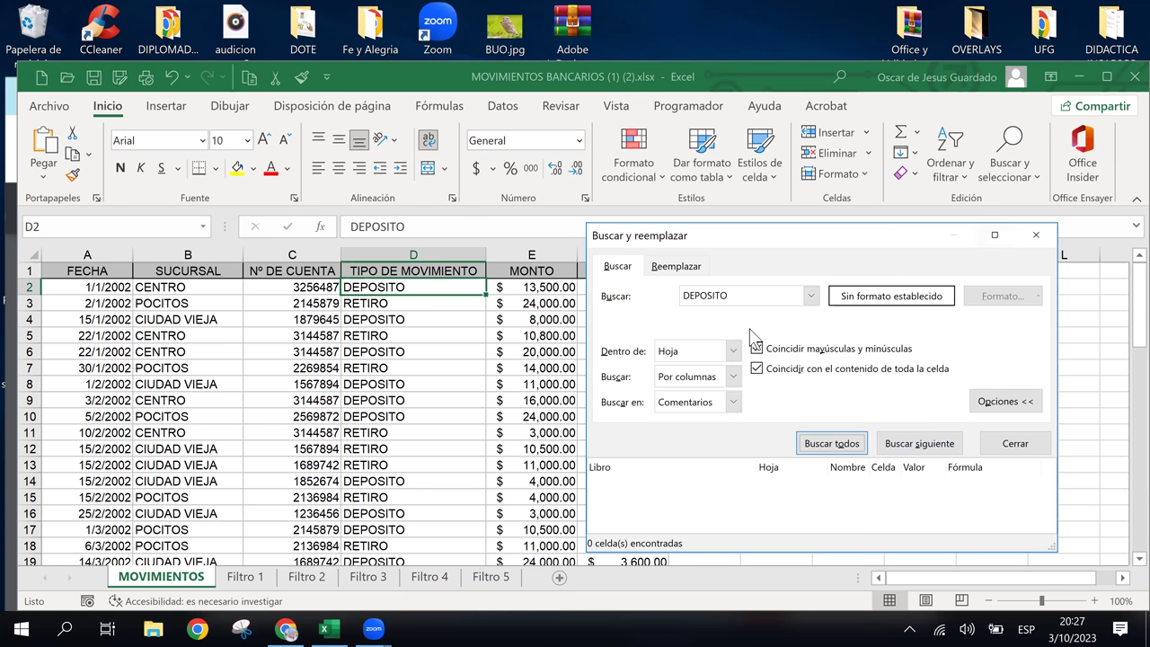
Step: Read the manual's search options and 'Caracteres comodín en Excel' sections on pages 83–84
click(285, 628)
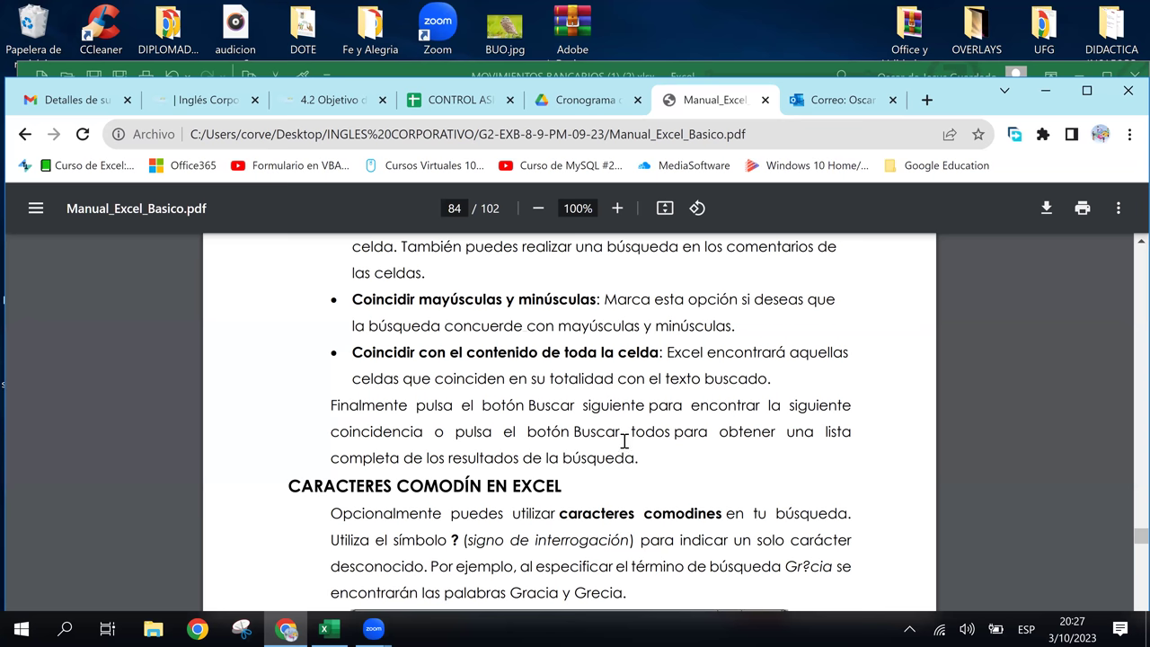
scroll(624, 440, up, 5)
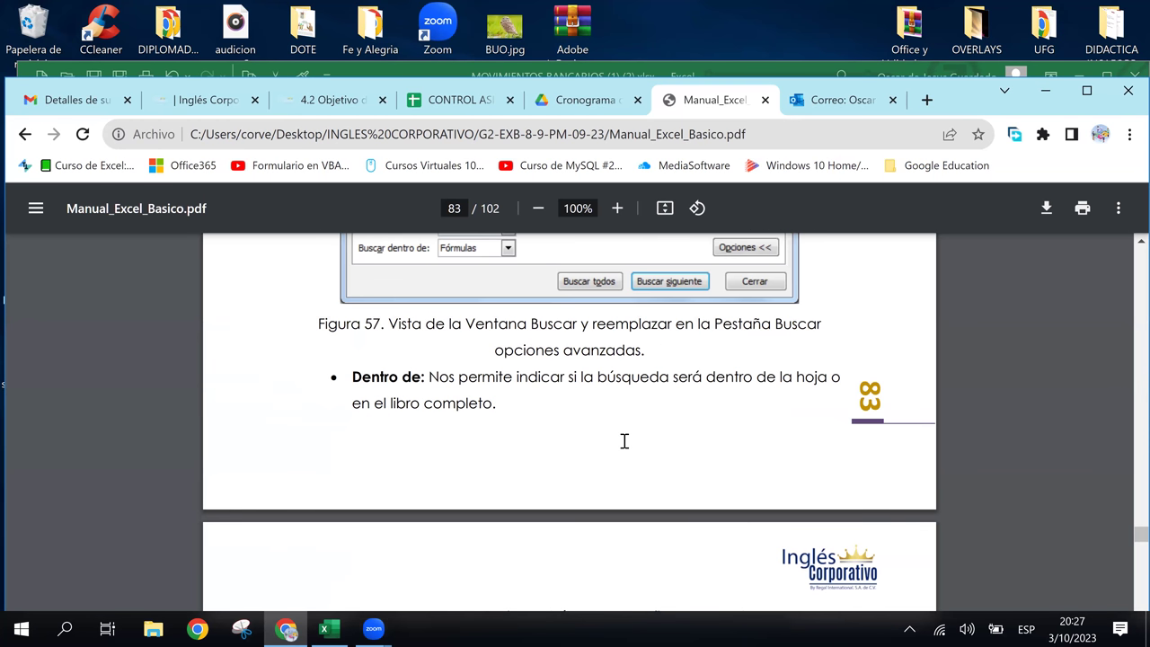
scroll(624, 440, up, 3)
scroll(624, 440, up, 1)
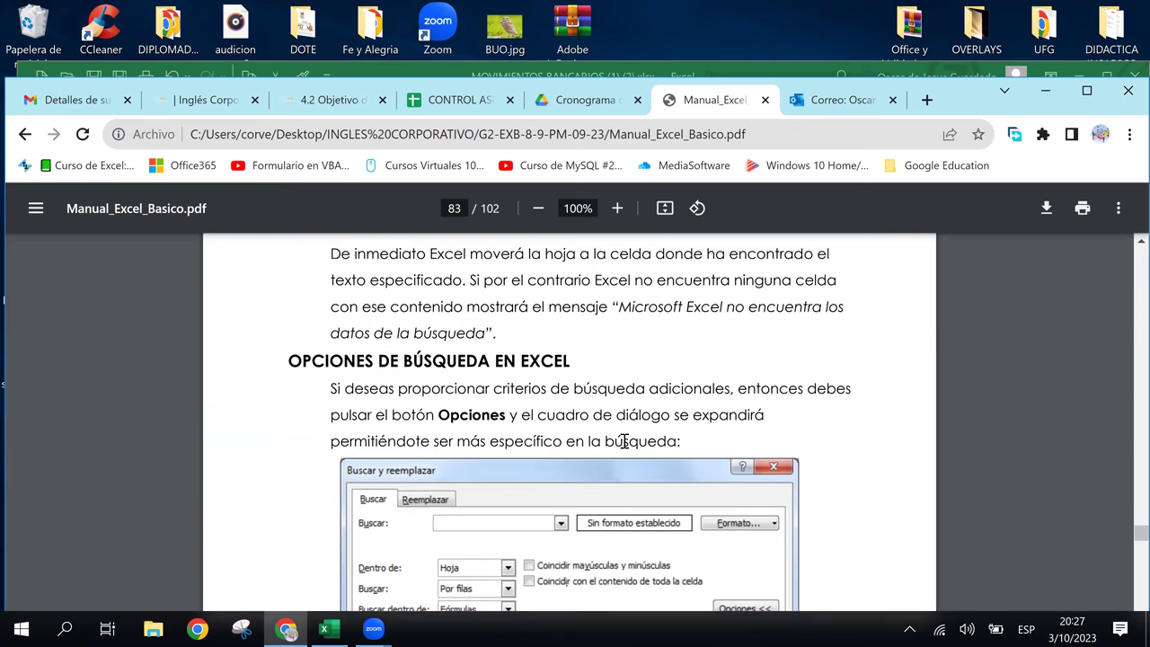
scroll(624, 440, up, 1)
scroll(626, 449, down, 4)
scroll(625, 449, down, 4)
scroll(626, 449, down, 4)
scroll(626, 447, down, 1)
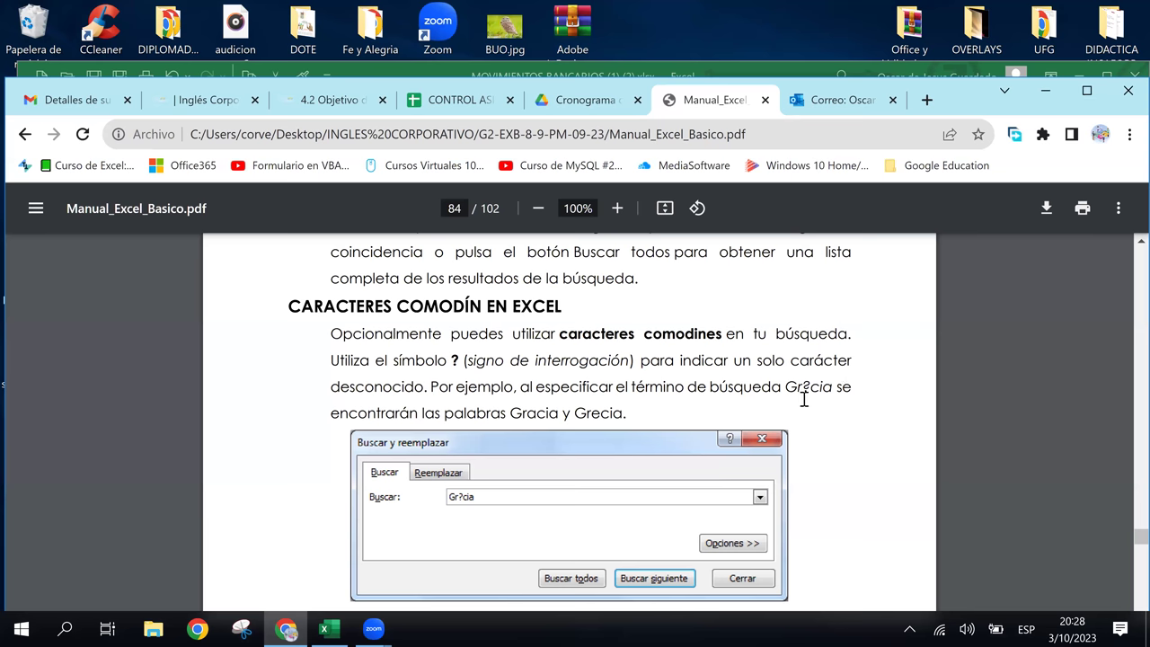
Step: Scroll the manual through the wildcard examples, briefly selecting the example word 'ante'
scroll(538, 431, down, 2)
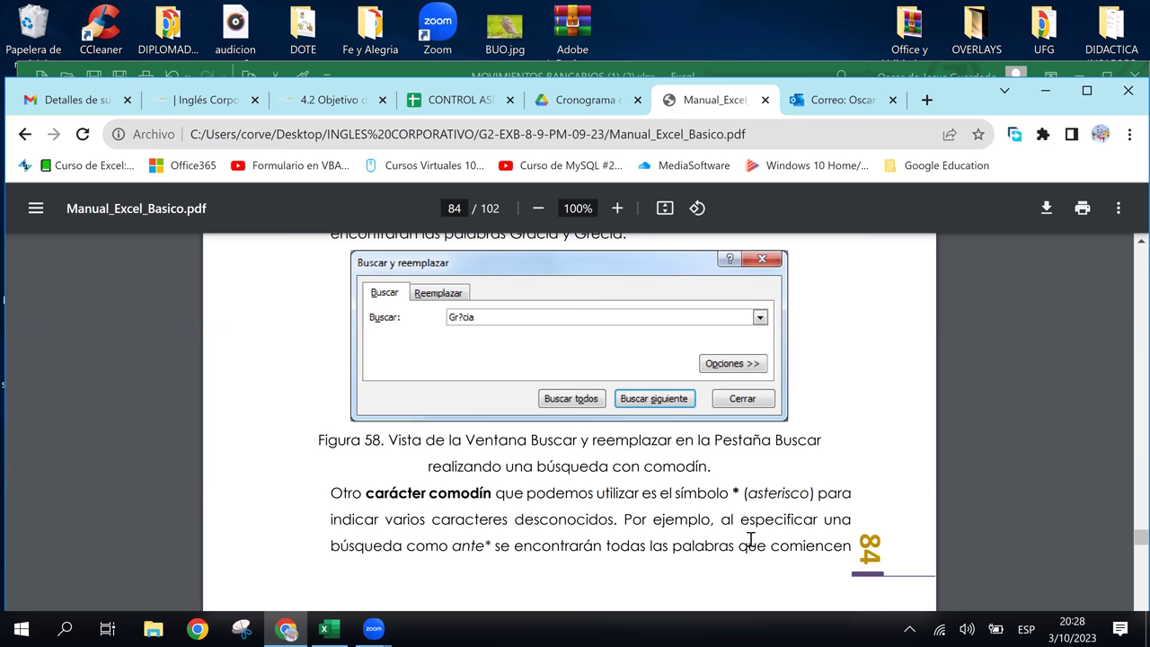
scroll(750, 539, down, 3)
scroll(750, 539, down, 1)
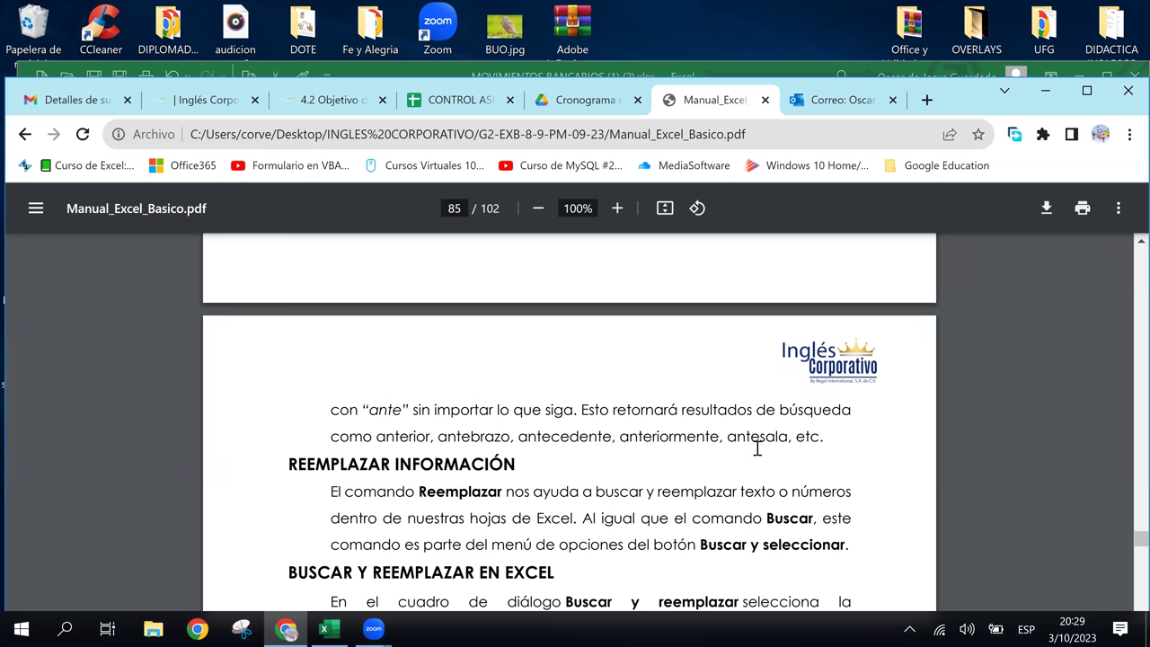
scroll(663, 438, up, 3)
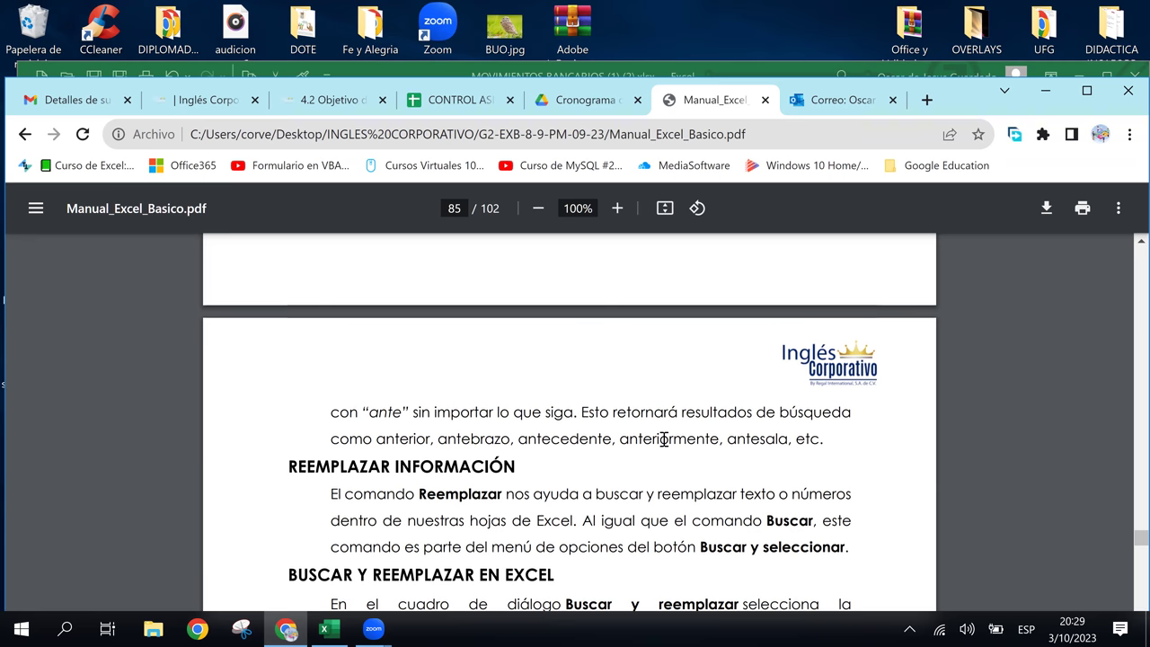
scroll(662, 438, down, 1)
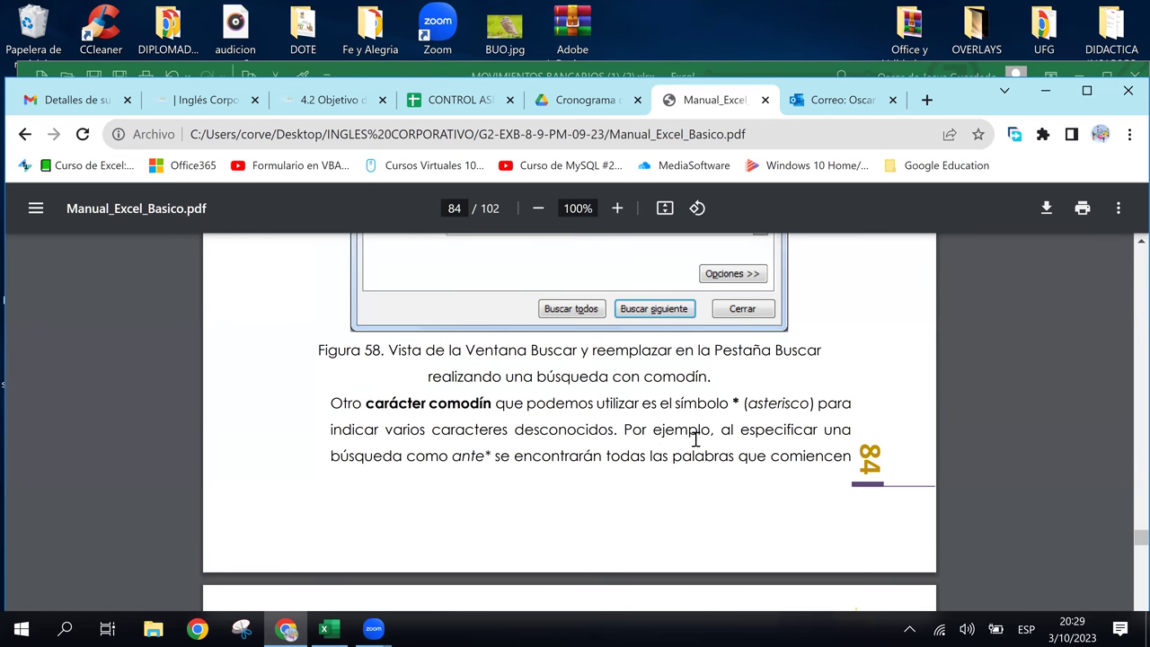
double_click(471, 458)
click(503, 509)
Step: Scroll to the REEMPLAZAR INFORMACIÓN section, then switch back to the MOVIMIENTOS BANCARIOS workbook
scroll(394, 483, down, 4)
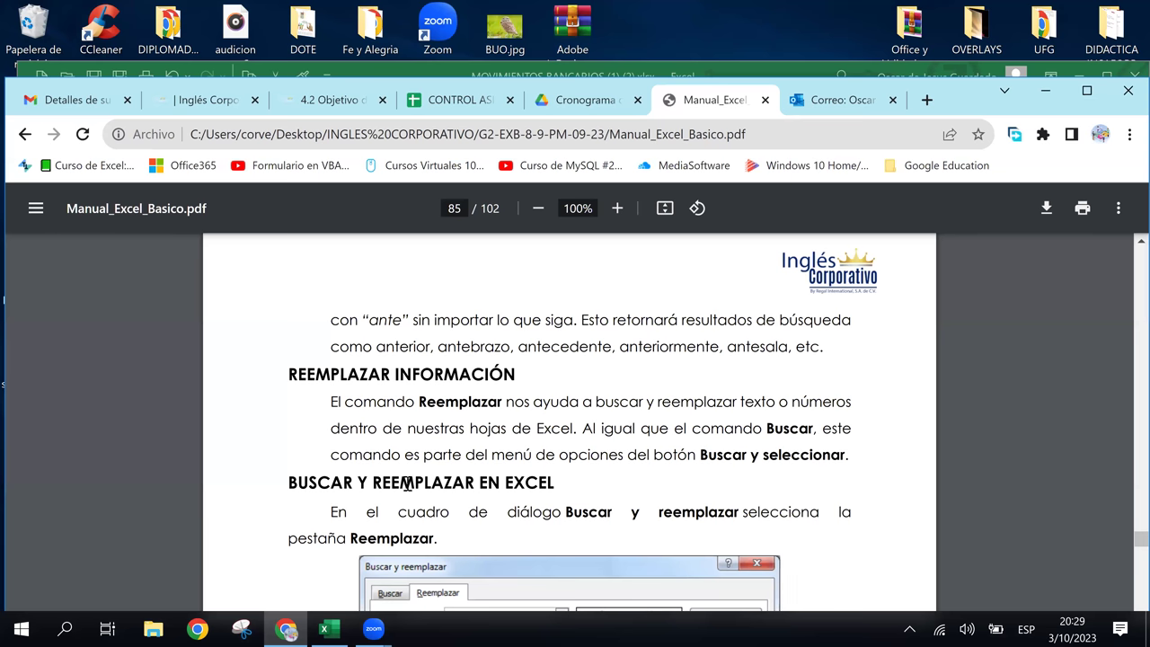
scroll(462, 456, up, 5)
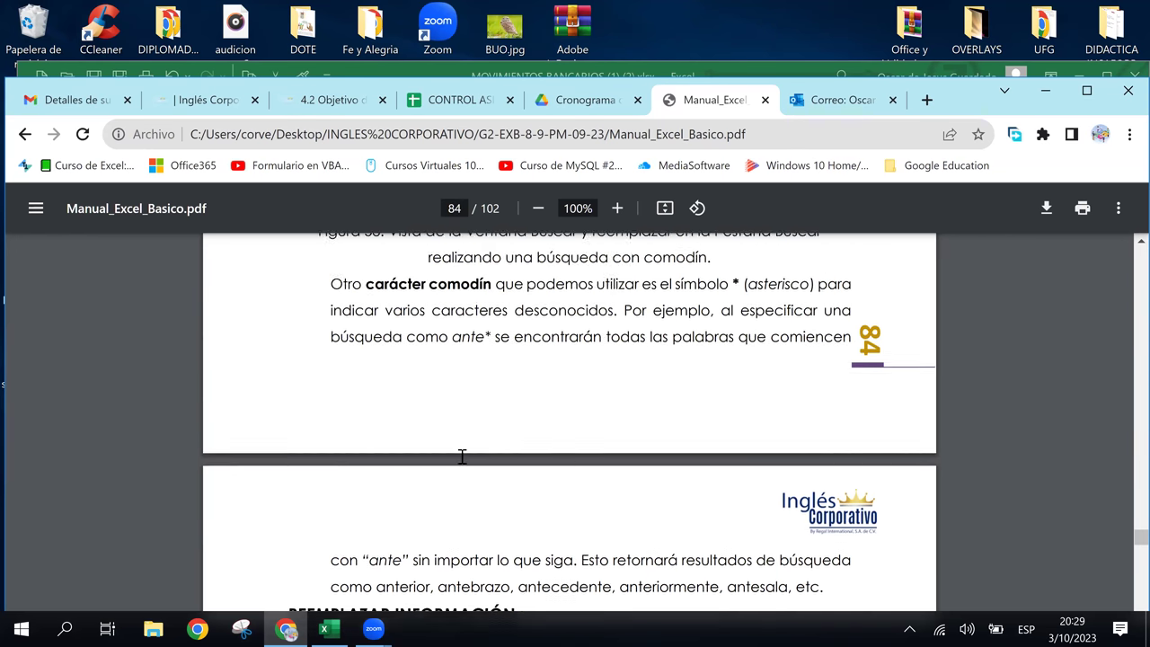
scroll(461, 457, up, 3)
scroll(462, 457, up, 4)
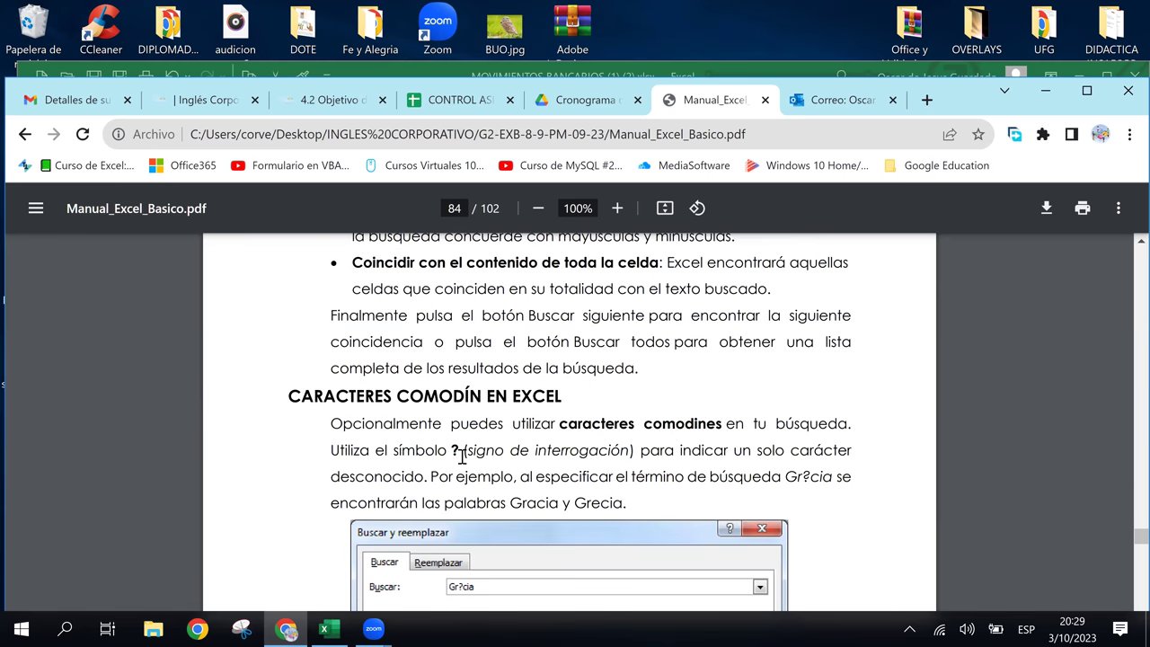
scroll(461, 456, up, 4)
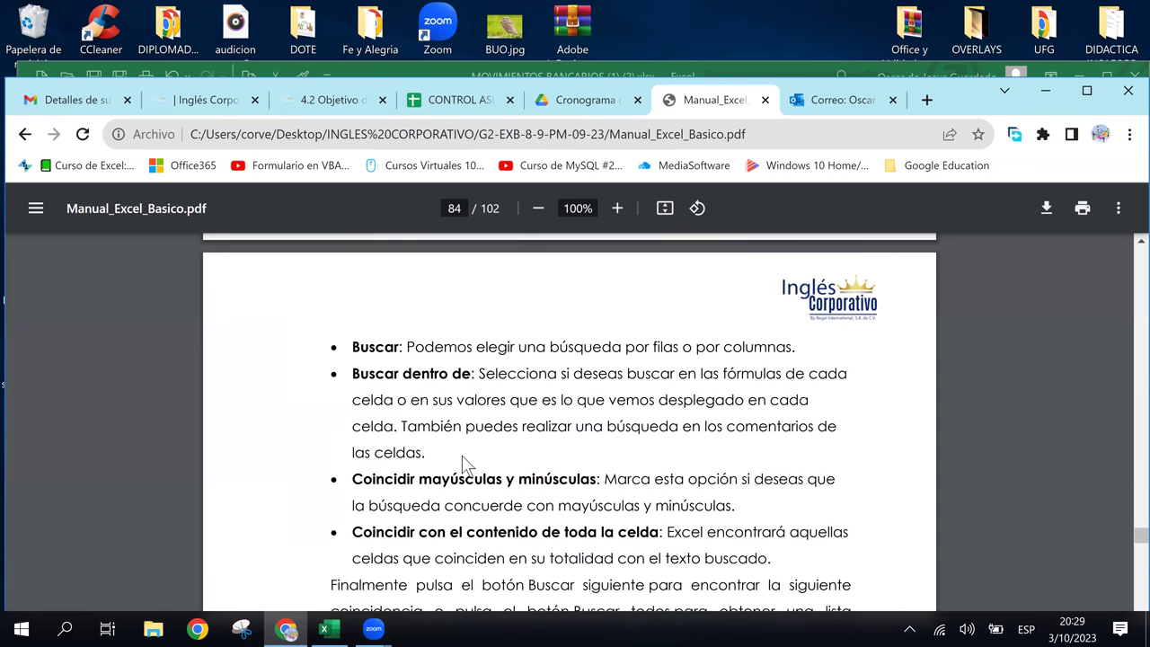
scroll(465, 459, down, 1)
scroll(465, 460, down, 4)
scroll(449, 494, down, 3)
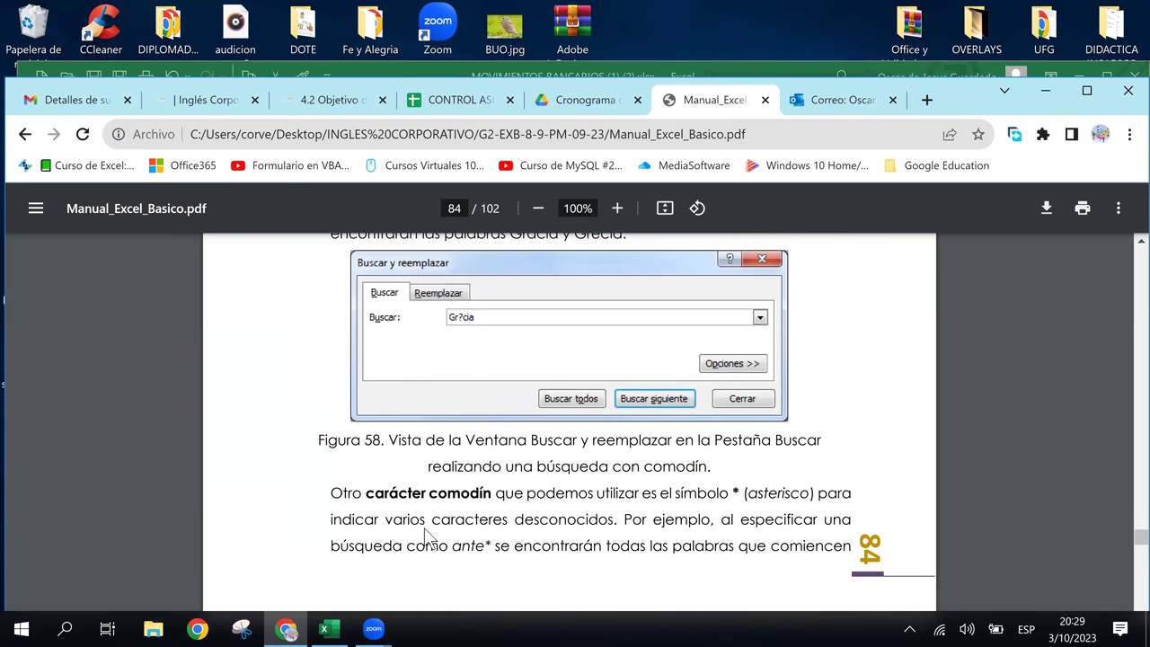
scroll(423, 521, down, 3)
scroll(422, 522, down, 3)
scroll(413, 524, down, 1)
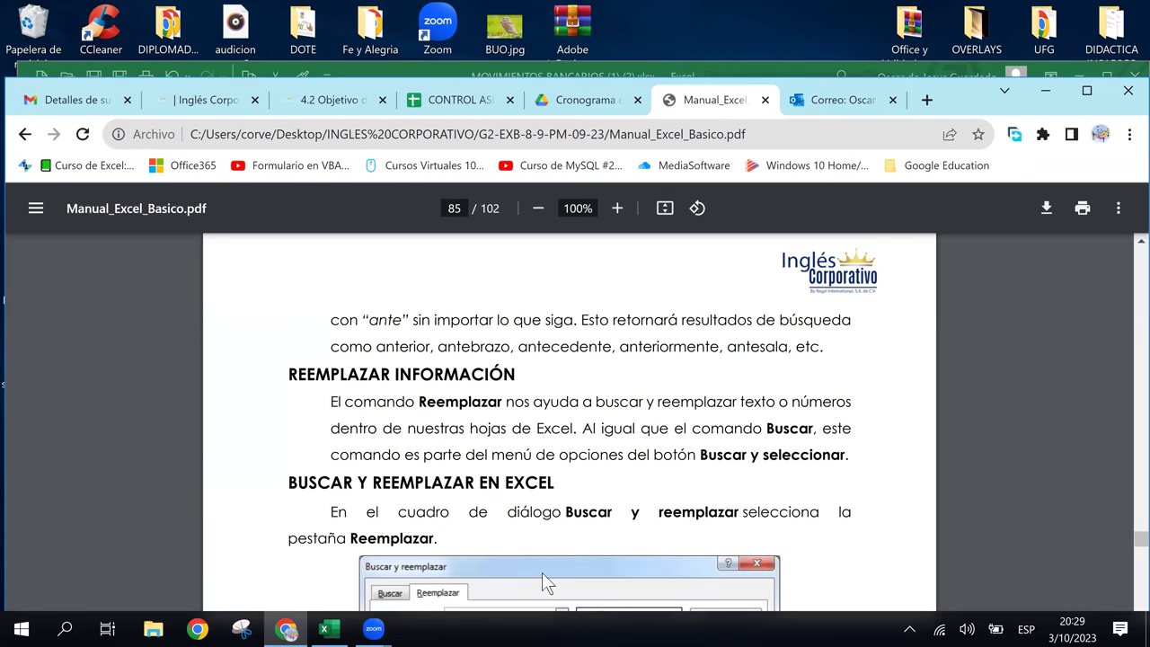
click(331, 626)
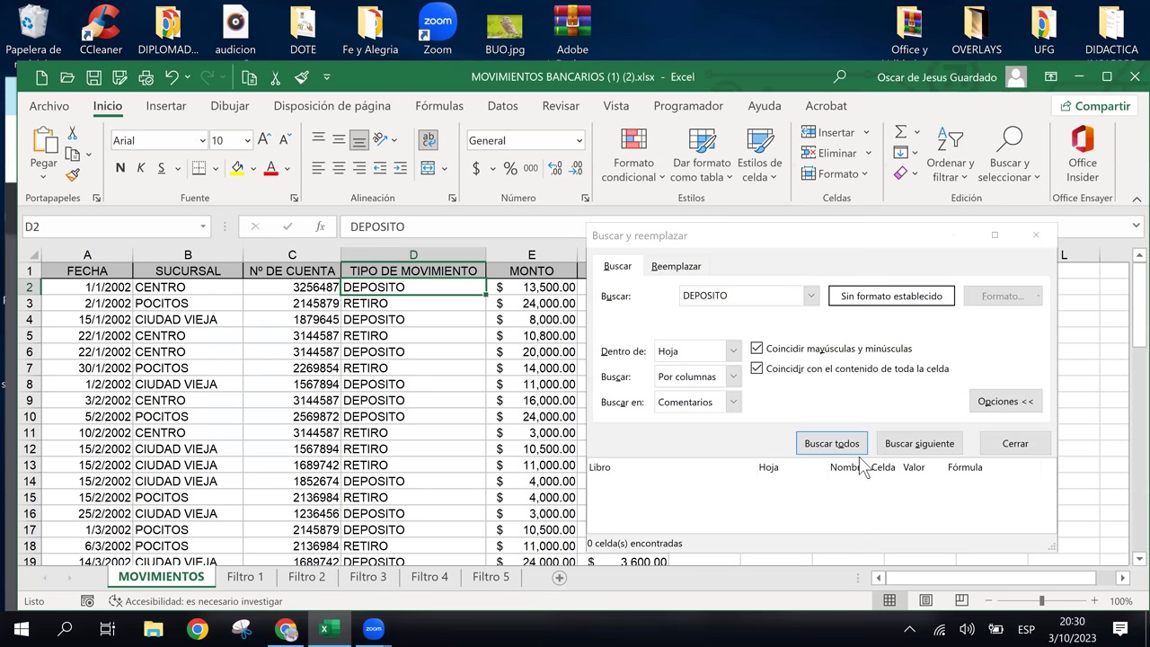
Step: Replace DEPOSITO with CIUDAD*, find all with no matches, and close Find and Replace
drag(740, 297, 672, 295)
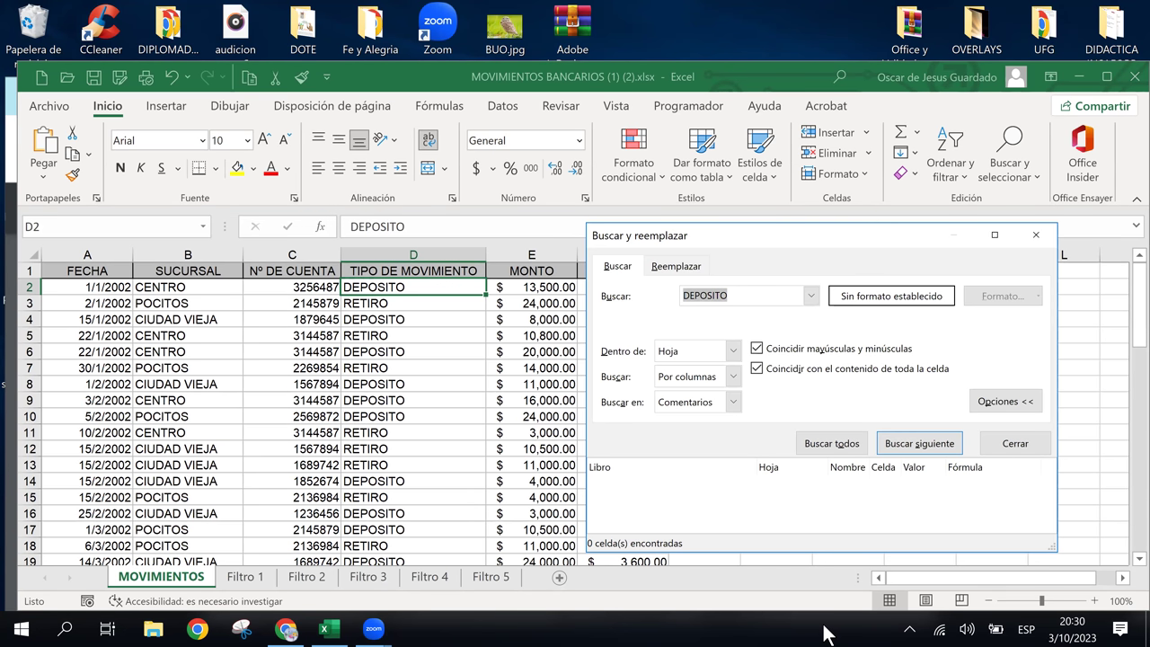
click(221, 290)
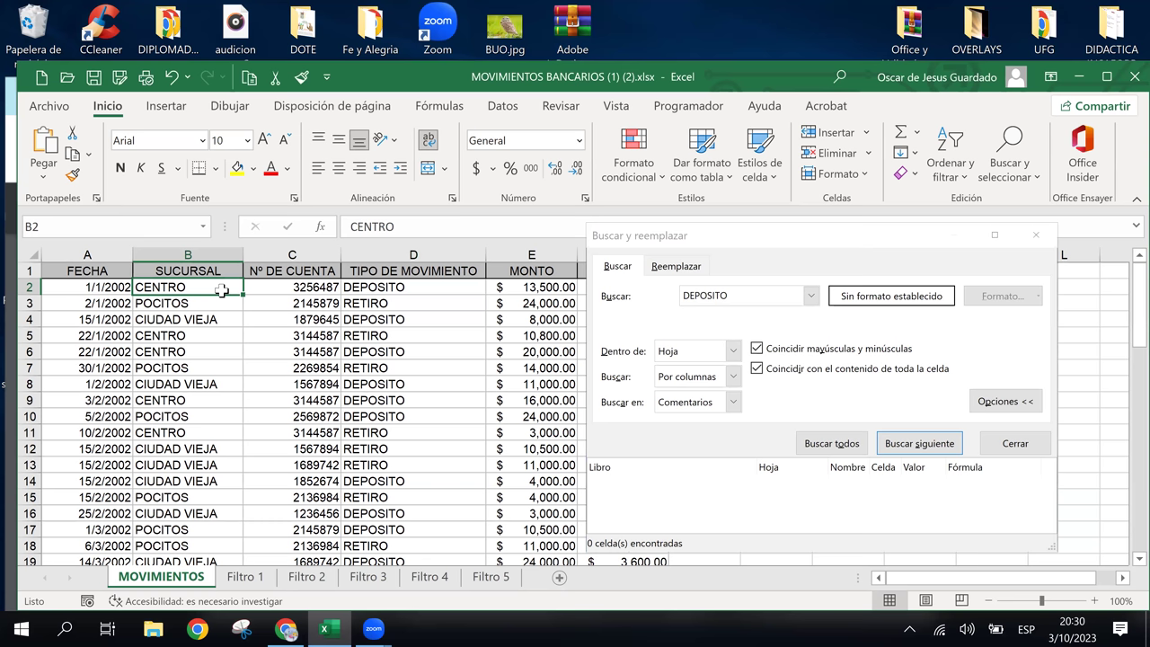
click(741, 292)
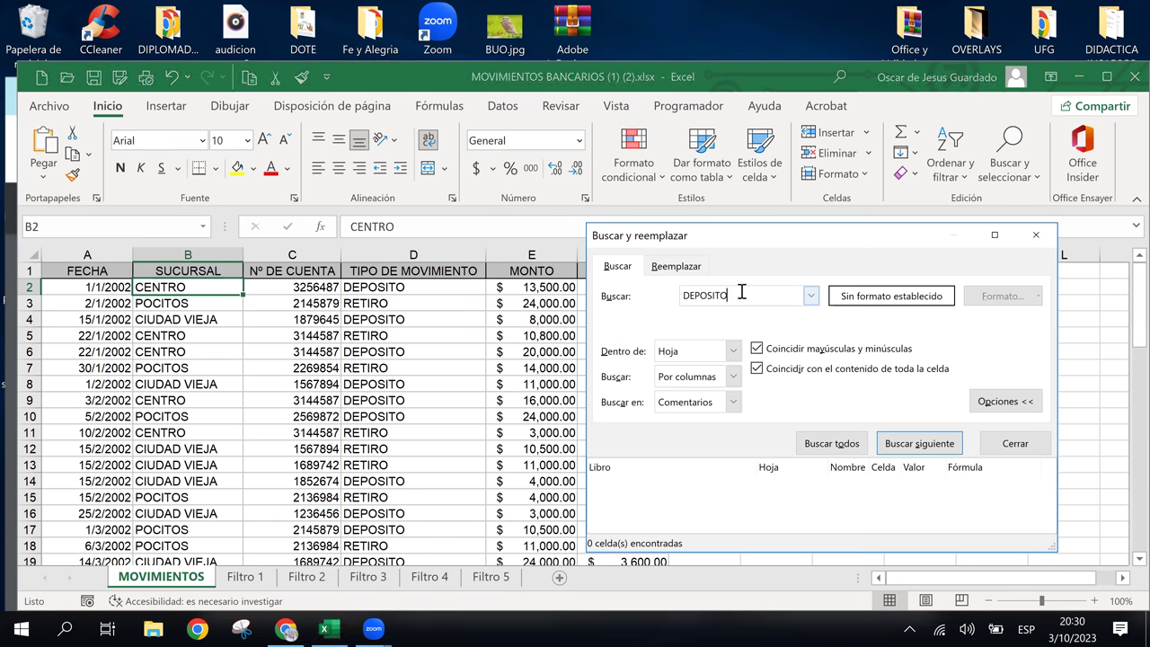
key(BackSpace)
key(BackSpace)
key(BackSpace)
text(CIUDAD*)
click(831, 444)
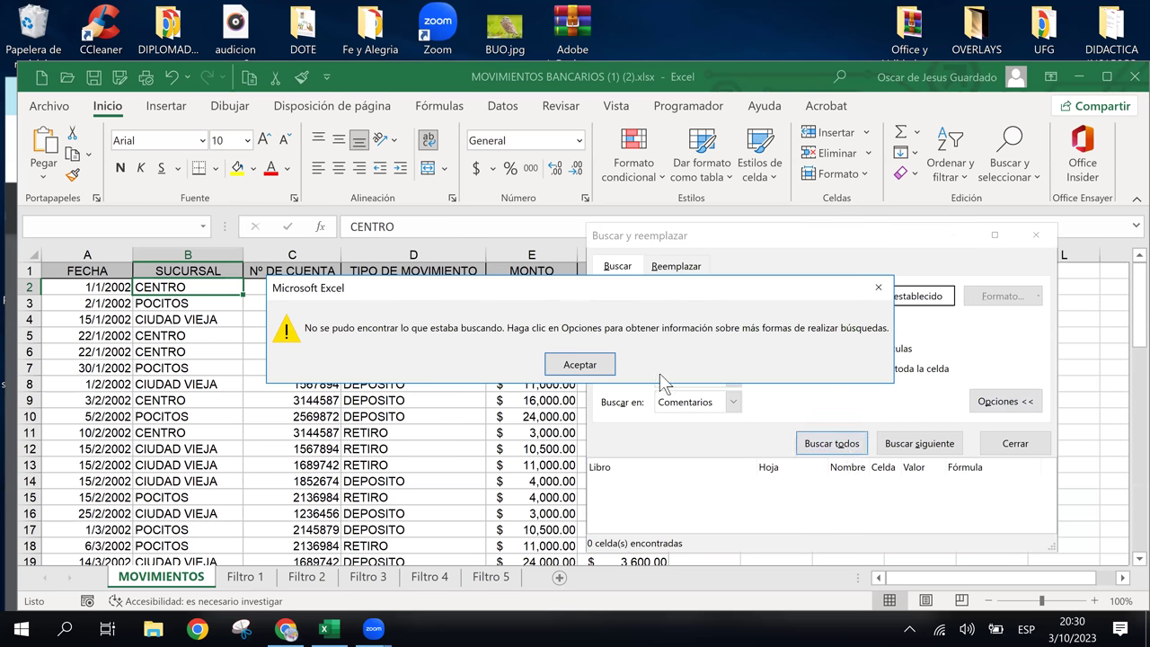
click(595, 366)
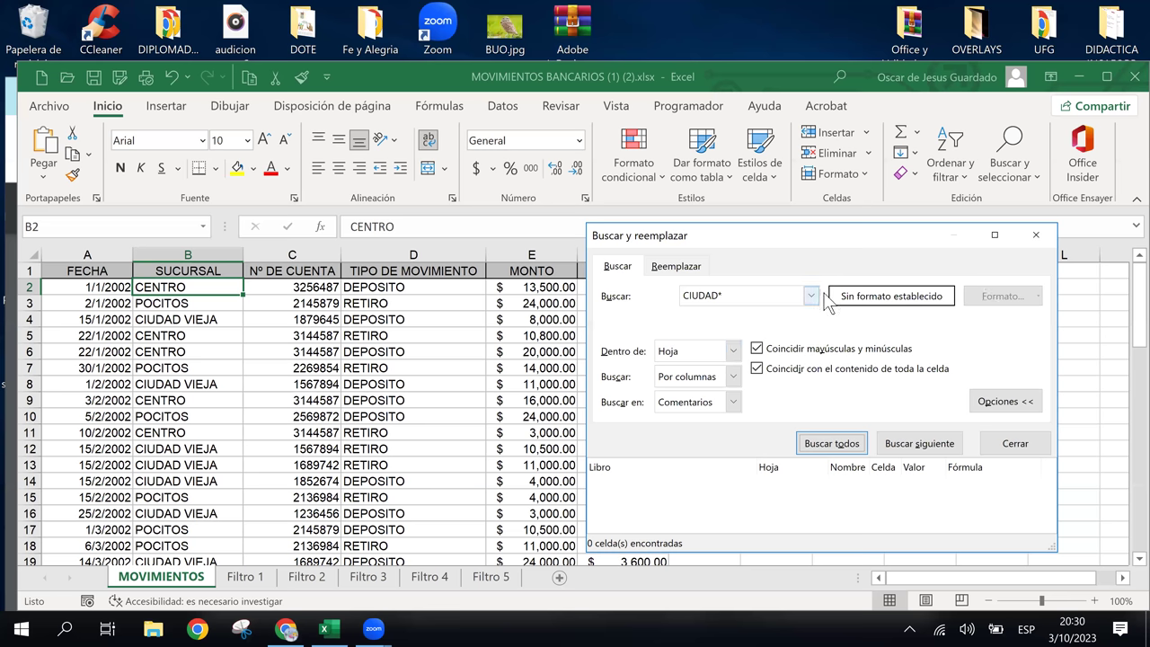
click(1034, 234)
click(1008, 164)
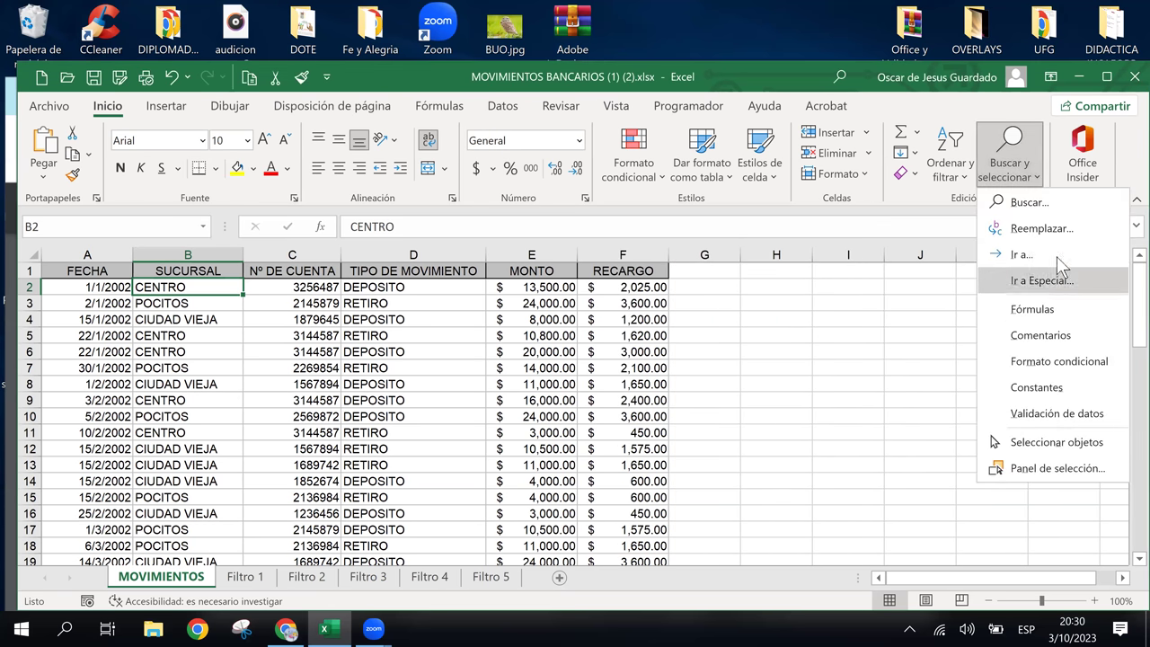
Step: Reopen Find, set Buscar en to Valores, and list the 17 CIUDAD VIEJA matches
click(1029, 201)
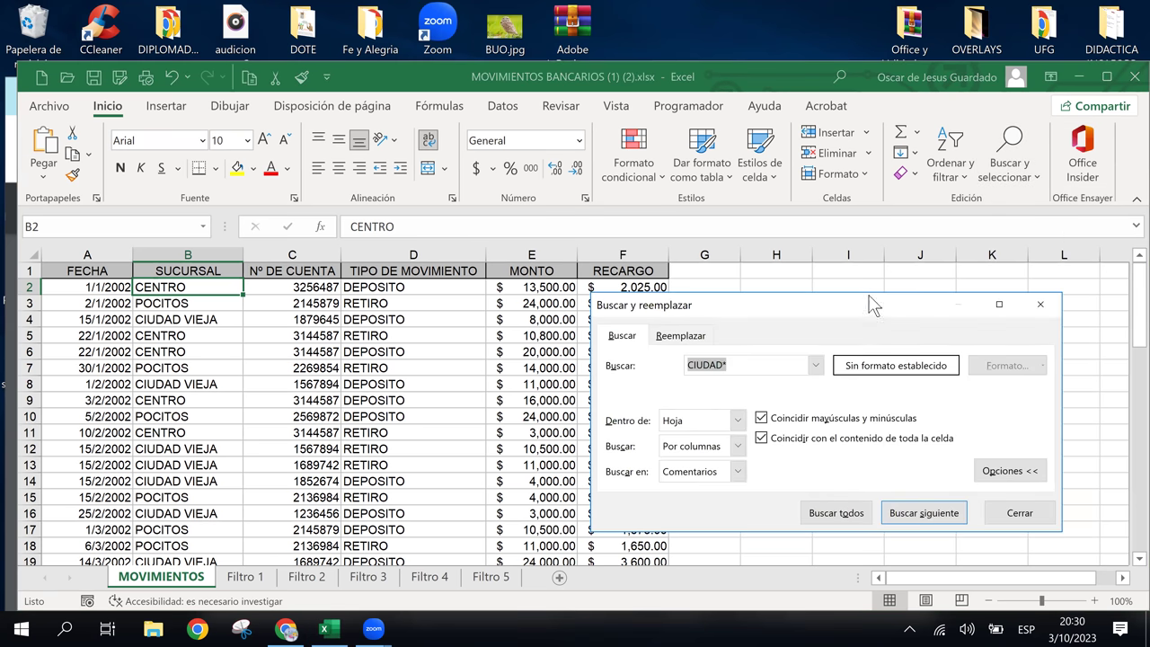
click(740, 367)
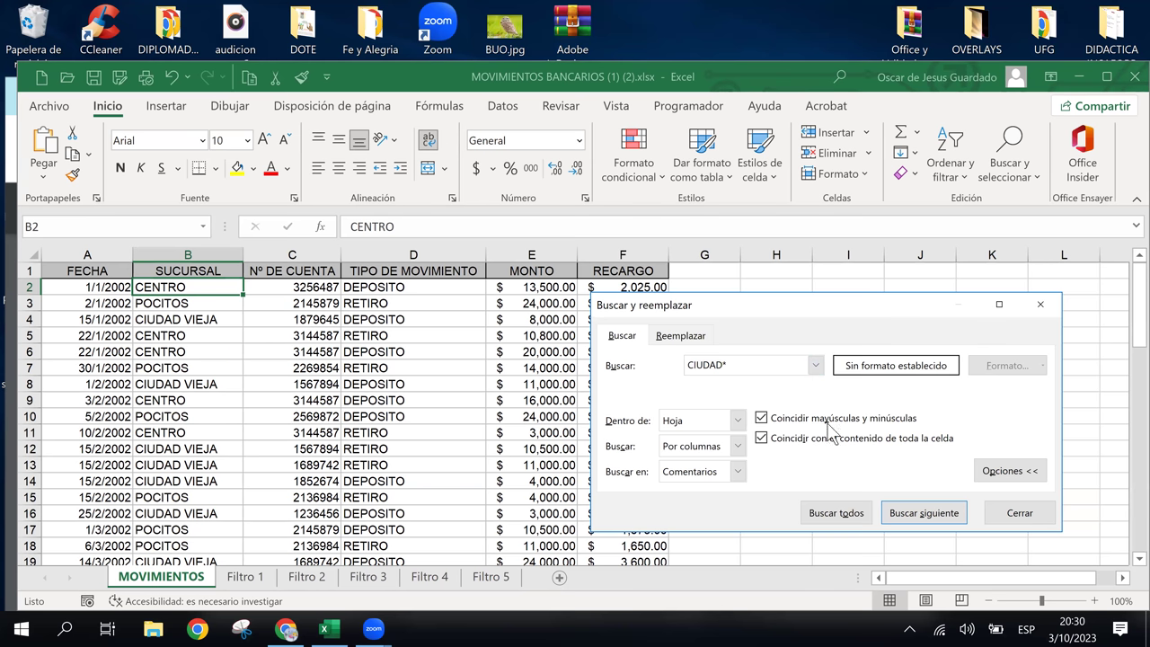
click(736, 471)
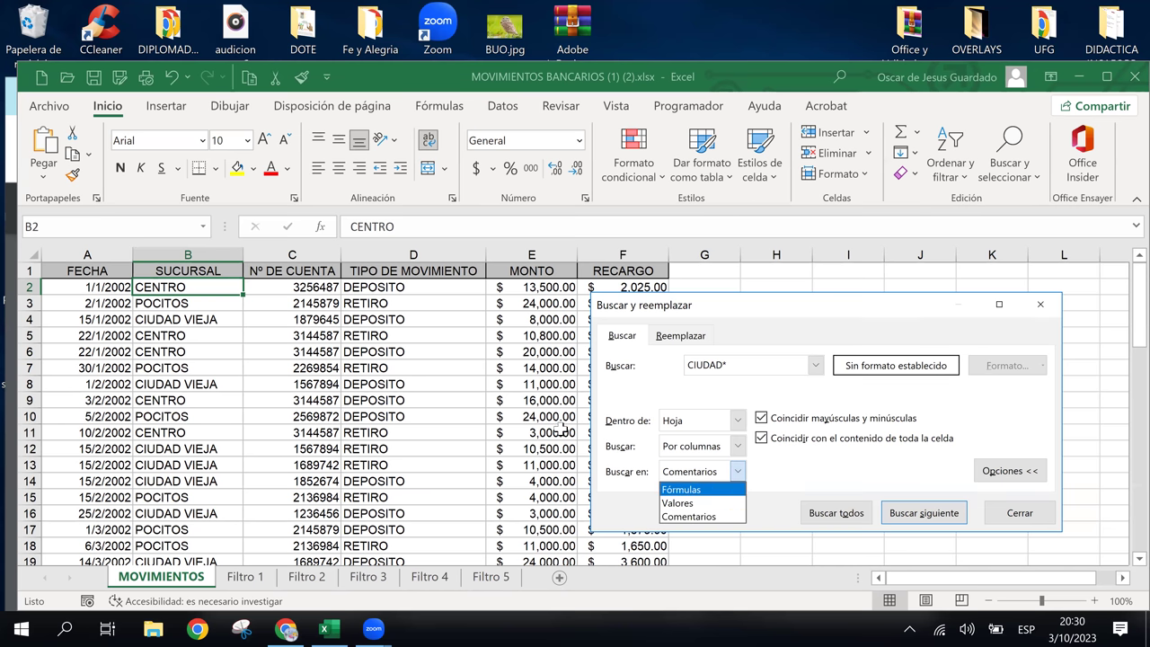
click(687, 503)
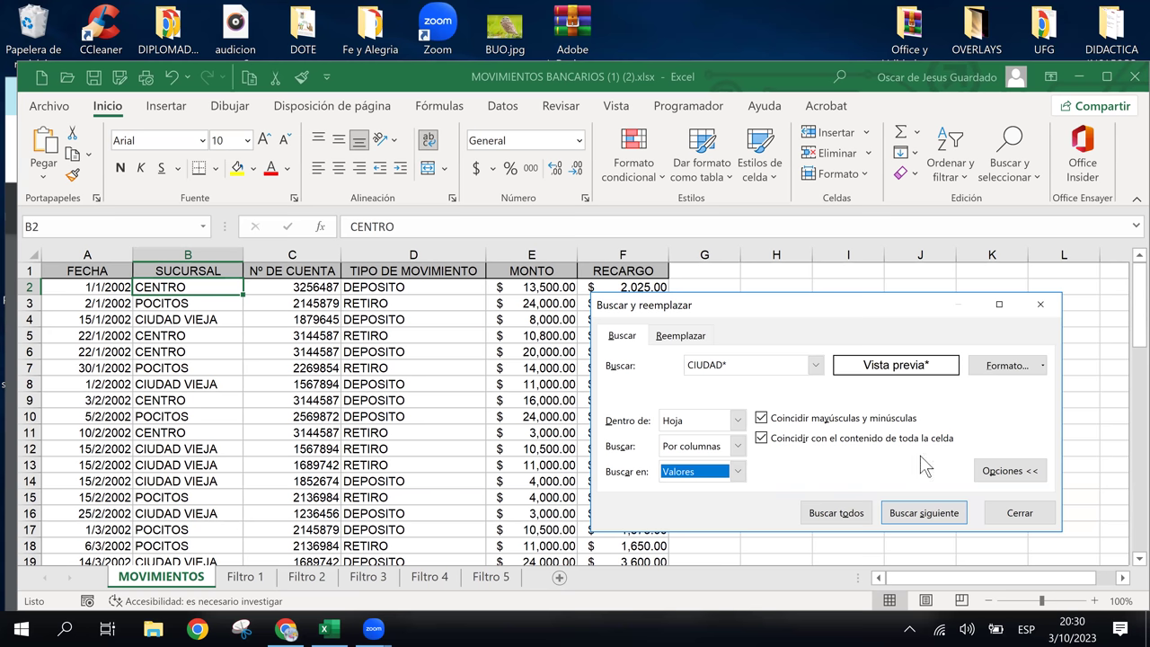
click(865, 513)
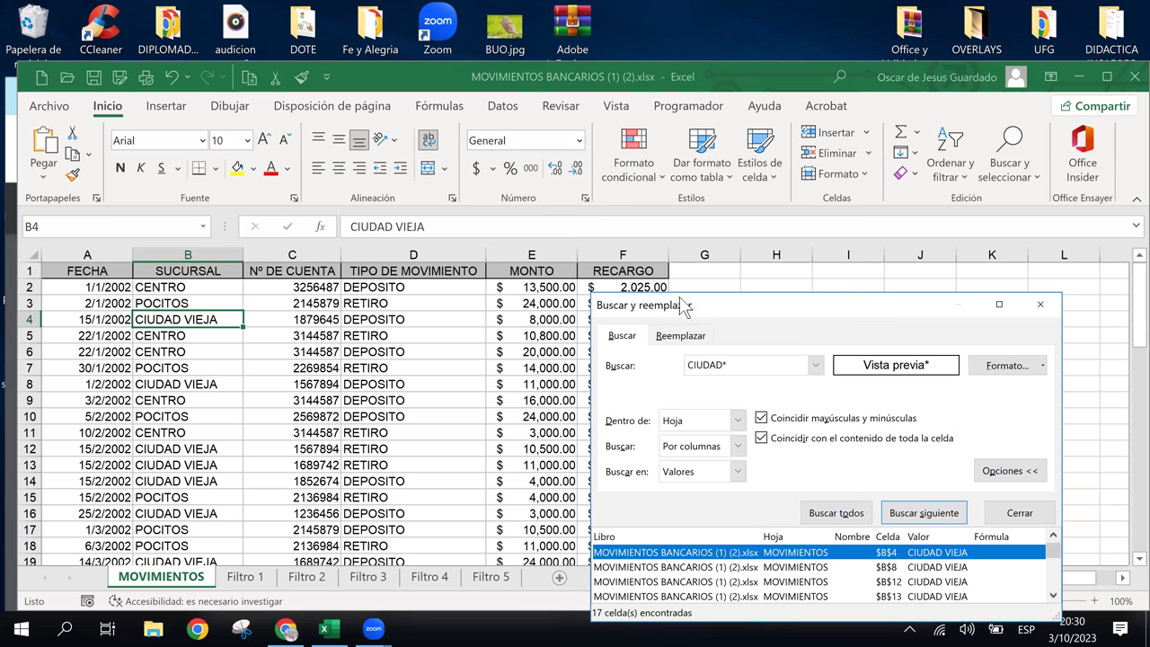
drag(684, 306, 634, 88)
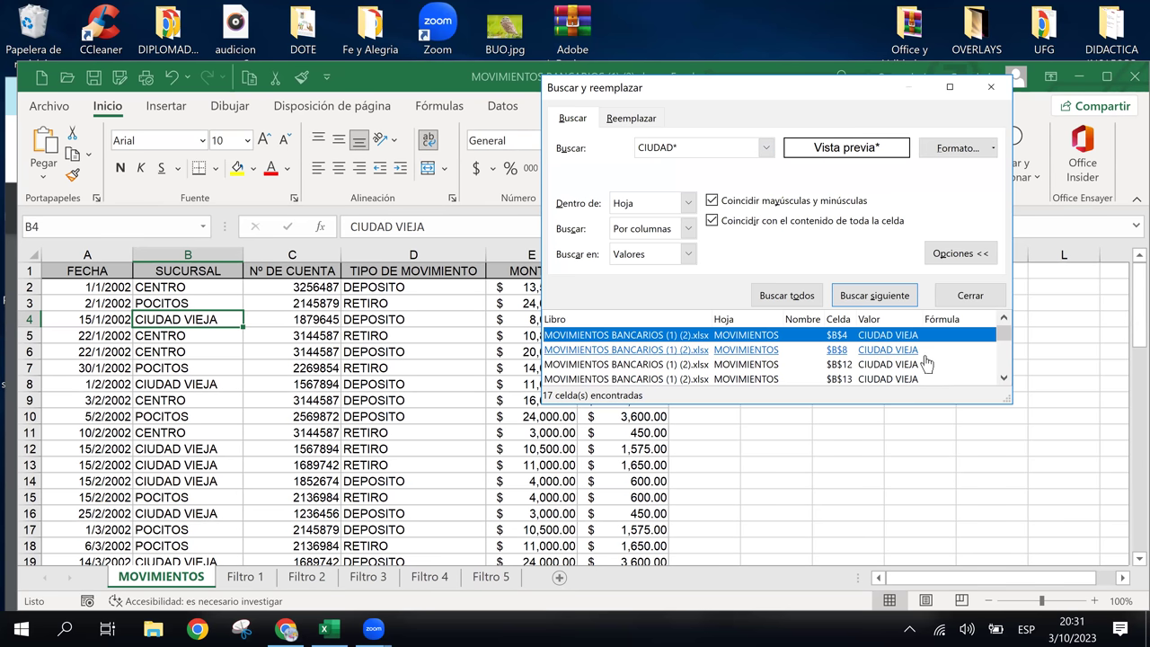
scroll(925, 361, down, 3)
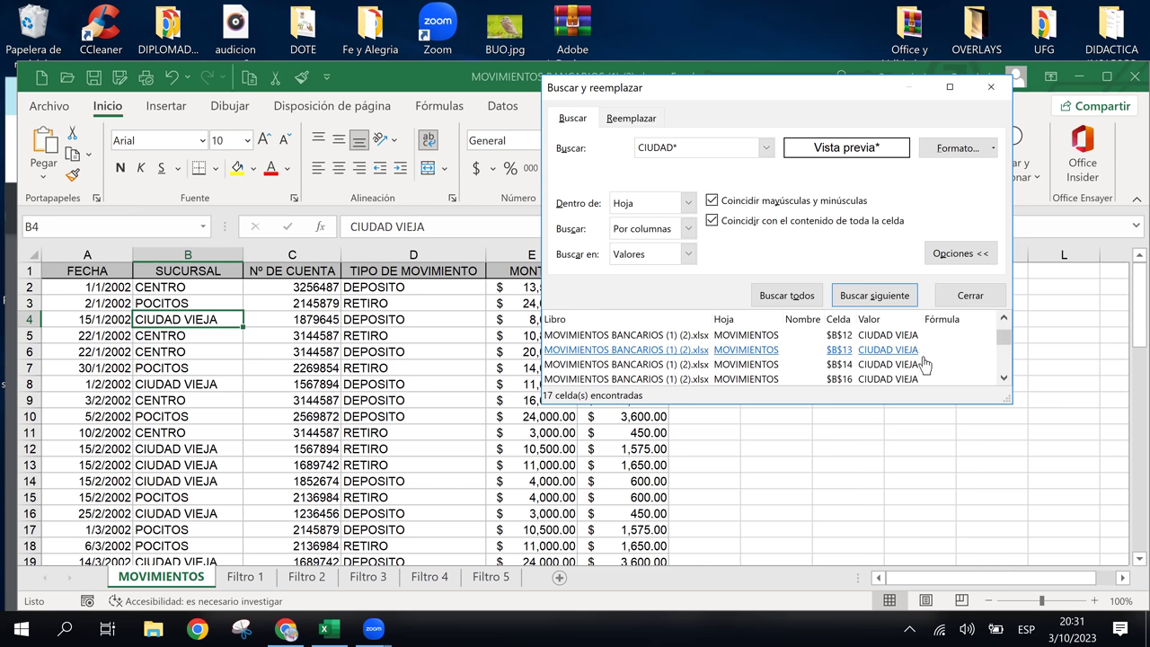
scroll(925, 368, down, 2)
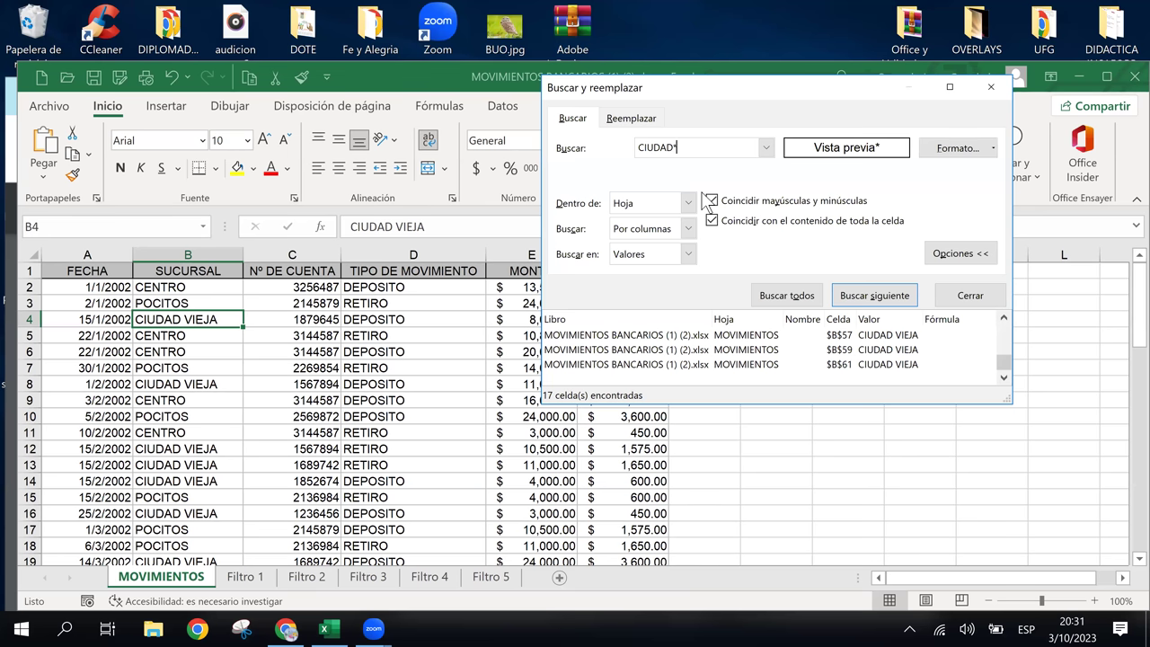
Step: Replace the CIUDAD* search term with ?????? to match six-character values
key(BackSpace)
key(BackSpace)
key(BackSpace)
key(BackSpace)
key(BackSpace)
key(BackSpace)
key(BackSpace)
text(??????)
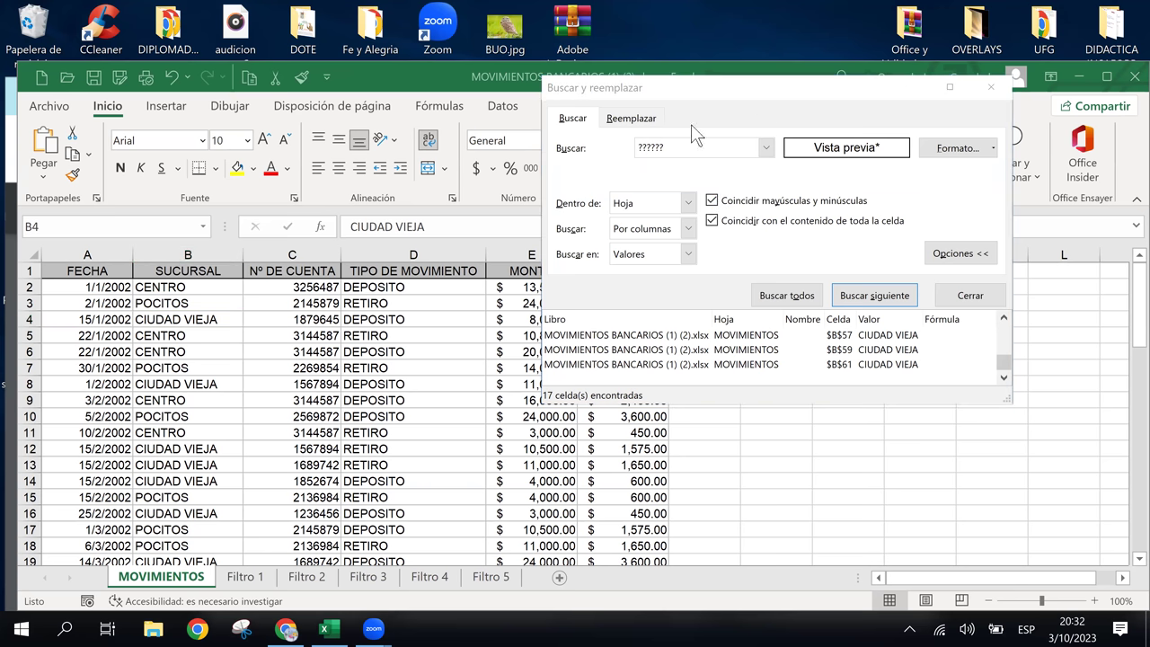
click(678, 151)
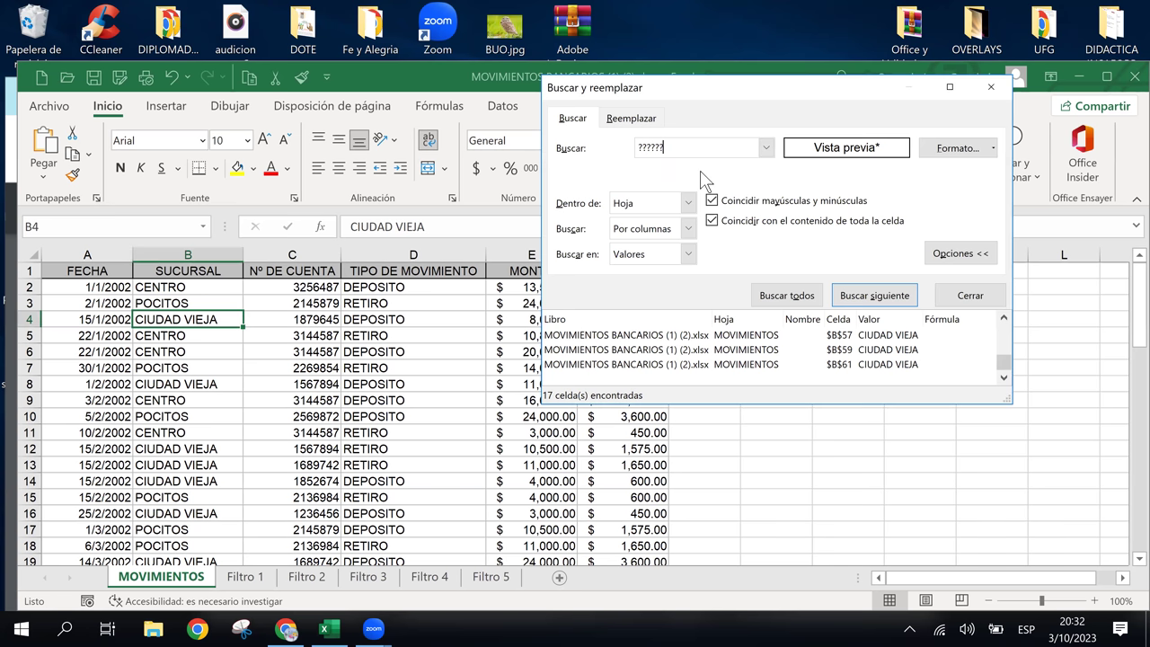
text(?)
Step: Find all 42 six-character cells, beginning with CENTRO at B2, B5, B6 and B9
click(993, 149)
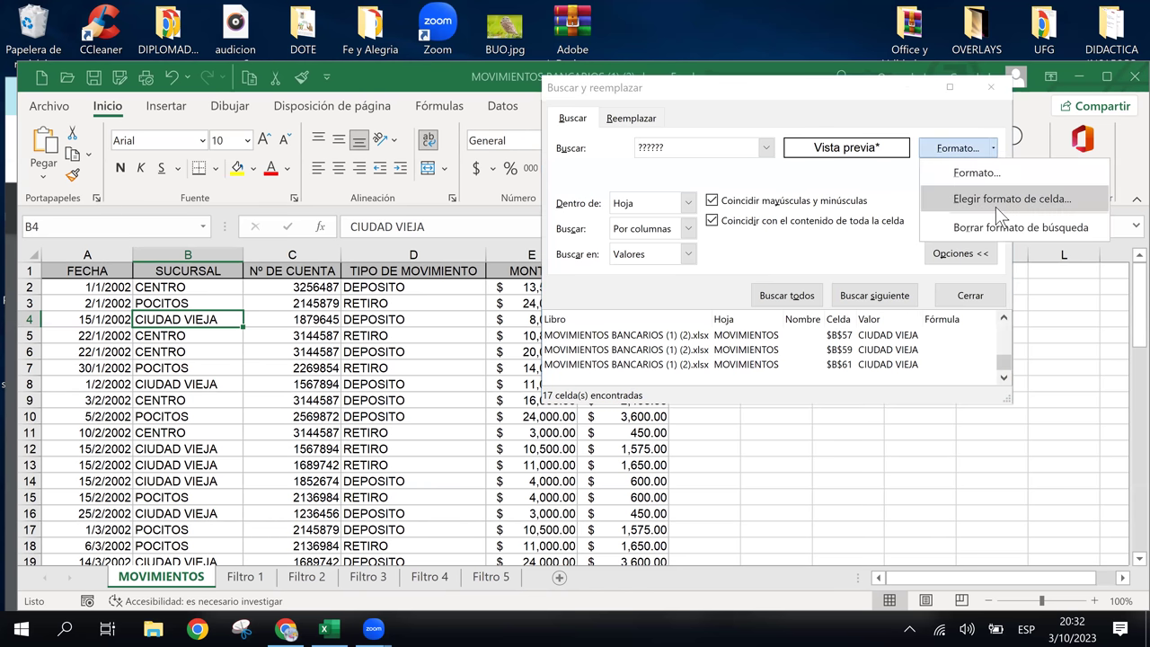
click(913, 113)
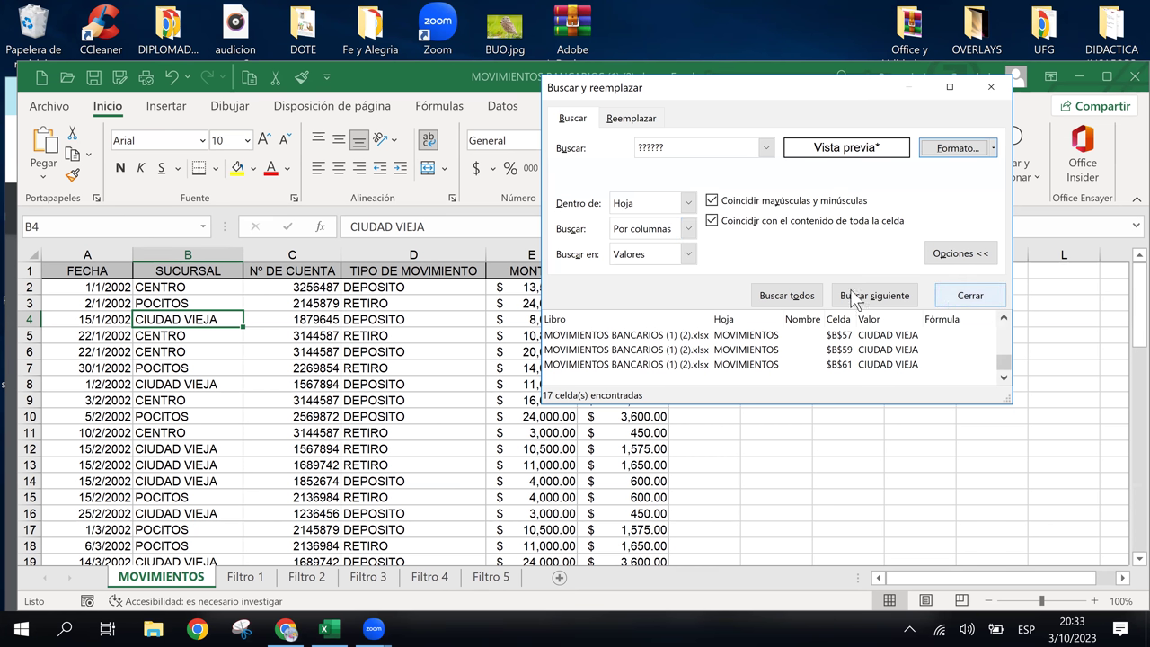
click(807, 294)
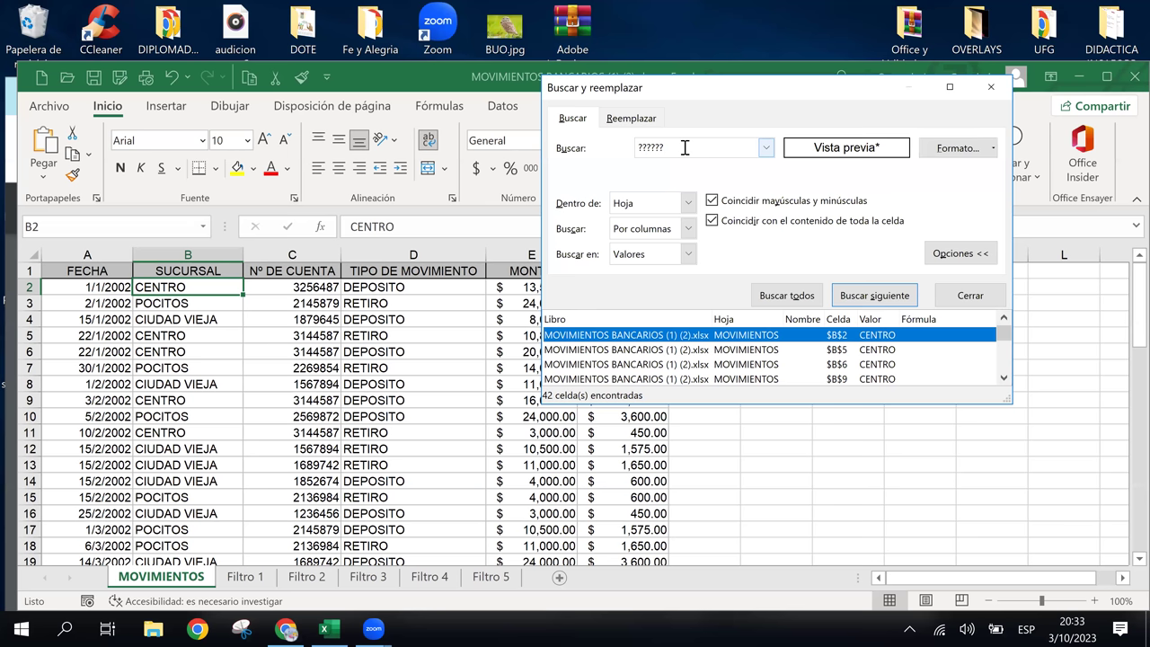
Step: Scroll down through the 42-entry Find All results list
click(684, 147)
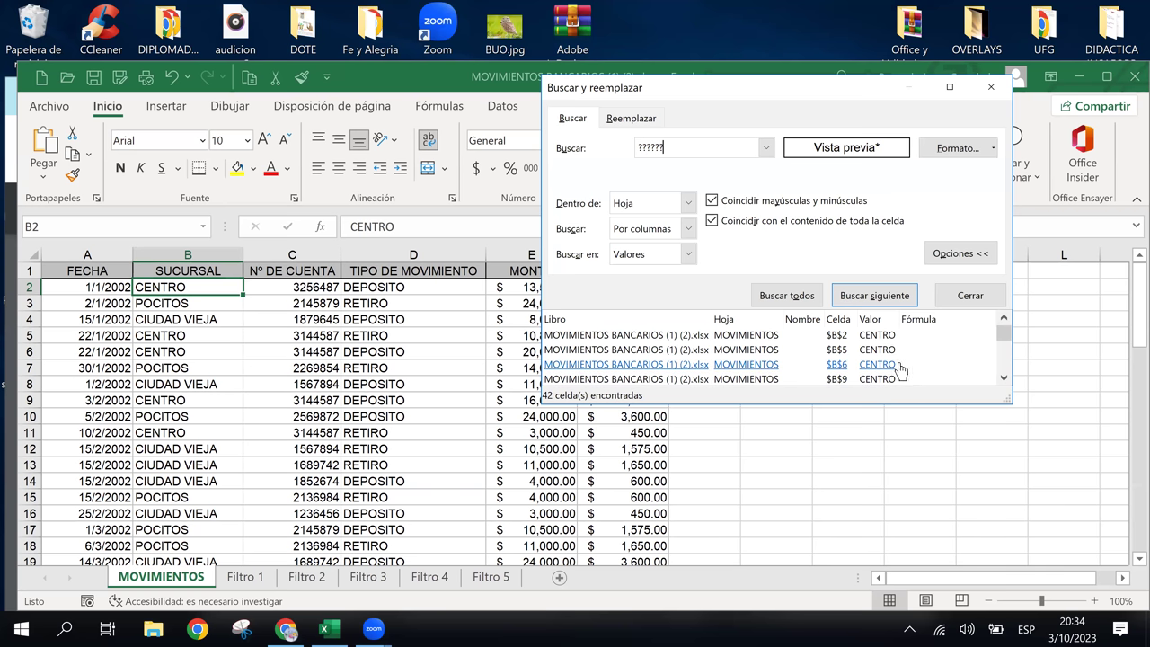
click(1004, 378)
click(1004, 378)
click(1004, 378)
click(1004, 378)
click(1004, 378)
click(1004, 378)
click(1004, 378)
click(1004, 378)
click(1004, 378)
click(1004, 378)
click(1004, 378)
click(1004, 378)
click(1004, 378)
click(1004, 379)
click(1004, 378)
click(1004, 378)
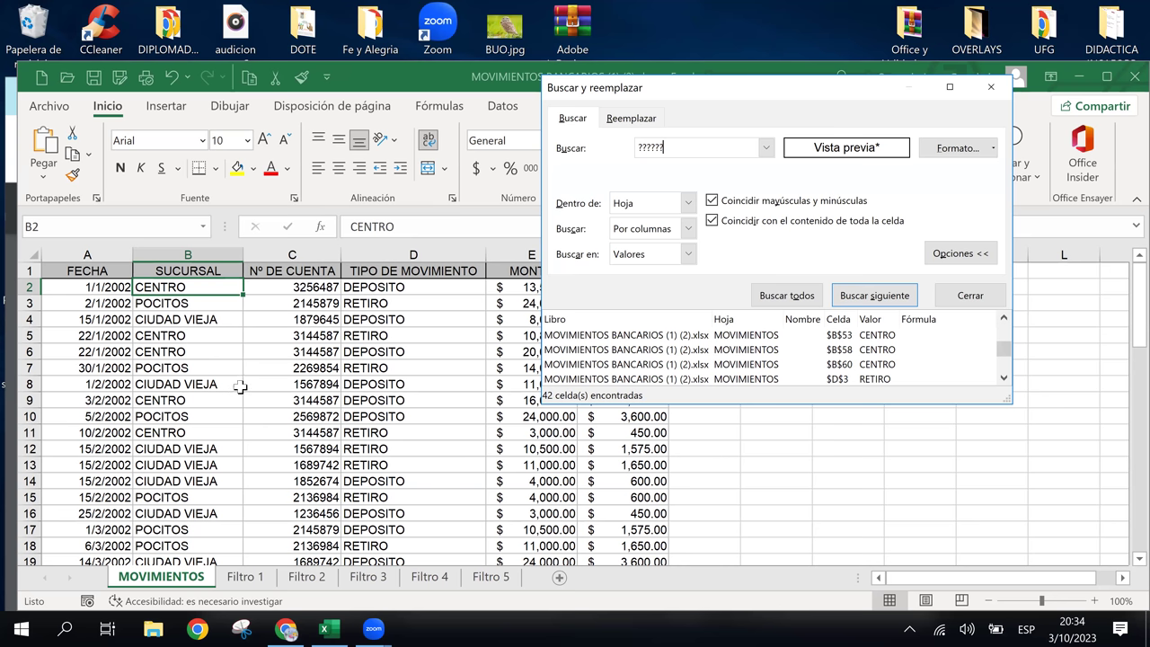
Step: Jump to the CENTRO matches in B27, B29, B33, B40, B41 and B60
click(170, 338)
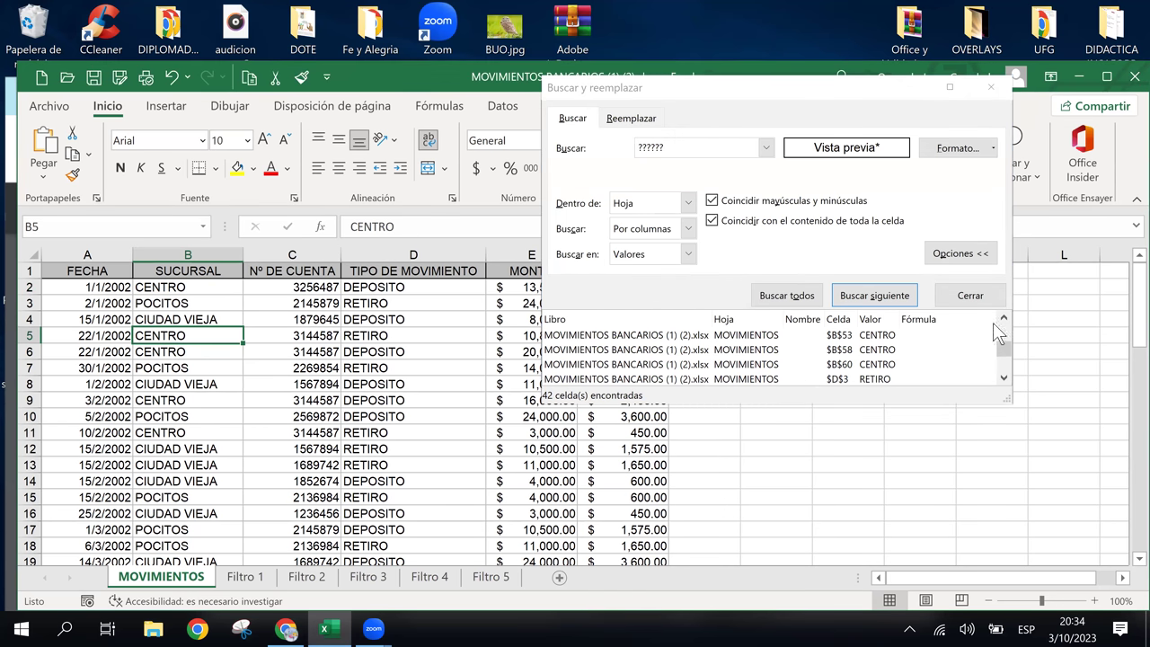
click(1002, 320)
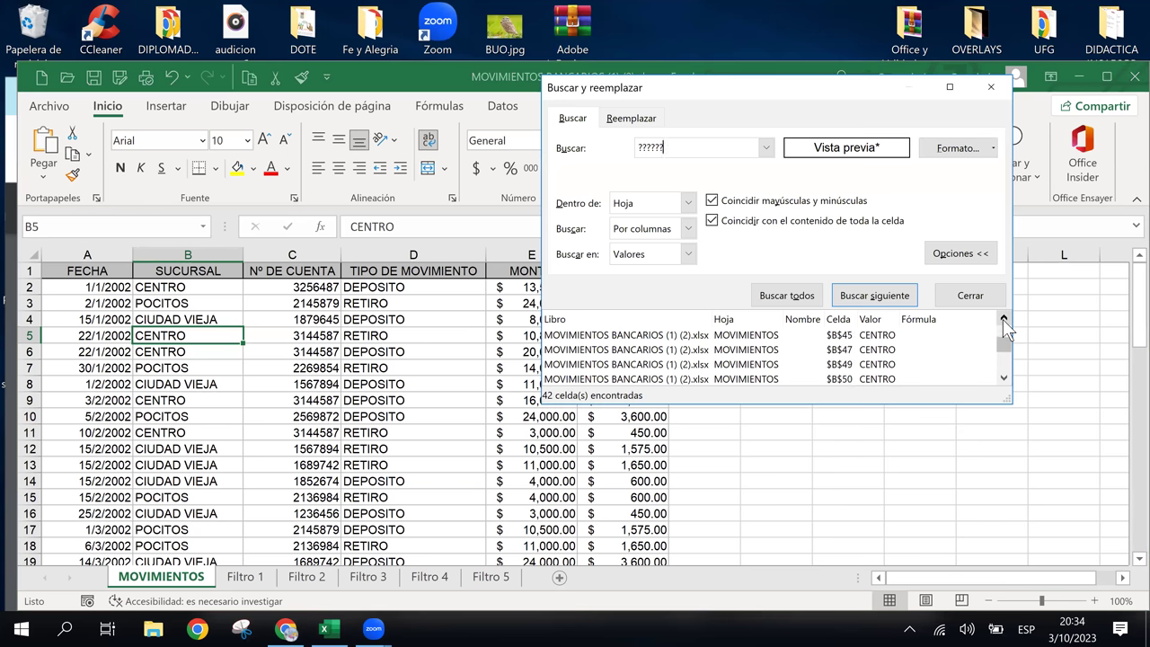
click(1003, 320)
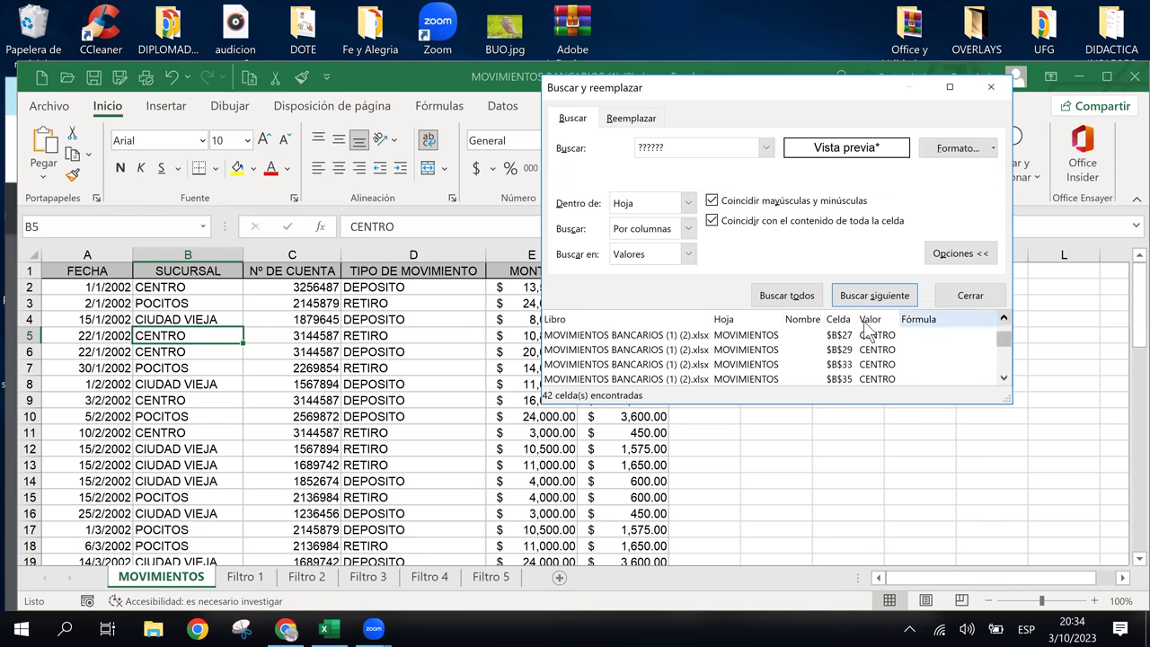
click(864, 335)
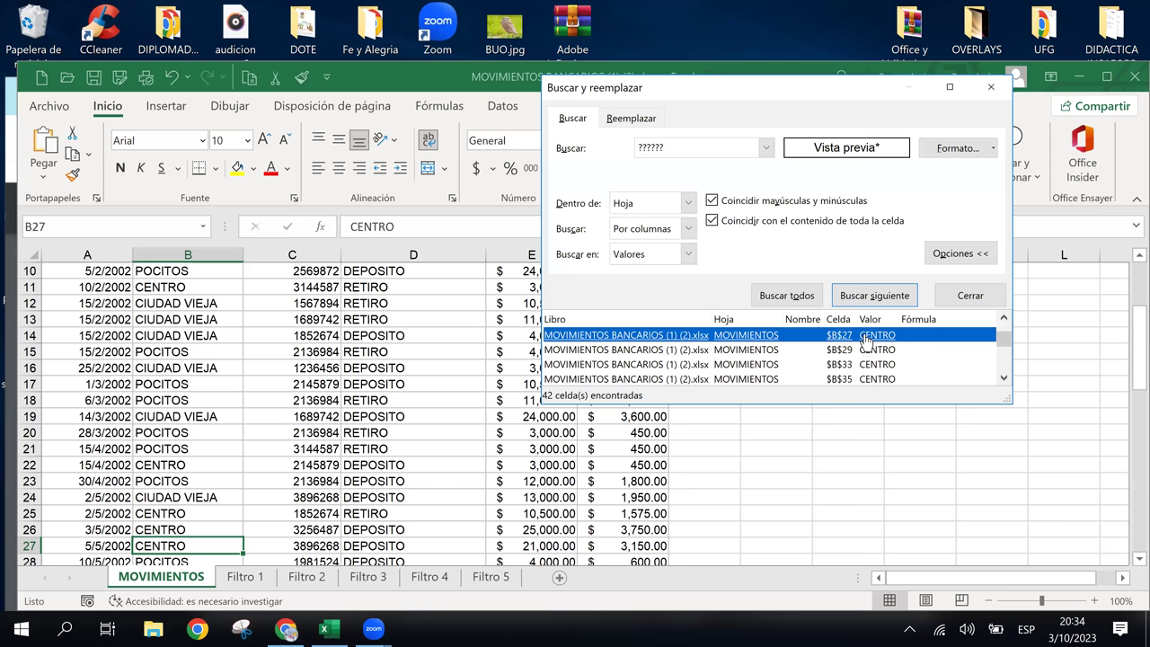
click(885, 350)
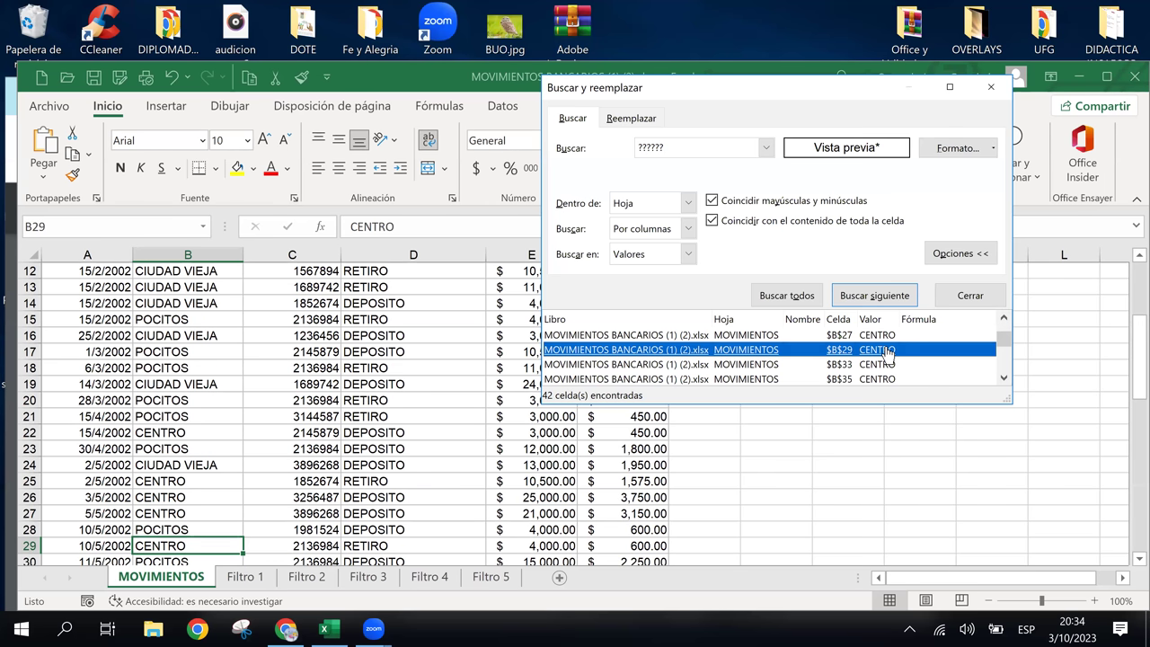
click(884, 363)
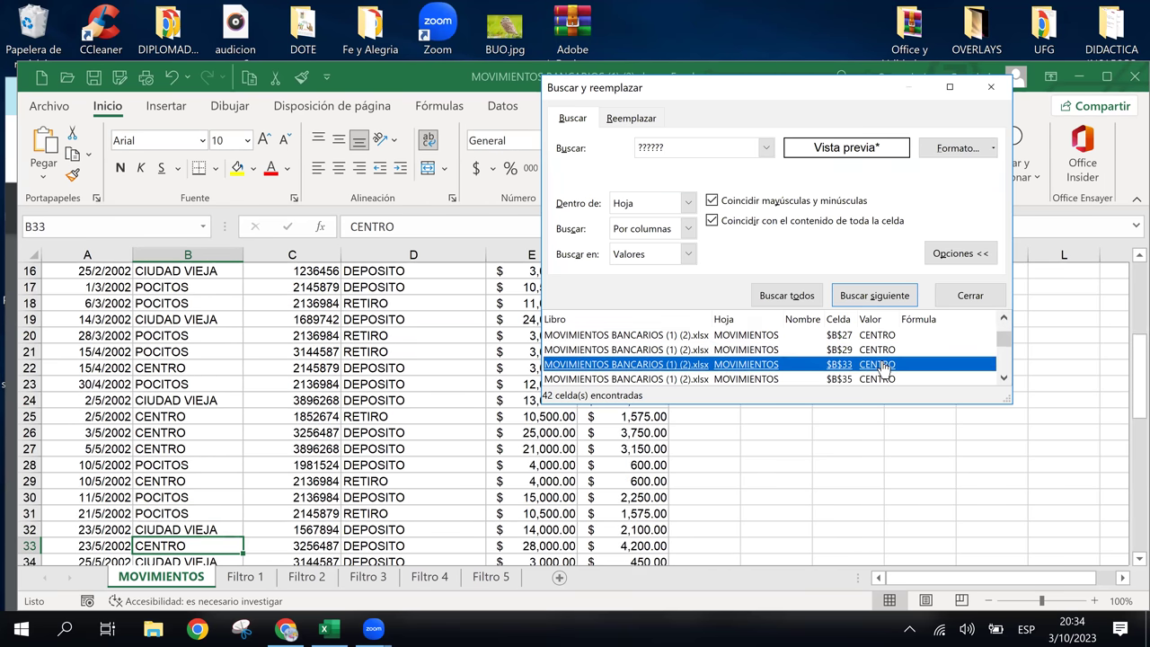
click(876, 378)
click(875, 378)
click(876, 378)
scroll(885, 373, down, 3)
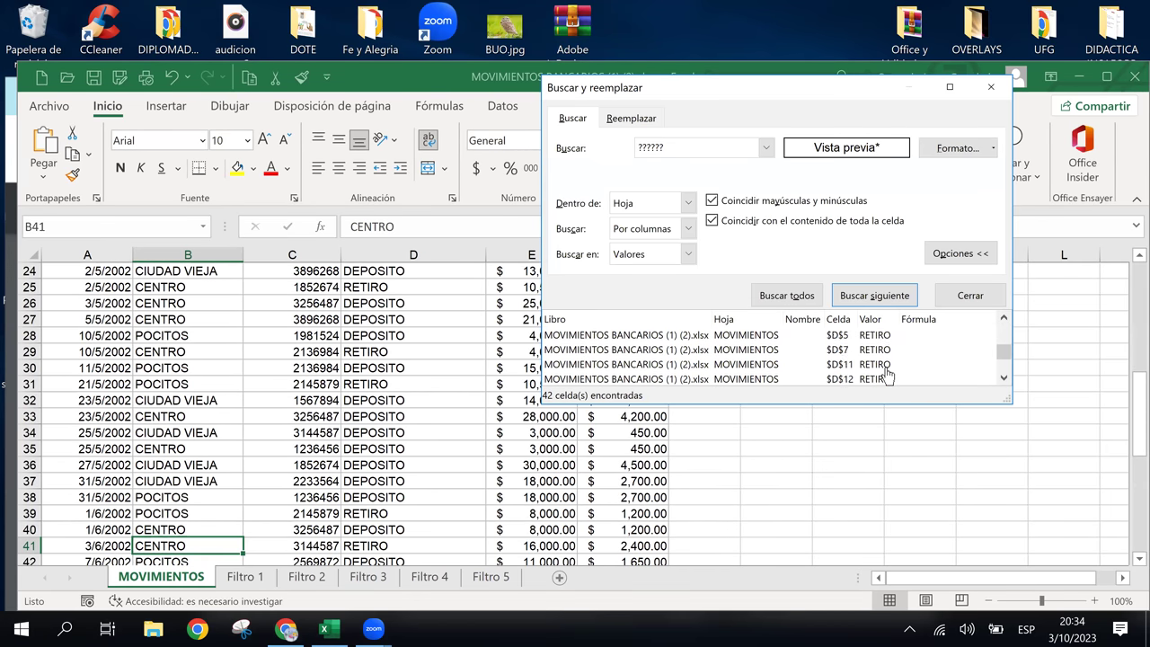
scroll(885, 377, up, 2)
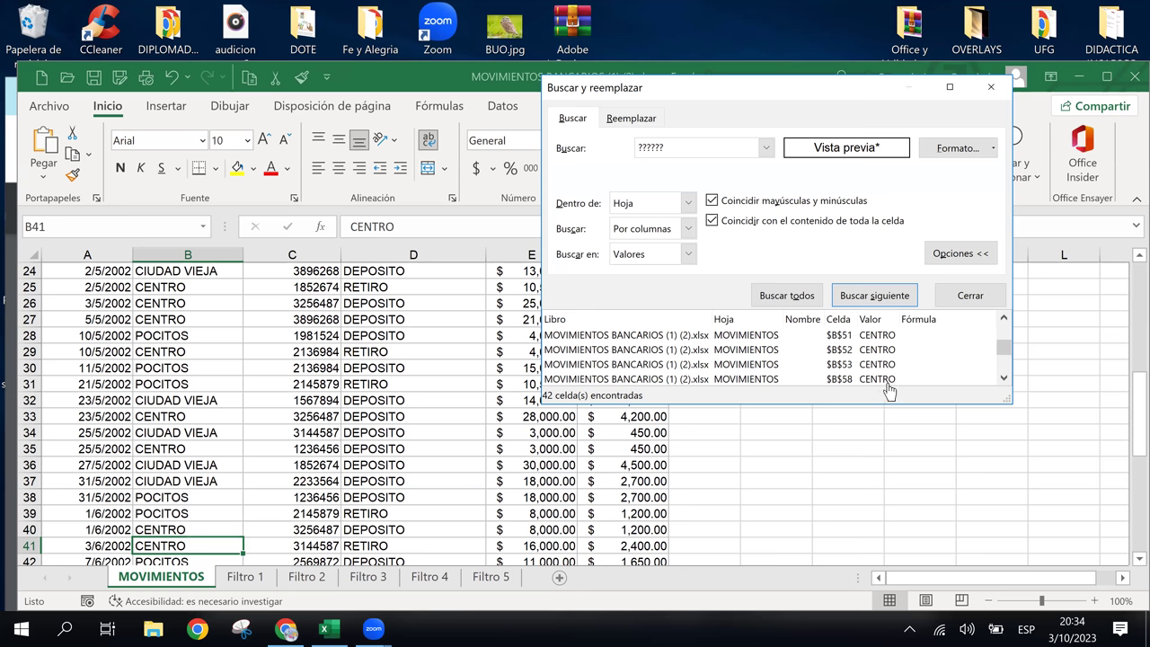
scroll(887, 382, down, 2)
click(887, 365)
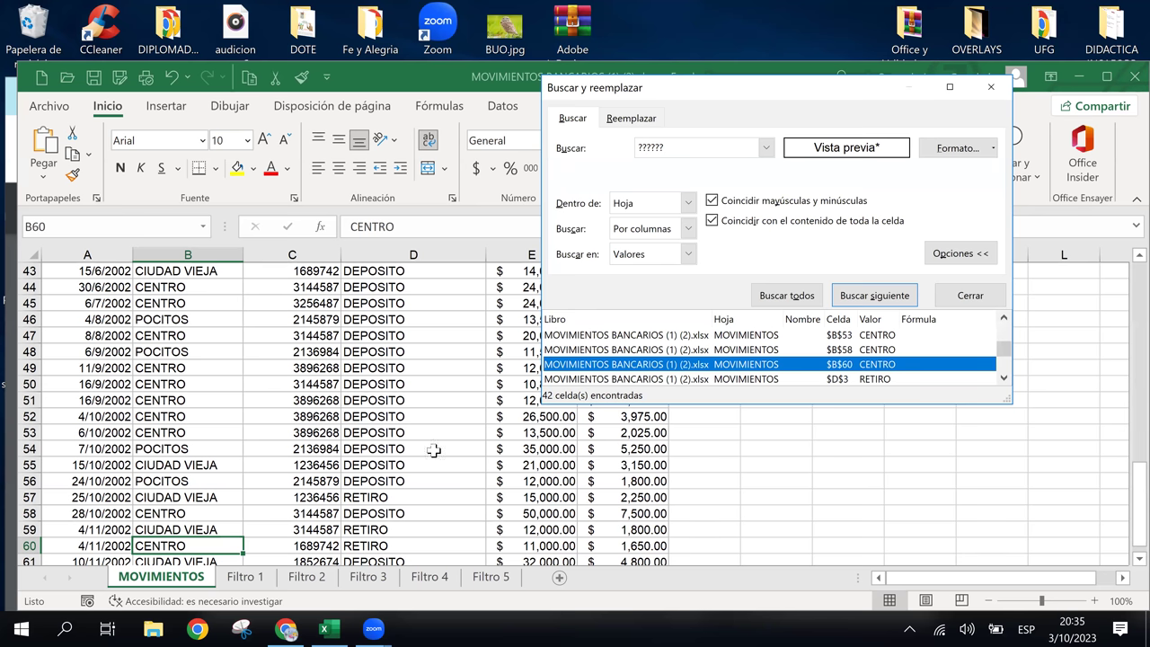
key(Up)
key(Up)
key(Up)
key(Up)
key(Up)
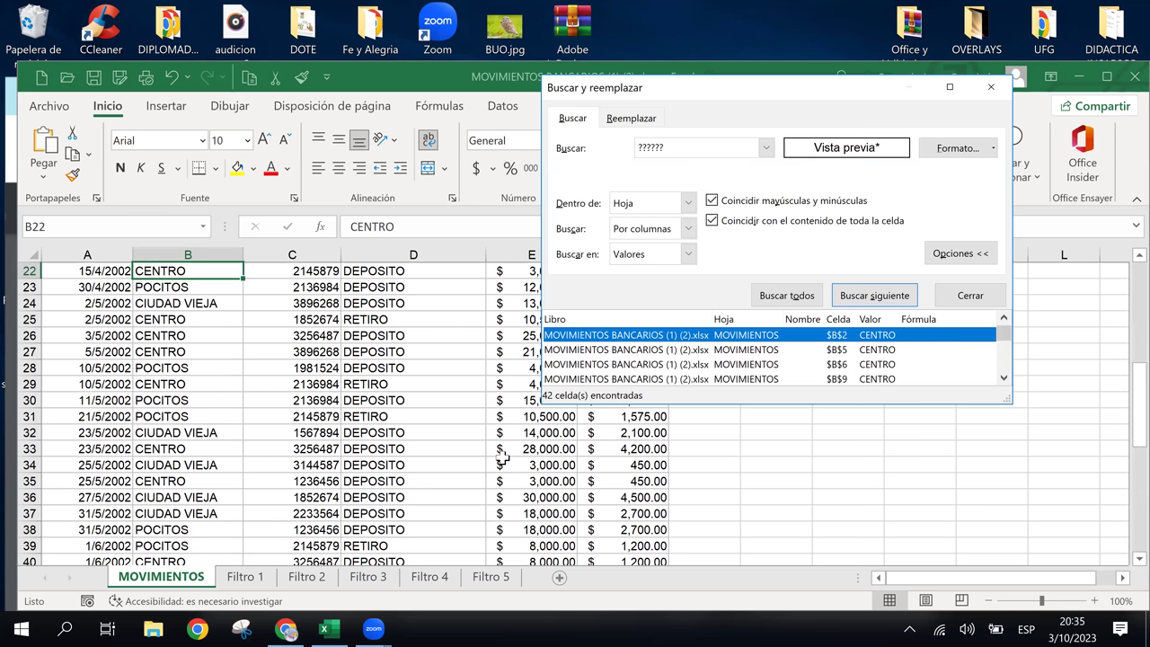
Step: Scroll the results to the RETIRO matches in column D, such as D39 and D59, and show the earlier search terms
click(1003, 378)
click(1003, 378)
click(1003, 378)
click(1003, 378)
click(1003, 378)
click(1003, 378)
click(1003, 379)
click(1003, 378)
click(1003, 378)
click(766, 148)
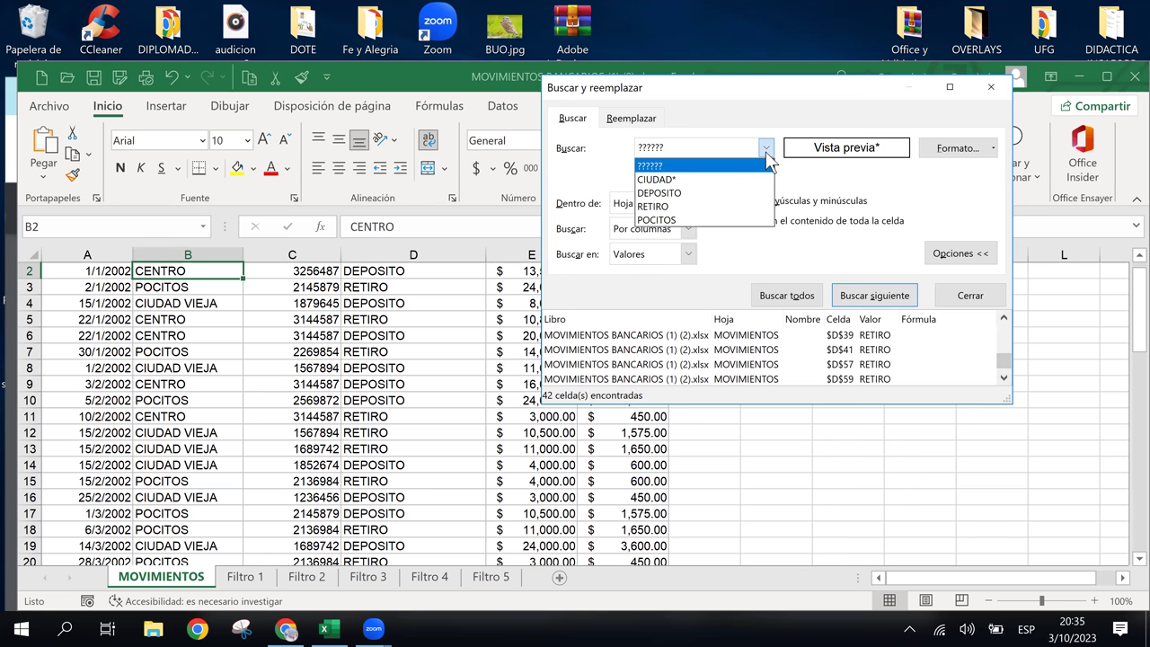
Step: Keep the ?????? pattern, reselect the first match B2 CENTRO, and scroll the sheet back to row 1
click(765, 148)
drag(1006, 362, 1006, 307)
click(983, 335)
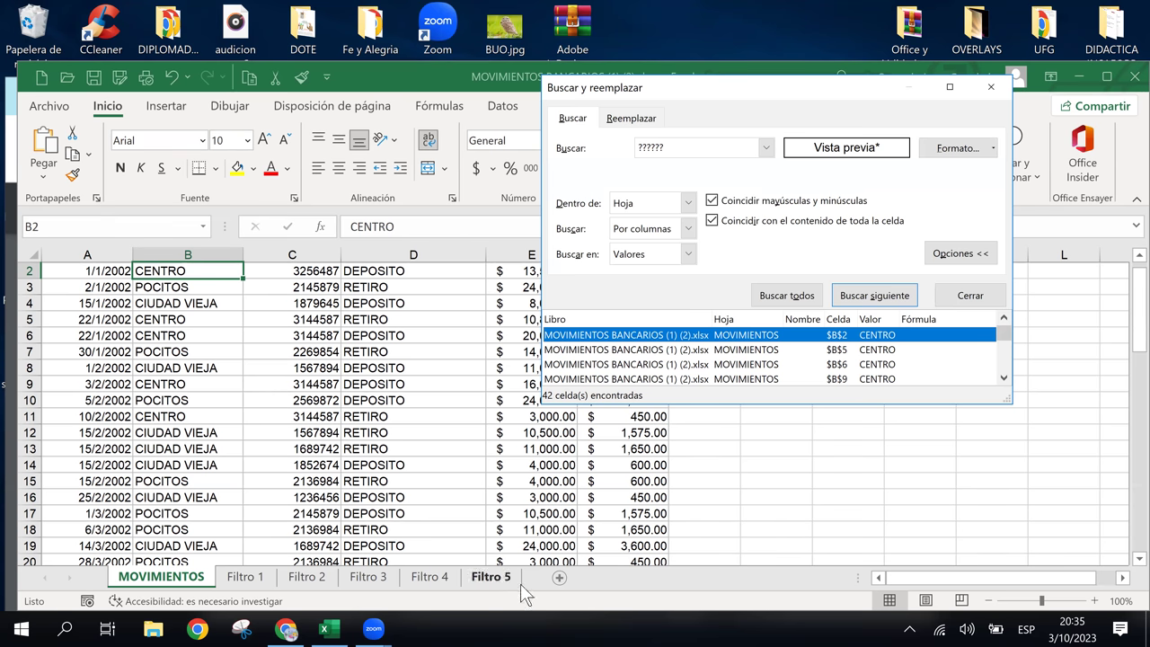
scroll(384, 443, down, 1)
scroll(407, 452, down, 5)
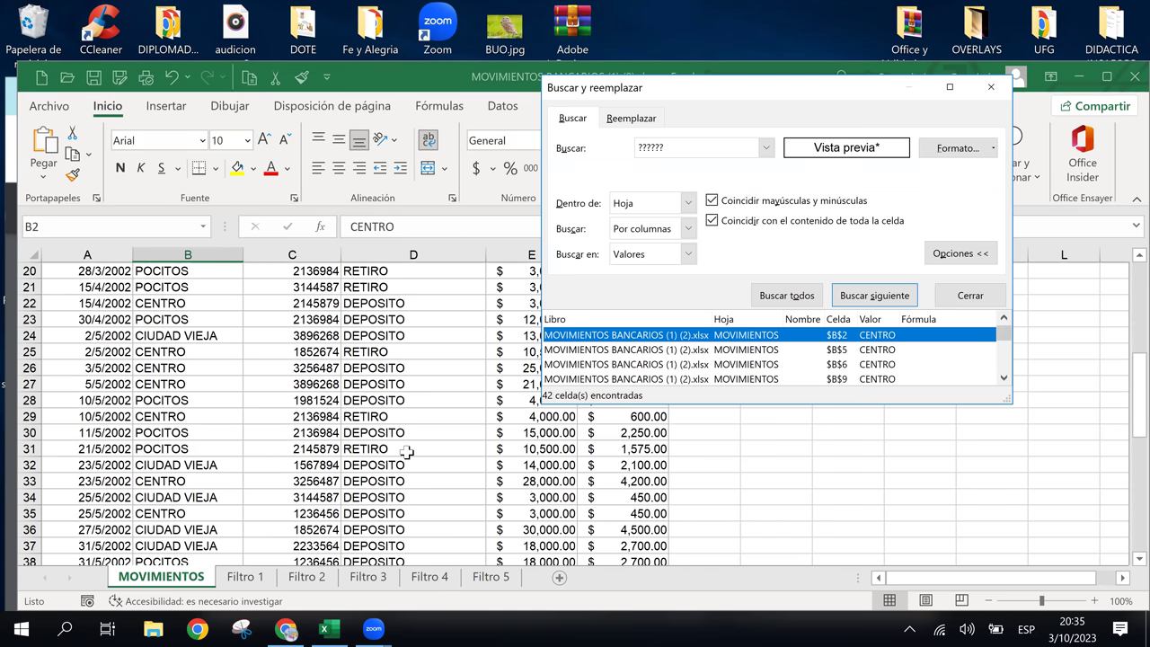
scroll(407, 453, down, 5)
scroll(407, 453, up, 6)
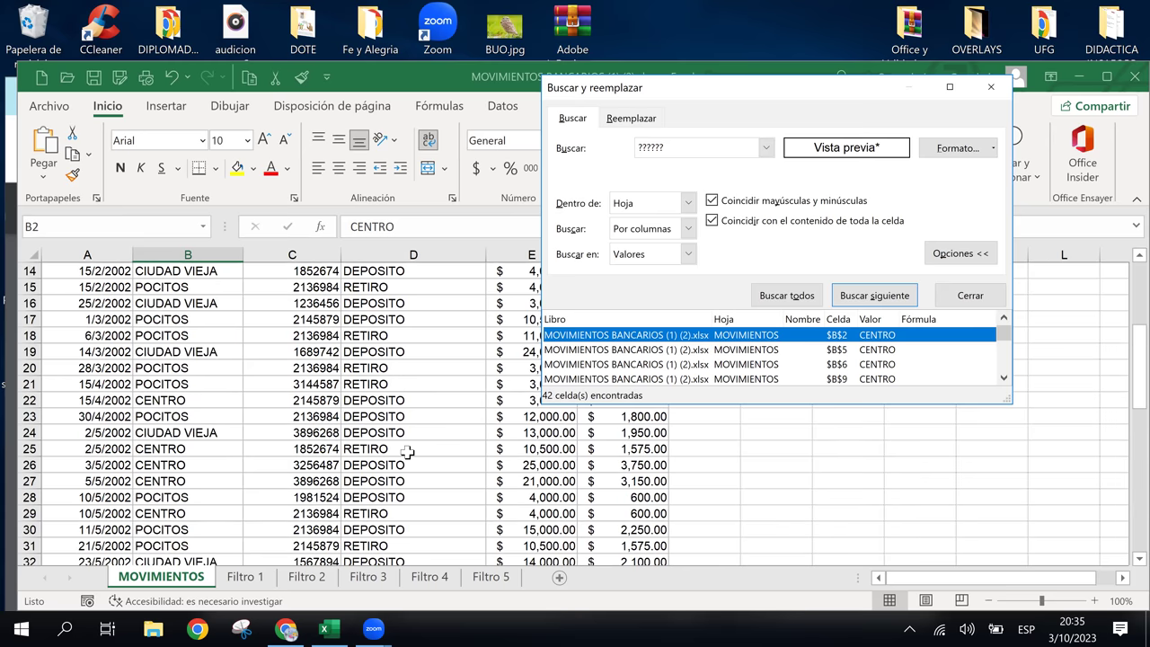
scroll(407, 453, up, 6)
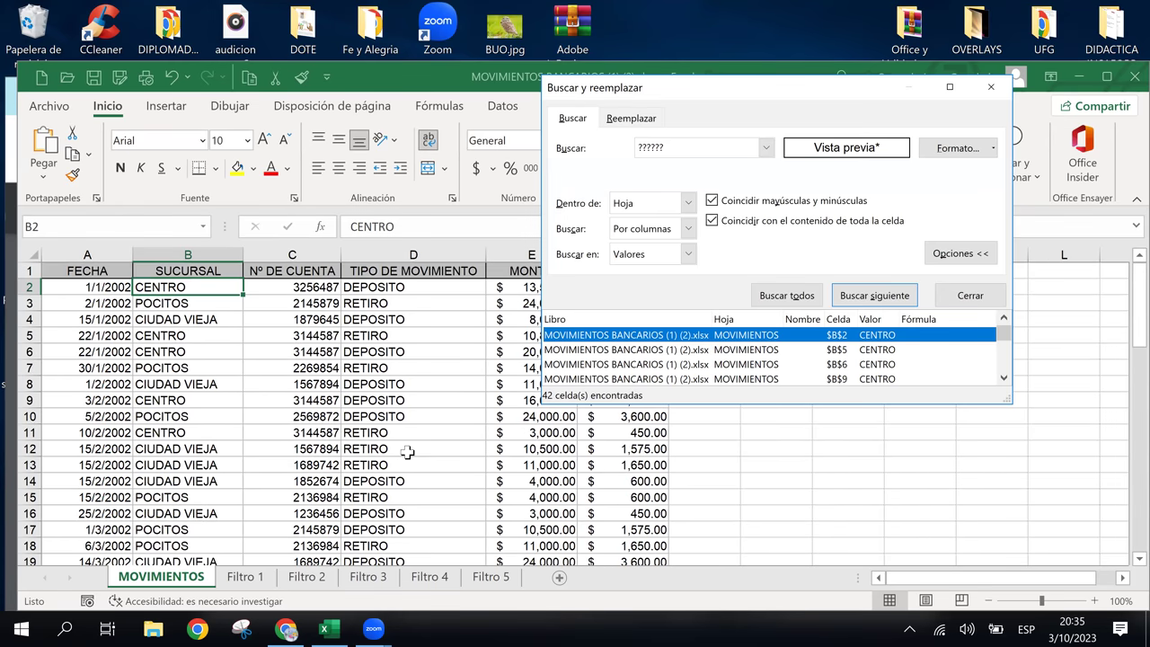
Step: Open the Archivo start page and scroll through the Recientes workbook list
click(58, 112)
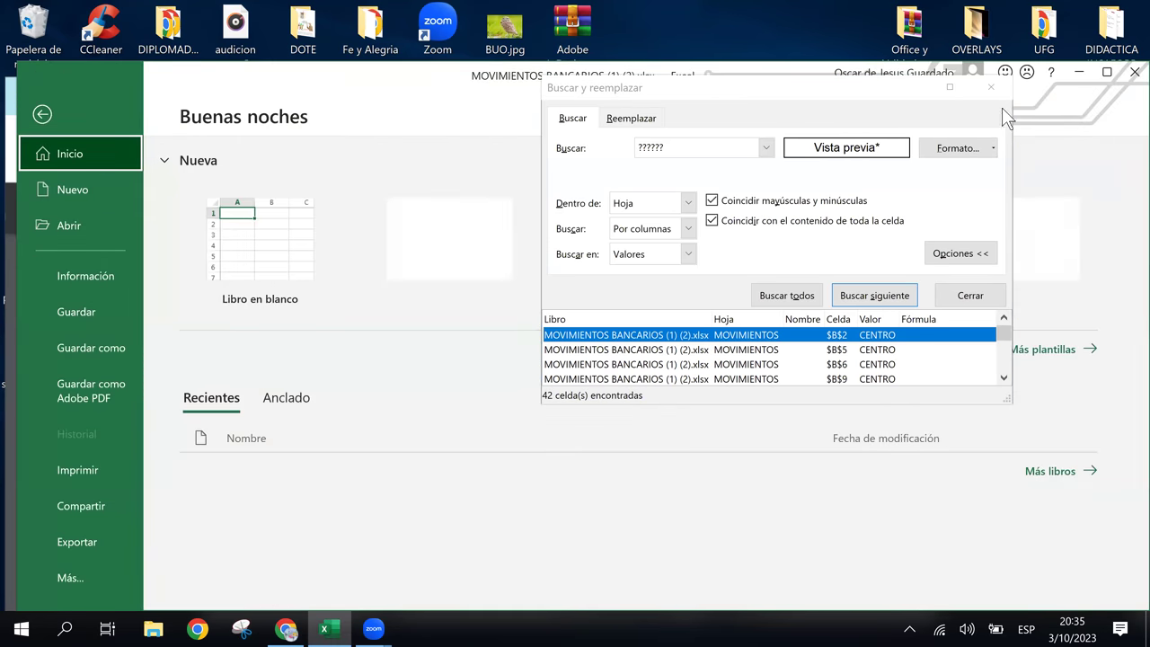
scroll(381, 527, down, 1)
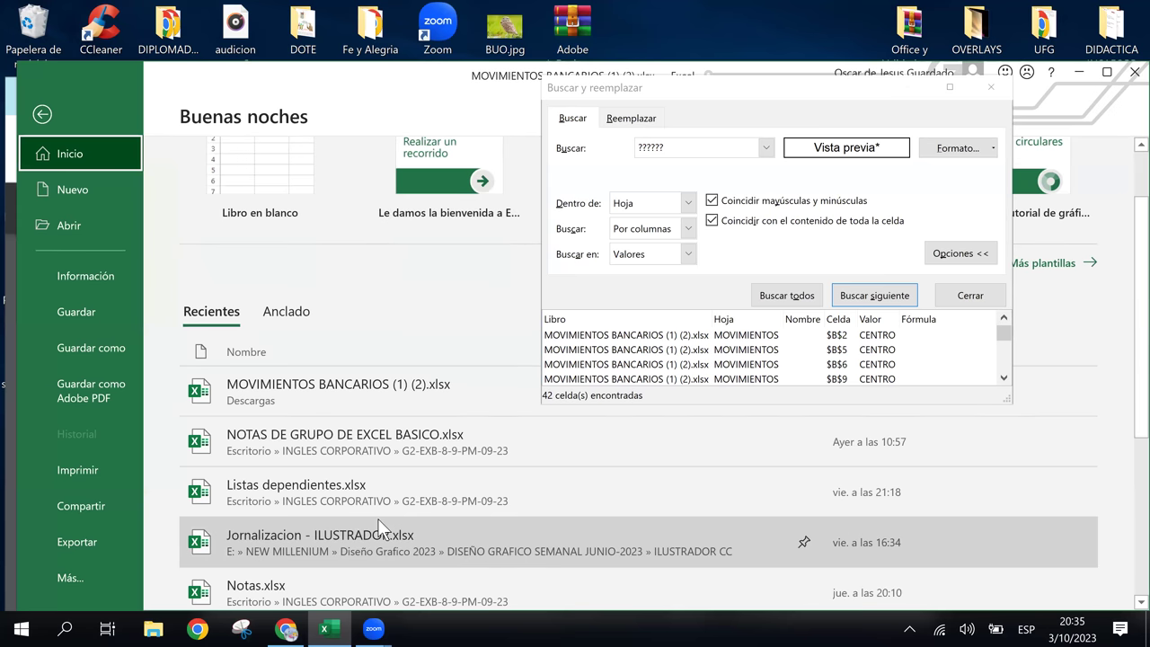
scroll(382, 530, down, 2)
scroll(377, 528, down, 1)
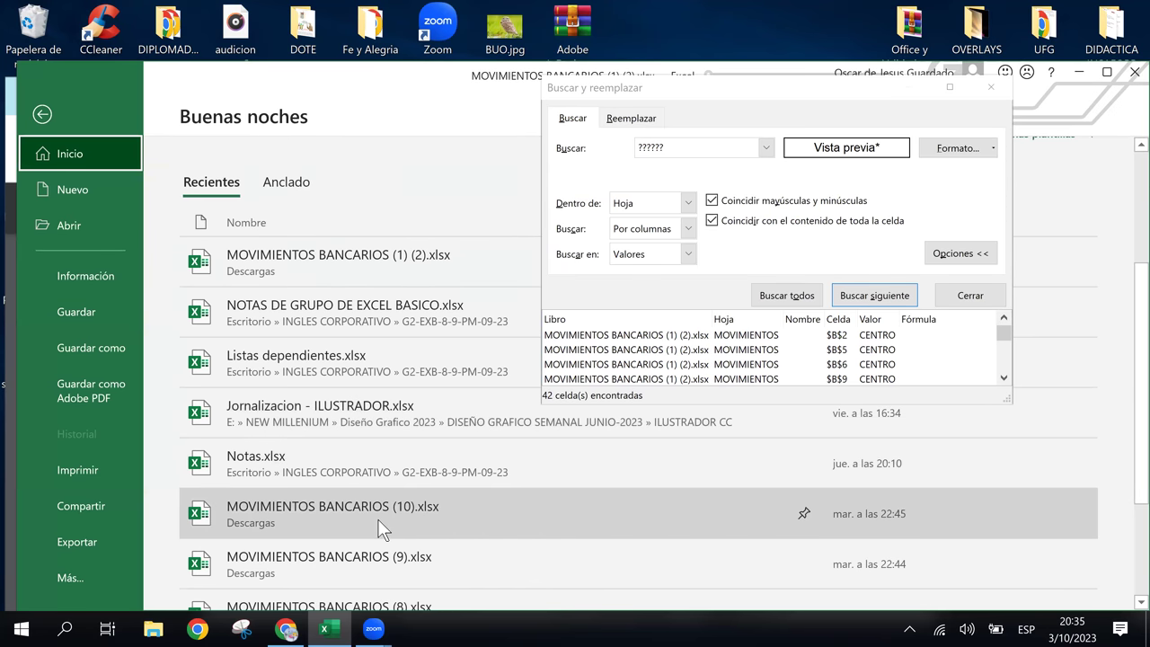
scroll(377, 518, down, 1)
scroll(377, 518, down, 1)
scroll(377, 519, down, 2)
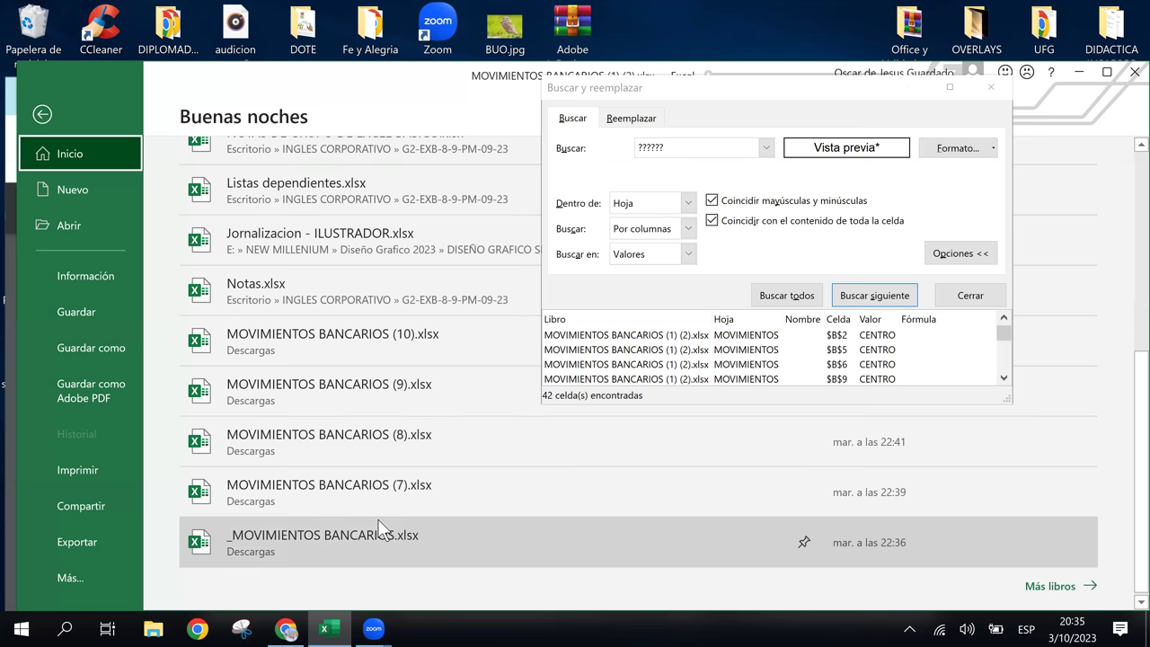
scroll(378, 518, up, 4)
scroll(378, 518, up, 3)
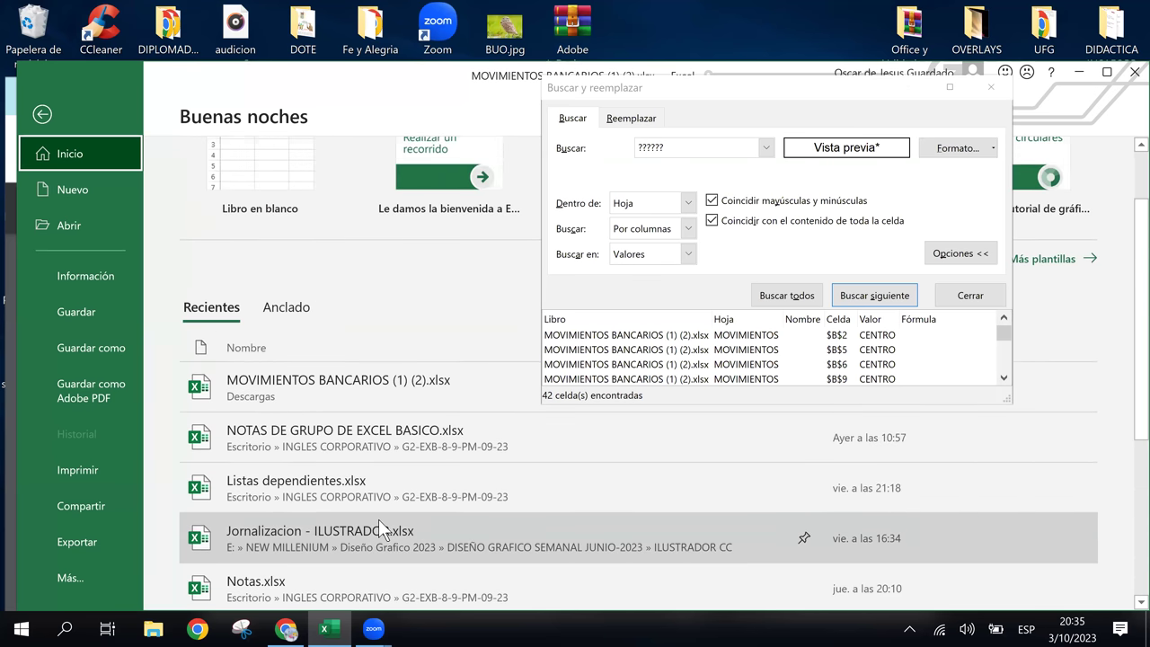
scroll(378, 521, up, 2)
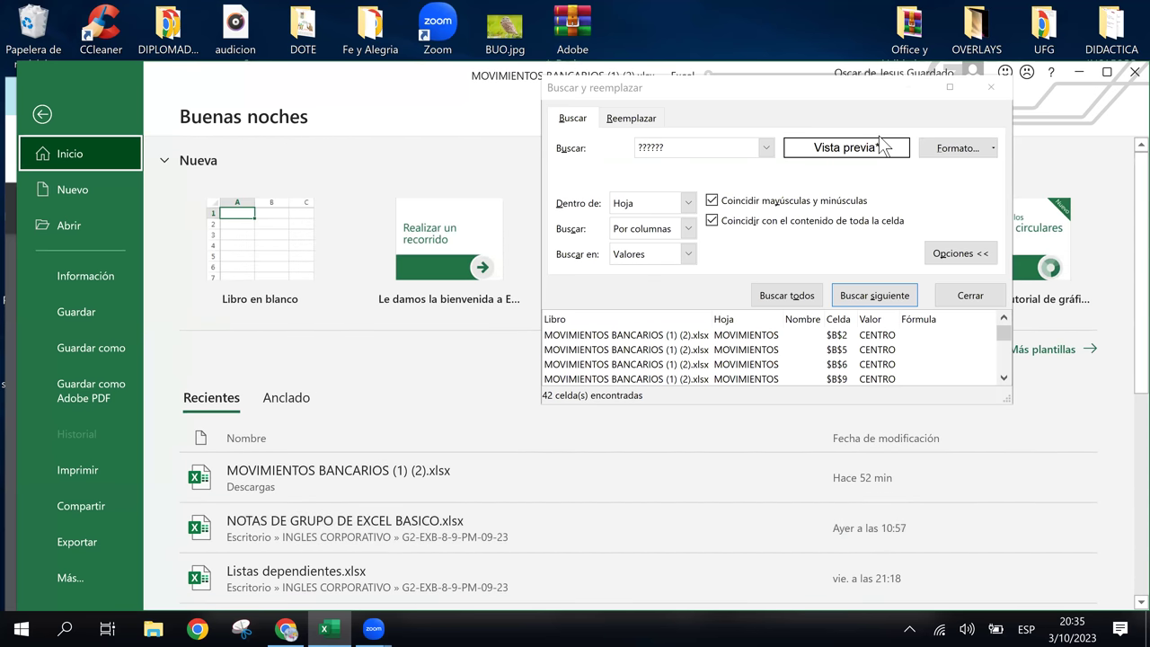
Step: Leave the start page and select cells B7, C12, D10, E12 and B8 on MOVIMIENTOS
click(45, 114)
click(163, 368)
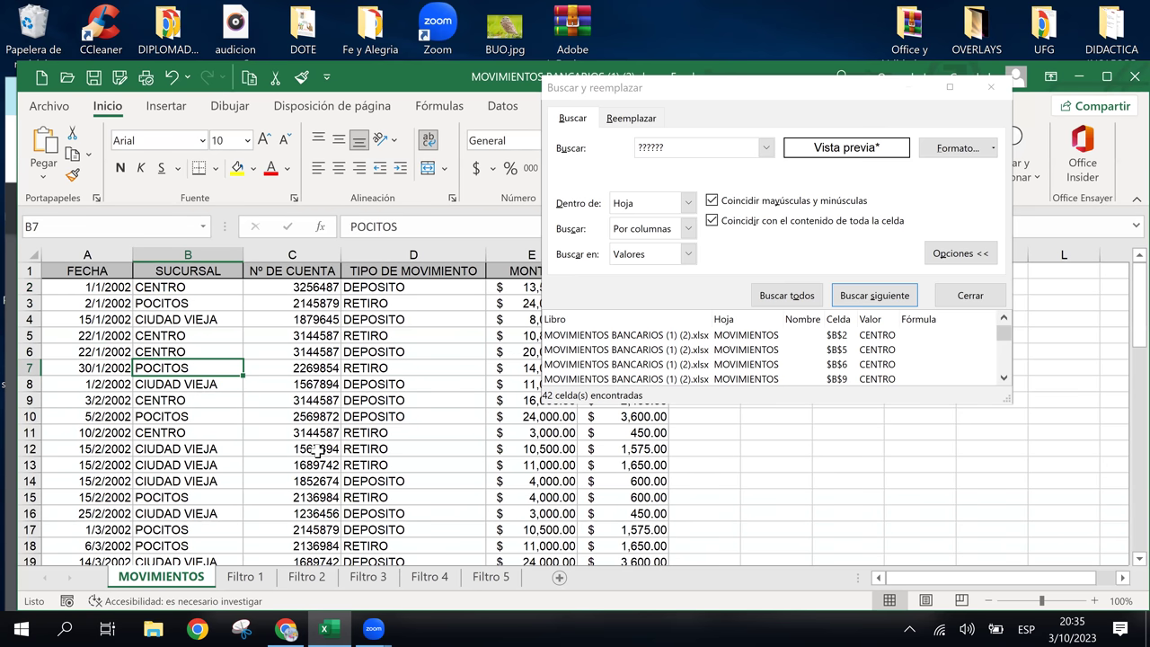
click(316, 450)
click(366, 417)
click(545, 449)
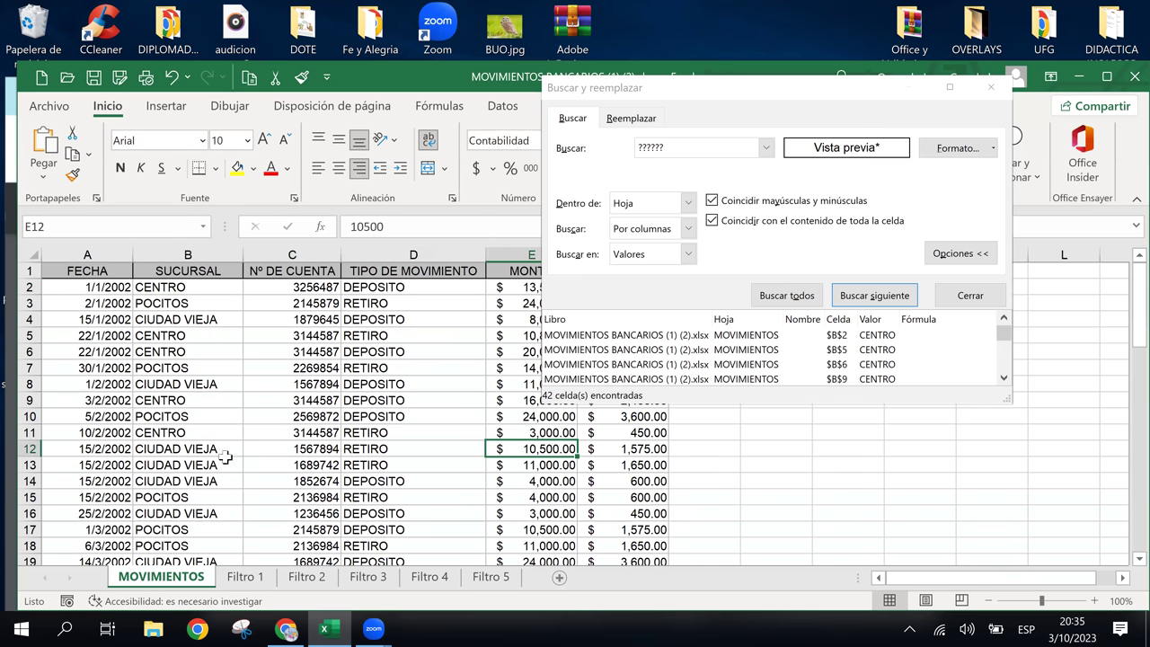
click(296, 448)
click(180, 384)
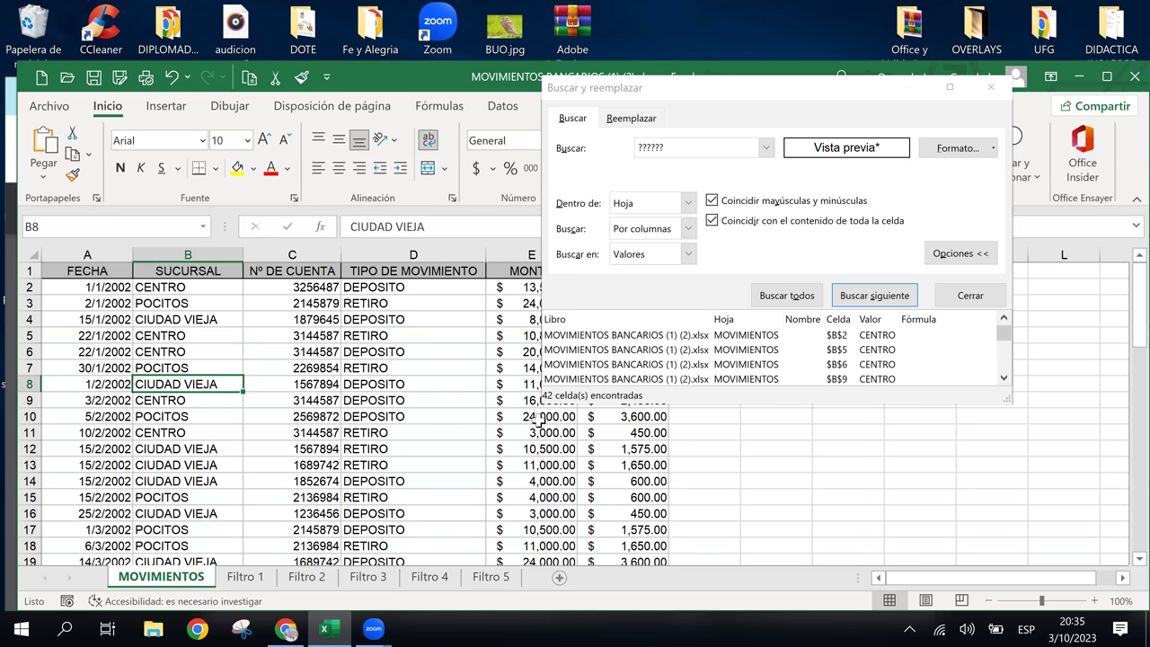
Step: Click through cells C6, C11, C14, C8, C13, D12, A10, B11, B6, C7 and D6
click(277, 350)
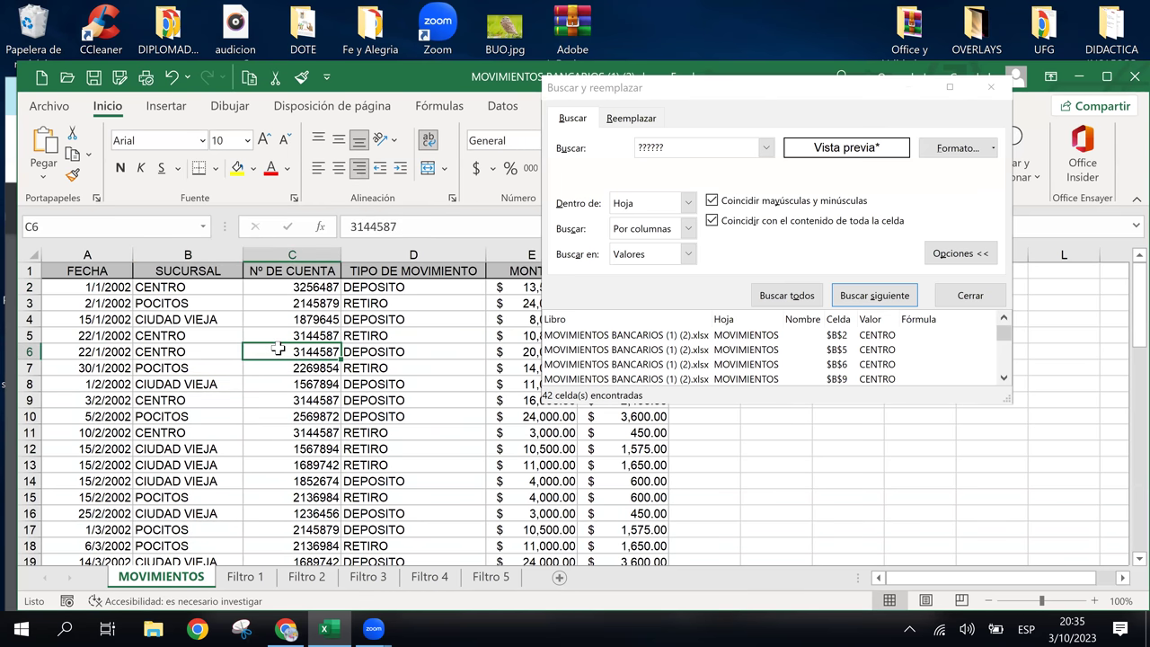
click(313, 433)
click(315, 478)
click(306, 383)
click(304, 353)
click(296, 462)
click(405, 444)
click(71, 416)
click(183, 431)
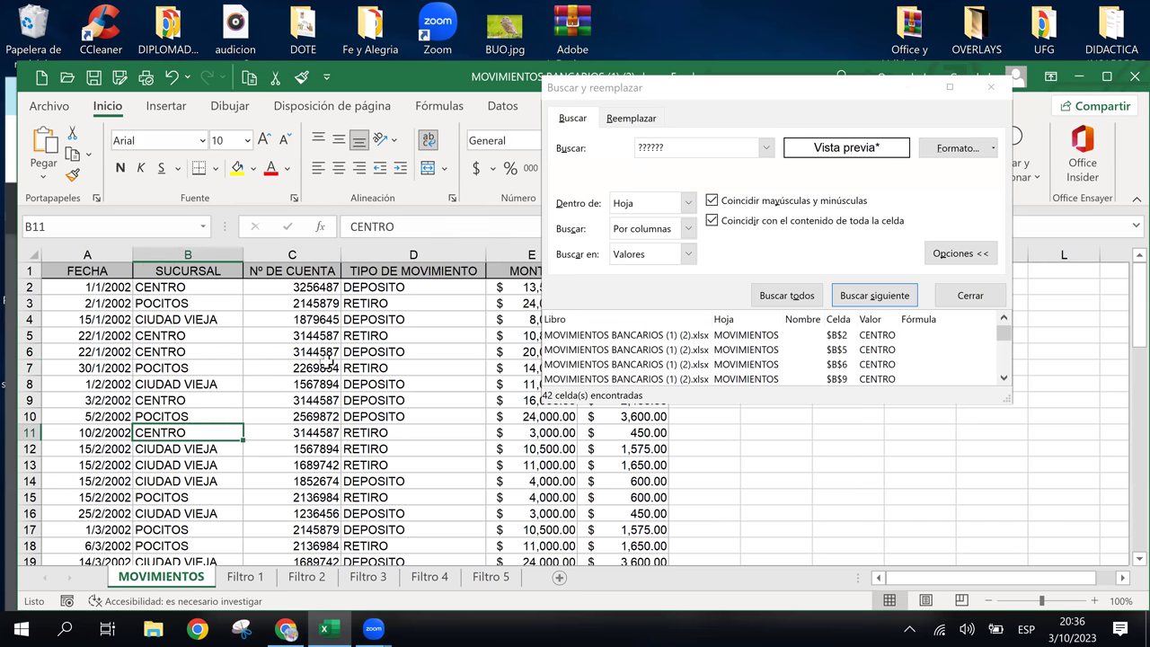
click(235, 354)
click(333, 364)
click(370, 353)
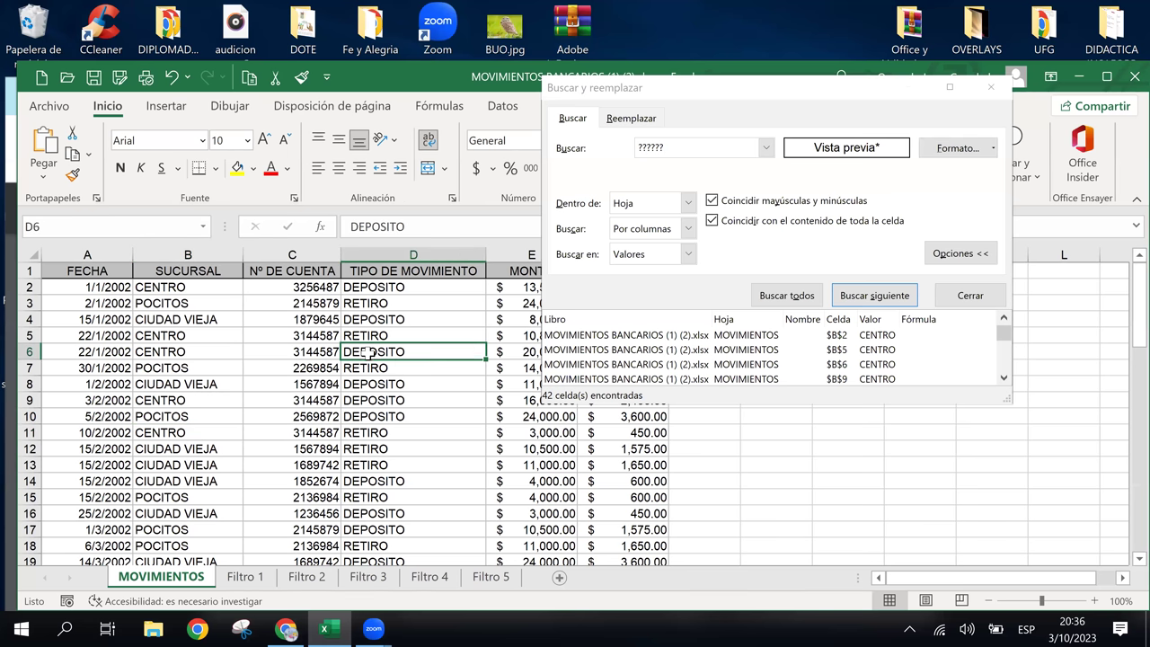
click(286, 631)
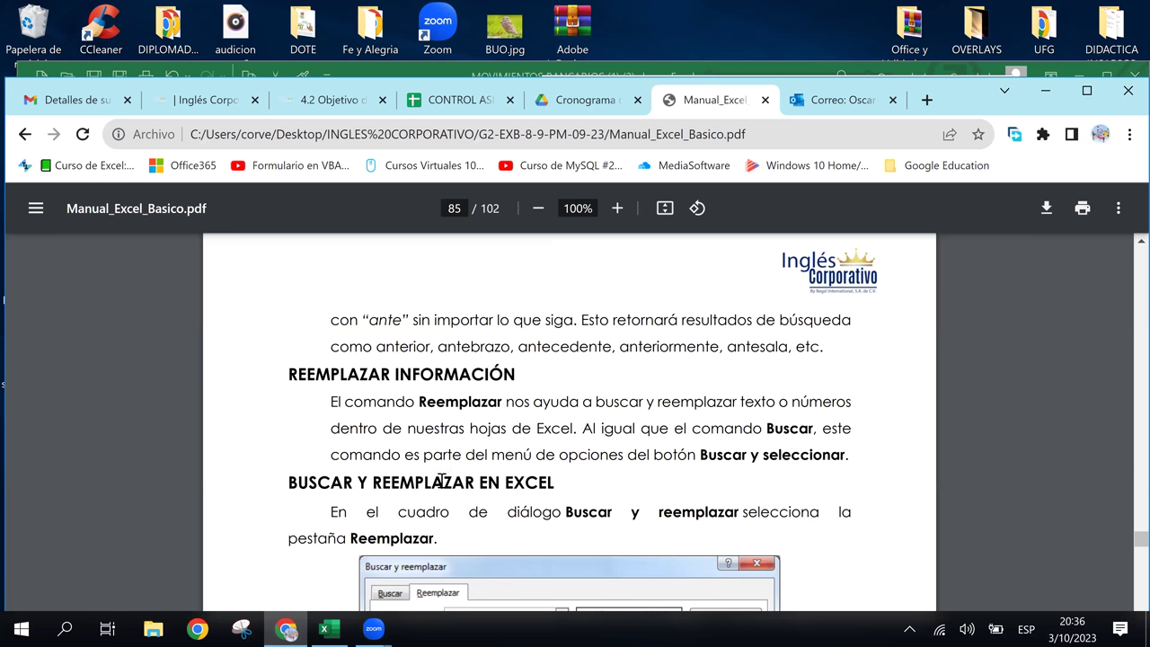
click(328, 629)
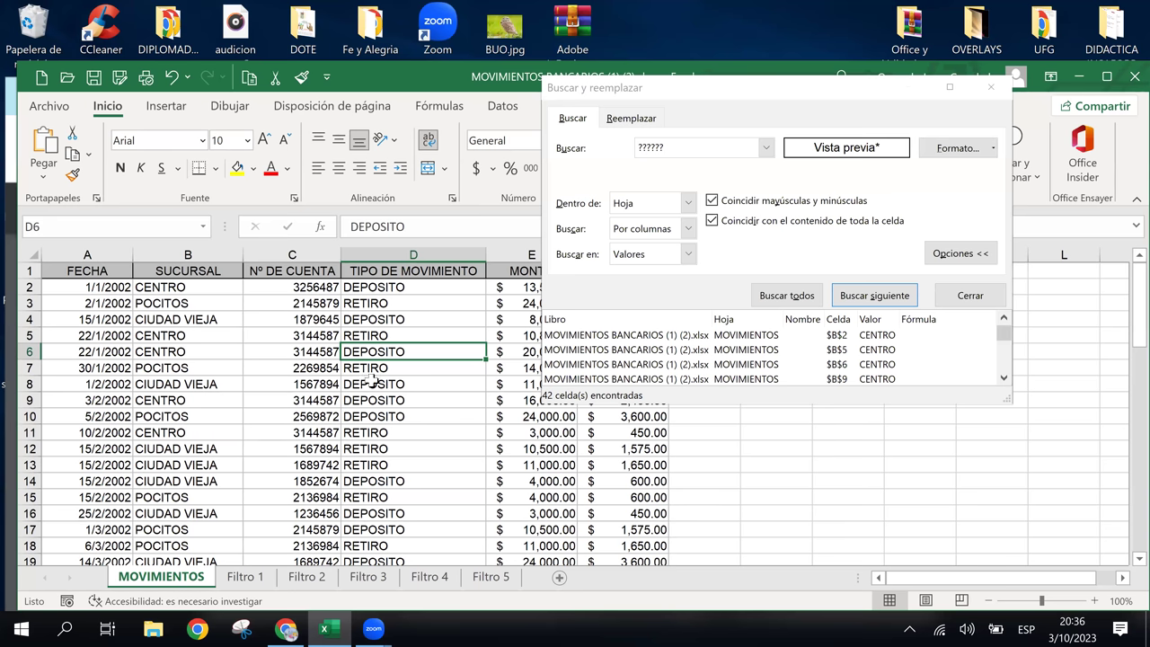
Step: Select cells B4, D6 and E13, and move the Find and Replace window further right
click(171, 318)
click(390, 350)
click(556, 465)
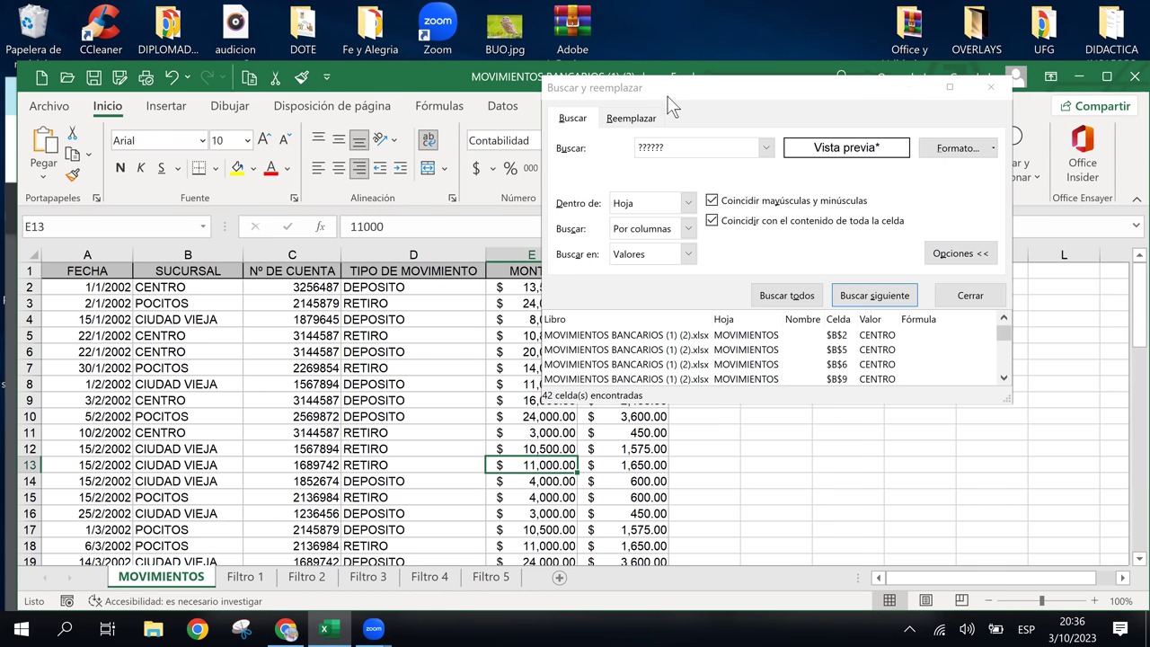
drag(668, 96, 741, 90)
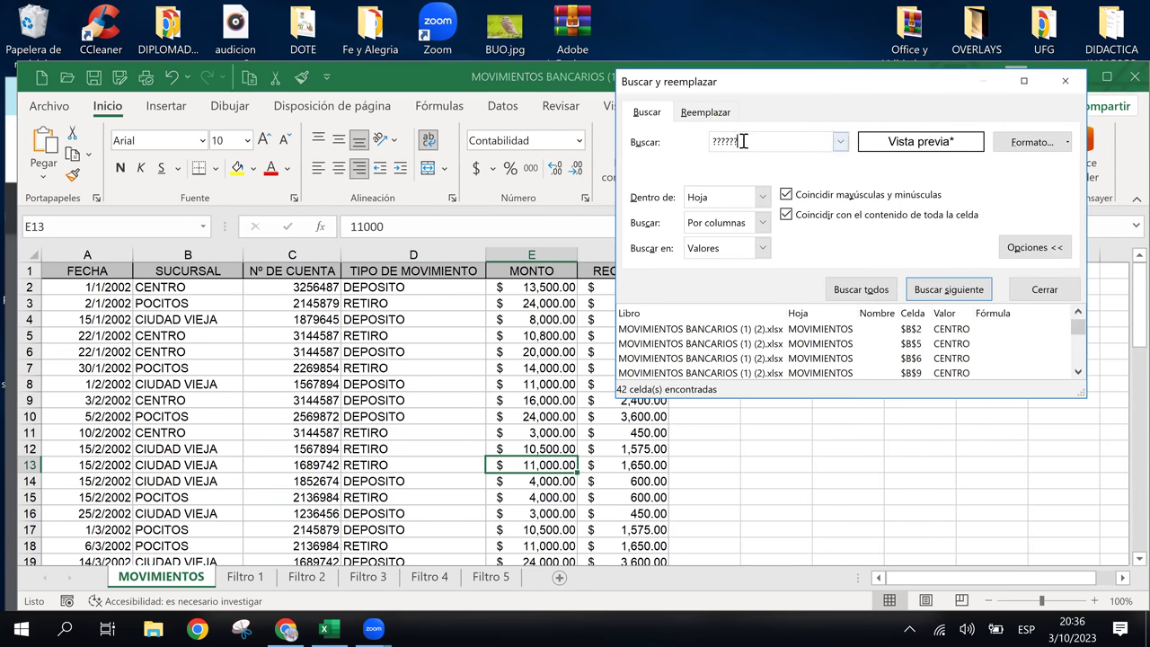
Step: Replace the ?????? search term with 4000
drag(739, 142, 696, 142)
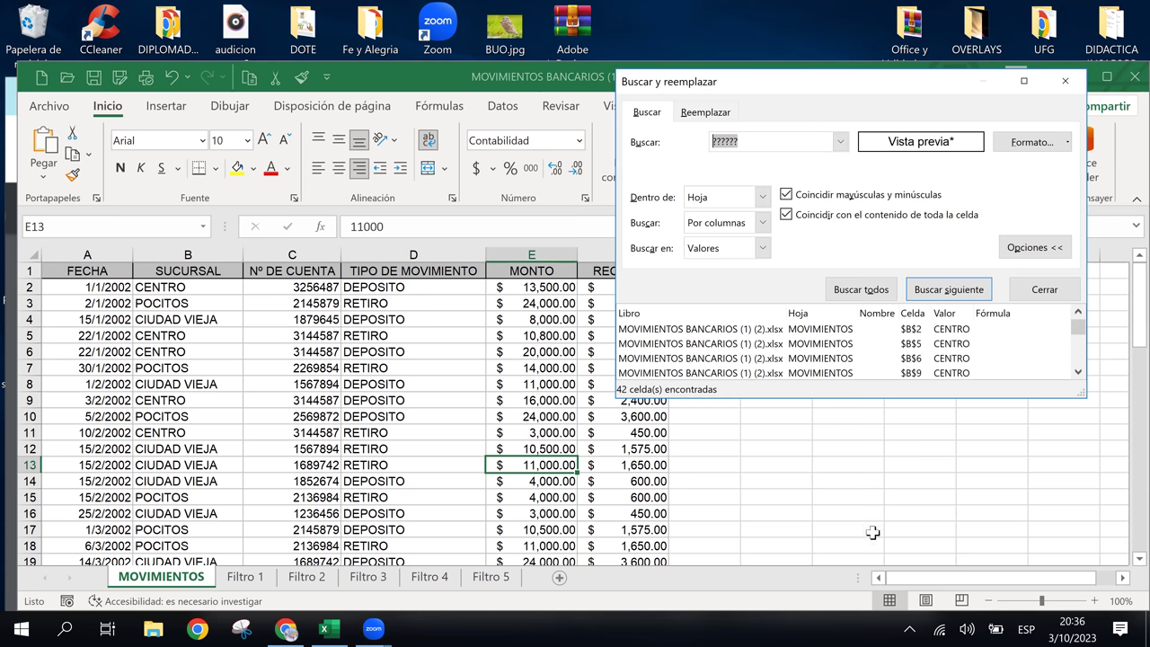
scroll(539, 427, down, 3)
scroll(540, 428, down, 3)
scroll(540, 428, down, 2)
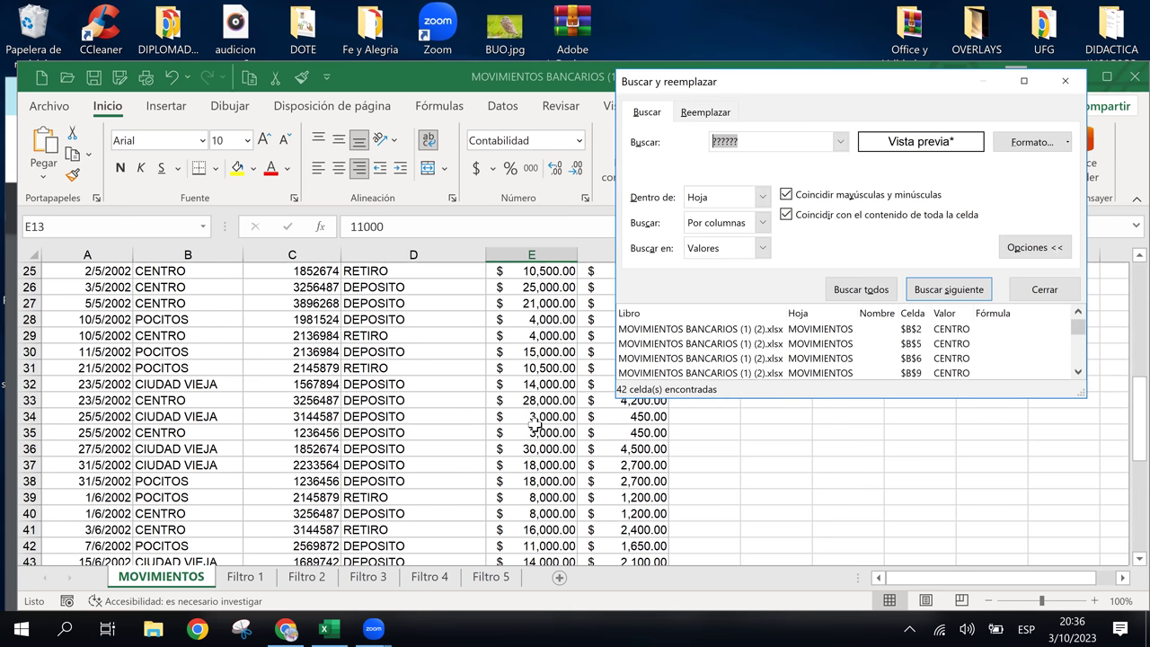
scroll(534, 427, up, 8)
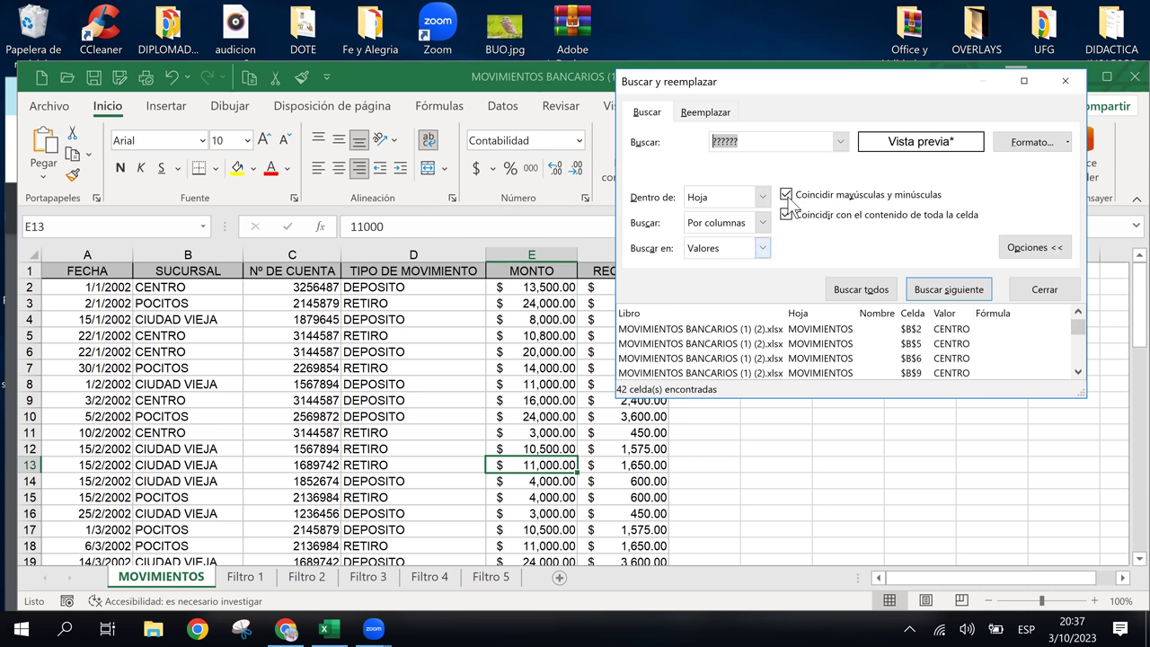
text(4)
text(000)
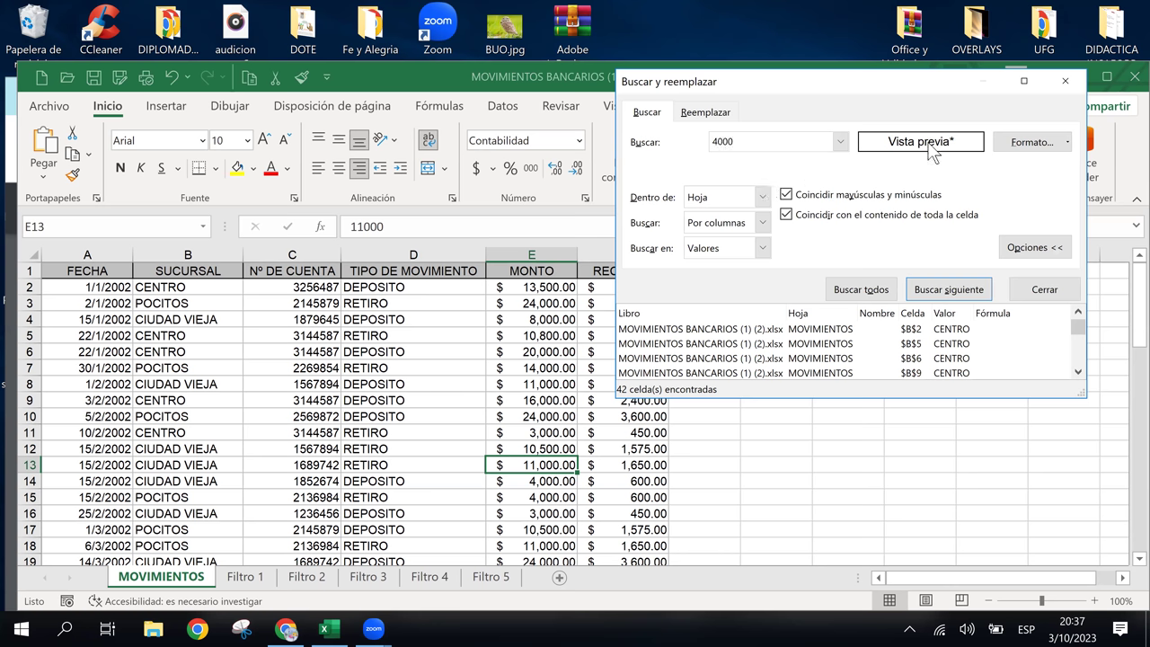
Step: Set the search format from the 4,000.00 amount in cell E14 via Elegir formato de celda
click(1069, 145)
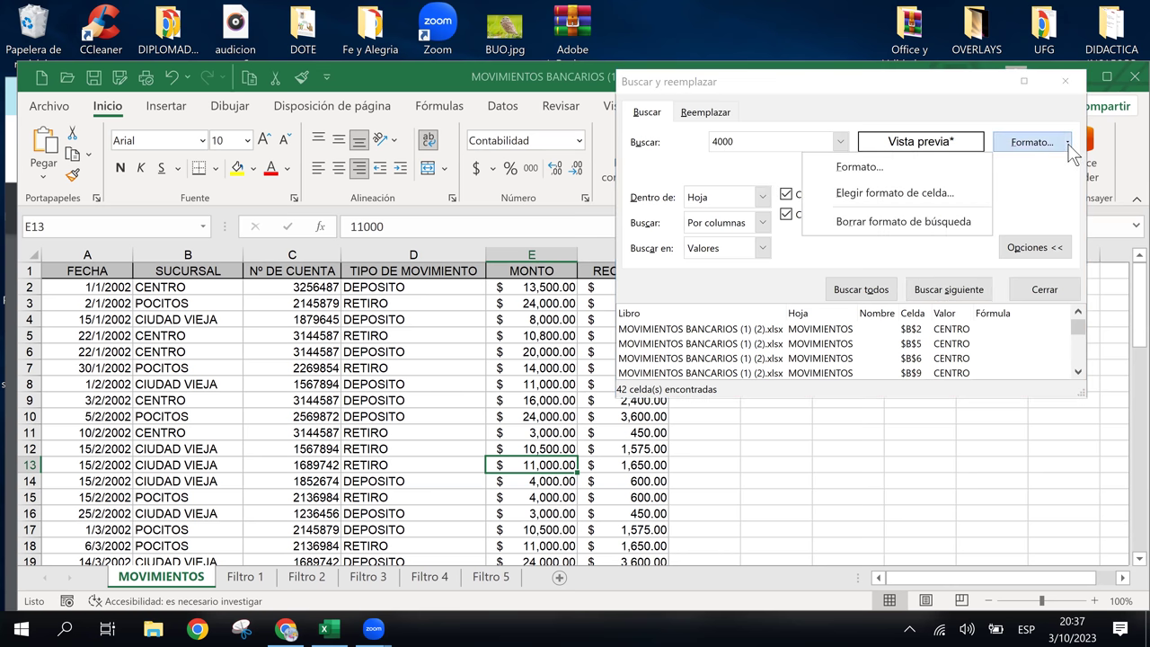
click(942, 194)
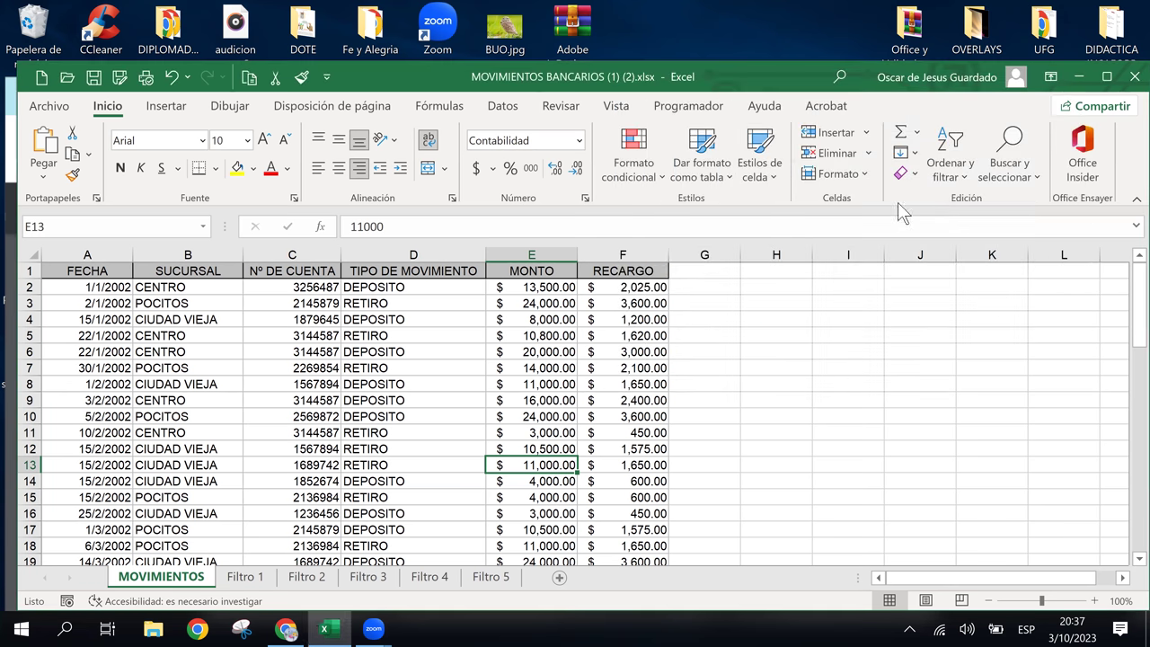
click(544, 480)
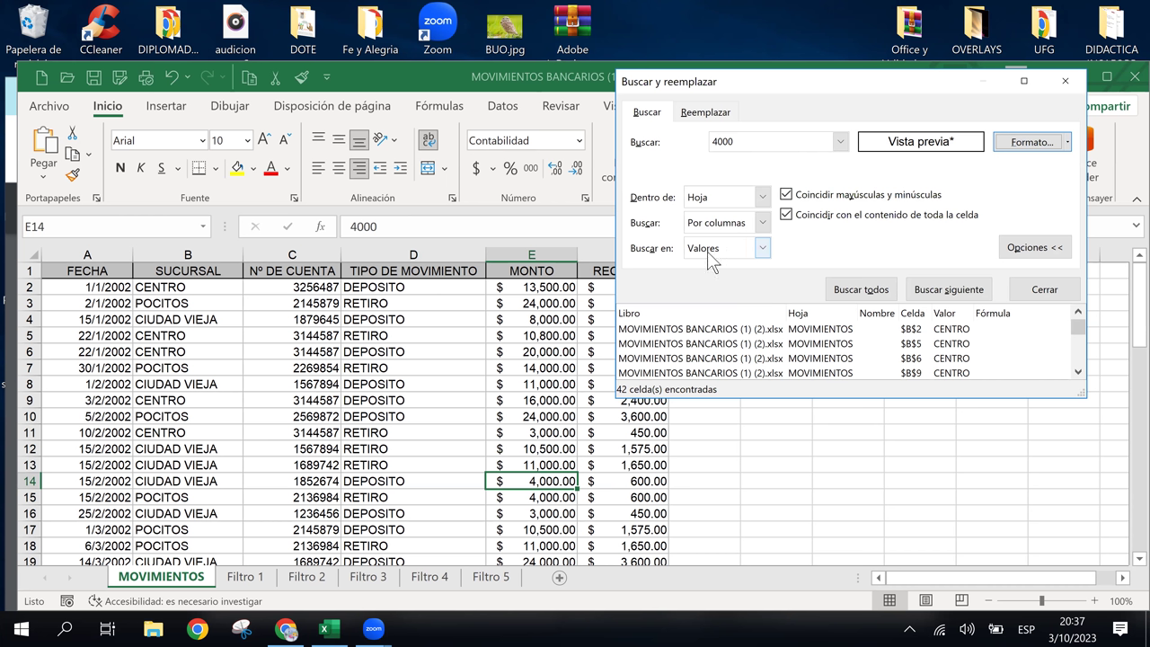
Step: Search all for 4000, dismiss the nothing-found message, and bring up Buscar formato
click(548, 287)
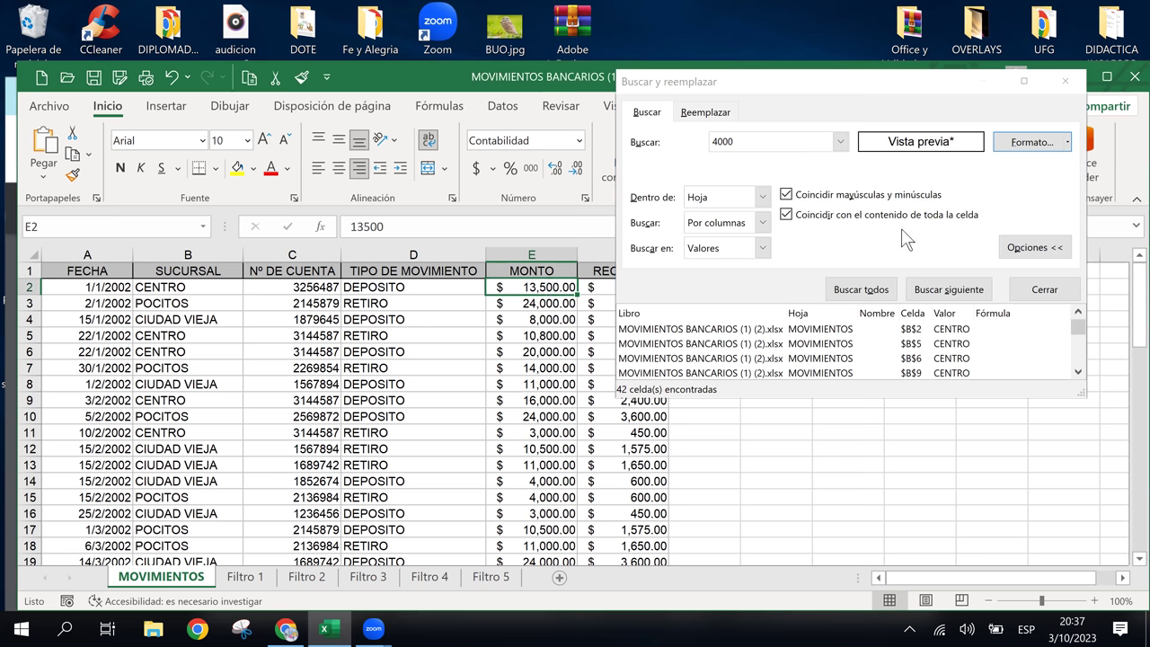
click(856, 292)
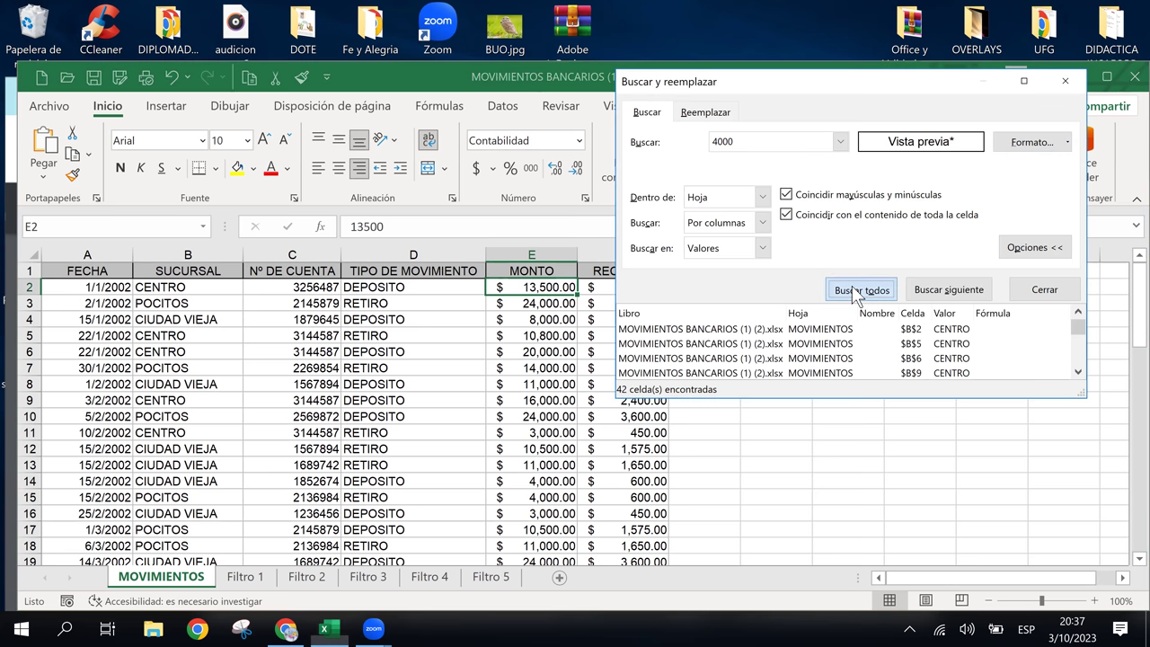
click(579, 363)
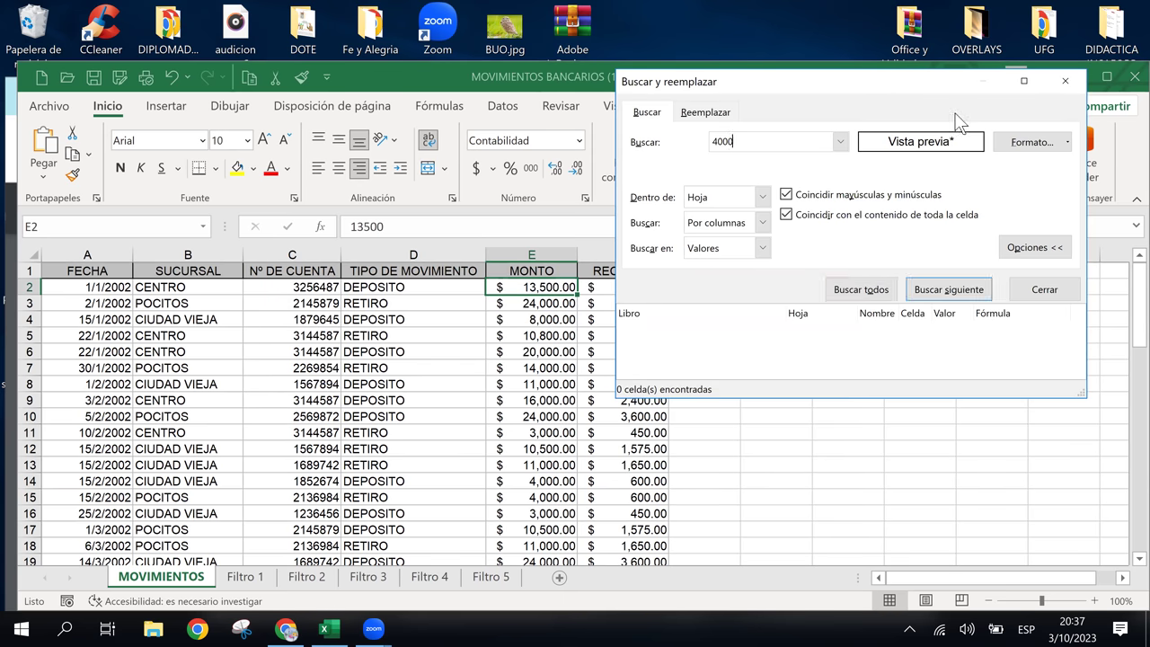
click(1067, 146)
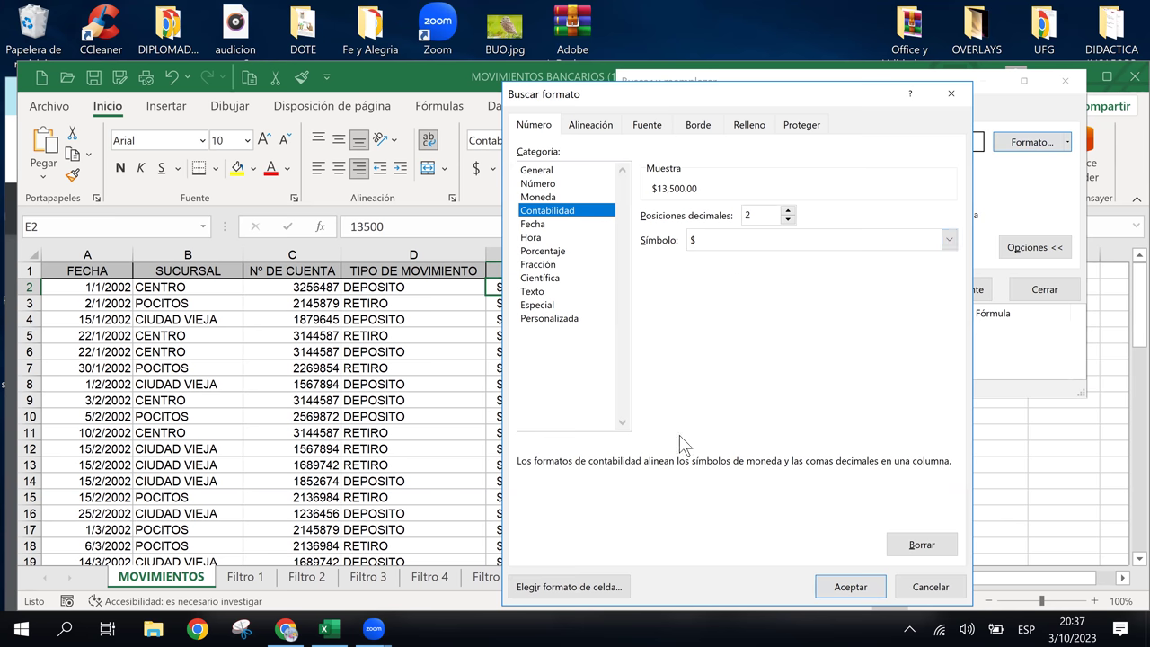
Step: Accept the Accounting search format and search all again, which still finds nothing
click(866, 593)
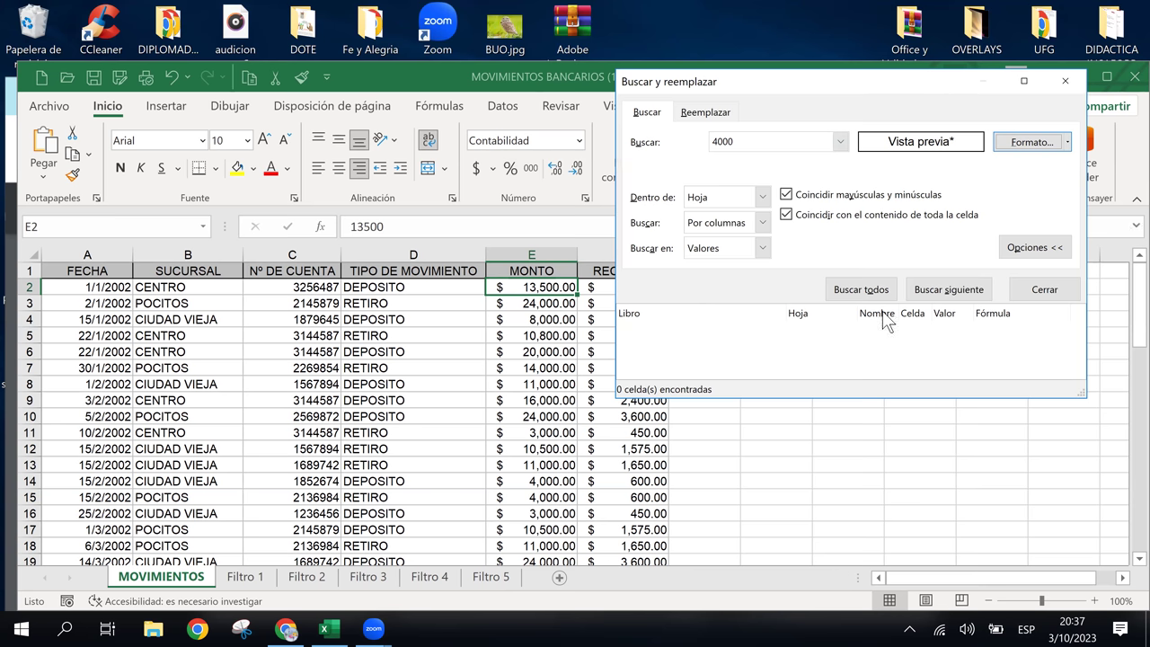
click(865, 292)
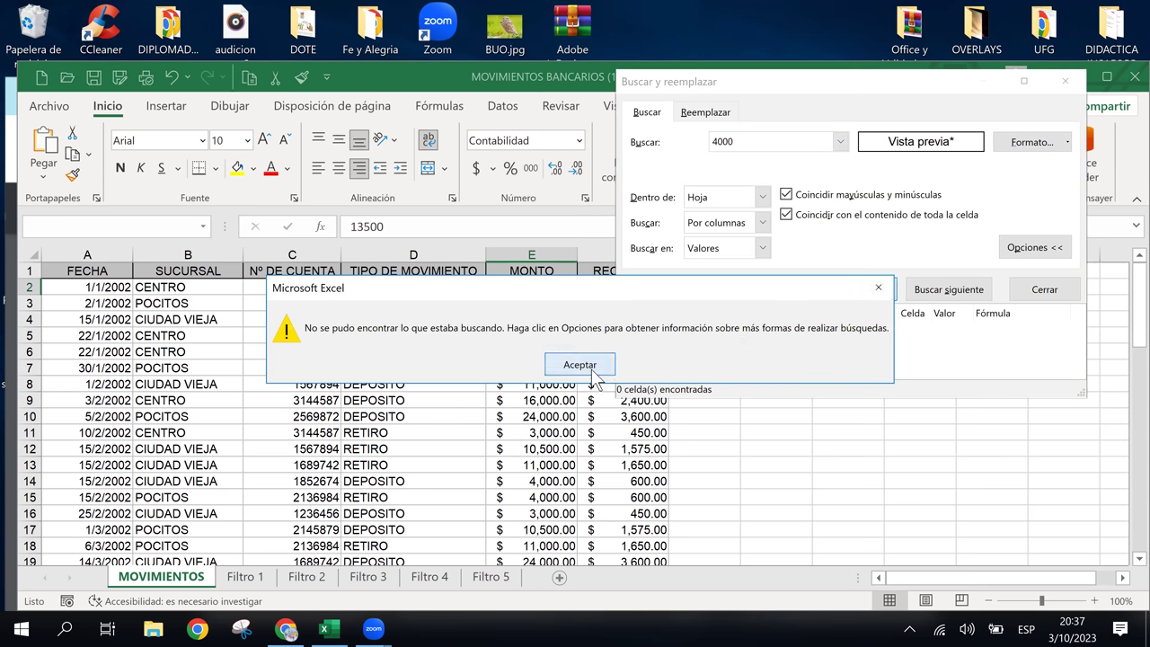
click(590, 369)
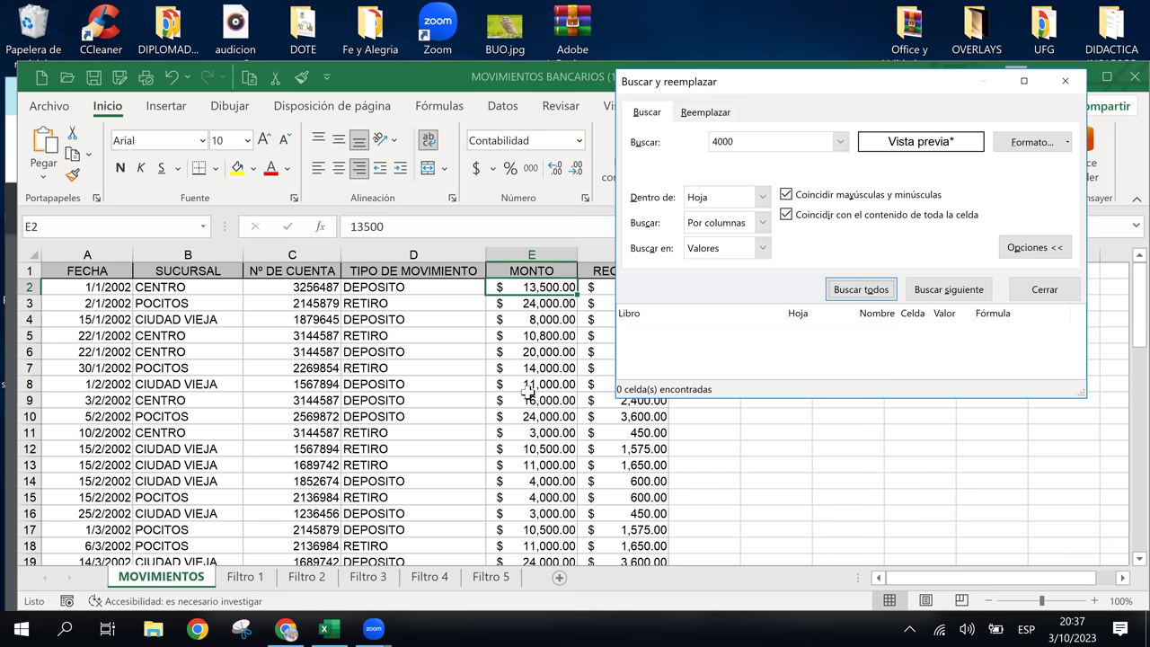
scroll(533, 394, down, 5)
scroll(532, 394, down, 1)
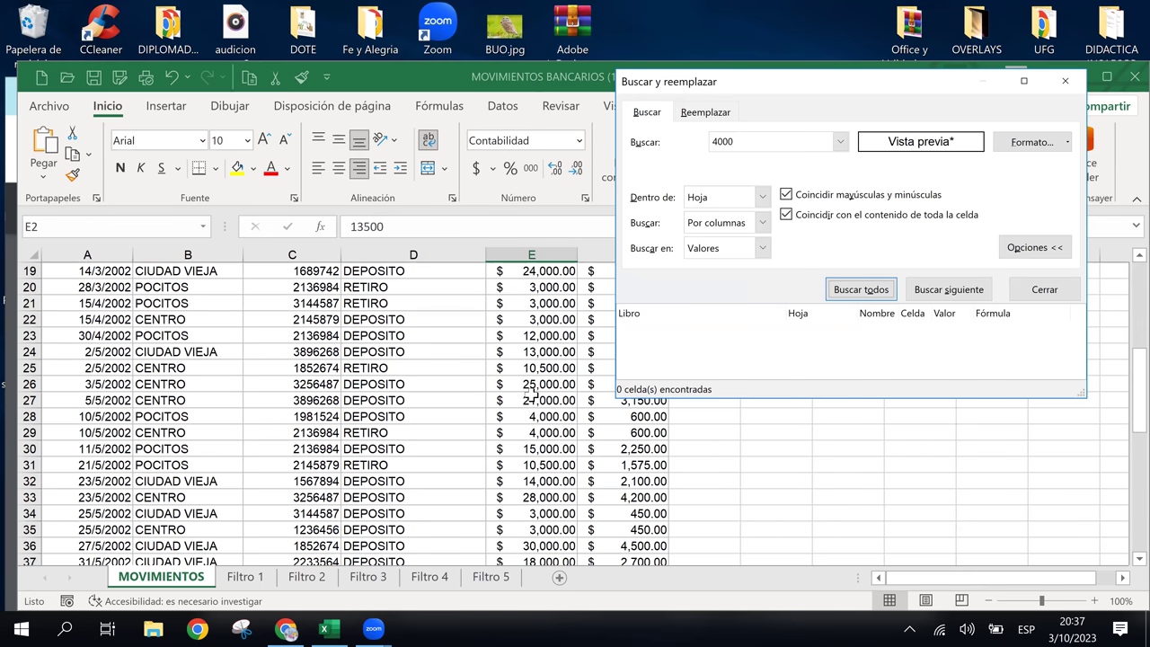
click(739, 142)
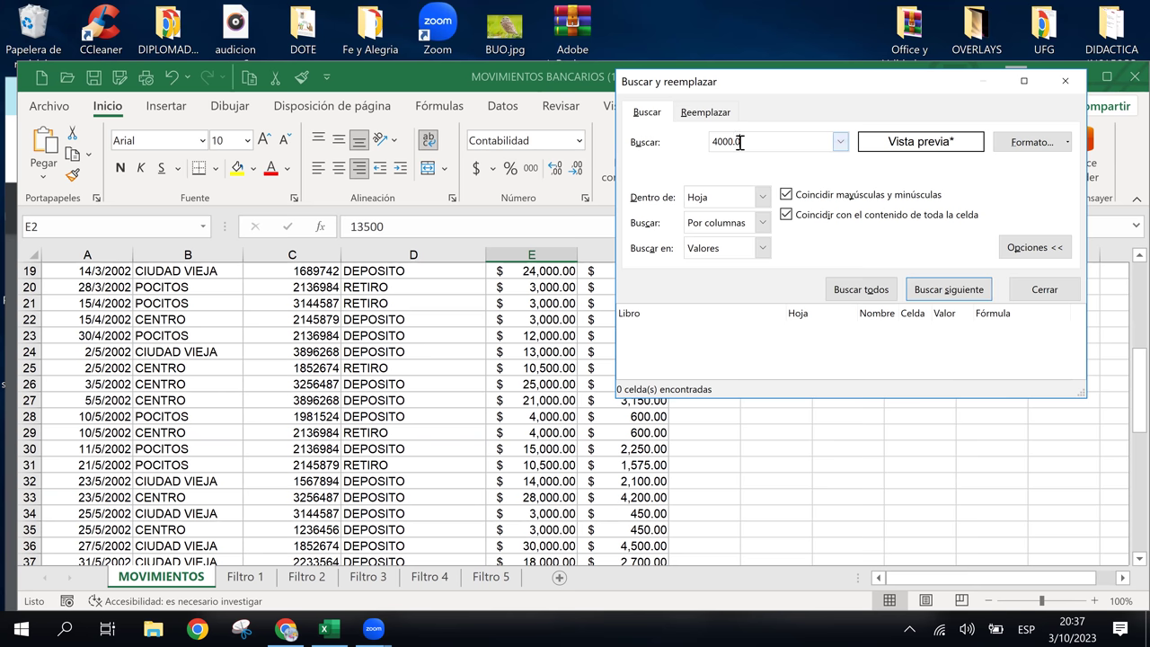
Step: Recheck Buscar formato, keeping the Contabilidad category rather than Moneda, and show the format choices
click(1056, 140)
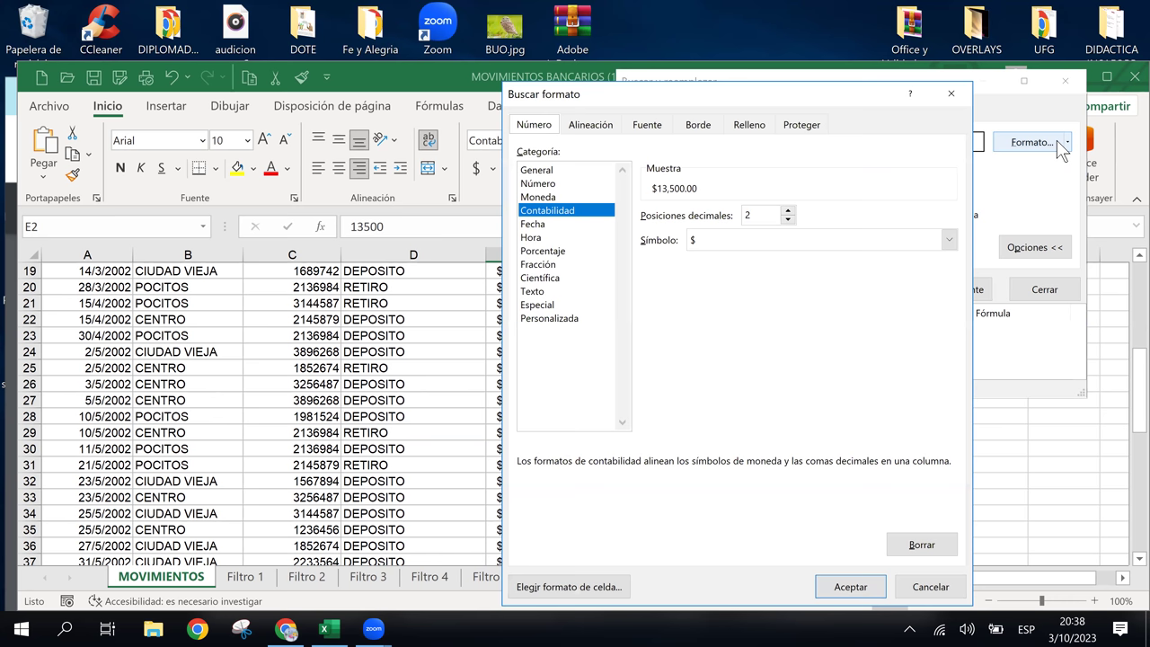
click(552, 196)
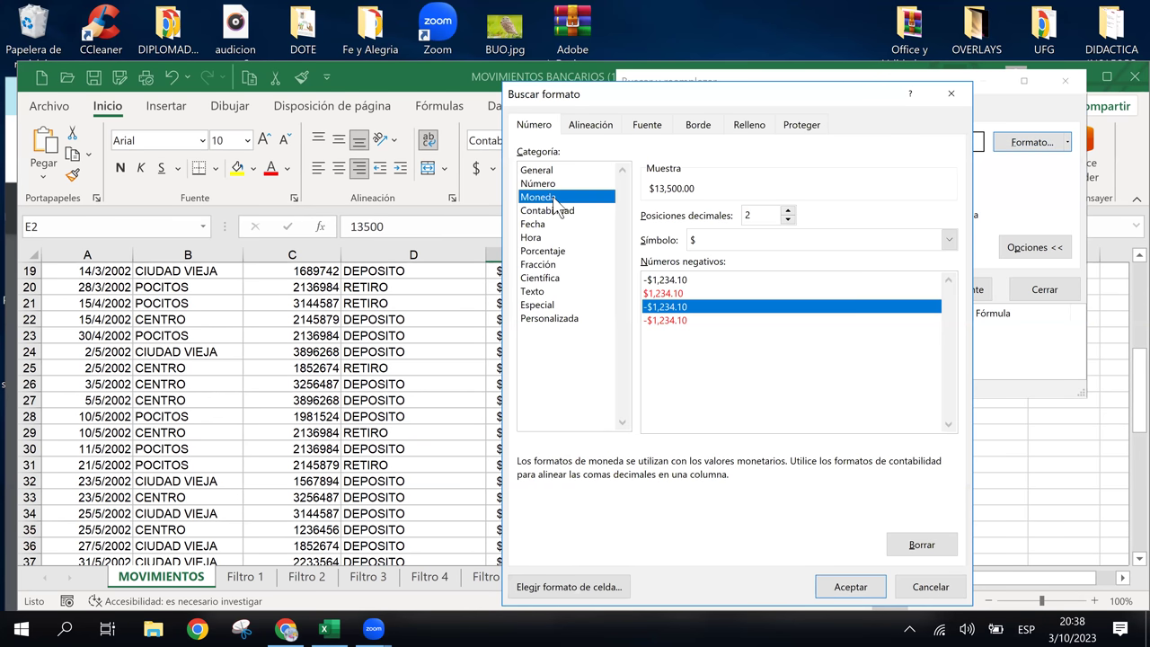
click(549, 210)
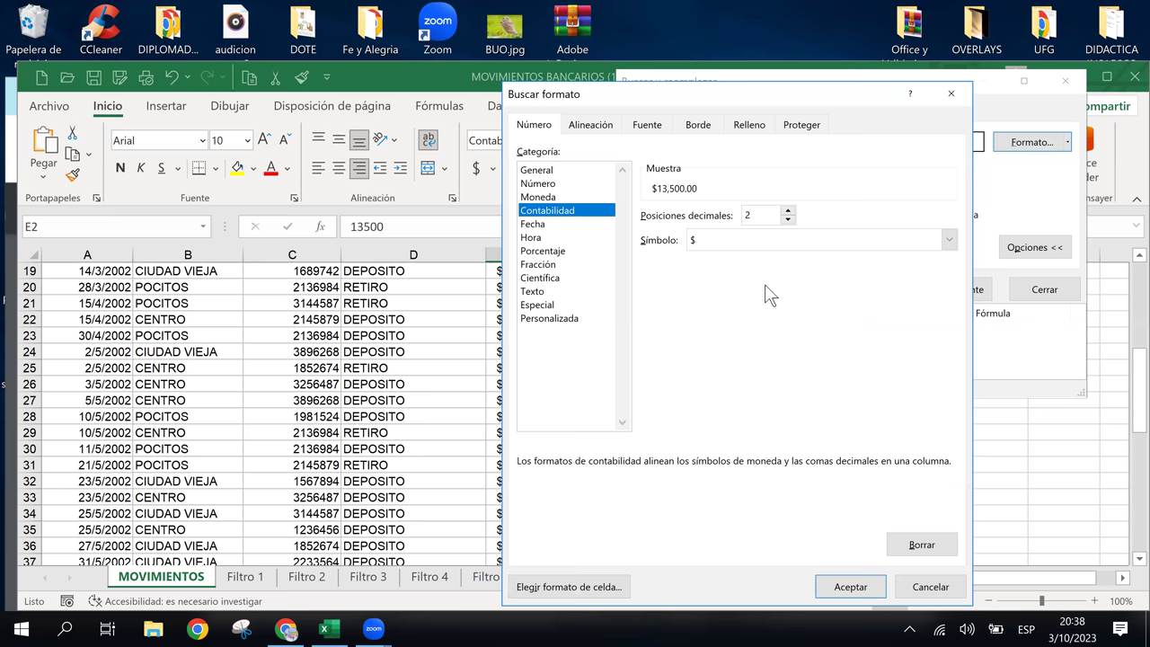
click(844, 588)
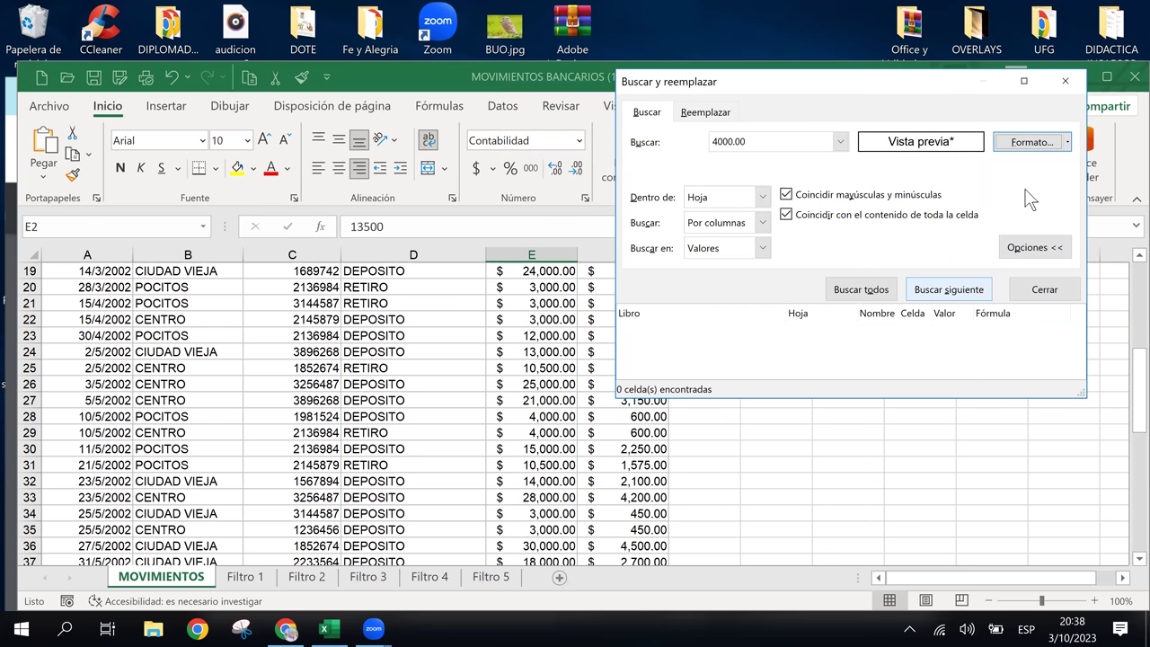
click(1063, 144)
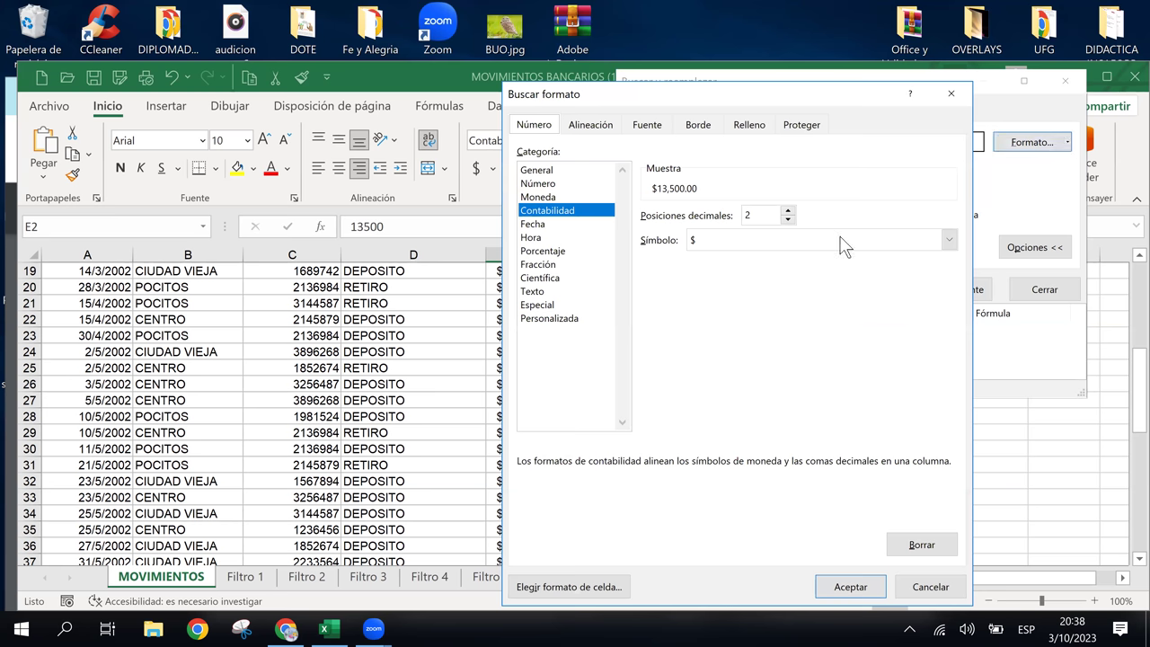
key(Return)
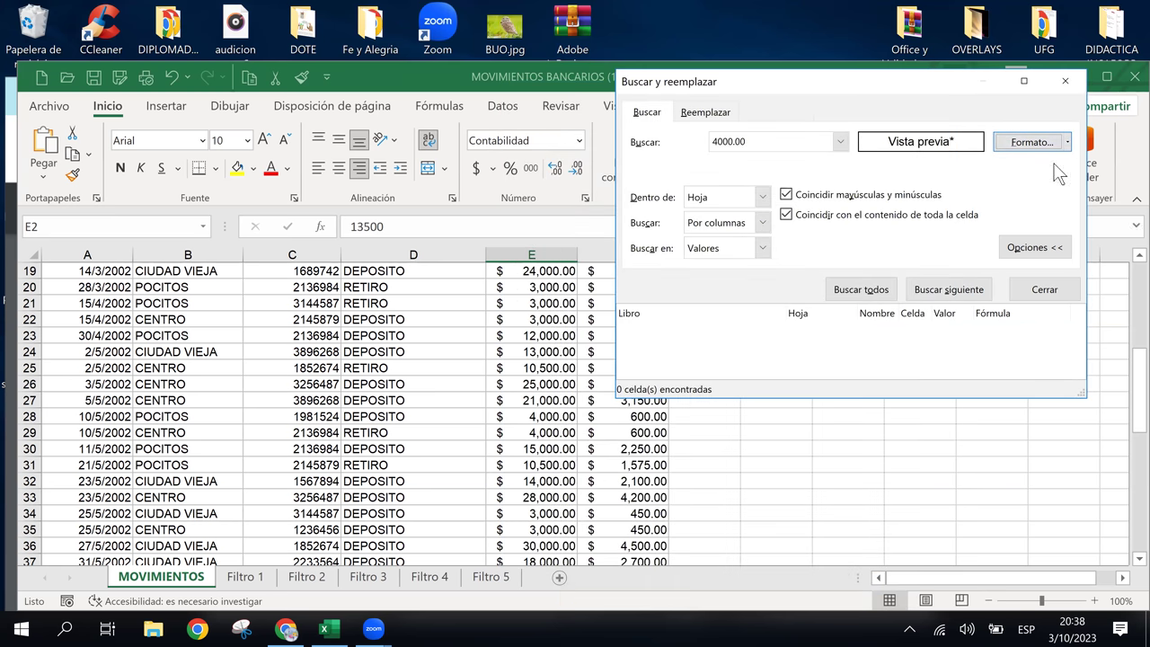
click(1067, 141)
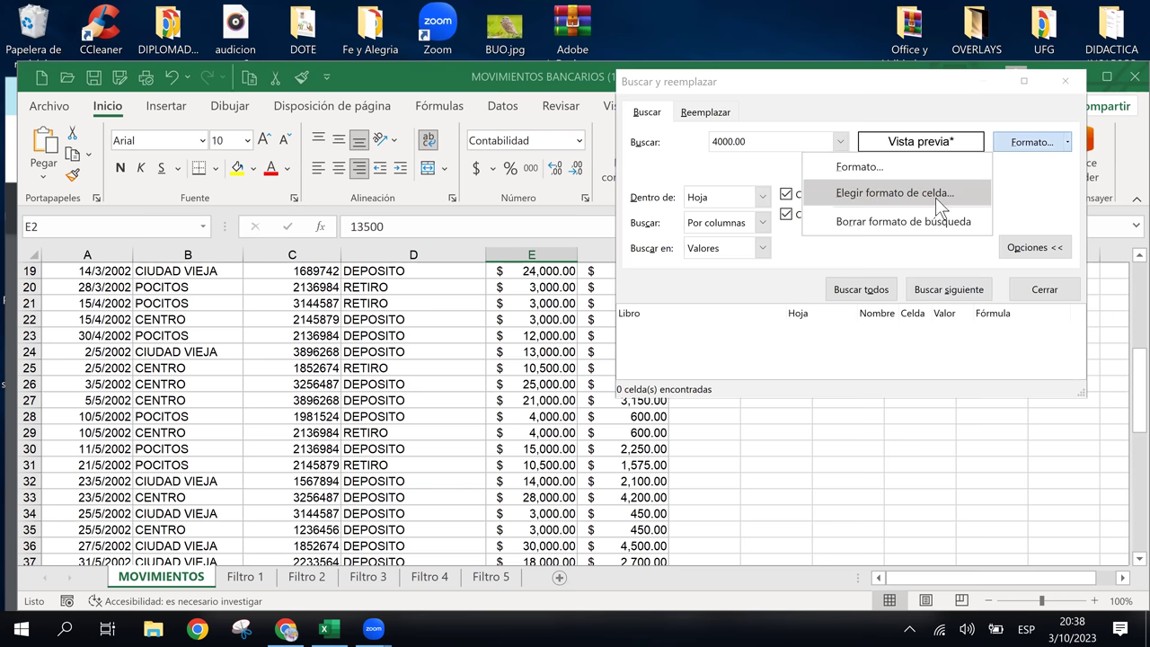
Step: Take the search format from the 4,000.00 amount in E29 and search all, finding nothing
click(935, 193)
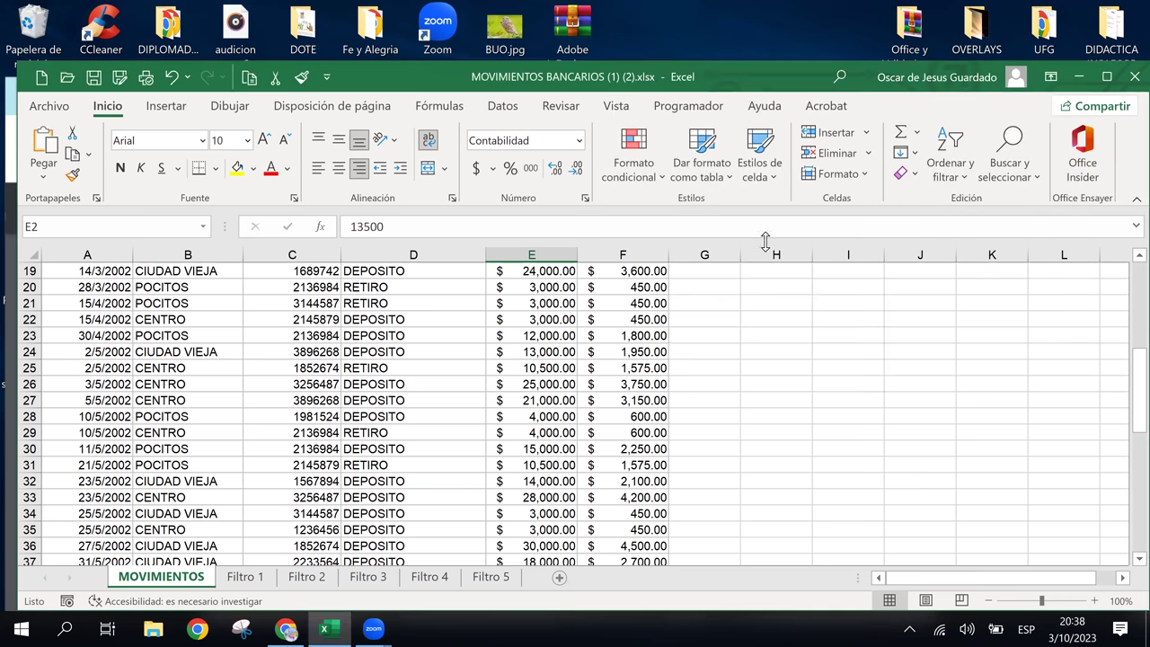
click(514, 430)
click(857, 290)
click(877, 288)
click(765, 137)
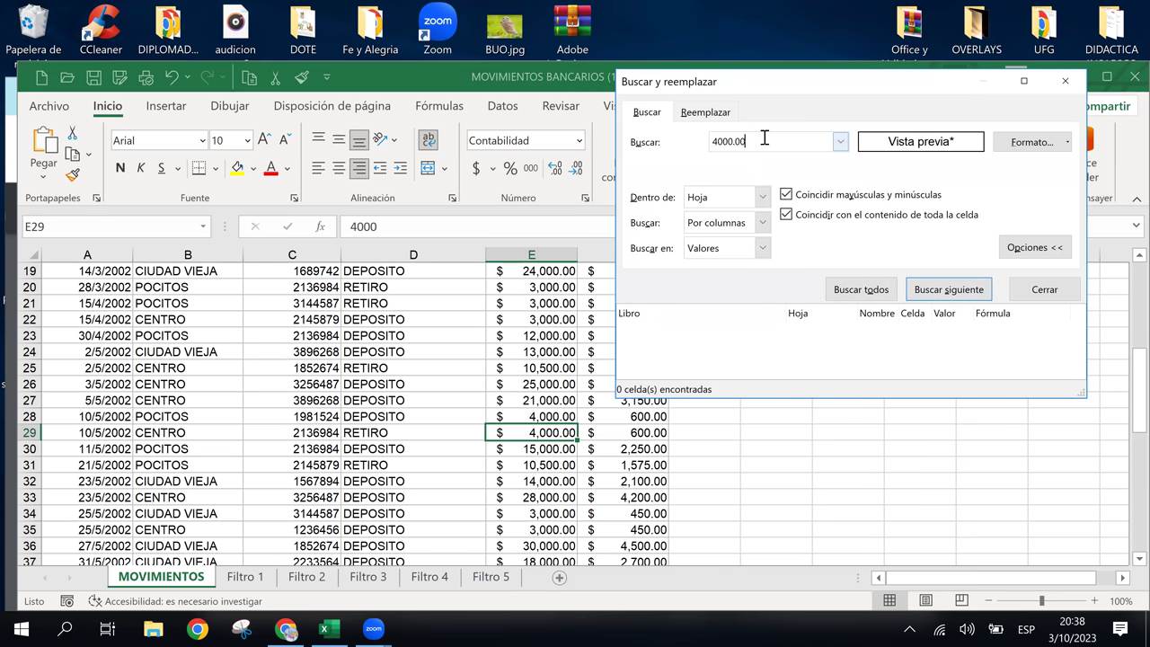
click(860, 289)
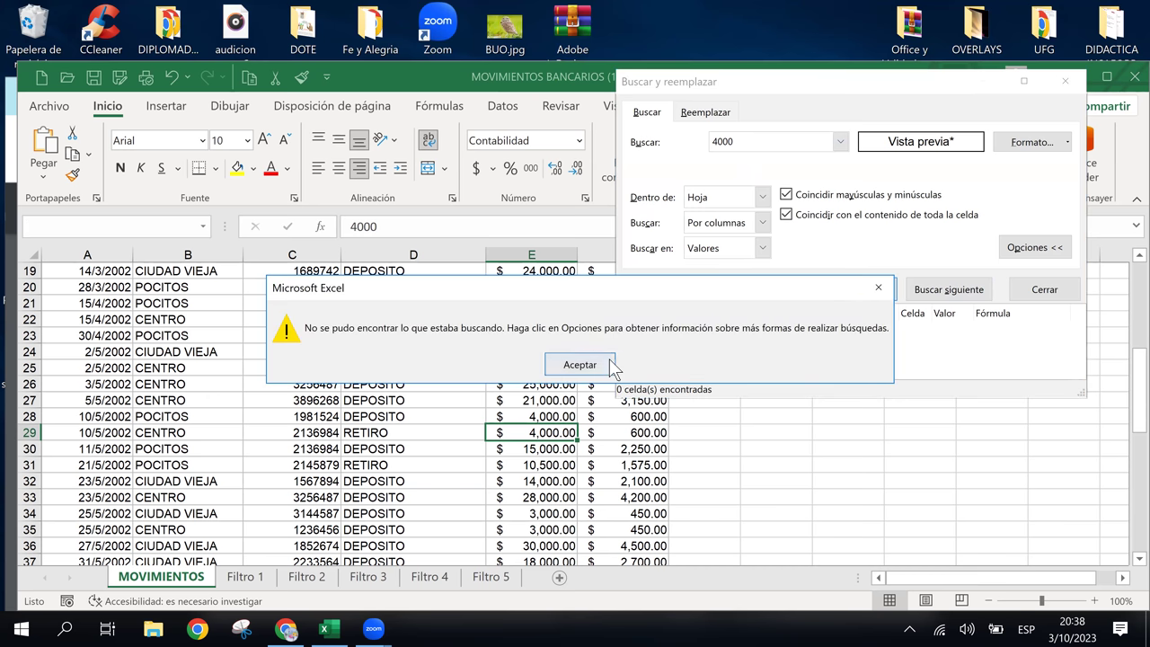
click(600, 364)
Step: Check the MONTO amounts E2, E5 and E11, then search all for 4000 again without matches
scroll(543, 375, up, 5)
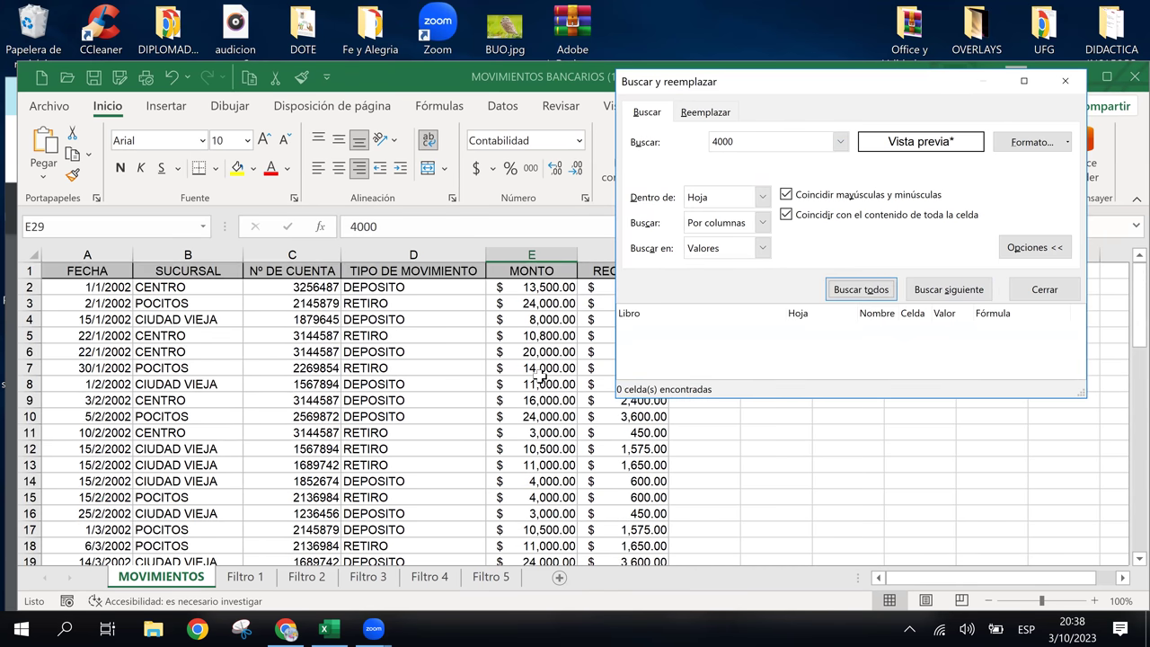
click(554, 286)
click(539, 354)
click(532, 399)
click(527, 338)
click(530, 434)
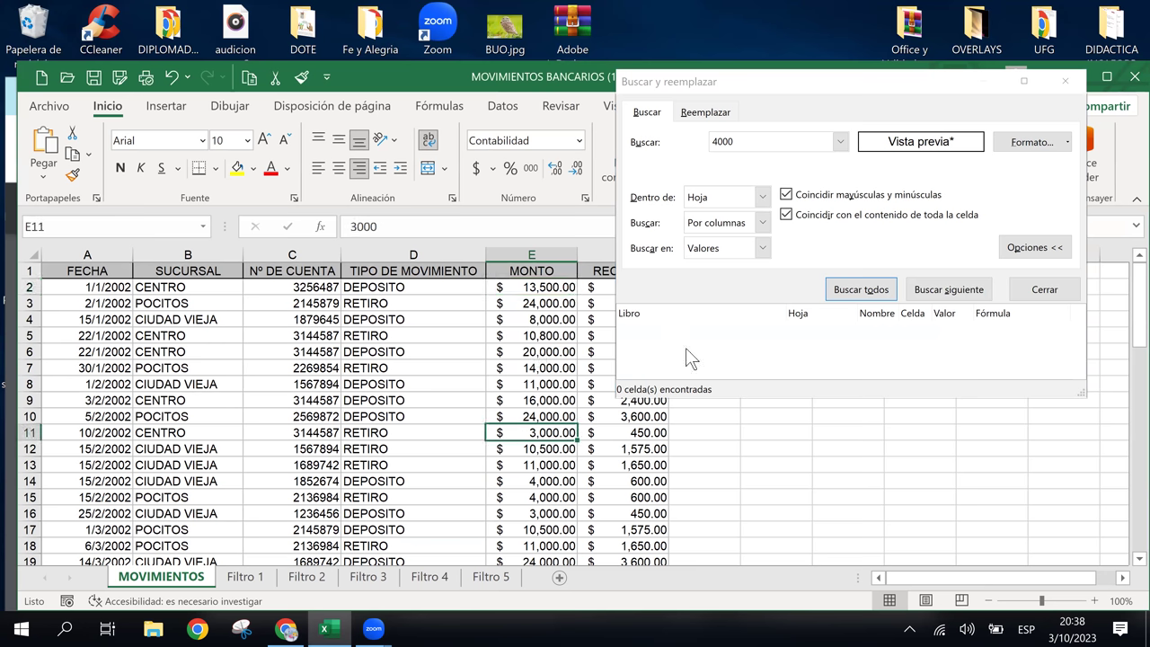
click(776, 147)
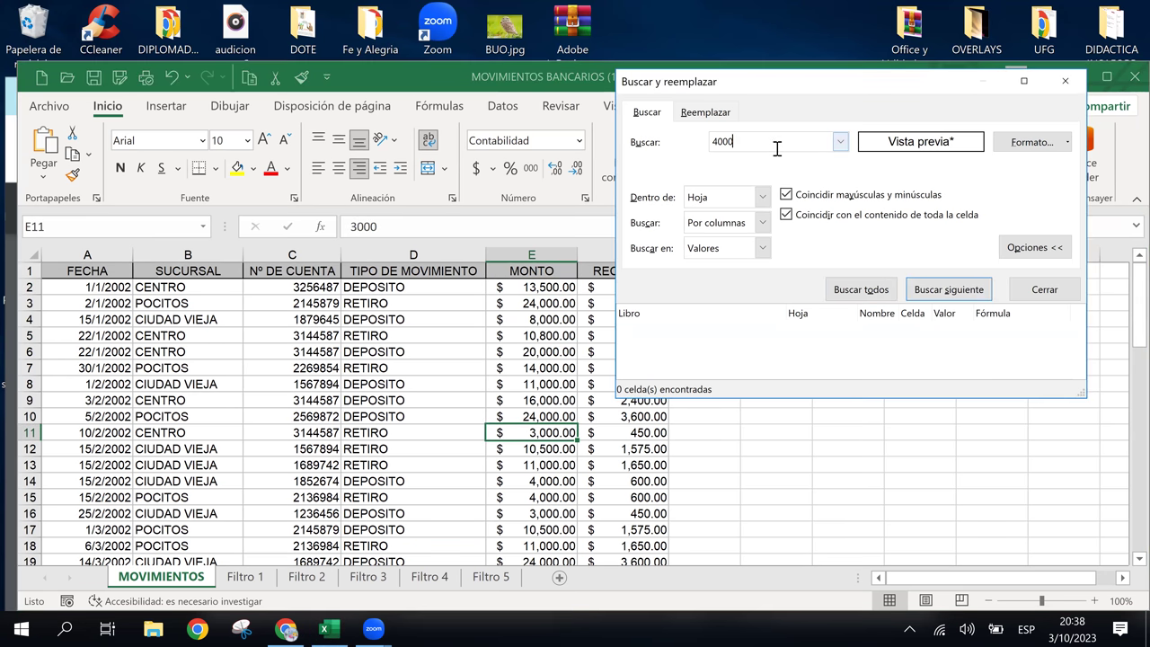
click(840, 142)
click(841, 144)
click(850, 289)
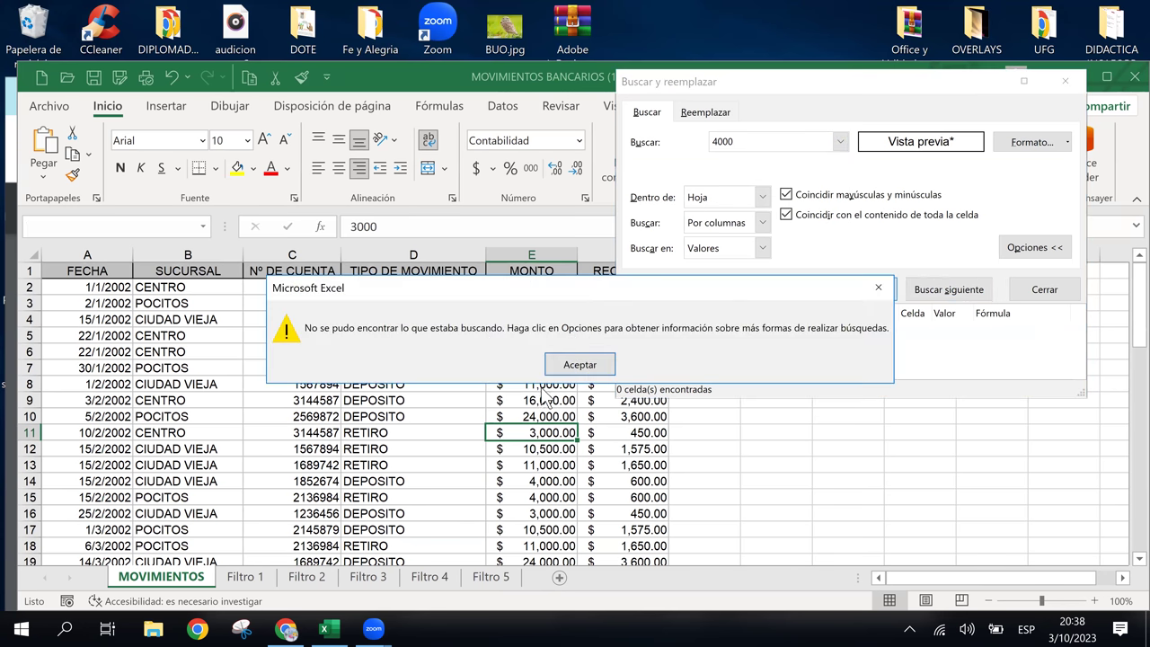
click(580, 368)
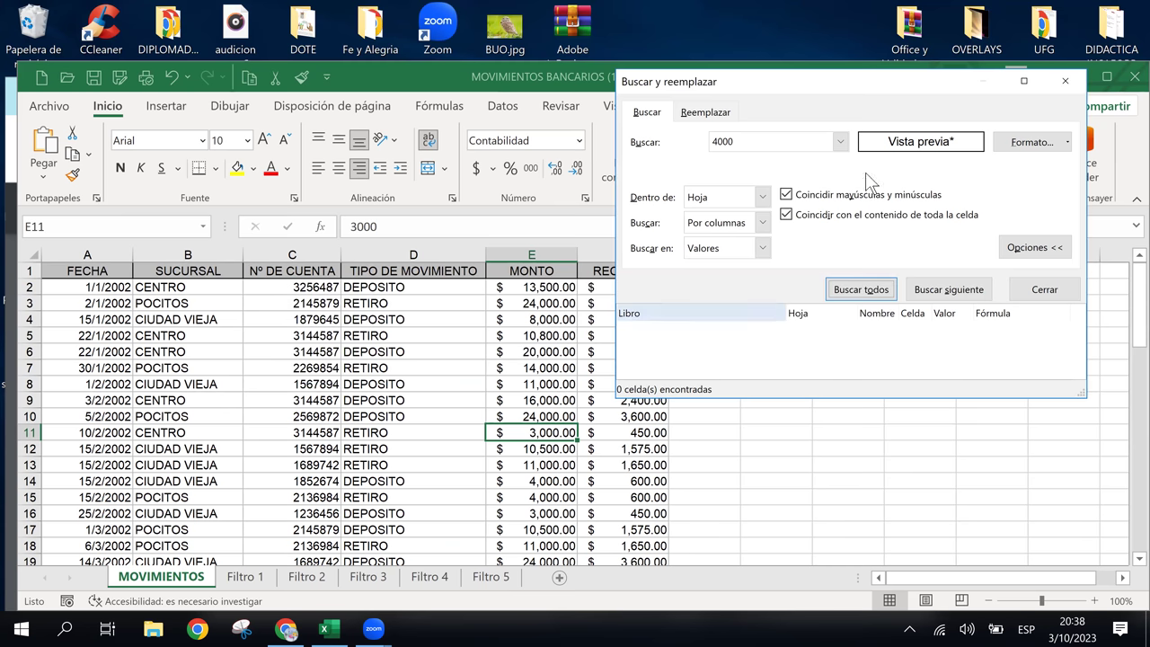
Step: Try 4,000.00 as the search term, find nothing, and change it back to 4000
click(721, 143)
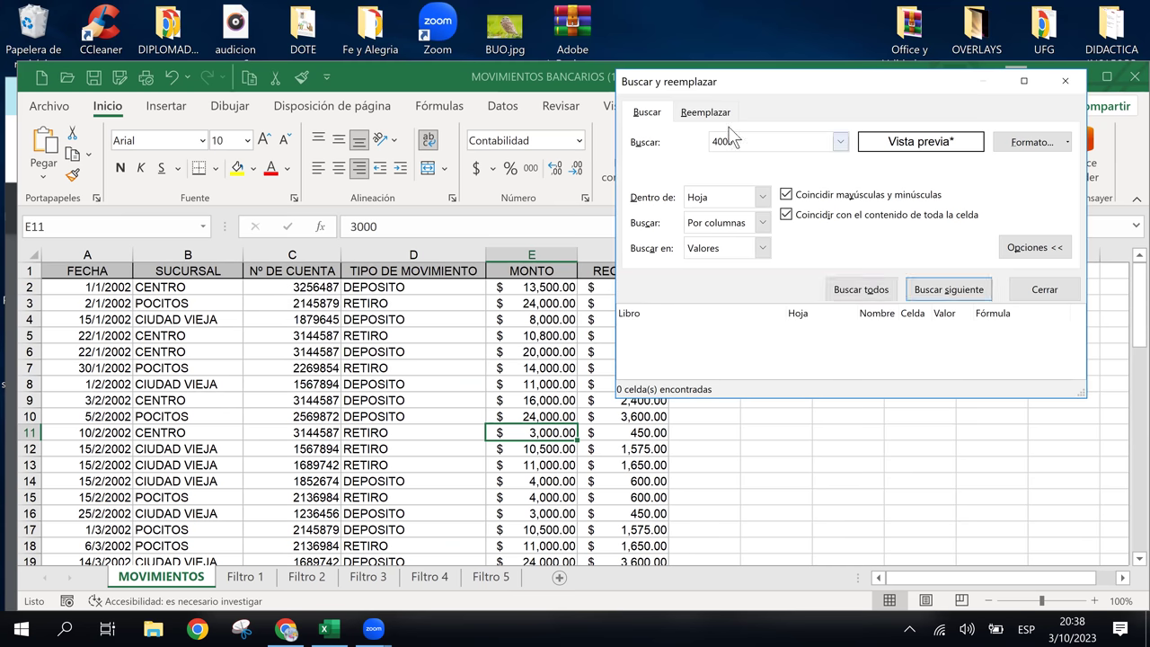
text(,)
text(000.00)
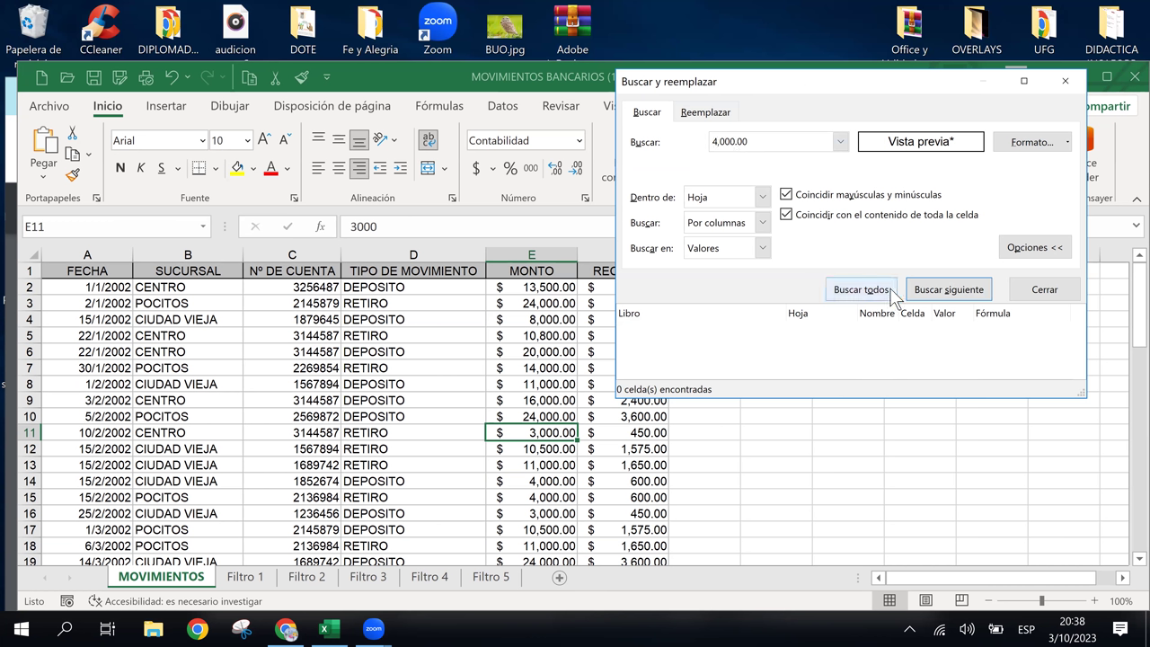
click(876, 292)
click(588, 367)
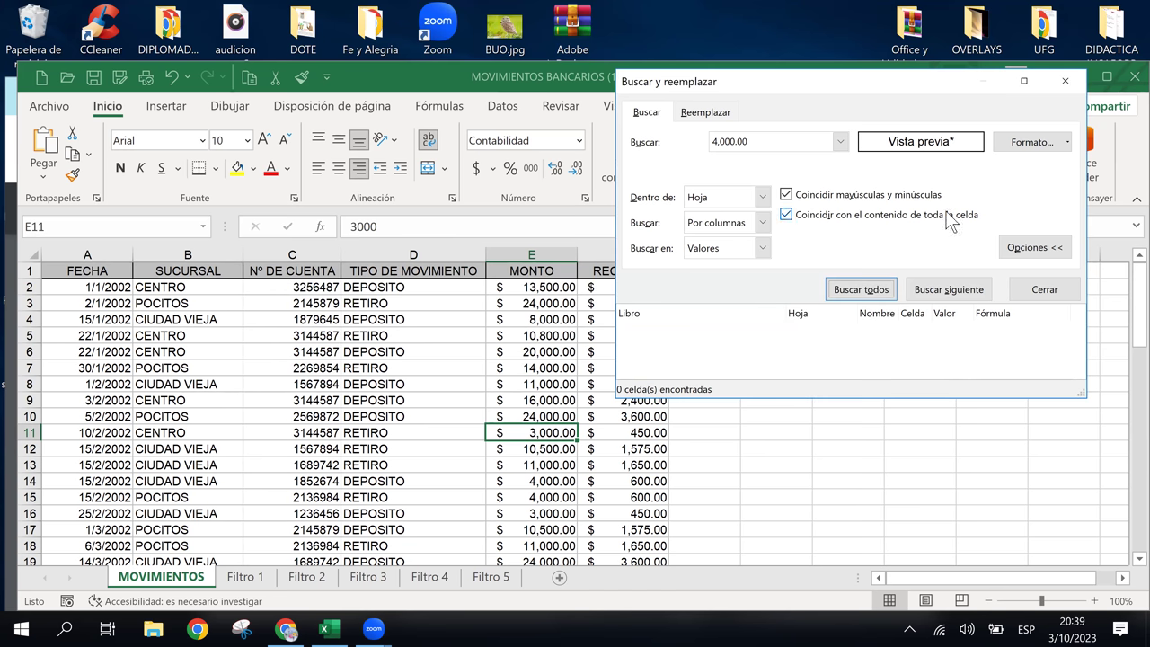
double_click(755, 143)
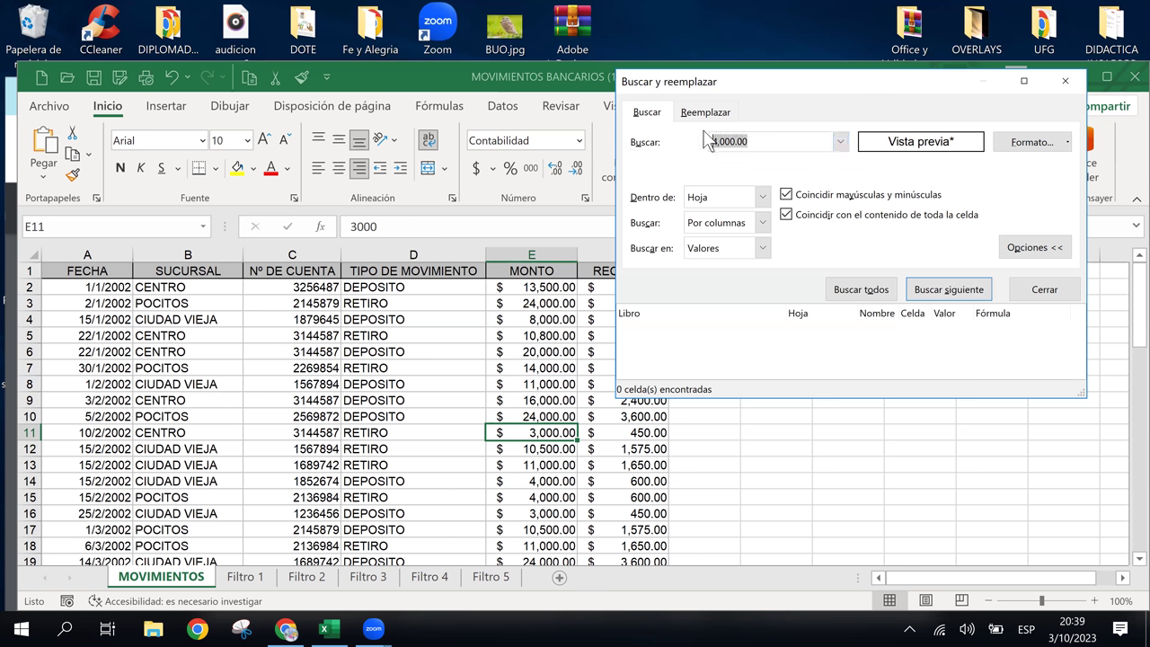
text(4000)
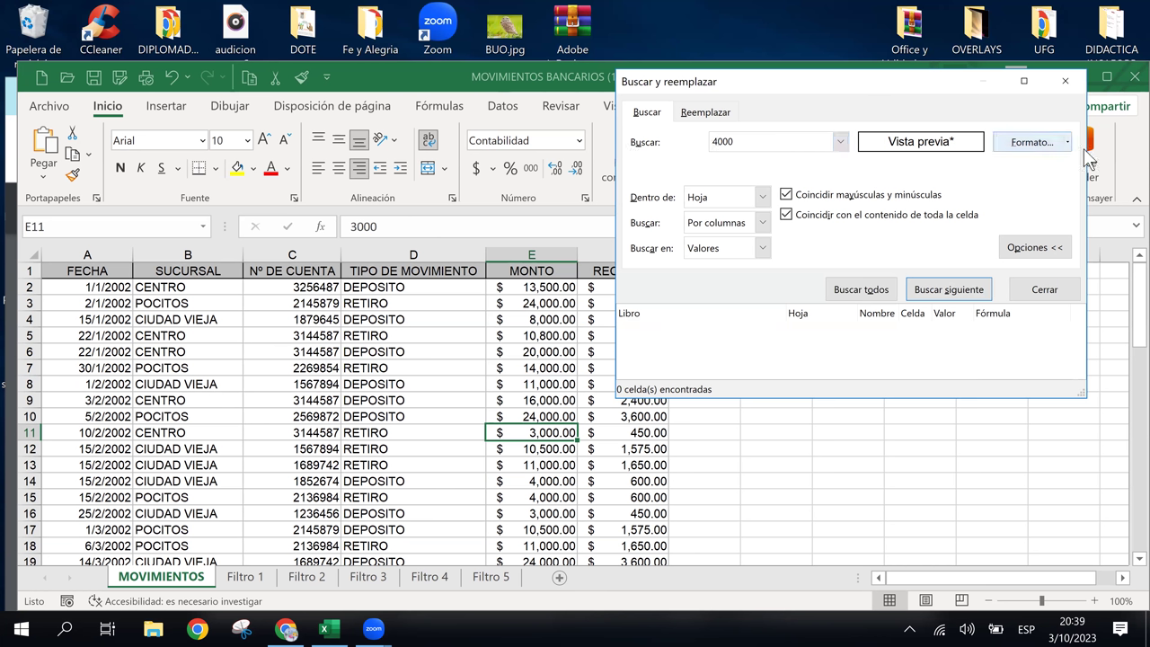
Step: Reopen and dismiss Buscar formato unchanged a few times, then choose Elegir formato de celda
click(1066, 142)
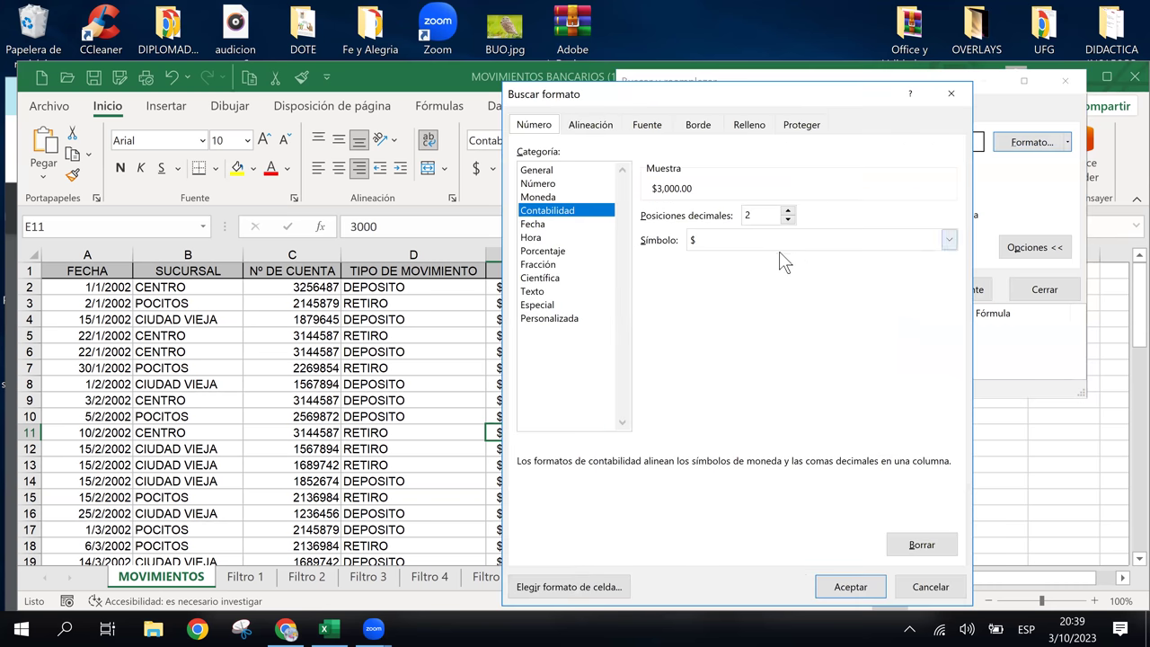
click(947, 103)
click(1065, 144)
click(950, 94)
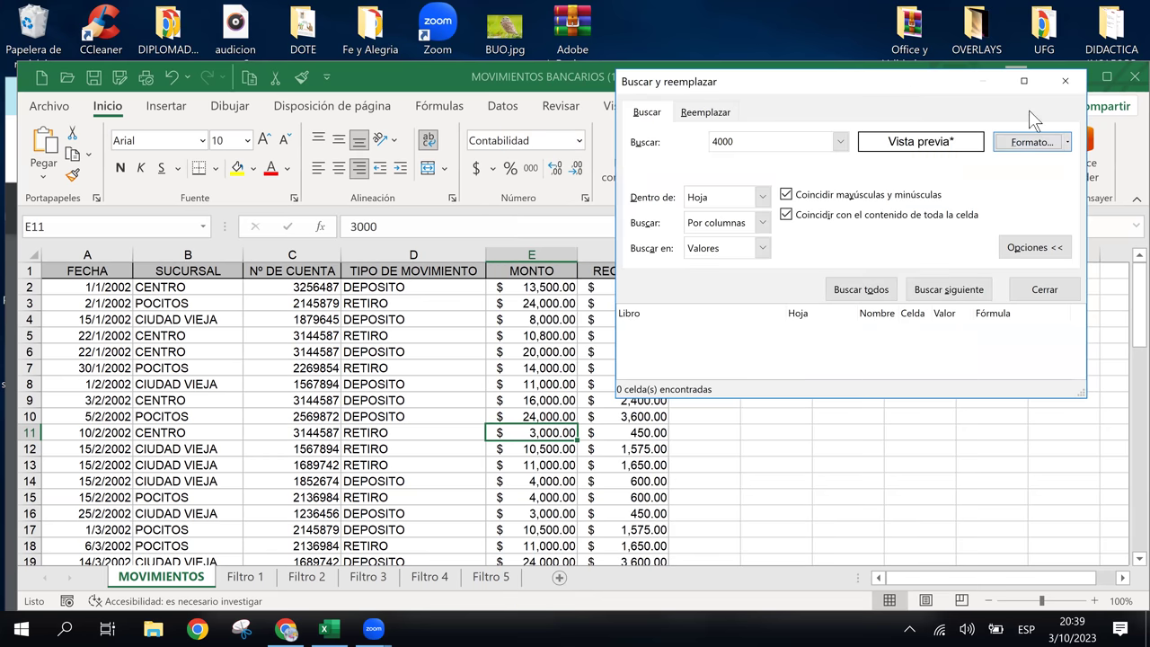
click(1066, 144)
click(951, 95)
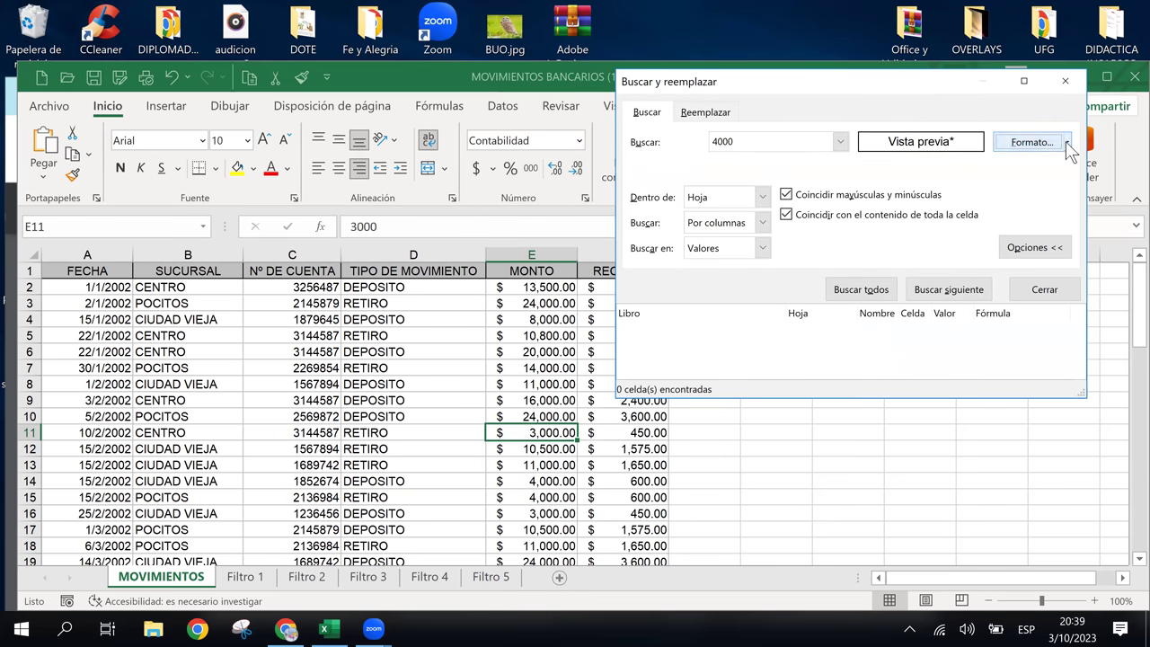
click(1067, 143)
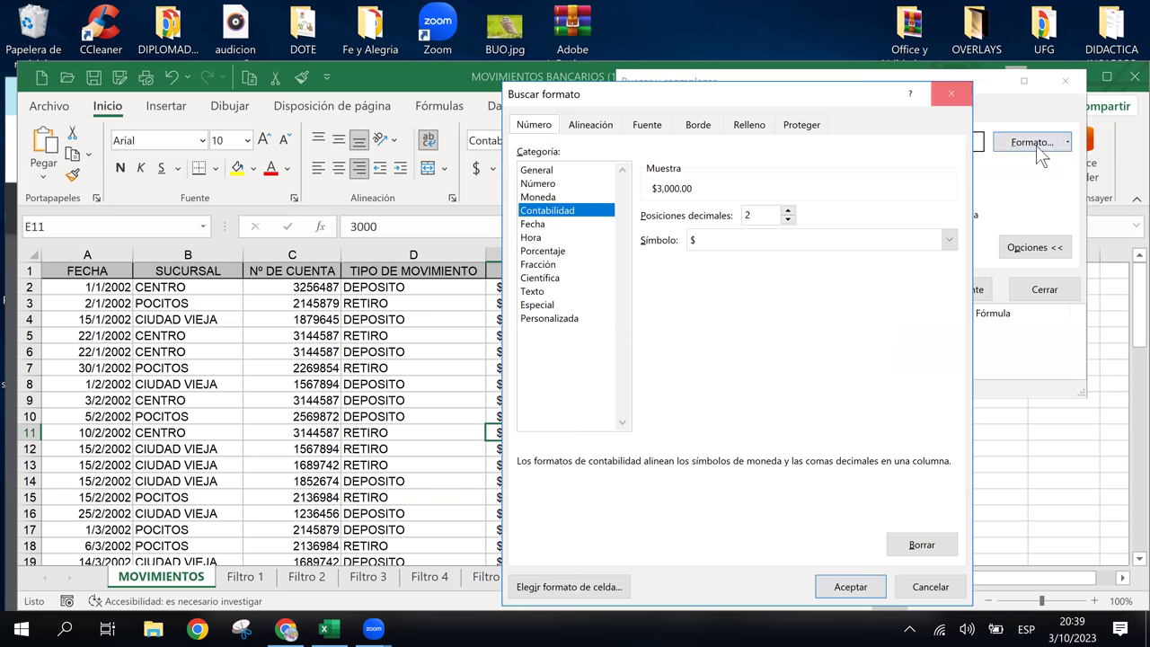
key(Return)
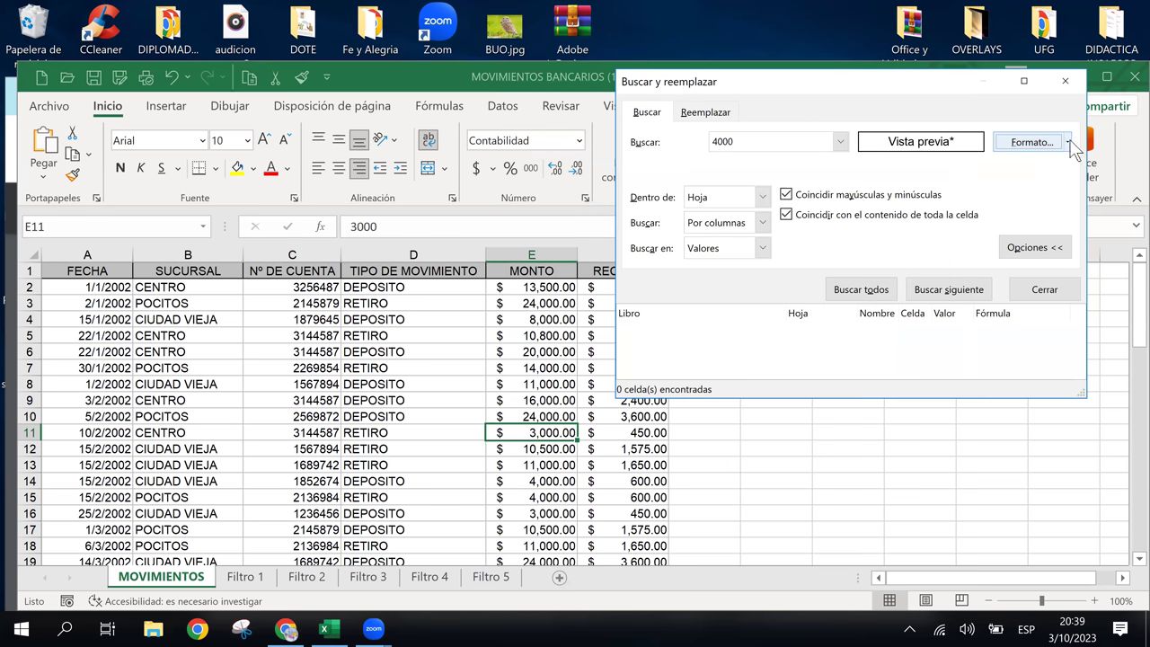
click(1069, 142)
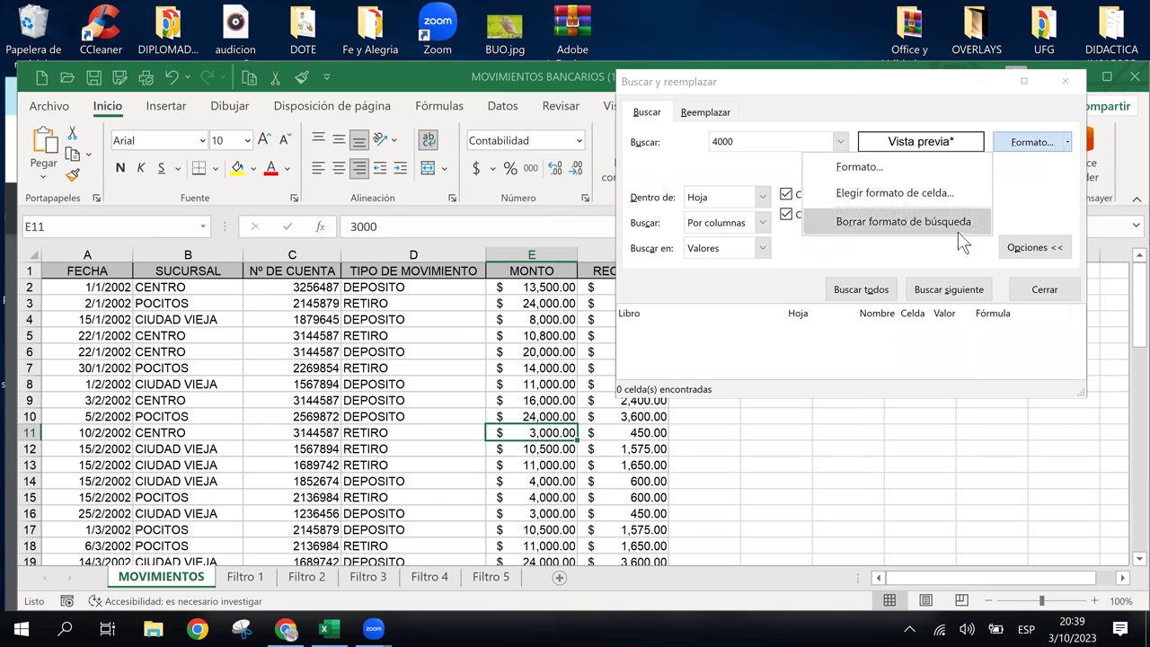
click(939, 191)
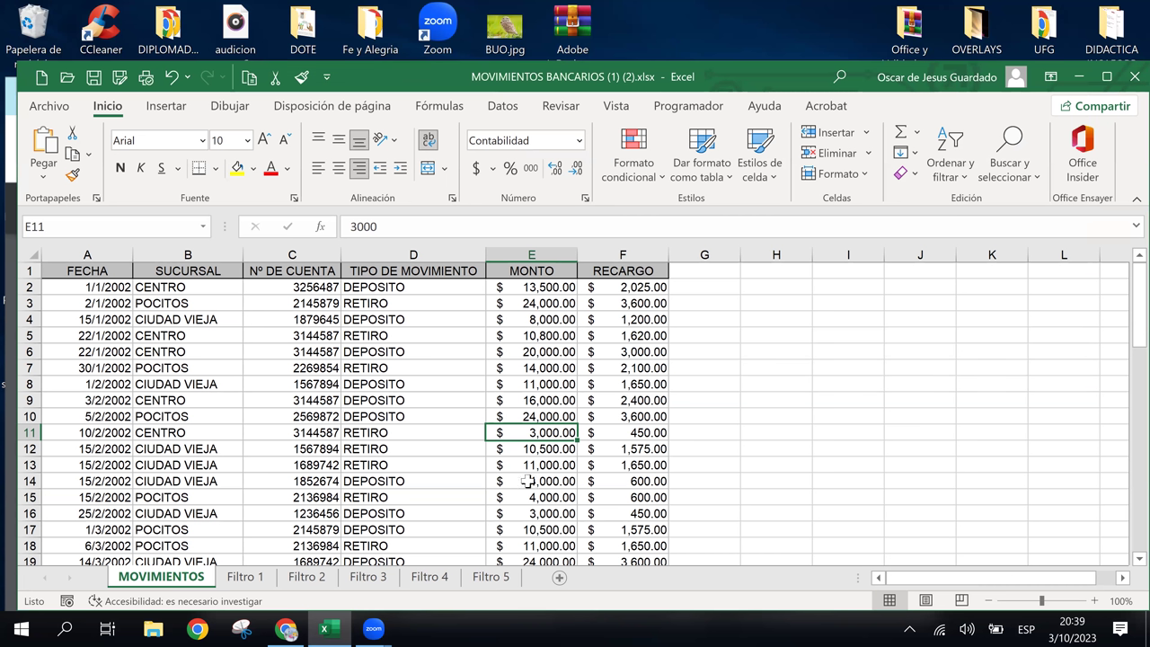
Step: Take the search format from cell E14 and search for 4000, which still finds nothing
click(530, 482)
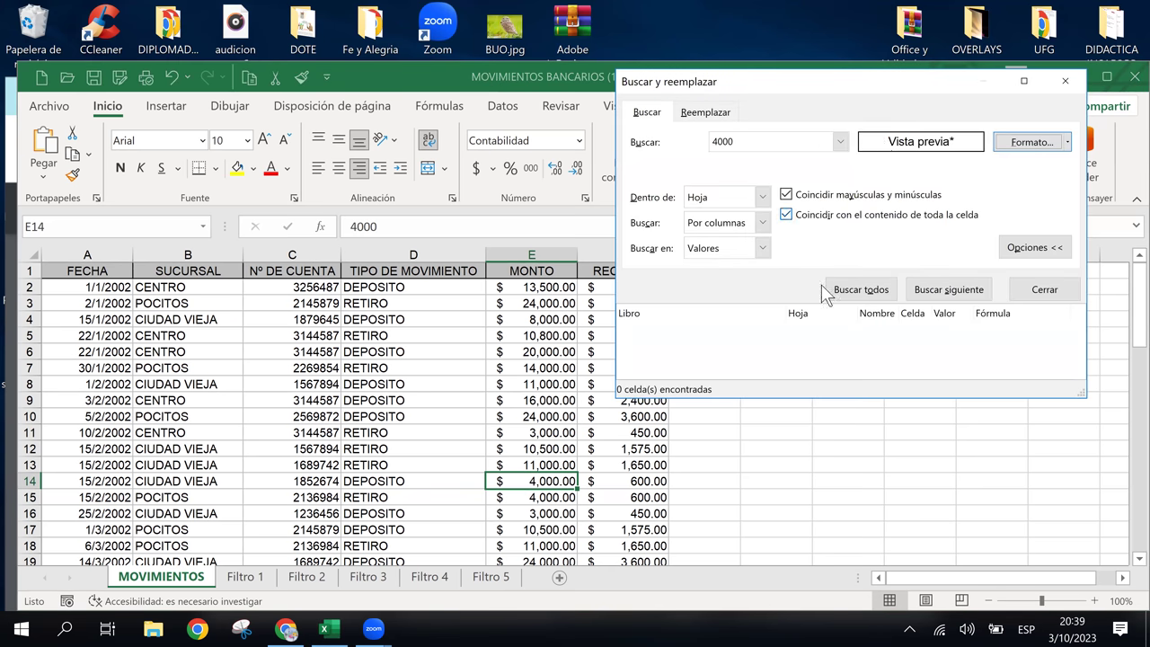
click(944, 298)
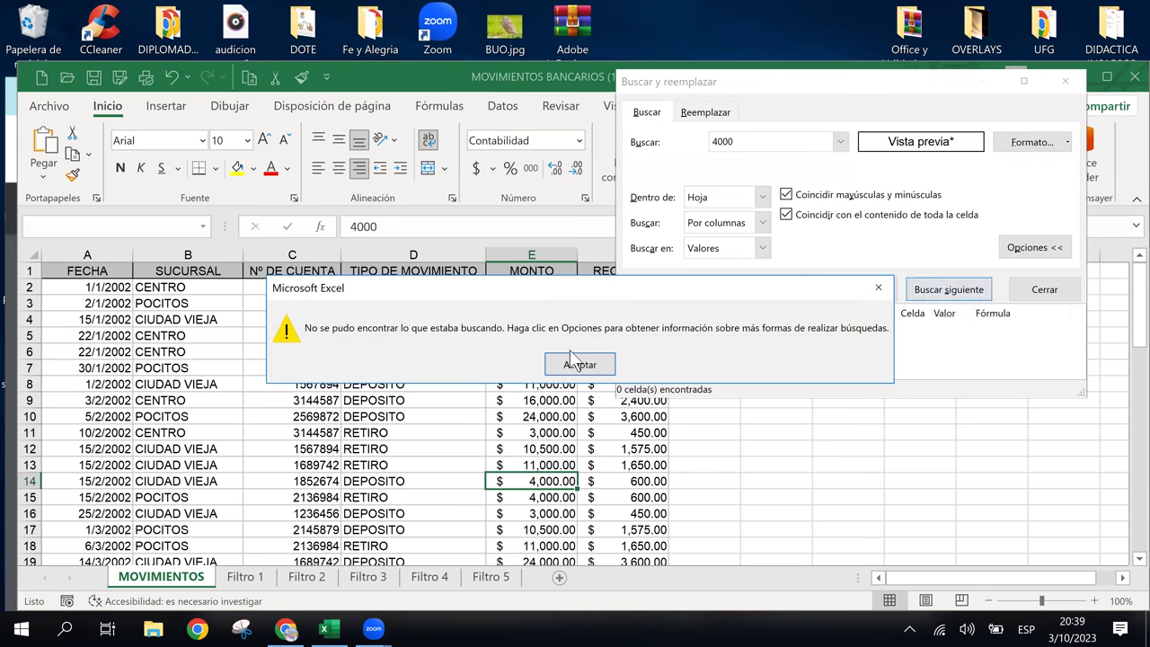
click(575, 366)
click(857, 290)
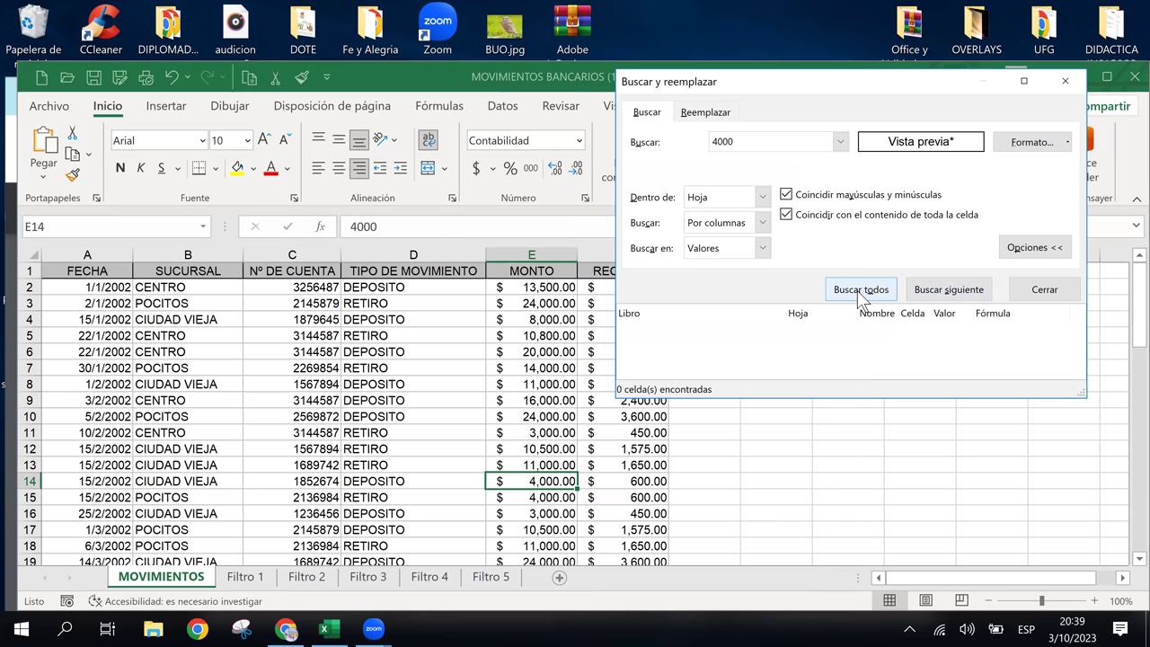
key(Return)
Step: Set Buscar en to Fórmulas and list all matches: E14, E15, E28 and E29
click(762, 248)
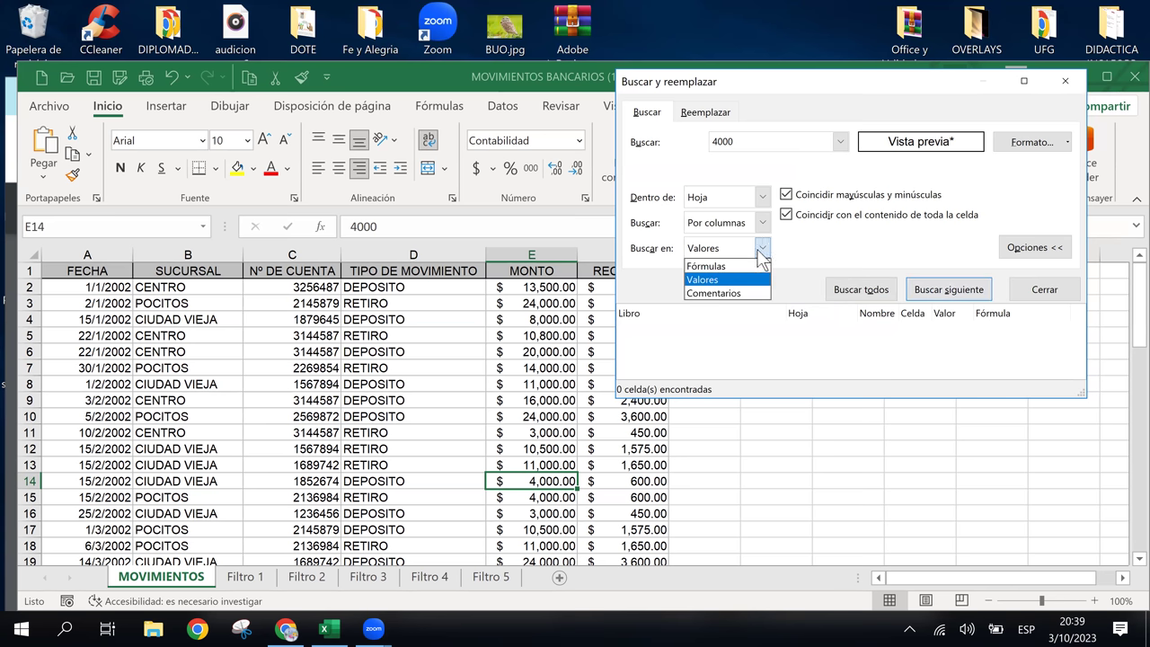
click(736, 276)
click(738, 249)
click(719, 262)
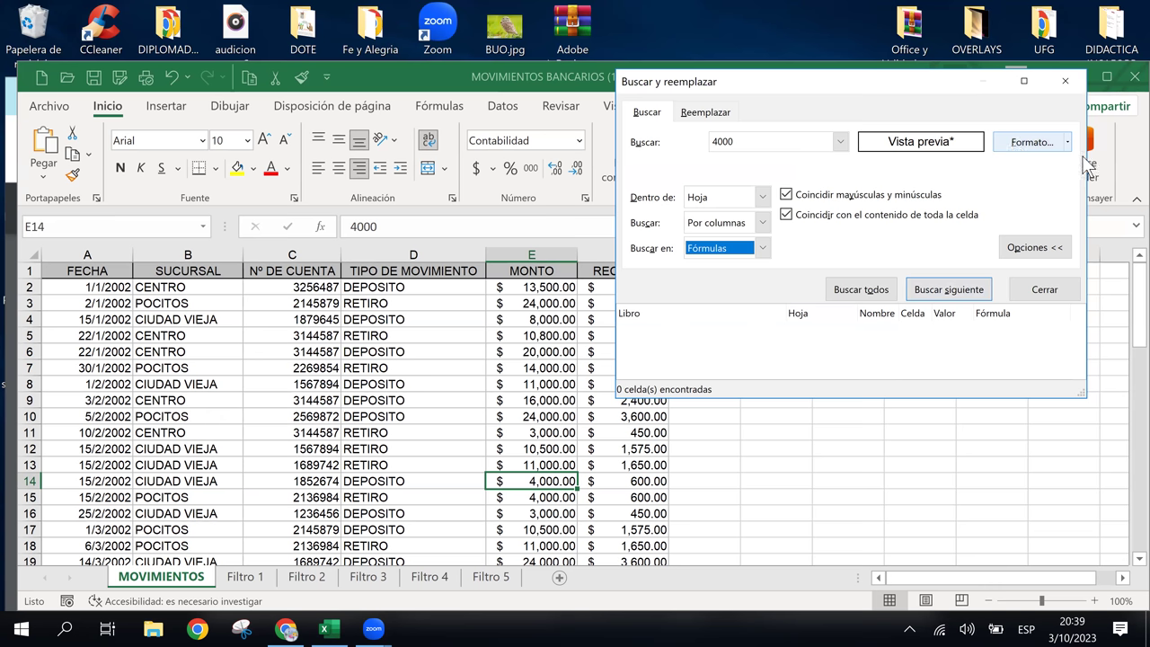
click(860, 289)
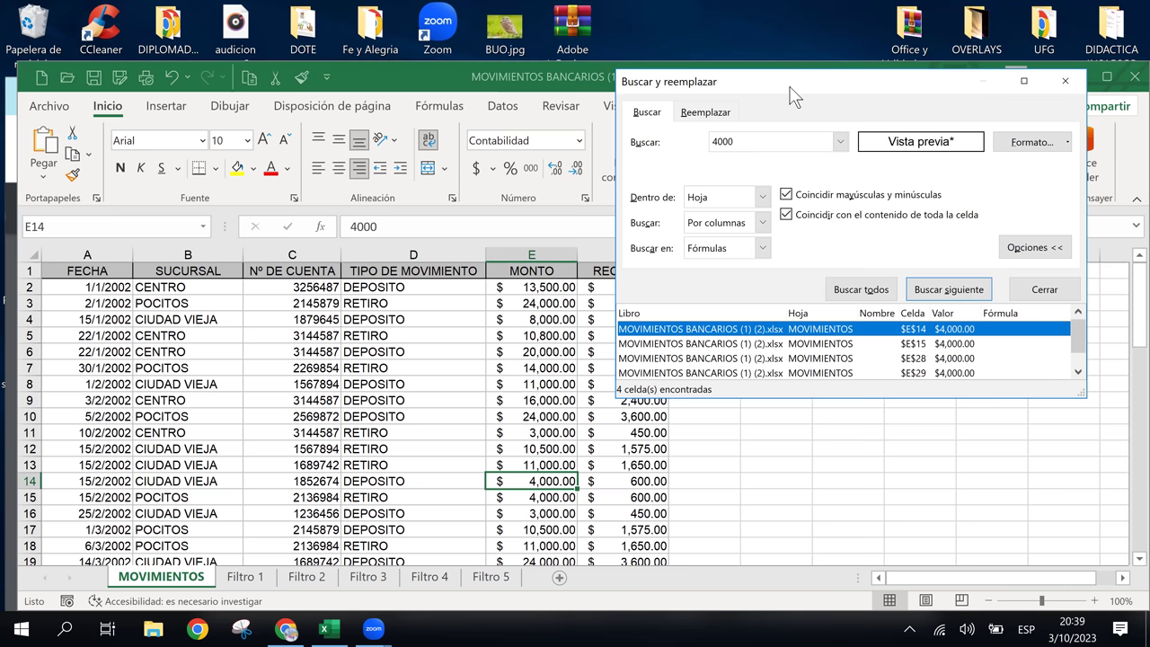
Step: Move the find window aside and inspect the column E amounts, including E2, E3 and E6
drag(790, 90, 856, 116)
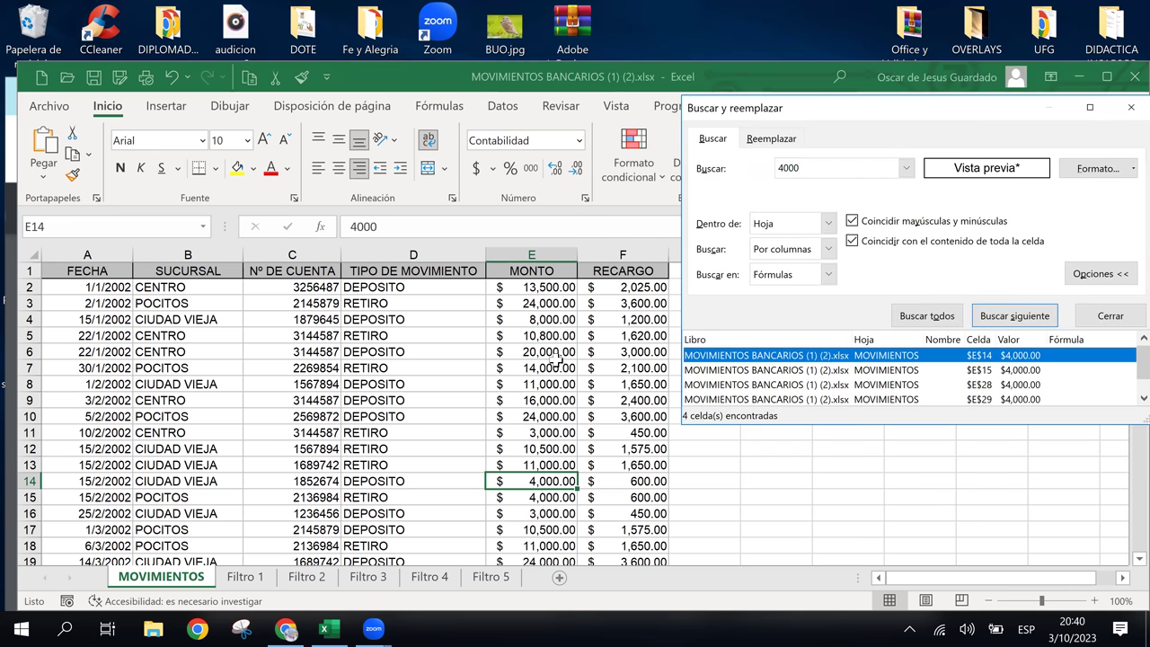
click(557, 303)
click(553, 287)
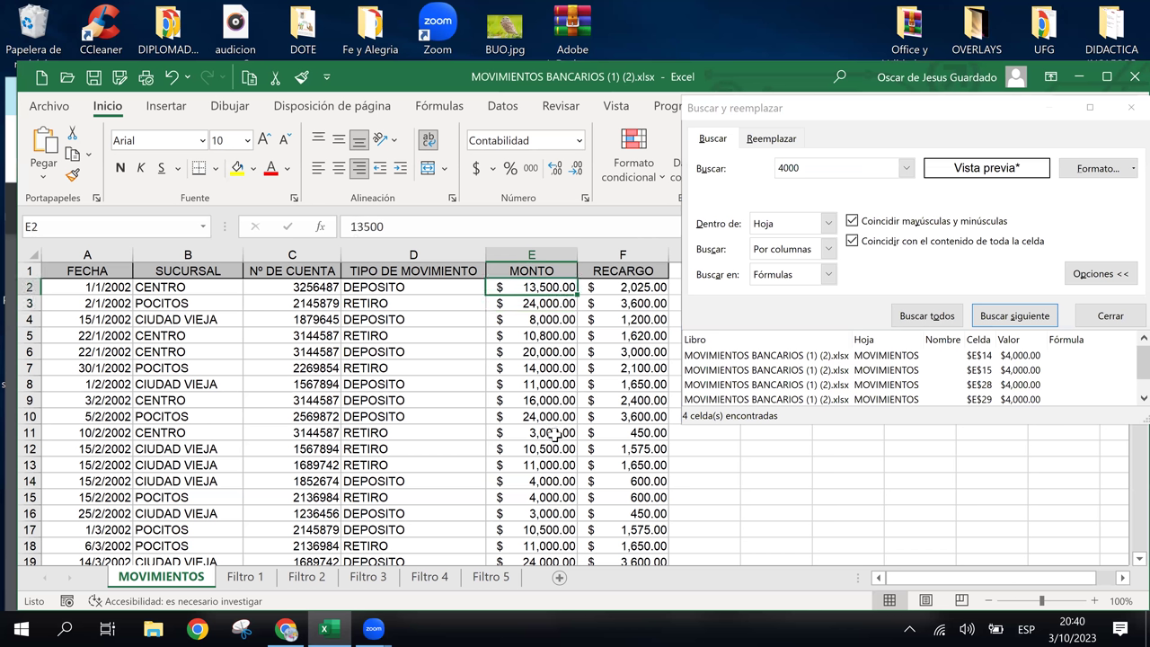
click(537, 304)
click(547, 367)
click(602, 351)
click(543, 352)
click(539, 303)
click(539, 415)
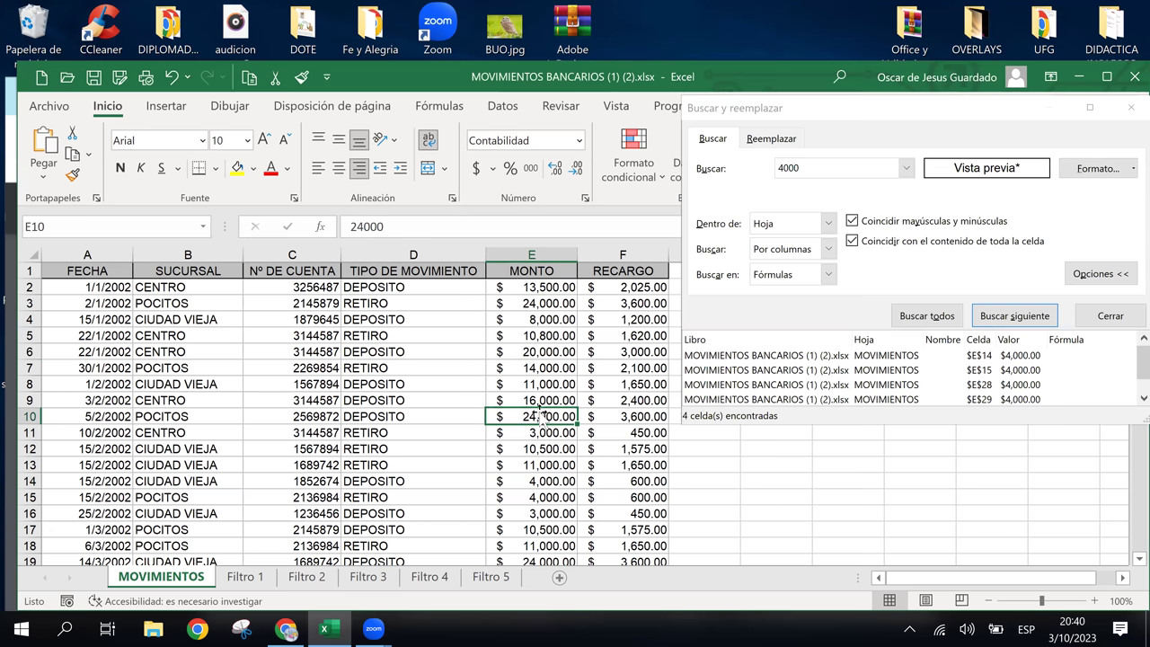
click(535, 464)
click(528, 355)
scroll(525, 364, down, 3)
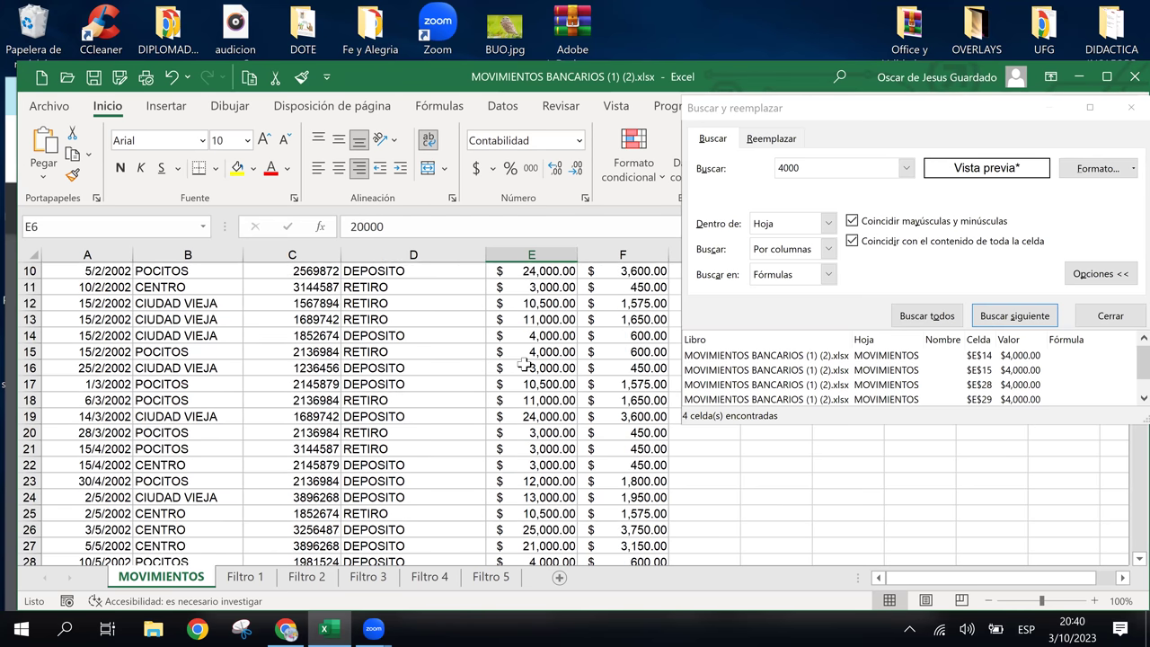
scroll(525, 364, down, 3)
scroll(524, 364, down, 1)
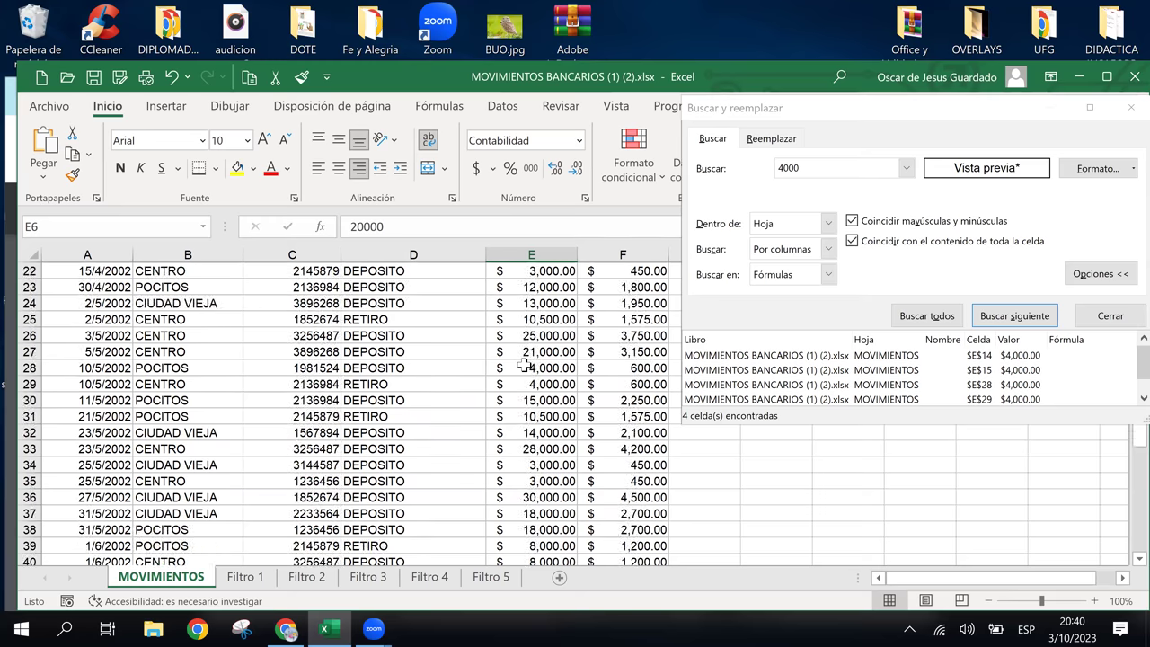
scroll(524, 364, up, 5)
scroll(524, 365, up, 2)
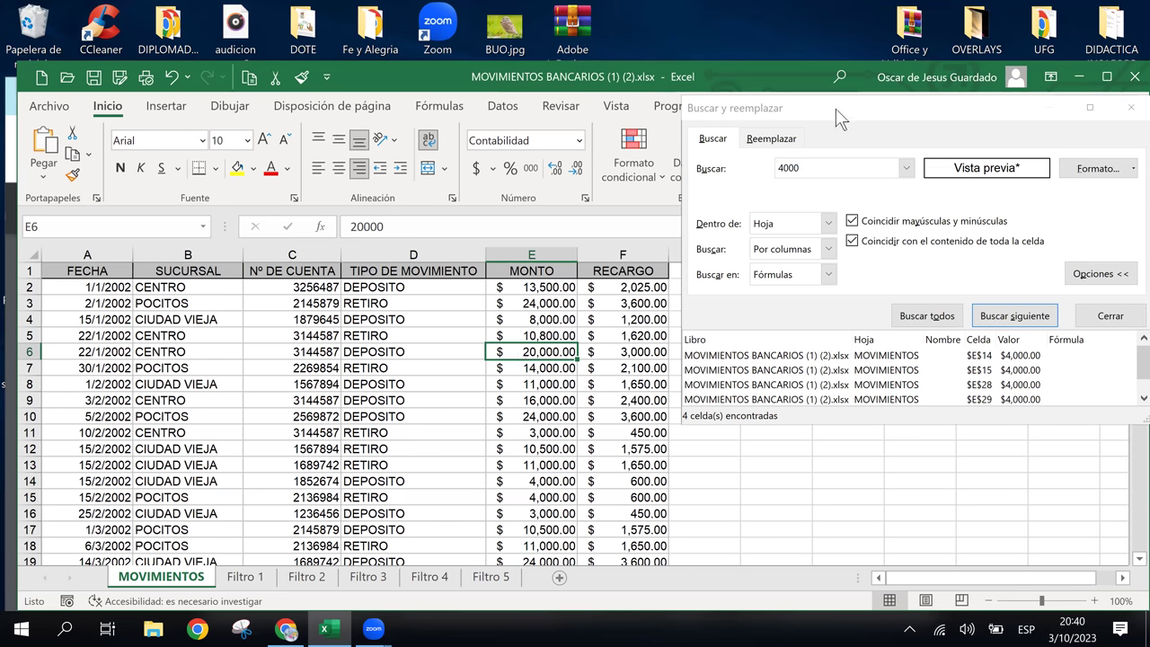
drag(835, 108, 814, 113)
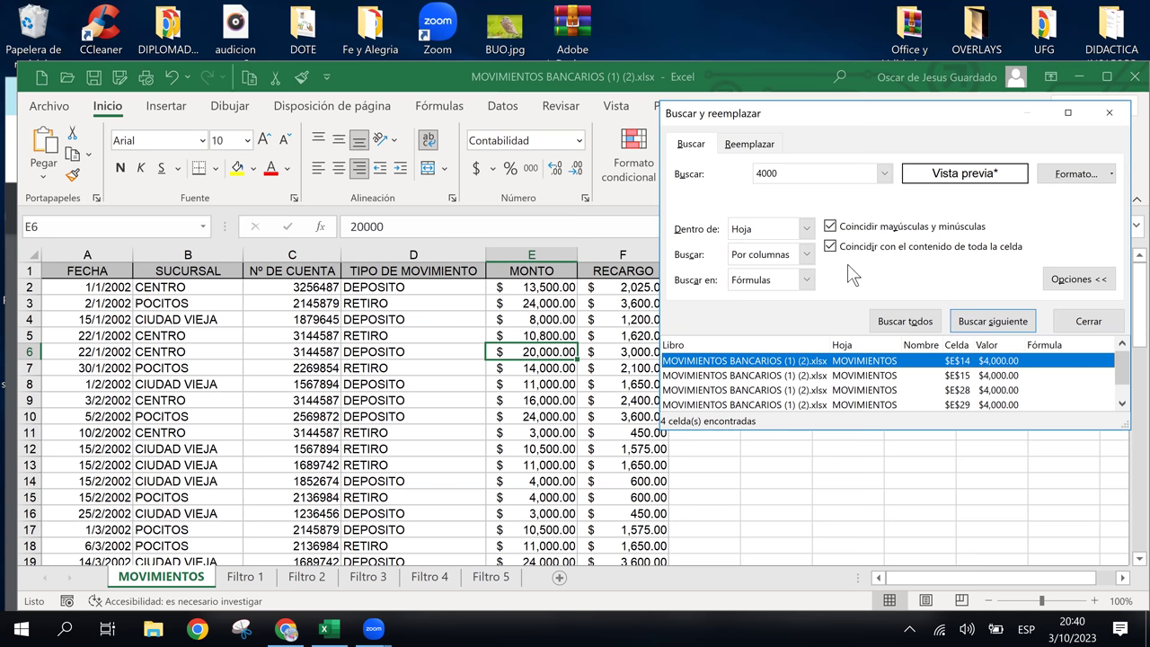
Step: Look over the search format options and keep Buscar en set to Fórmulas
click(1113, 177)
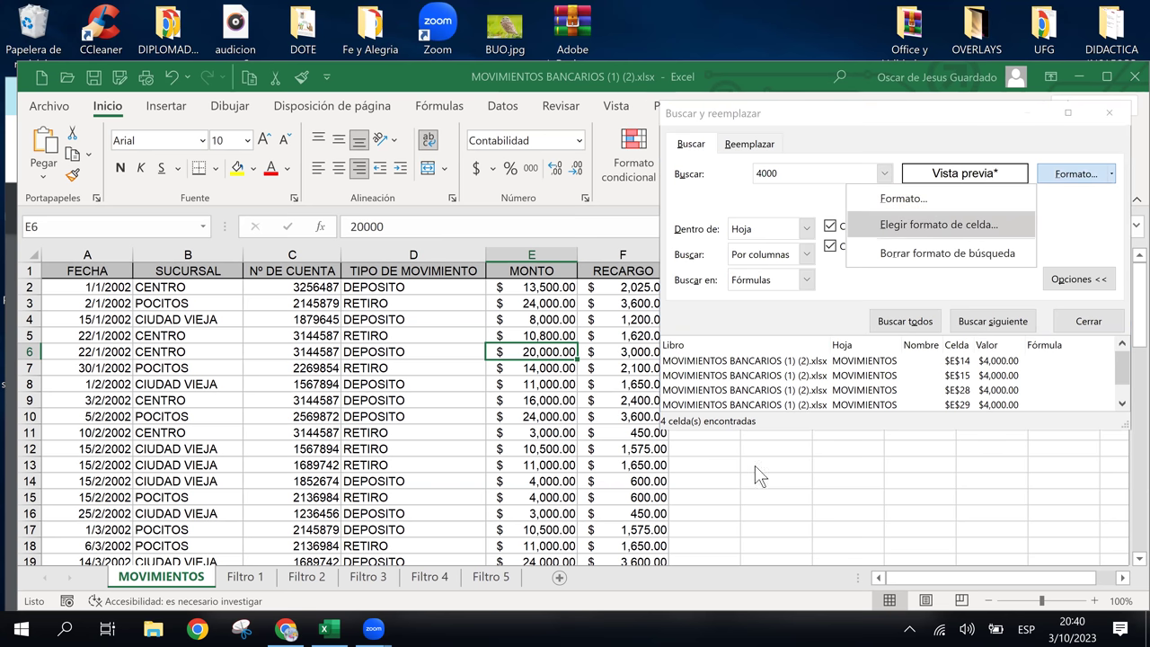
click(1067, 219)
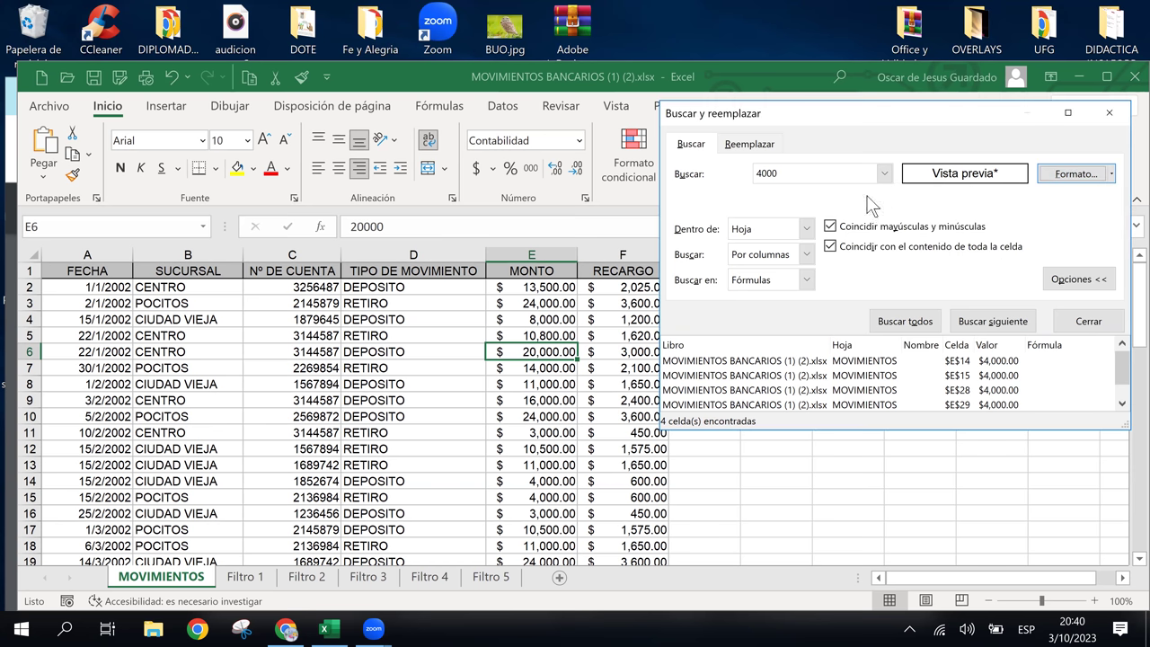
click(790, 285)
click(770, 294)
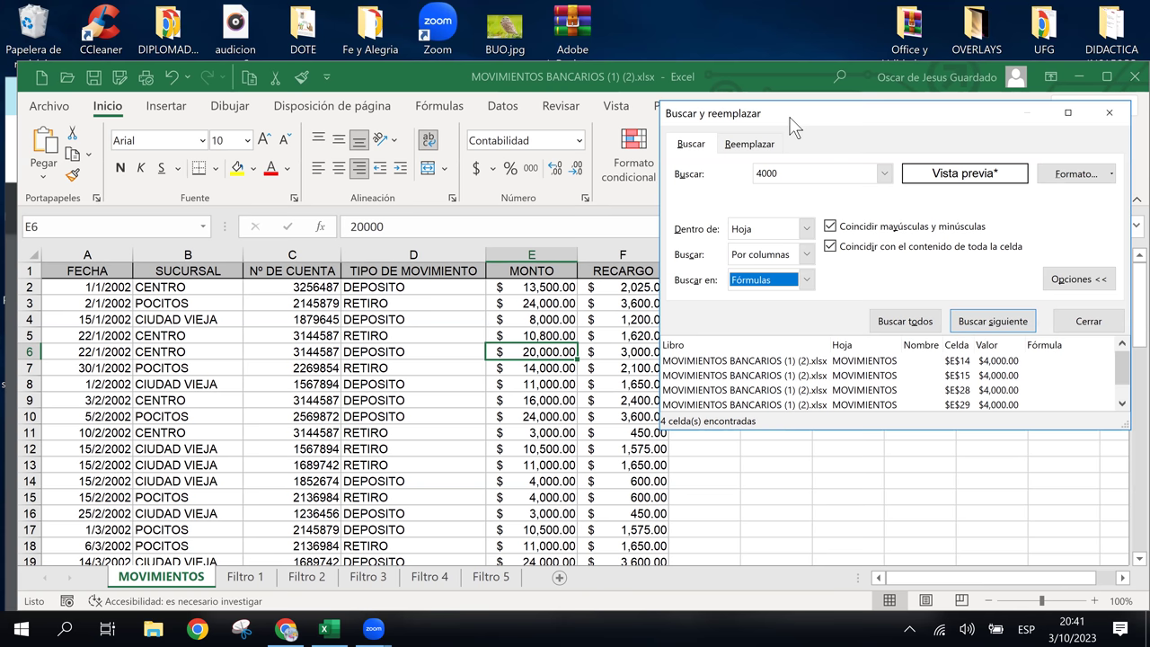
Step: Move the Find and Replace dialog aside and select the surcharge in cell F7
drag(789, 118, 153, 165)
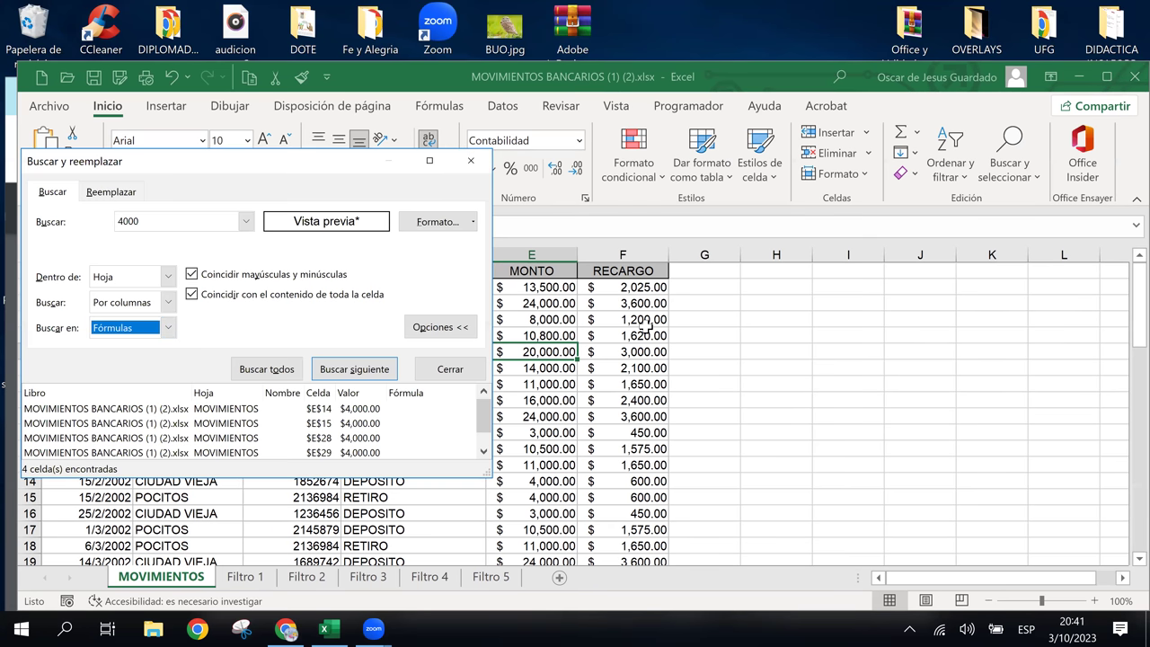
click(643, 368)
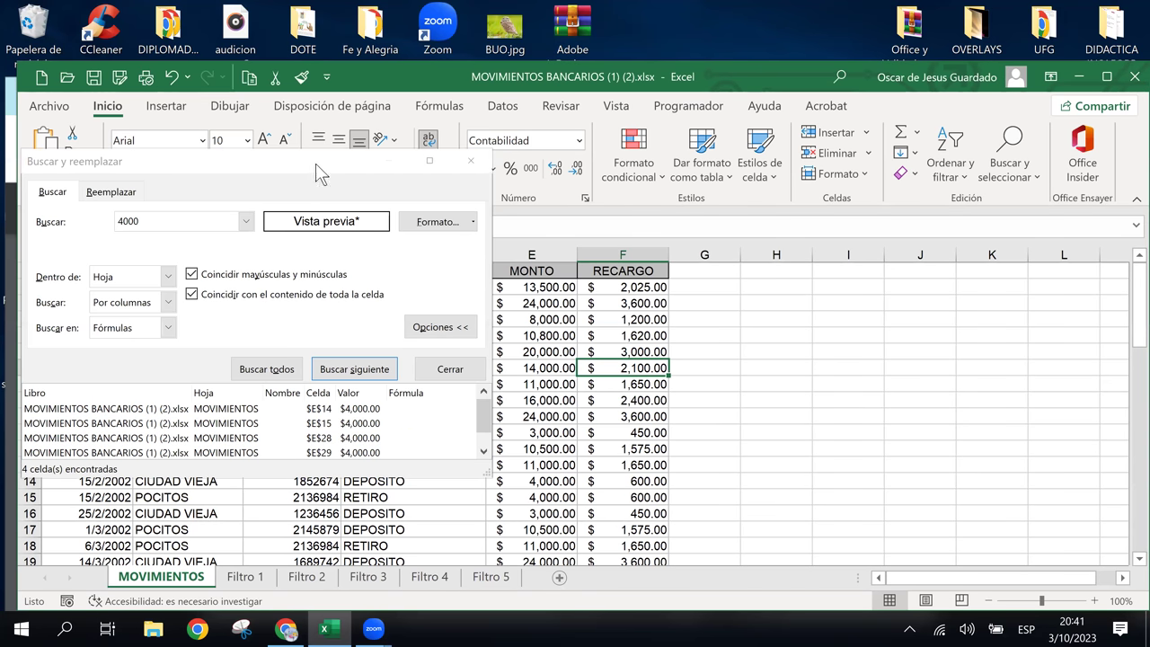
drag(321, 173, 690, 173)
Step: With DEPOSITO cell D10 selected, open Reemplazar, then view the Excel manual PDF in Chrome
key(Escape)
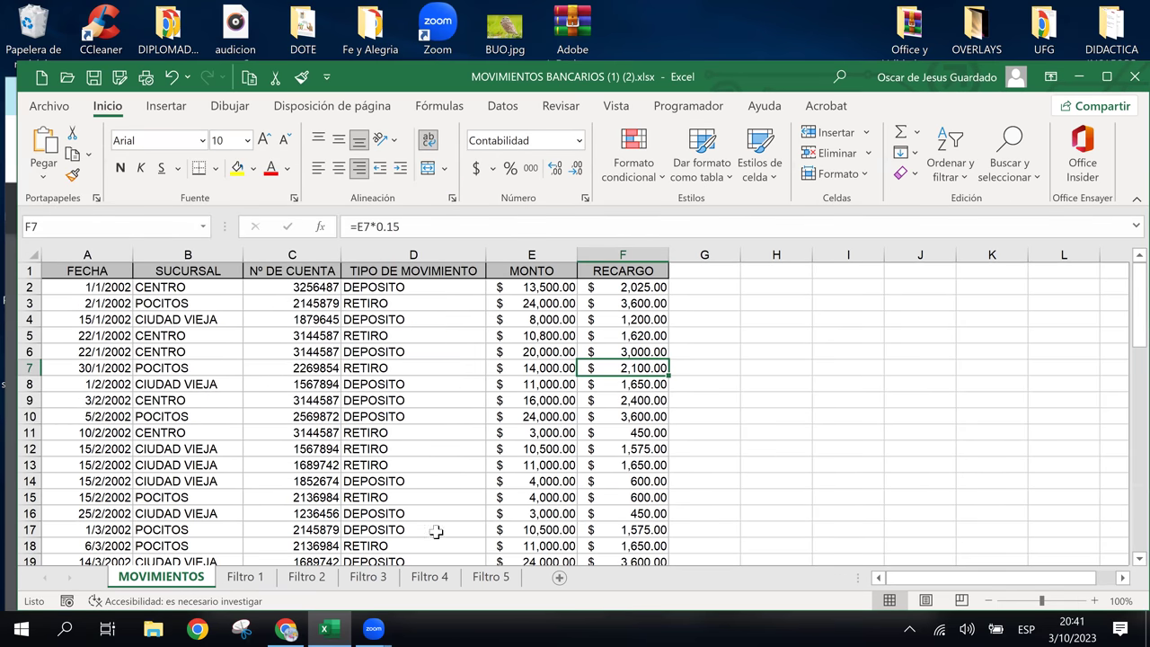
click(395, 413)
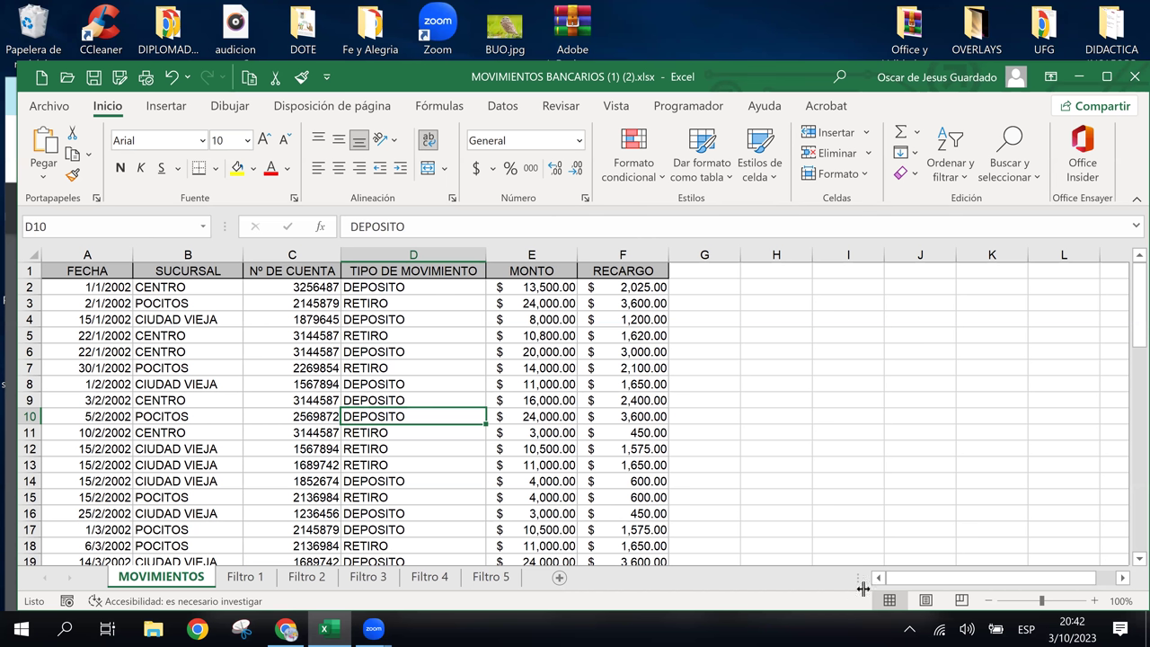
click(1026, 171)
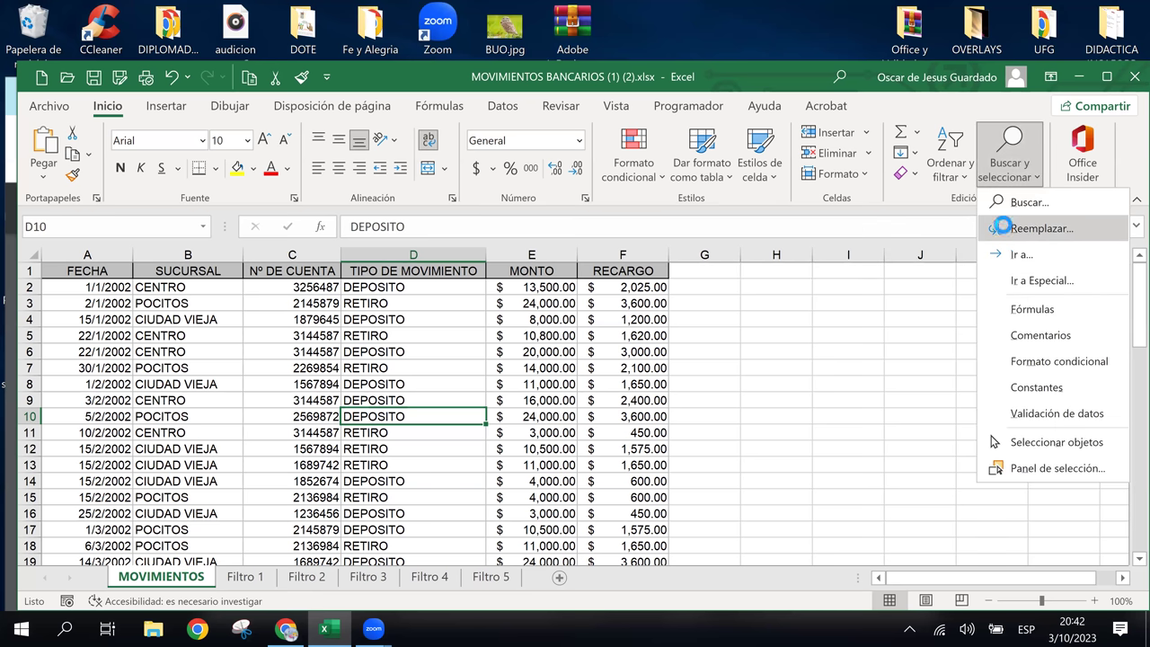
click(1007, 231)
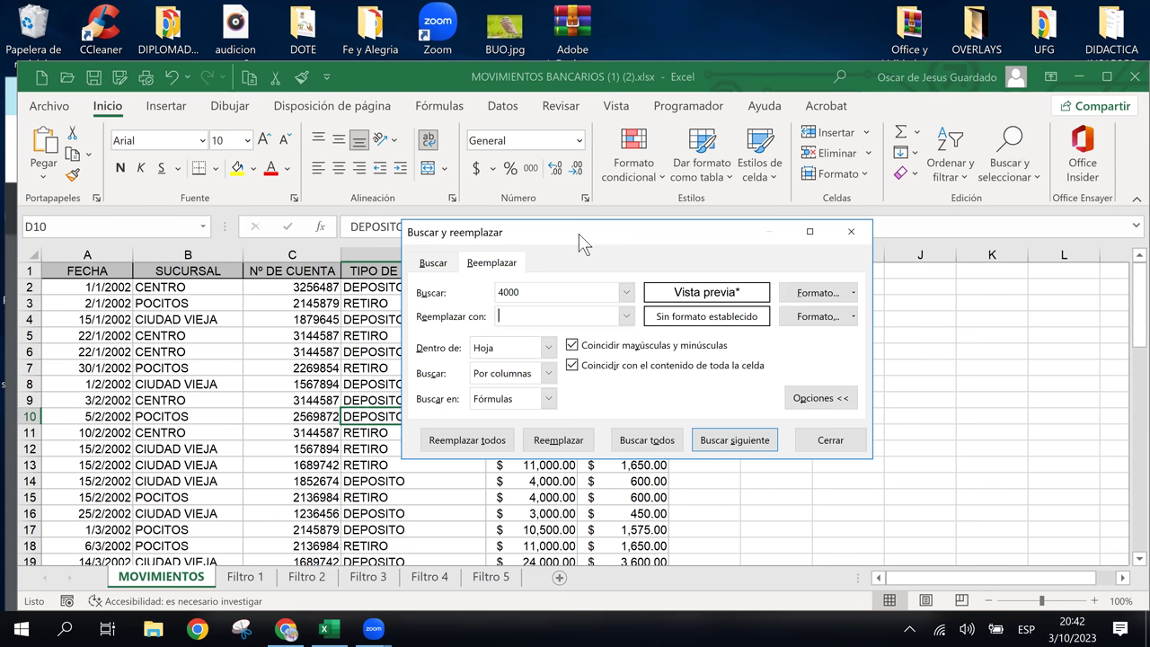
drag(578, 233, 274, 185)
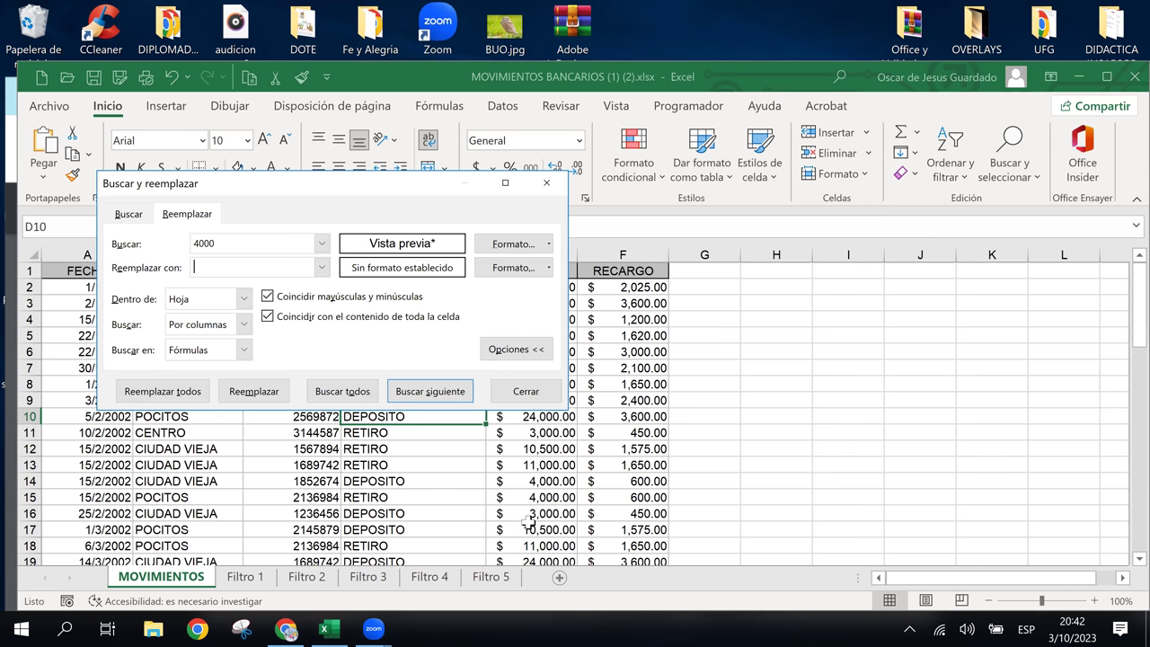
click(286, 629)
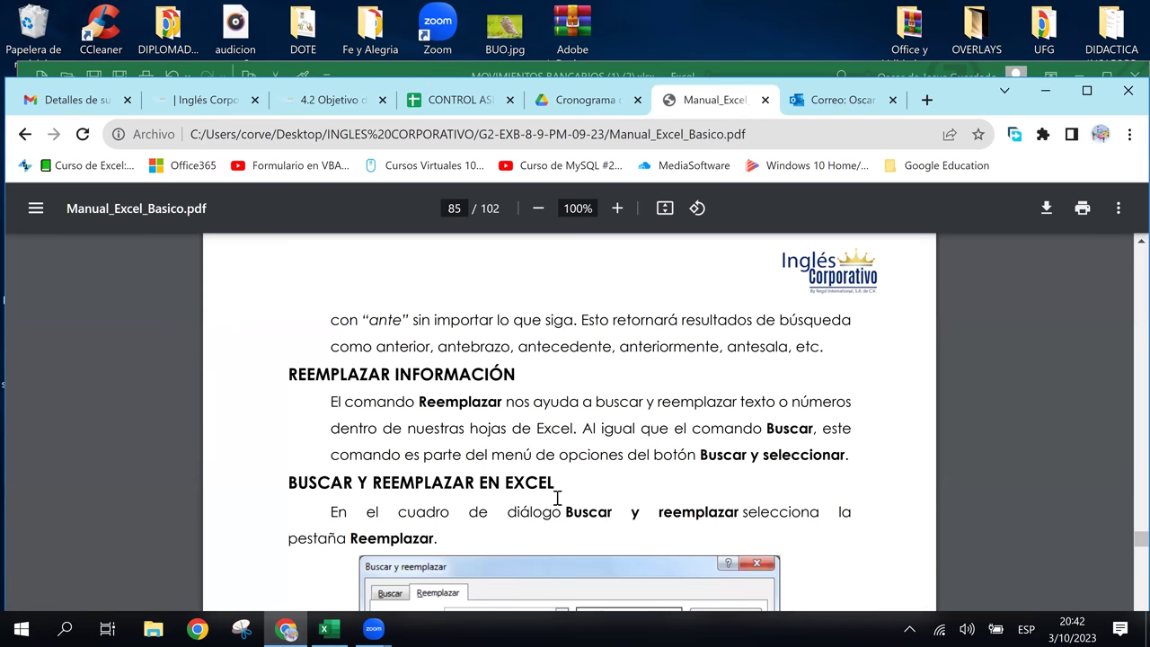
scroll(557, 497, down, 3)
scroll(557, 498, up, 1)
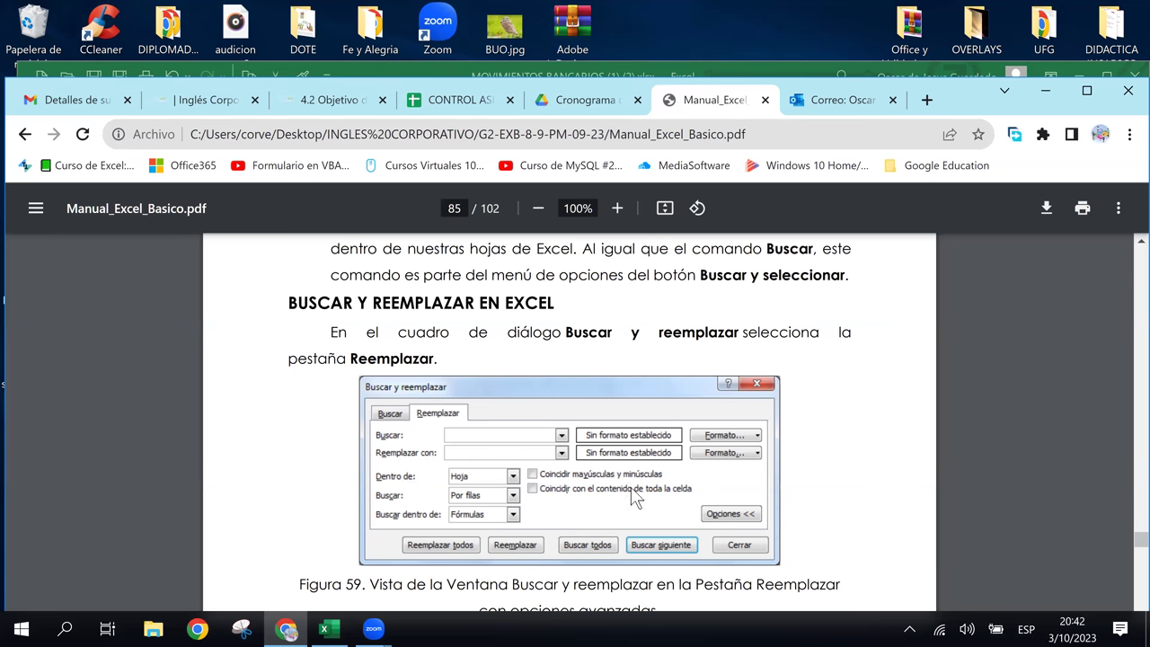
scroll(635, 499, down, 1)
scroll(635, 498, down, 1)
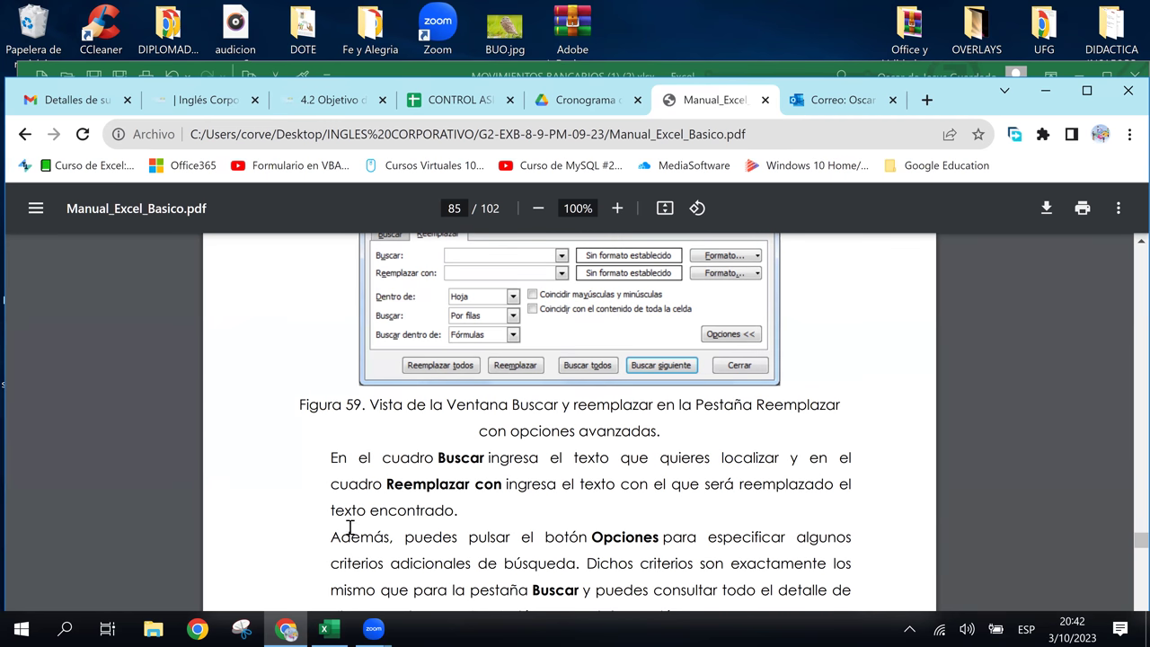
scroll(518, 526, down, 2)
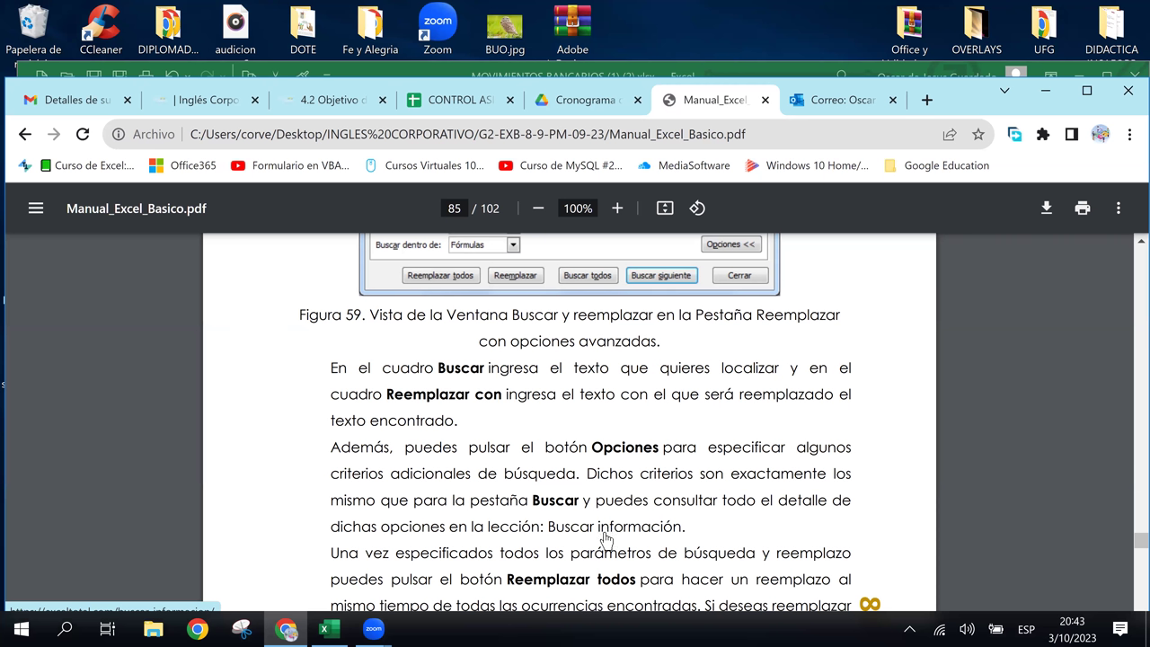
scroll(605, 538, down, 1)
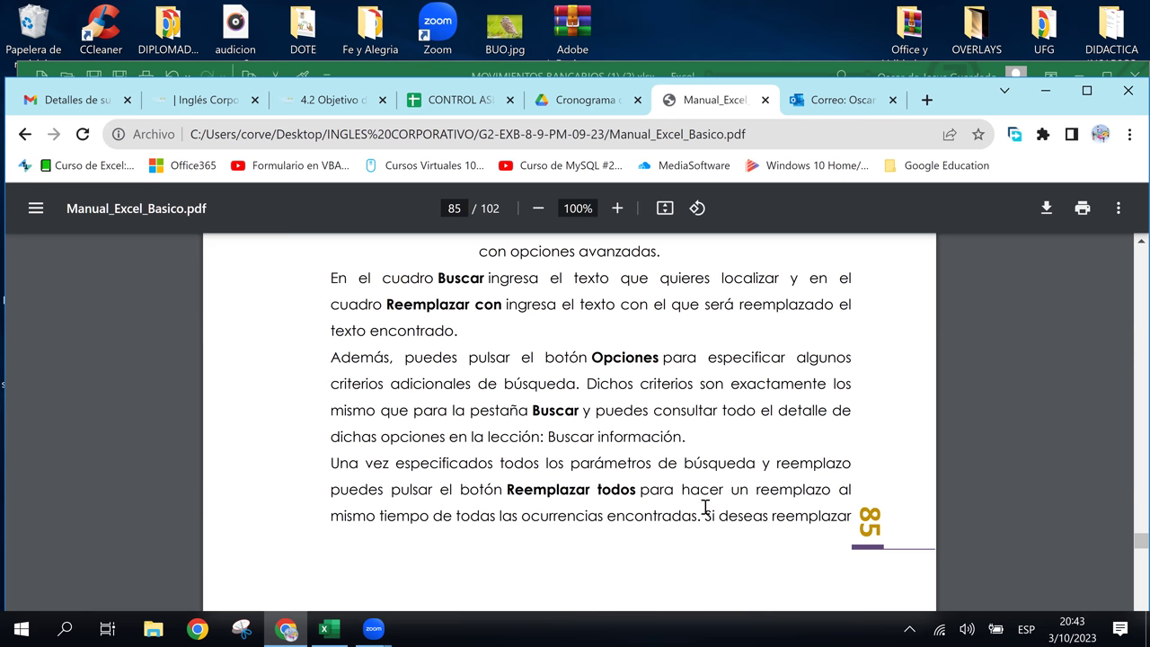
scroll(705, 507, down, 5)
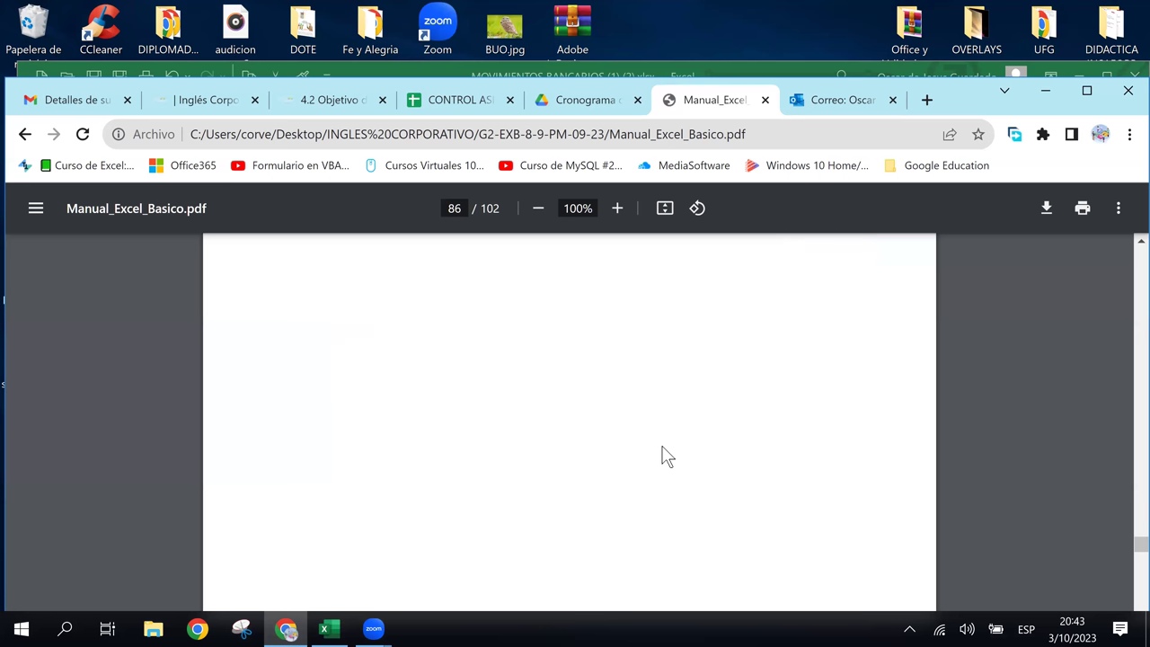
scroll(667, 457, down, 2)
scroll(668, 456, up, 2)
scroll(668, 456, up, 1)
scroll(667, 456, up, 1)
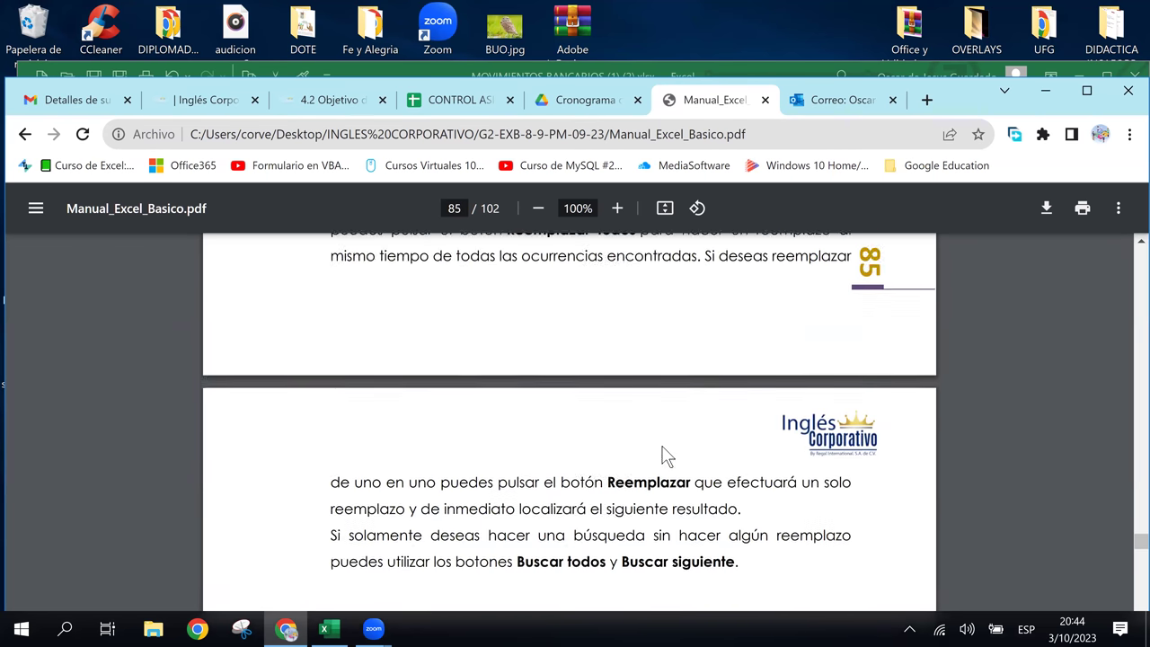
scroll(663, 446, up, 1)
scroll(665, 455, up, 1)
scroll(664, 455, up, 3)
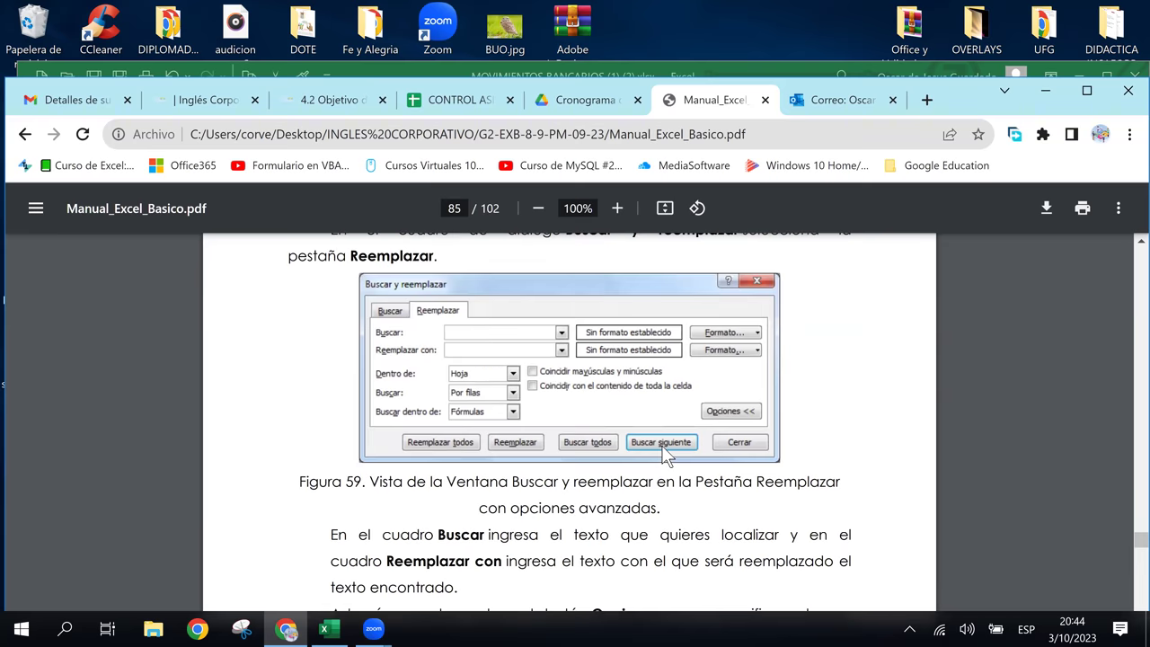
scroll(664, 454, up, 1)
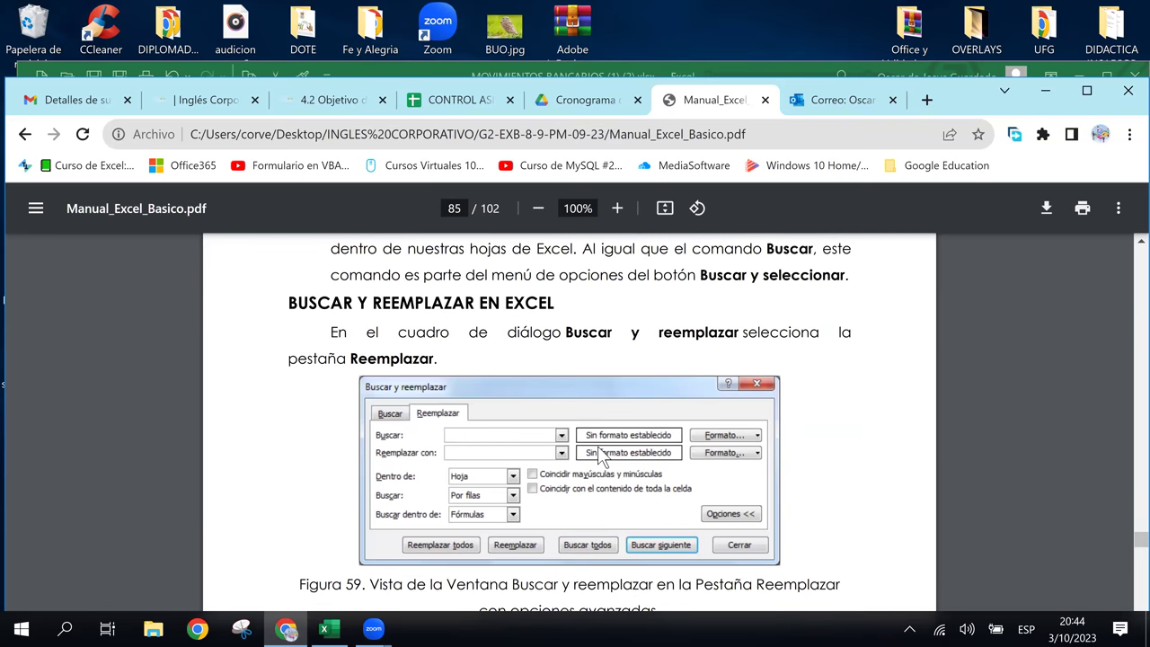
Step: Back in Excel, reopen Find and Replace and enter 5500 as the replacement for 4000
click(337, 630)
key(ctrl+h)
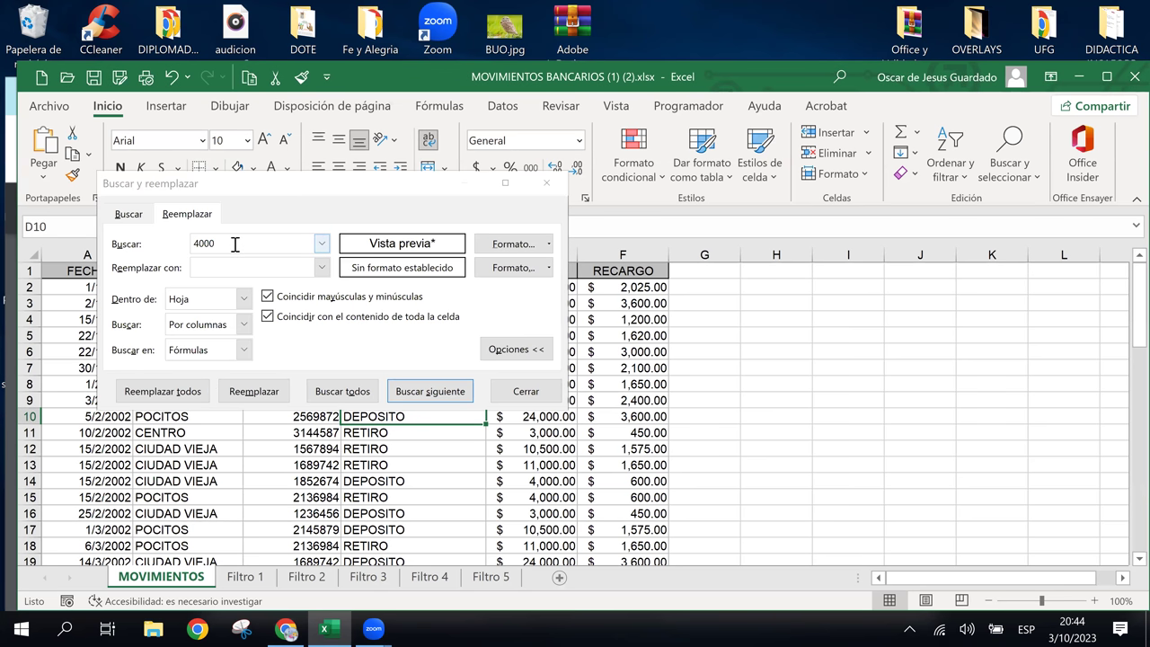
click(340, 206)
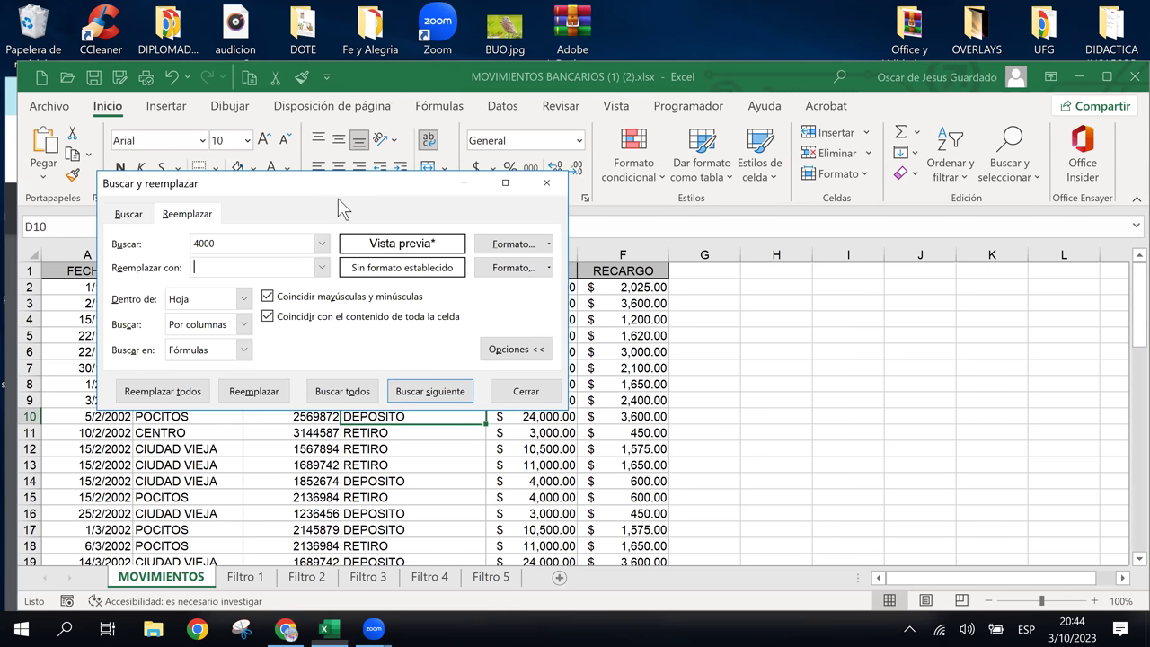
drag(338, 197, 797, 187)
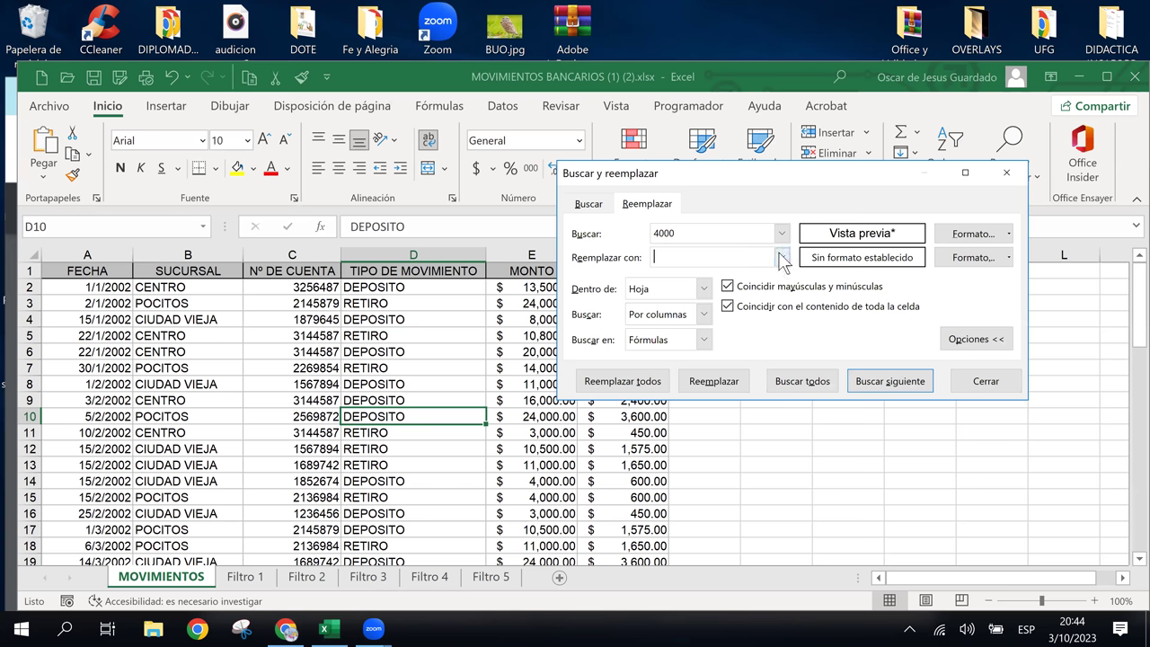
click(1010, 235)
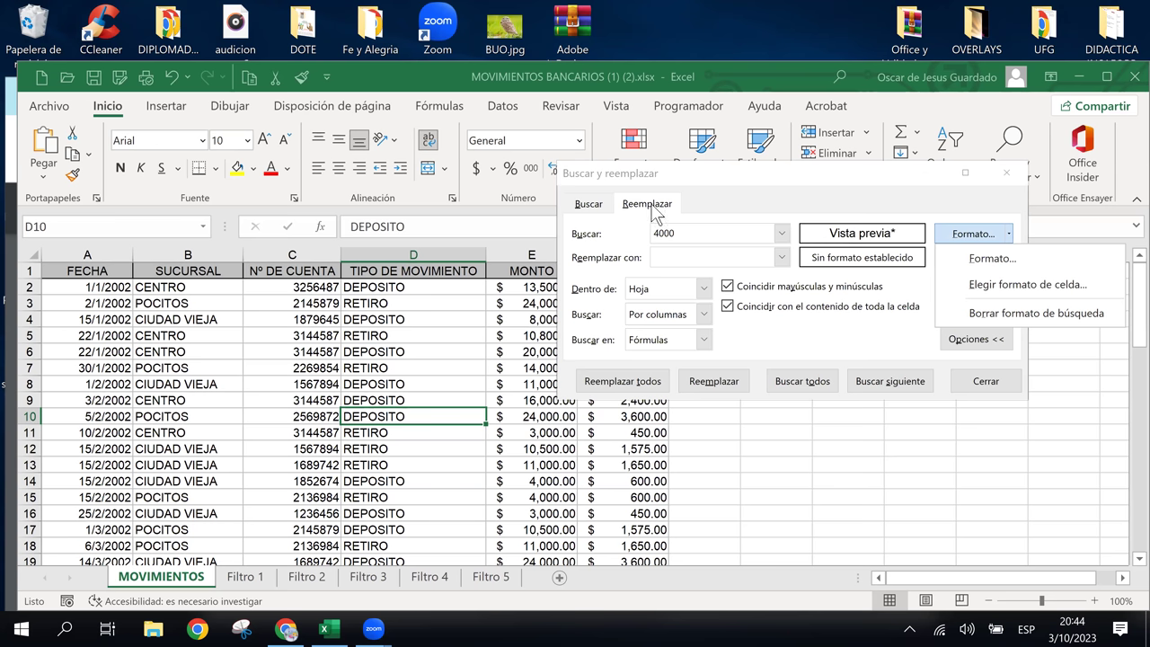
key(Escape)
click(668, 254)
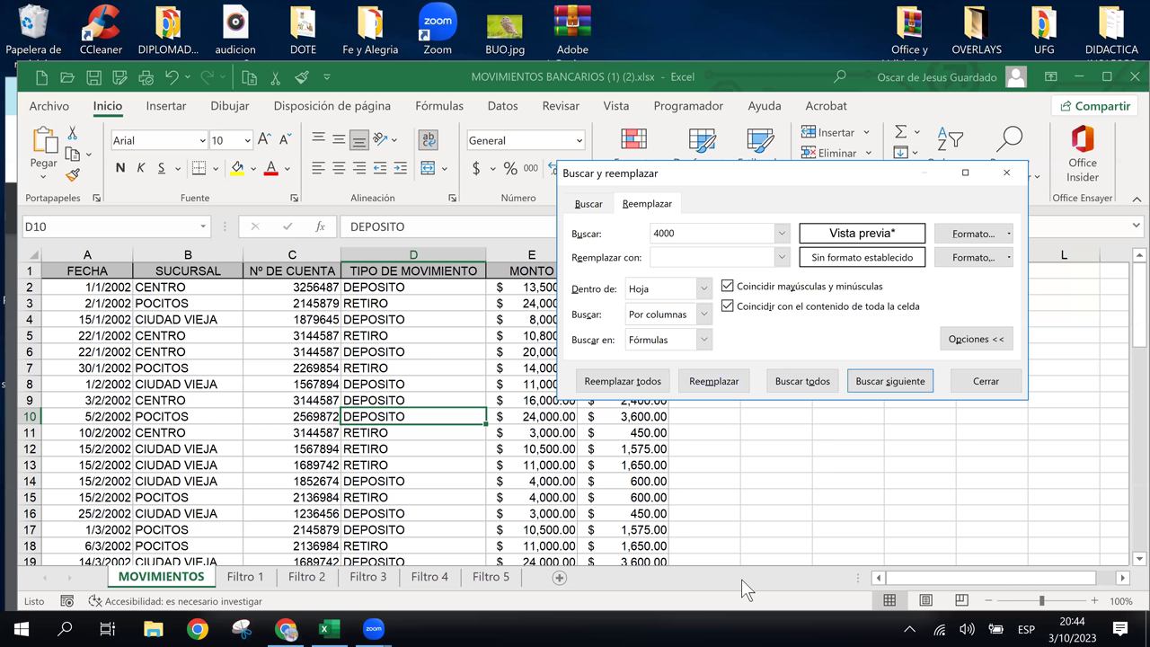
text(5500)
drag(685, 172, 754, 144)
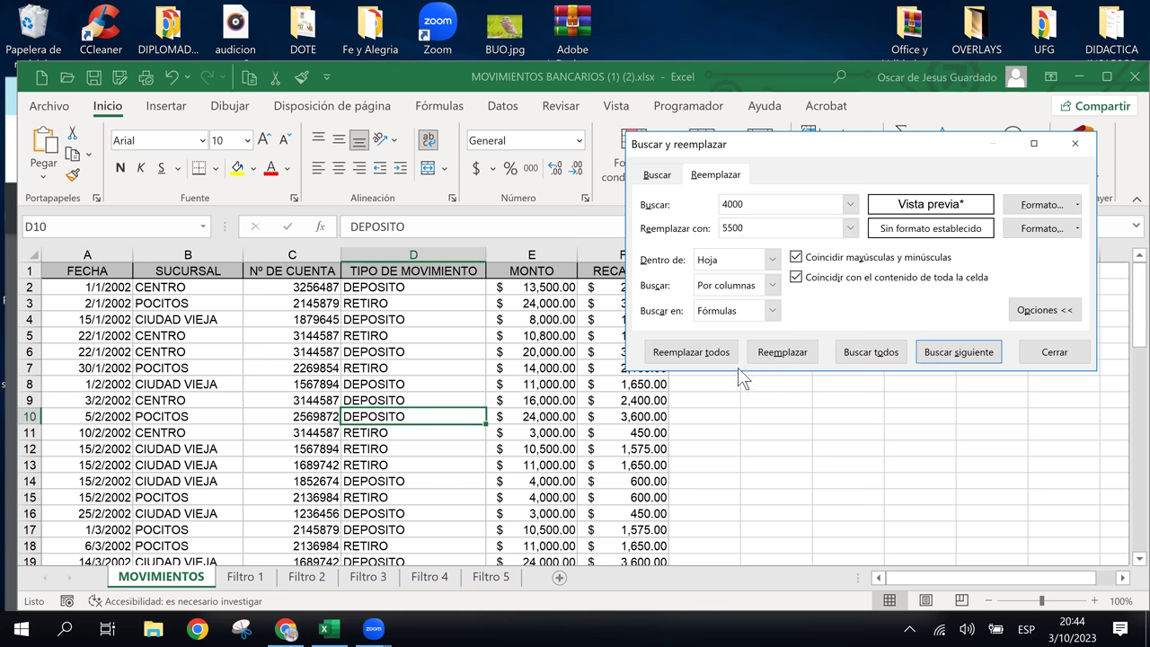
Step: Try one Reemplazar of 4000 with 5500, which finds no matches
click(525, 432)
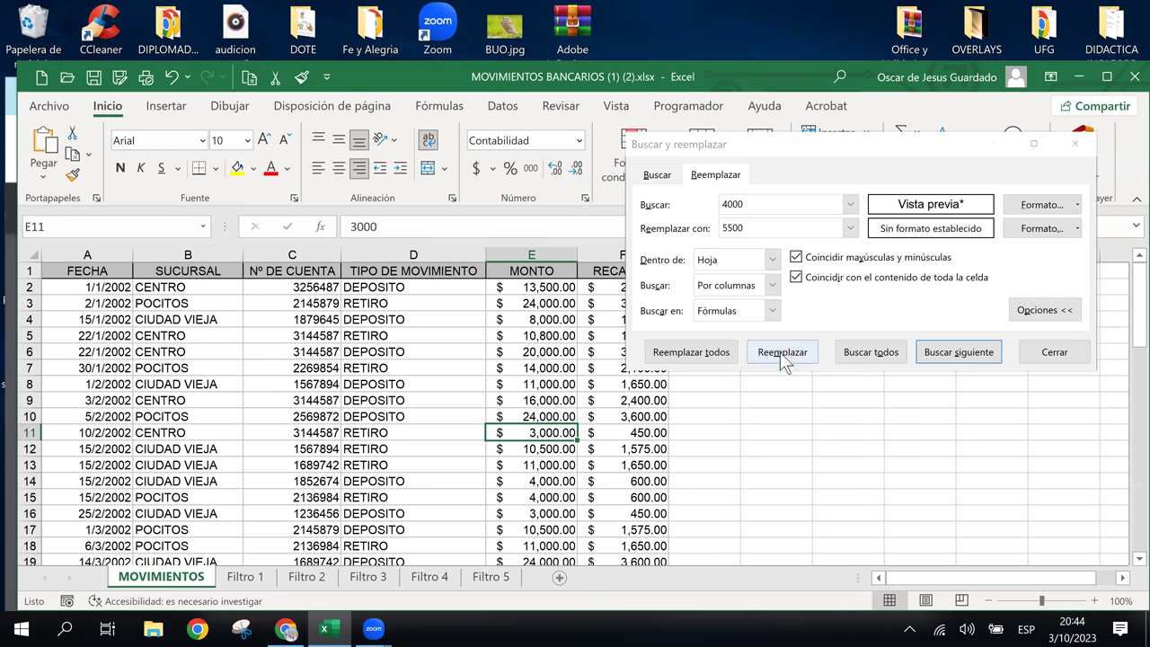
click(782, 356)
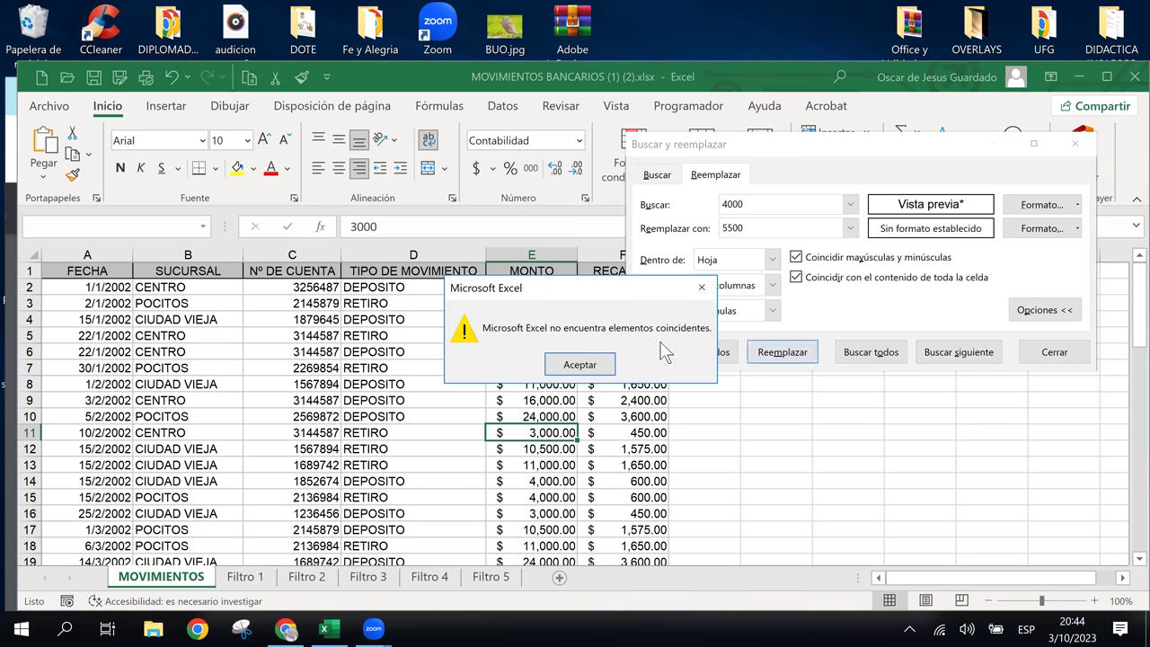
click(587, 367)
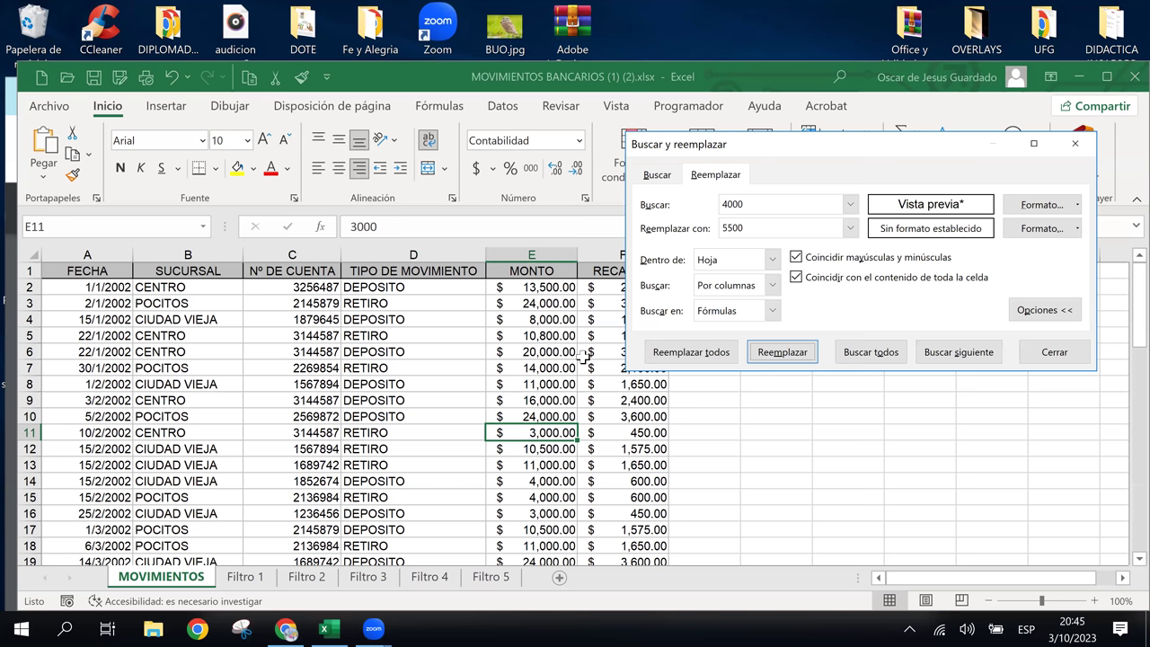
click(538, 481)
click(556, 352)
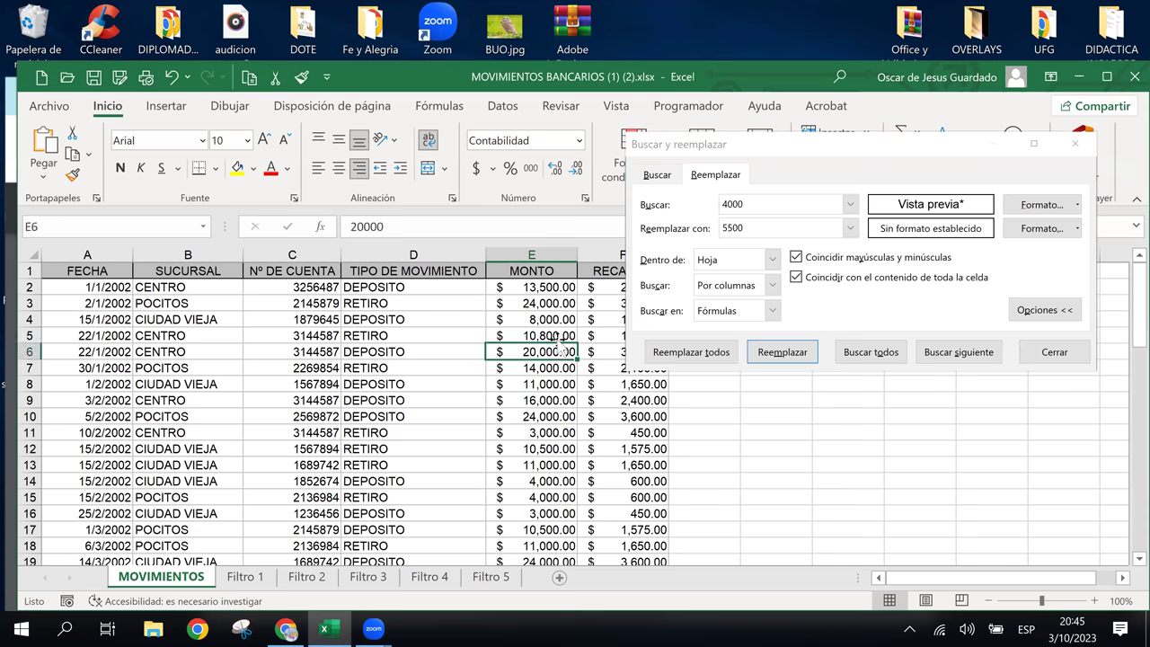
Step: Keep 4000 as the search value and take its search format from cell E14
click(753, 204)
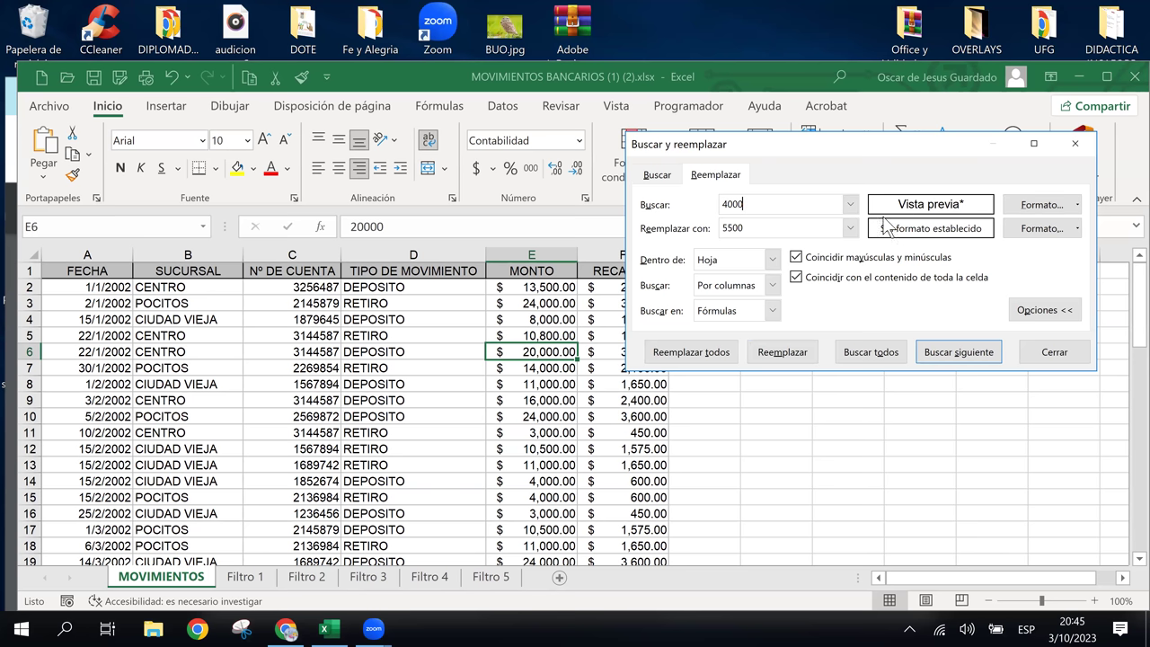
click(849, 205)
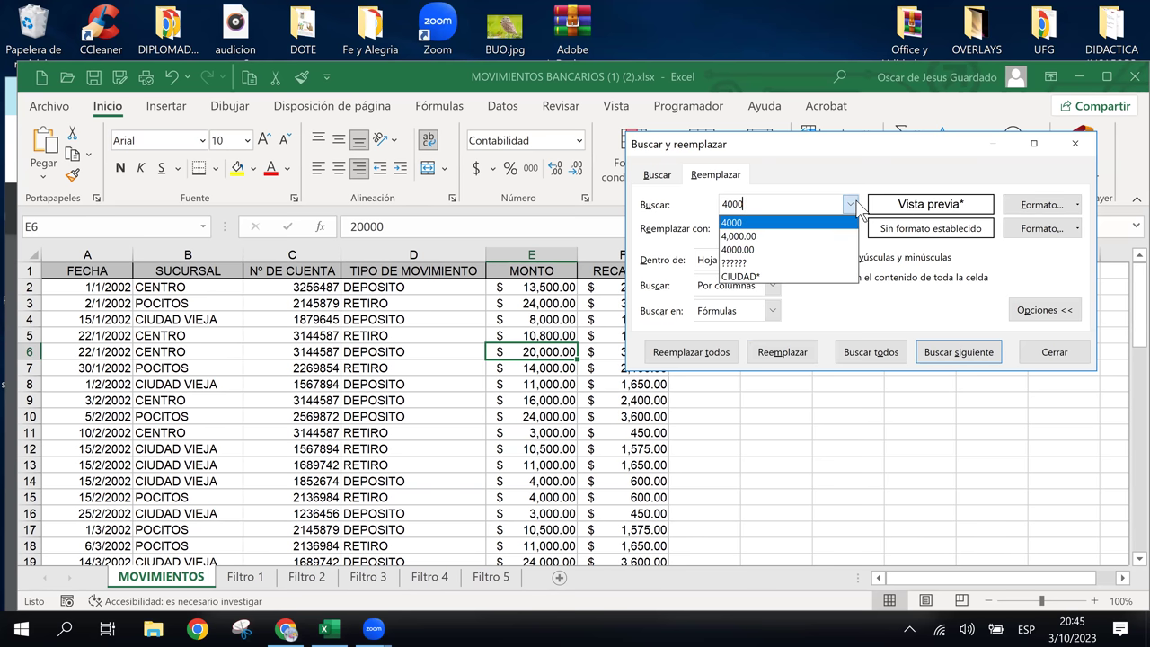
click(745, 222)
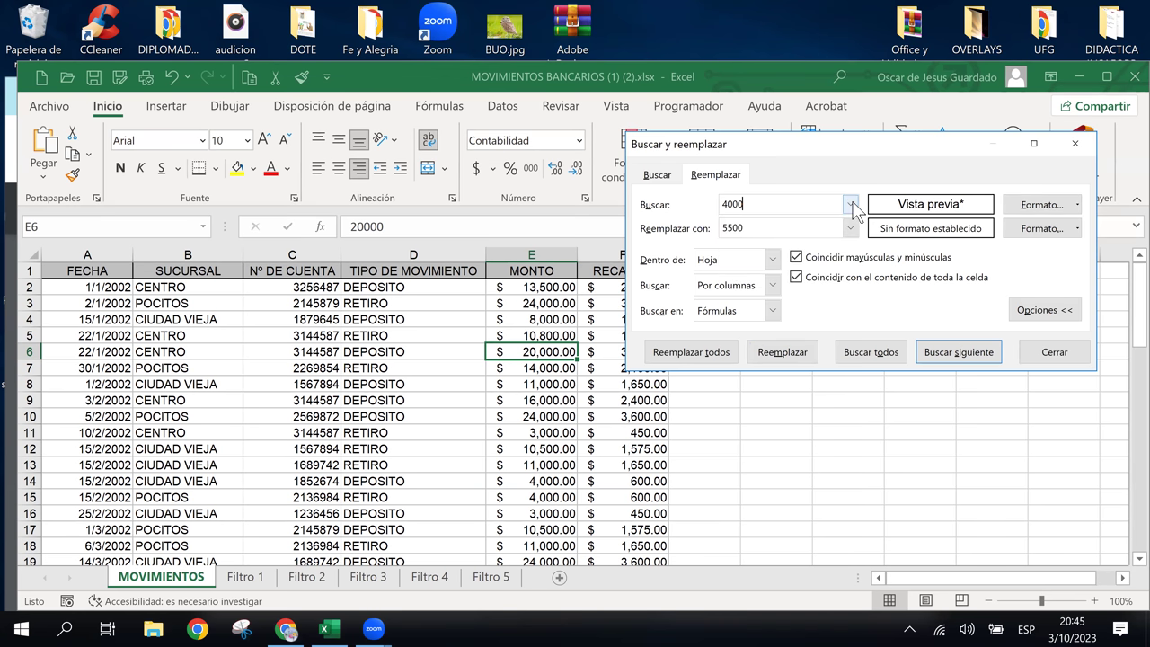
click(1078, 203)
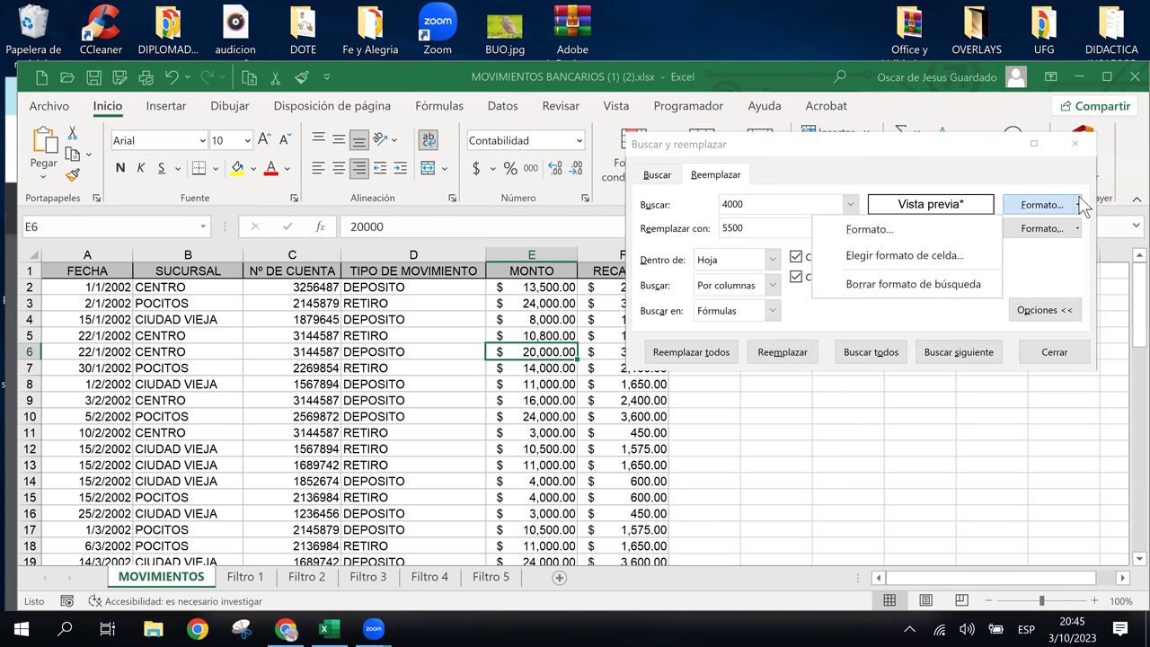
click(937, 259)
click(555, 481)
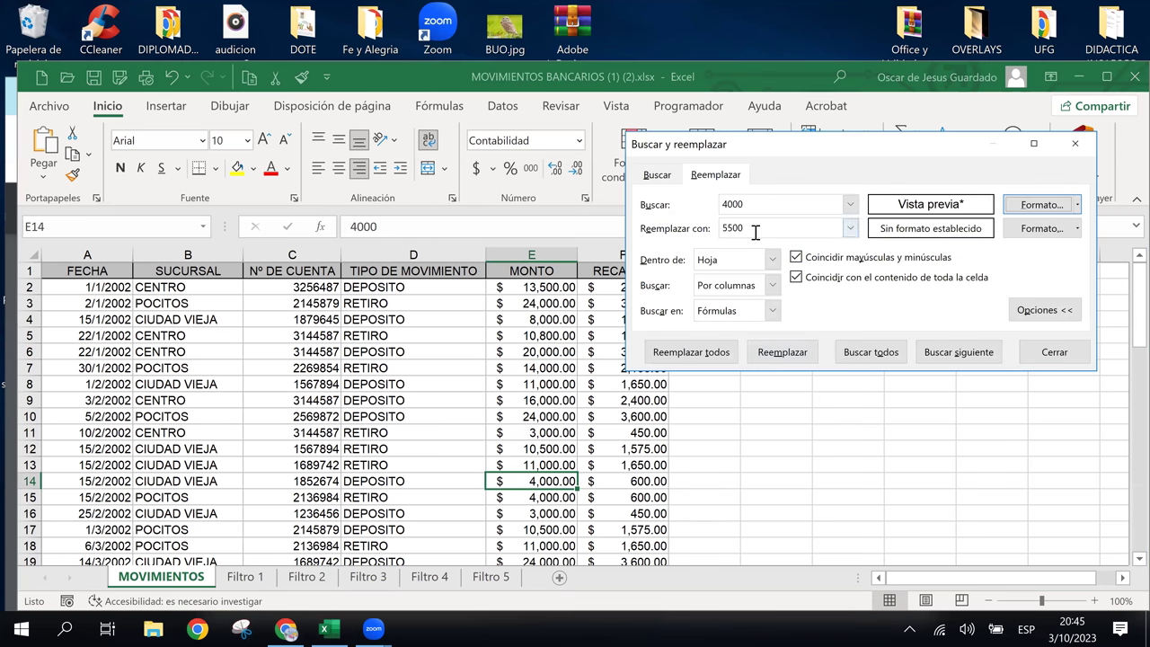
Step: Take the replacement format from E14 too and replace E14's 4,000.00 with 5,500.00
click(755, 231)
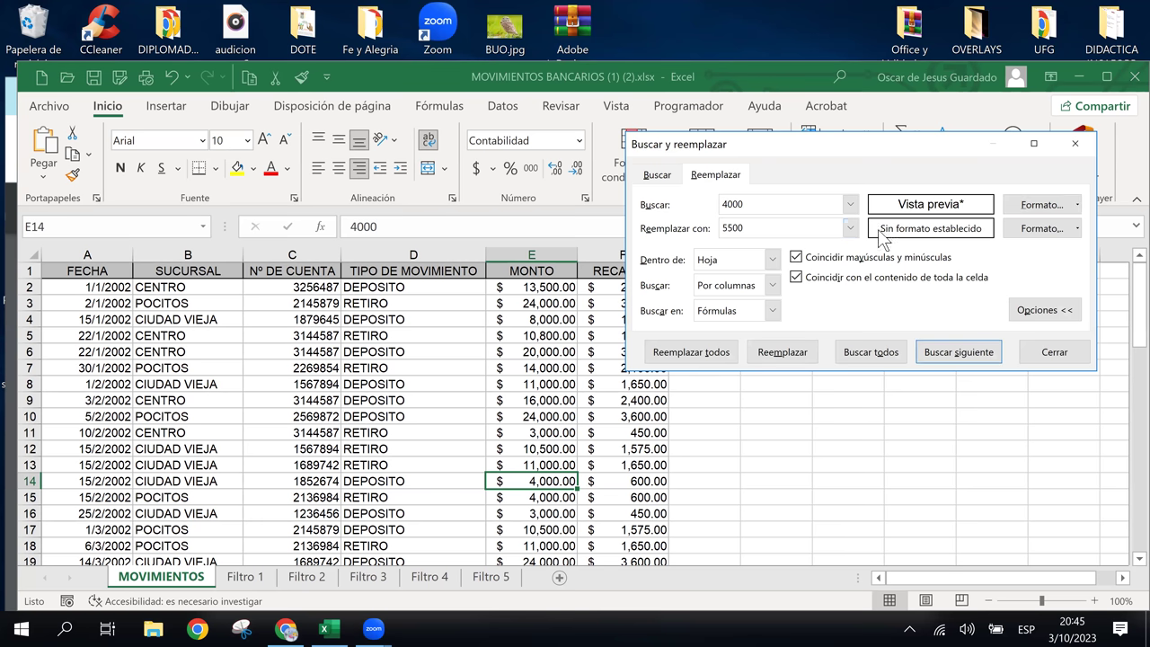
click(1078, 225)
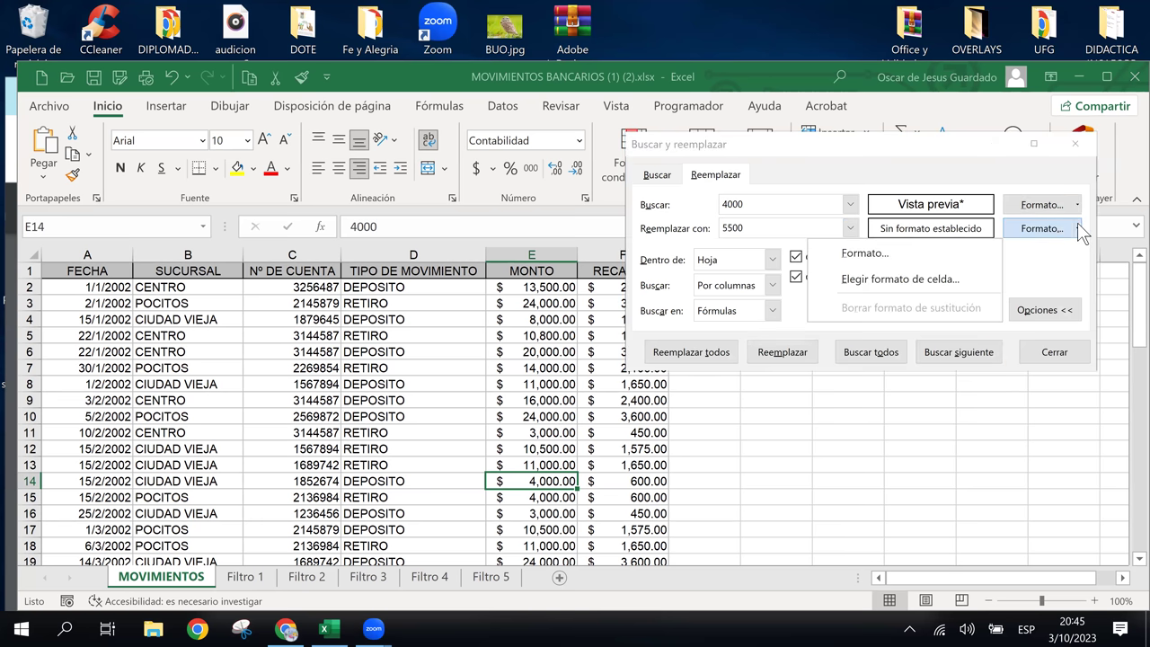
click(944, 278)
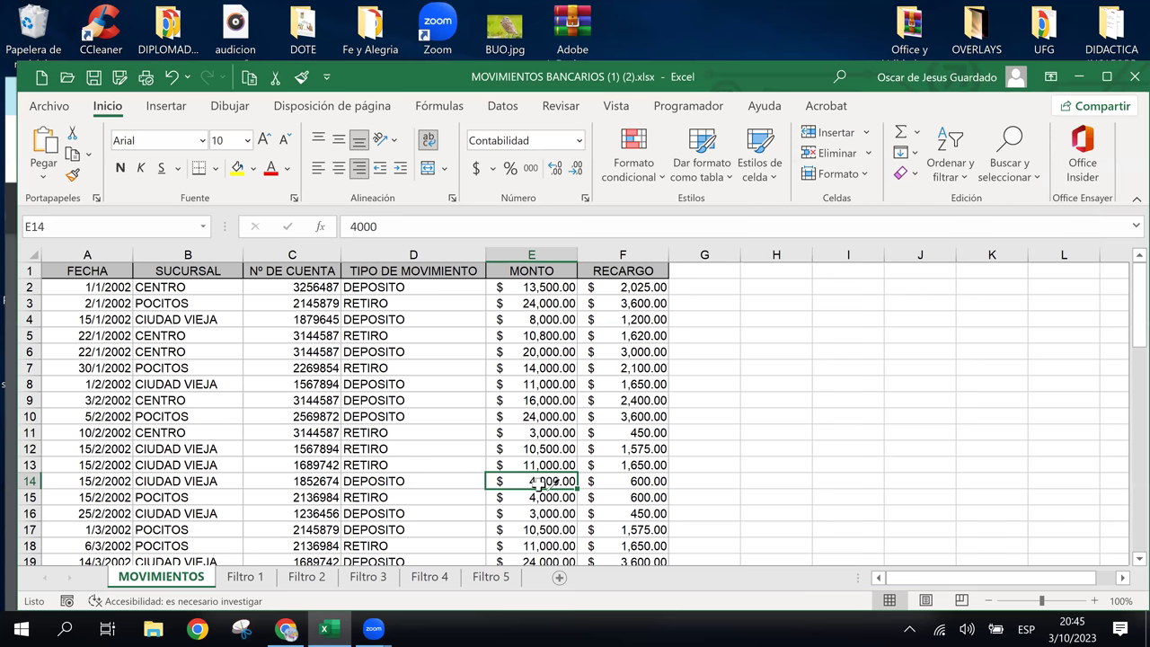
click(534, 482)
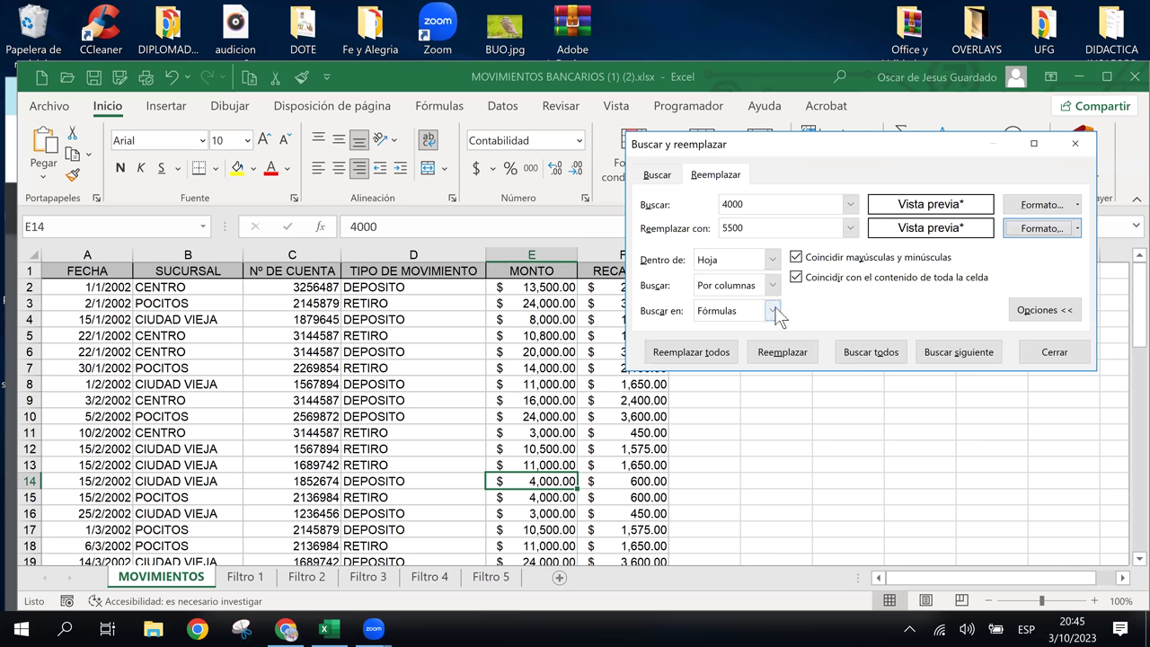
click(781, 352)
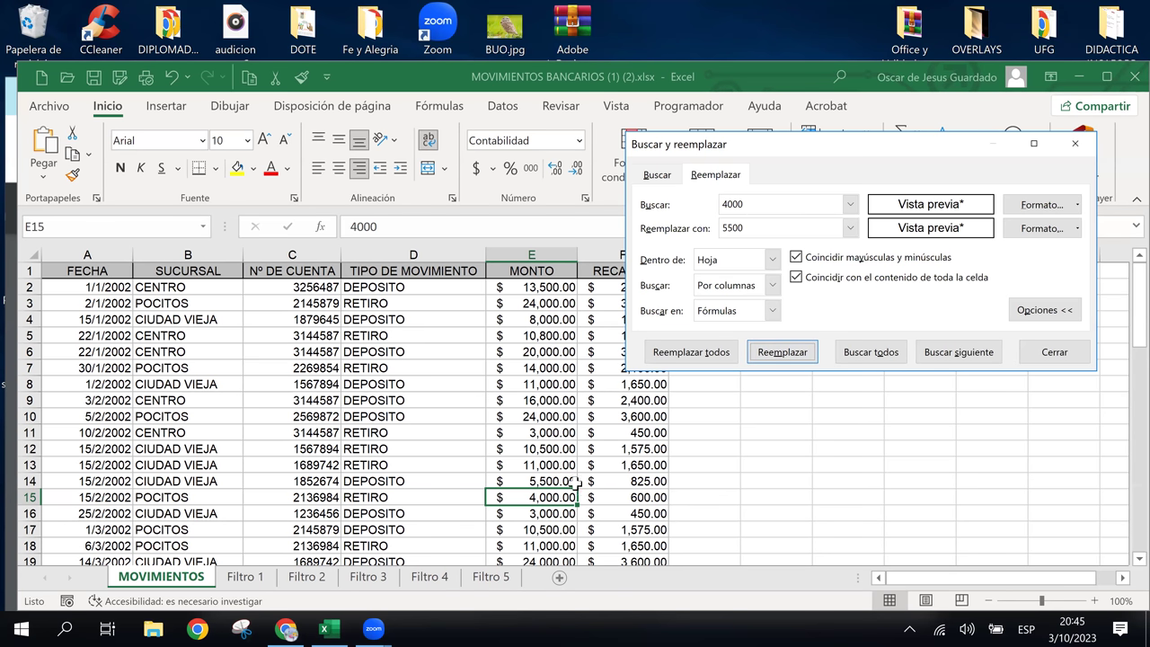
click(692, 353)
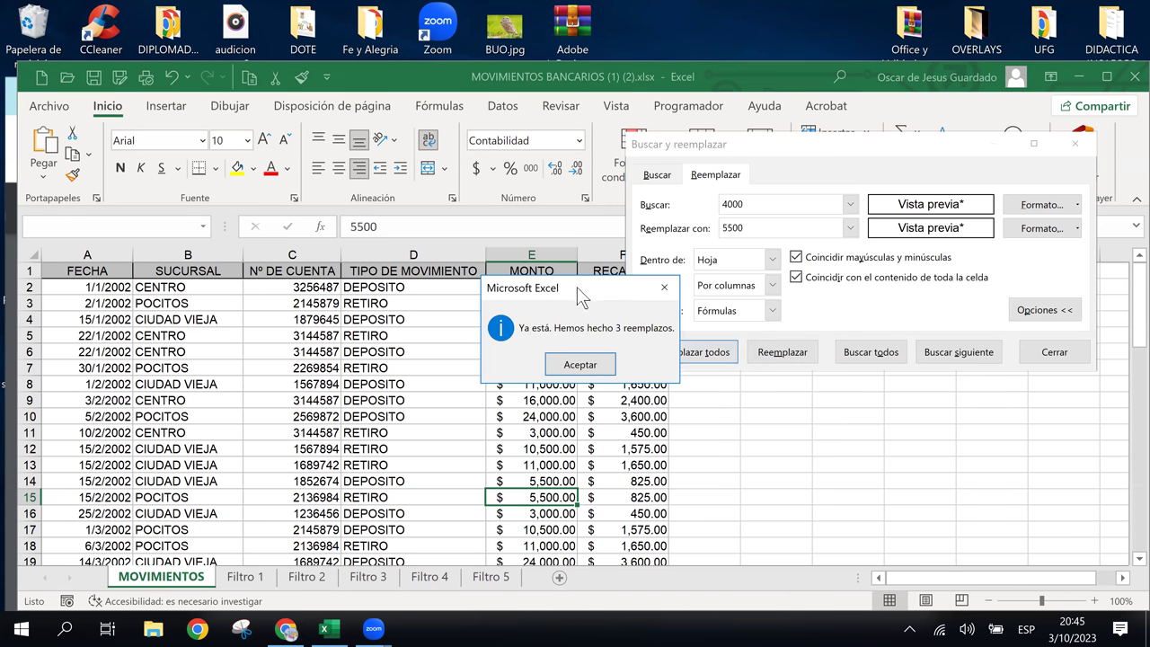
drag(581, 293, 827, 424)
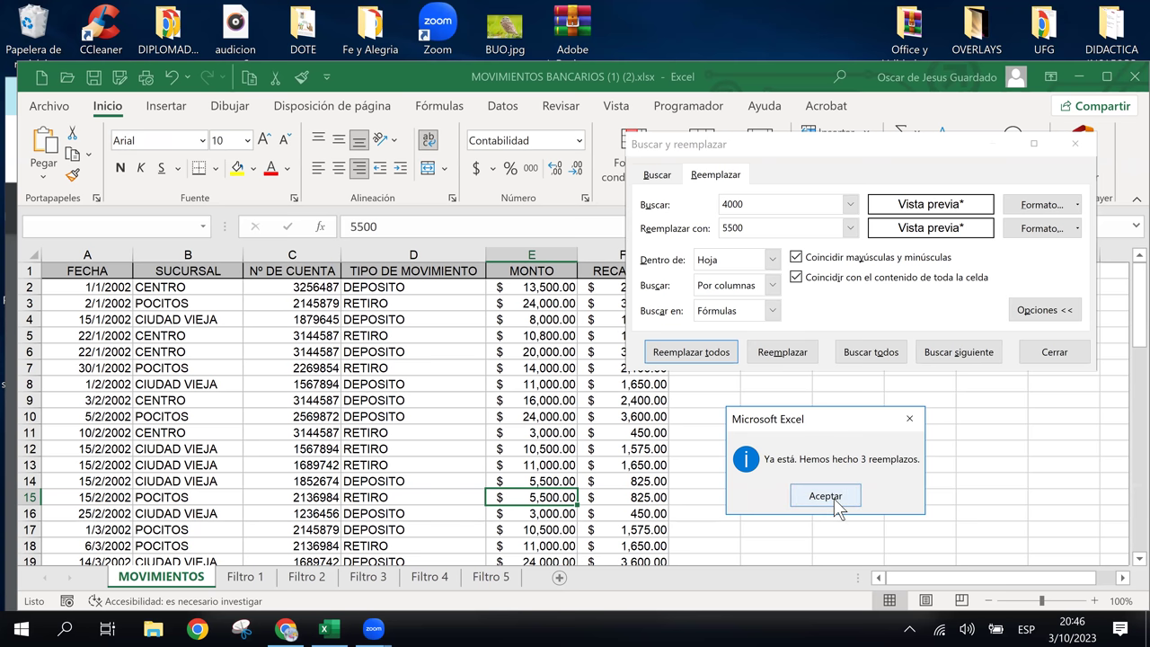
click(833, 498)
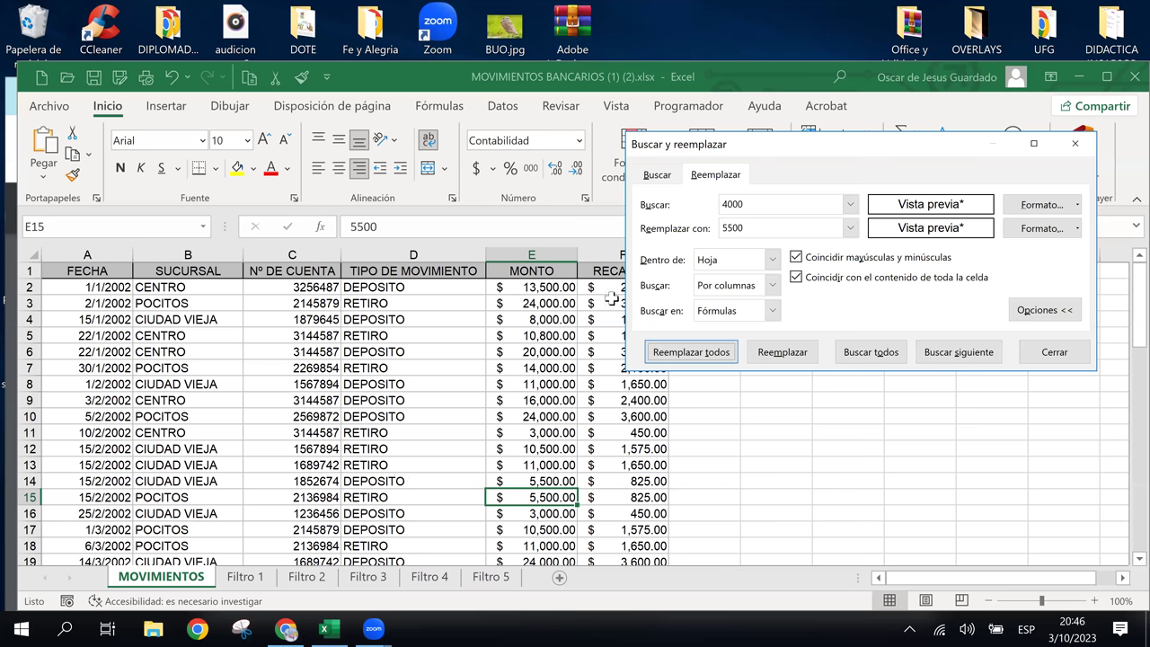
click(416, 302)
click(413, 289)
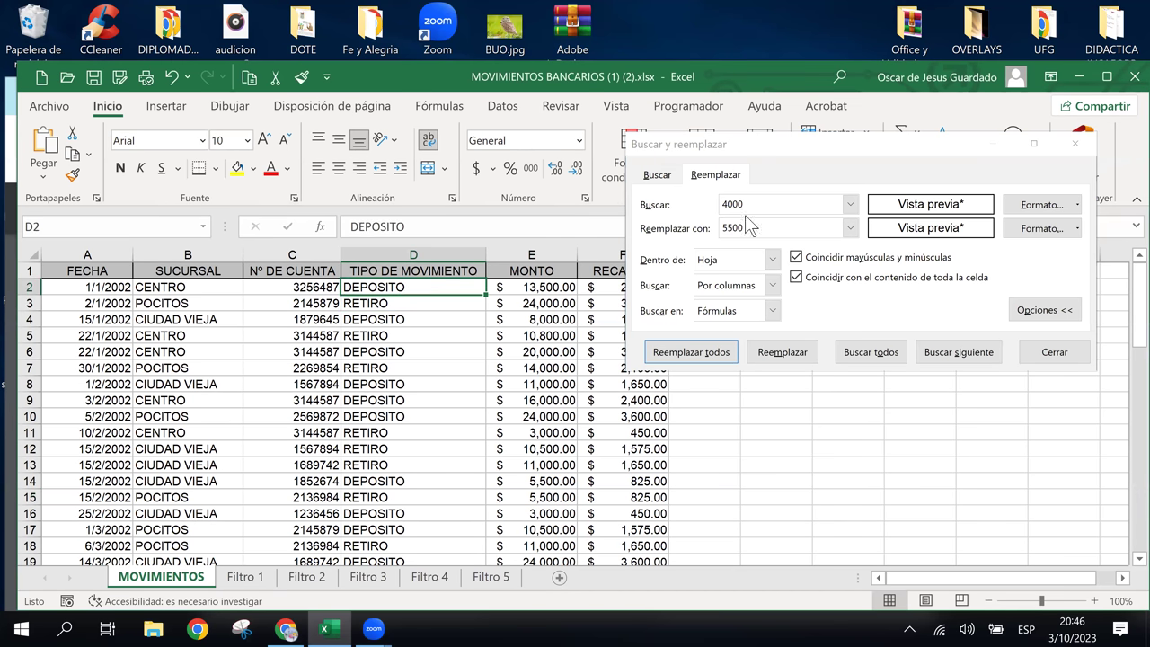
click(783, 191)
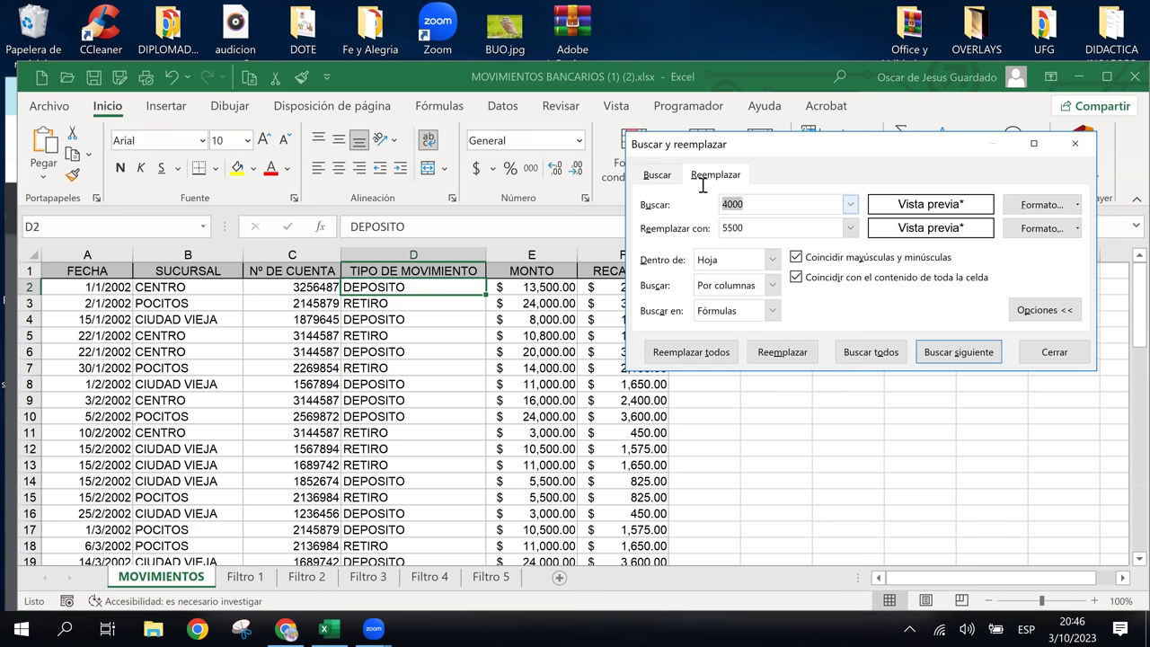
Step: Search for DEPOSITO, set DEPOSITO A PLAZO as the replacement, and run Reemplazar todos
text(d)
text(EPOSITO)
double_click(737, 204)
key(ctrl+c)
double_click(733, 227)
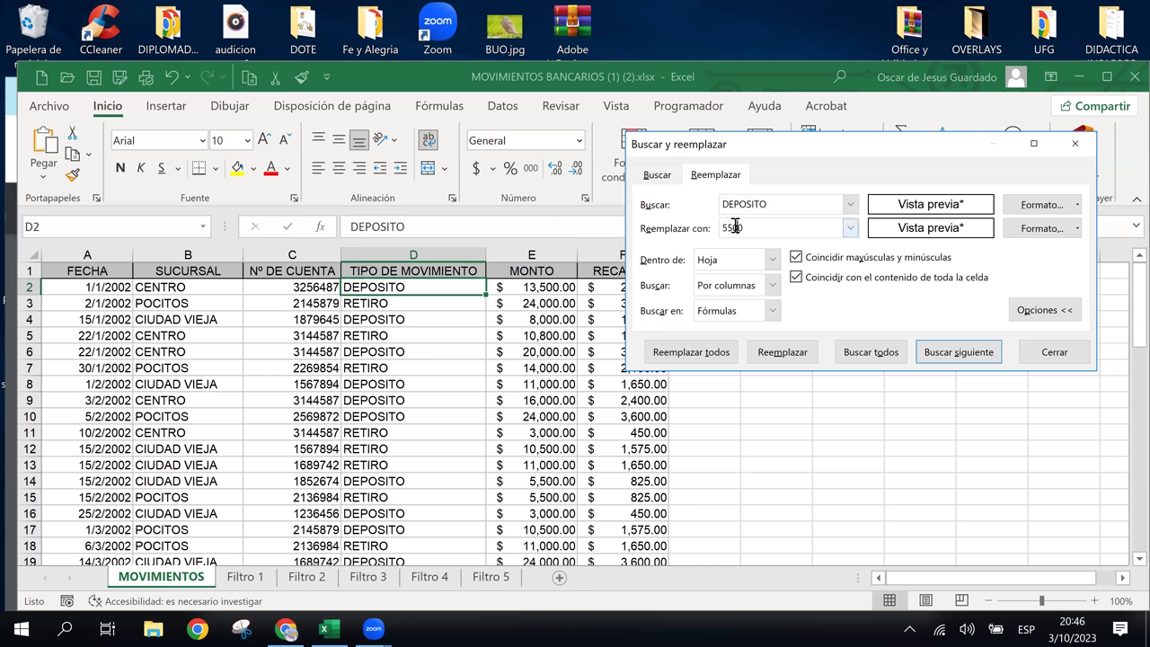
key(ctrl+v)
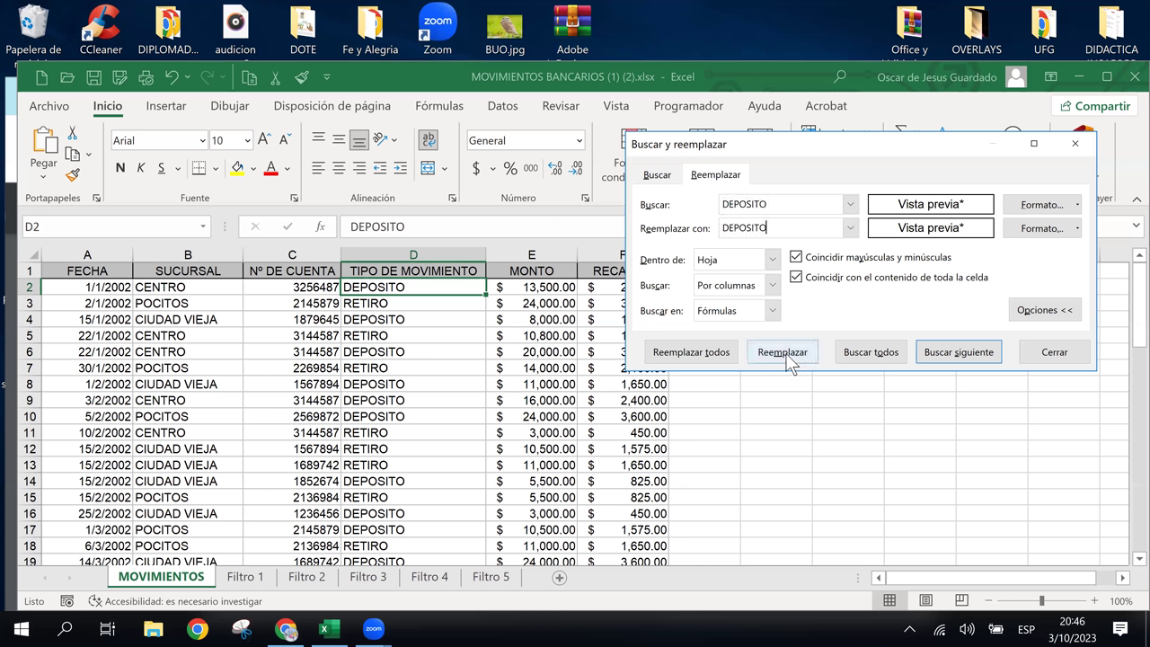
text( A PLAZO)
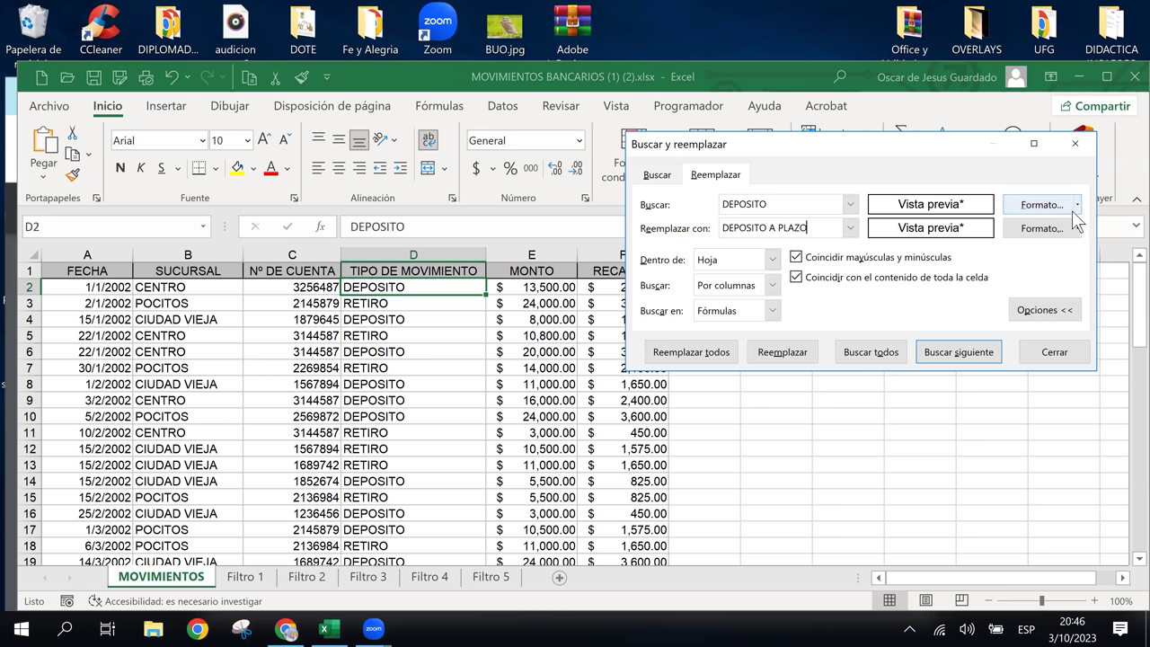
click(698, 356)
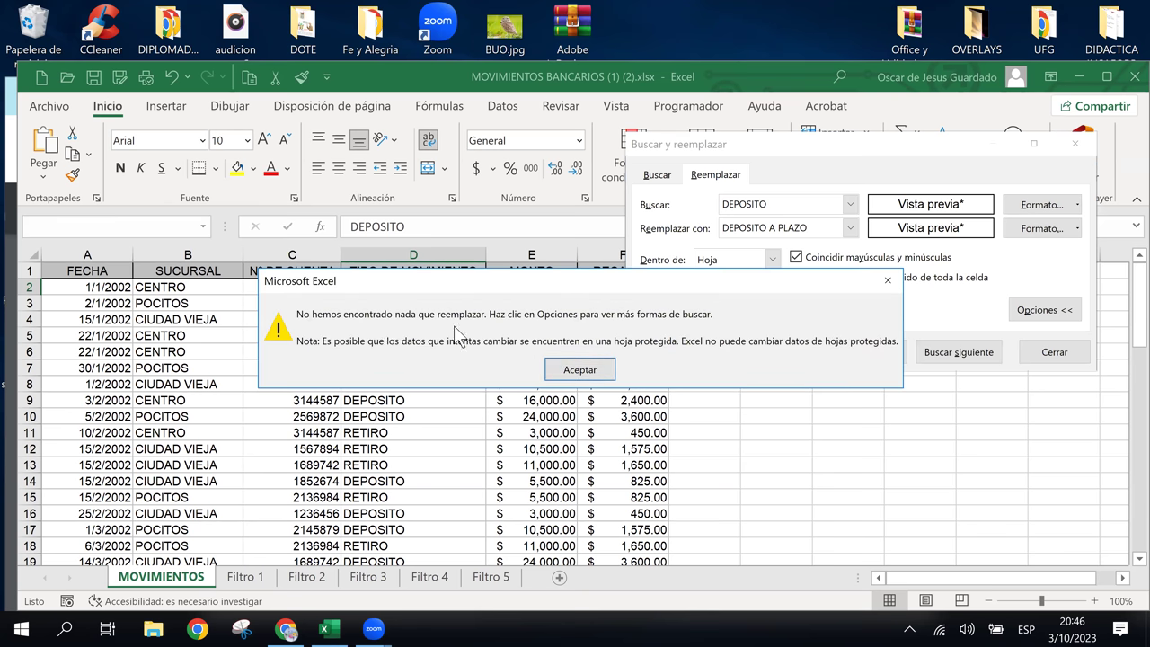
Step: Dismiss the nothing-found message and review the Buscar dentro de (look in) choices
click(579, 370)
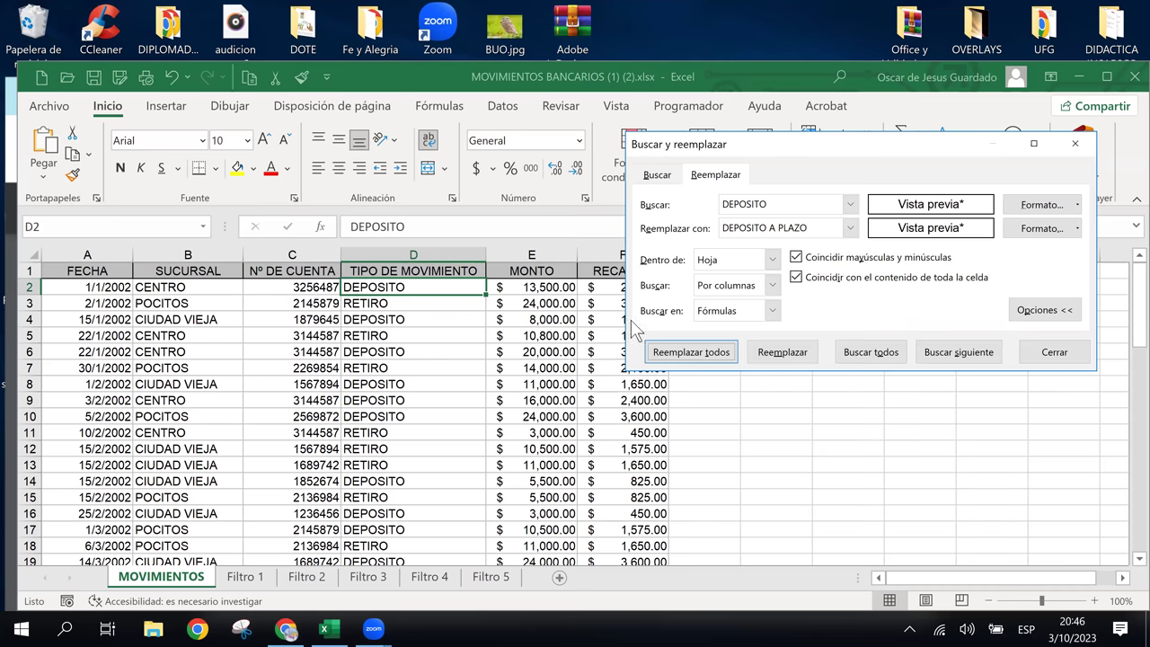
click(769, 309)
click(770, 308)
click(772, 310)
click(771, 310)
click(772, 309)
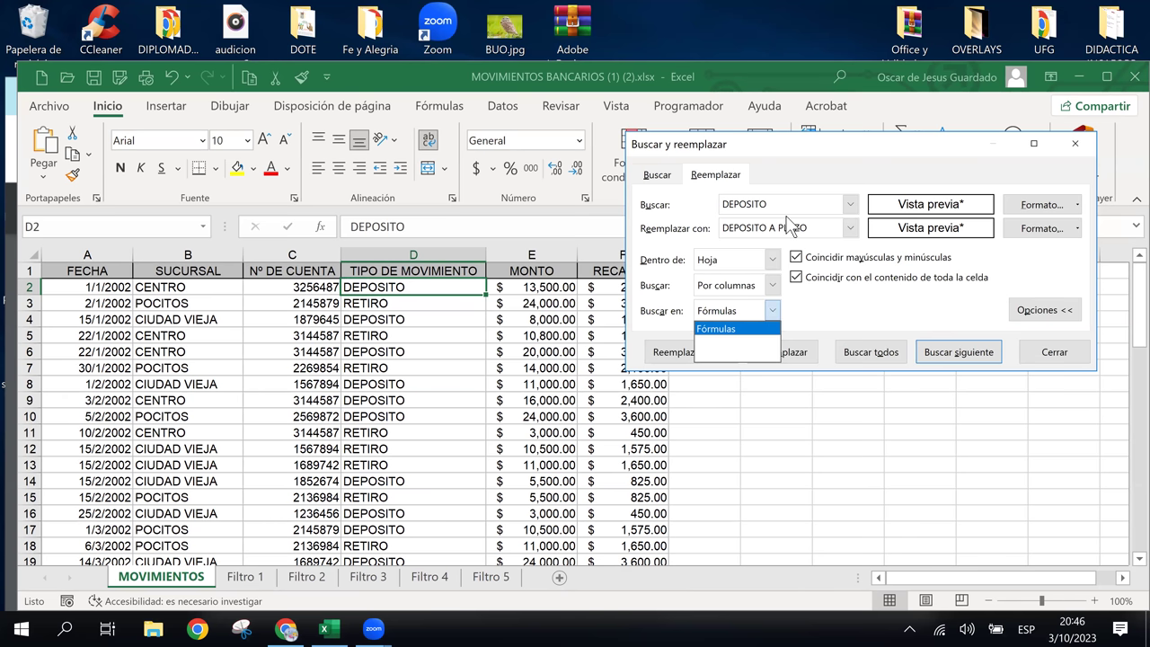
click(423, 287)
click(375, 305)
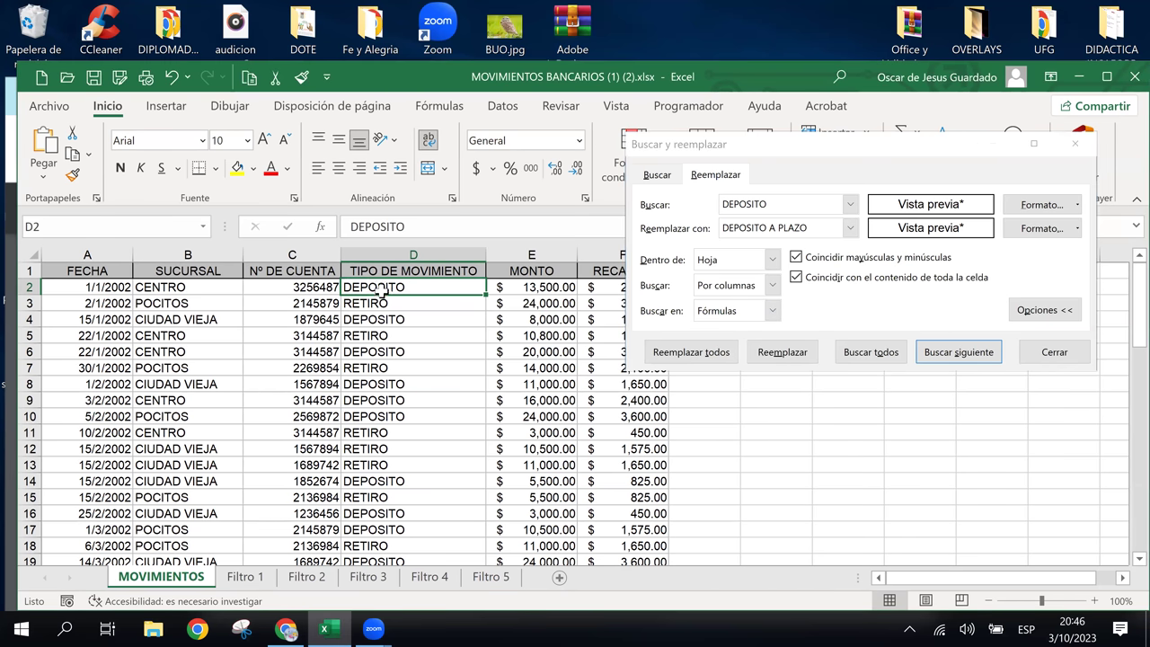
Step: Set the DEPOSITO search format to match cell D2
click(771, 310)
click(771, 310)
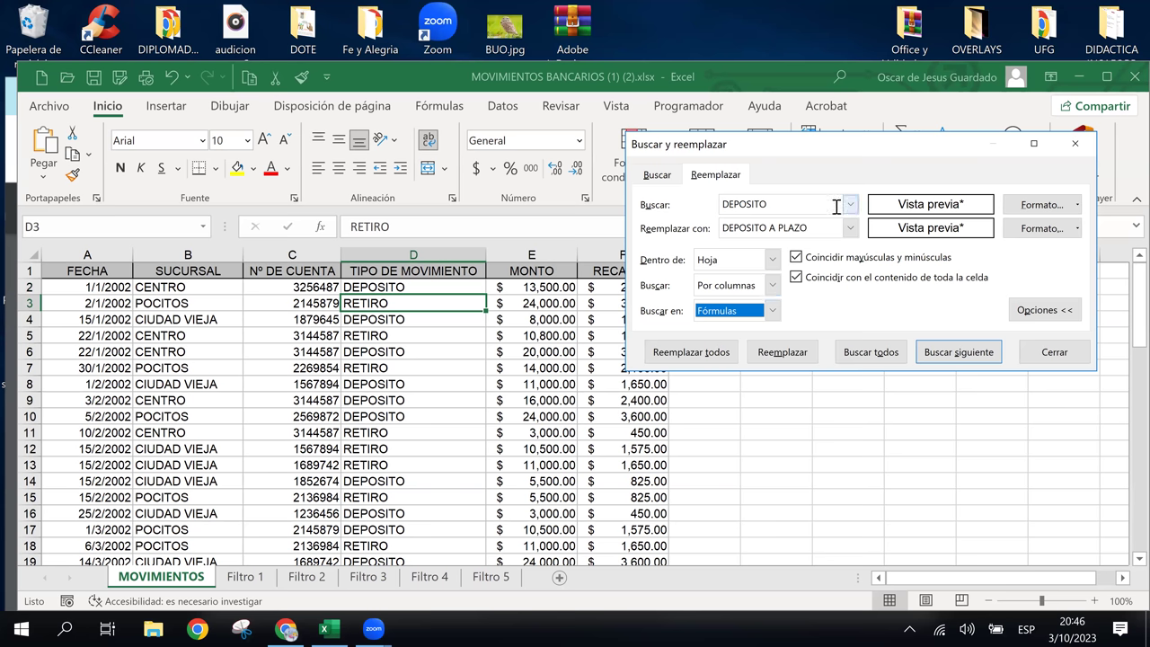
click(1078, 206)
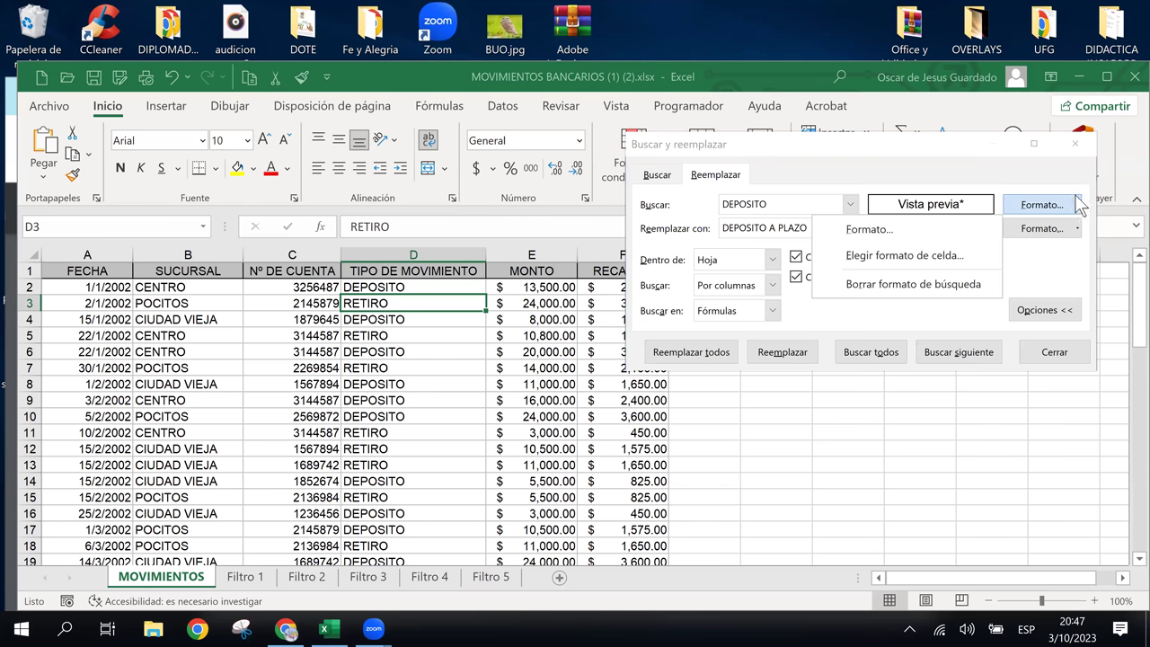
click(936, 258)
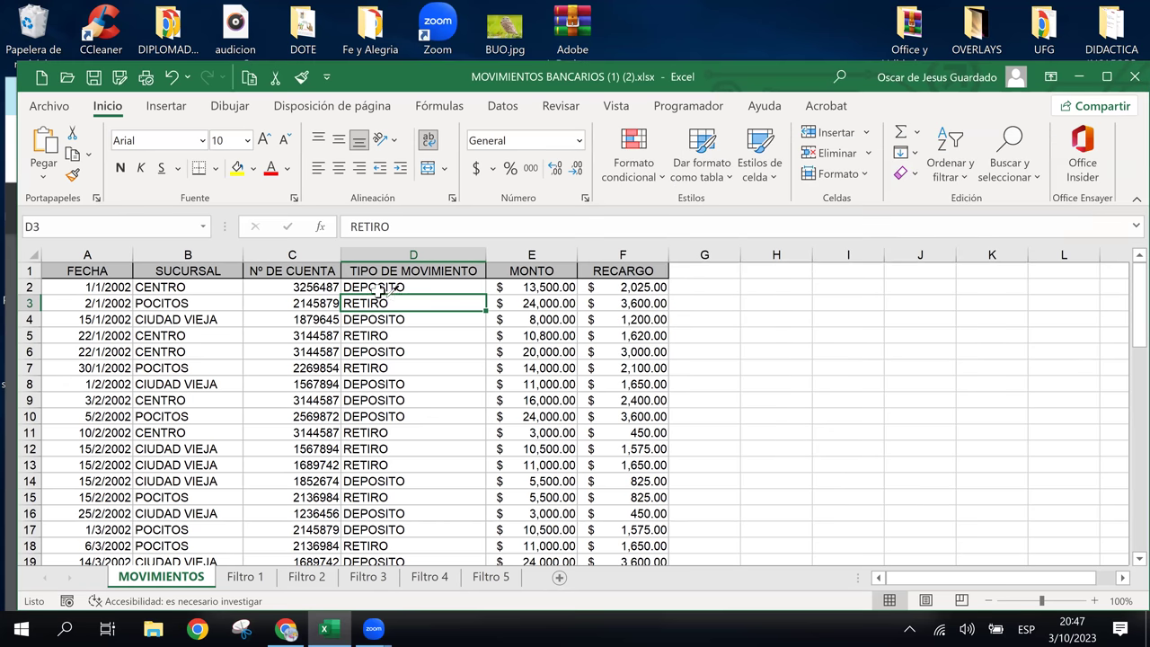
click(439, 291)
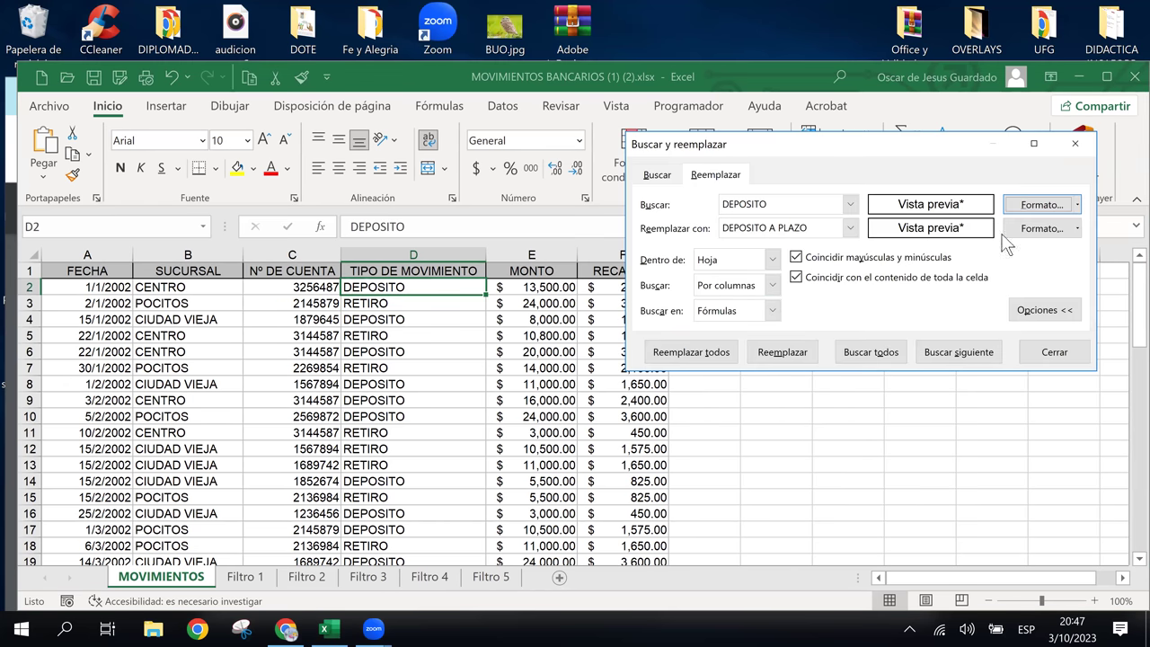
Step: Take the replacement format from a sheet cell via Elegir formato de celda
click(1060, 229)
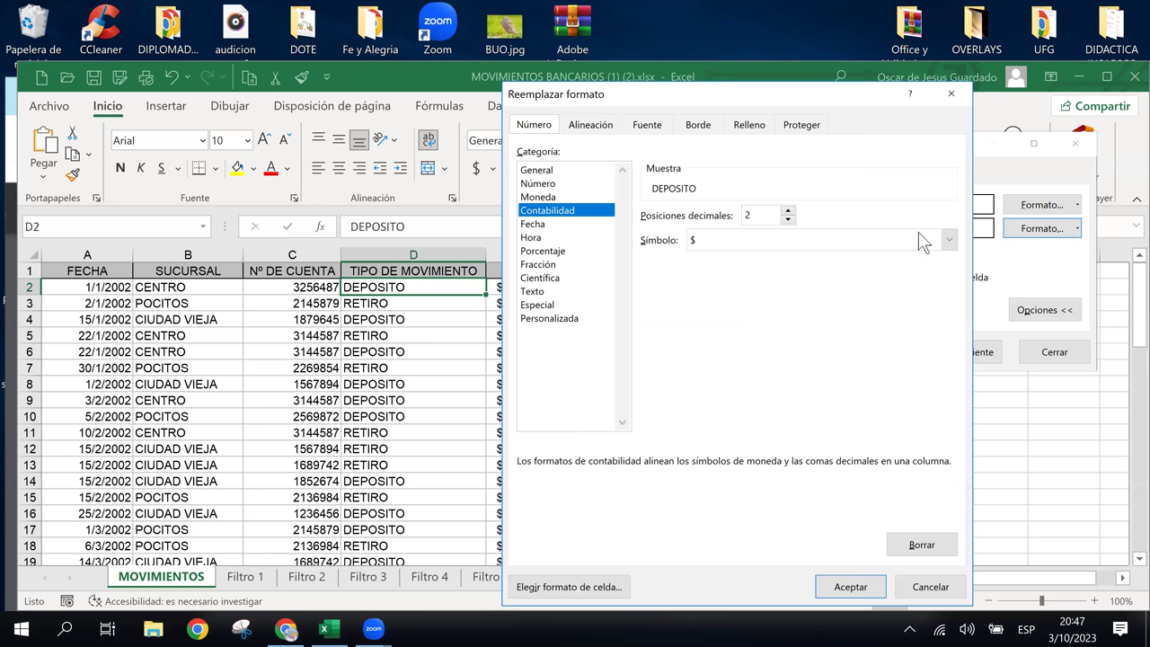
click(957, 92)
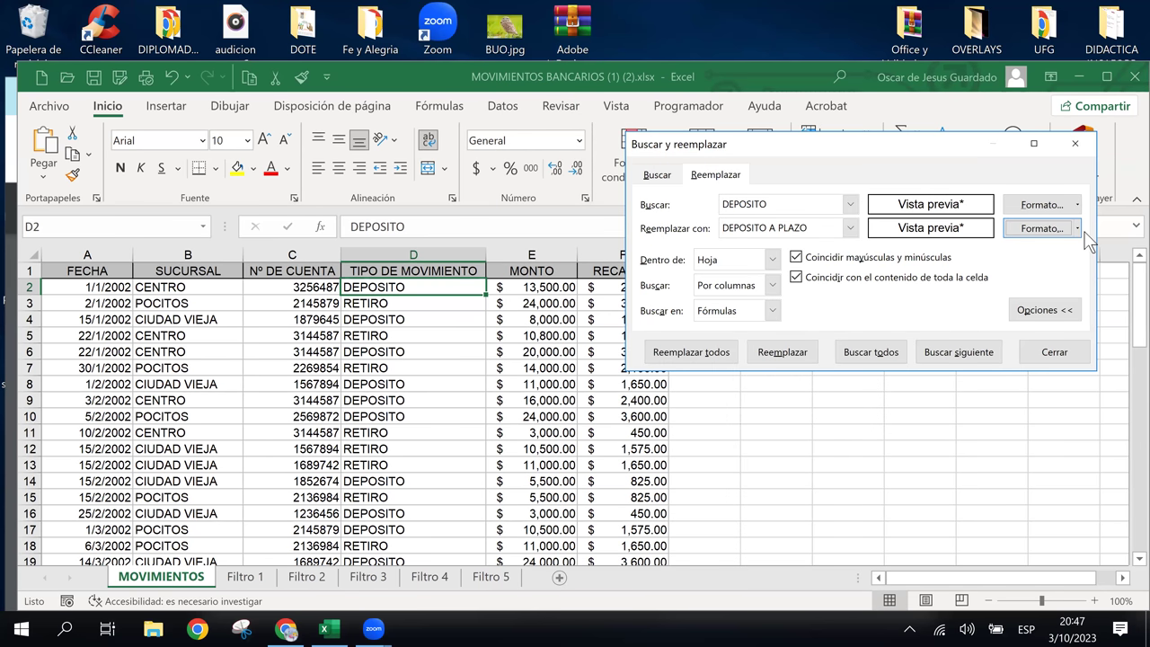
click(1055, 227)
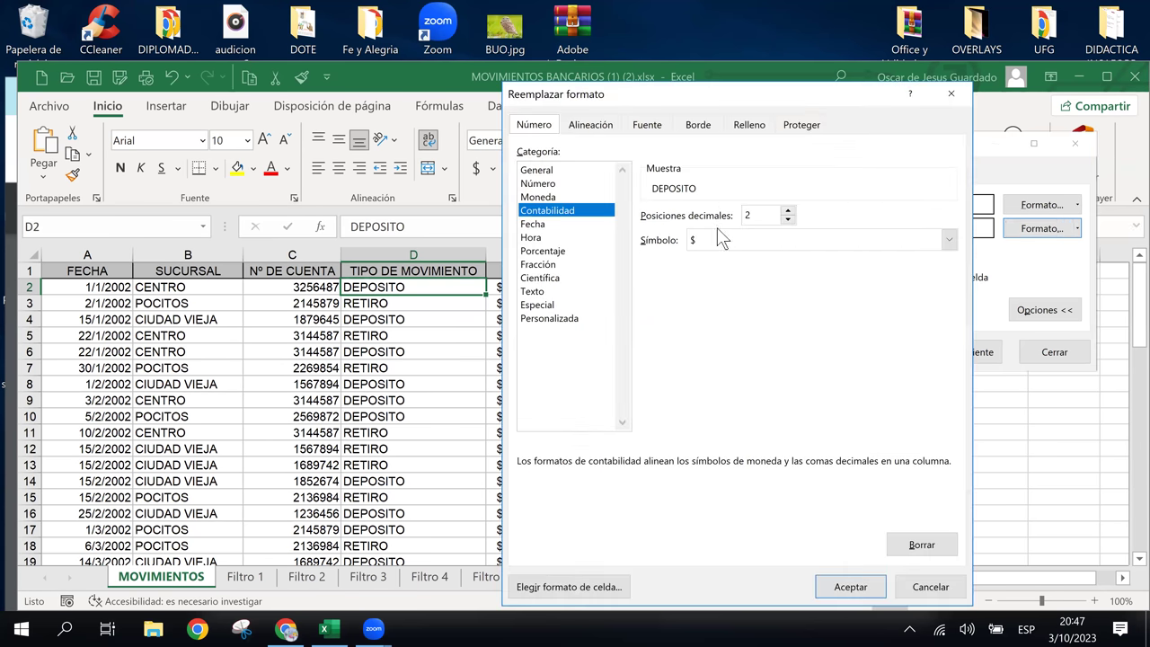
click(945, 102)
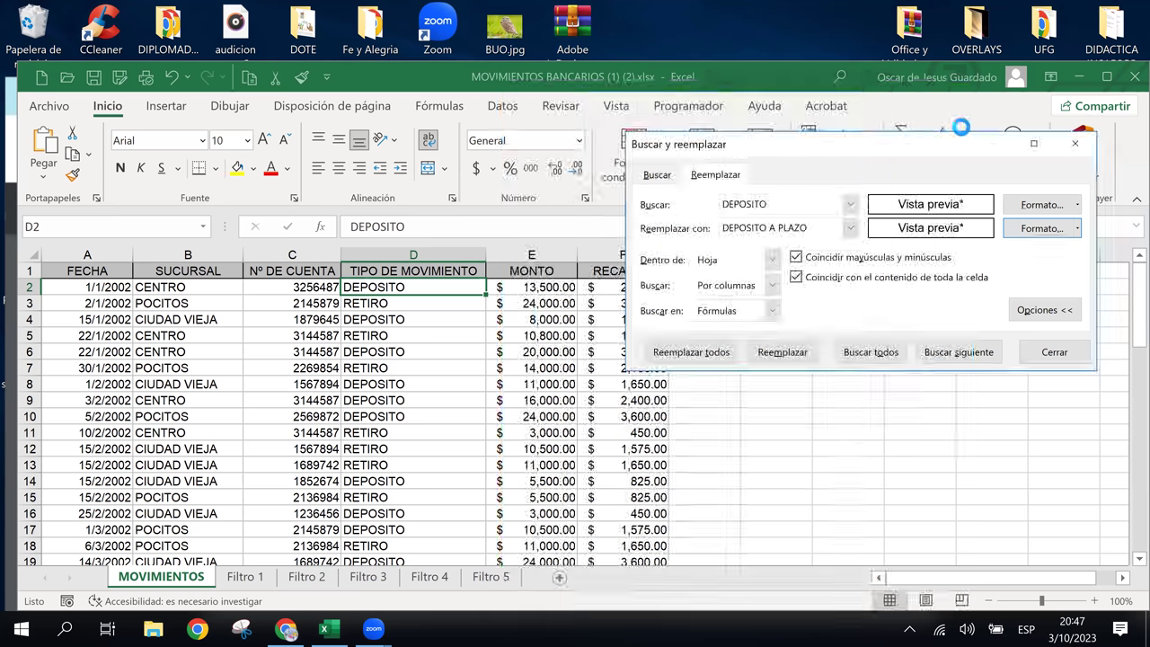
click(1077, 228)
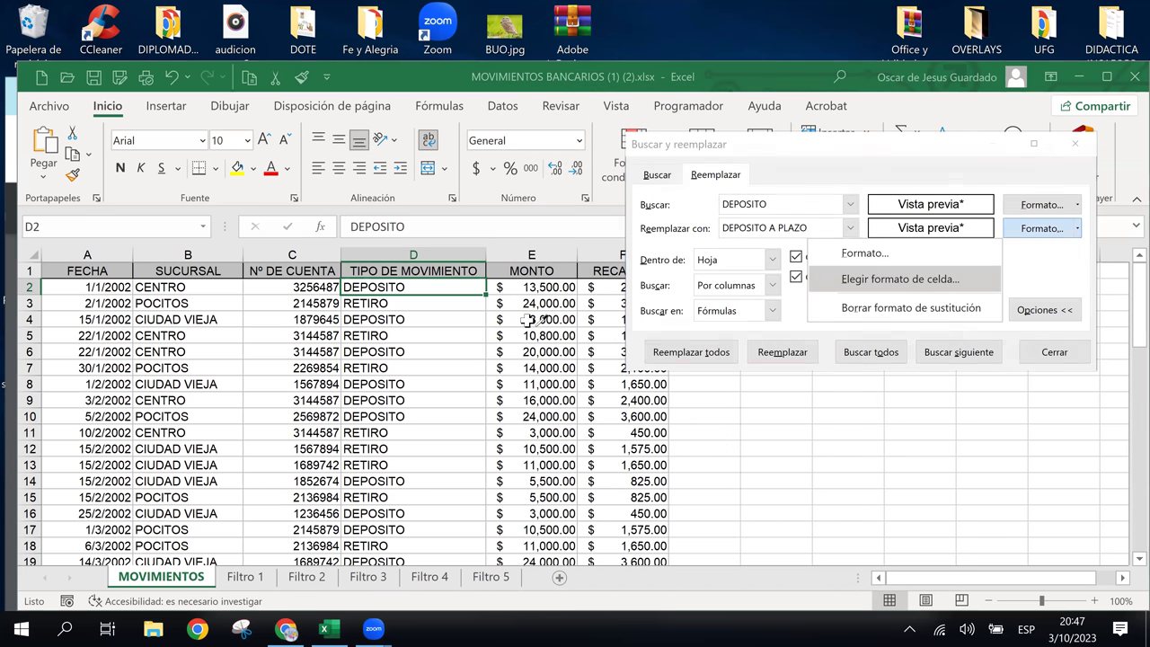
click(934, 283)
click(367, 288)
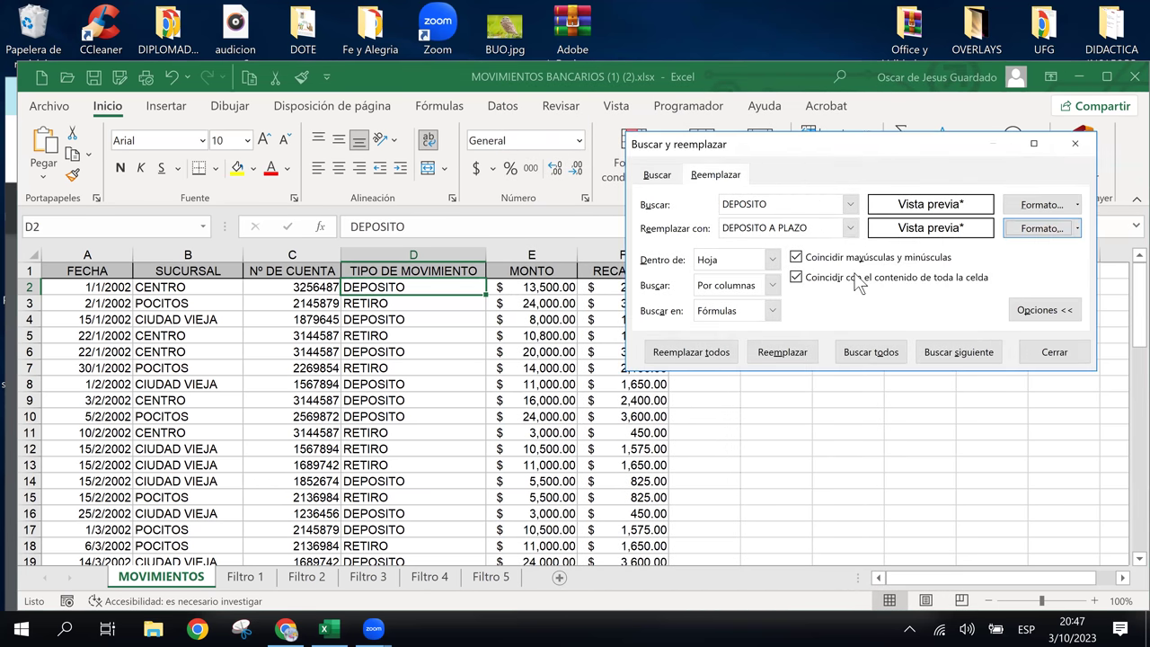
Step: Retry Reemplazar todos for DEPOSITO with formats, which again finds nothing
click(772, 310)
click(773, 310)
click(772, 309)
click(772, 310)
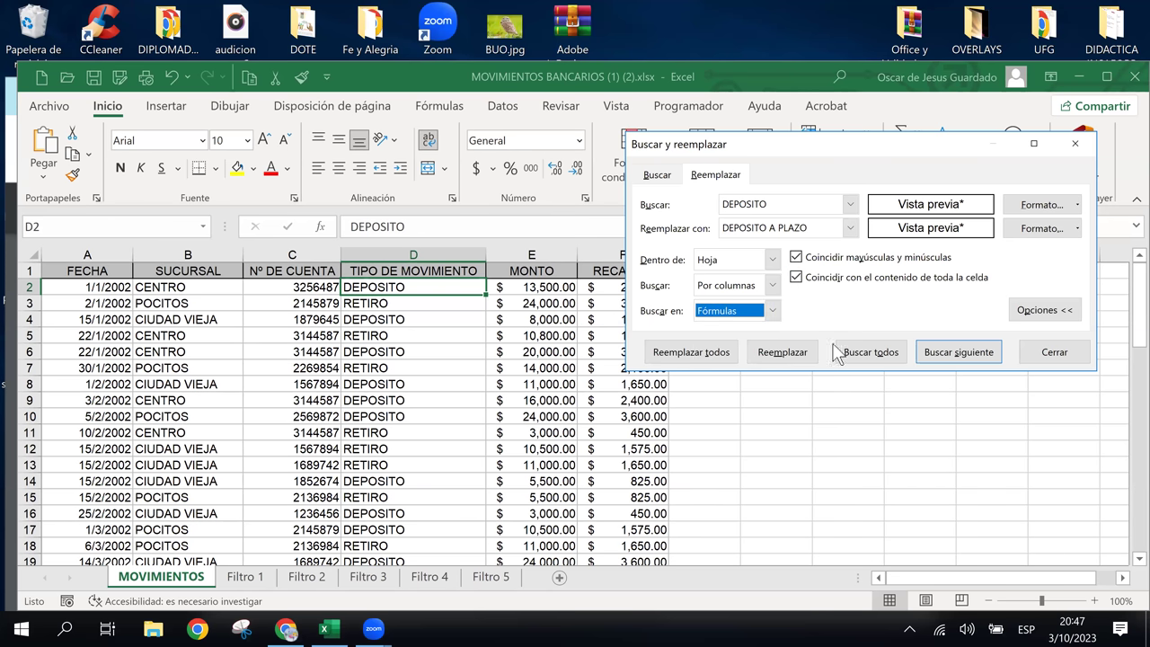
click(705, 354)
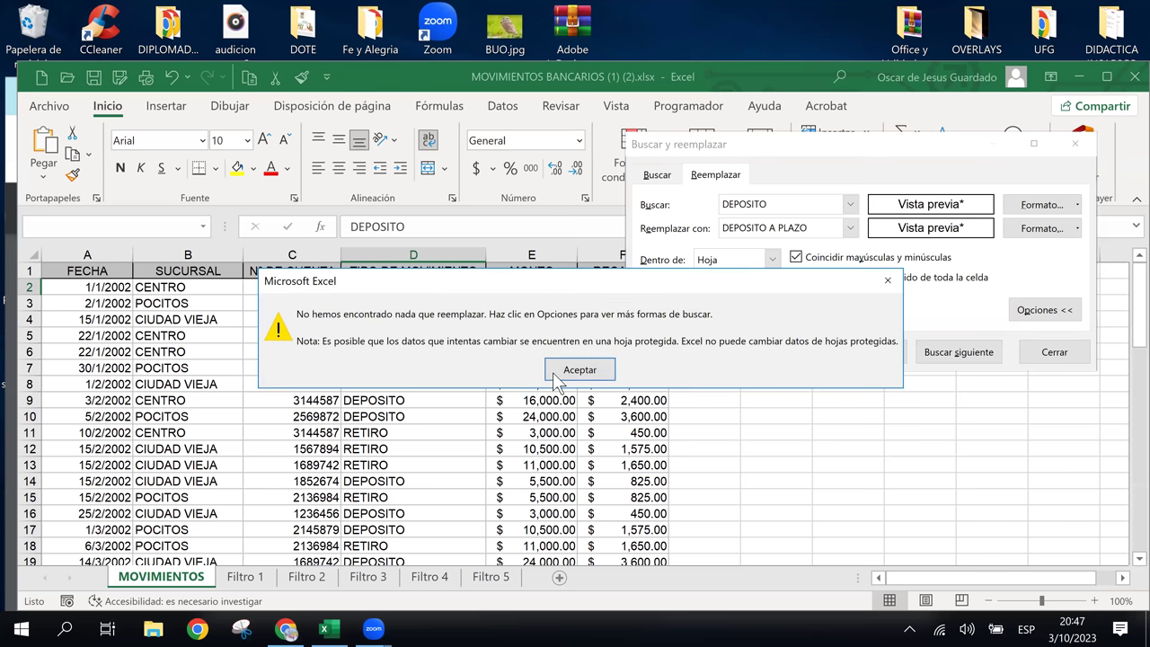
click(556, 373)
Step: Close the Find and Replace window and select column D
click(774, 311)
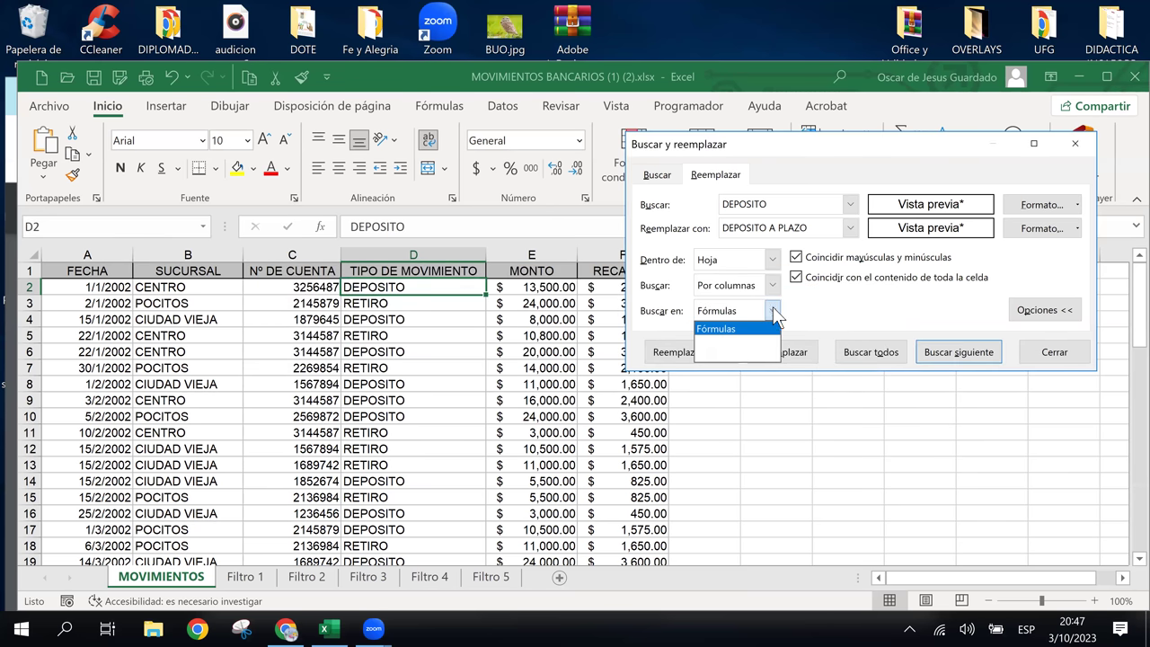
click(772, 311)
click(770, 310)
click(1040, 310)
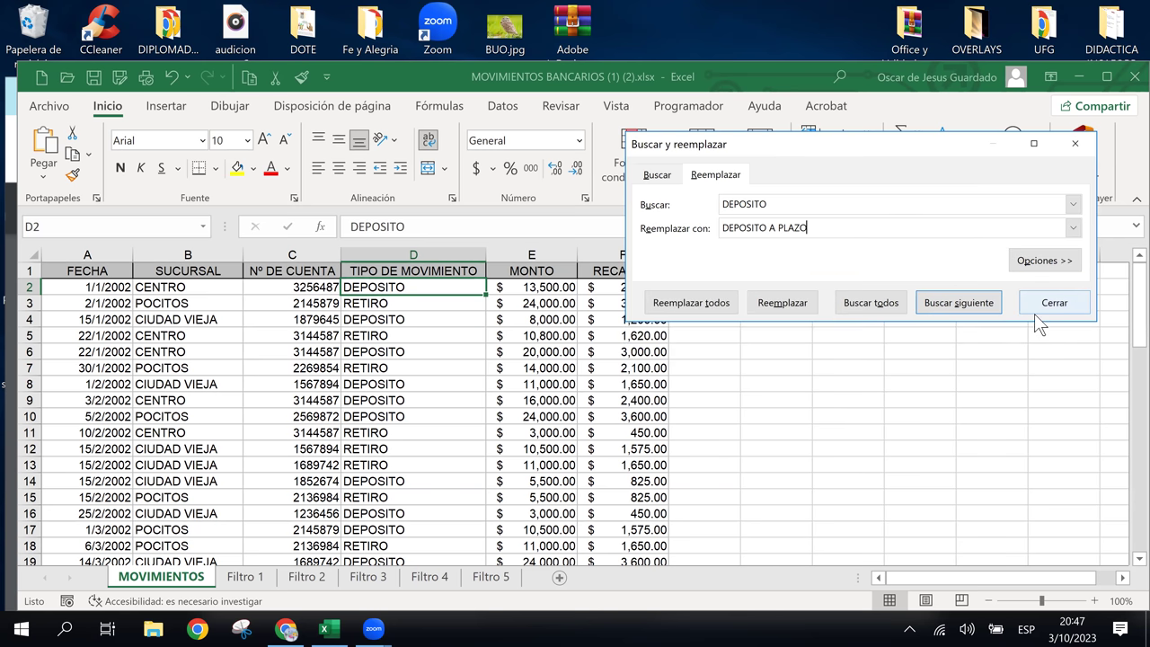
click(1053, 262)
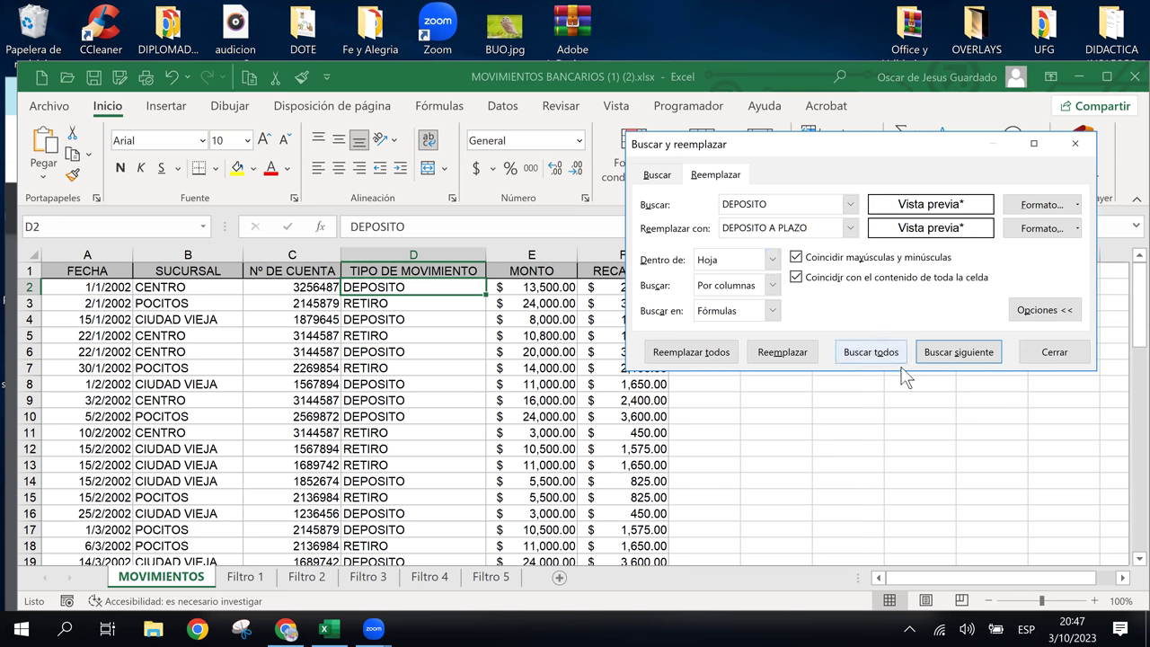
click(1069, 357)
click(754, 369)
click(454, 320)
click(414, 255)
Step: From cell D2, reopen Find with Ctrl+B, set look-in to values, and show the Reemplazar tab
click(411, 285)
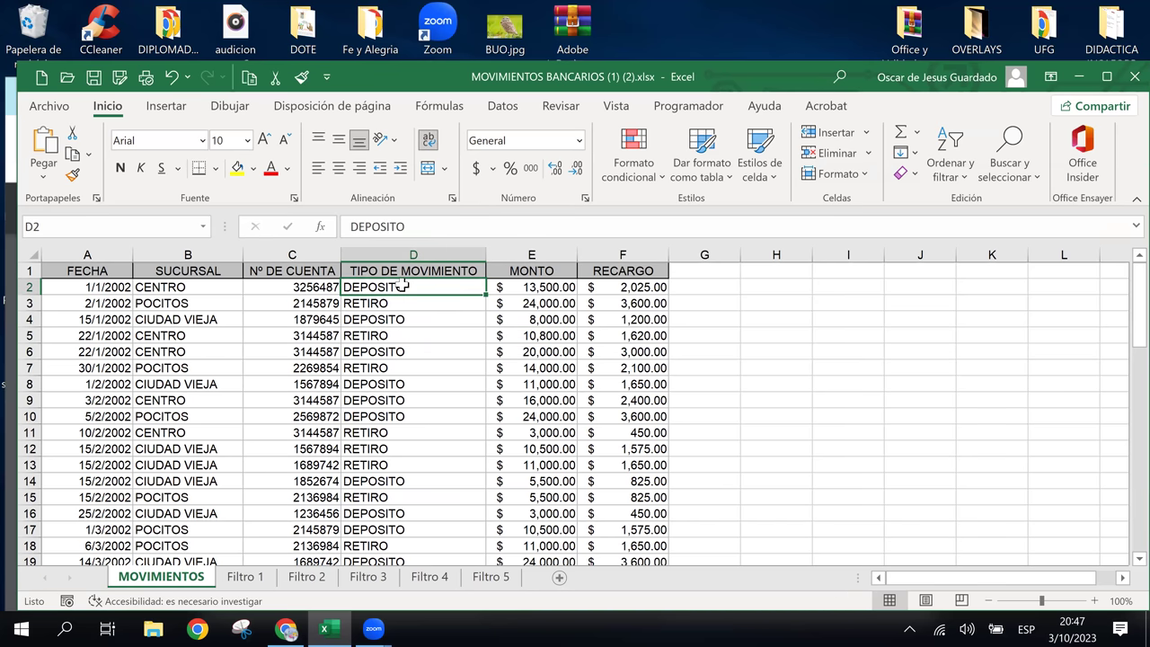
key(ctrl+b)
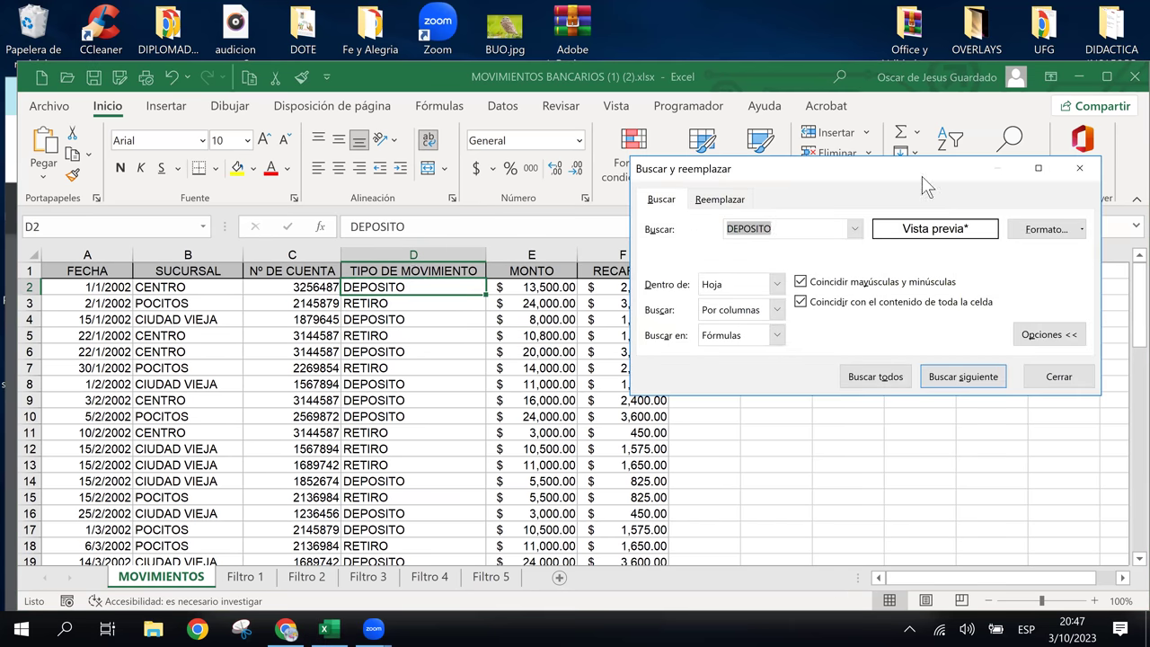
click(763, 341)
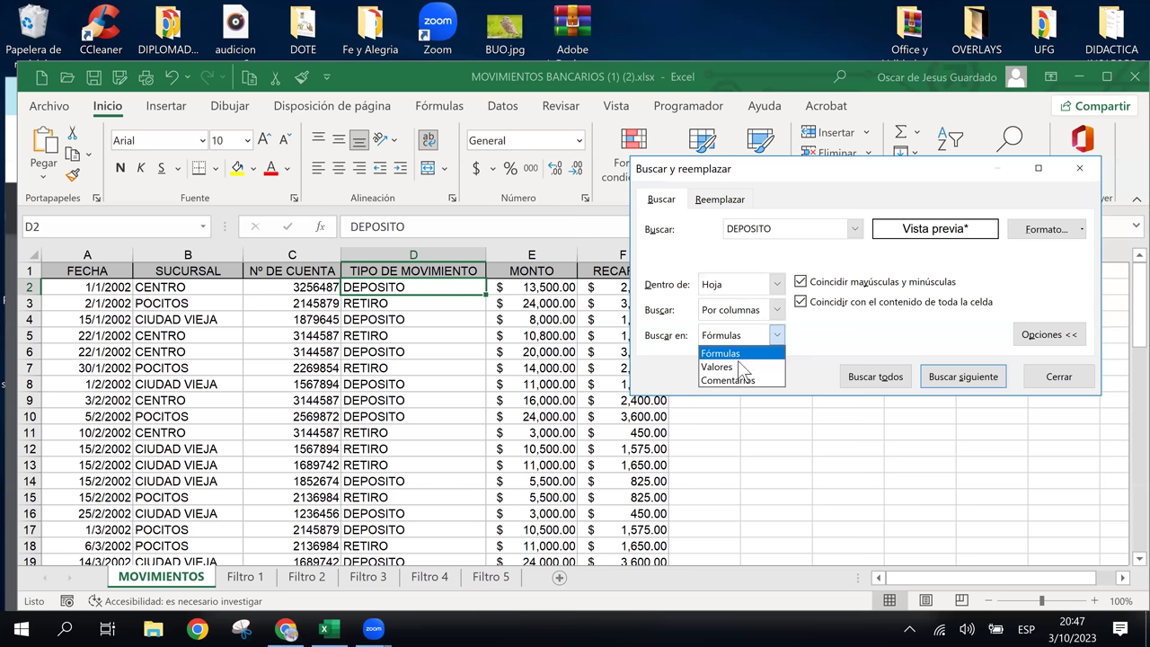
click(737, 362)
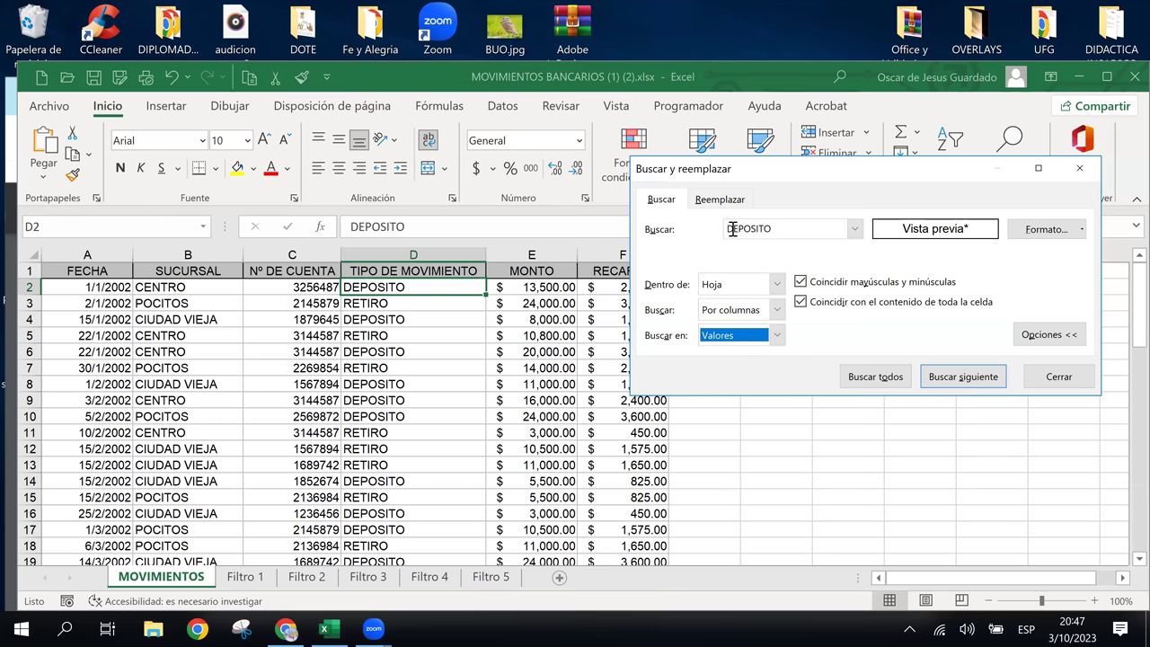
click(718, 199)
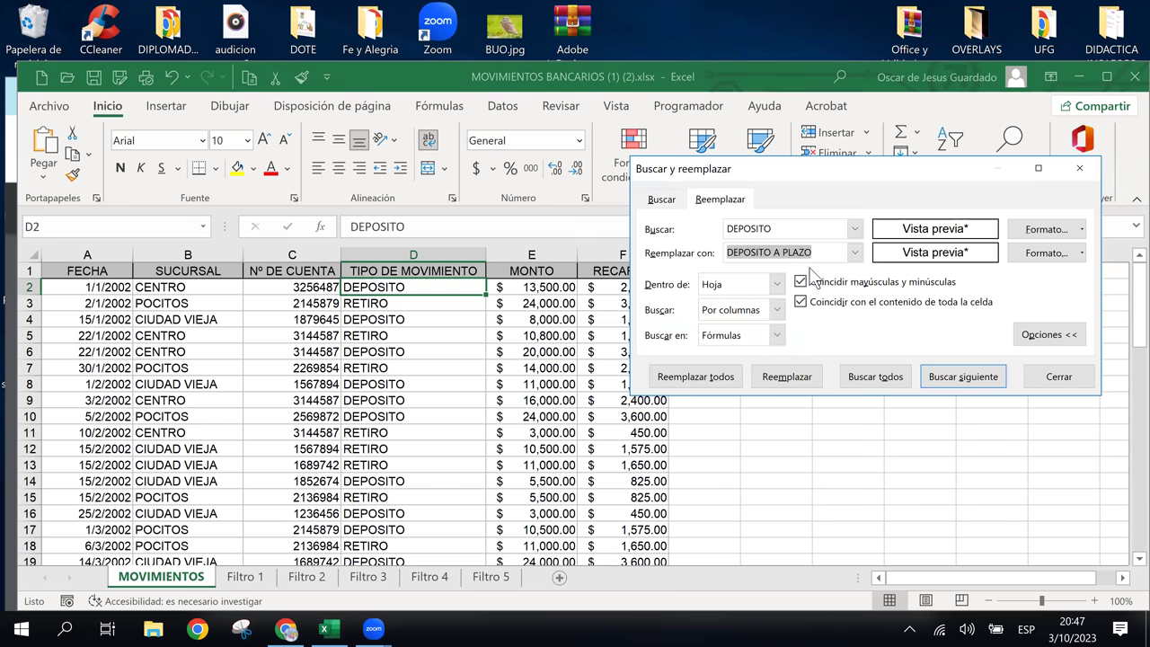
click(776, 337)
click(775, 335)
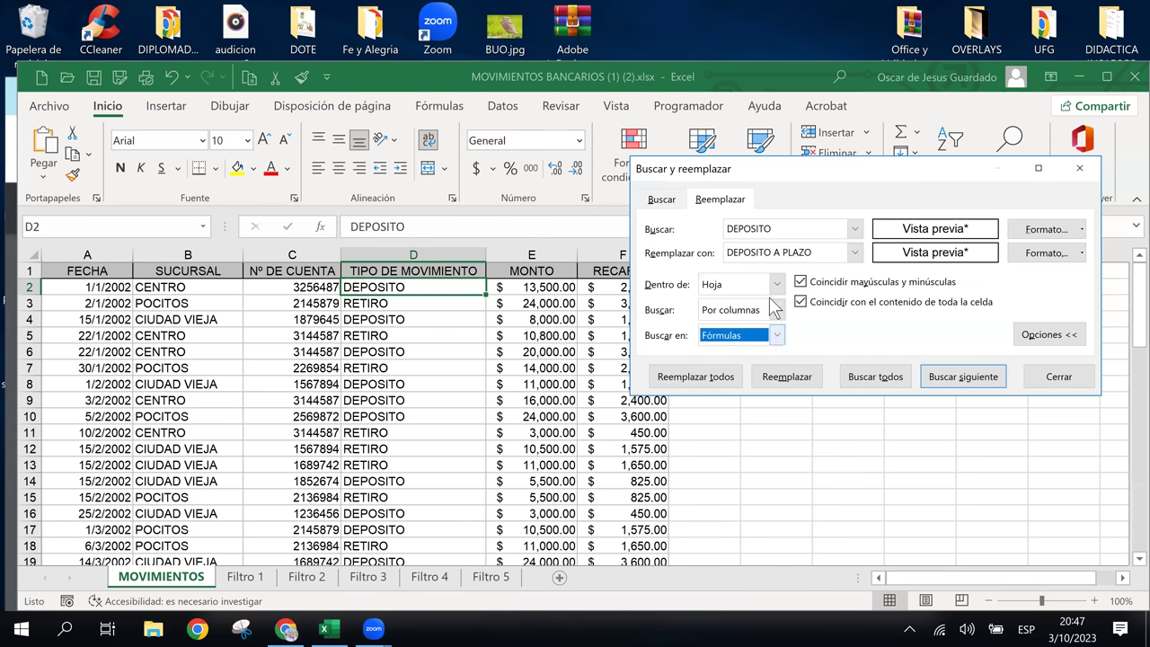
click(664, 199)
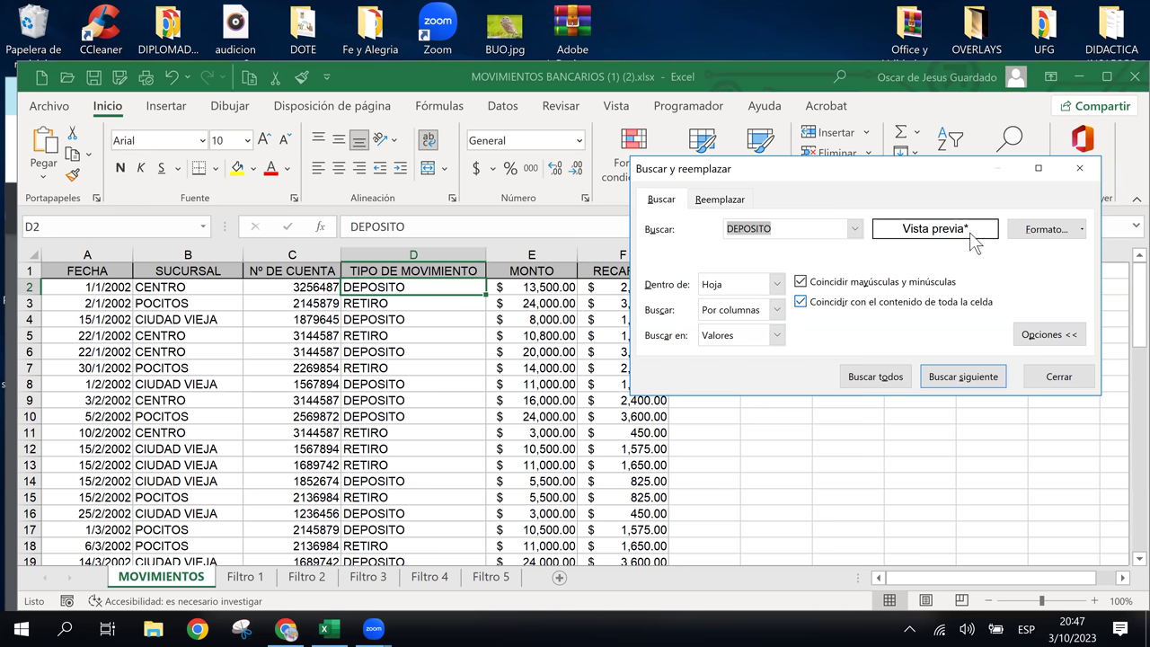
click(723, 201)
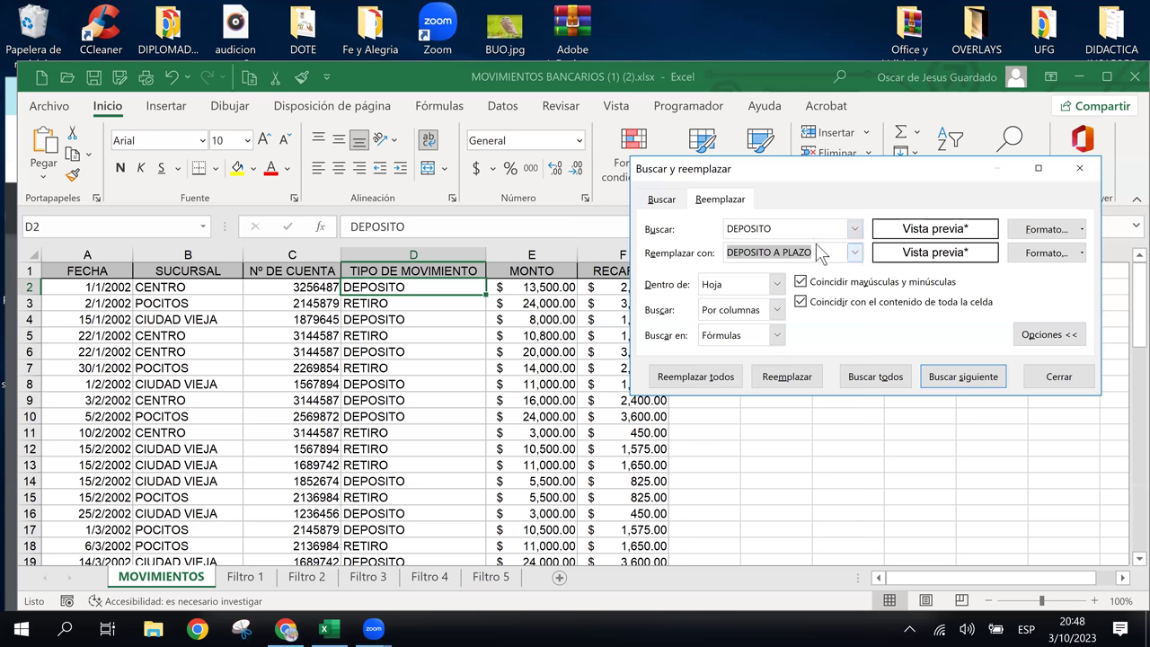
Step: Restore DEPOSITO A PLAZO as the replacement and uncheck 'Coincidir con el contenido de toda la celda'
click(853, 253)
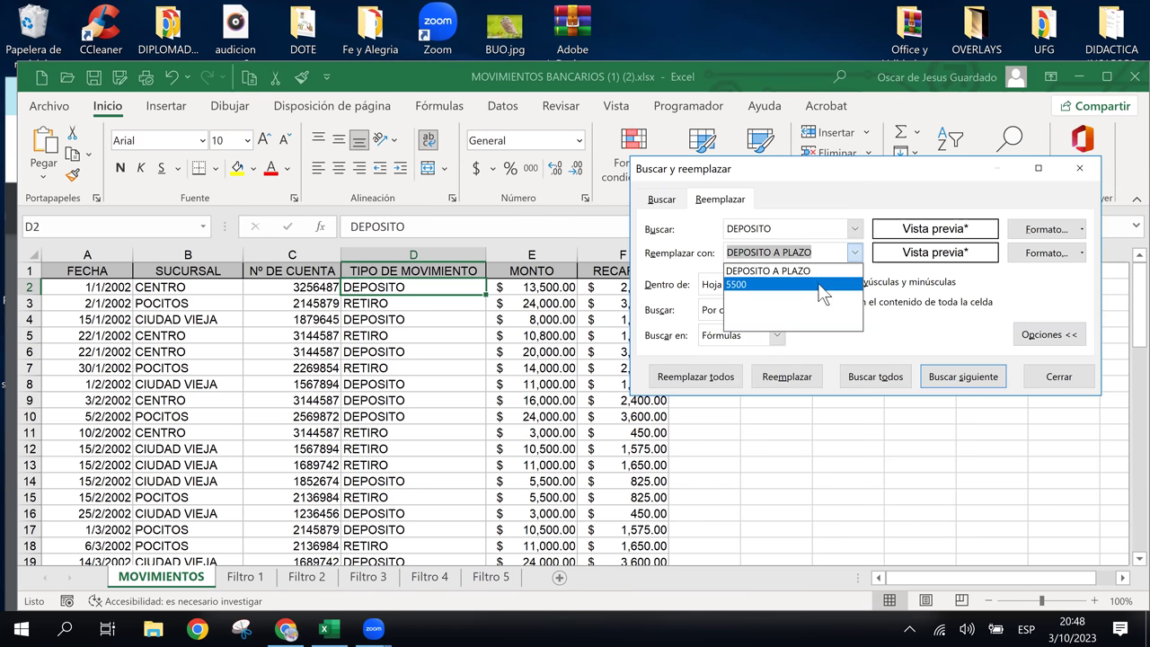
click(821, 285)
click(854, 252)
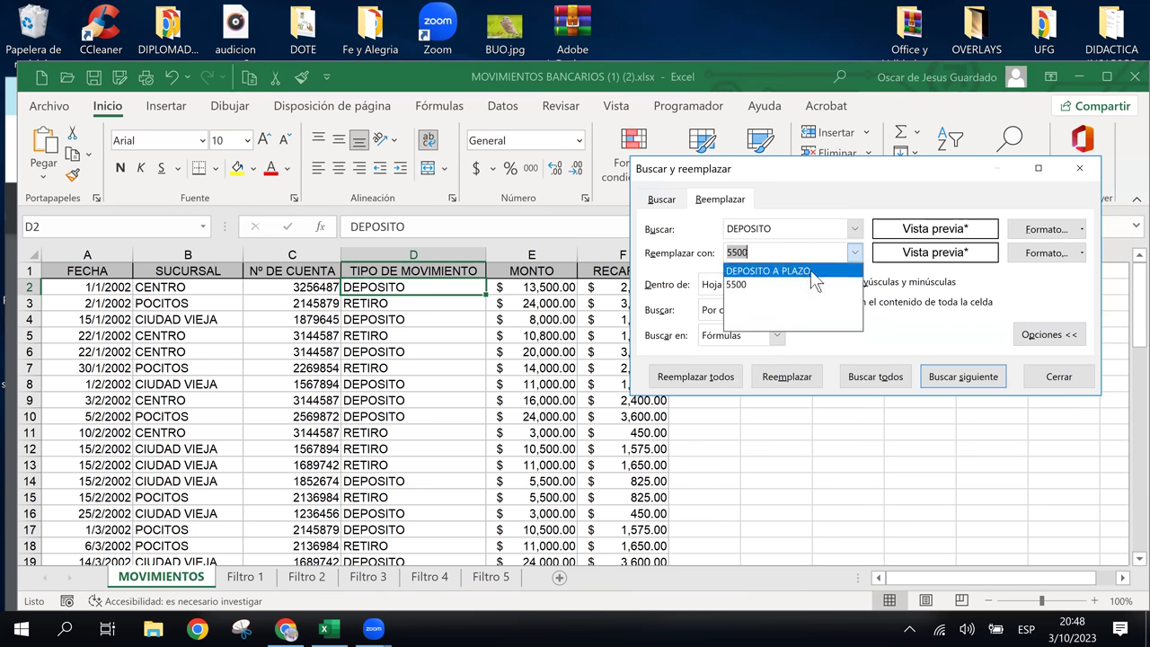
click(808, 267)
click(781, 232)
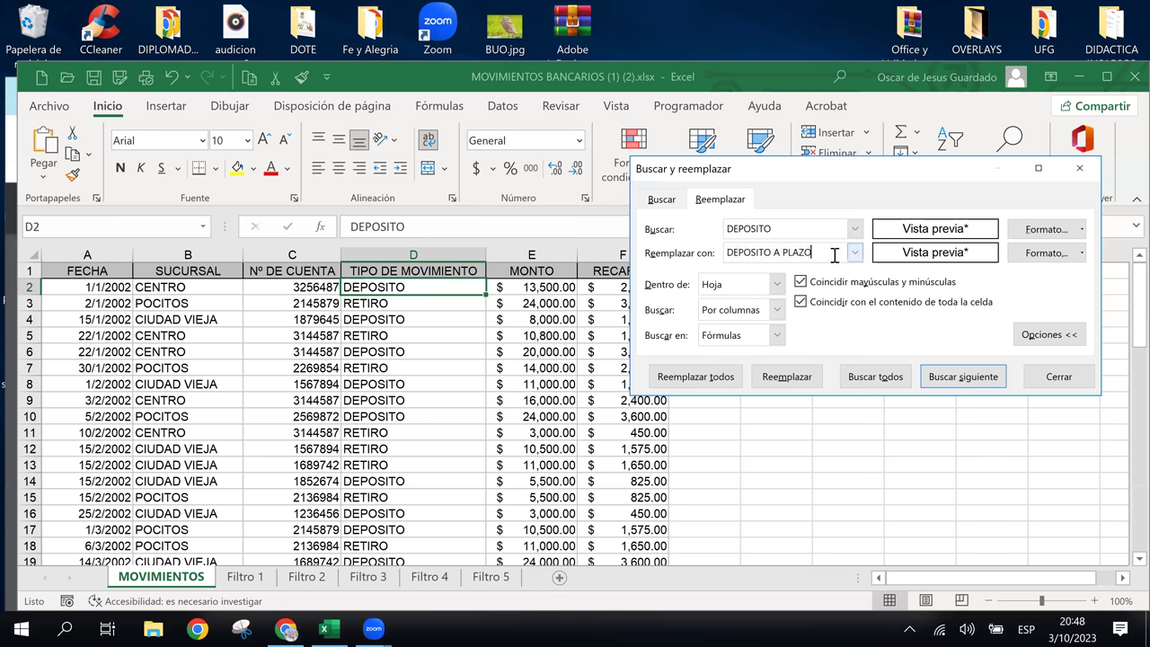
click(825, 303)
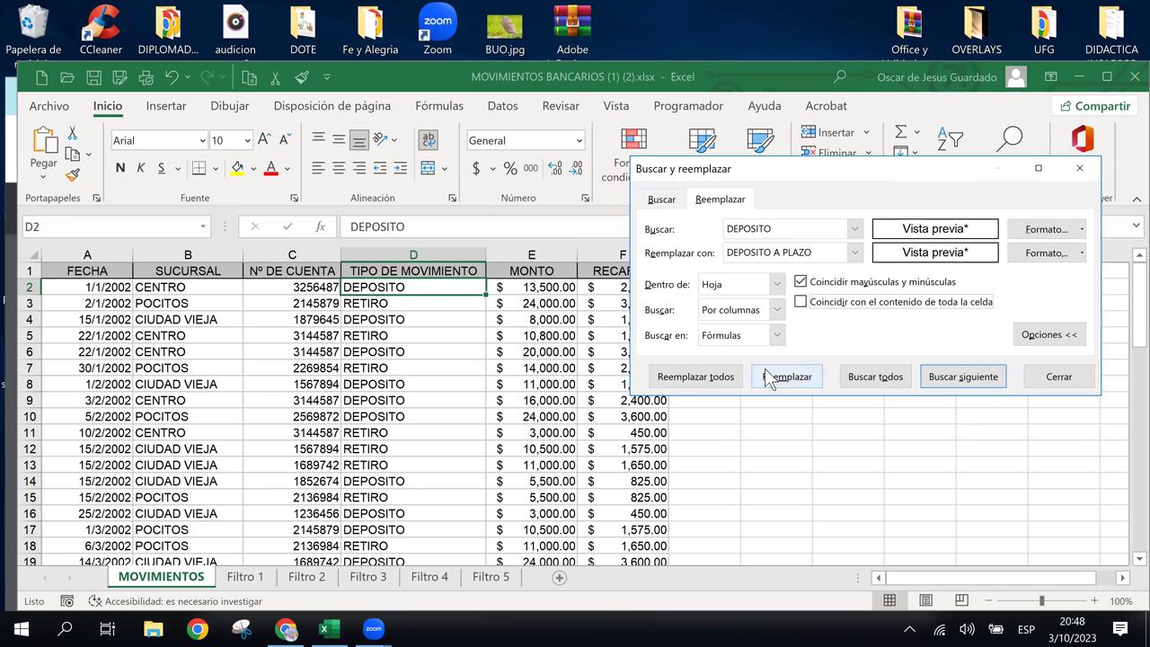
Step: Keep searching in formulas and click Reemplazar, which reports no matches
click(777, 335)
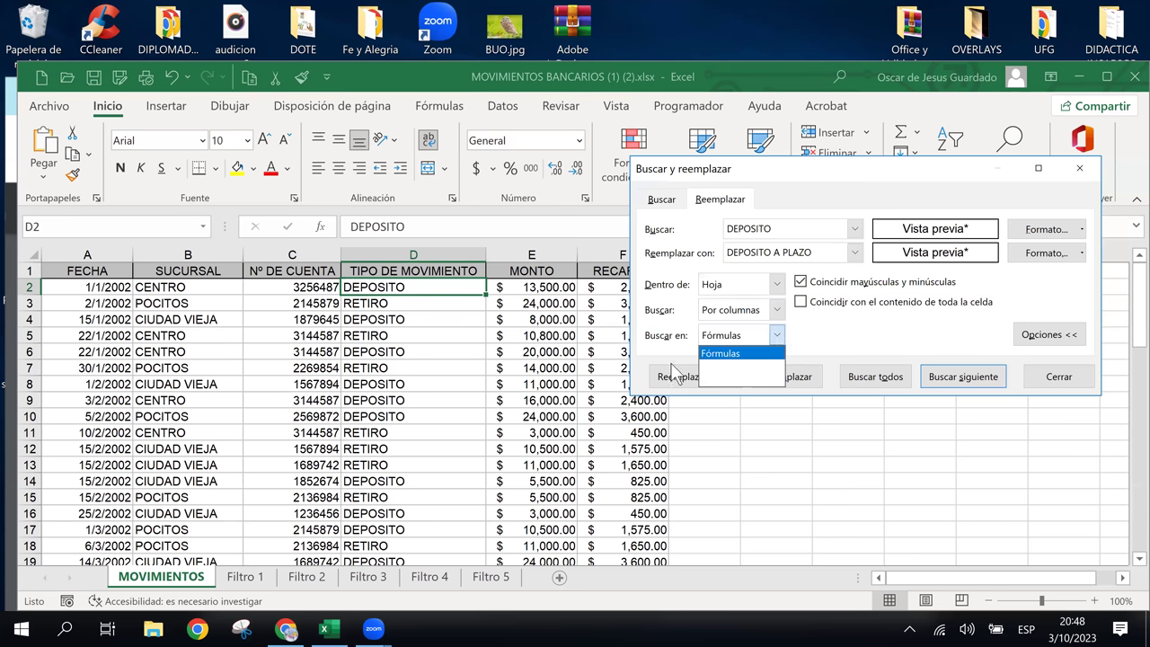
click(732, 341)
click(753, 331)
click(753, 335)
click(774, 334)
click(774, 334)
click(774, 334)
click(774, 335)
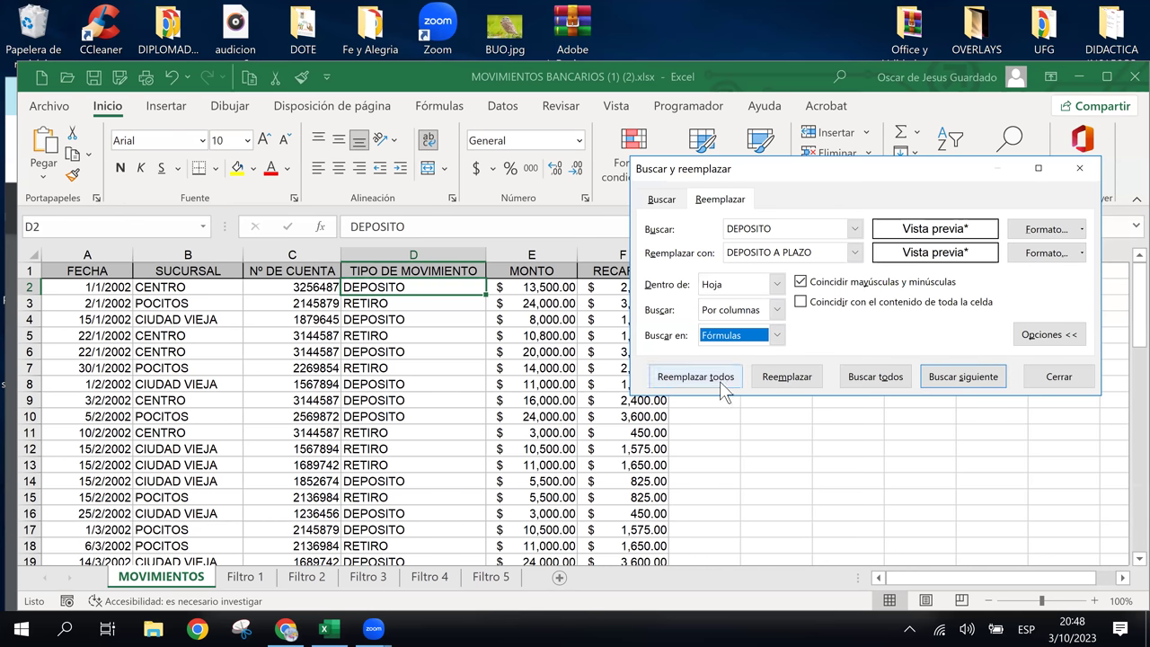
click(767, 377)
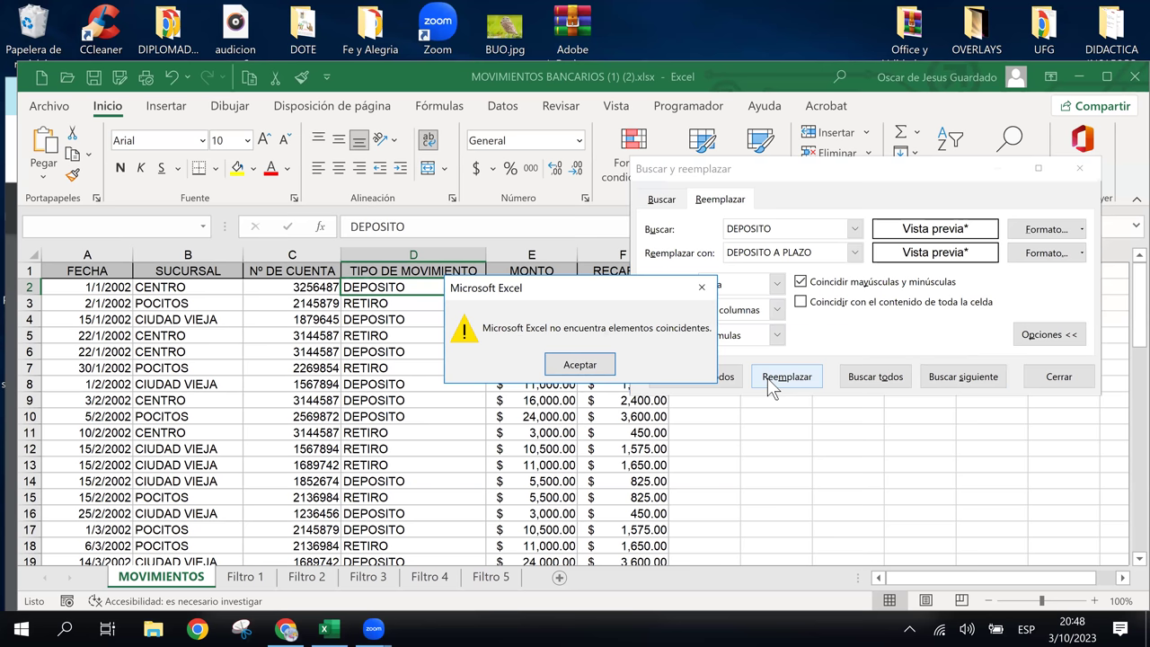
click(580, 366)
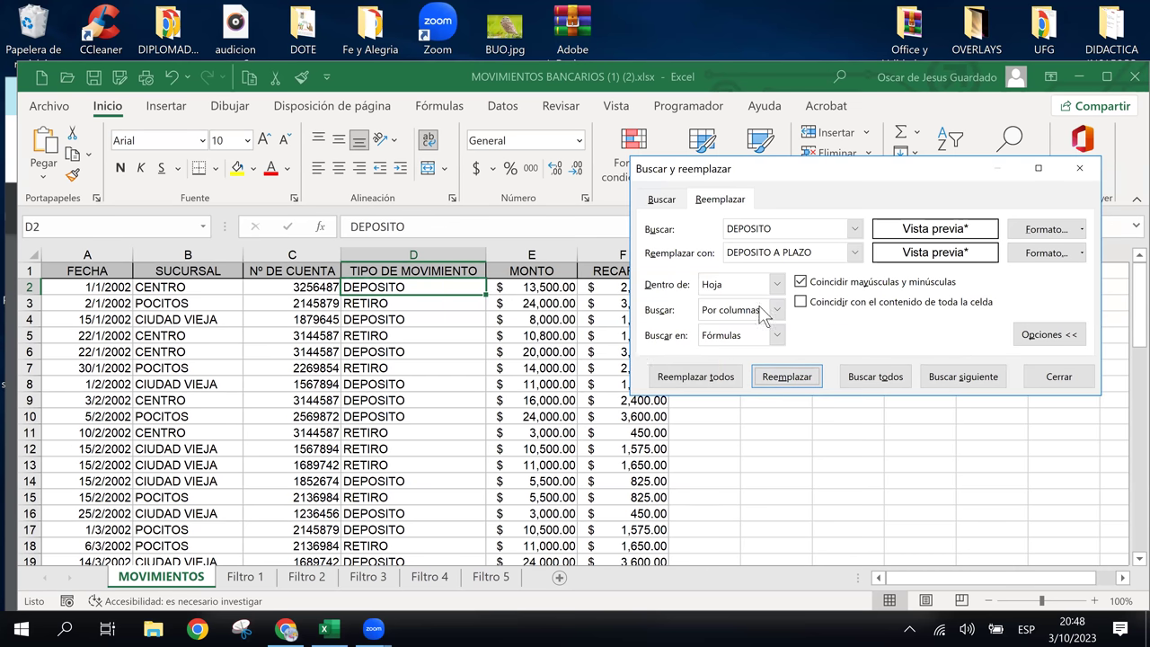
Step: Take the DEPOSITO search format from cell D2
click(783, 221)
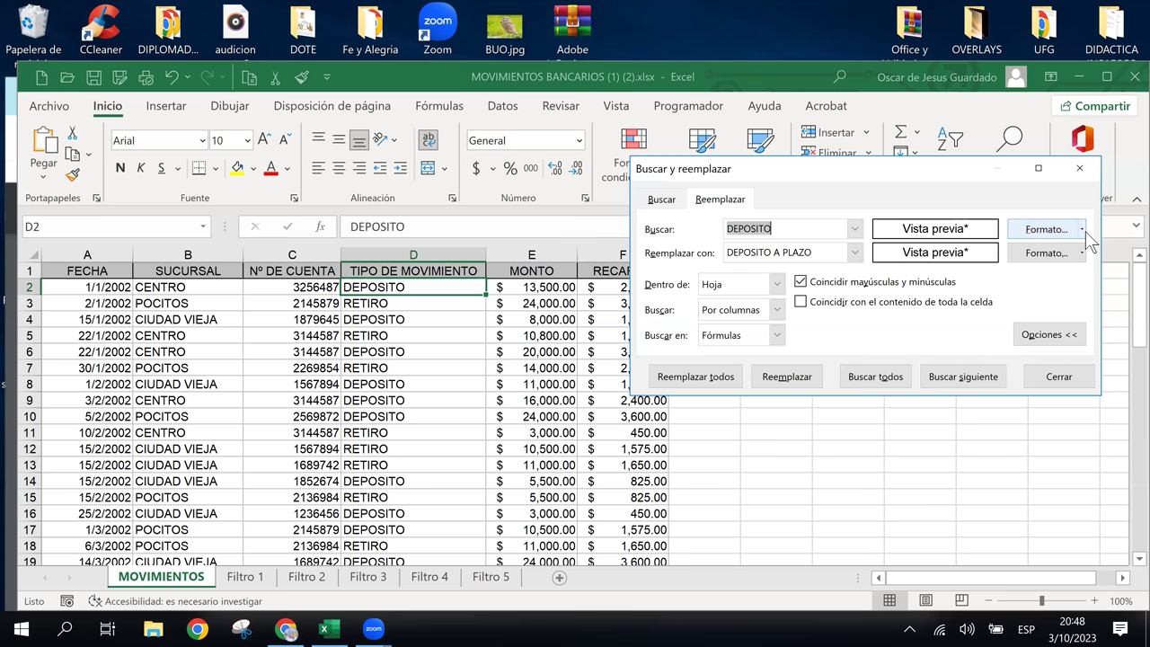
click(1082, 229)
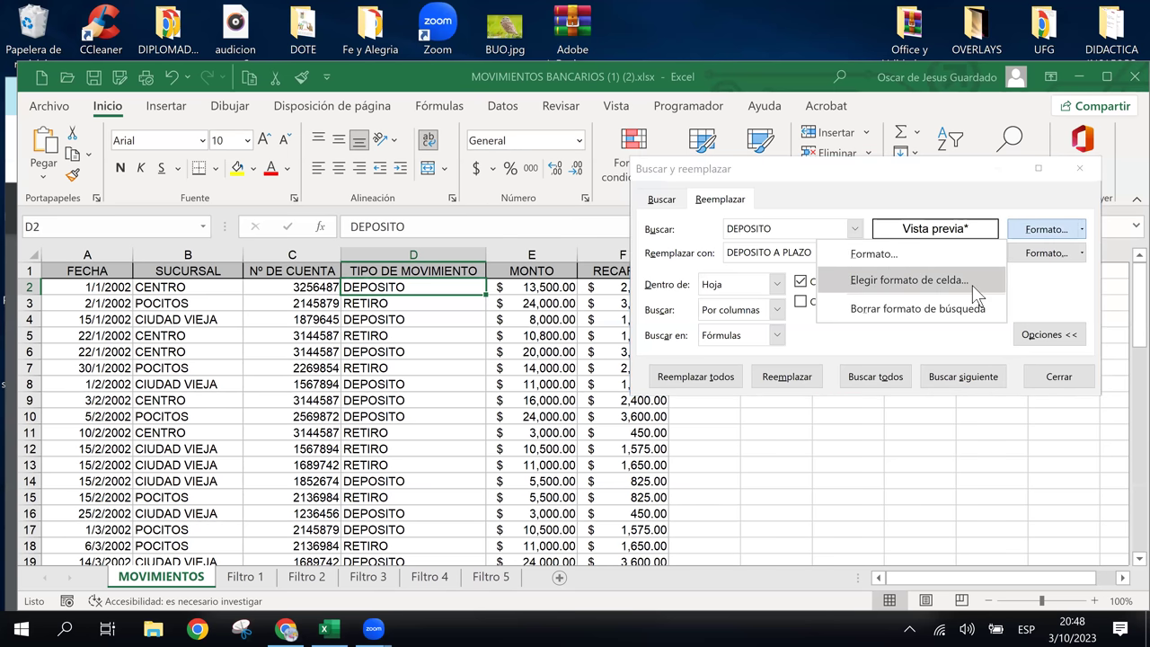
click(971, 285)
click(390, 285)
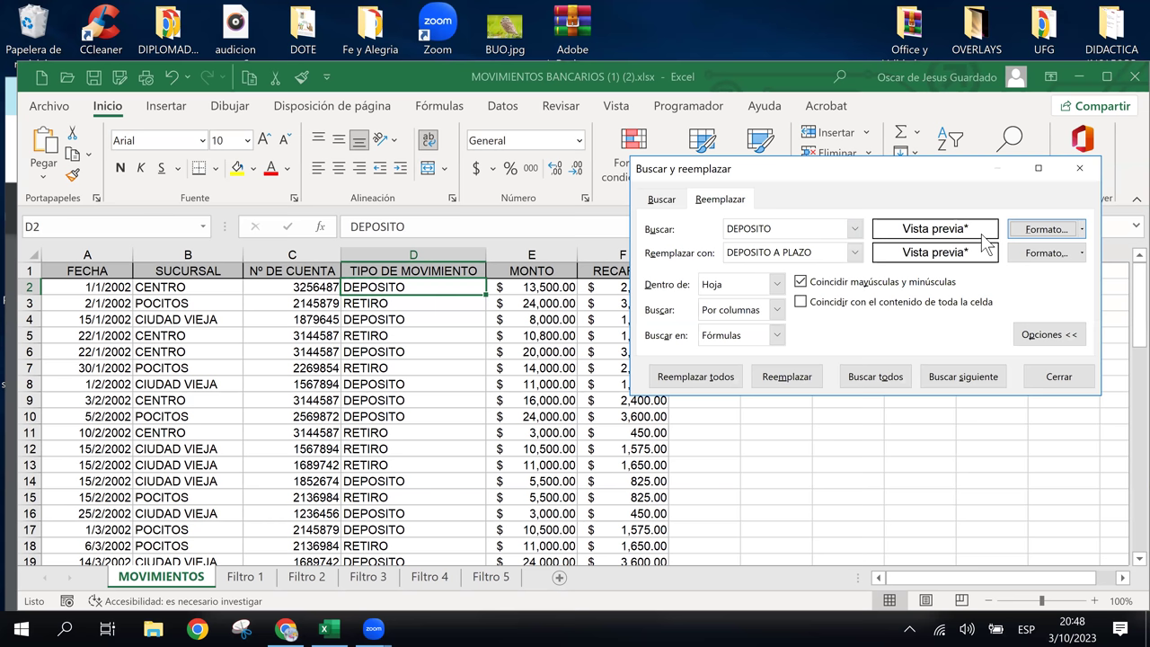
Step: Take the DEPOSITO A PLAZO replacement format from cell D2, keeping look-in at formulas
click(1082, 252)
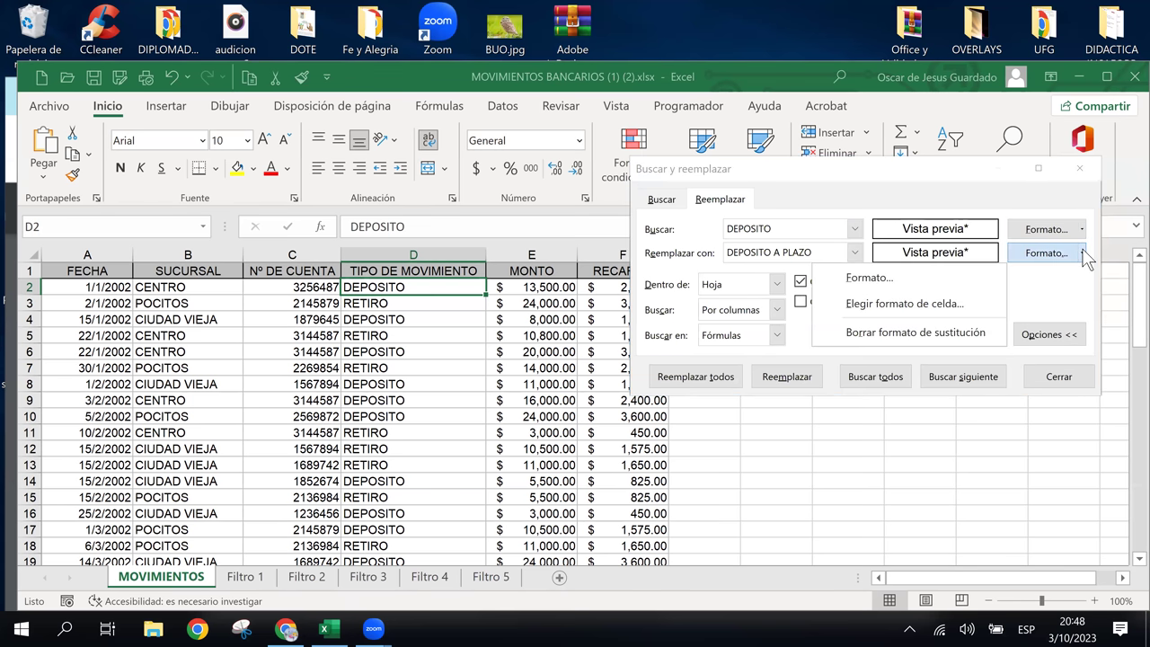
click(937, 306)
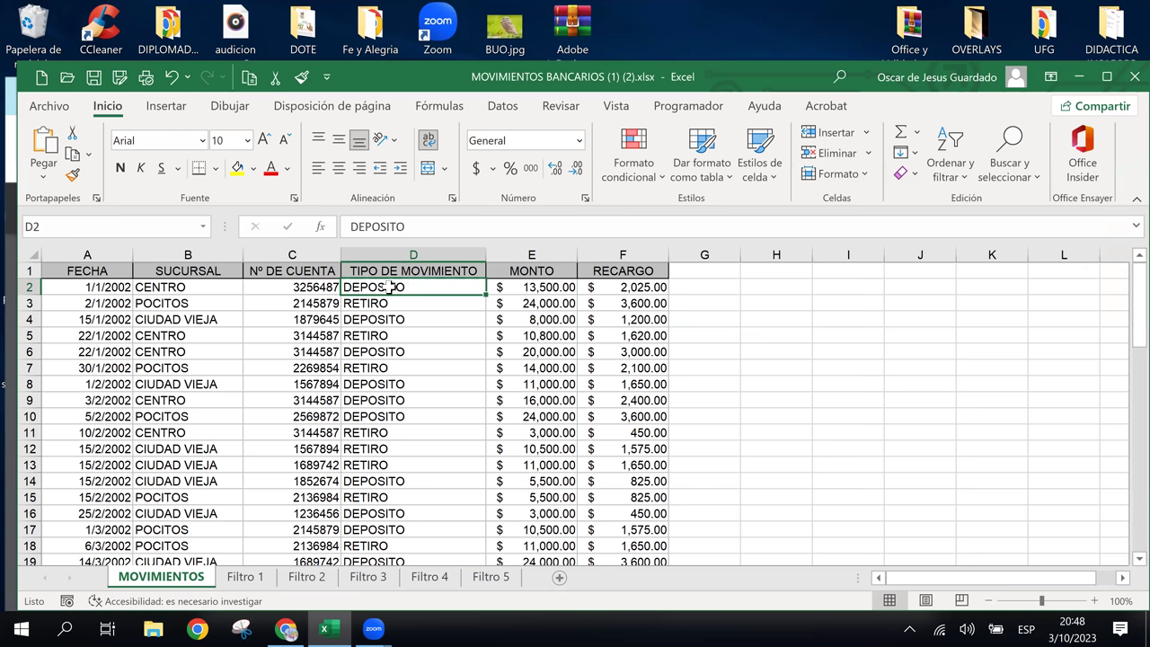
click(390, 288)
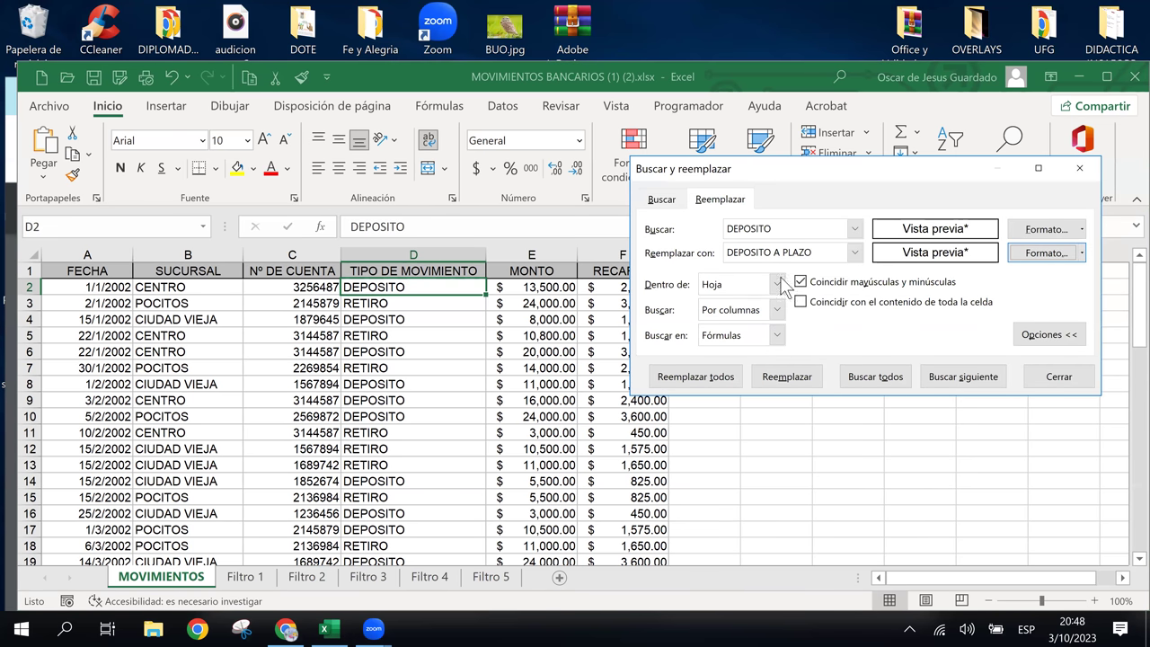
click(776, 335)
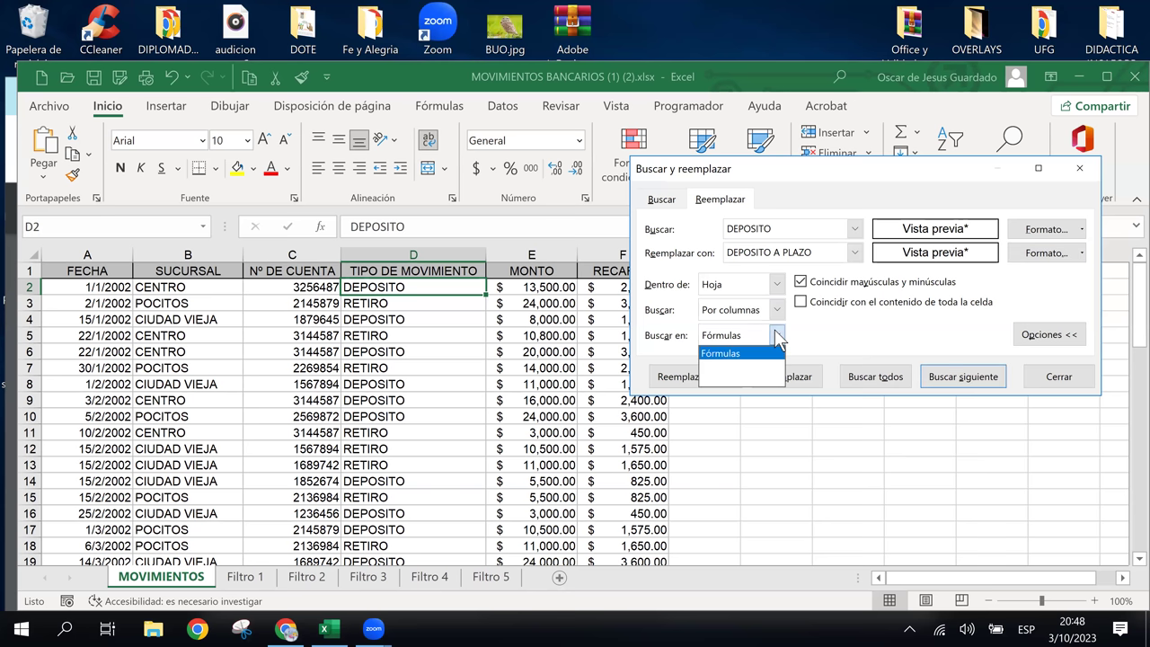
click(776, 335)
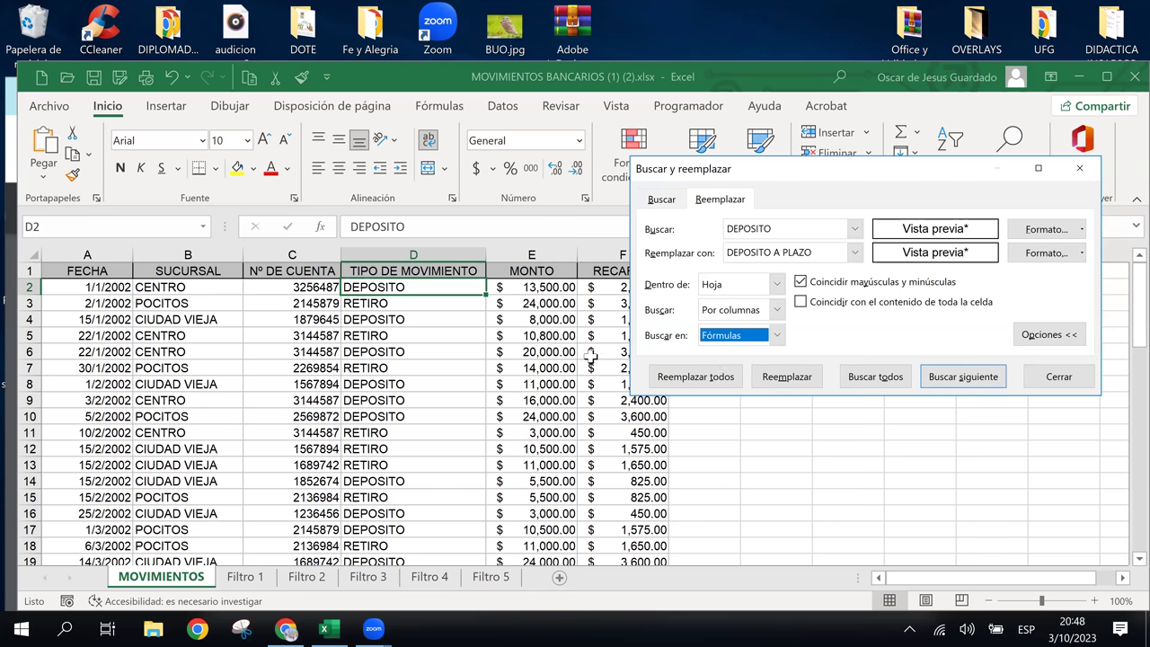
Step: Run Reemplazar todos and Reemplazar for DEPOSITO, dismissing both no-match messages
click(726, 385)
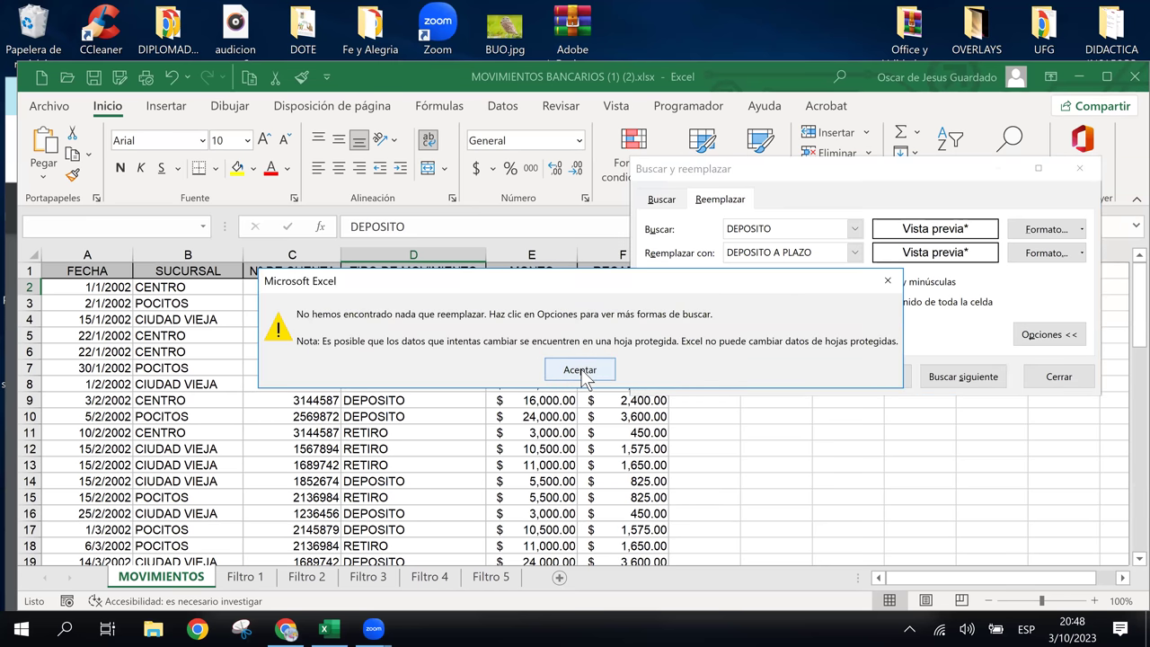
key(Return)
click(778, 377)
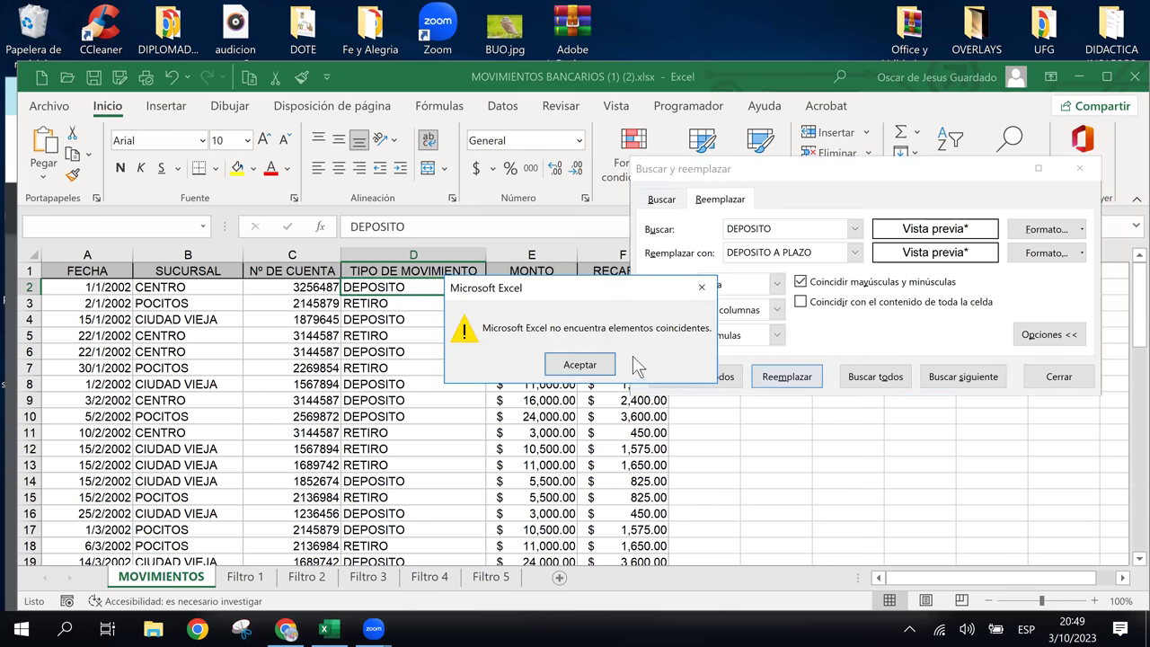
click(601, 369)
Step: Close Find and Replace and select the RETIRO cell D3
click(1058, 376)
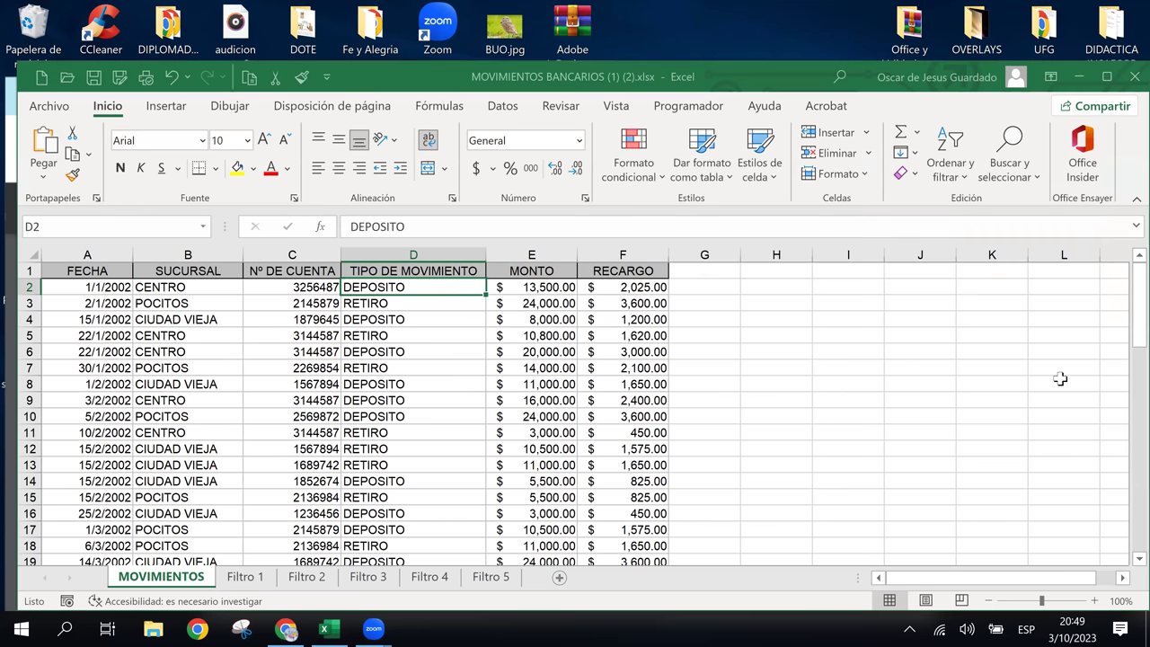
click(406, 346)
click(473, 305)
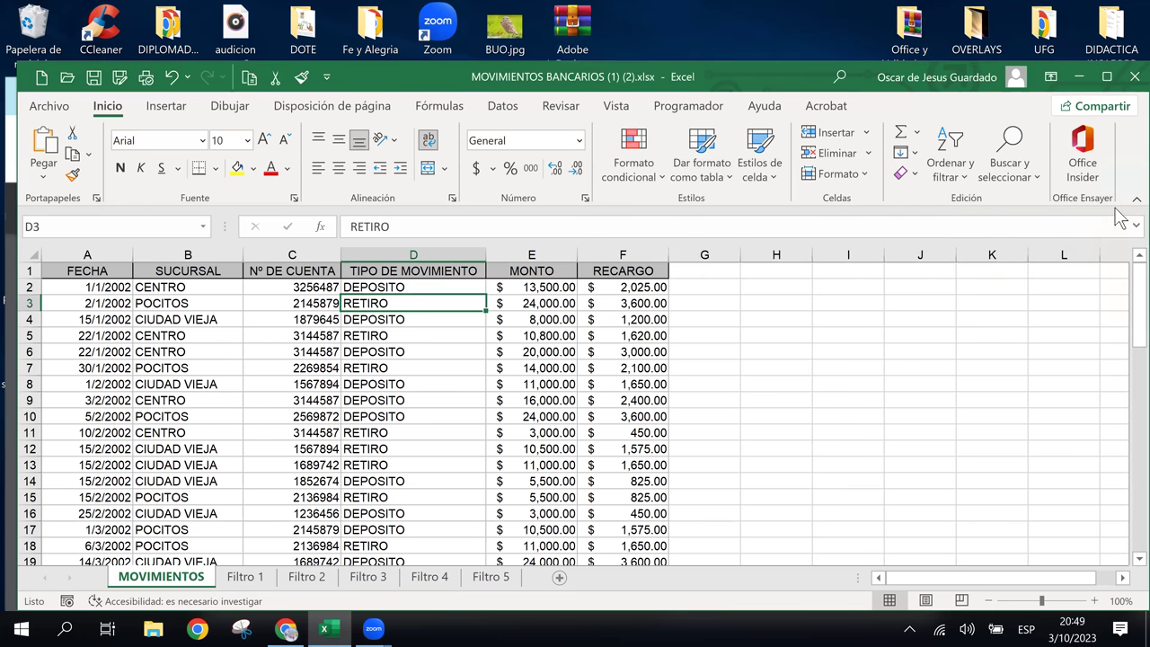
click(1008, 169)
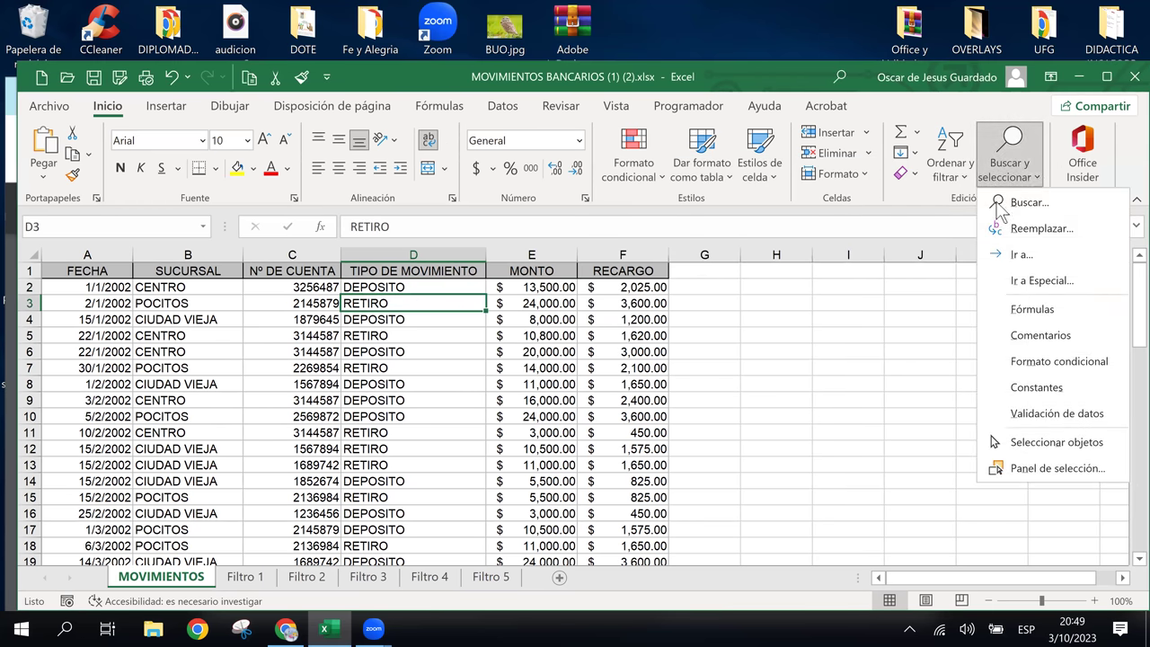
Step: In Buscar y reemplazar, clear the DEPOSITO A PLAZO replacement text
click(1029, 235)
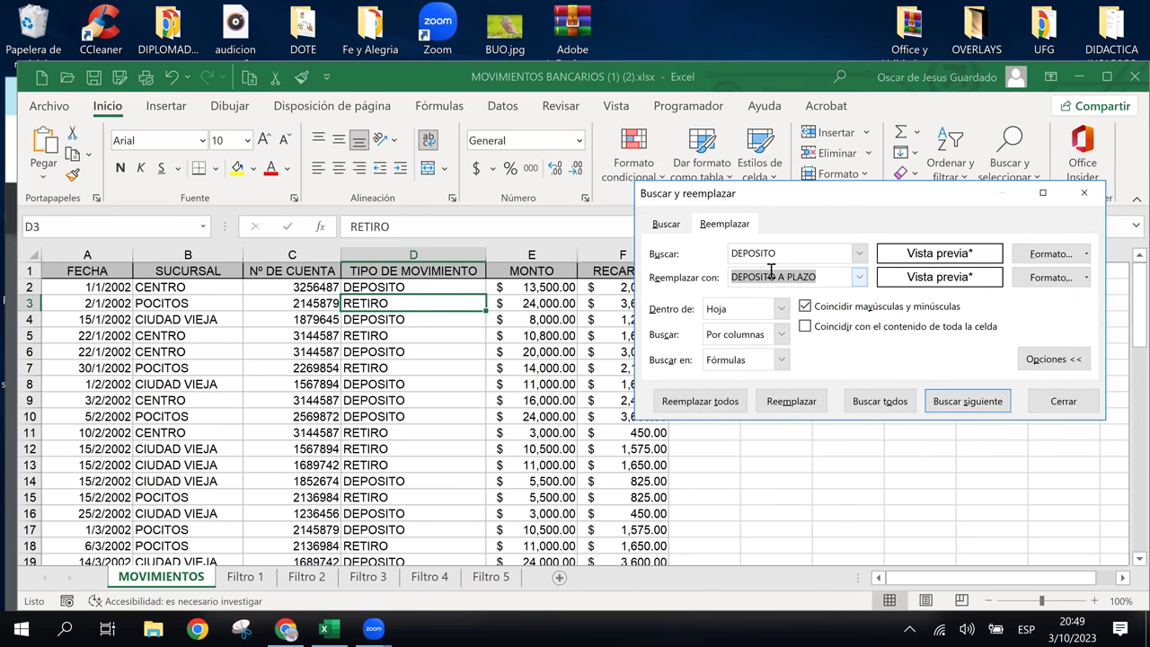
click(676, 238)
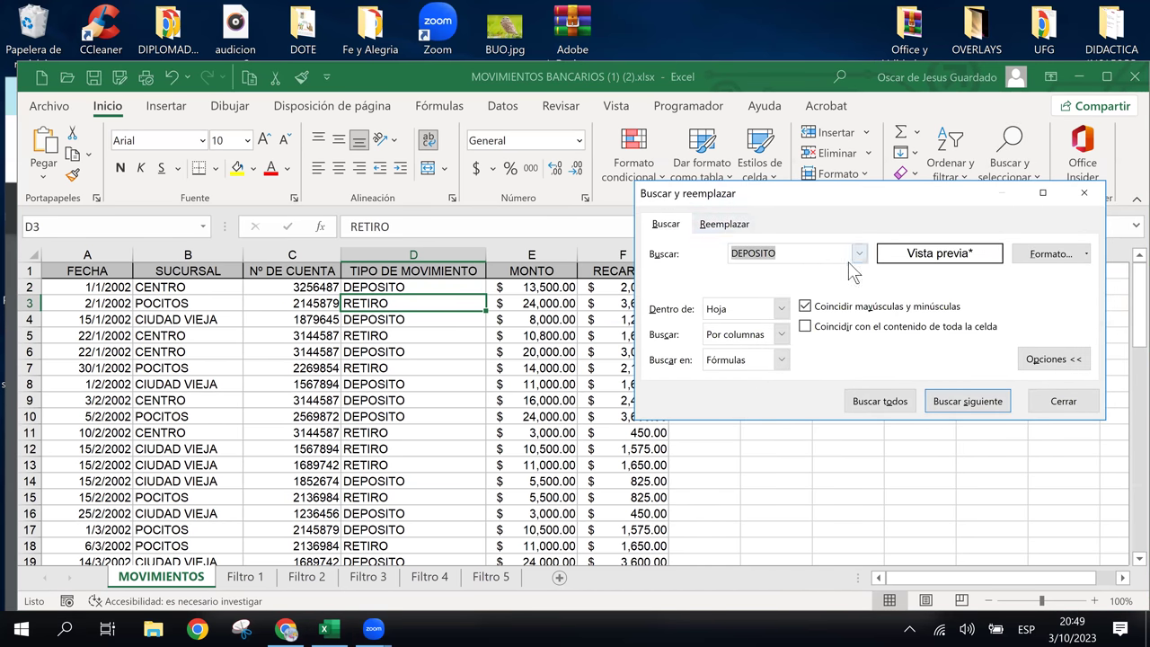
click(805, 252)
click(724, 224)
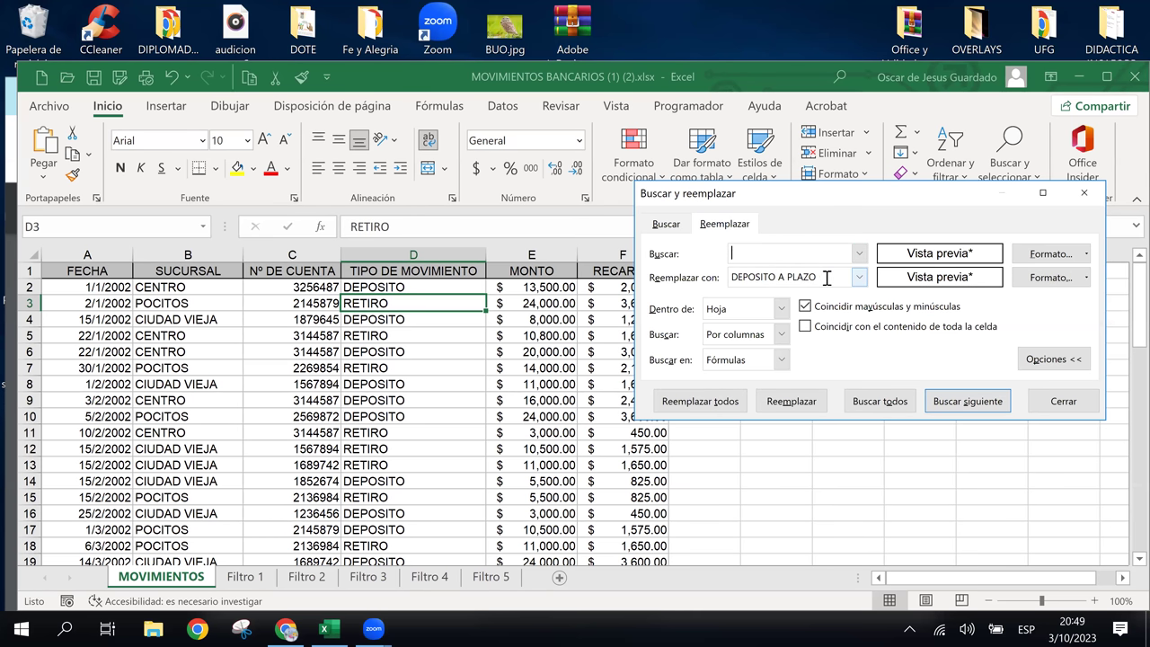
drag(826, 276, 727, 277)
key(BackSpace)
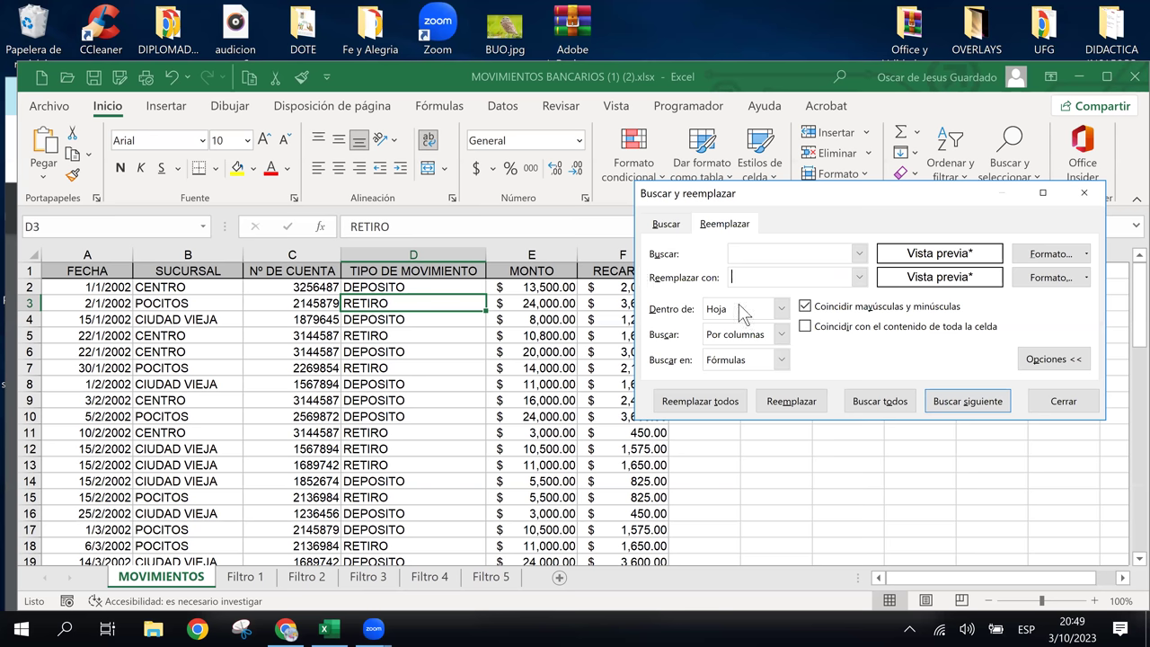
Step: Set the search scope Dentro de to Hoja after briefly trying Libro
click(780, 359)
click(970, 388)
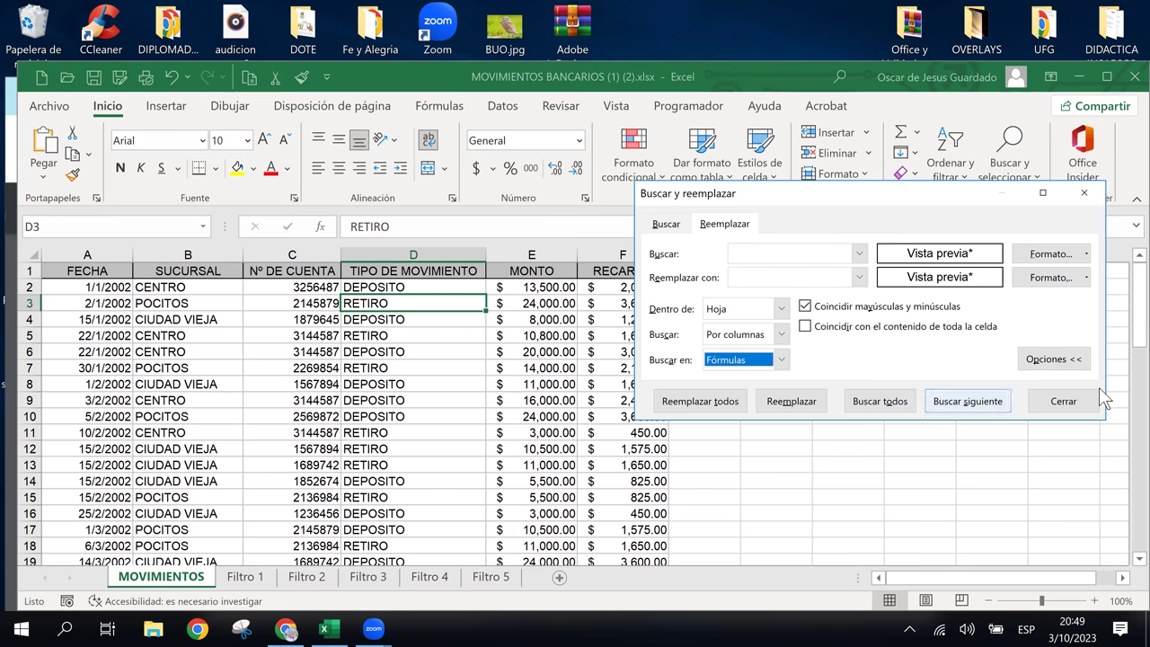
click(783, 356)
click(783, 357)
click(783, 357)
click(782, 357)
key(shift+Tab)
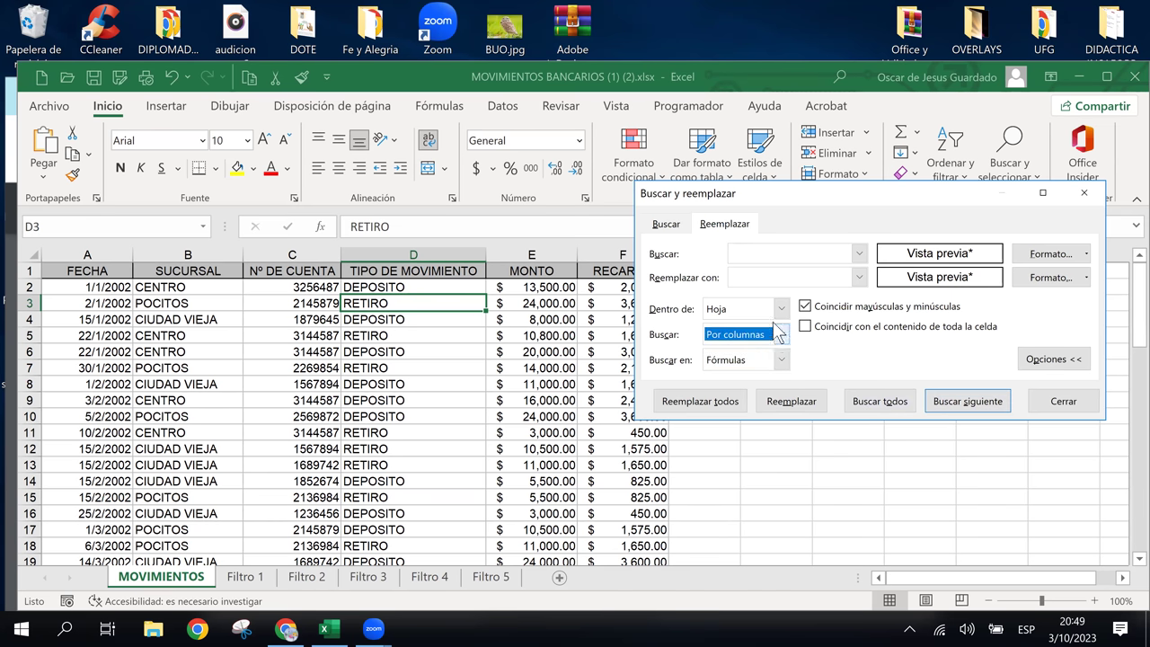
click(781, 308)
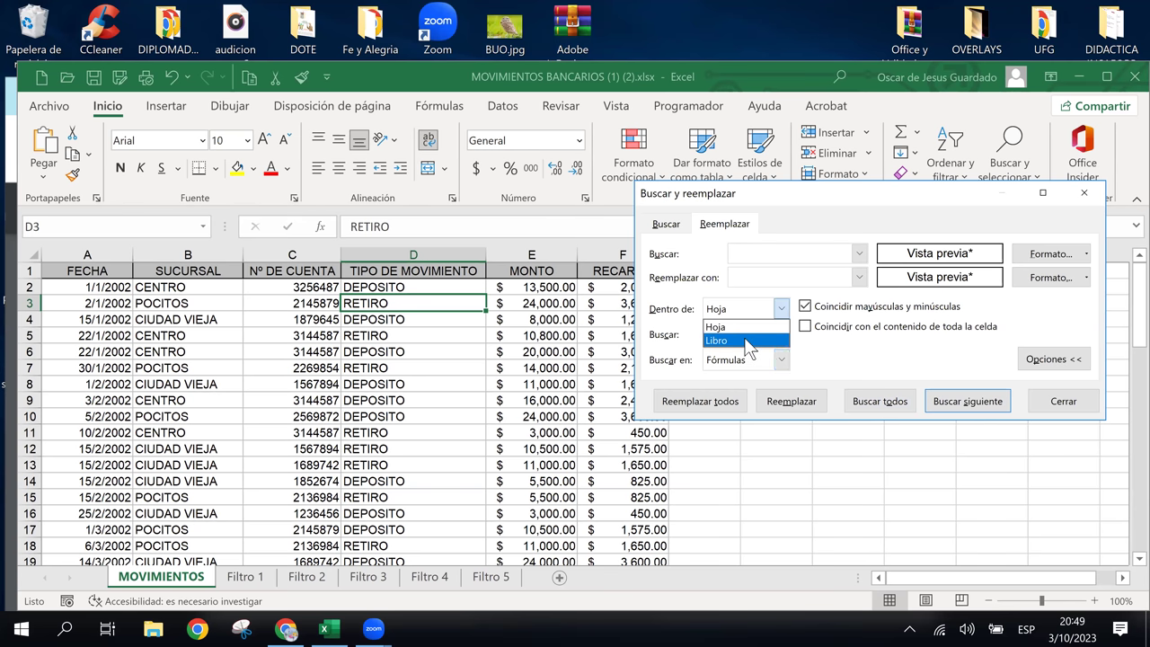
click(747, 340)
click(782, 360)
click(782, 334)
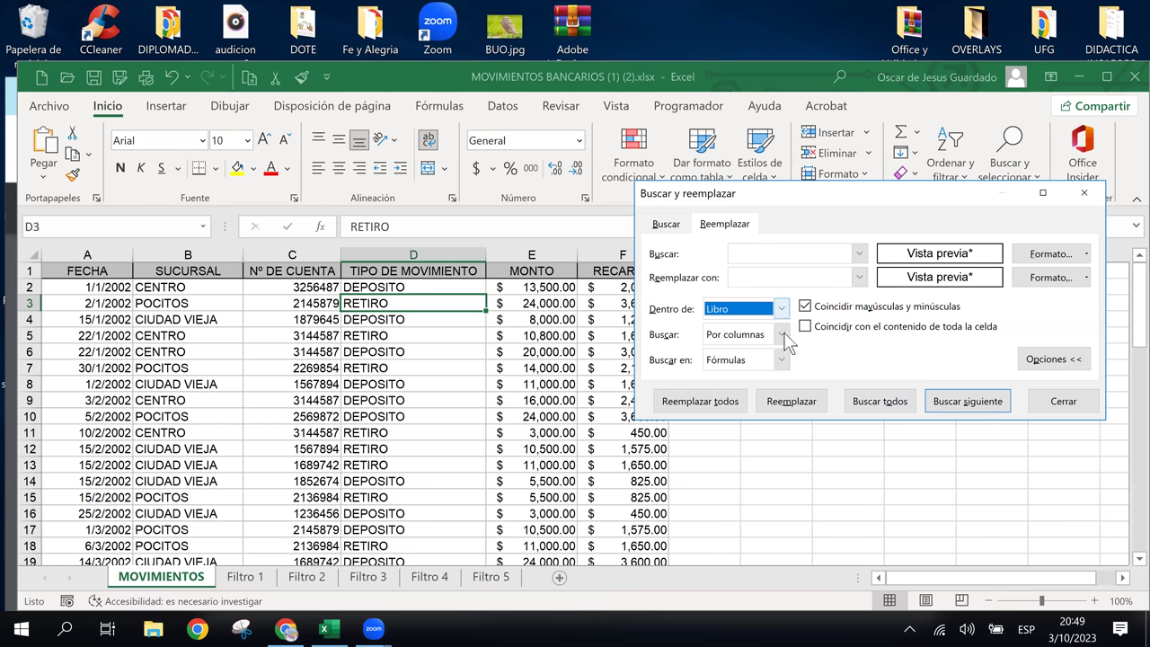
click(781, 308)
click(759, 327)
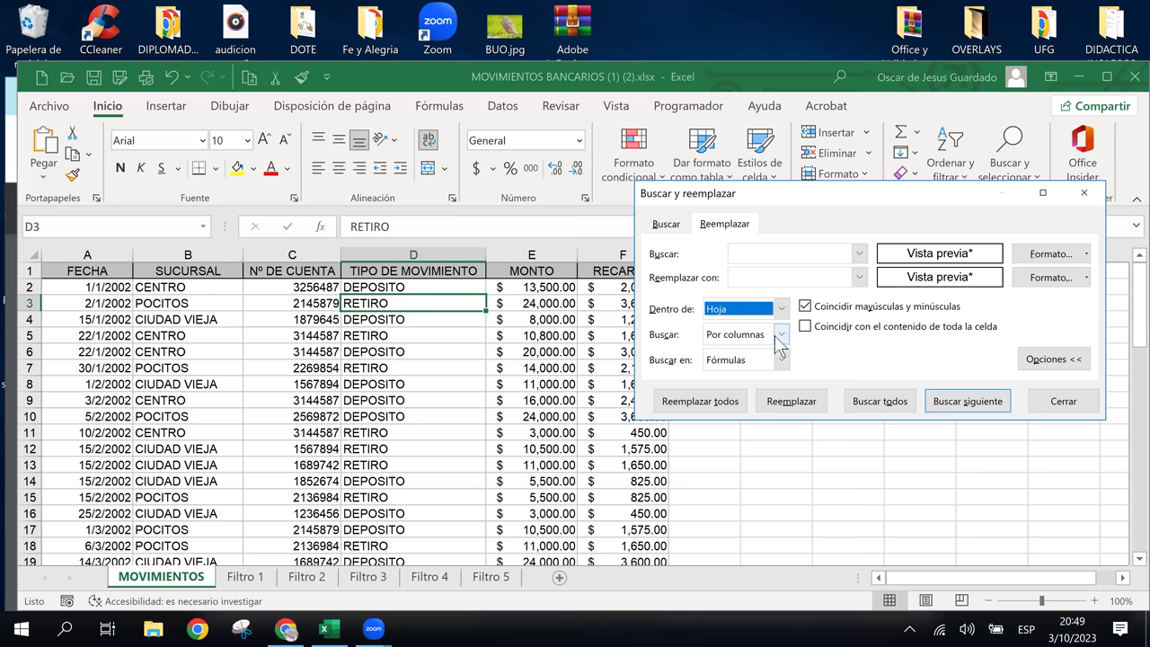
Step: Keep searching Por columnas in Fórmulas, close the dialog, and select cell F6
click(782, 334)
click(782, 334)
click(780, 357)
click(781, 354)
click(782, 358)
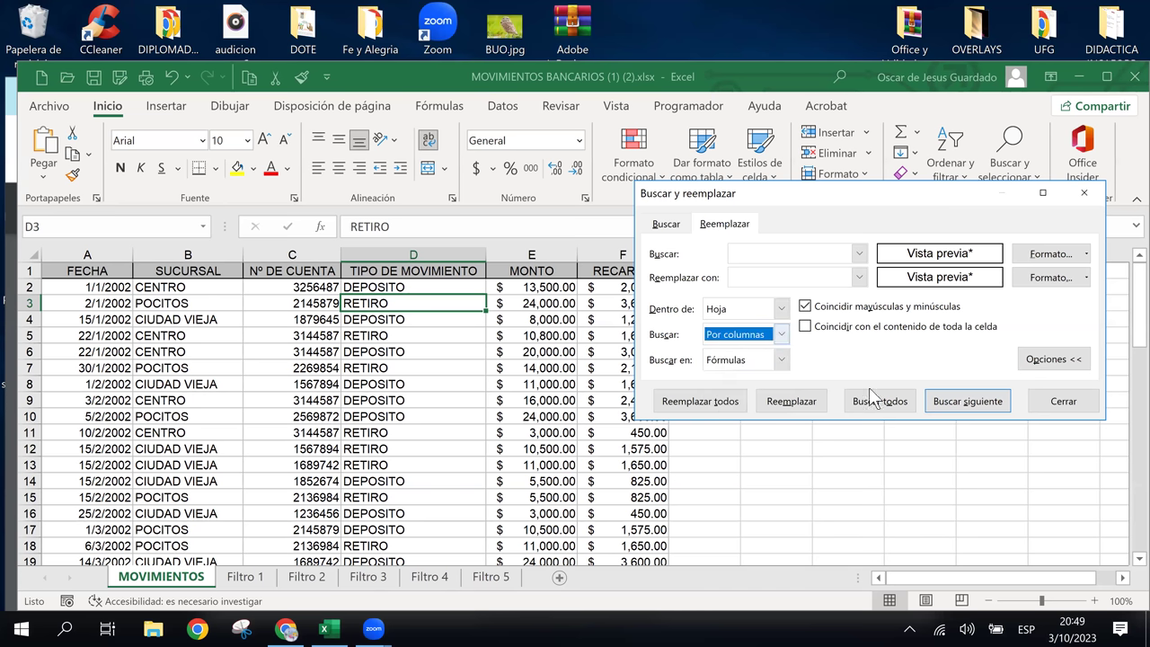
click(1062, 401)
click(641, 353)
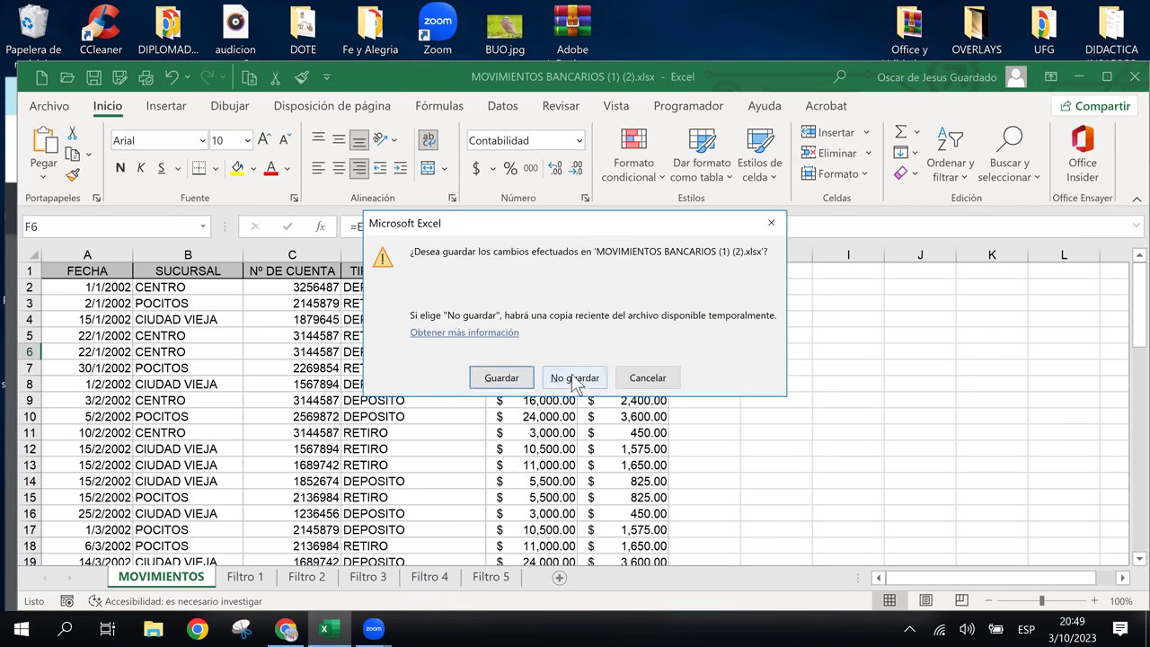
Step: Quit with No guardar, then relaunch Excel by searching EXCEL in Windows
click(573, 375)
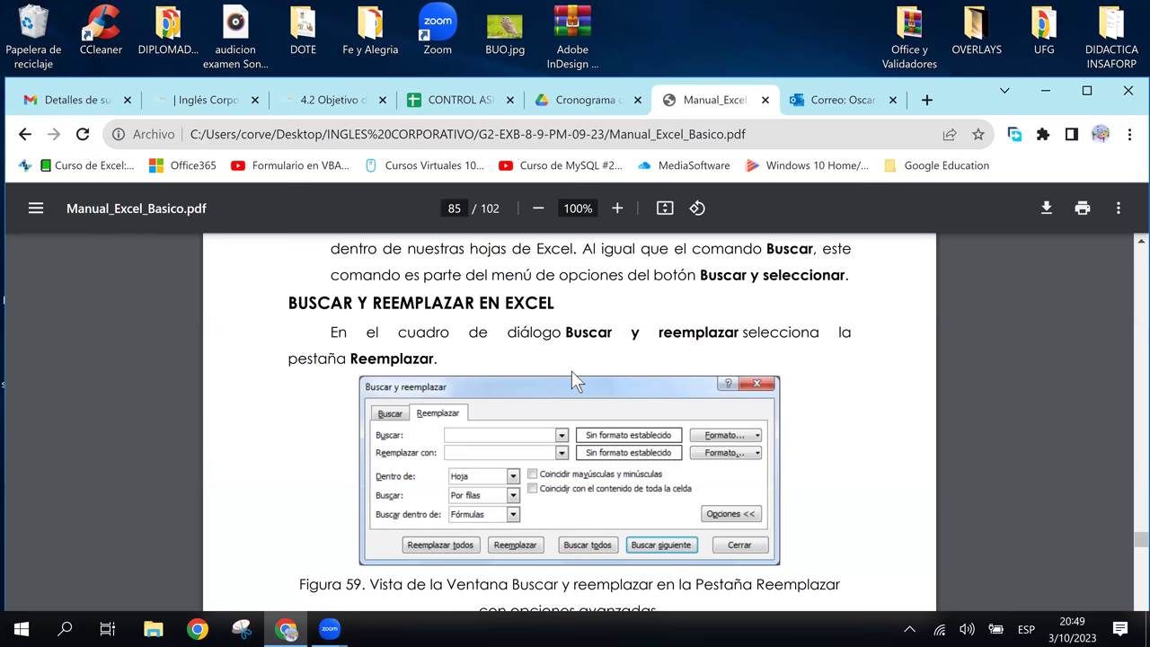
click(66, 626)
text(EXCEL)
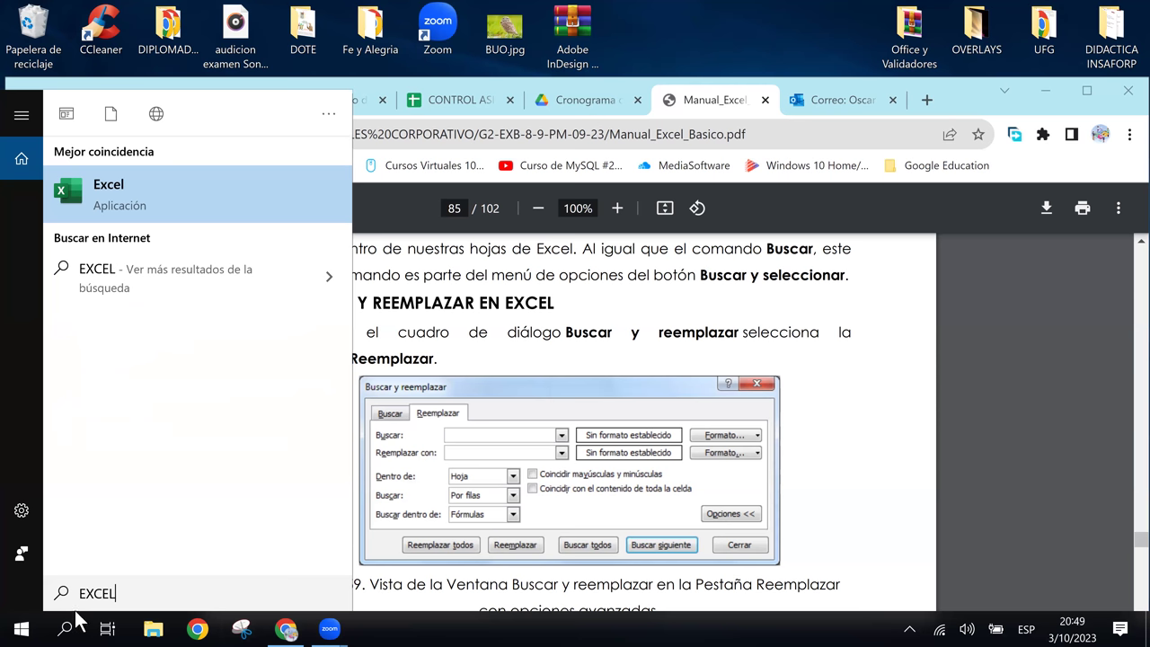
key(Return)
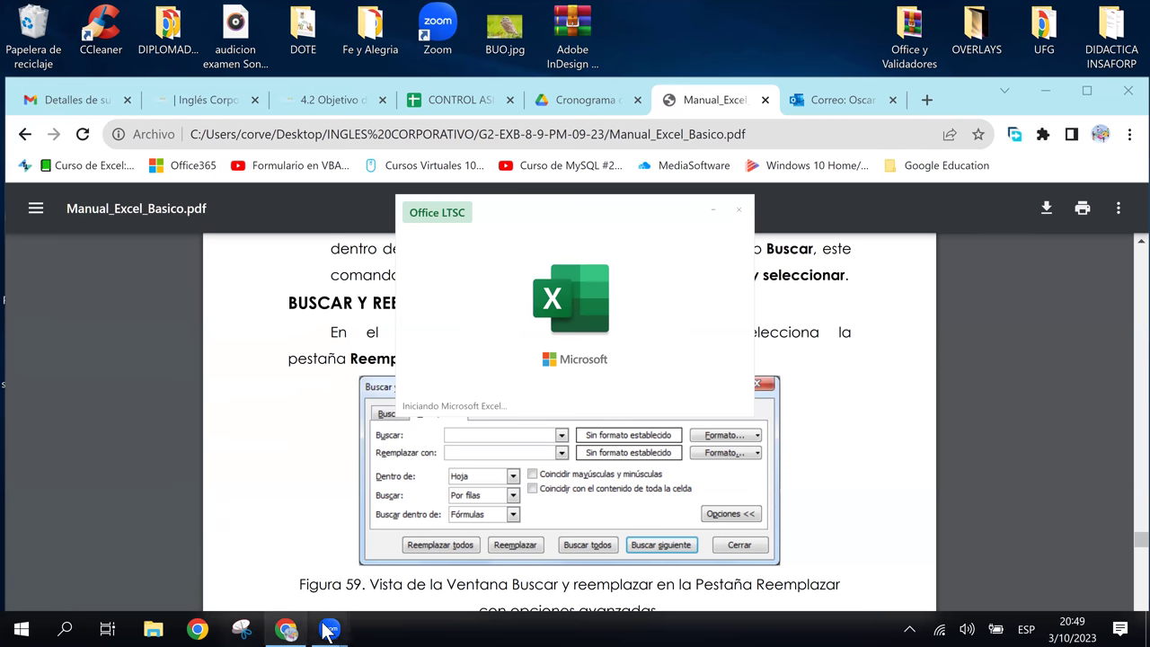
mouse_move(325, 626)
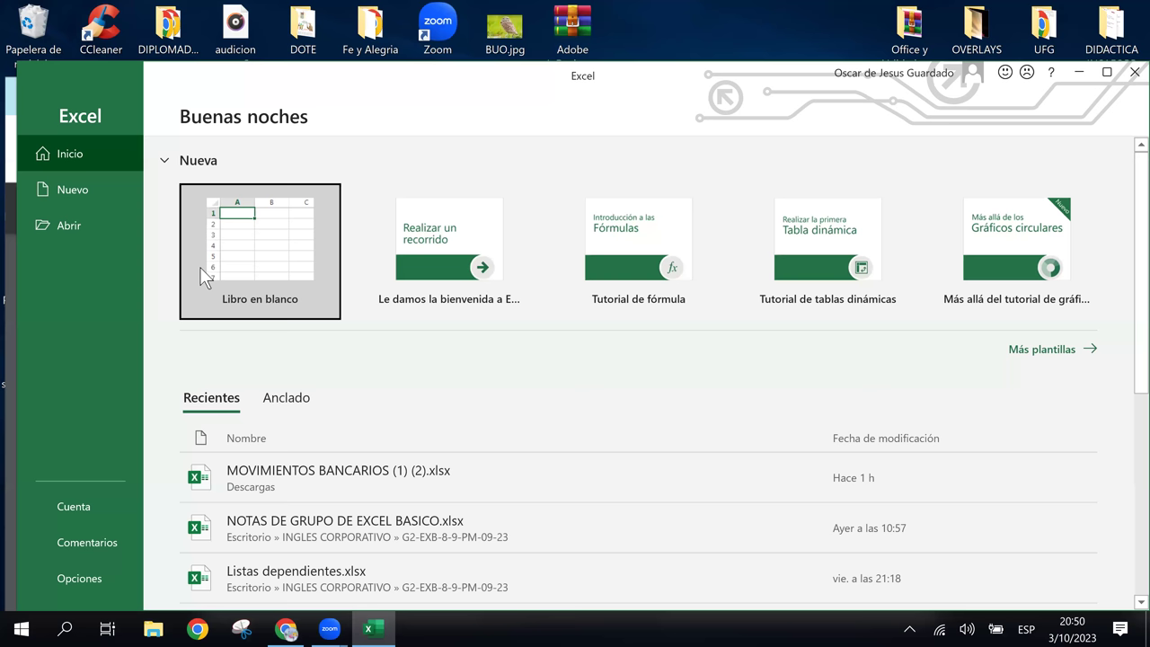
Step: Reopen MOVIMIENTOS BANCARIOS (1) (2).xlsx from recents, go to the MOVIMIENTOS sheet, and select D2
click(337, 482)
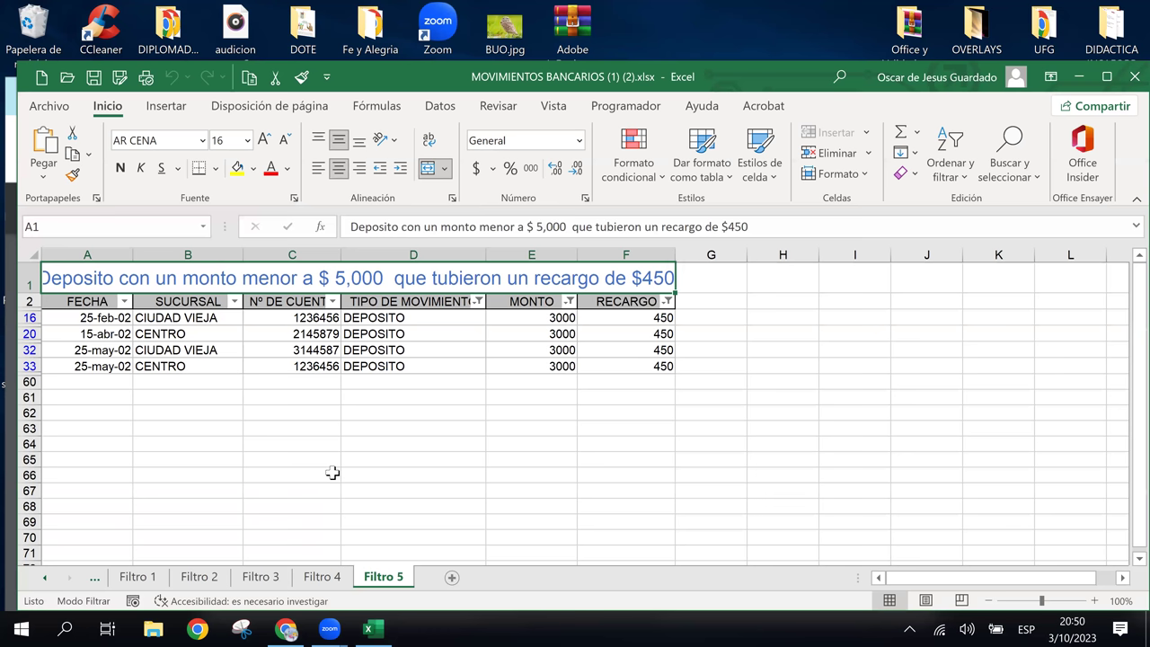
click(50, 576)
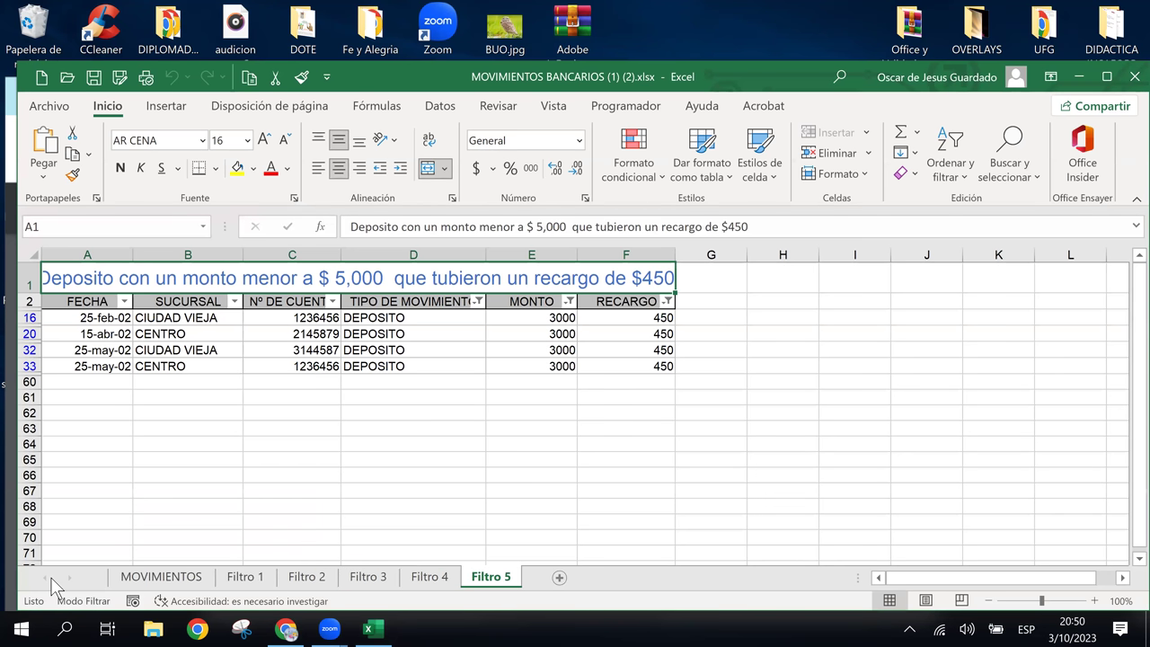
click(125, 577)
click(256, 415)
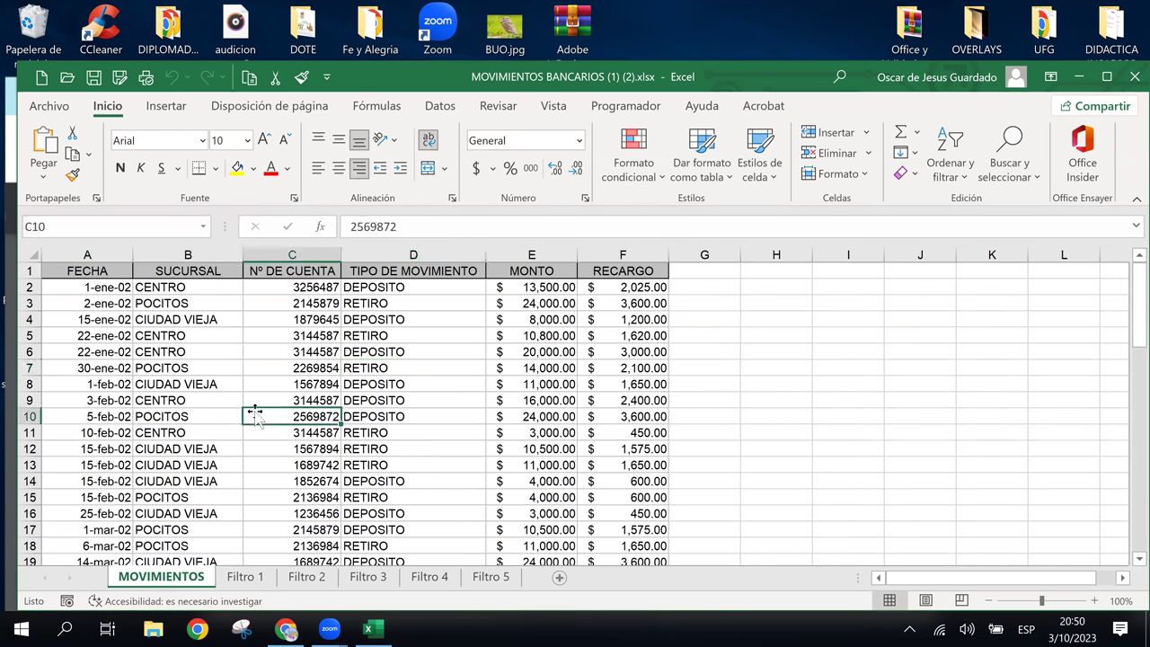
click(358, 303)
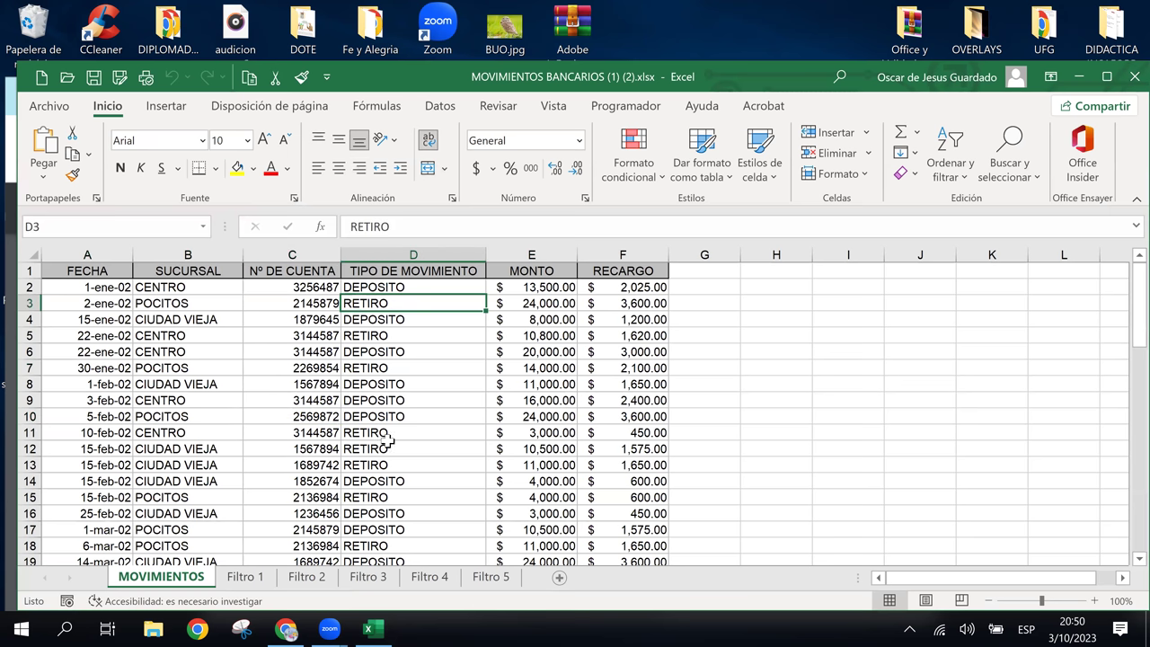
click(405, 288)
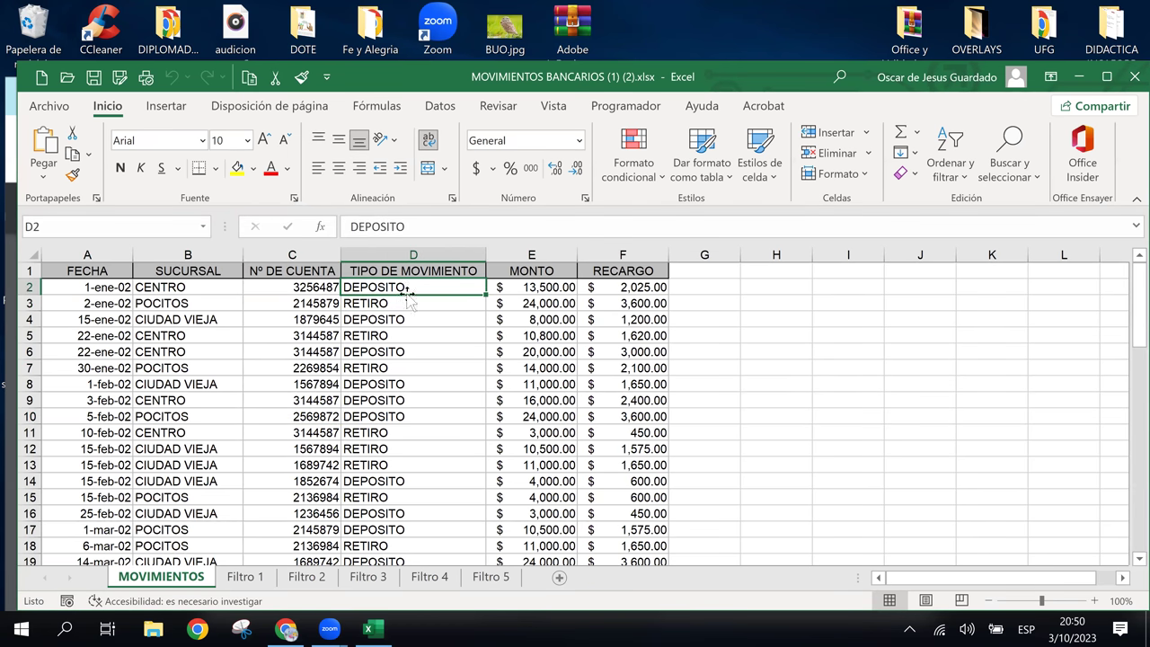
click(1015, 180)
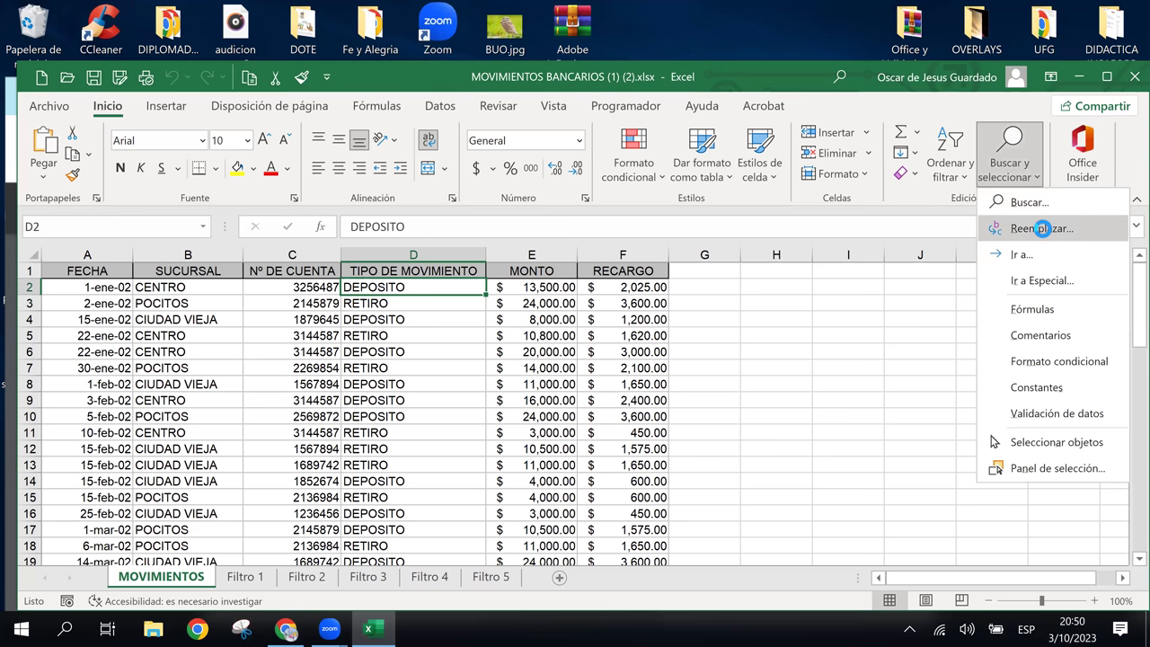
Step: Open Reemplazar with full options, keep Buscar en as Fórmulas, and choose Elegir formato de celda
click(1042, 228)
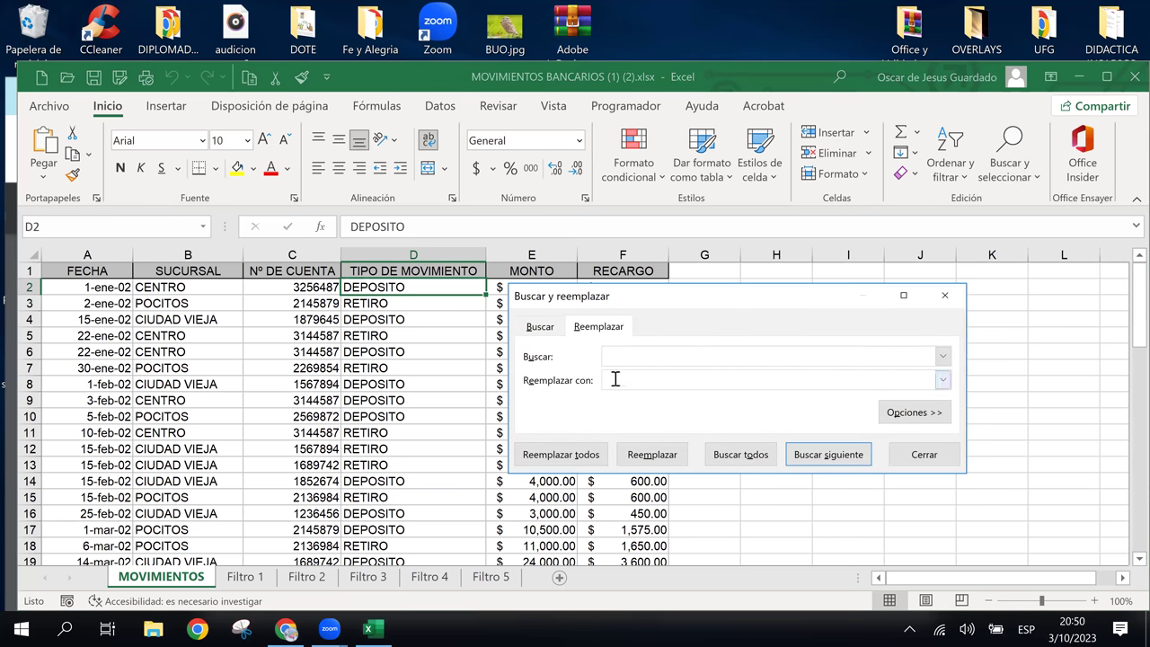
click(905, 413)
click(656, 461)
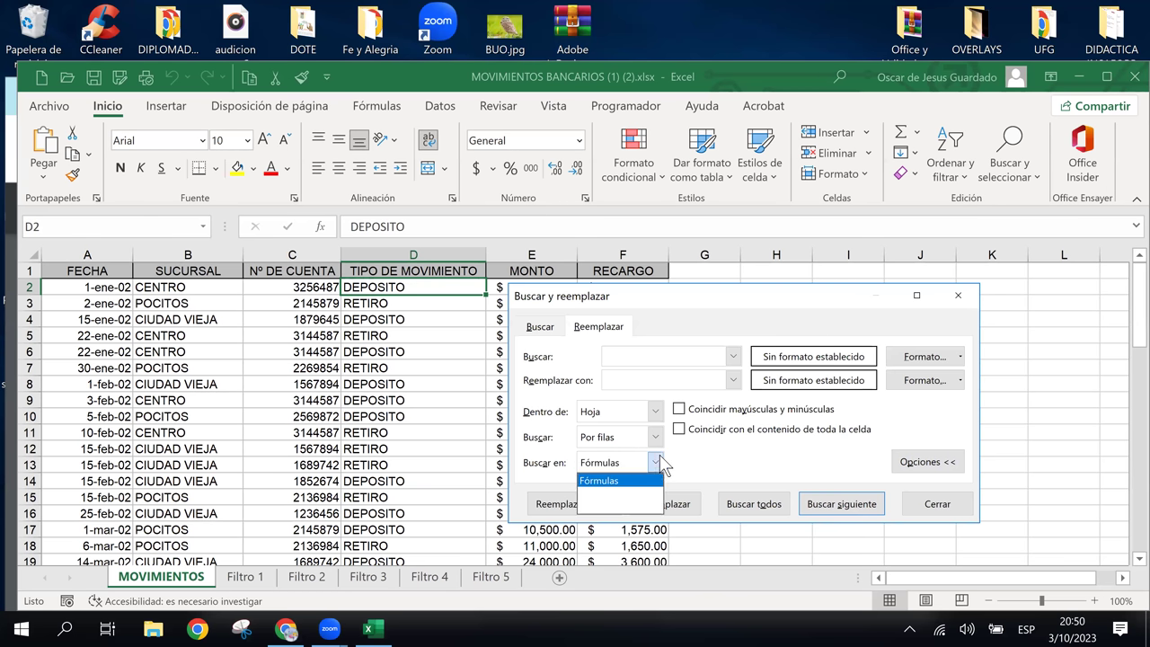
click(682, 282)
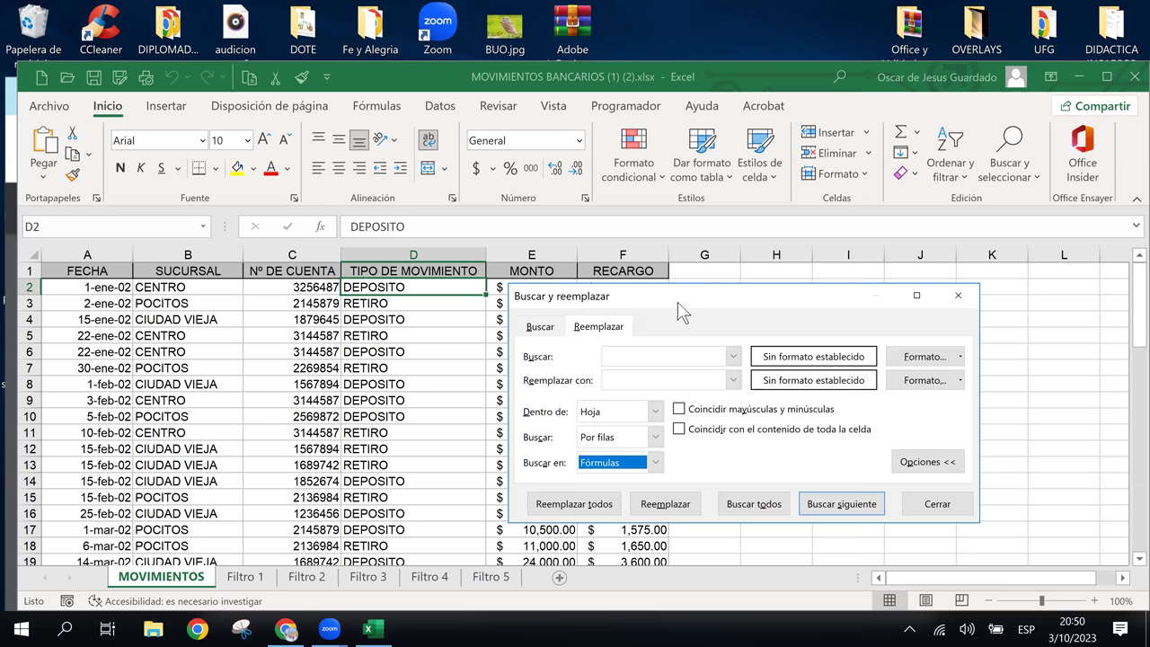
drag(685, 291, 773, 288)
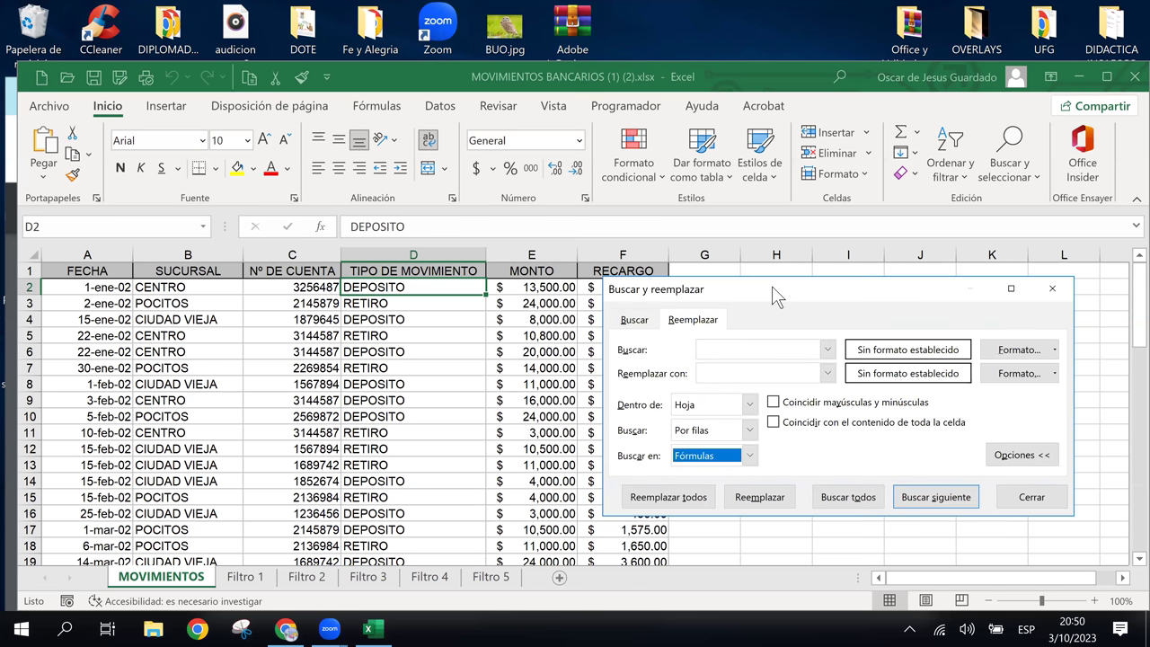
drag(772, 285, 802, 286)
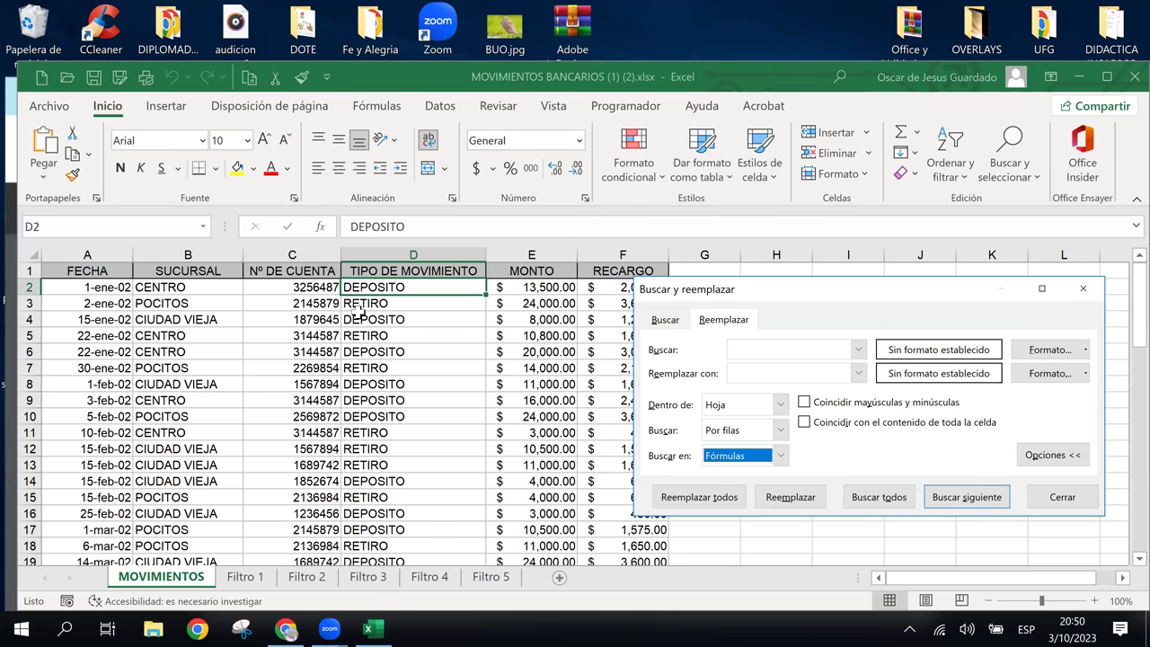
click(1085, 351)
click(1088, 352)
click(1088, 352)
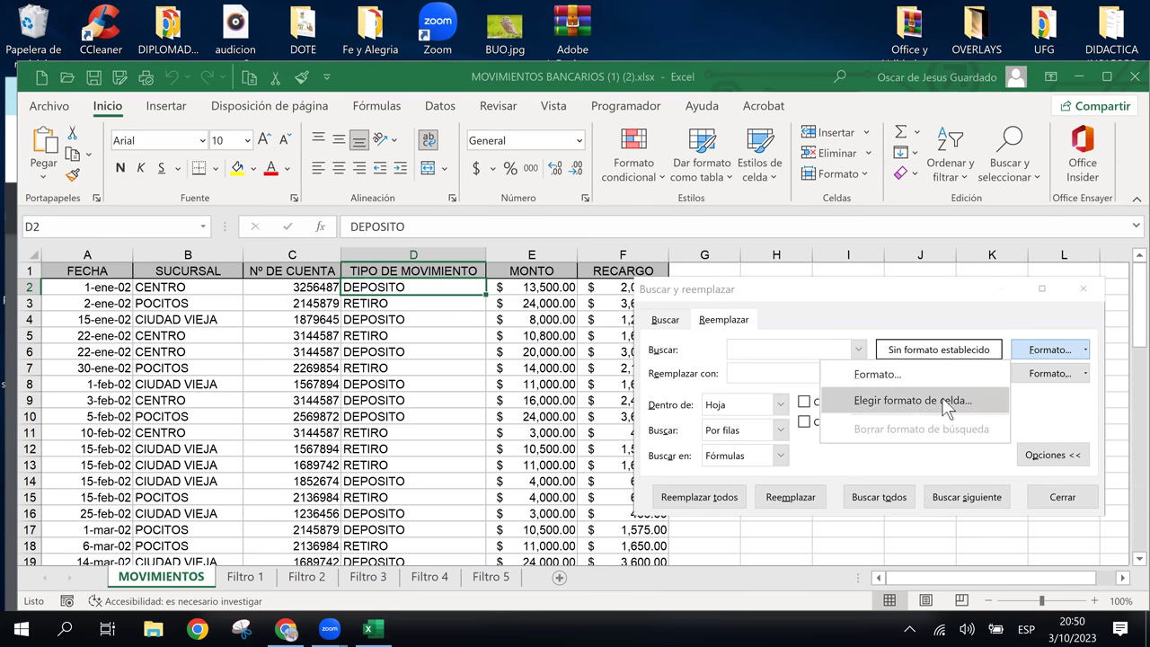
click(943, 403)
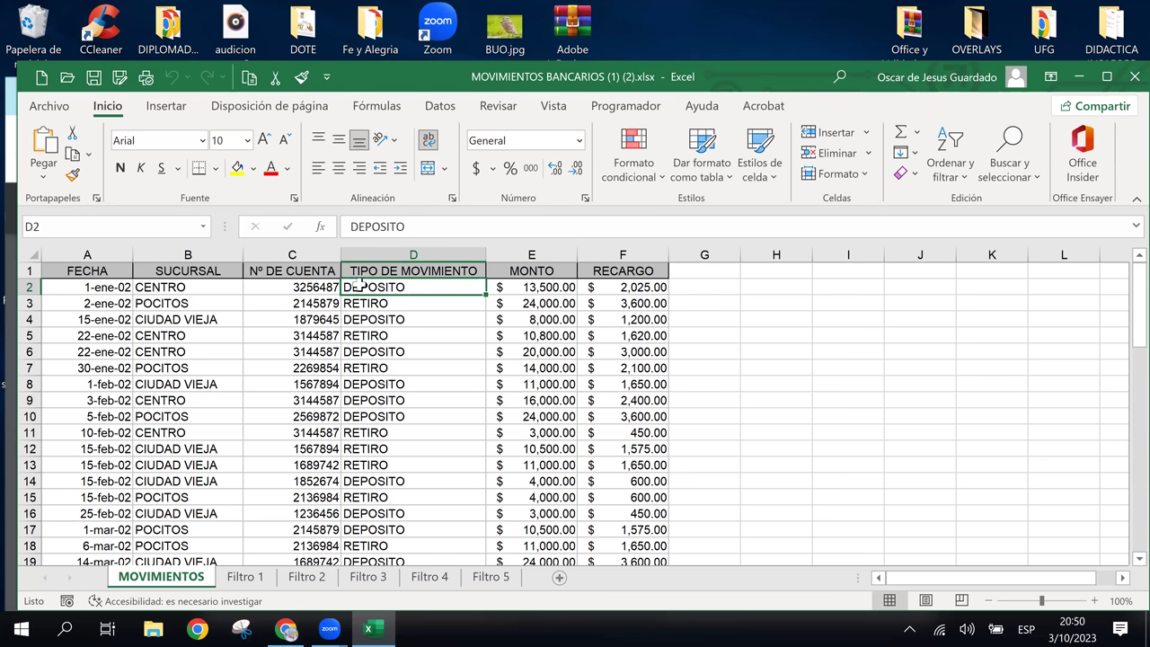
Step: Take the search format from cell D2 and accept it in Buscar formato
click(358, 286)
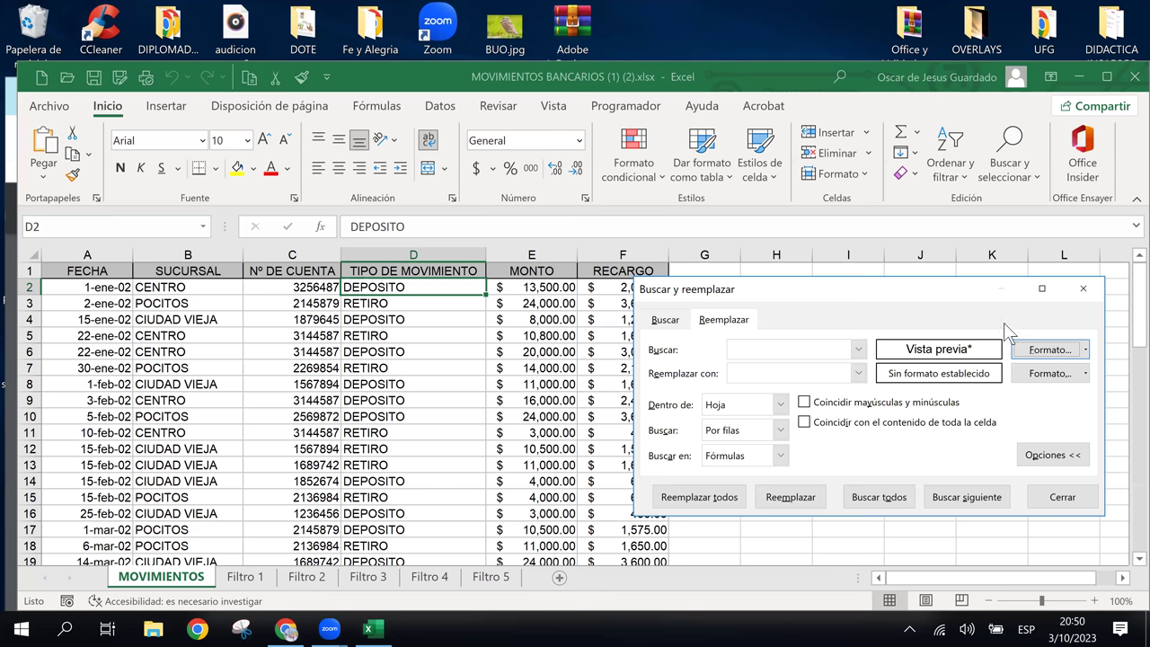
click(1086, 346)
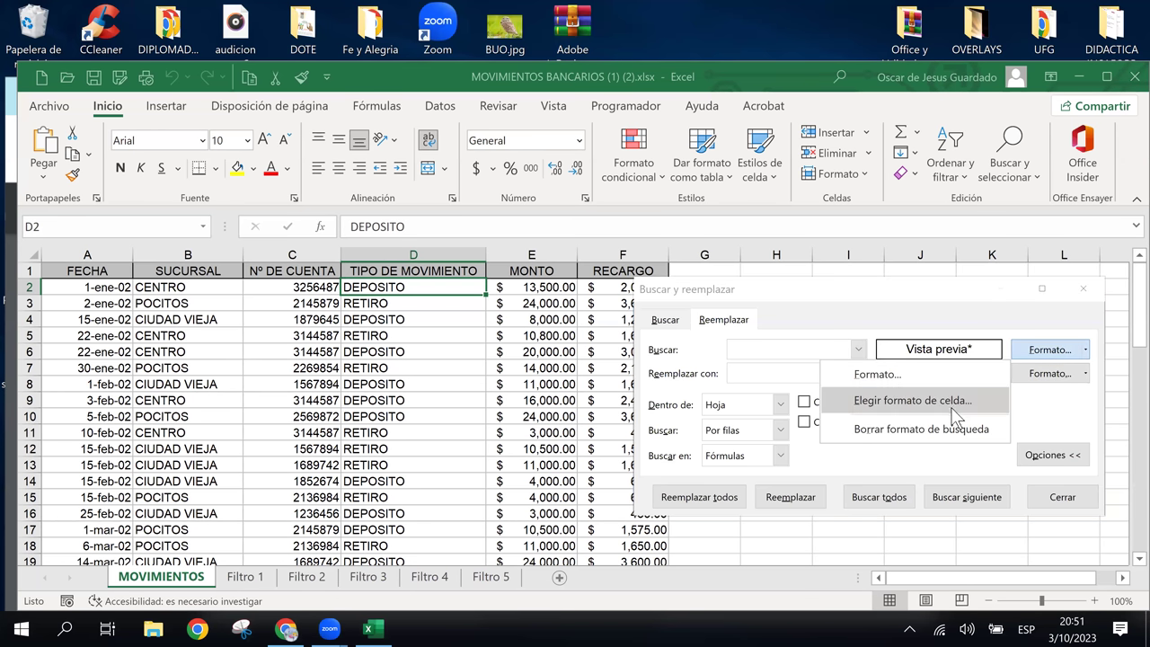
click(885, 374)
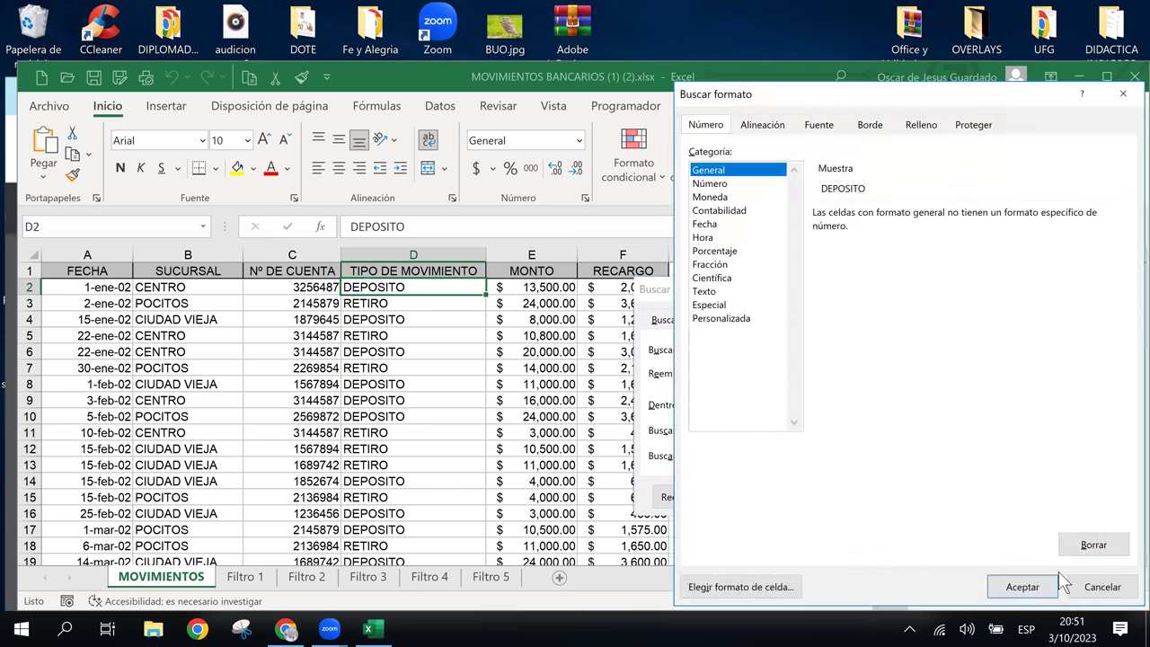
click(1024, 587)
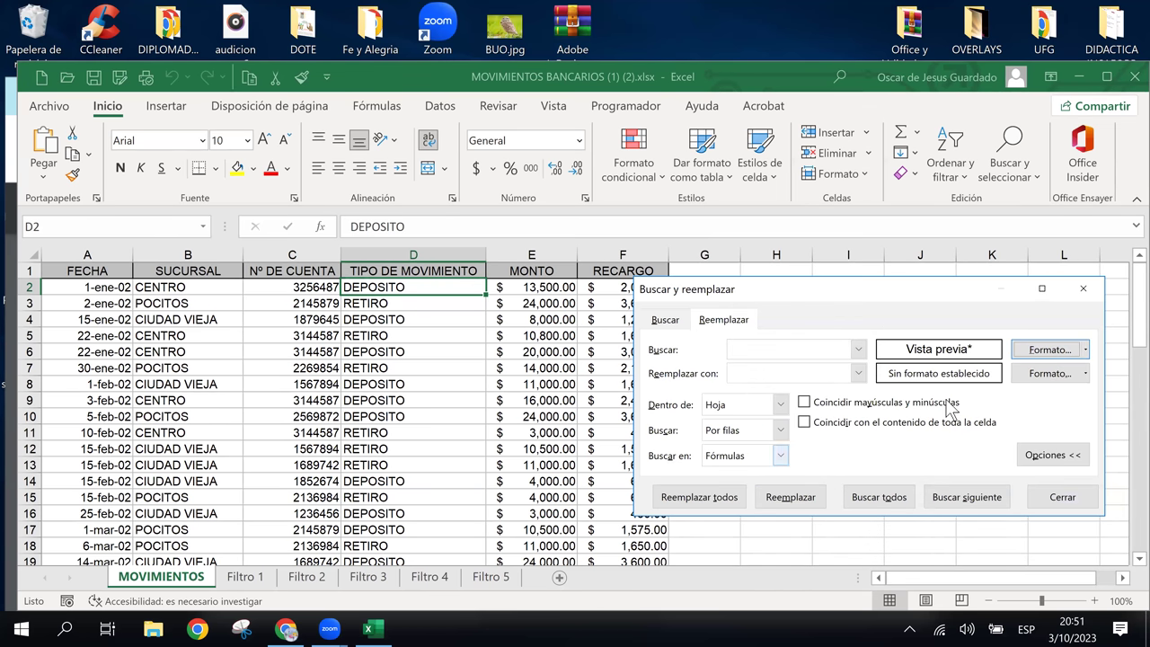
Step: Set the replacement format to the General number category
click(1085, 374)
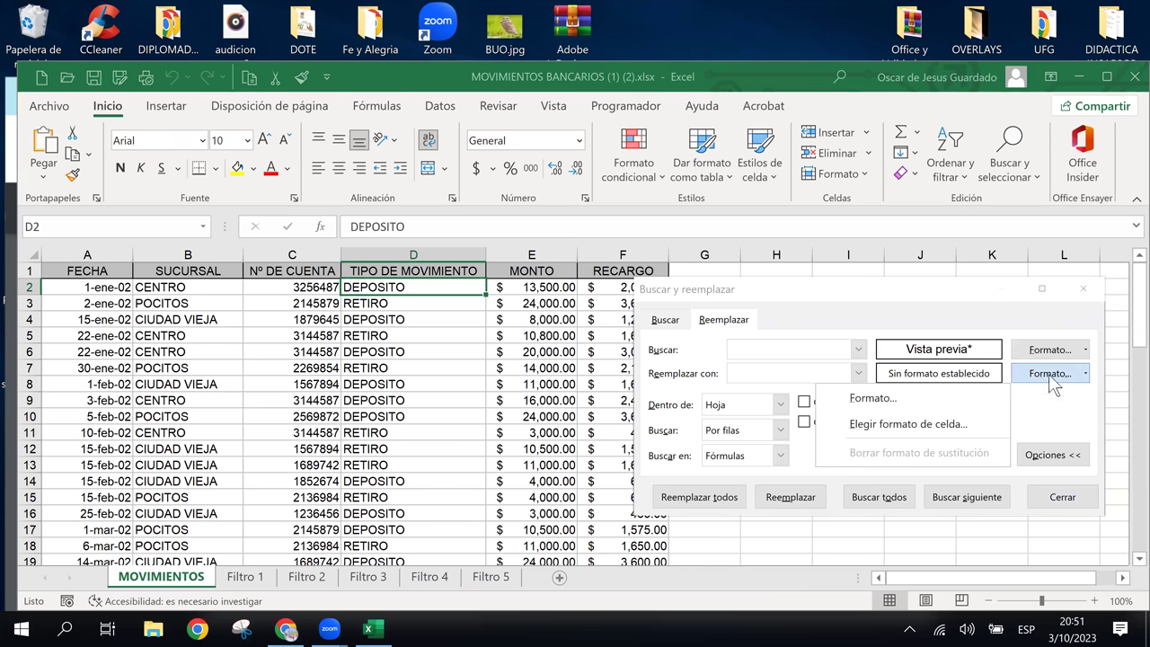
click(1086, 373)
click(1086, 373)
click(911, 398)
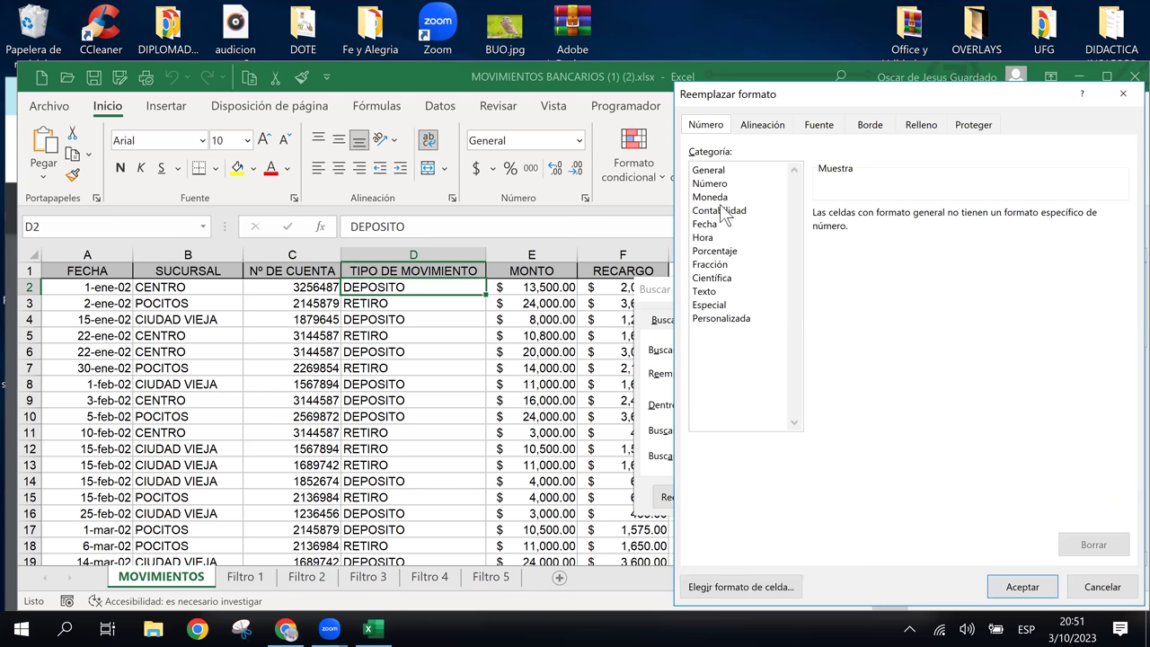
click(716, 167)
click(729, 172)
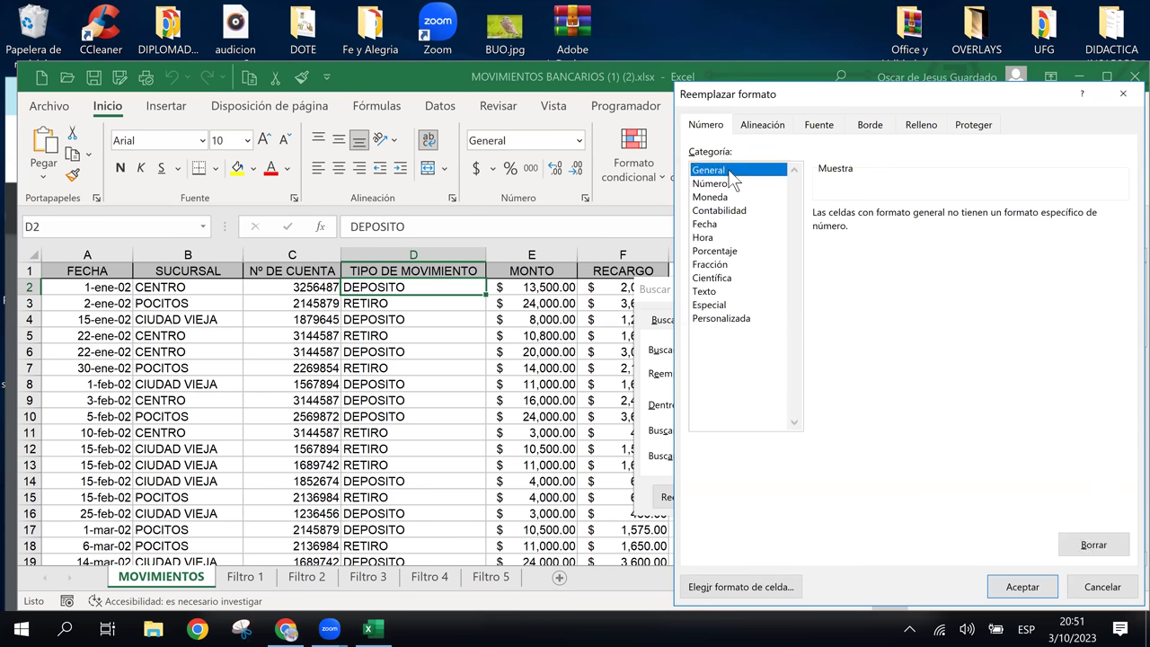
click(1019, 579)
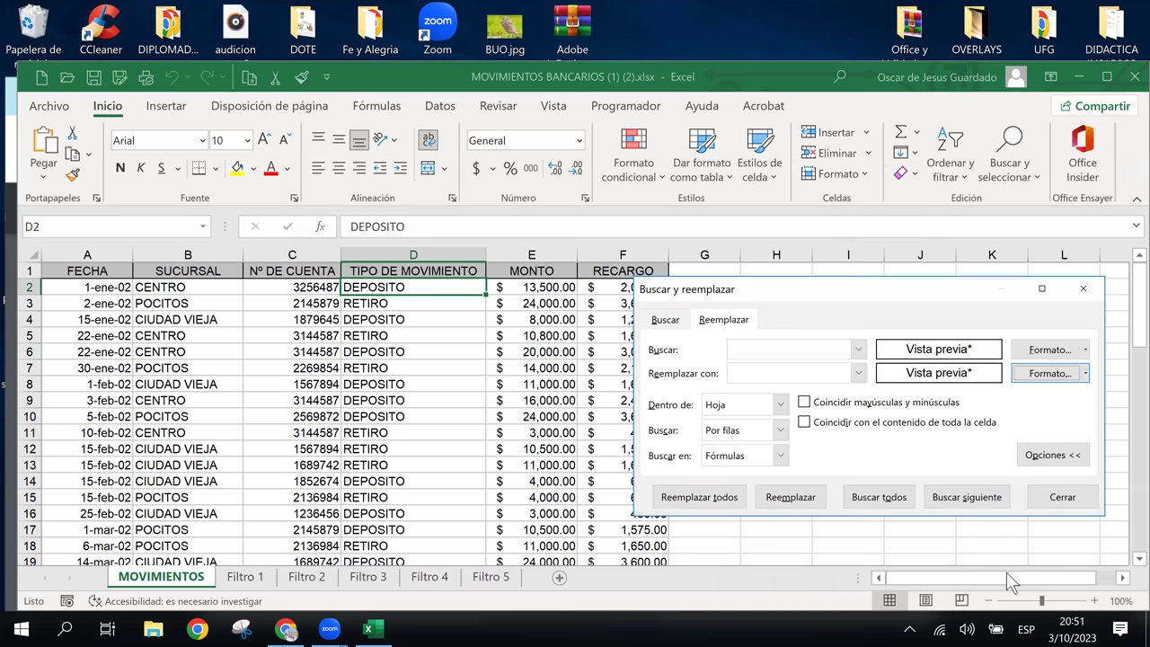
click(742, 348)
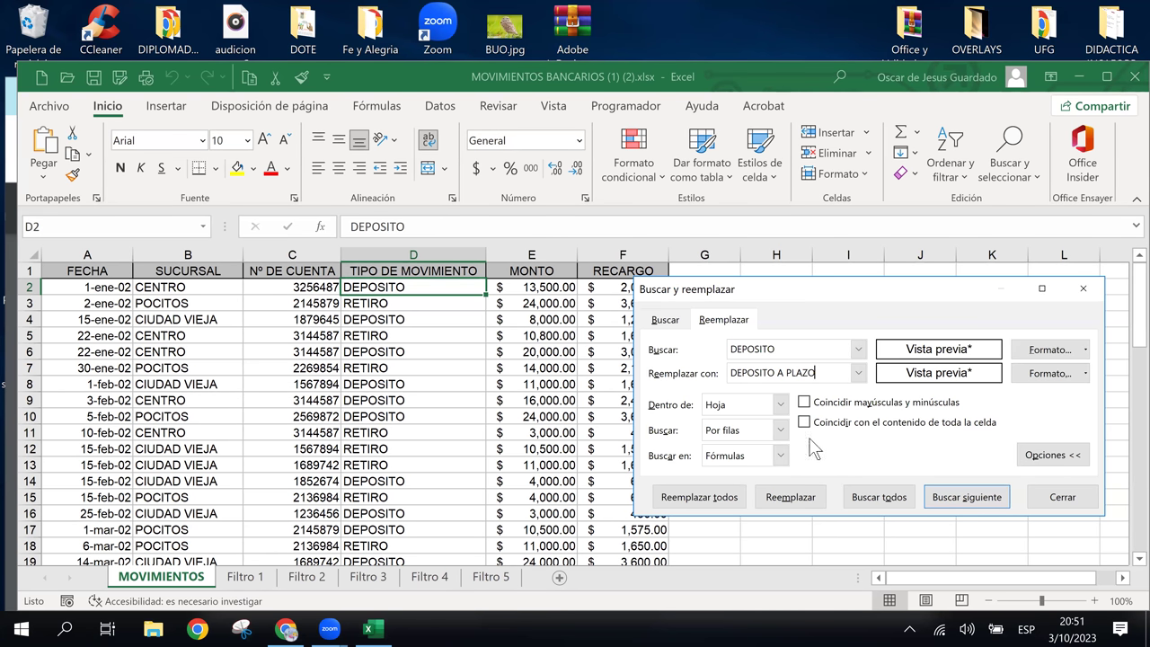
Step: Set the search to run Por columnas and try replacing DEPOSITO; no match is found
click(781, 431)
click(742, 457)
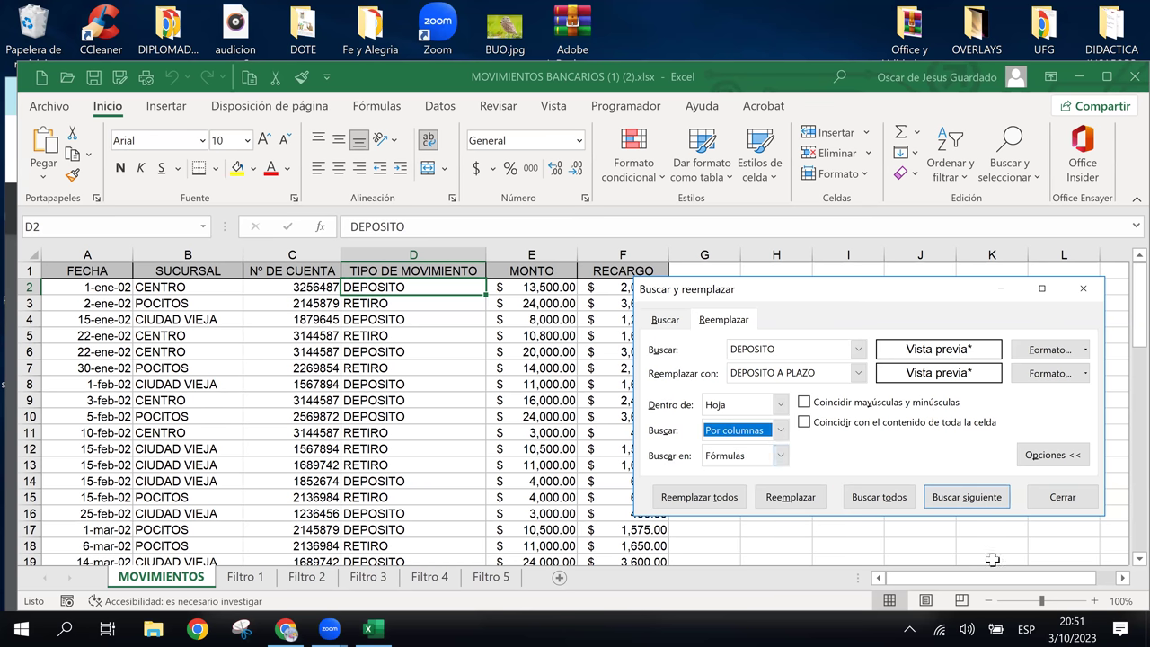
click(785, 499)
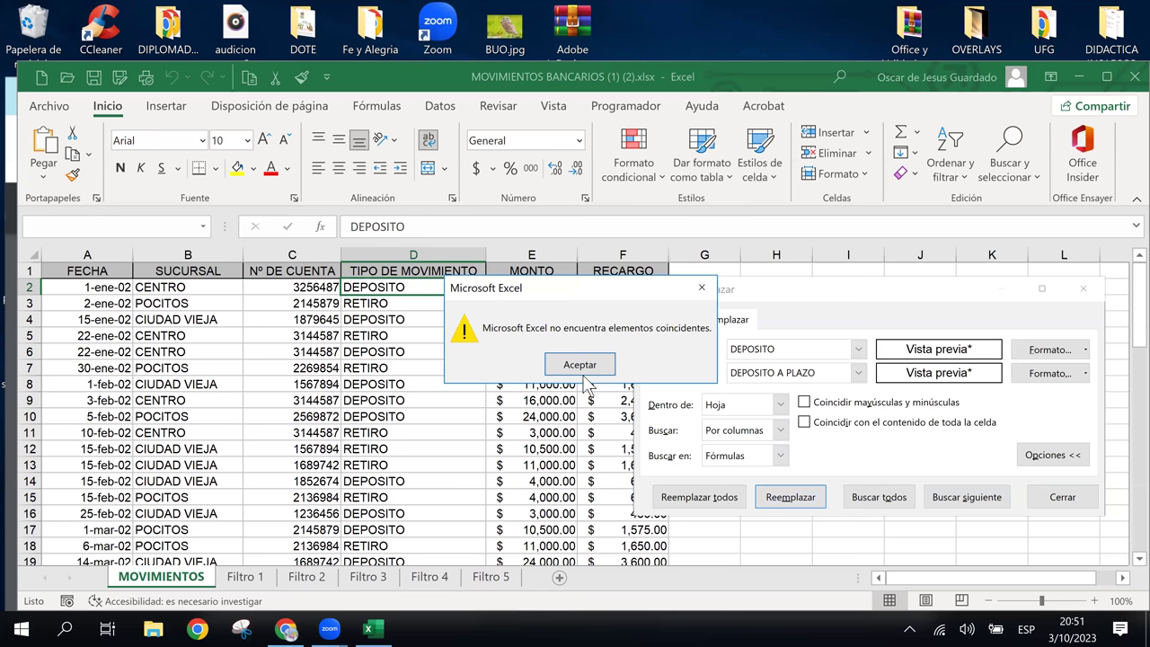
click(580, 364)
Step: Turn on Coincidir mayúsculas y minúsculas and retry the DEPOSITO replacement, again finding no match
click(804, 401)
click(787, 499)
click(580, 366)
Step: Keep searching in formulas and open Buscar formato, which shows General format
click(779, 455)
click(780, 456)
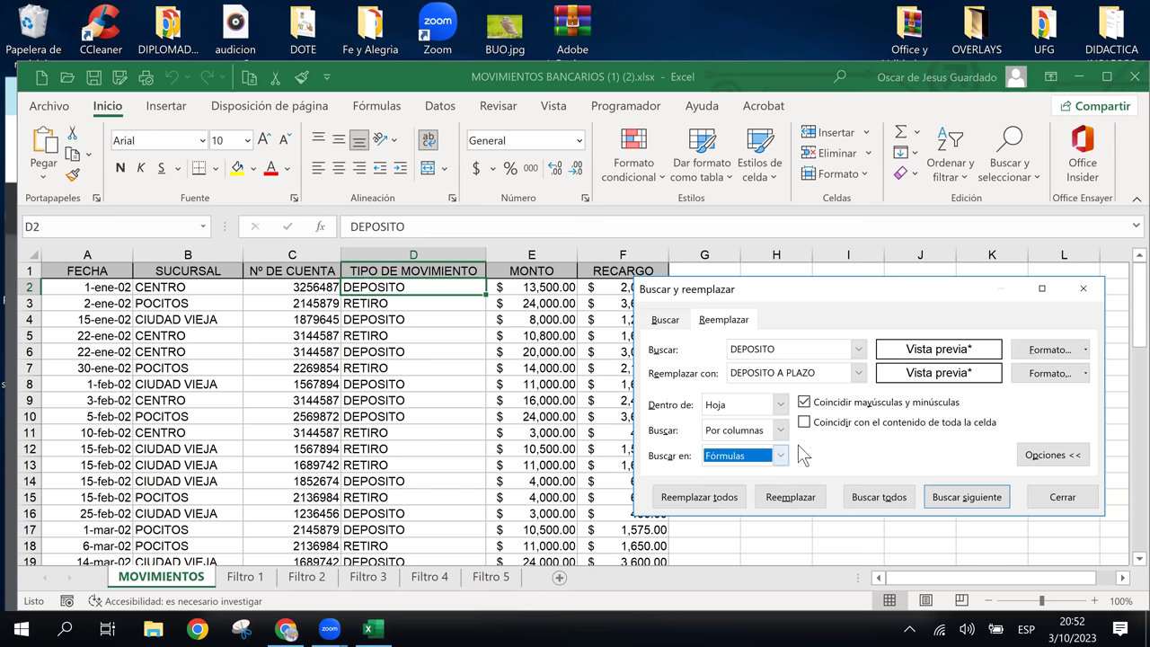
click(1085, 349)
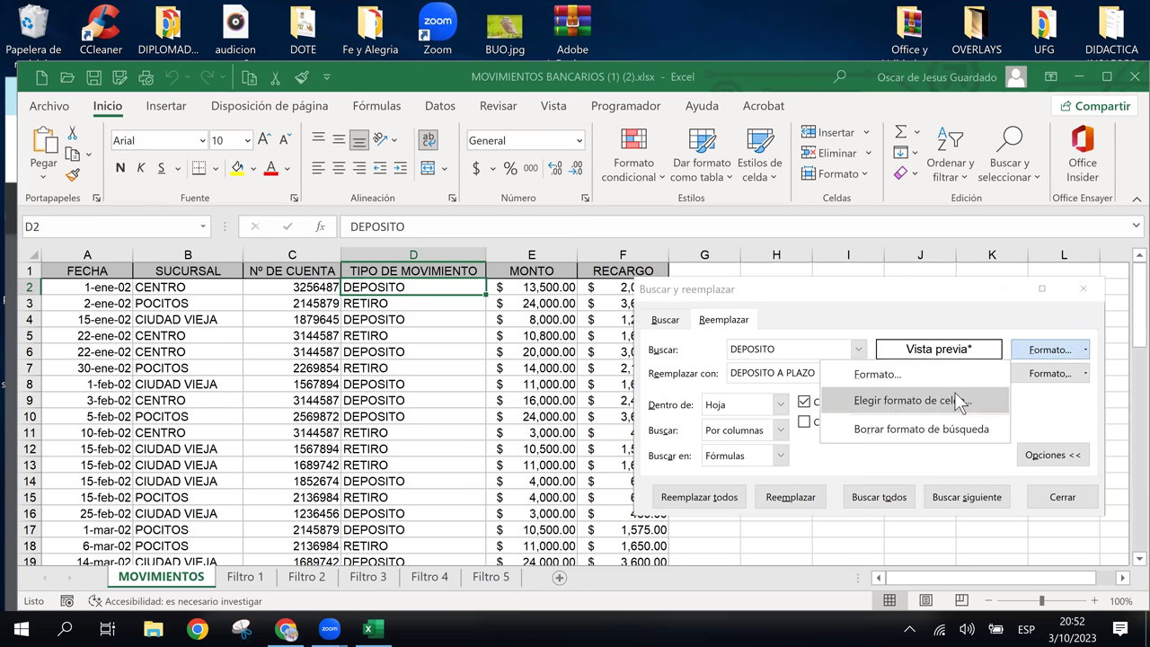
click(952, 369)
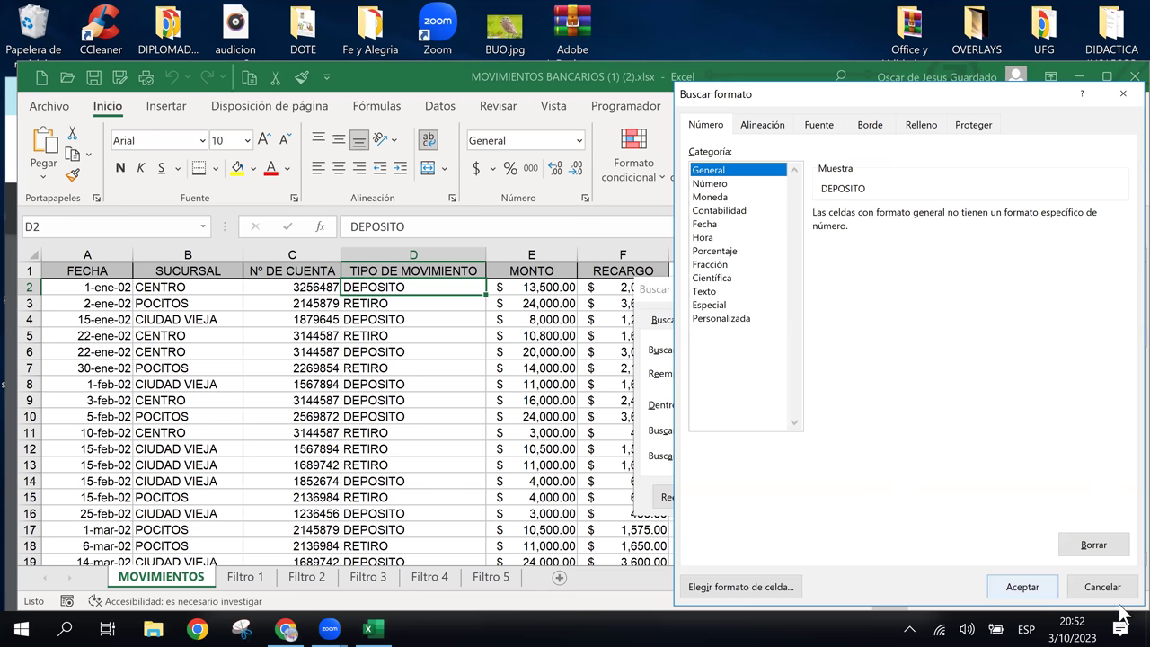
Step: Take both the search format and the replacement format from cell D2
click(770, 586)
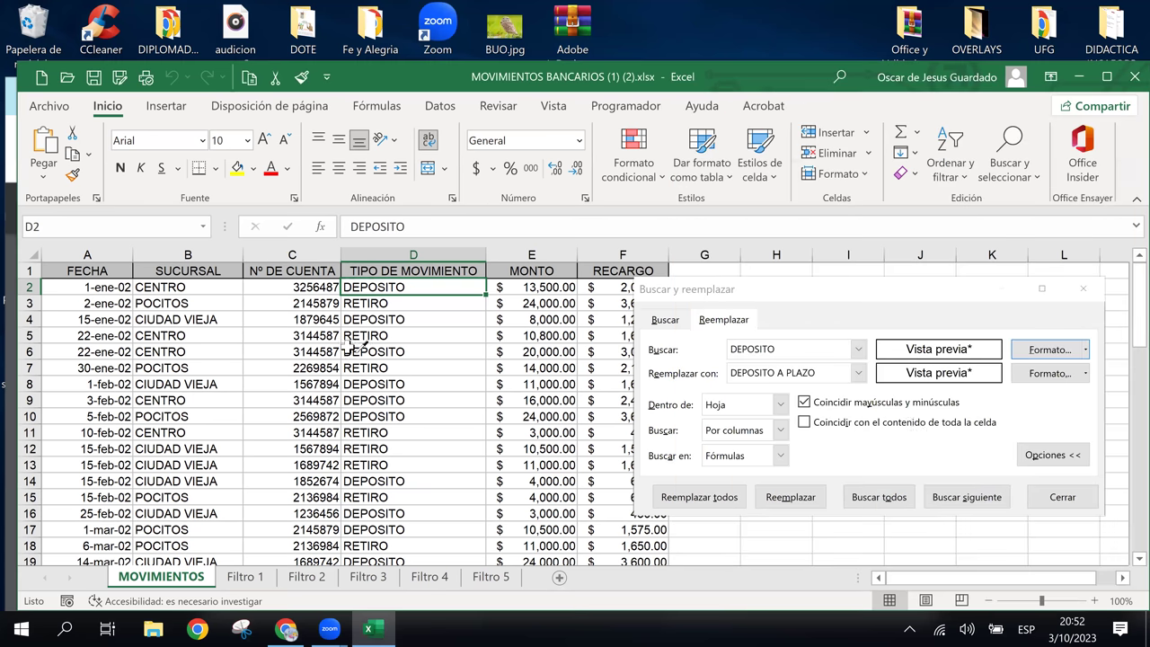
click(381, 288)
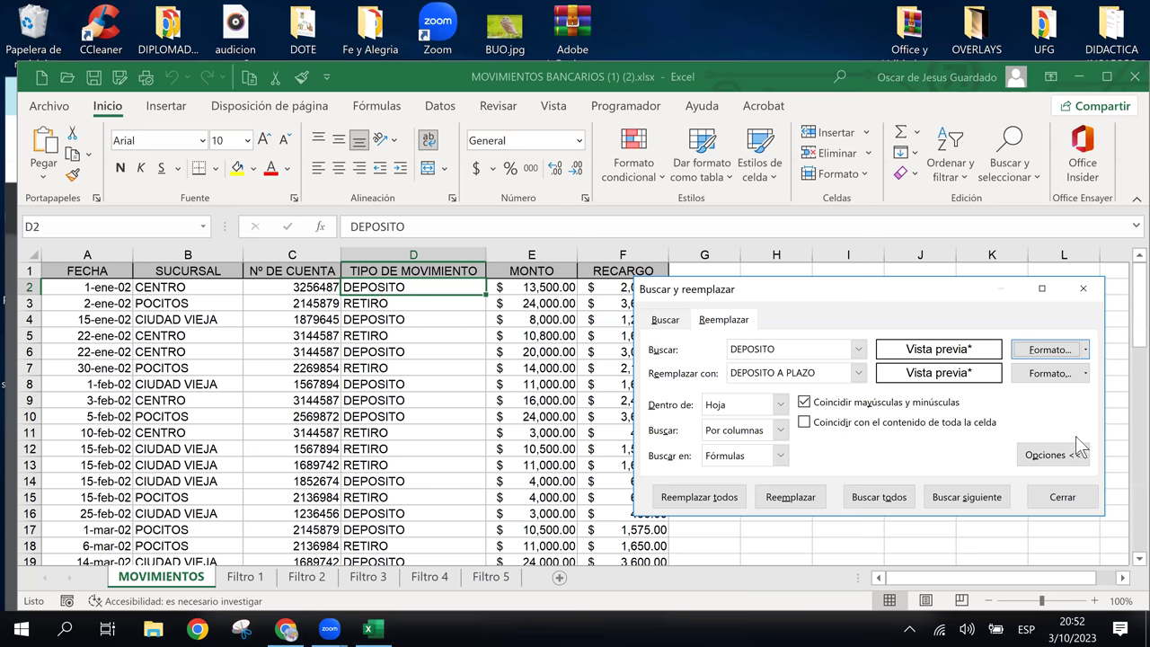
click(1086, 373)
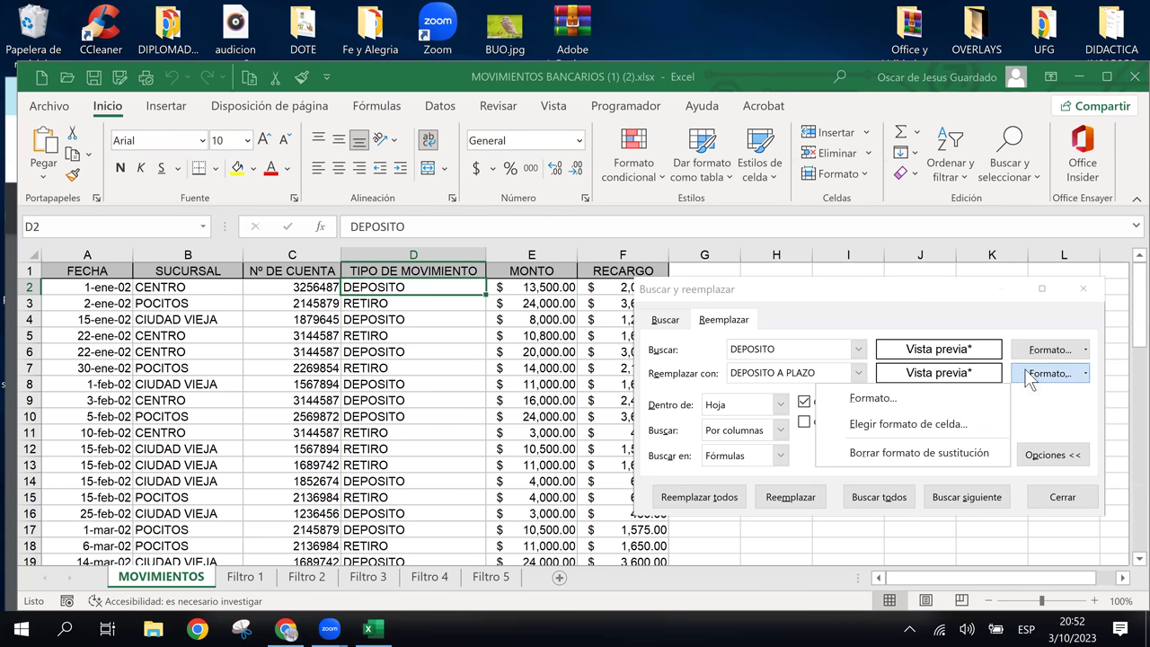
click(949, 425)
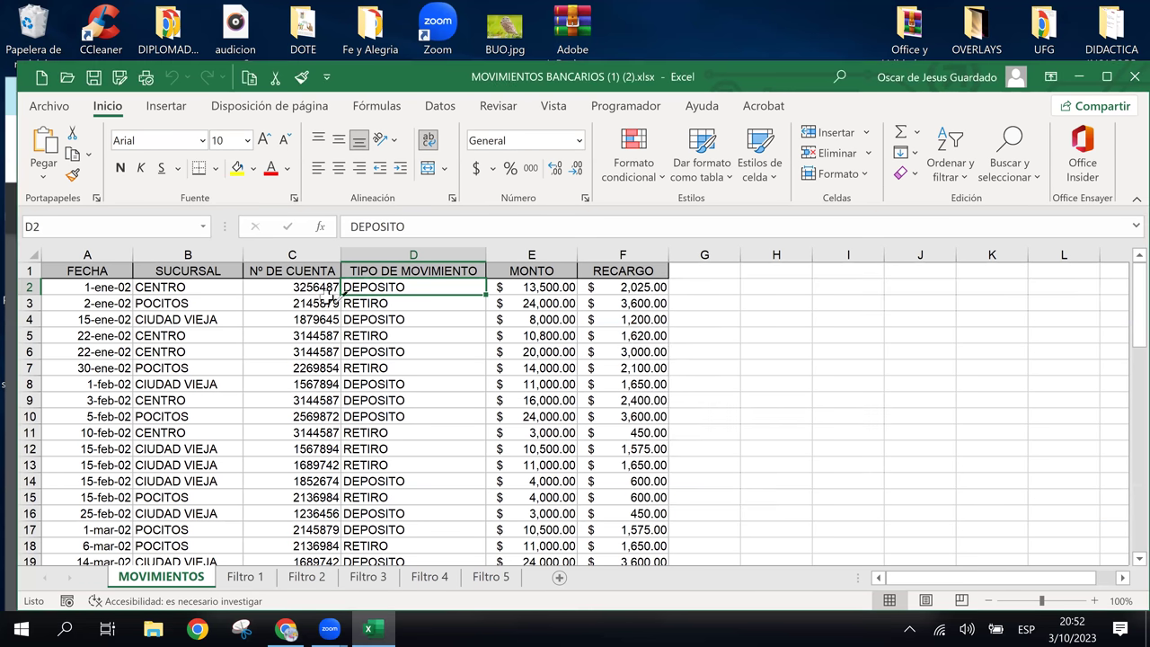
click(371, 290)
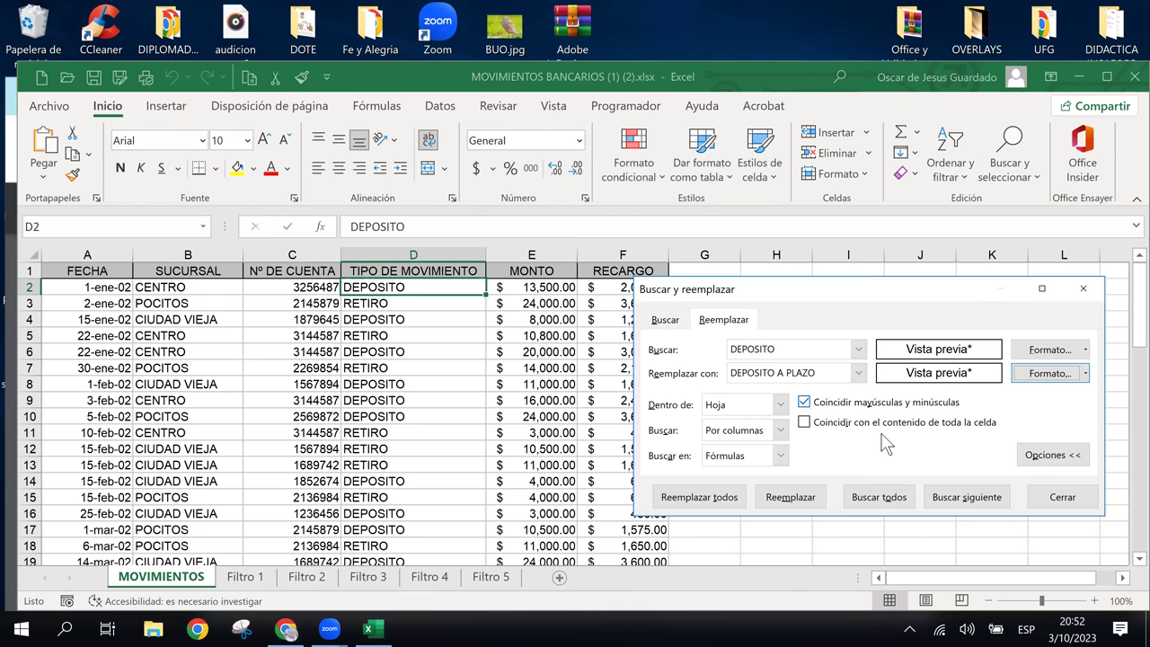
Step: Require whole-cell matching and retry replacing DEPOSITO, dismissing the no-match message
click(815, 422)
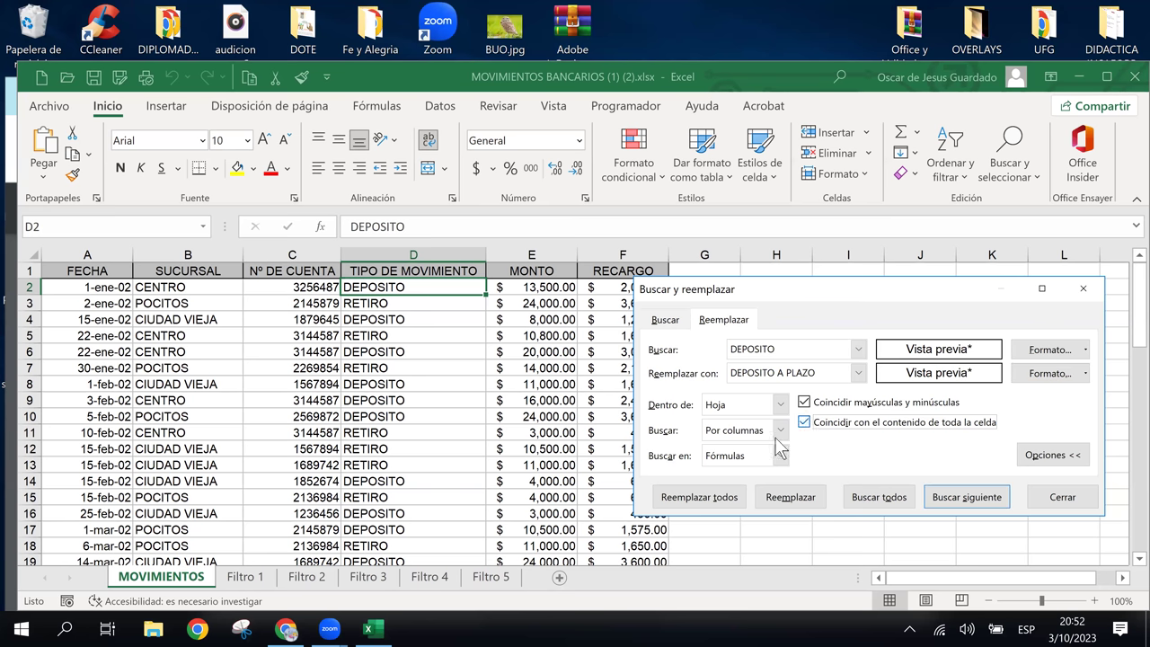
click(780, 455)
click(772, 474)
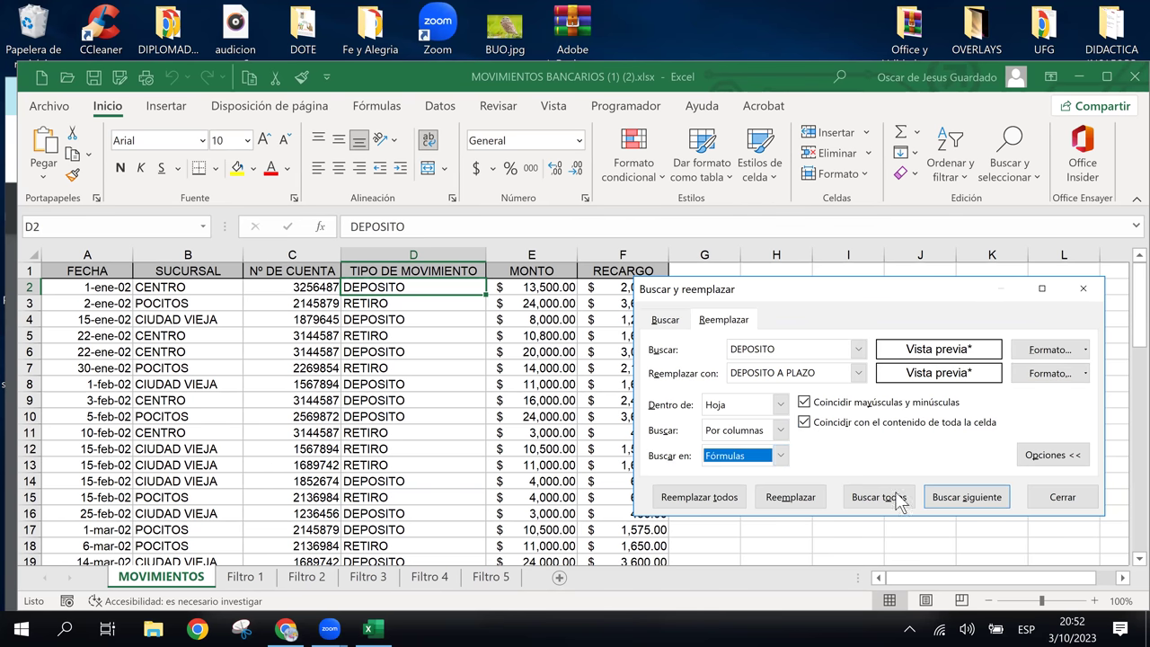
click(790, 496)
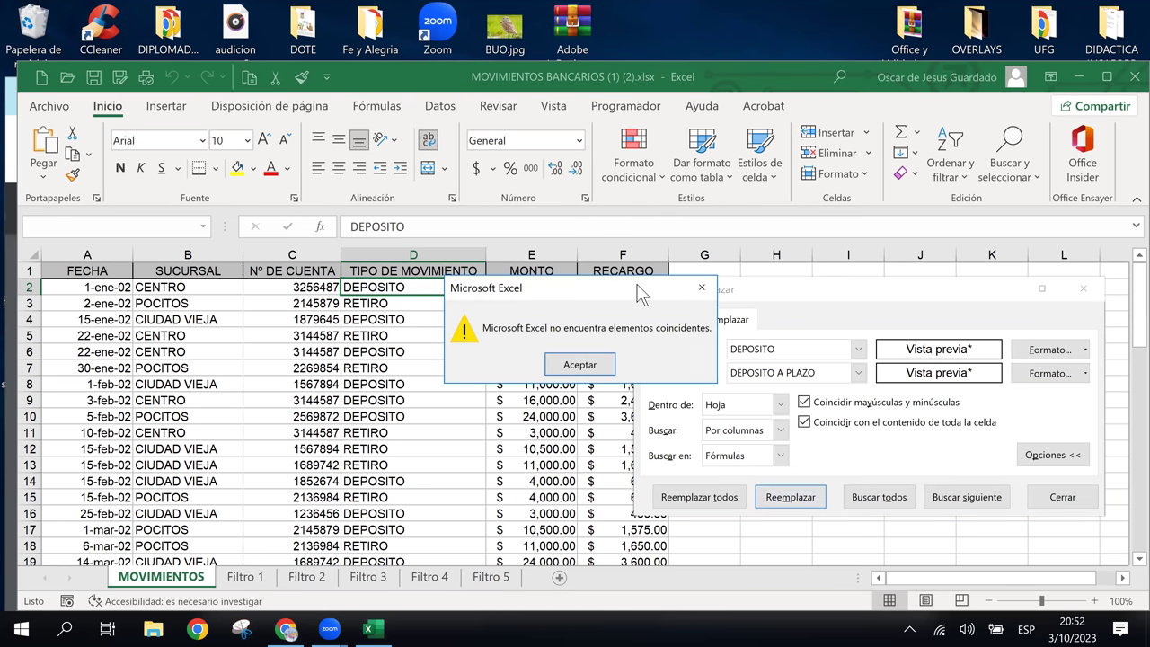
drag(627, 292, 738, 287)
click(667, 362)
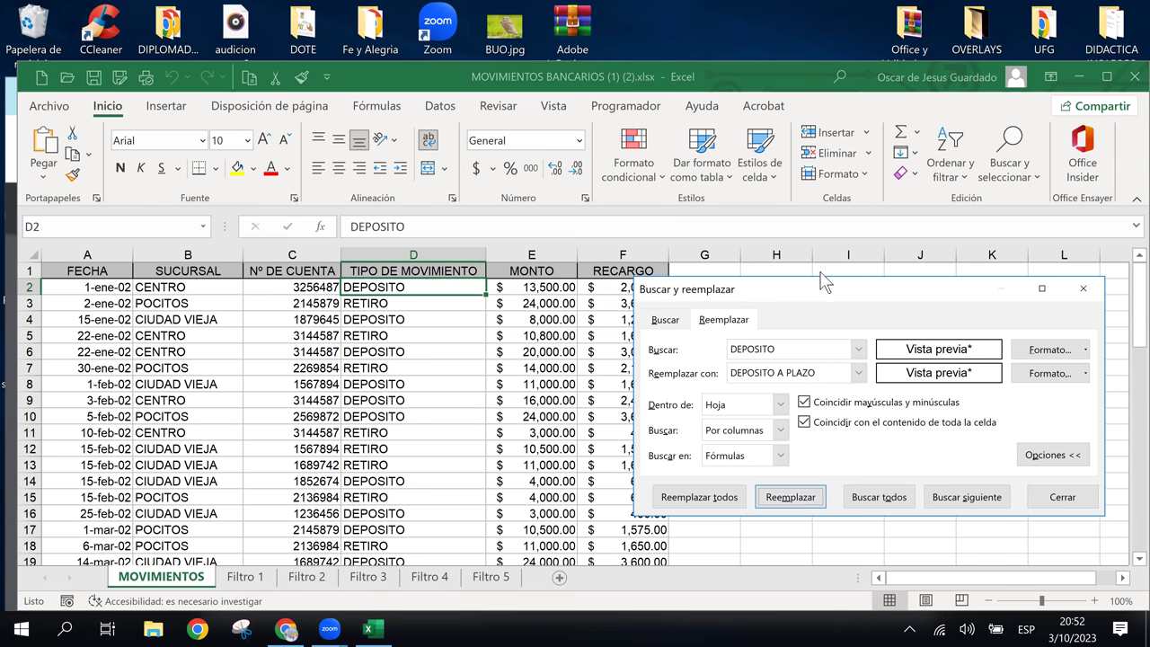
drag(818, 287, 814, 205)
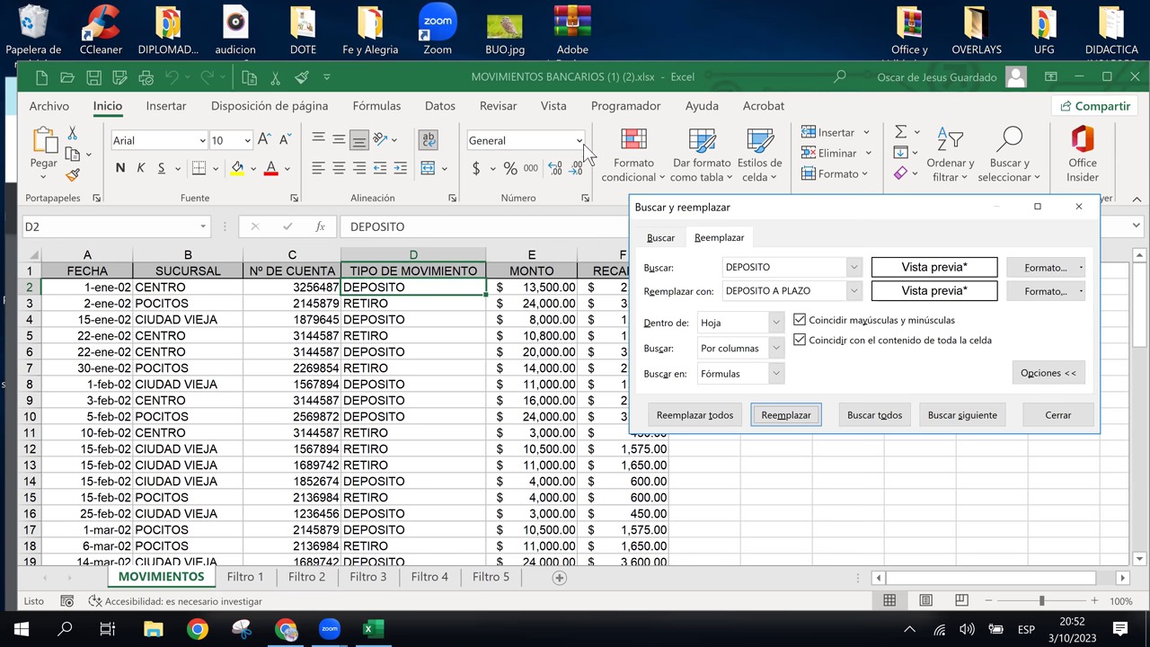
Step: Run Reemplazar todos for DEPOSITO, which finds nothing to replace, and return to cell D2
click(697, 420)
click(581, 371)
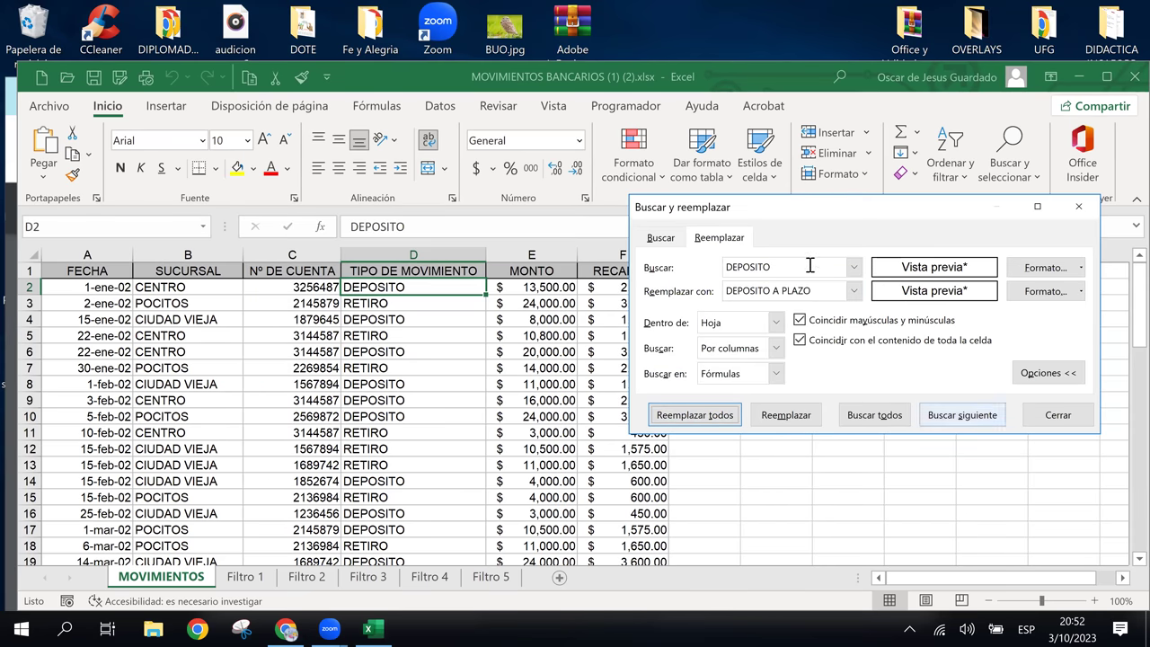
click(578, 141)
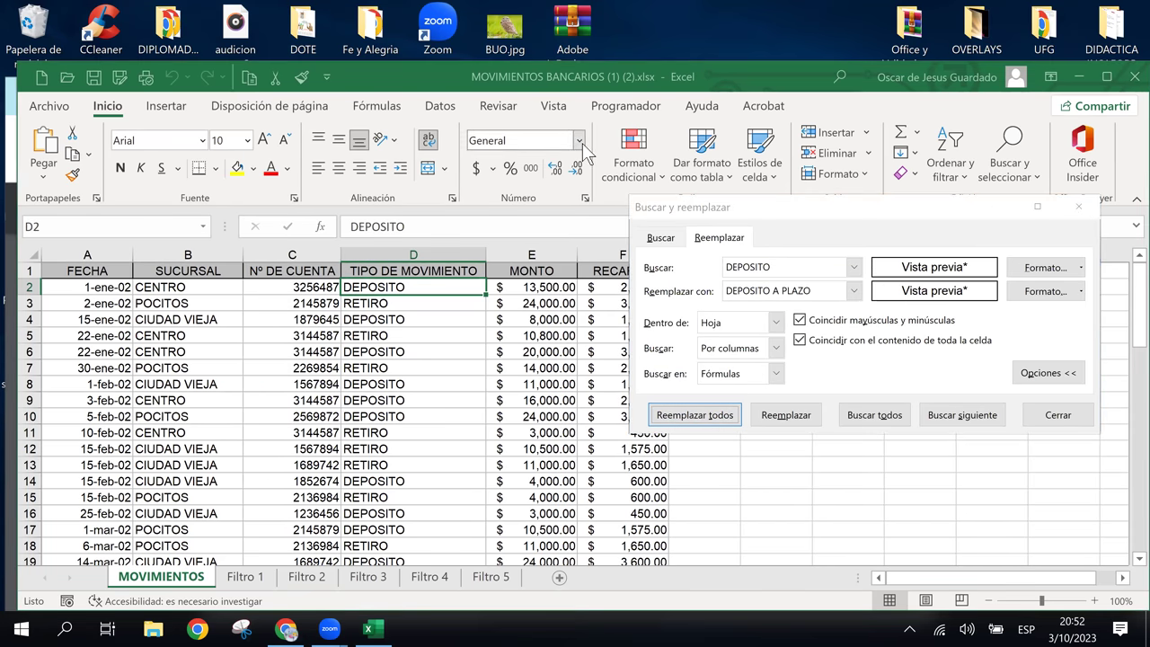
click(388, 305)
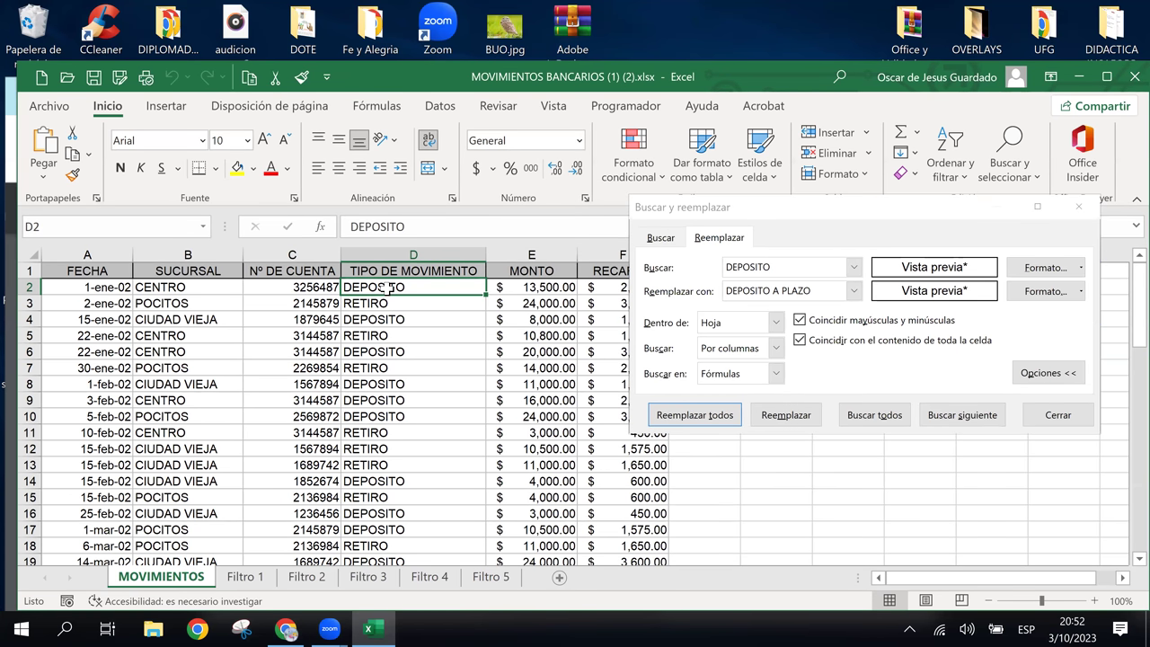
Step: Select D2:D61 and apply the Texto number format
key(ctrl+shift+Down)
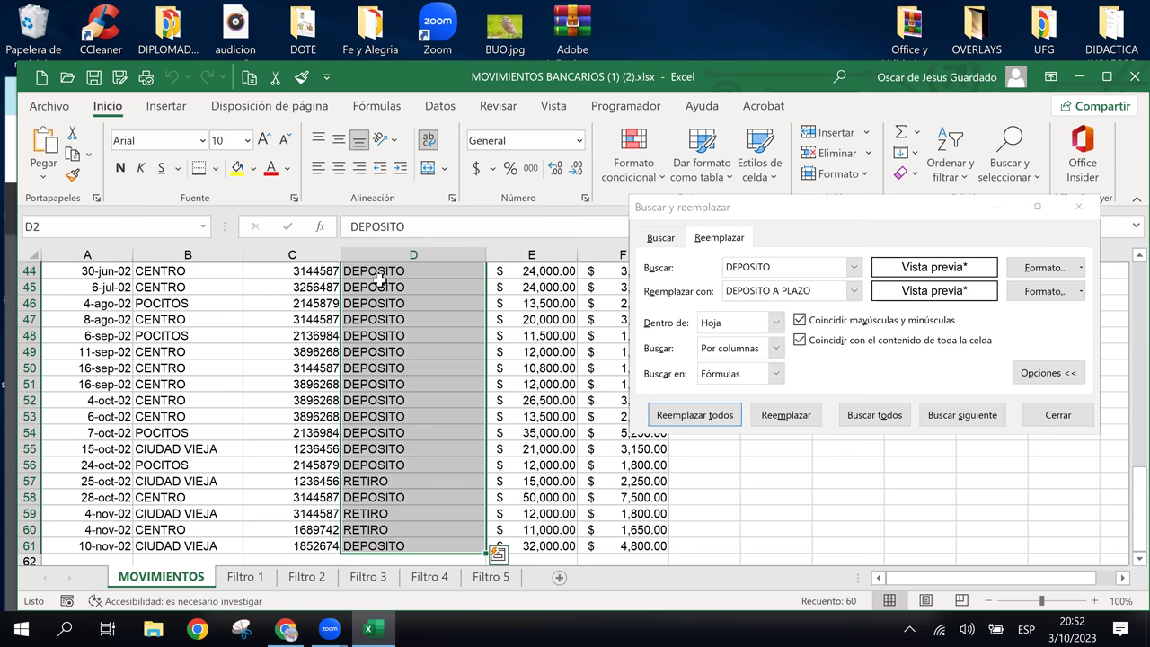
click(581, 141)
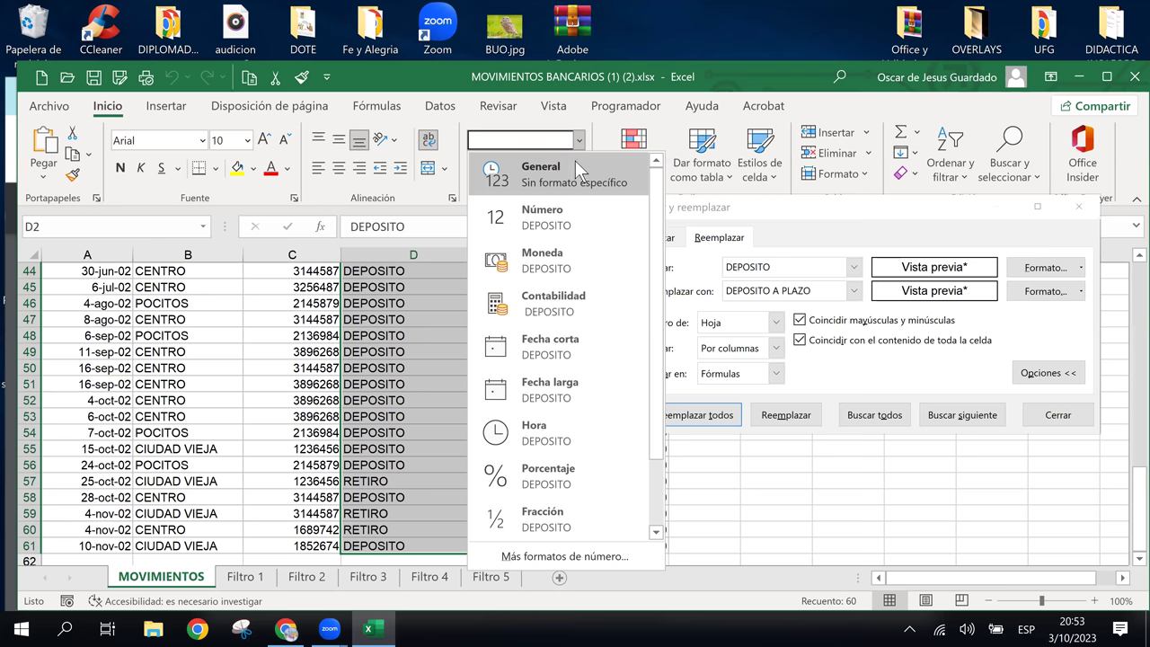
click(575, 166)
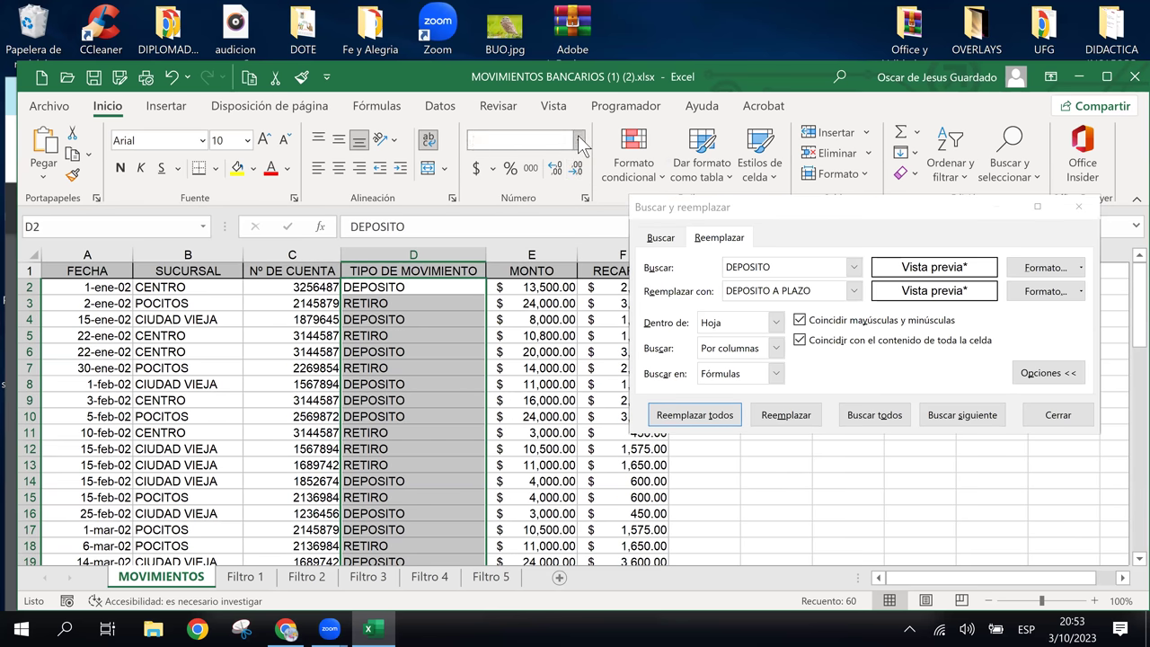
click(579, 140)
scroll(628, 449, down, 2)
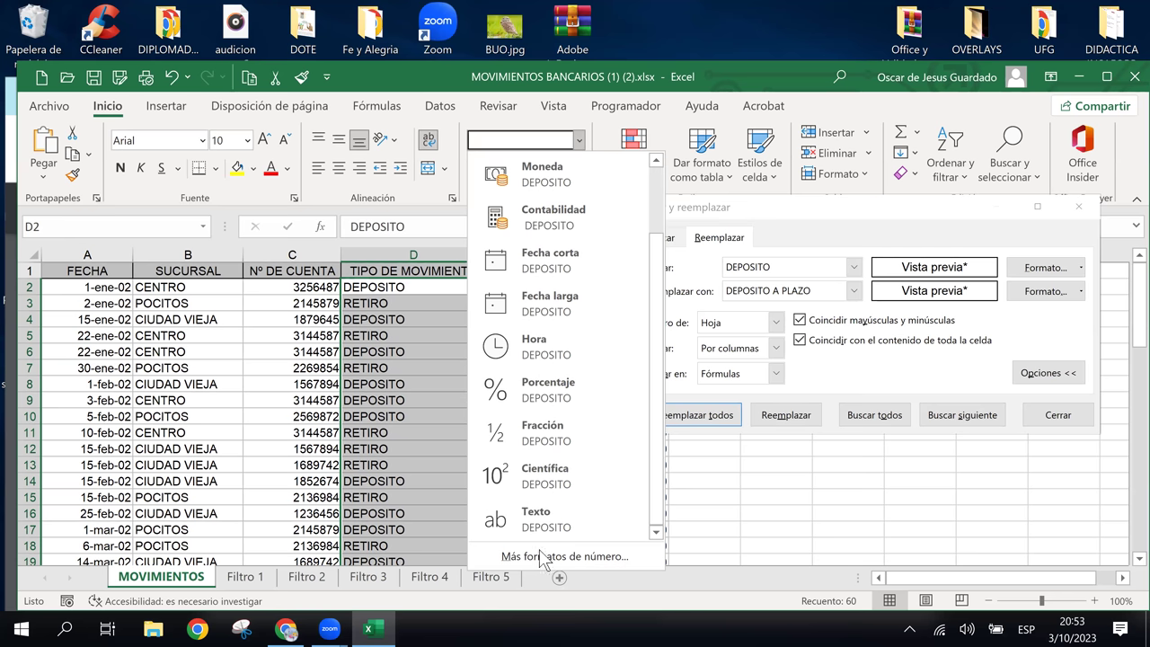
click(557, 519)
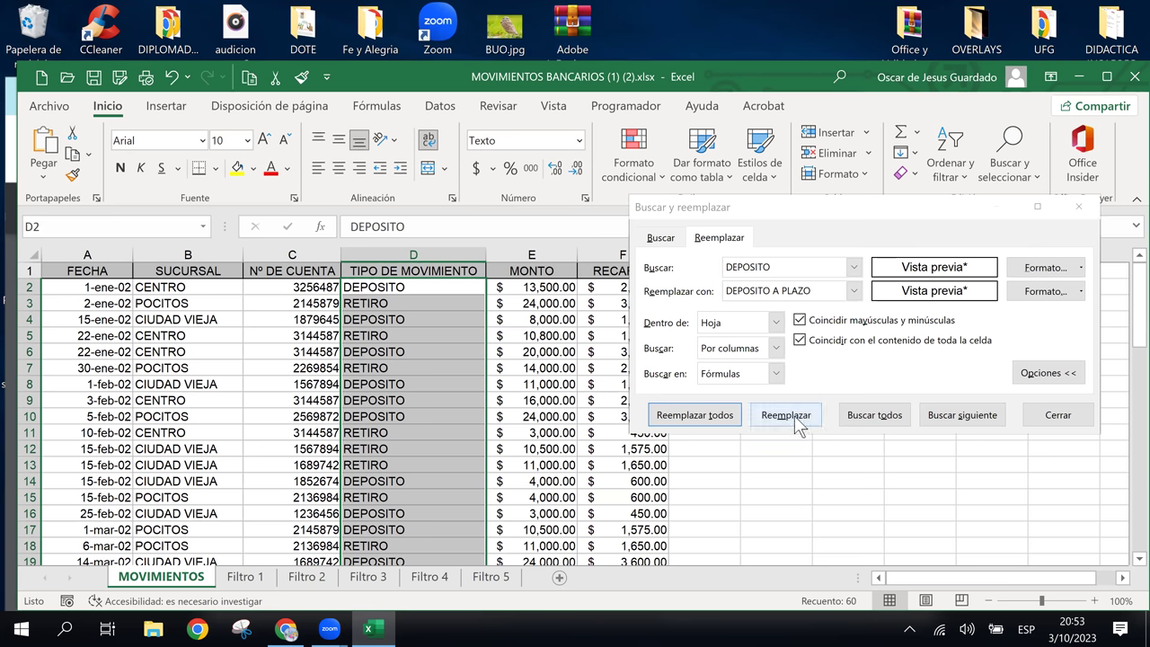
click(795, 417)
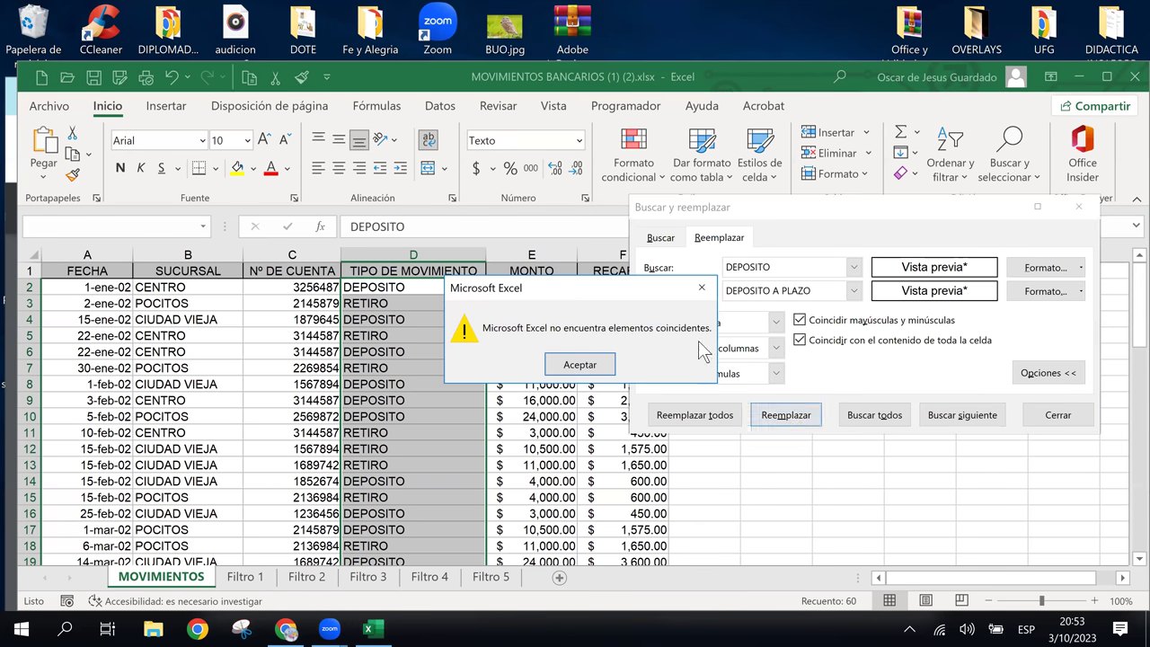
click(599, 368)
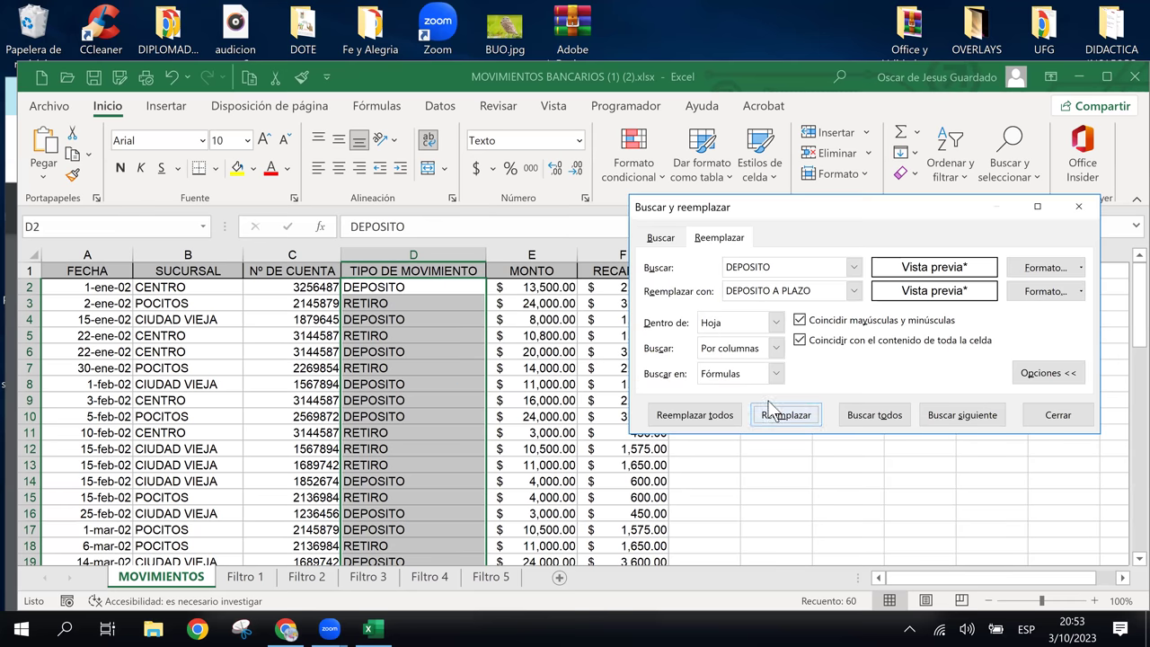
click(777, 374)
click(778, 373)
click(777, 374)
click(777, 374)
click(778, 374)
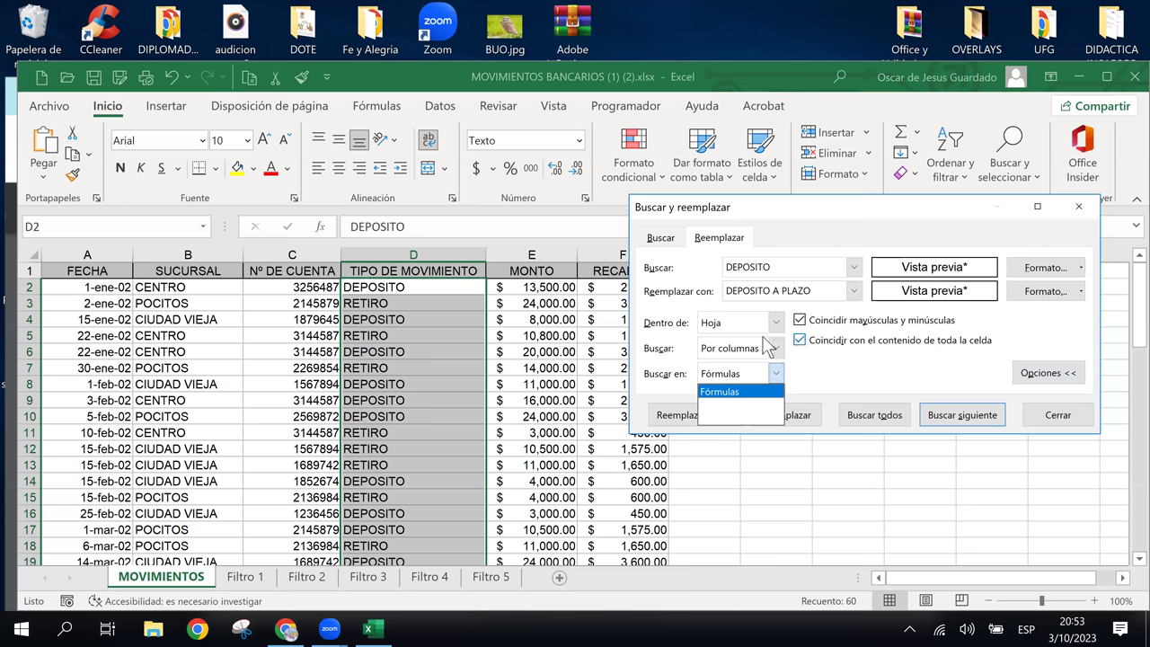
click(779, 325)
click(782, 326)
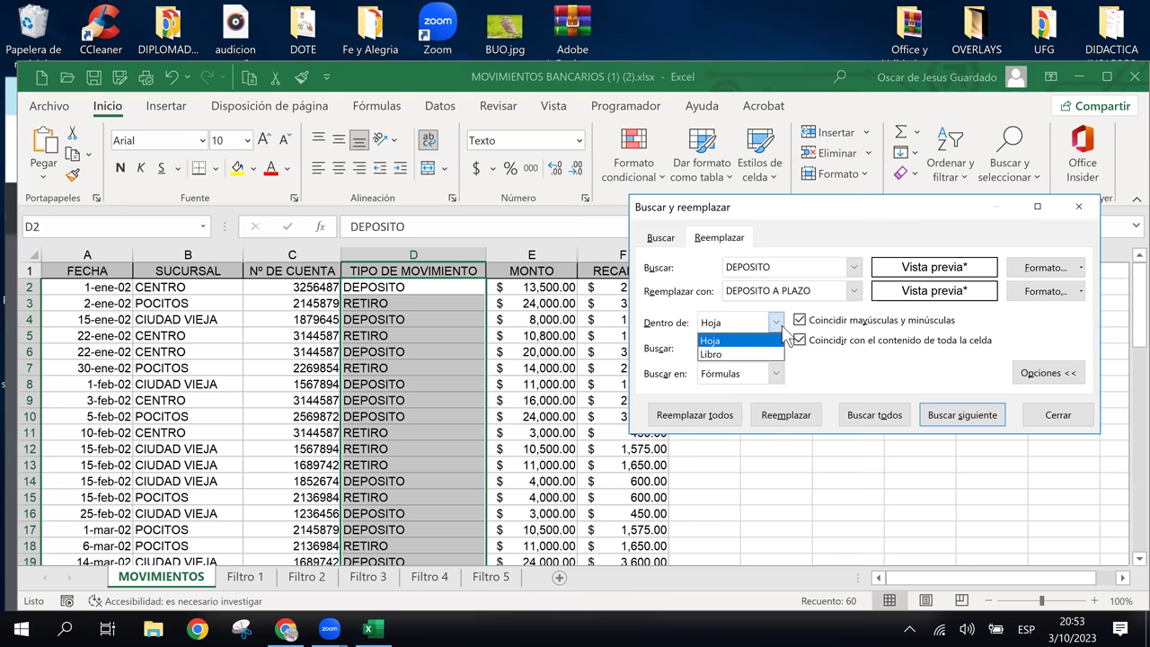
click(782, 327)
click(778, 342)
click(766, 380)
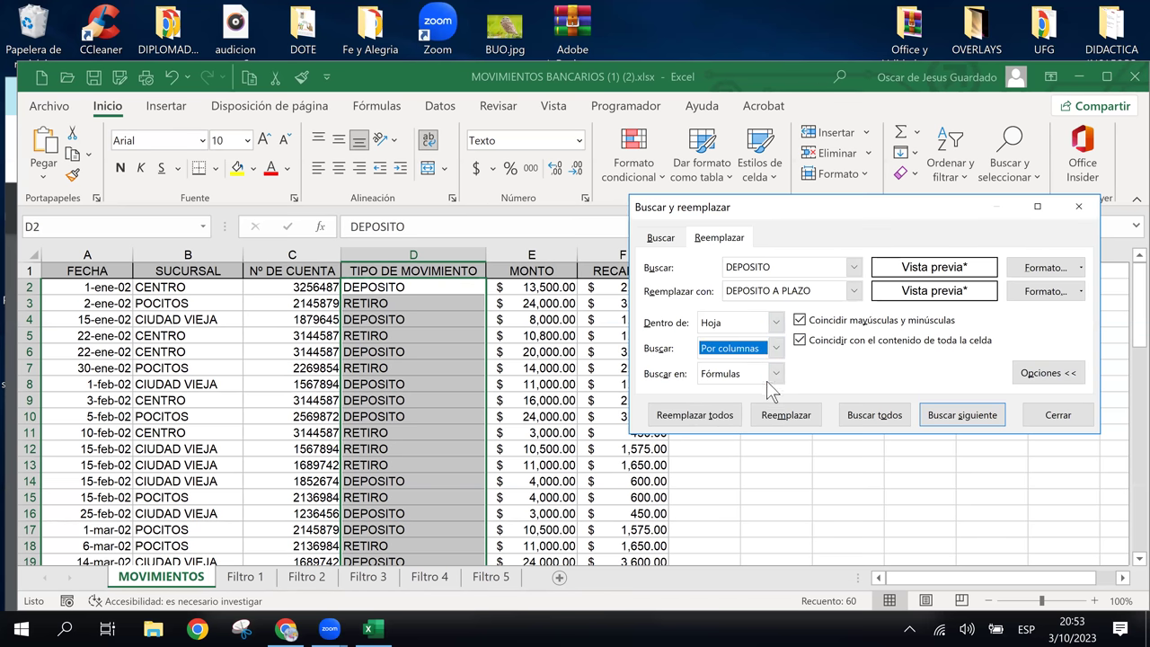
click(767, 381)
click(761, 388)
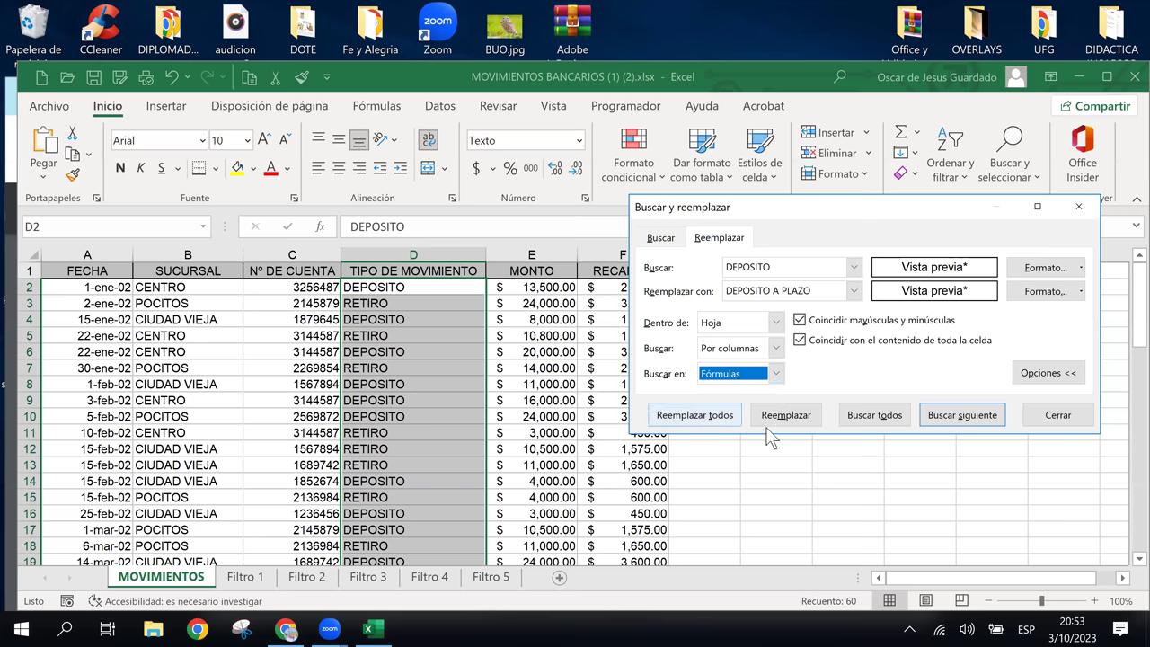
click(712, 419)
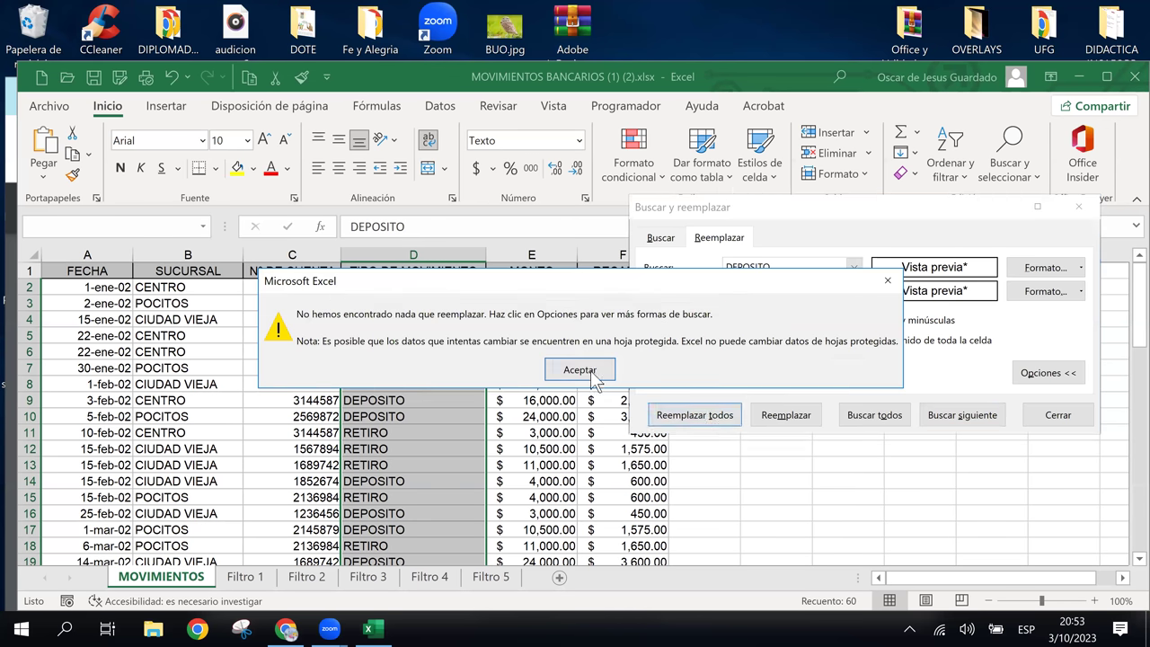
click(591, 375)
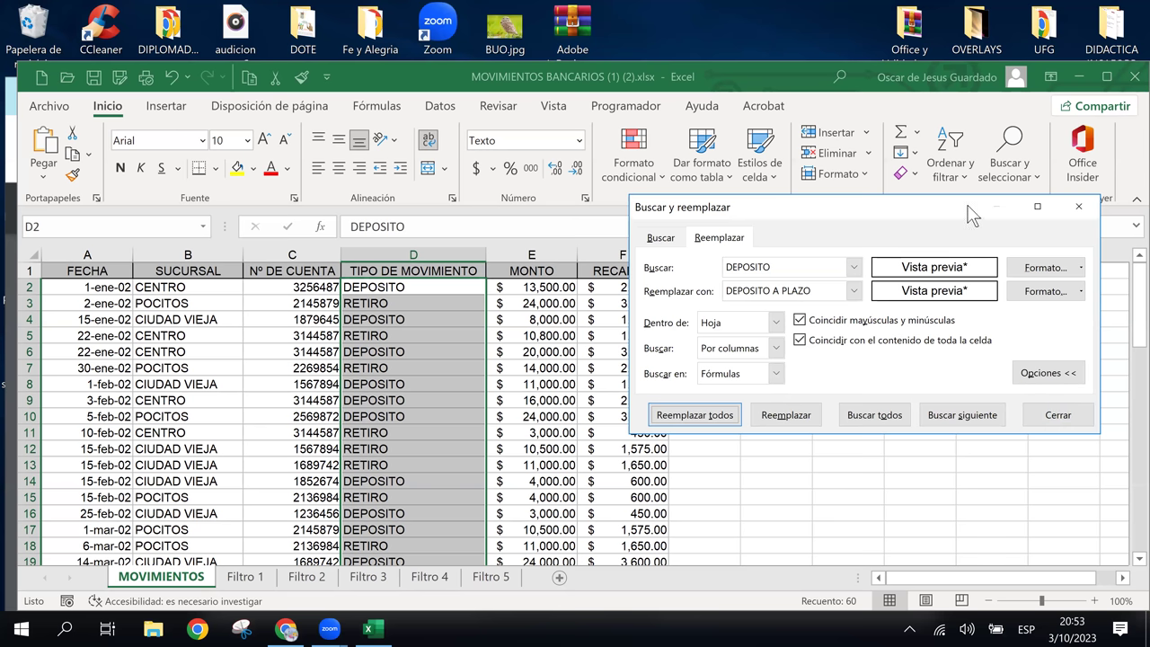
drag(968, 206, 986, 286)
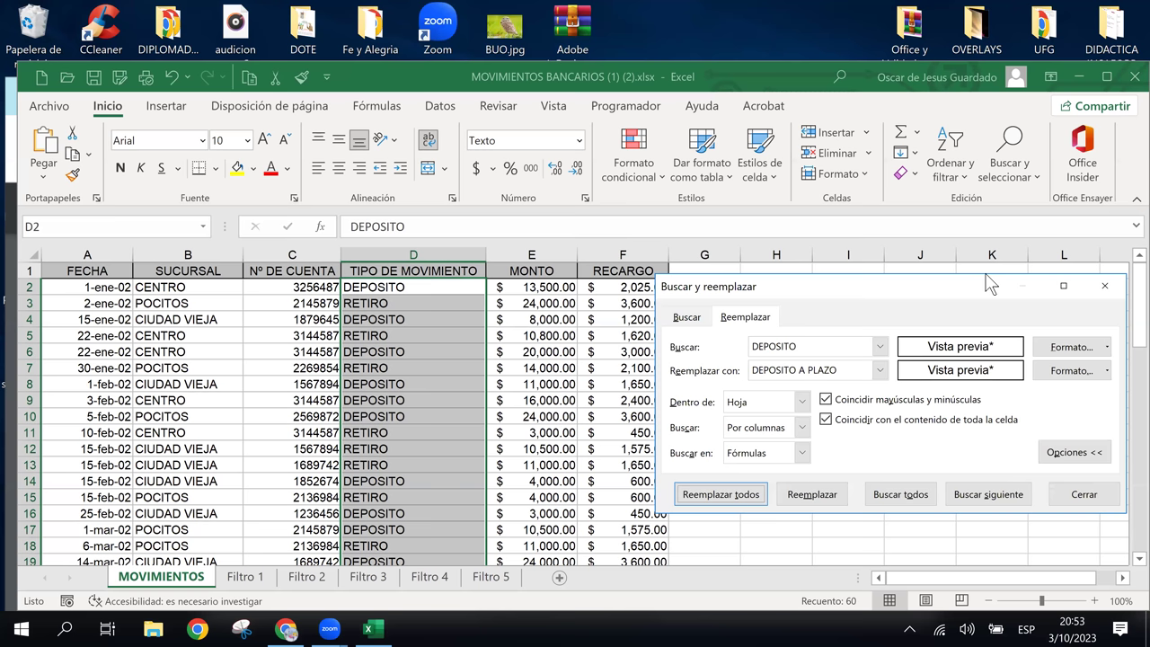
drag(985, 274, 914, 257)
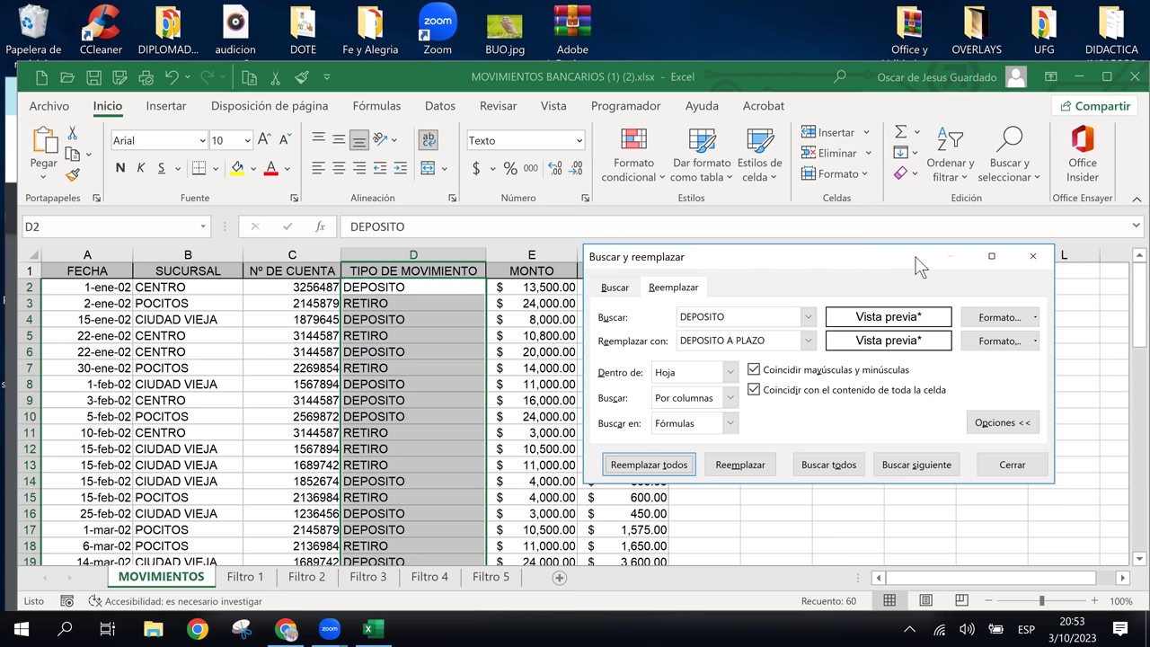
click(1035, 344)
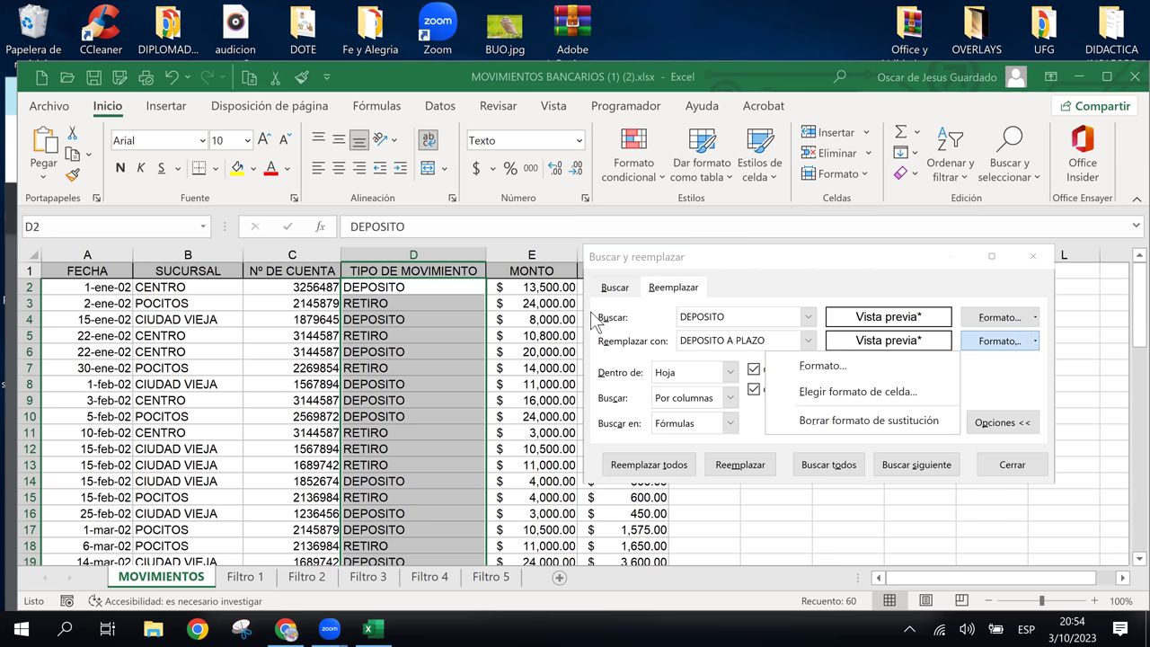
click(809, 321)
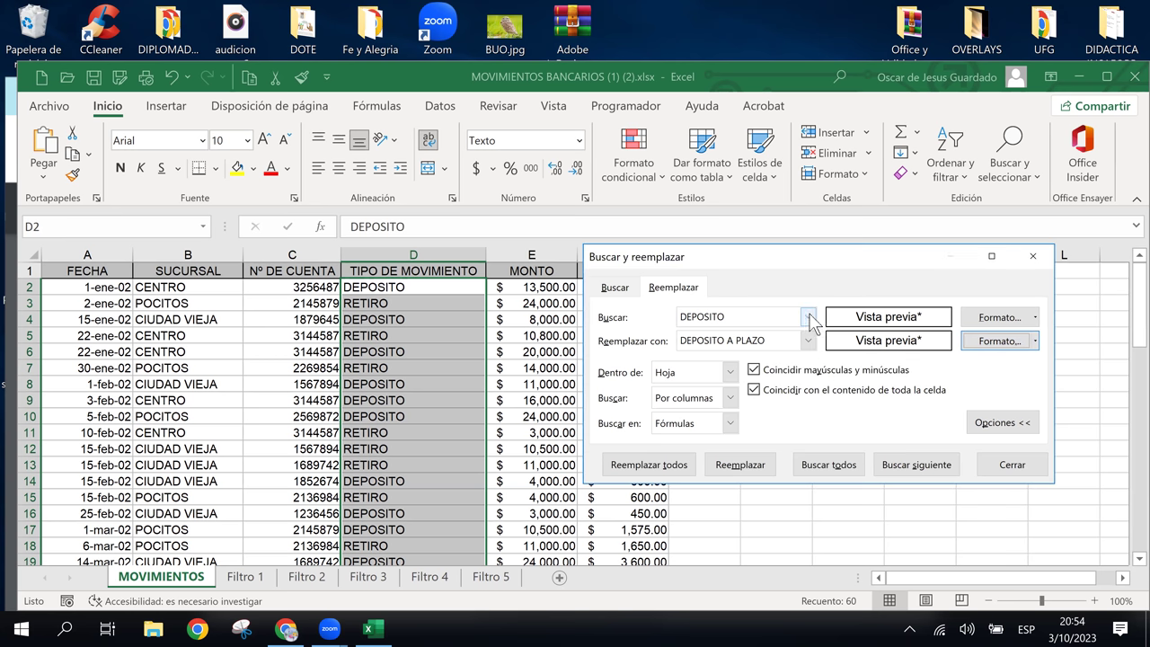
click(811, 322)
click(811, 322)
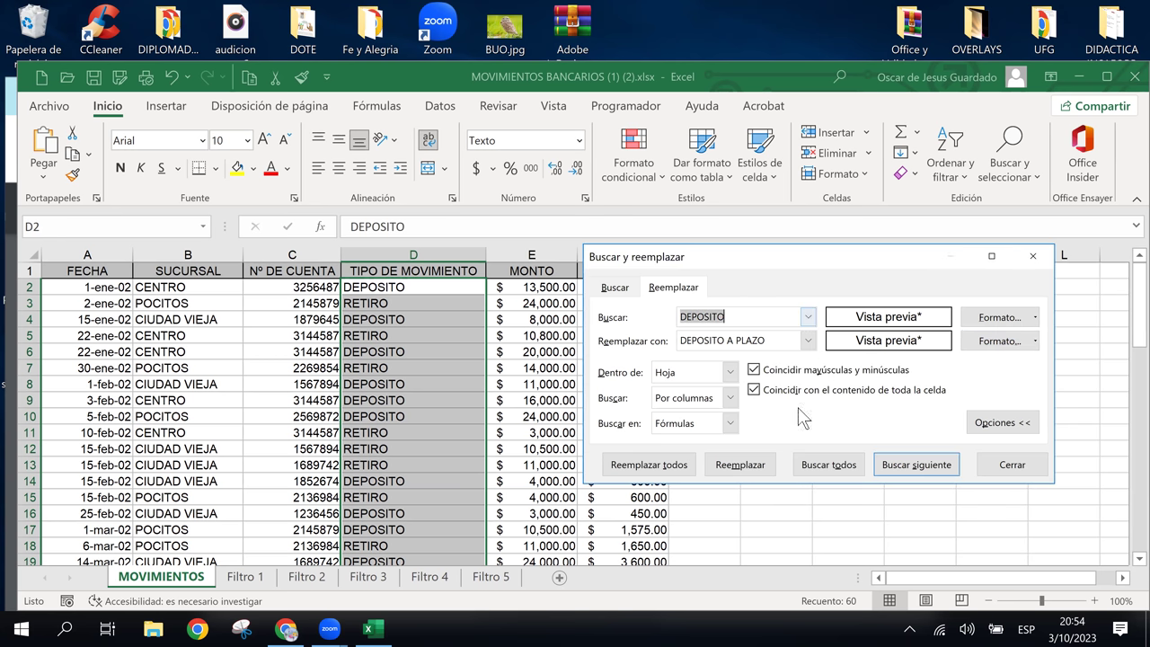
click(648, 464)
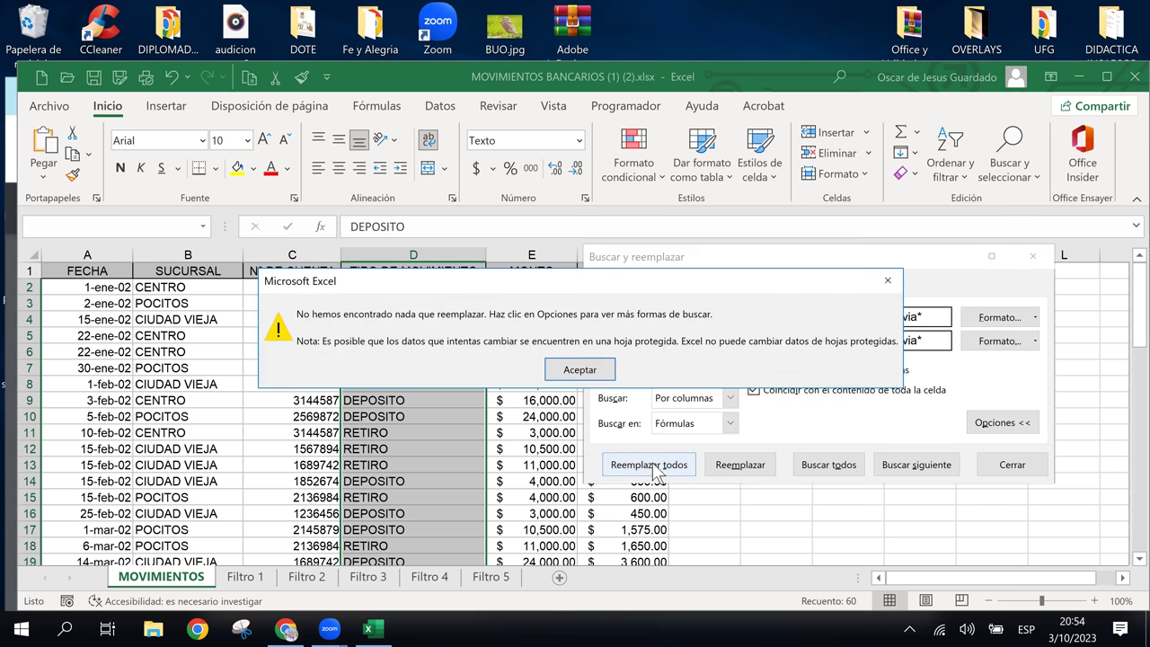
click(579, 370)
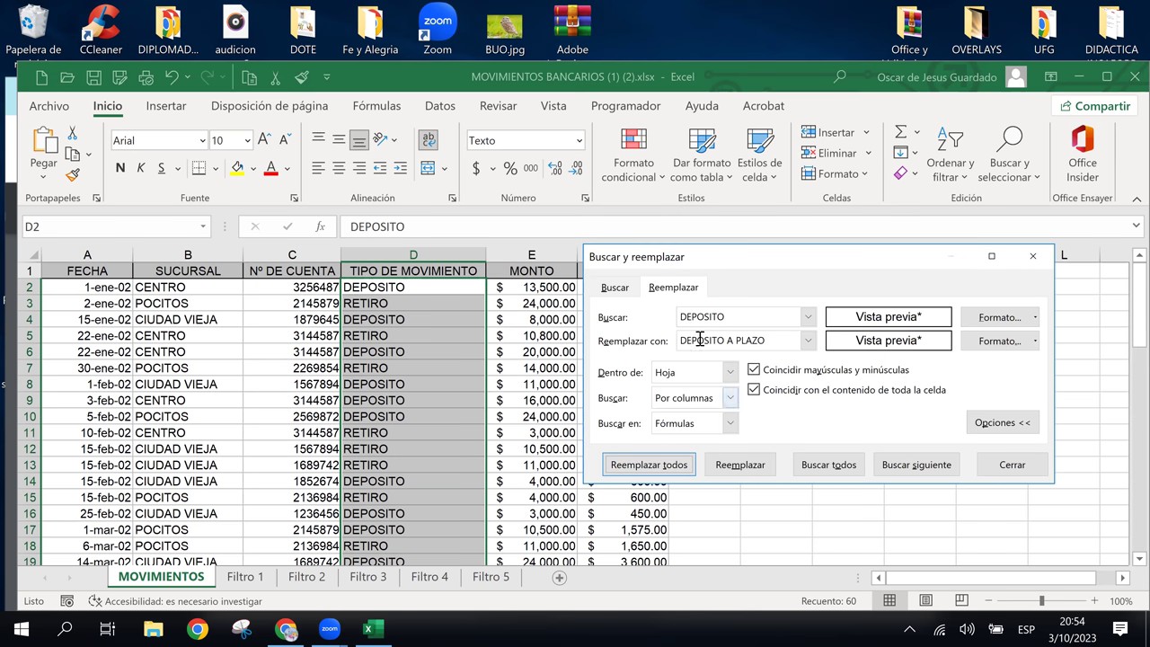
click(184, 287)
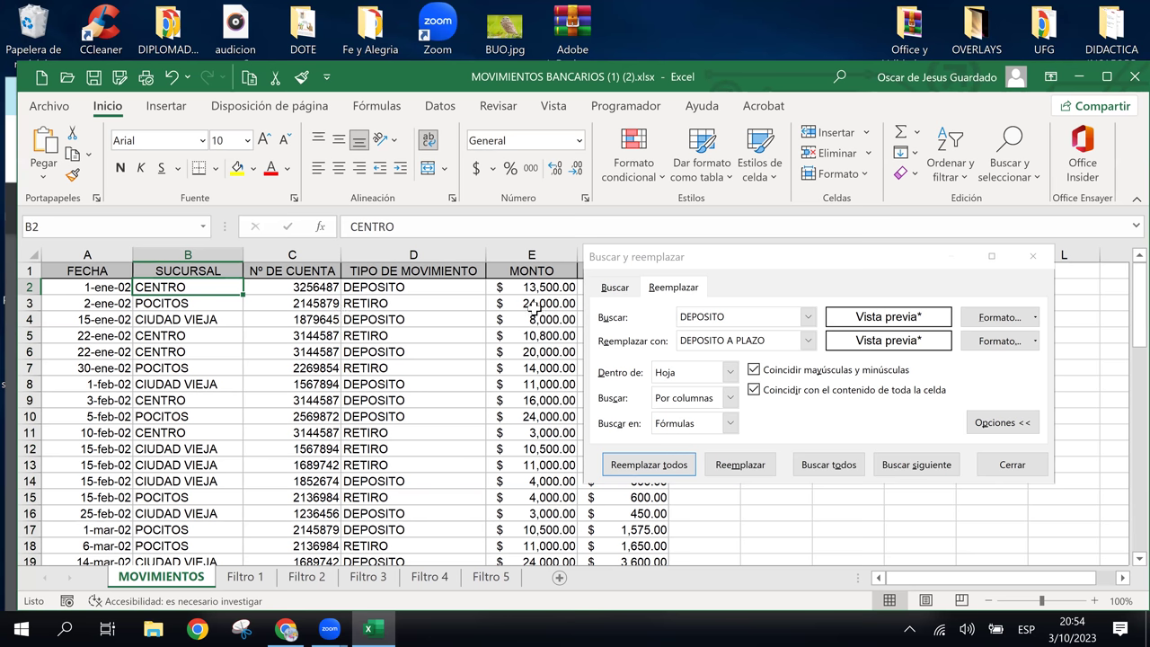
Step: Enter CENTRO as the search term and PARACENTRAL as the replacement
drag(731, 322, 659, 319)
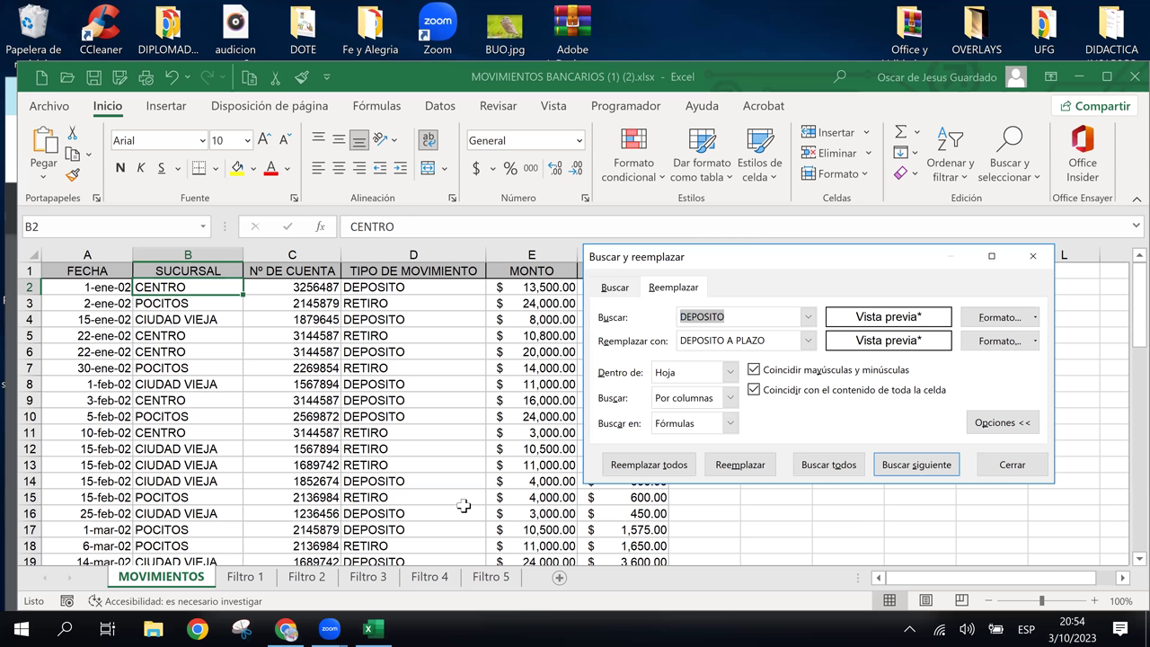
text(CENTRO)
drag(767, 339, 662, 339)
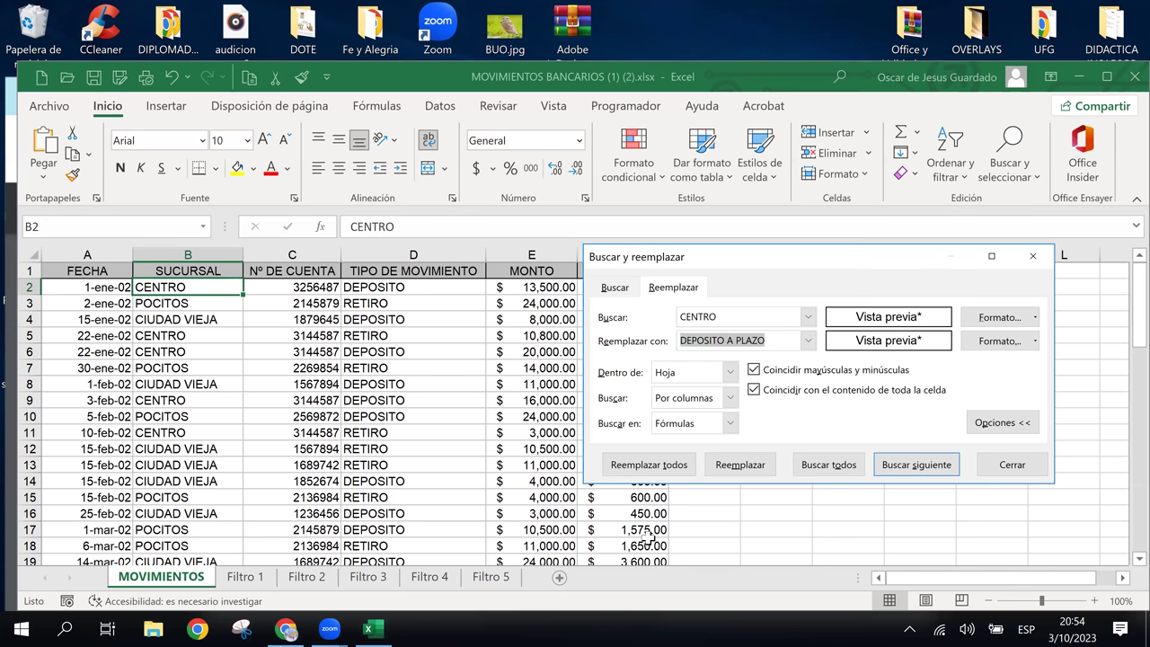
text(PARACENTRAL)
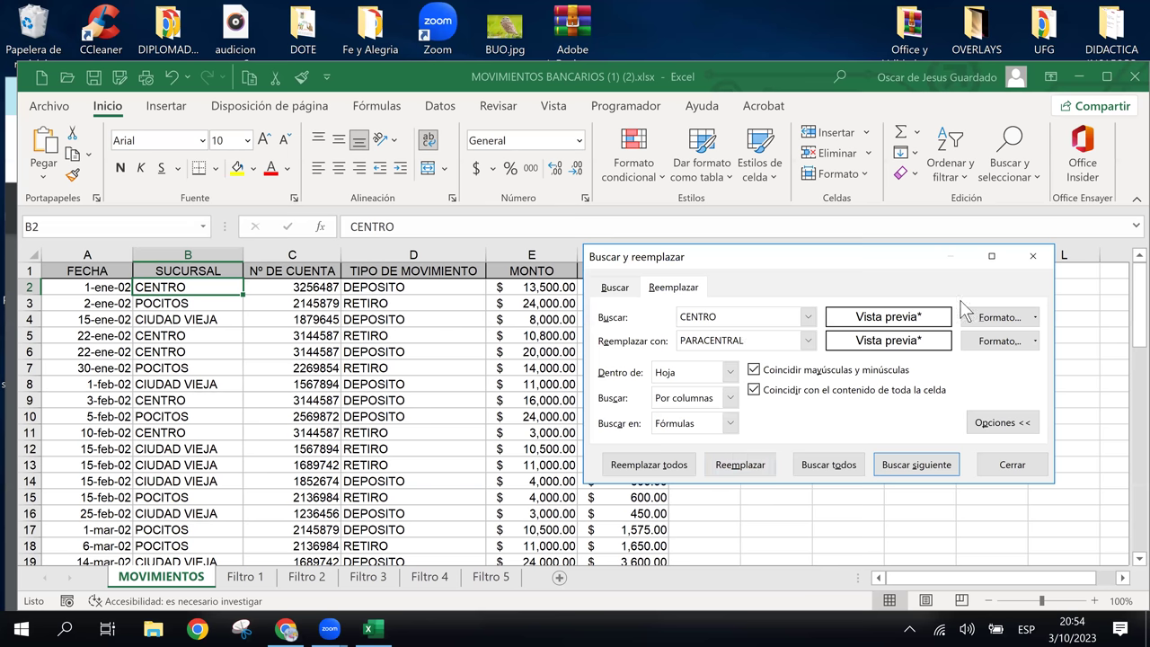
Step: Take both the search and replacement formats from cell B2
click(1035, 317)
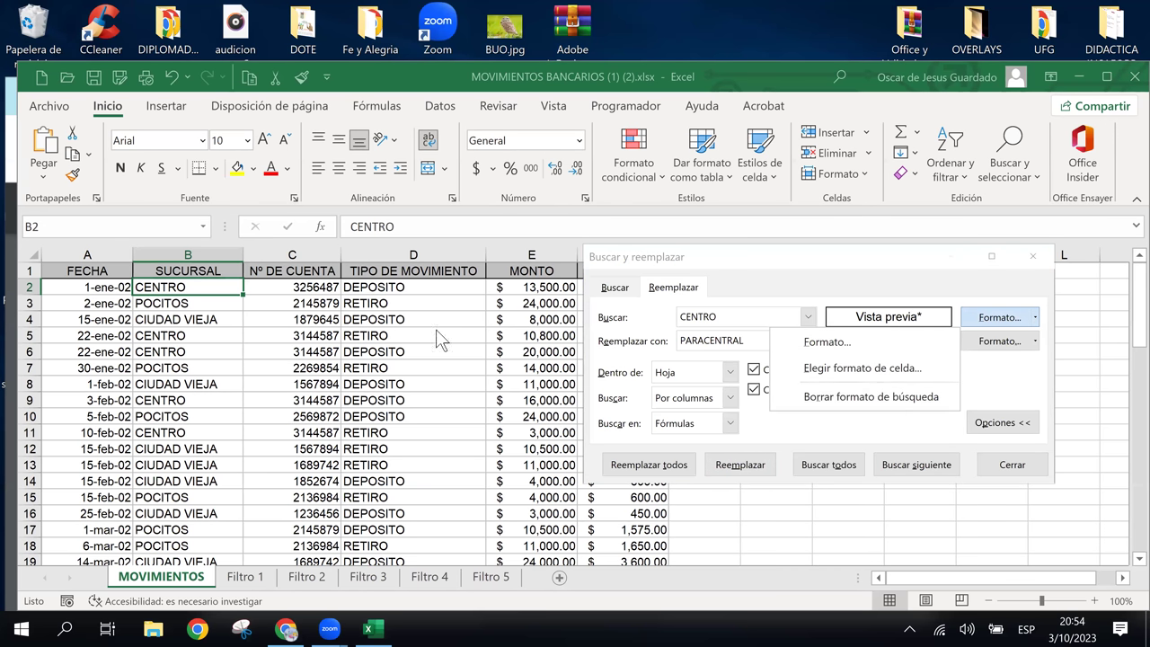
click(908, 373)
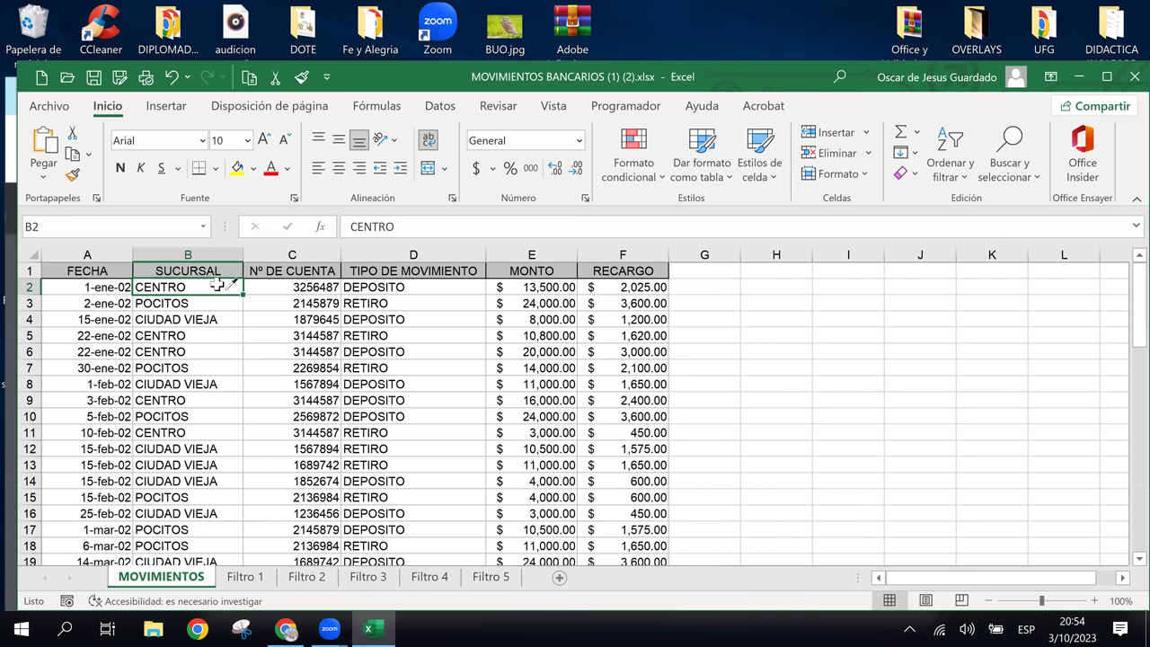
click(168, 287)
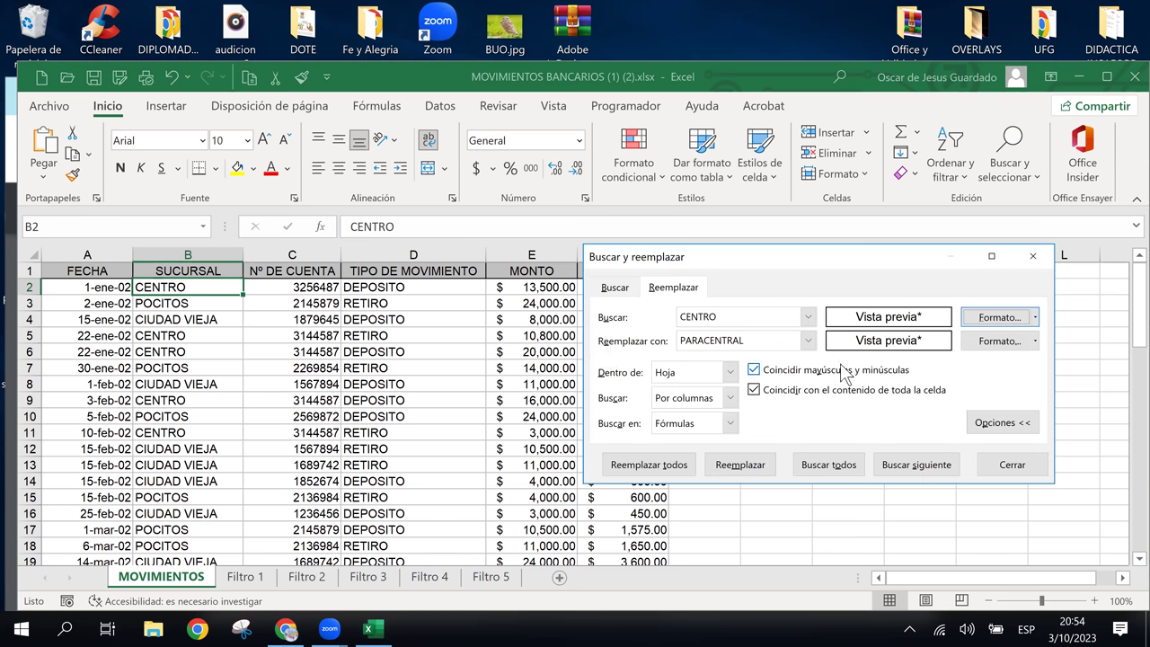
click(1036, 341)
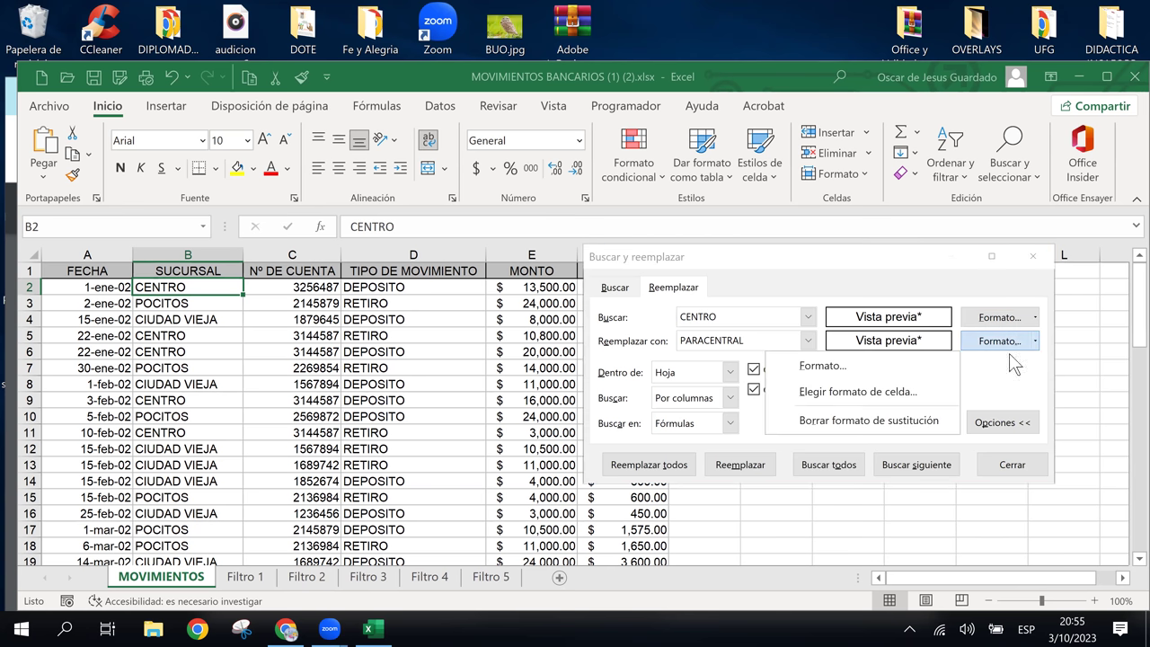
click(867, 393)
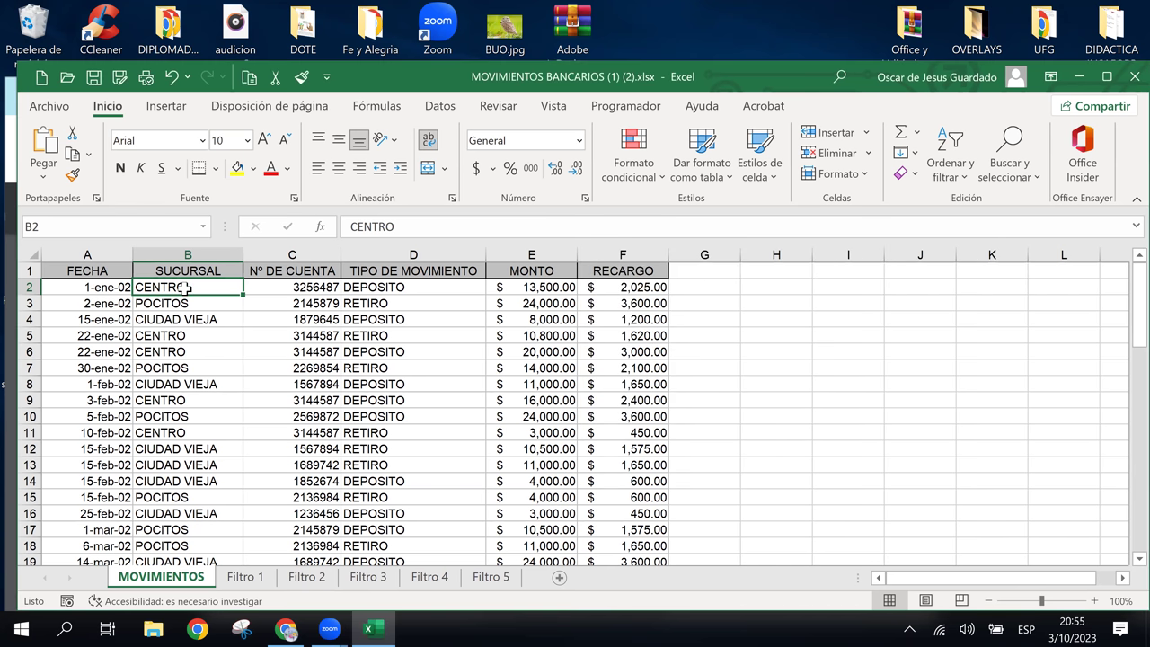
click(185, 288)
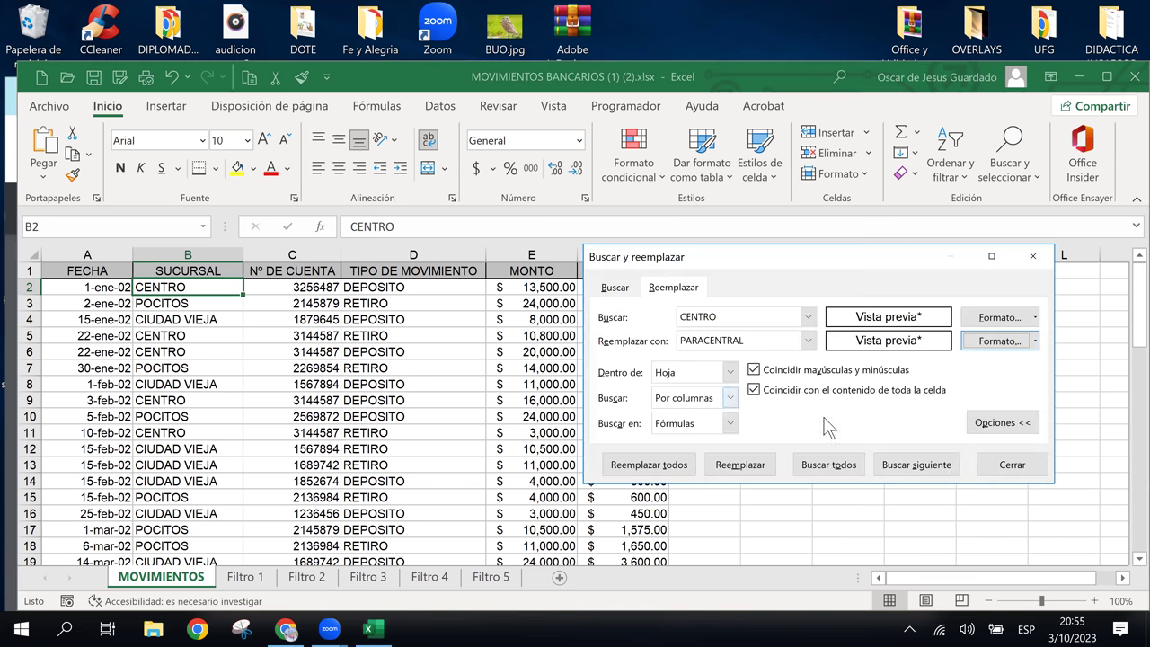
Step: Keep searching in formulas and try replacing CENTRO; no matches are reported
click(730, 423)
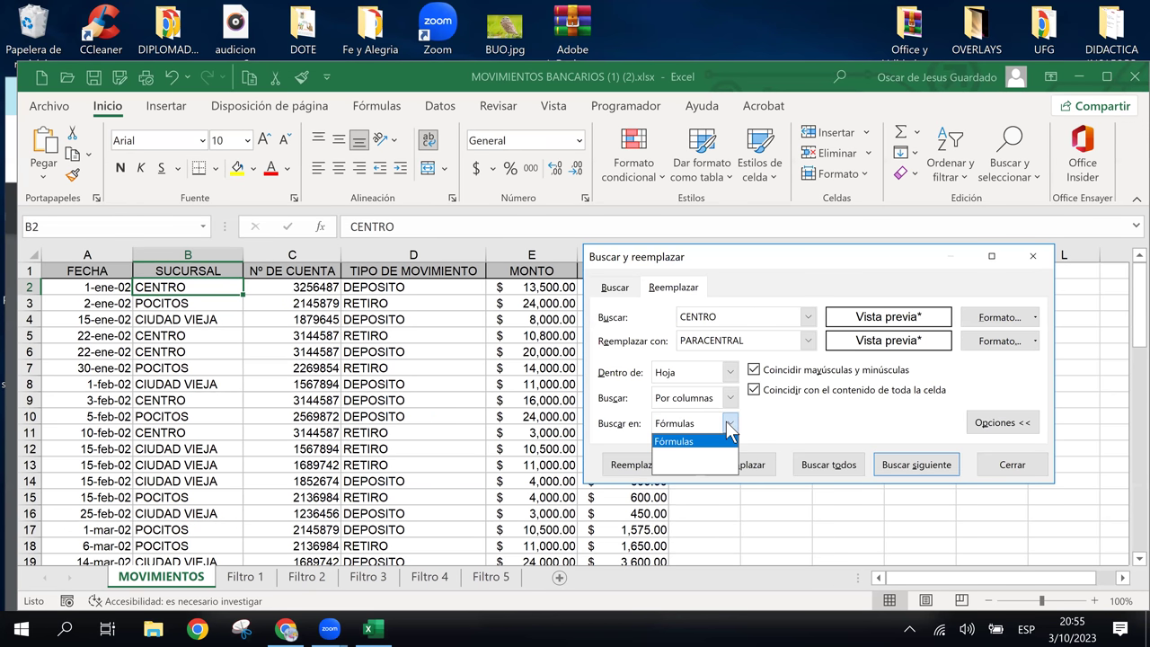
click(696, 439)
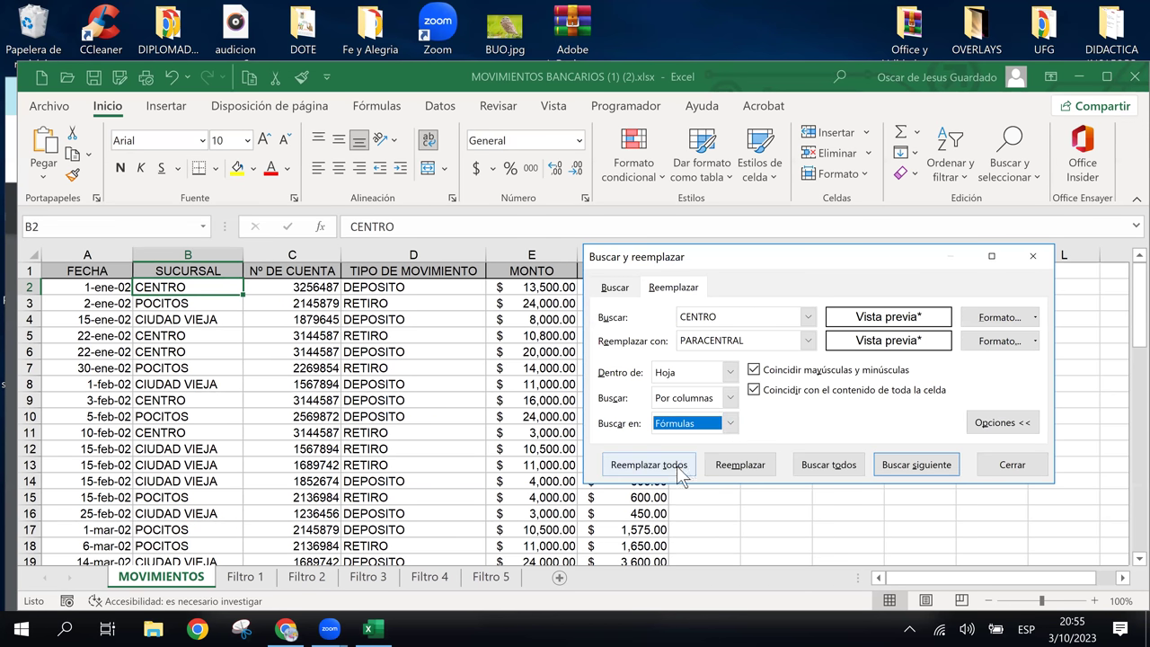
click(738, 466)
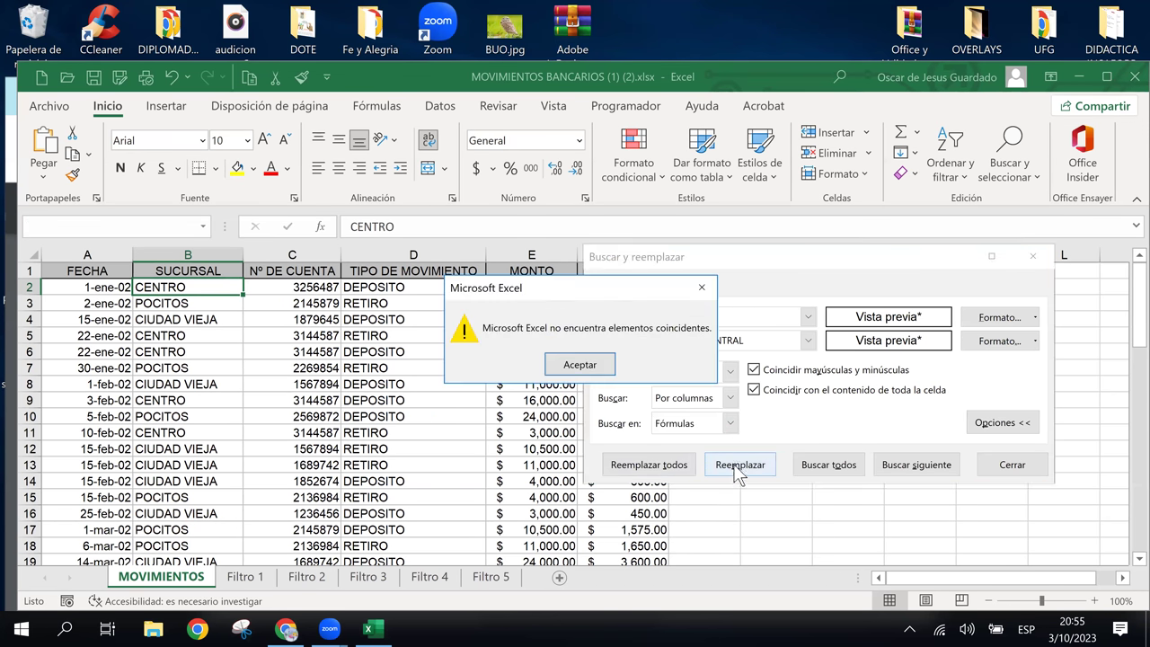
click(552, 363)
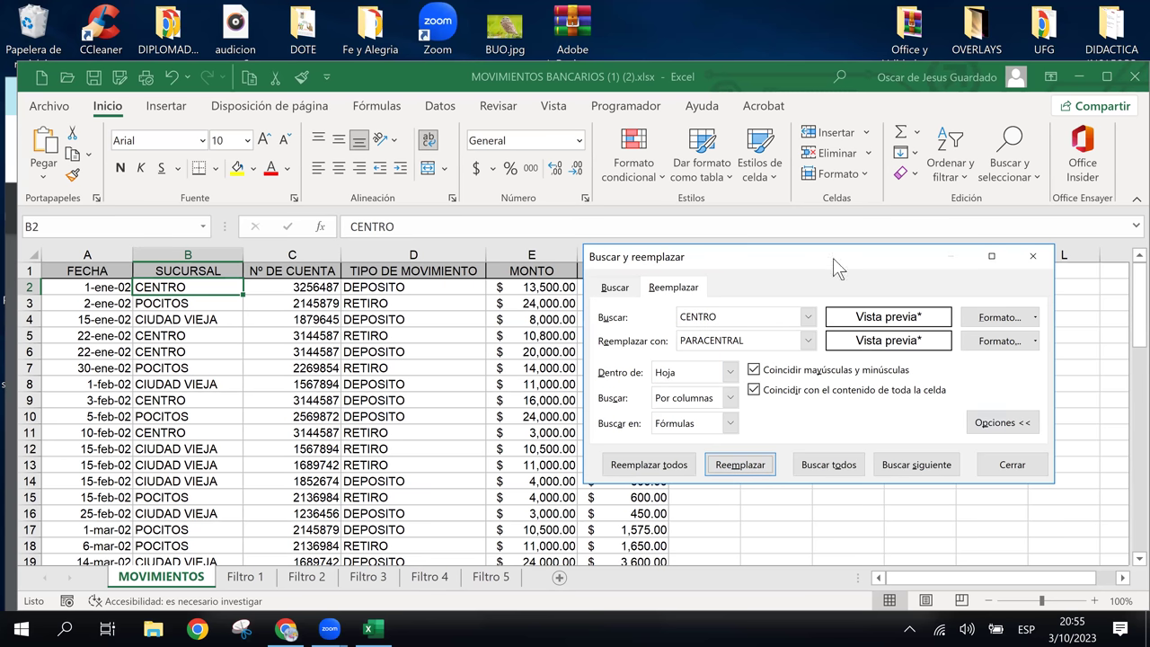
drag(833, 257, 849, 230)
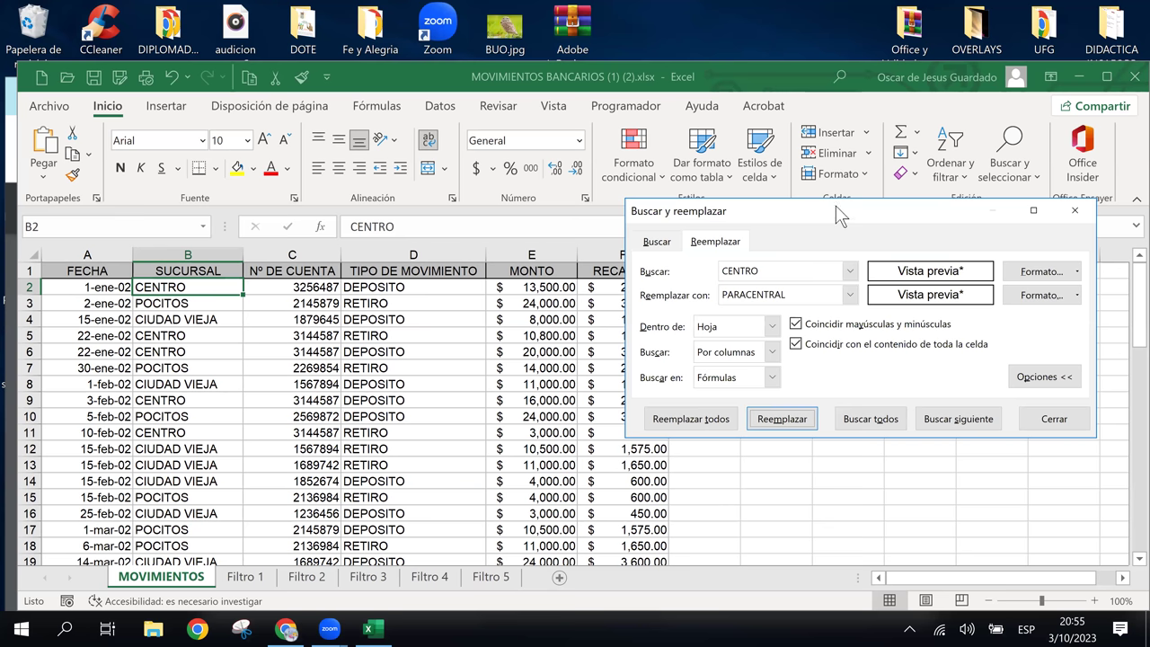
drag(835, 206, 857, 243)
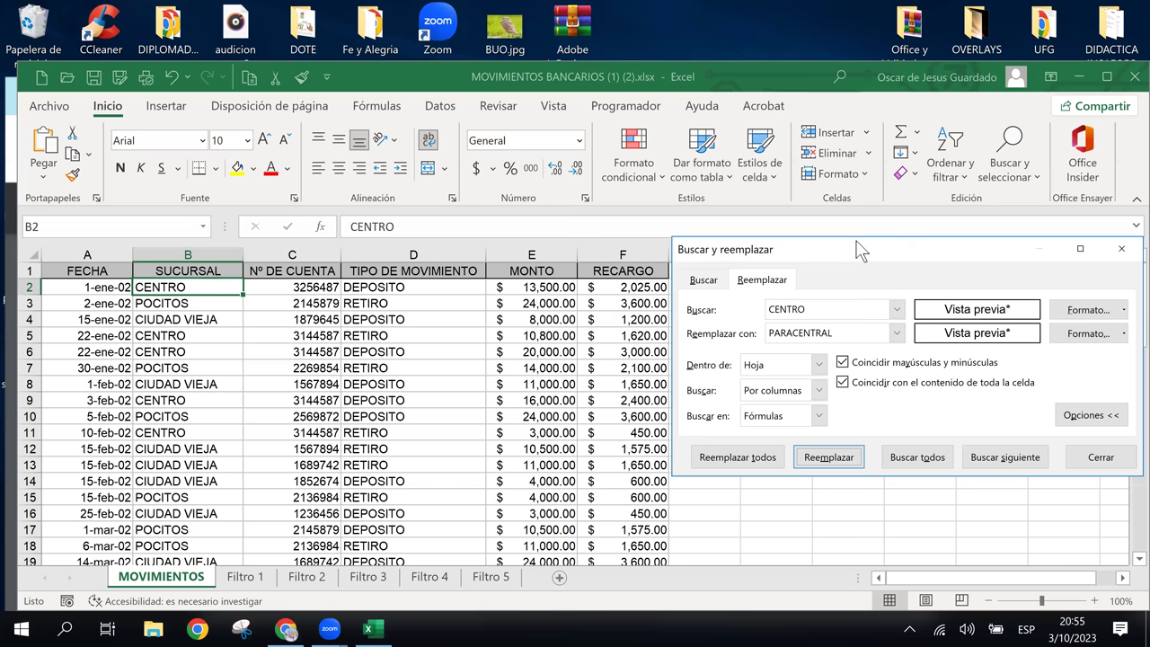
click(1123, 335)
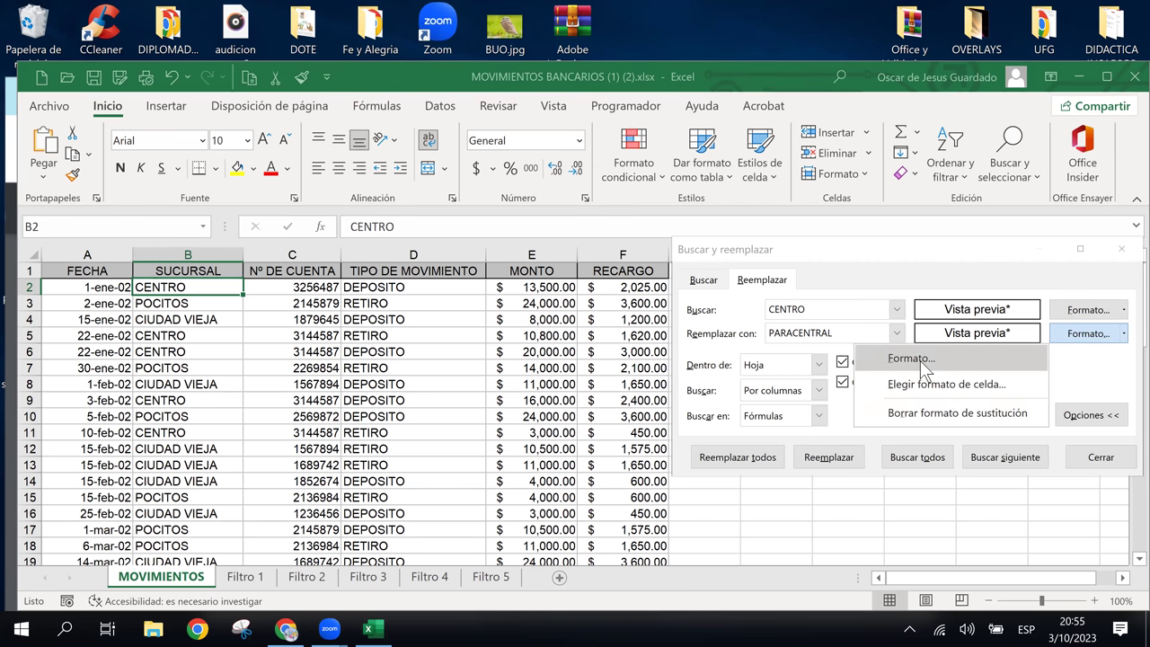
click(992, 418)
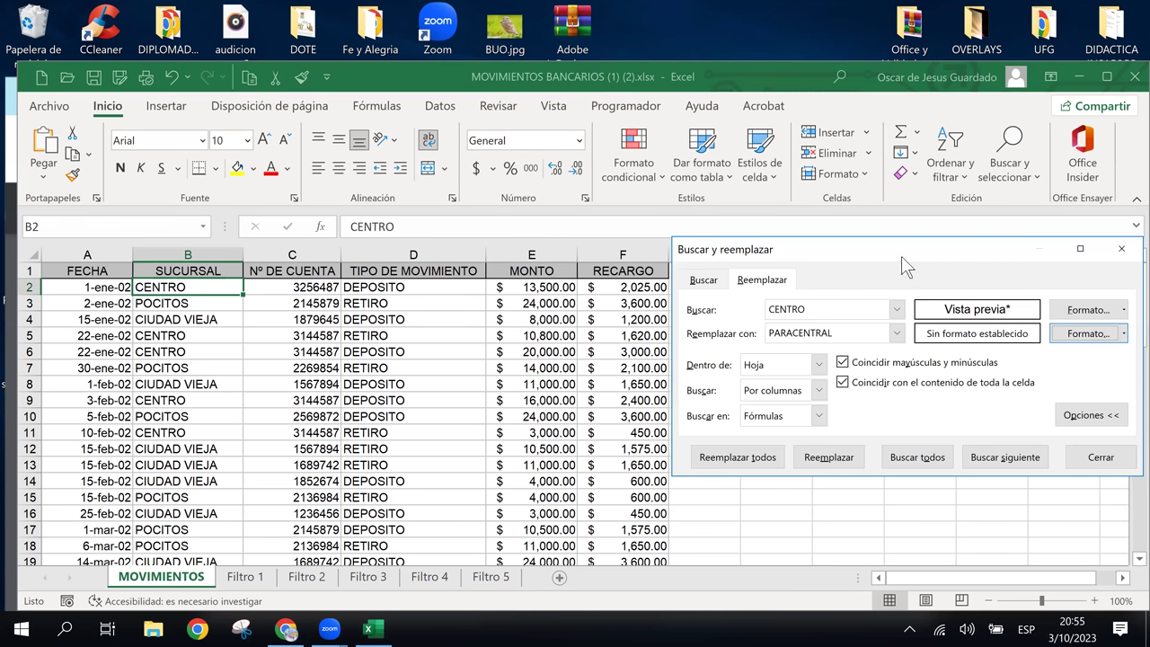
drag(860, 248, 819, 69)
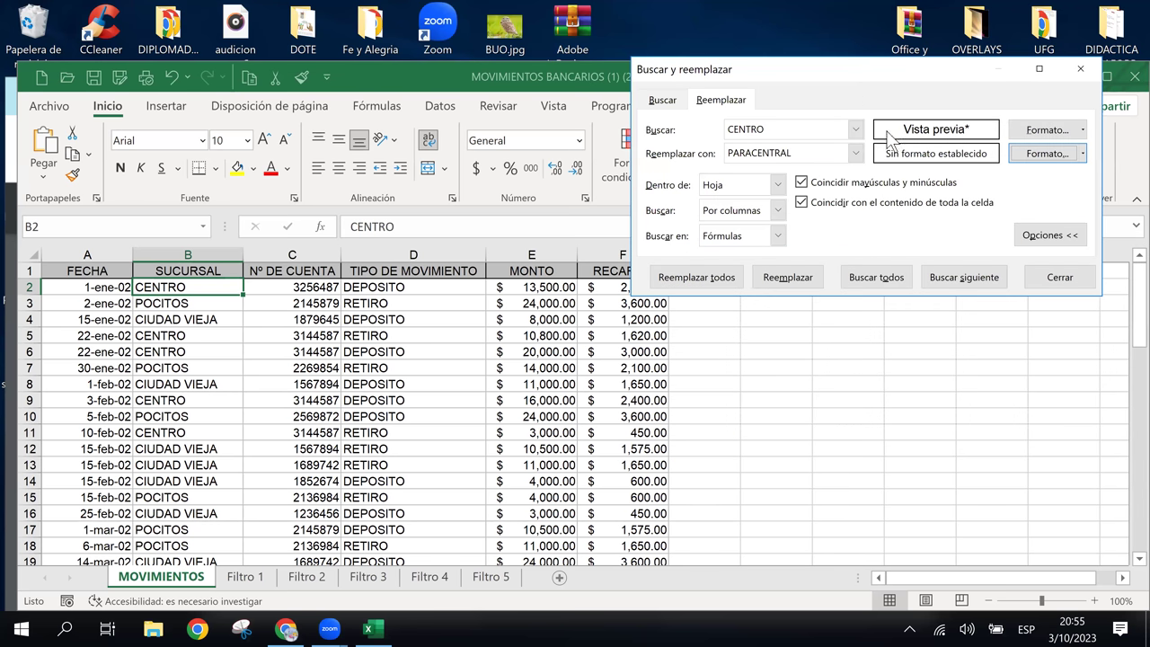
click(1082, 151)
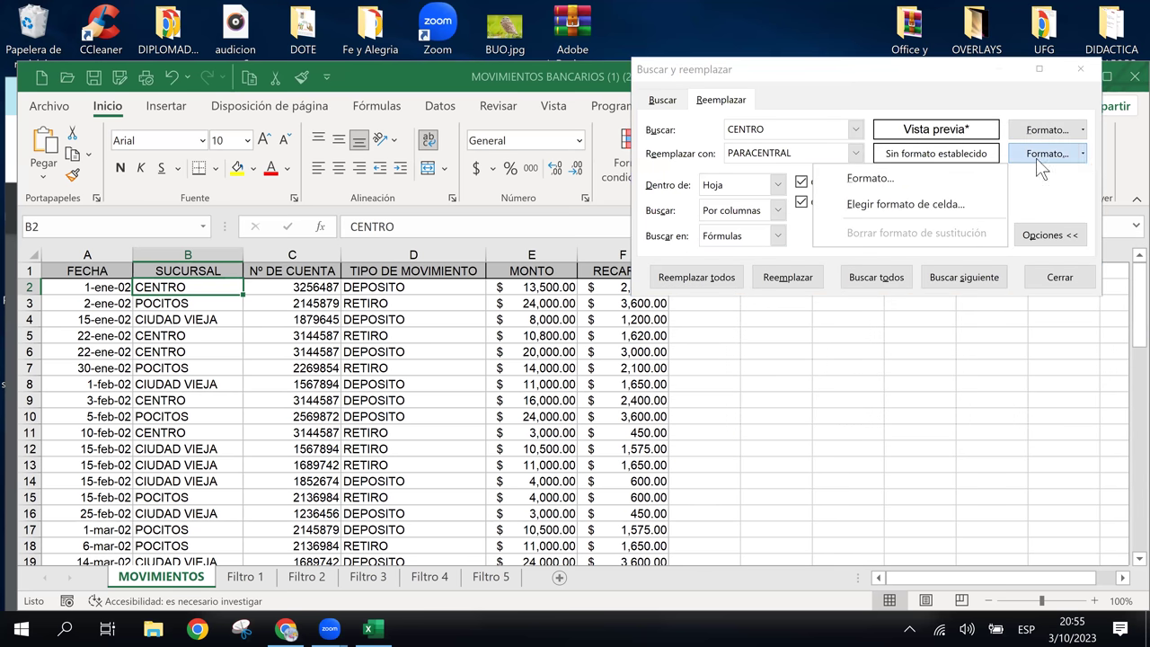
click(895, 83)
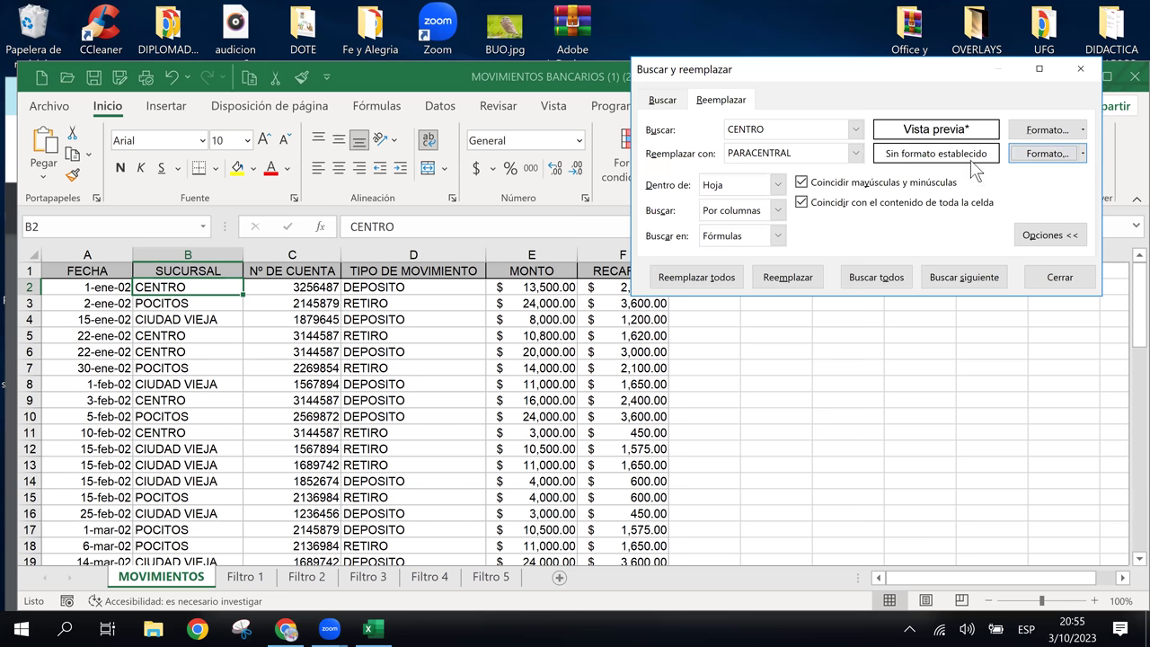
click(784, 275)
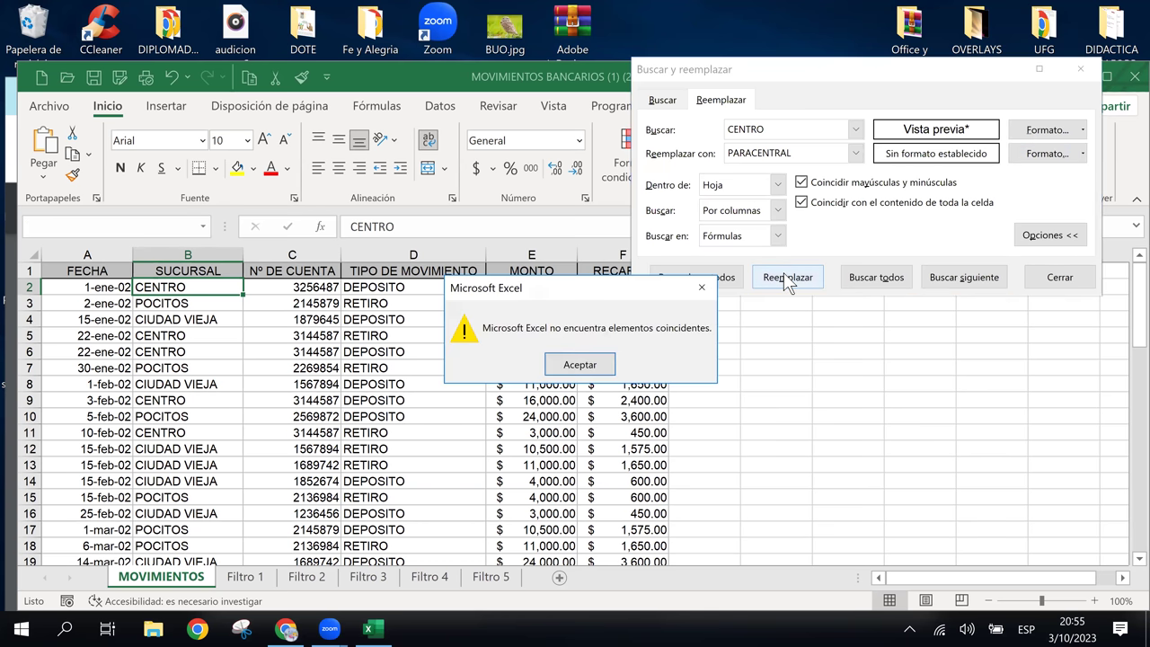
click(579, 364)
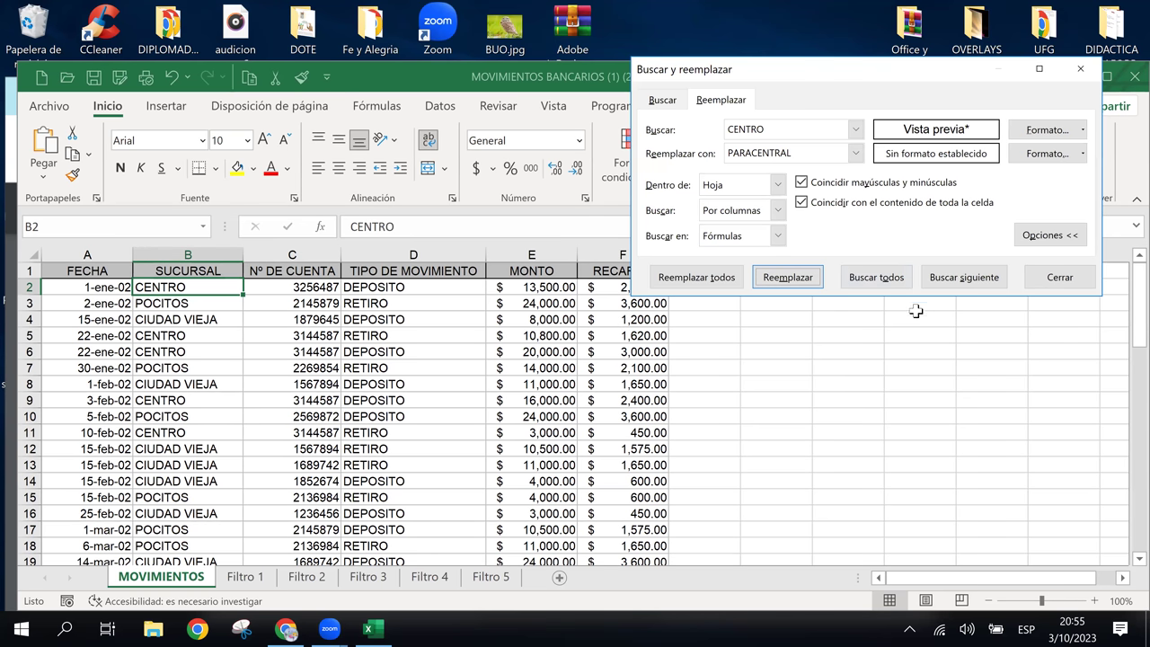
click(949, 280)
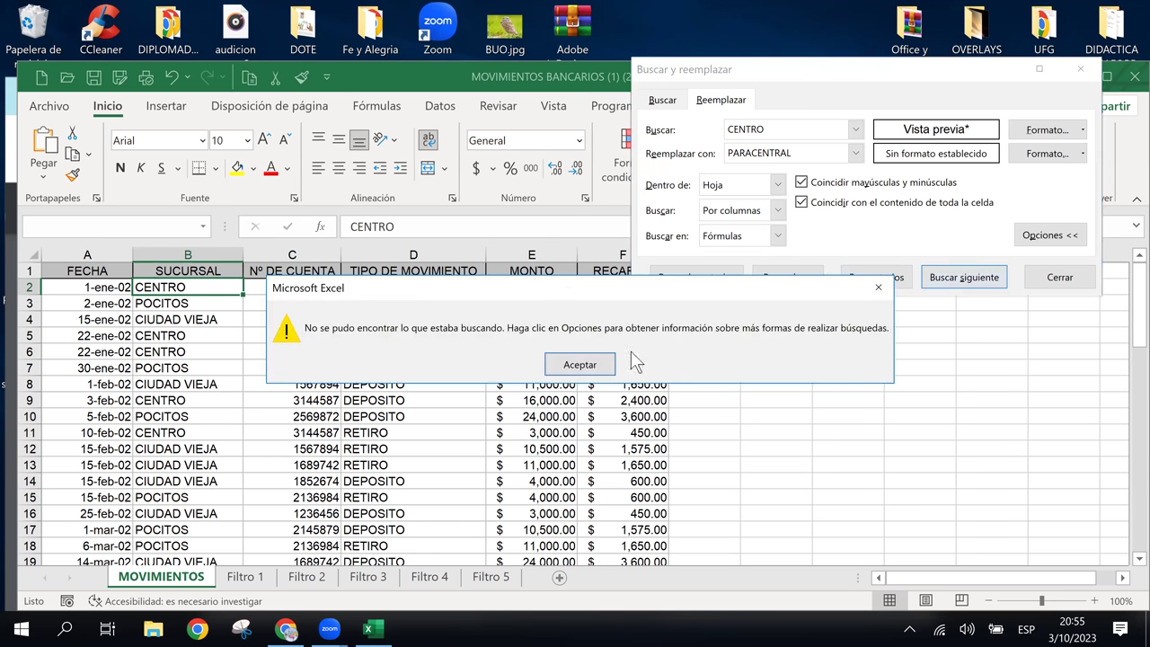
click(588, 370)
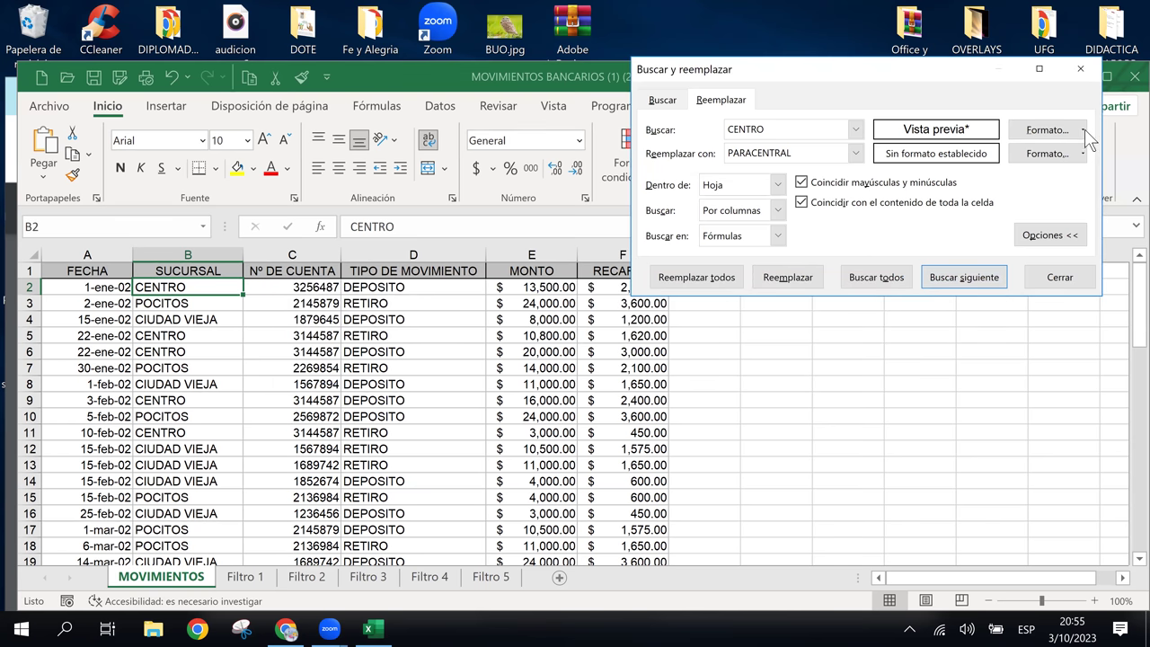
Step: Turn off both Coincidir options and clear the search format requirement
click(814, 205)
click(801, 183)
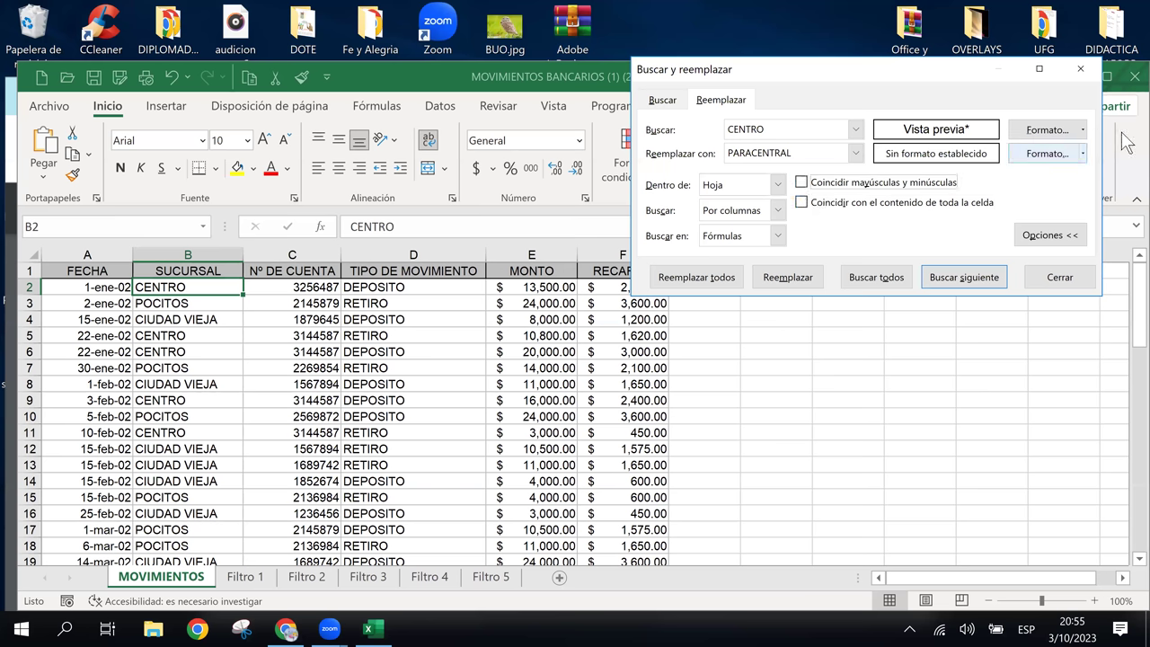
click(1083, 131)
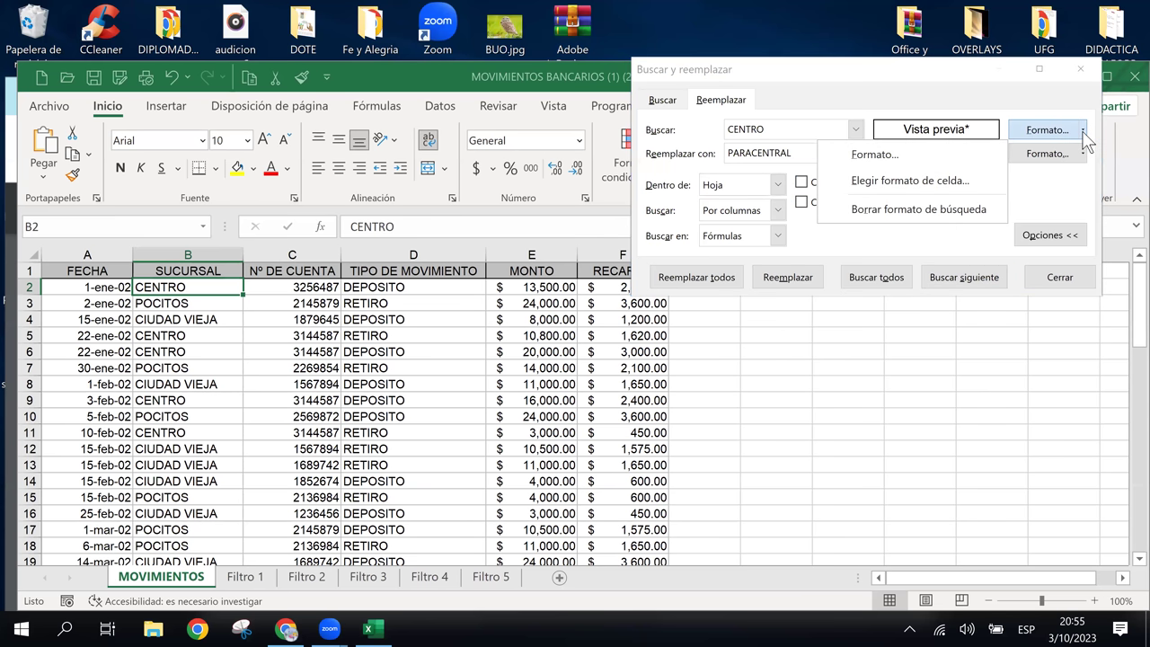
click(923, 209)
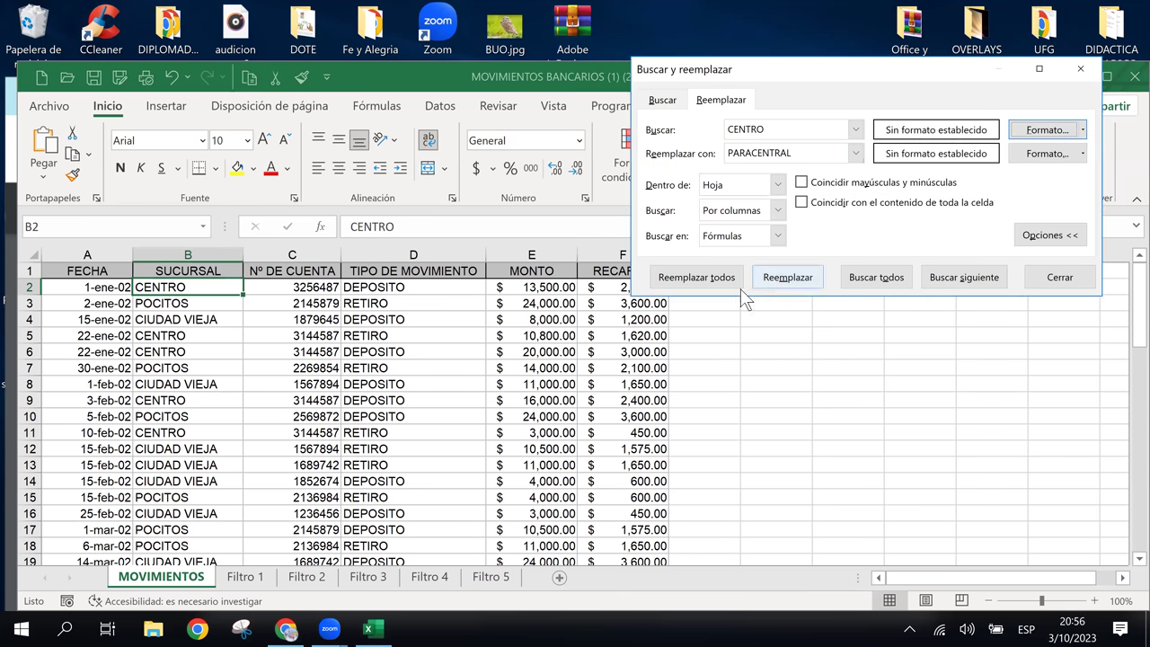
Step: Replace CENTRO in B5, then replace all remaining ones, confirming 23 replacements
click(934, 280)
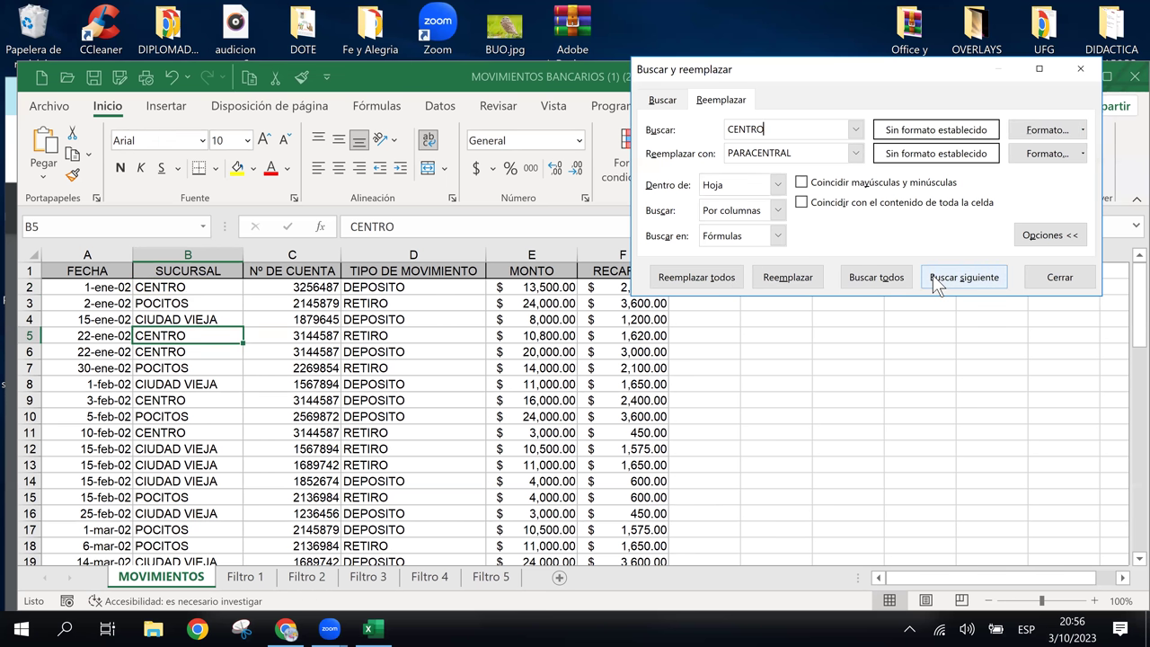
click(797, 280)
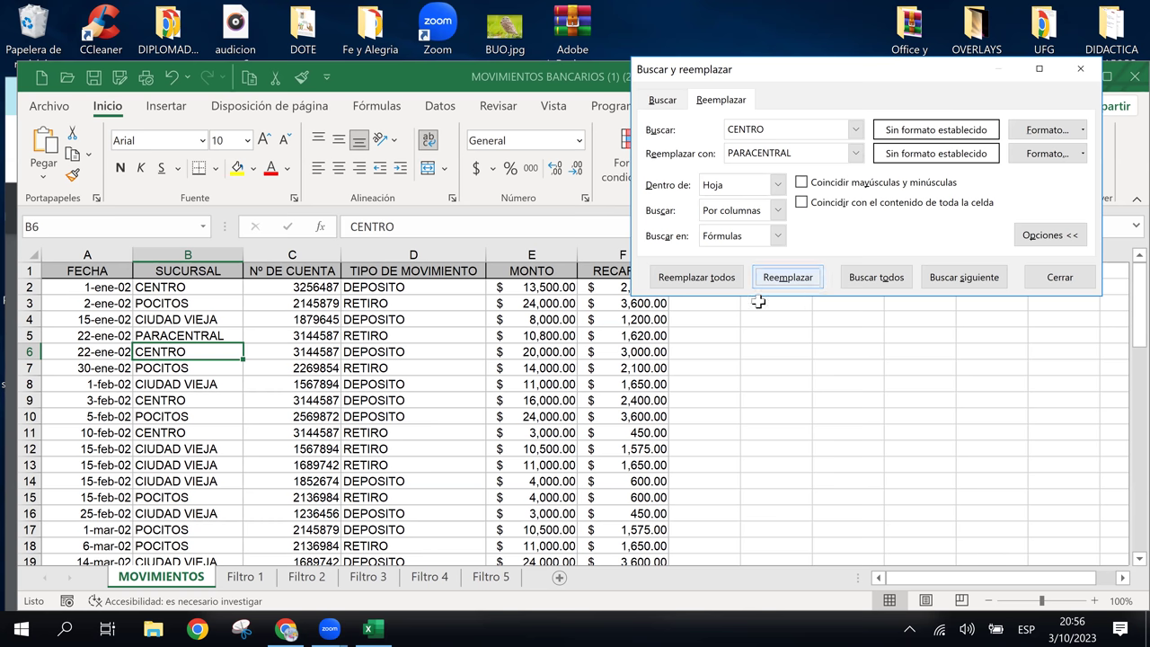
click(722, 280)
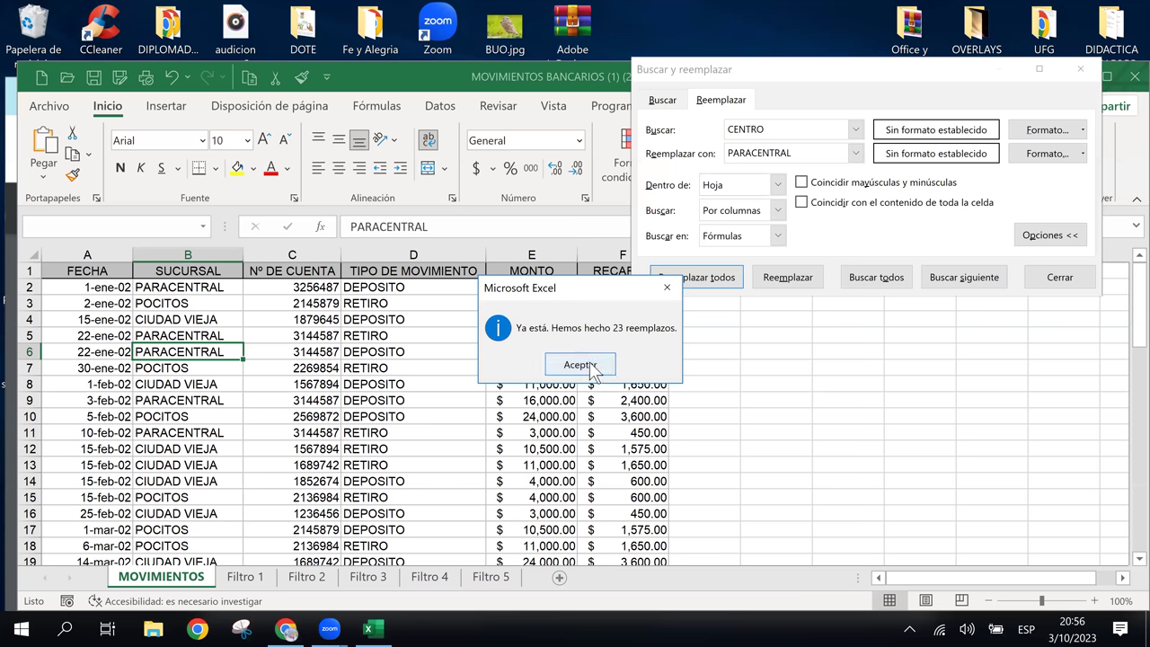
click(591, 365)
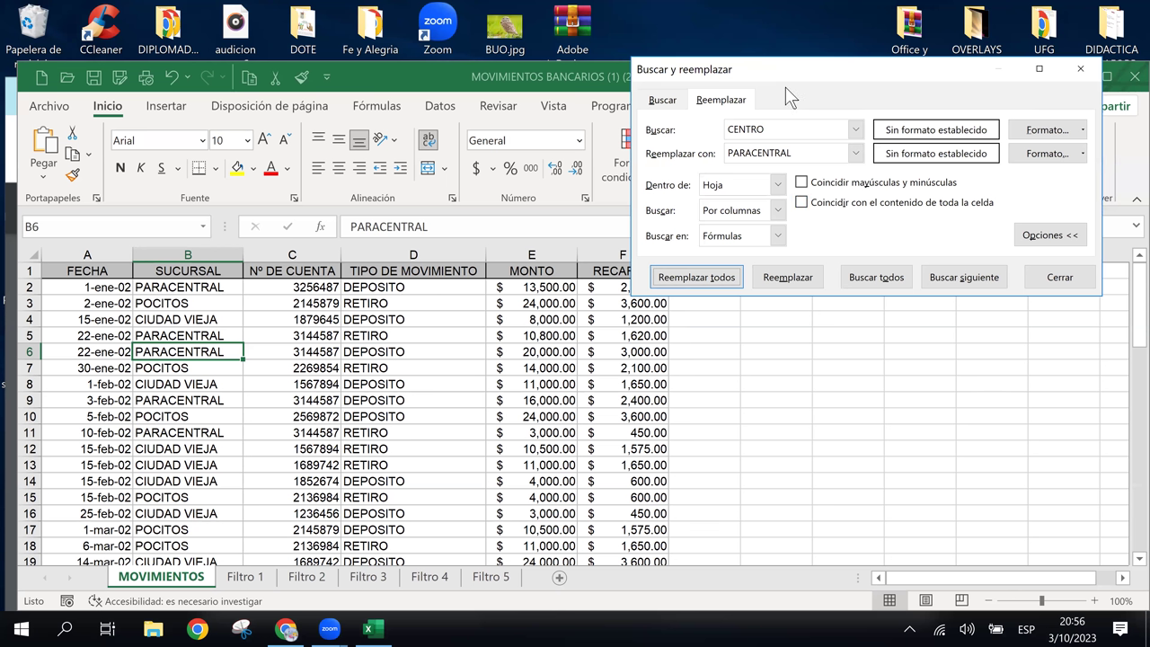
Step: Move the Buscar y reemplazar dialog lower right and open, then cancel, the search format options
drag(785, 86, 833, 281)
click(1124, 326)
click(918, 586)
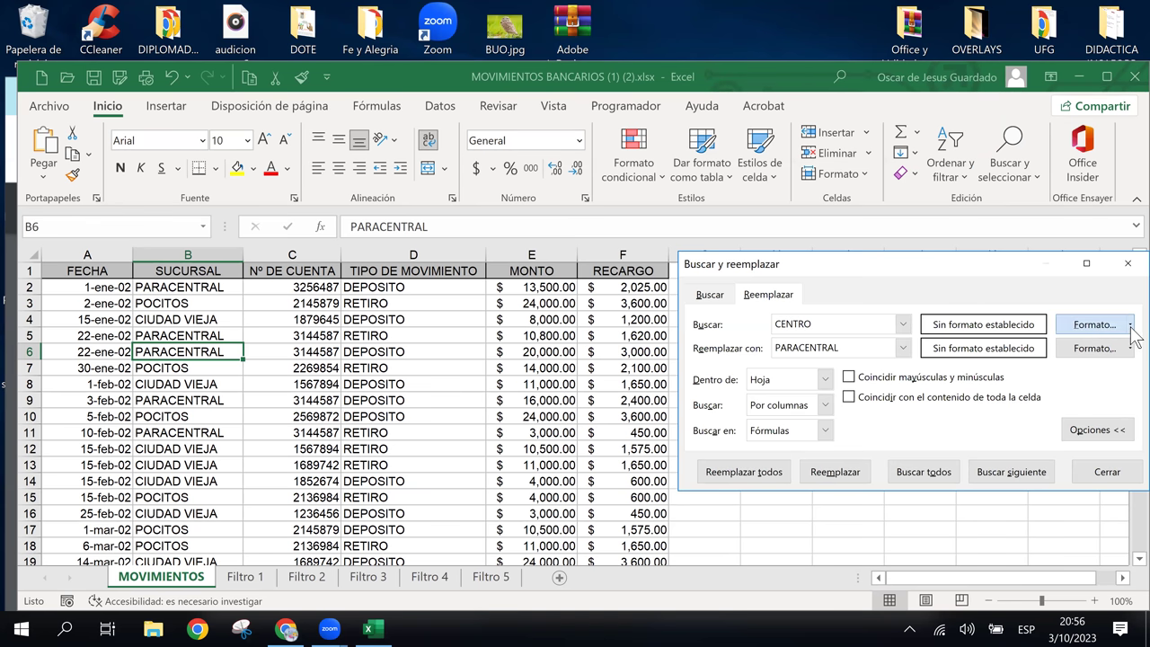
click(1129, 326)
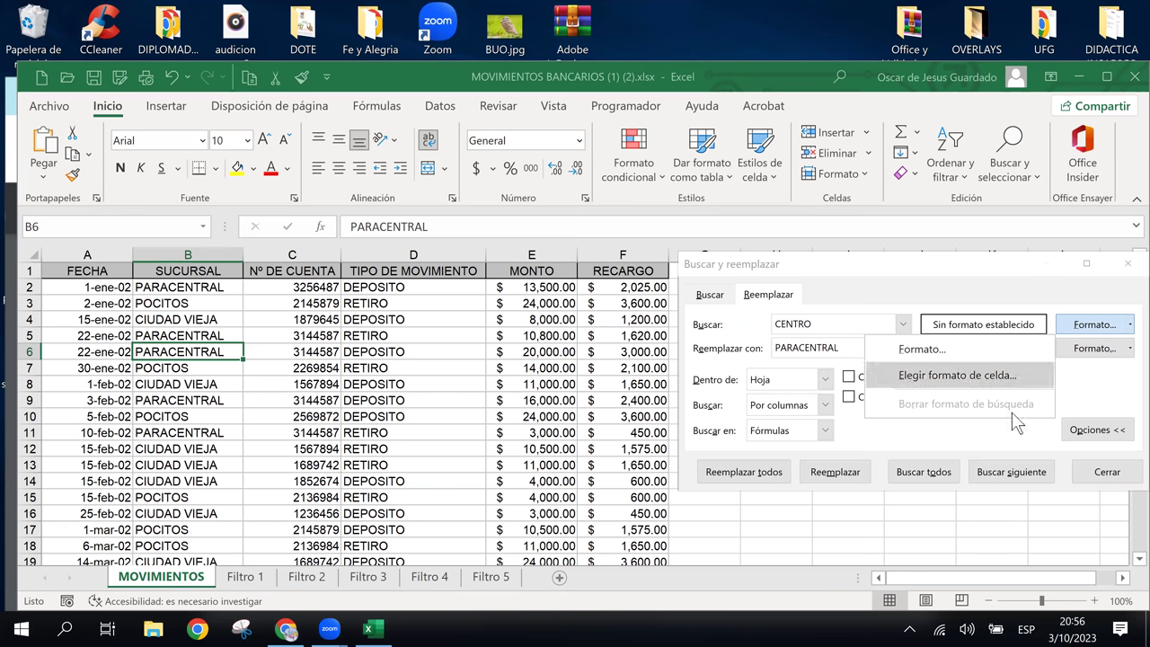
click(860, 279)
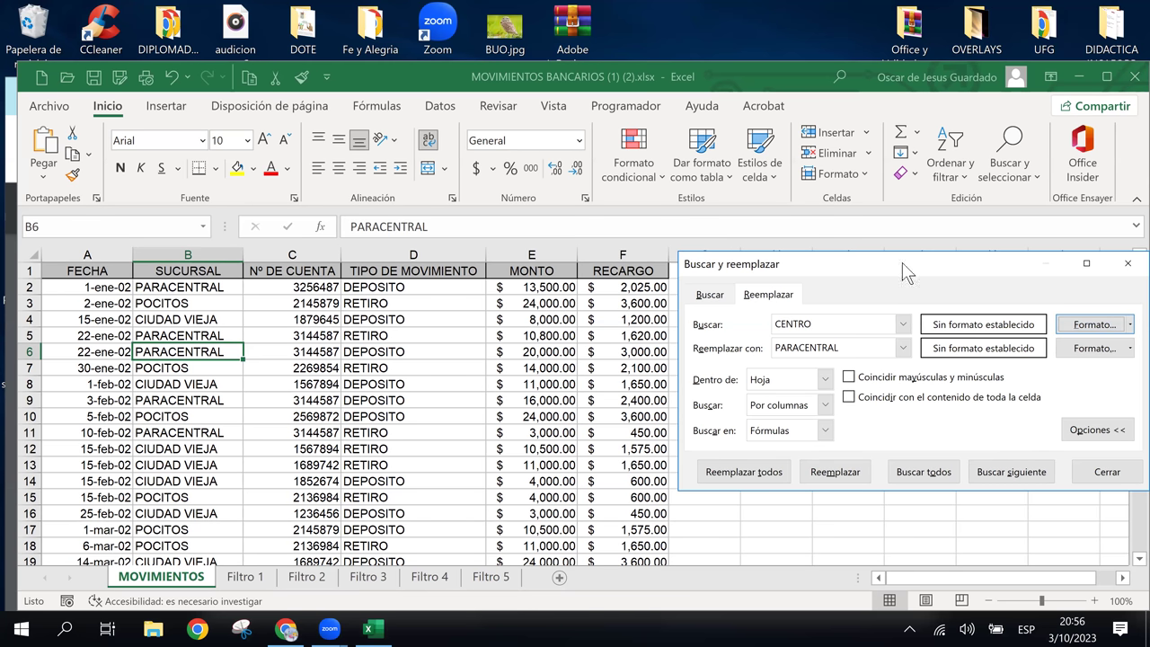
Step: Reposition the dialog, glance at the format choices again, and close Buscar y reemplazar
drag(850, 257, 708, 181)
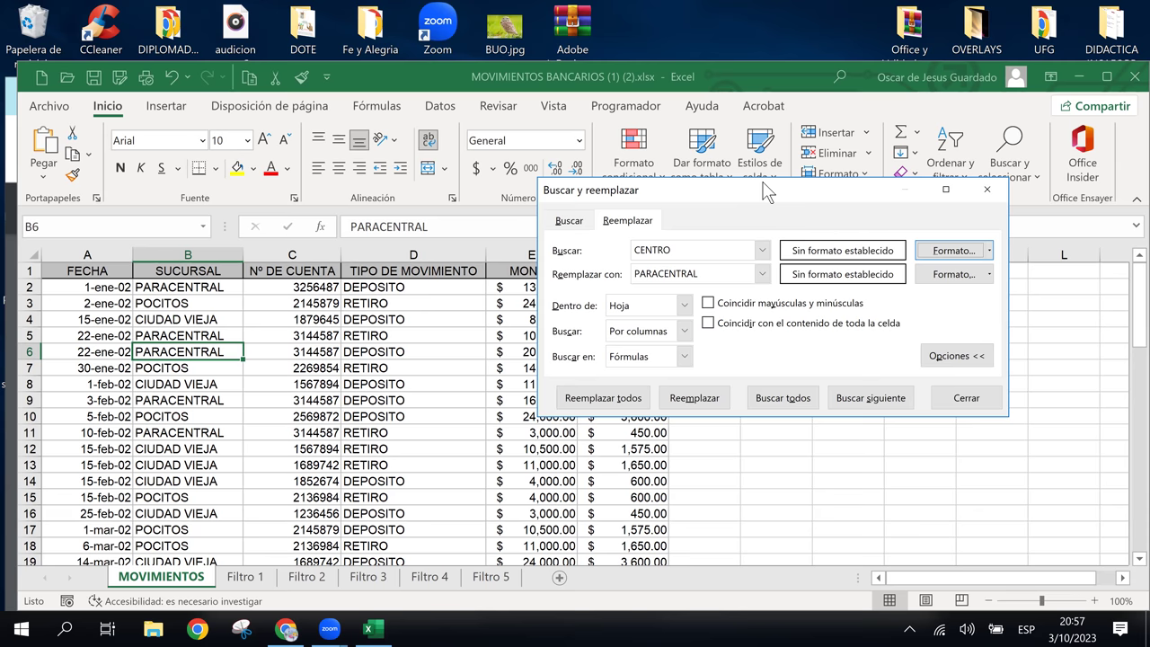
drag(763, 182, 873, 108)
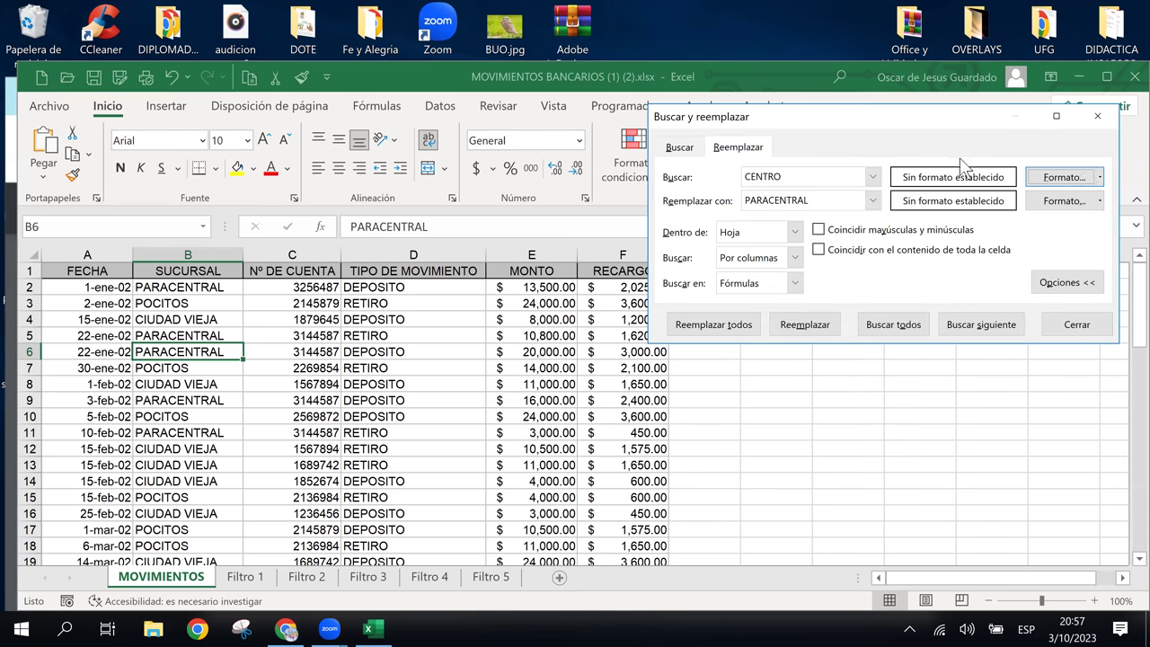
click(1100, 177)
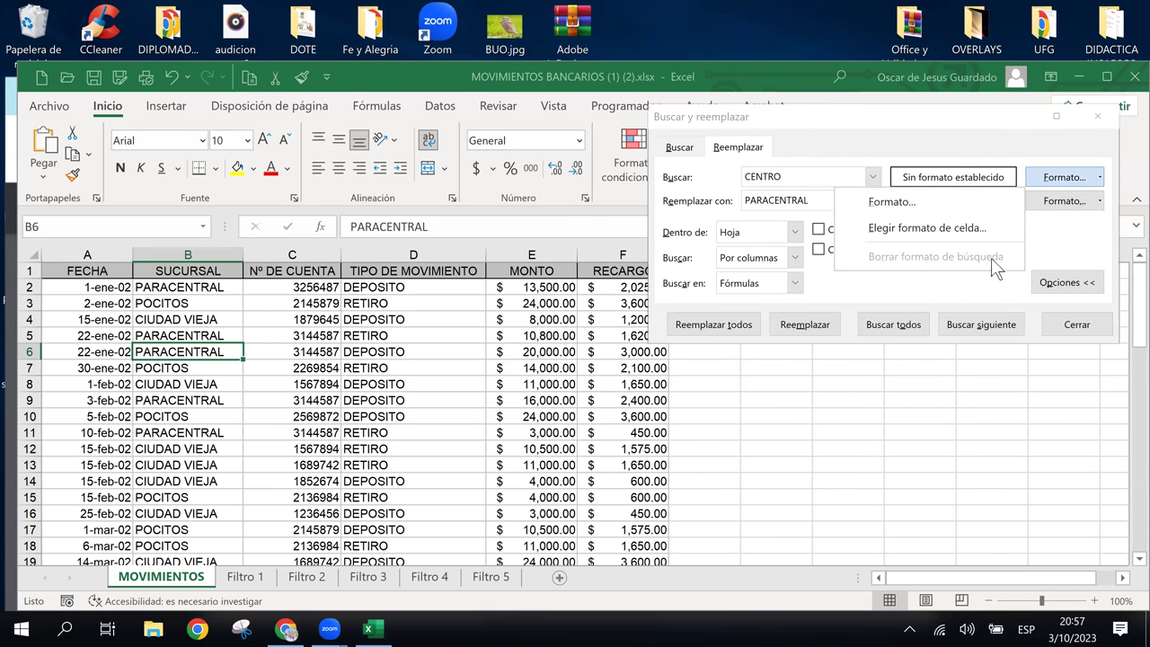
click(724, 141)
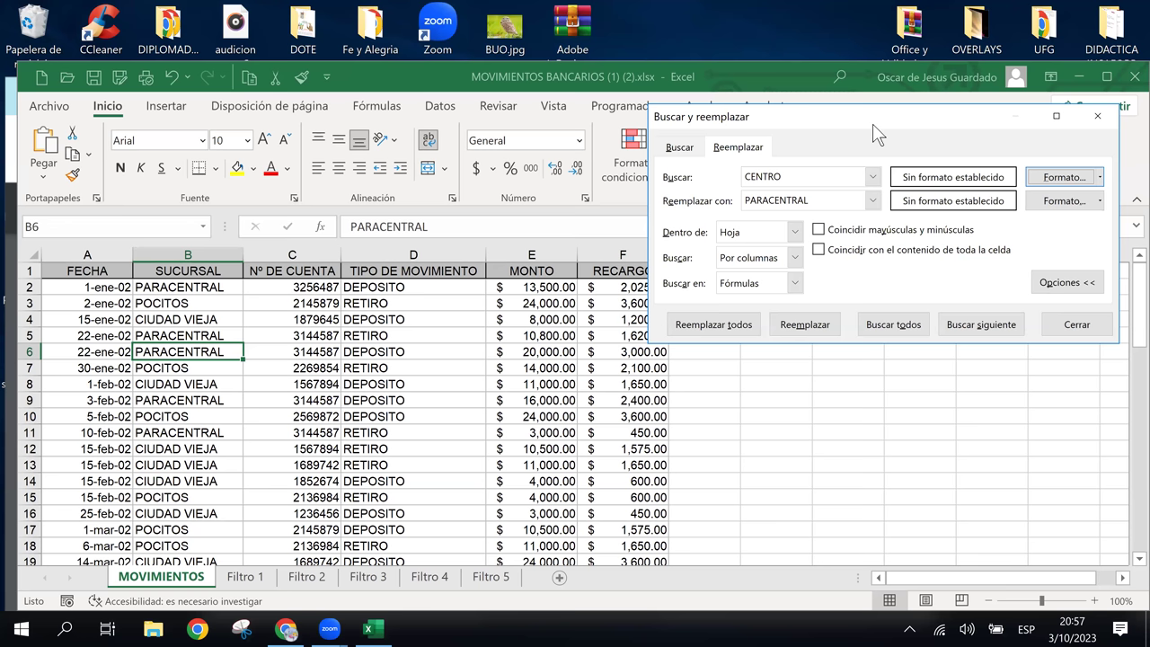
drag(872, 123, 764, 76)
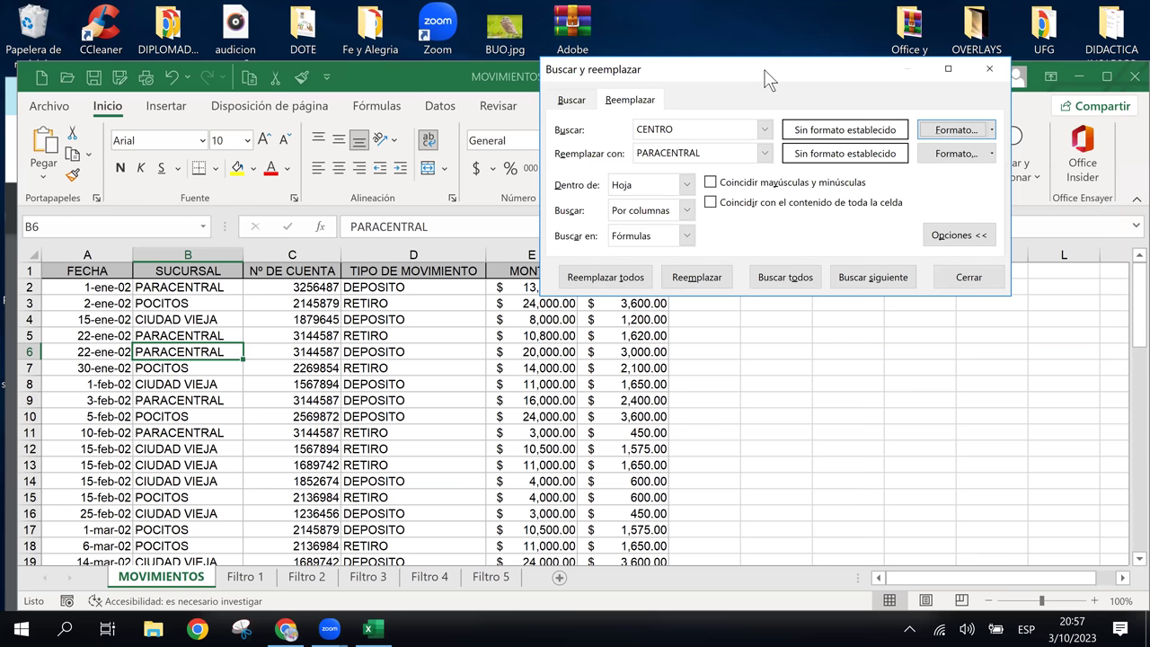
click(948, 275)
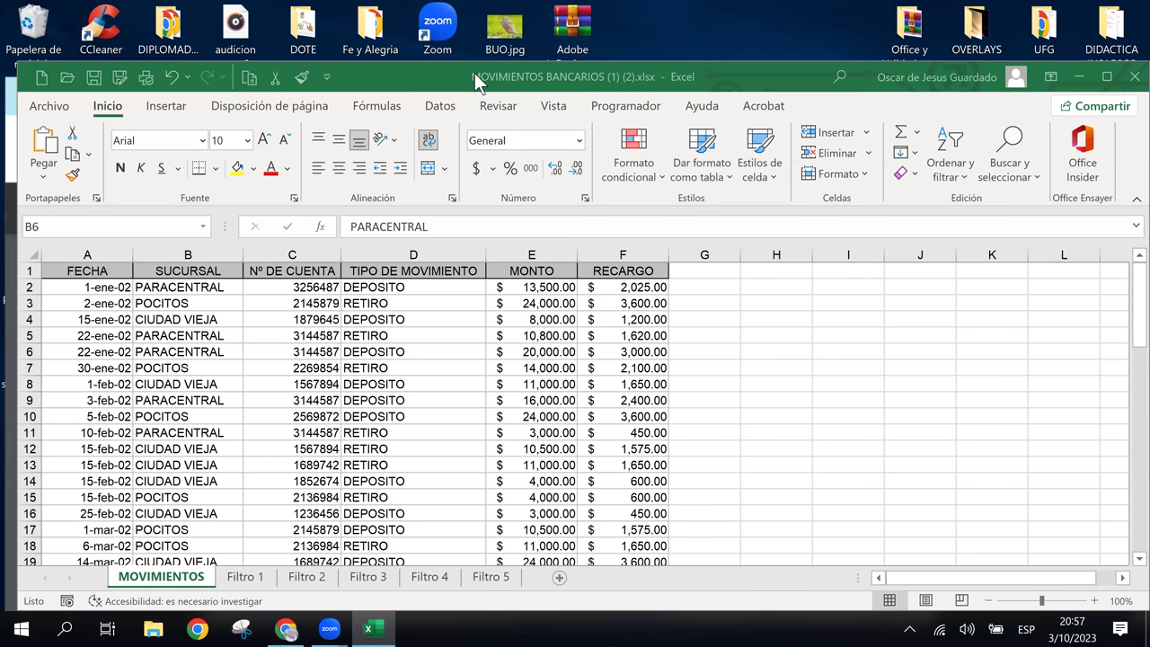
Step: Switch to Chrome and open the CONTROL ASISTENCIA attendance sheet in Google Sheets
click(295, 632)
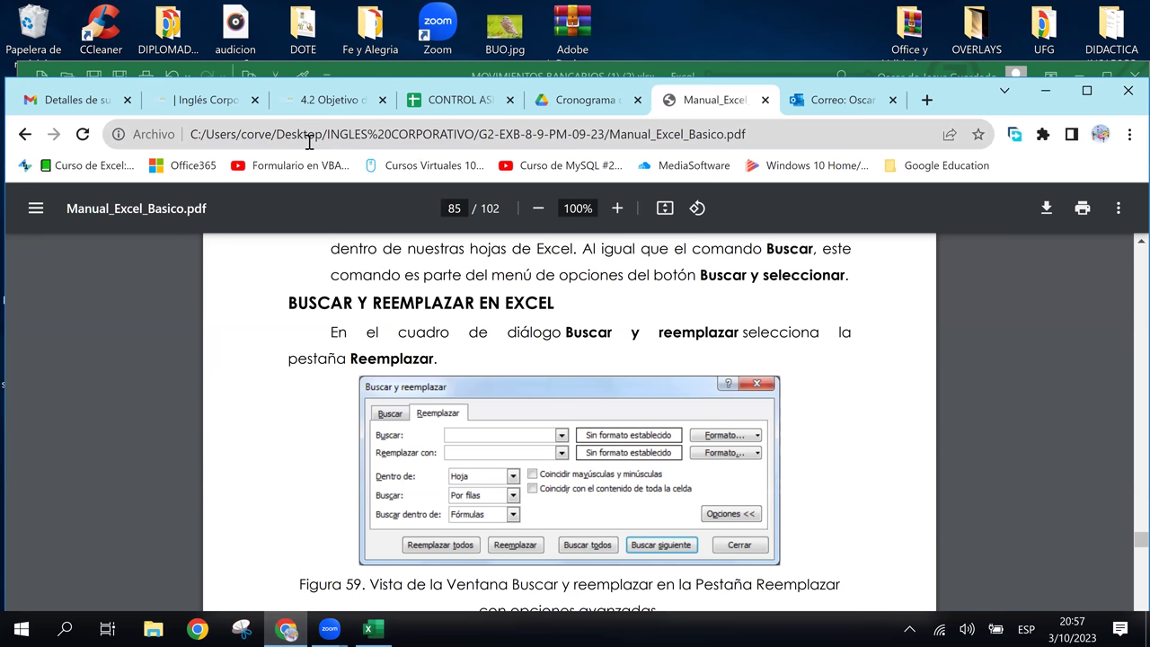
click(455, 99)
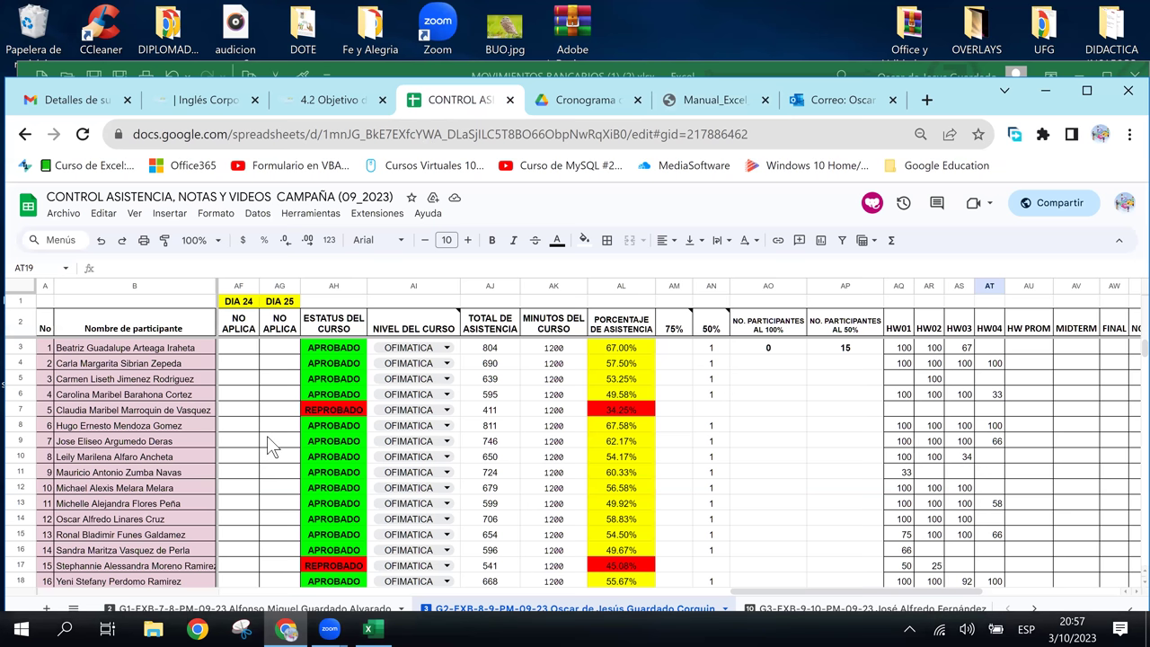
click(266, 435)
key(Left)
key(Left)
key(Left)
key(Left)
key(Left)
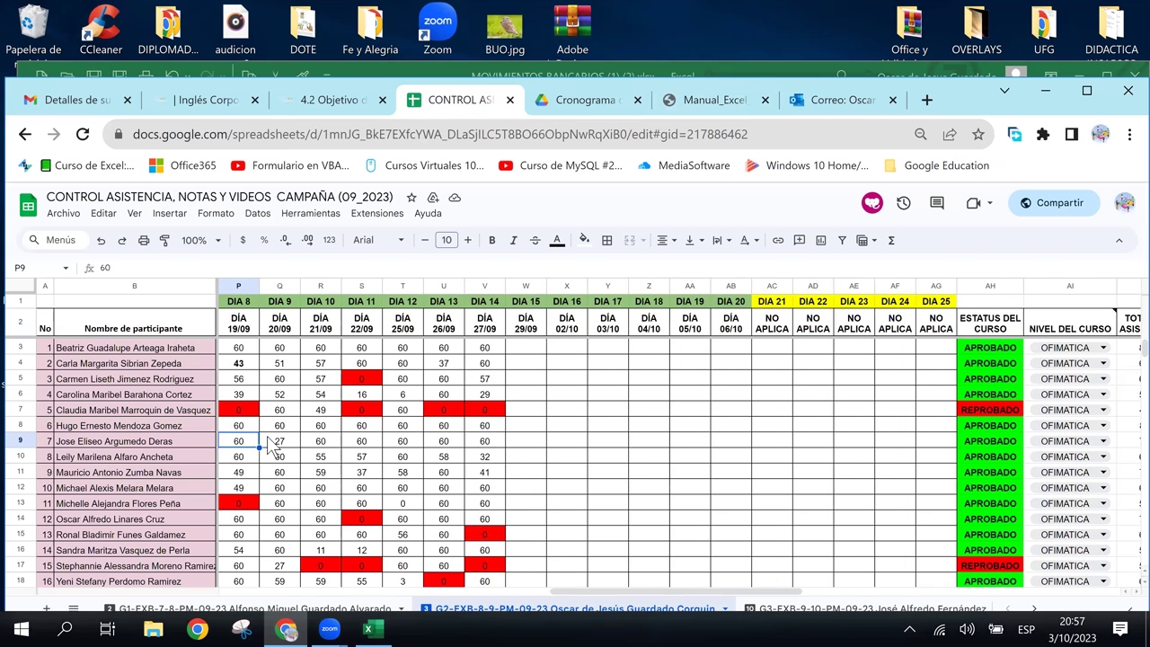
scroll(267, 444, left, 5)
Step: Look over the DIA 15–17 cells in columns W–Y, then stop sharing in Zoom
click(799, 433)
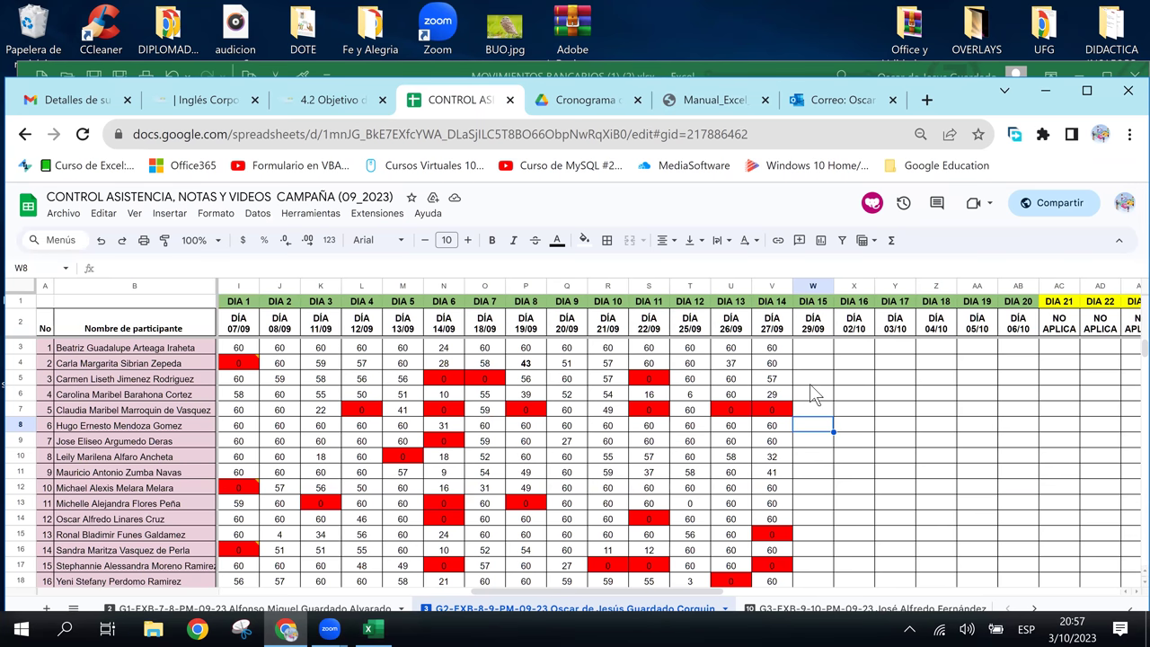
click(895, 364)
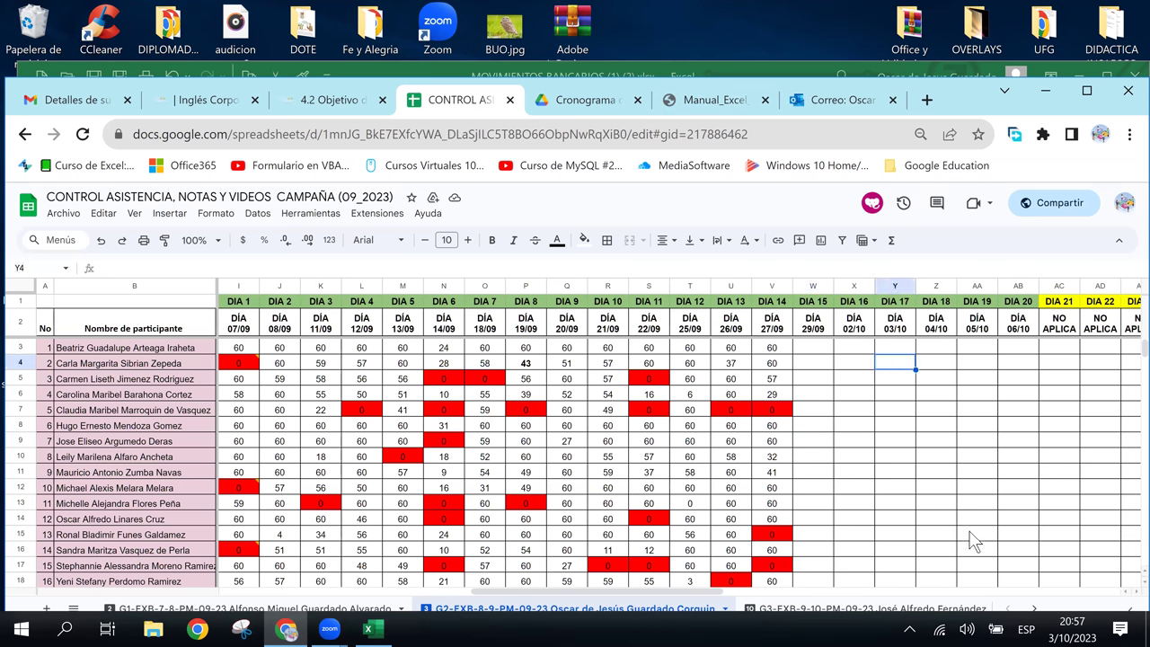
key(Up)
key(Up)
key(Up)
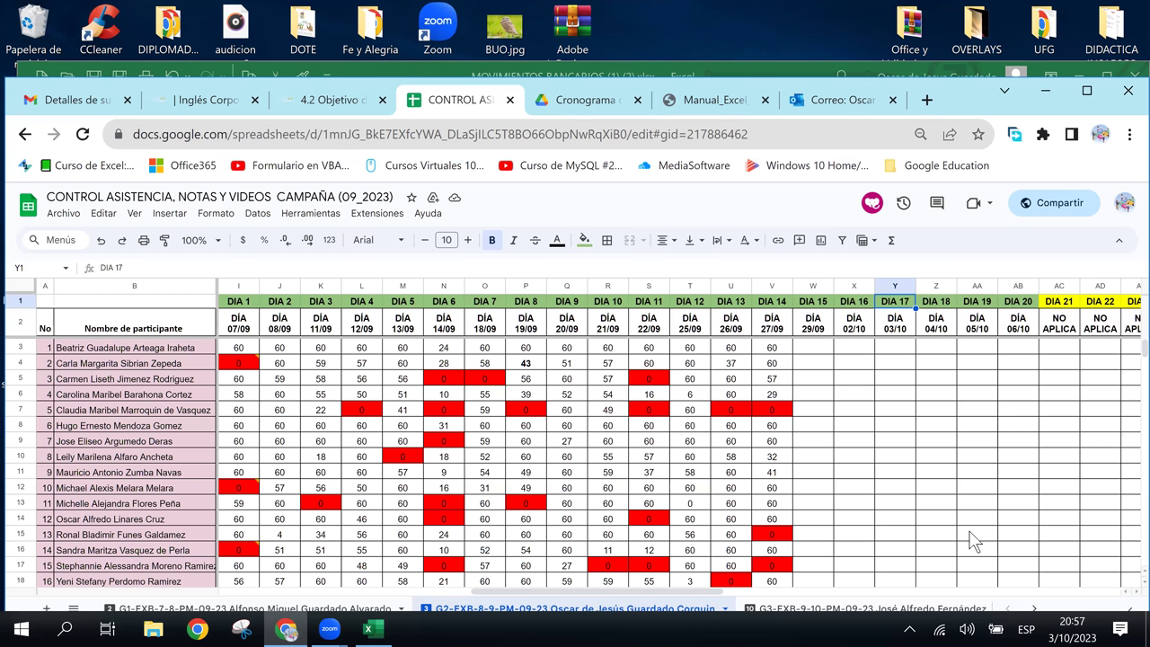
key(Down)
key(Down)
key(Down)
key(Up)
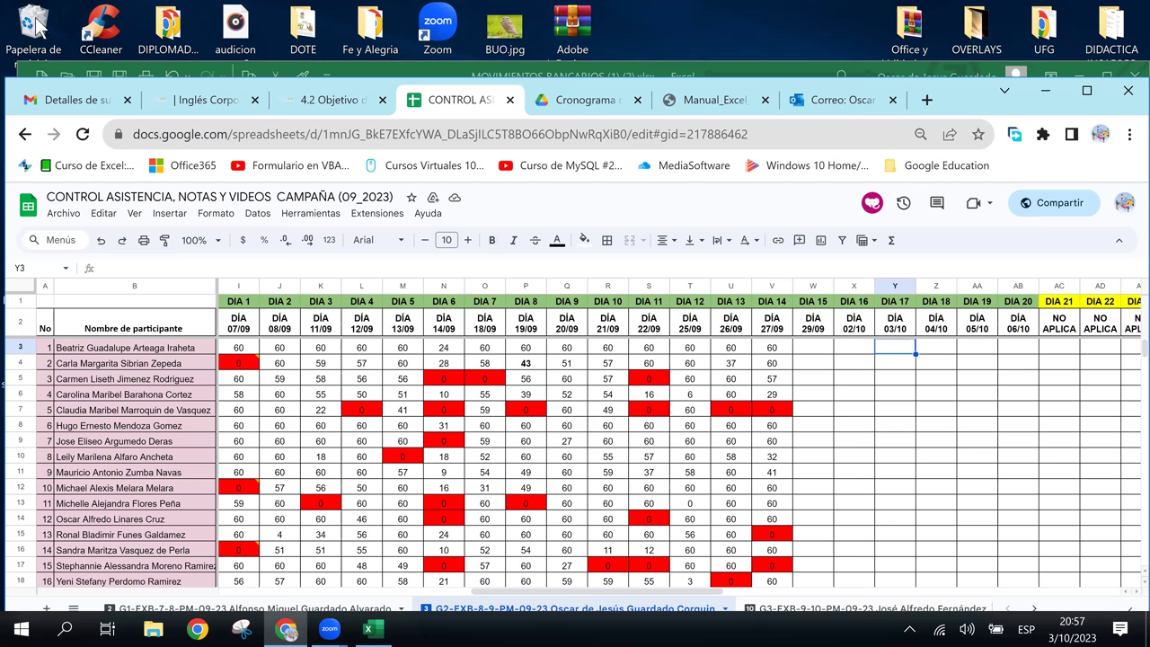
click(636, 72)
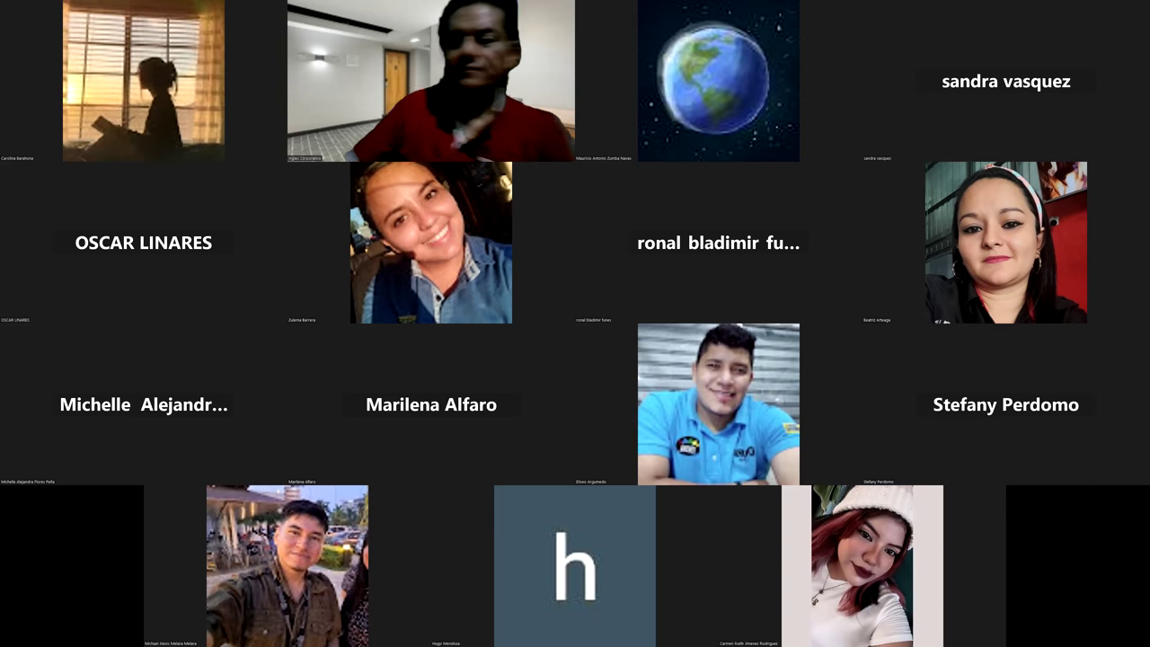